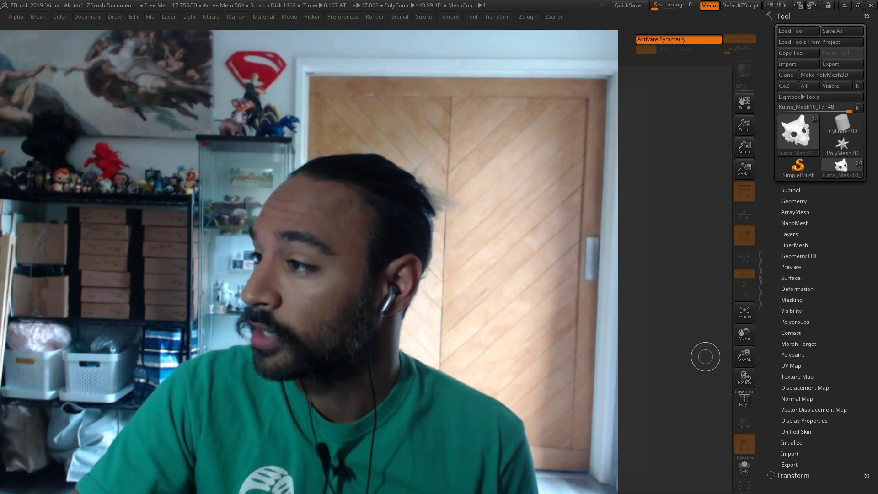
- Bring the browser up over ZBrush and check the Pixologic Twitch channel and the ZBrushLIVE page
{"action": "left_click_drag", "start_coordinate": [877, 28], "coordinate": [725, 26]}
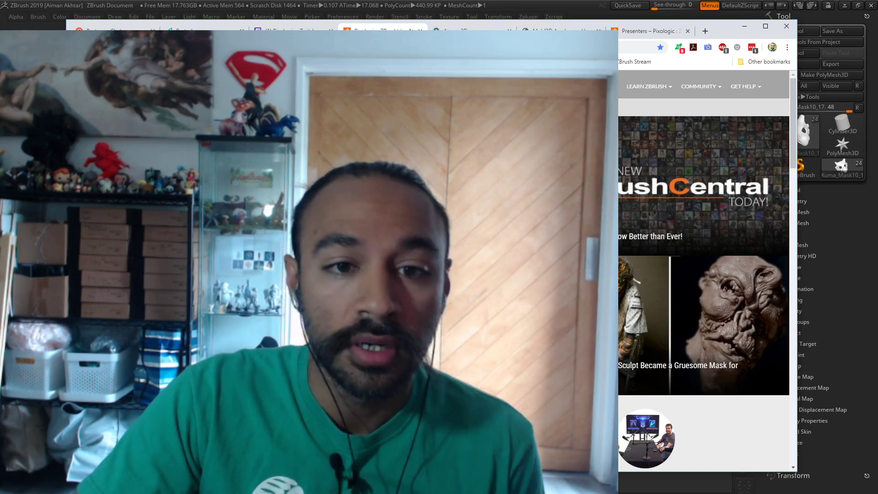
{"action": "left_click", "coordinate": [293, 27]}
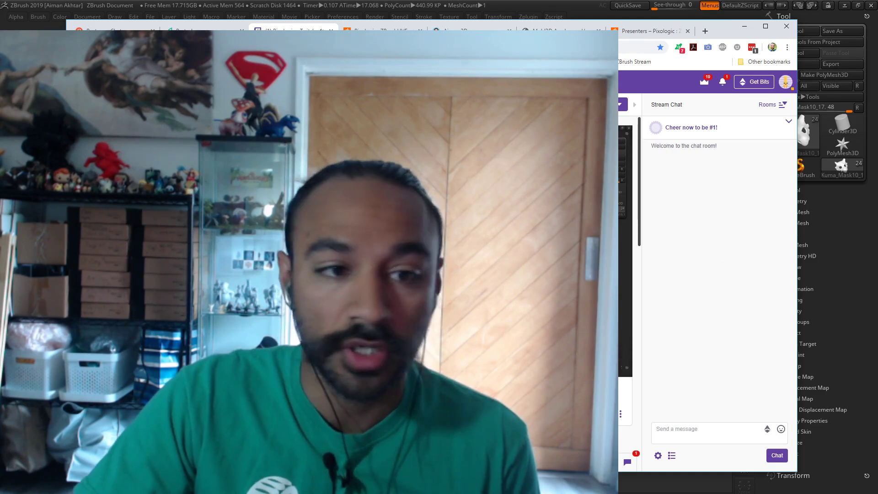
{"action": "key", "text": "ctrl+Tab"}
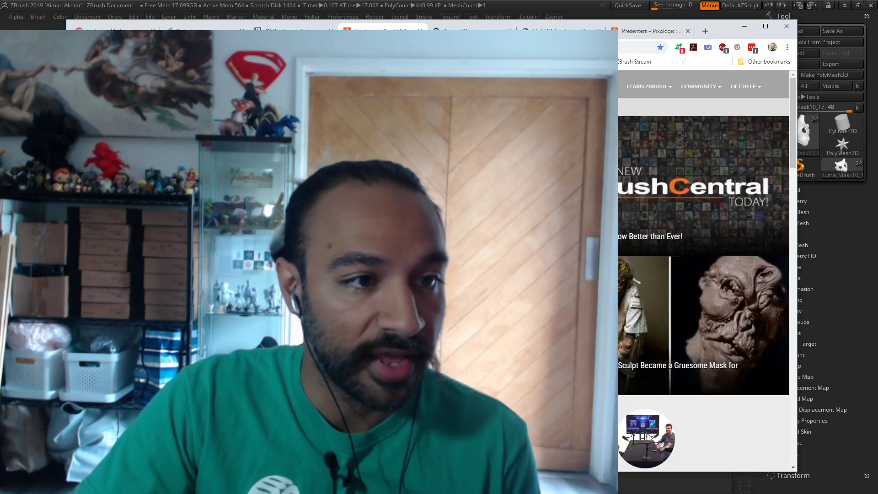
- Post a short greeting introducing the host to all viewers in the Restream chat
{"action": "key", "text": "ctrl+Tab"}
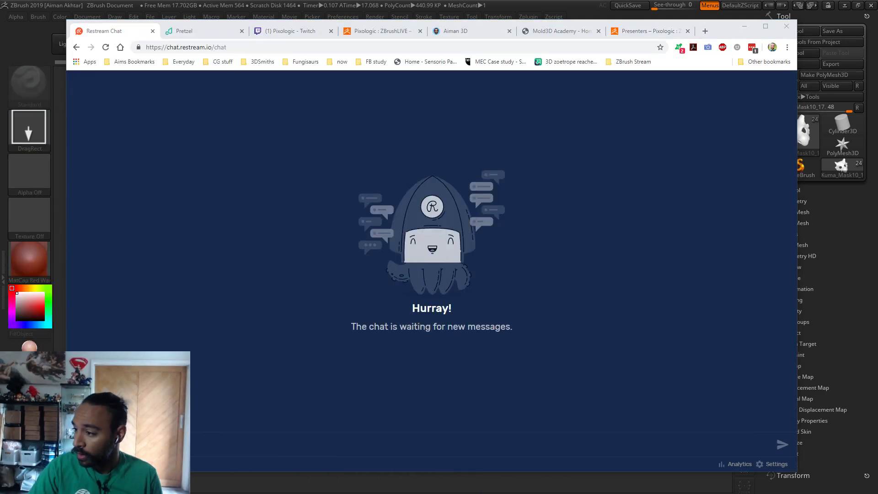
{"action": "left_click", "coordinate": [137, 443]}
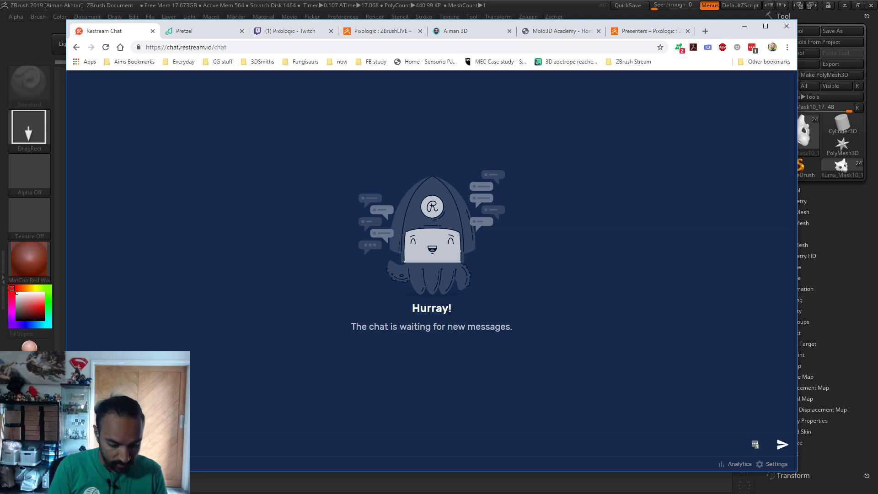
{"action": "key", "text": "Return"}
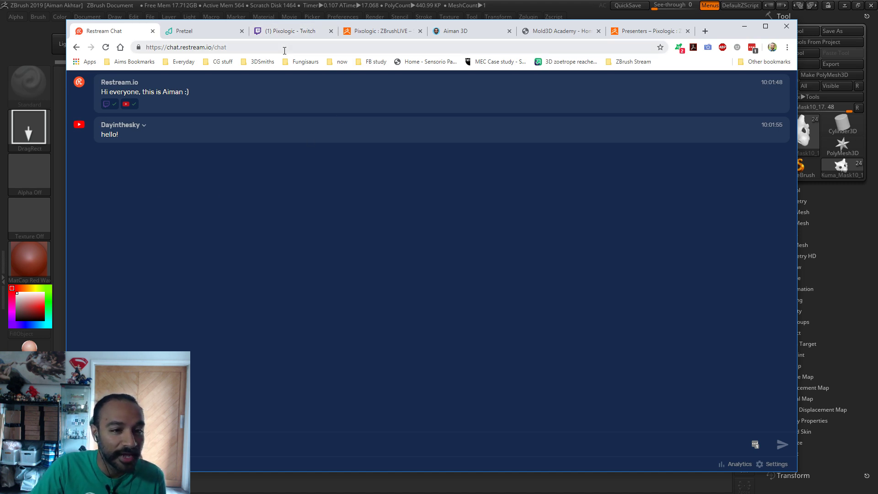
- Check the live stream pages, and start playing the Ambient station in the Pretzel music player
{"action": "left_click", "coordinate": [379, 31]}
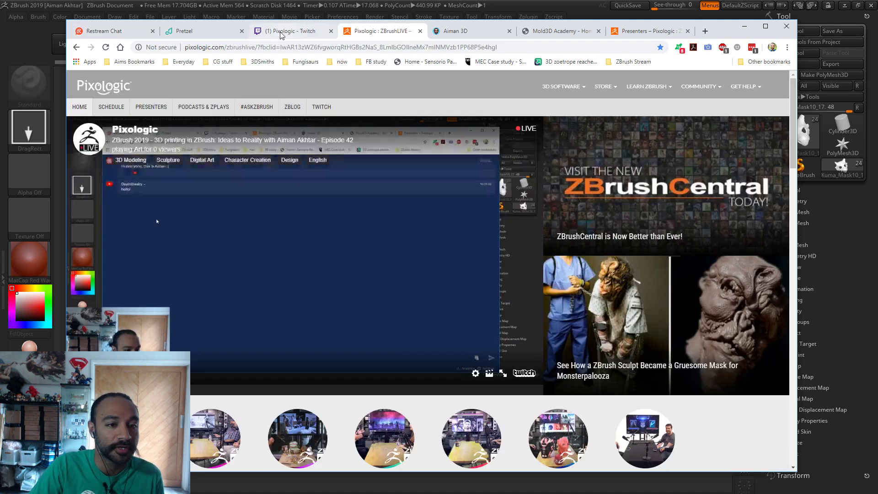
{"action": "left_click", "coordinate": [293, 31]}
{"action": "left_click", "coordinate": [195, 31]}
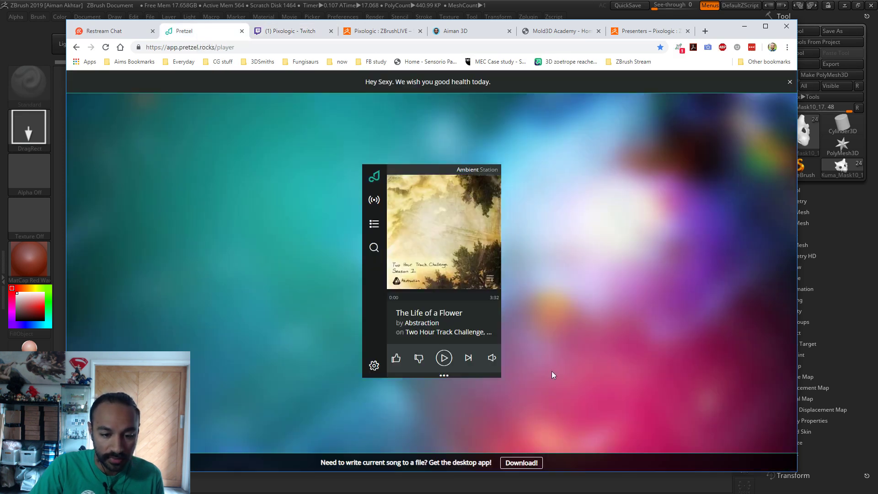
{"action": "mouse_move", "coordinate": [491, 360]}
{"action": "mouse_move", "coordinate": [493, 344]}
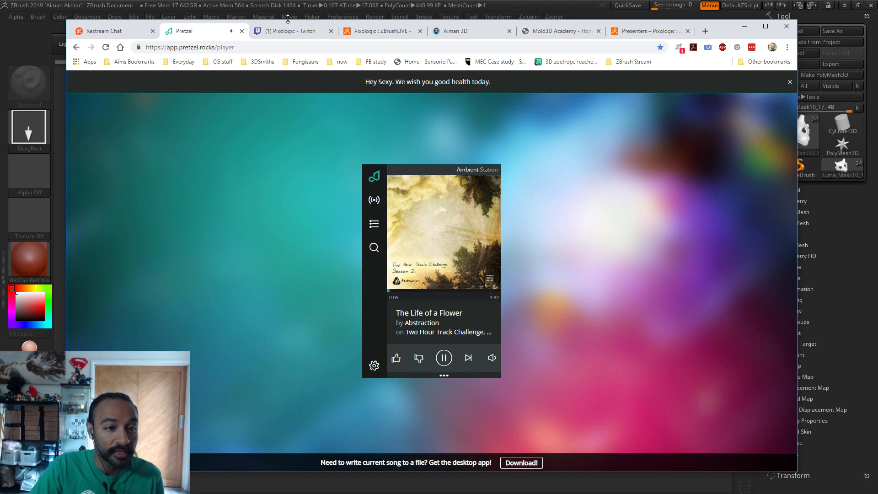
- Check the running broadcast on the ZBrushLIVE page and the Pixologic Twitch channel
{"action": "left_click", "coordinate": [424, 35]}
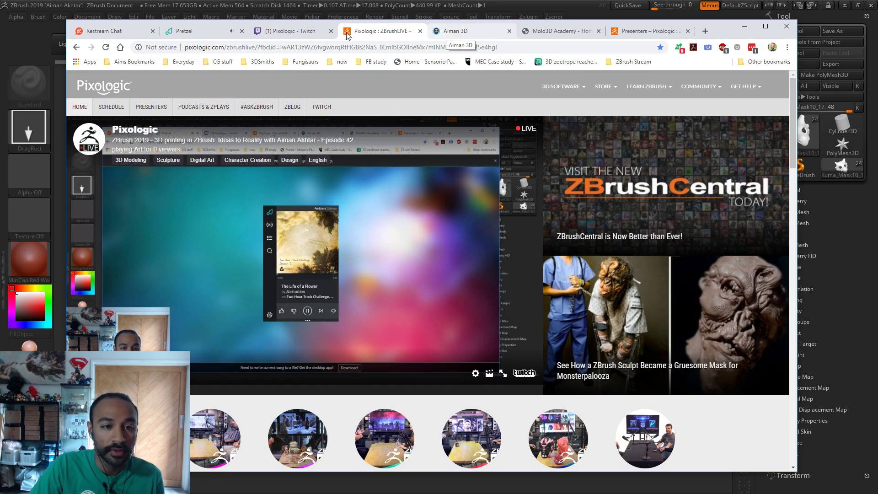
{"action": "left_click", "coordinate": [297, 35]}
{"action": "left_click", "coordinate": [367, 35]}
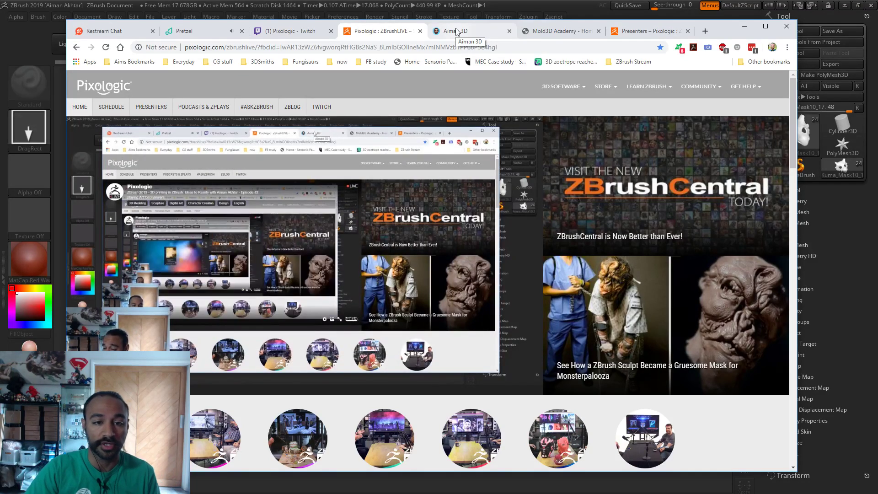
- Open the artist's portfolio site in a maximized browser window and look through the About page's photos and biography
{"action": "left_click", "coordinate": [456, 30]}
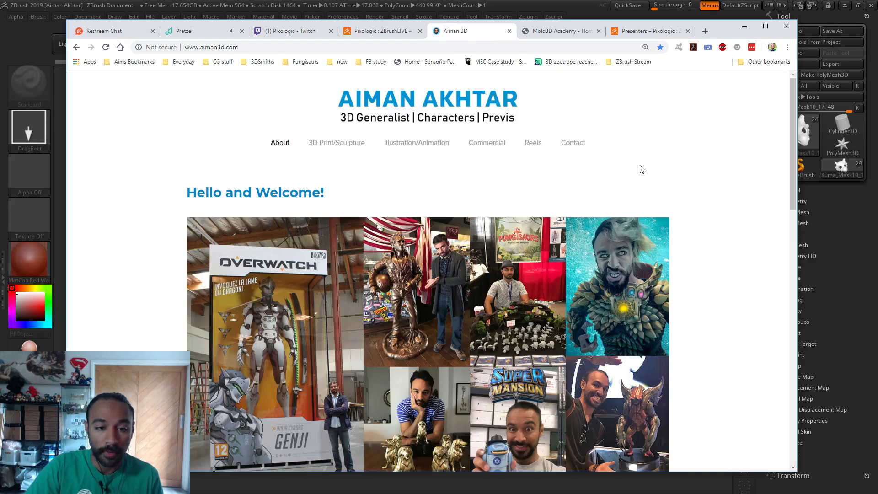
{"action": "left_click", "coordinate": [765, 27]}
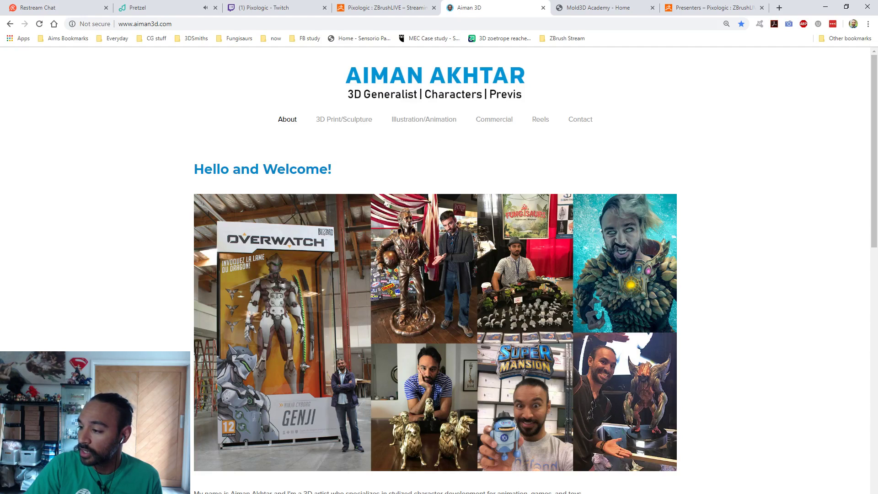
{"action": "left_click", "coordinate": [738, 218]}
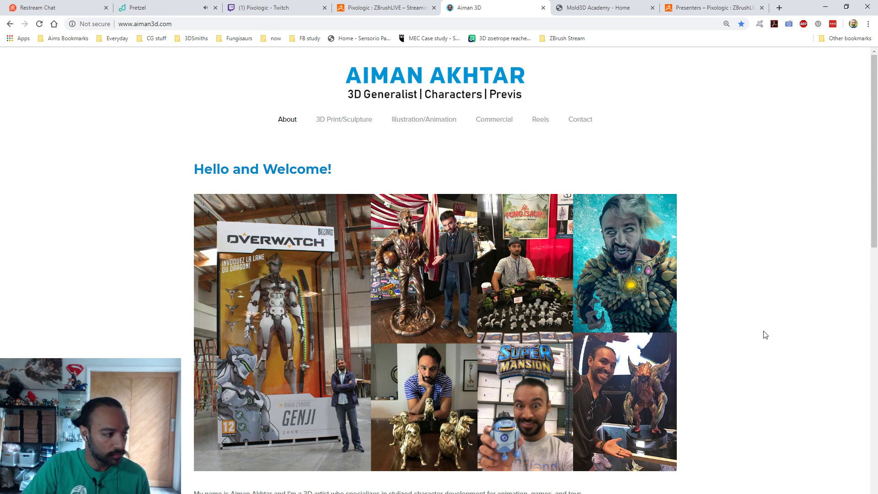
{"action": "scroll", "coordinate": [764, 334], "scroll_direction": "down", "scroll_amount": 5}
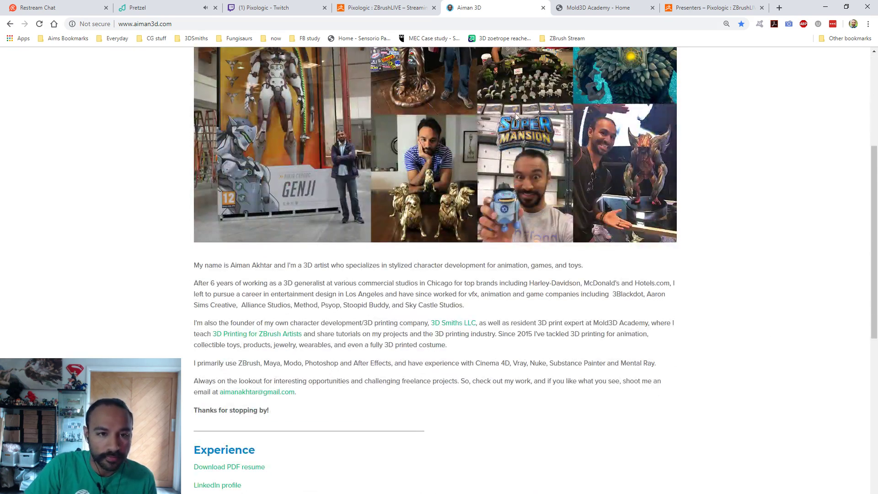
- Skip to the next track in the Pretzel music player and return to the portfolio's About page
{"action": "left_click", "coordinate": [141, 8]}
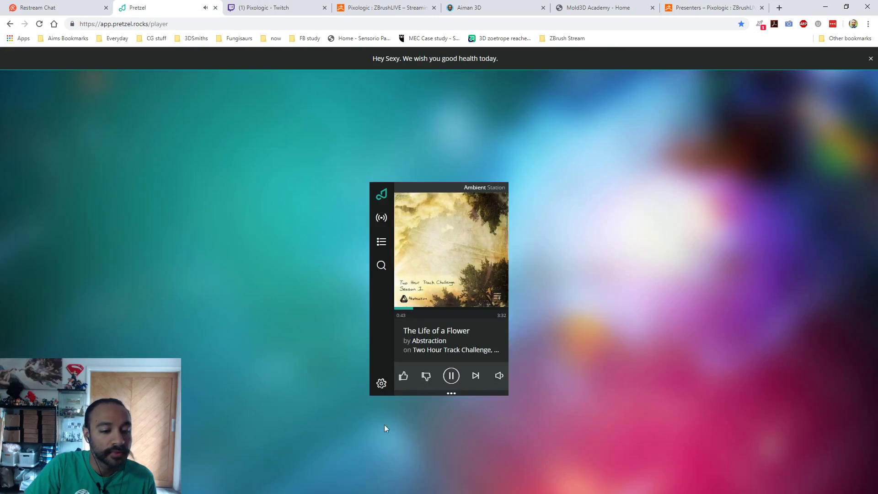
{"action": "left_click", "coordinate": [476, 376]}
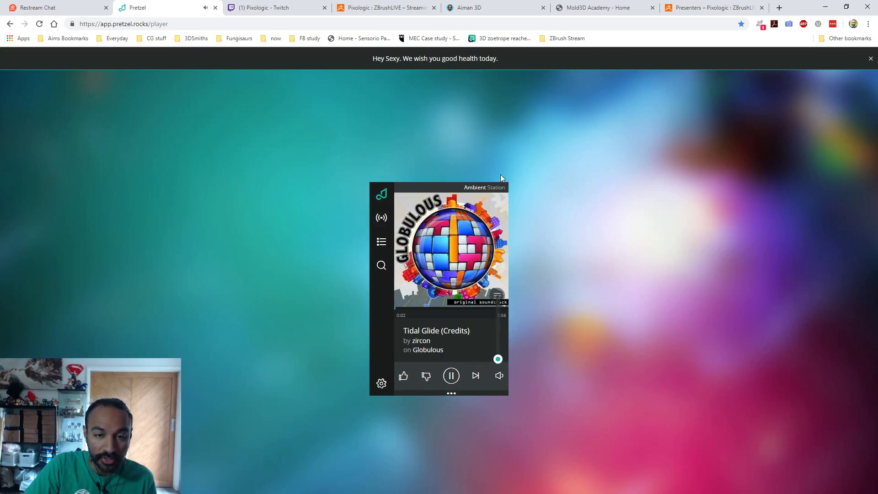
{"action": "left_click", "coordinate": [386, 8]}
{"action": "left_click", "coordinate": [475, 8]}
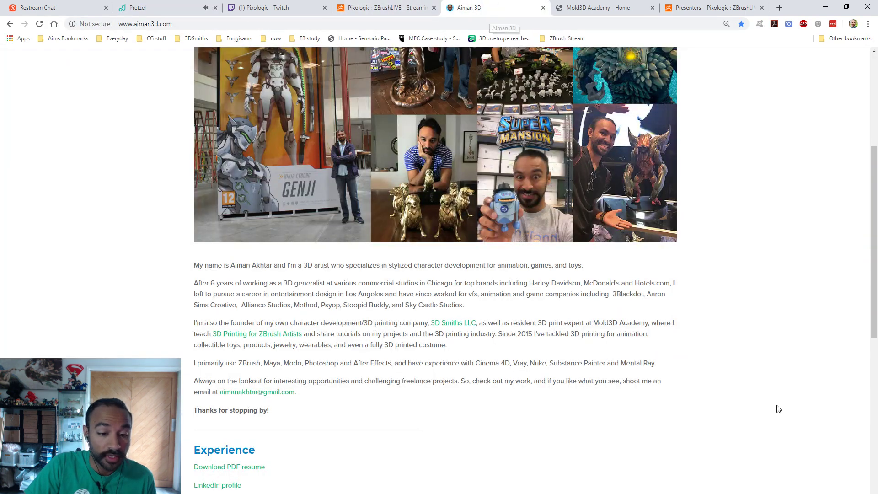
- Browse the portfolio's 3D Print/Sculpture gallery, enlarging the photos of the corgi in the black mask and the corgi in the golden chest piece
{"action": "scroll", "coordinate": [772, 358], "scroll_direction": "up", "scroll_amount": 5}
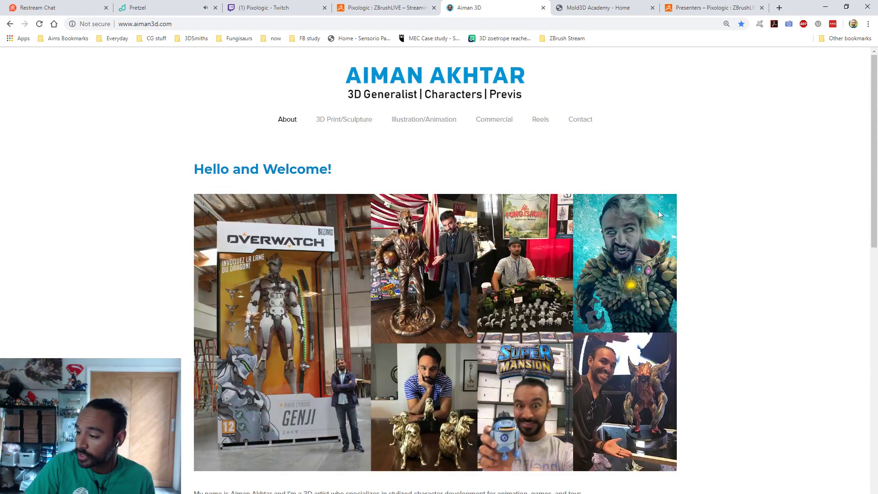
{"action": "left_click", "coordinate": [344, 120]}
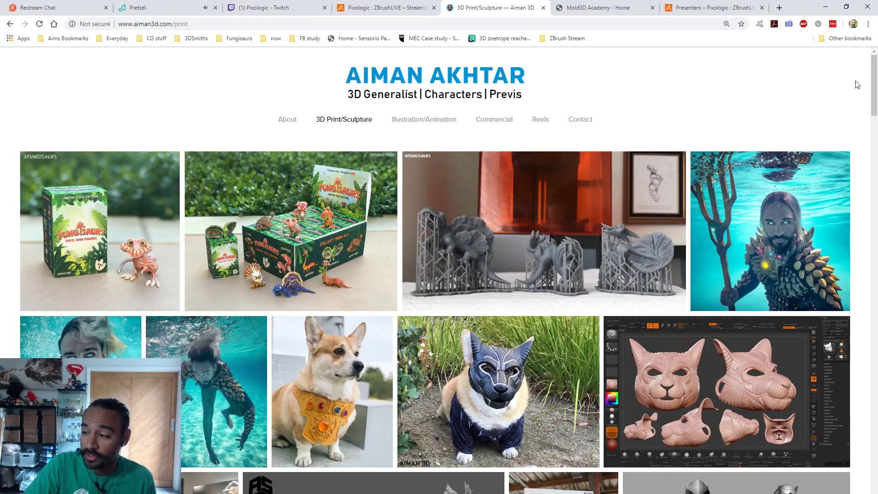
{"action": "scroll", "coordinate": [857, 85], "scroll_direction": "down", "scroll_amount": 3}
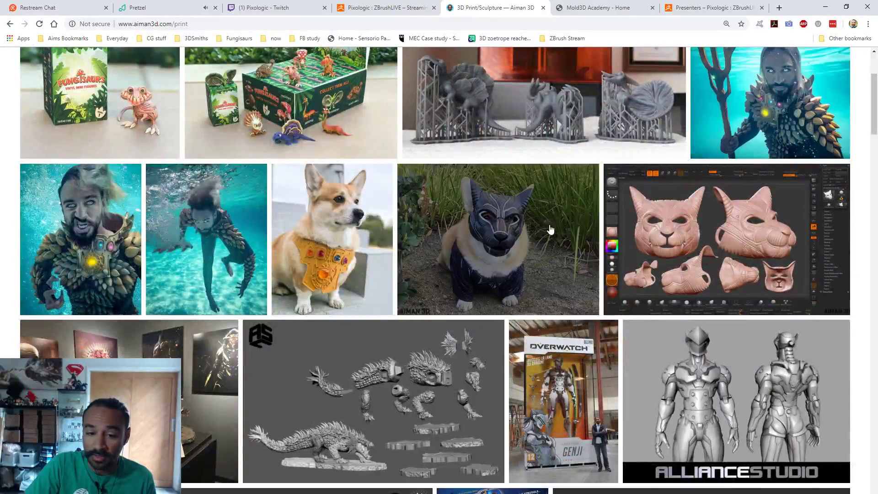
{"action": "left_click", "coordinate": [550, 231]}
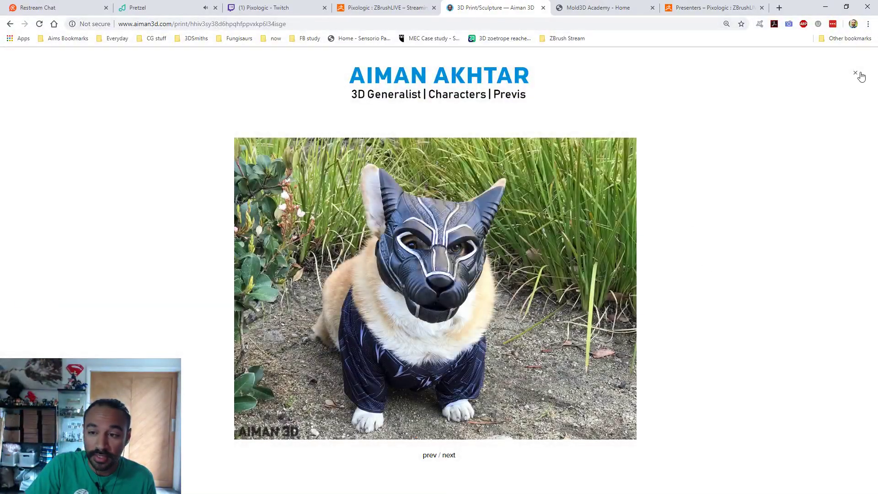
{"action": "left_click", "coordinate": [855, 77]}
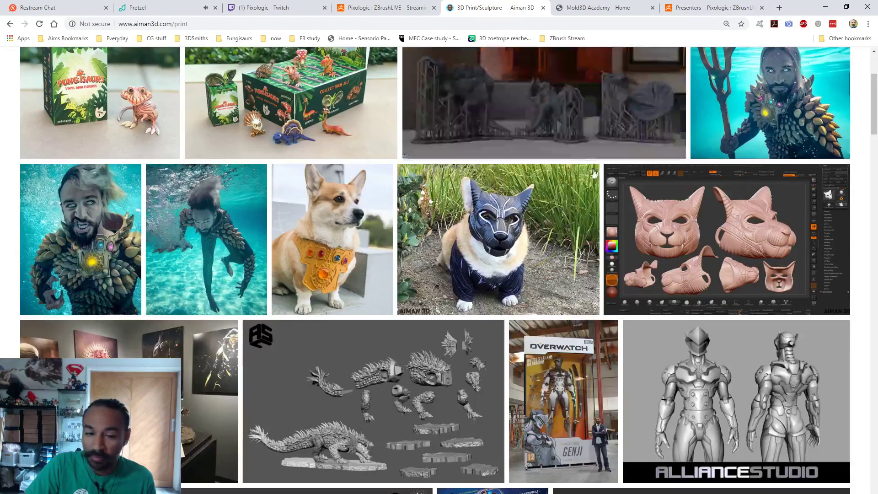
{"action": "left_click", "coordinate": [345, 229]}
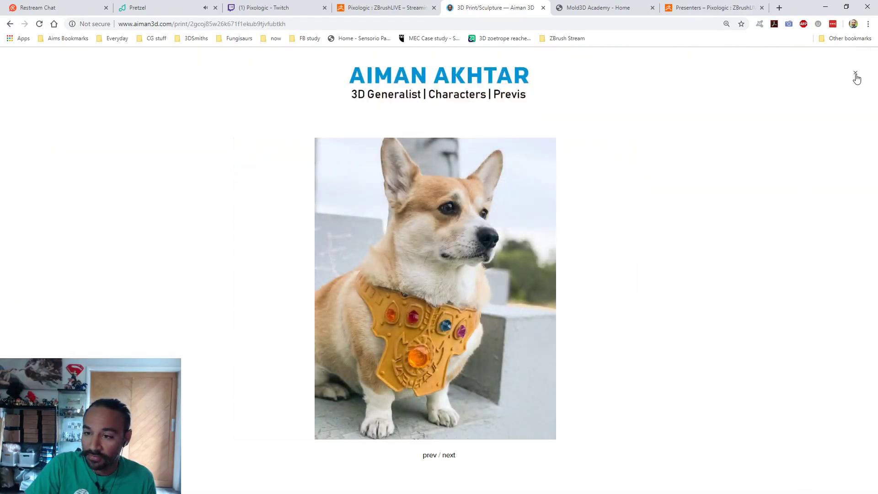
{"action": "left_click", "coordinate": [855, 75]}
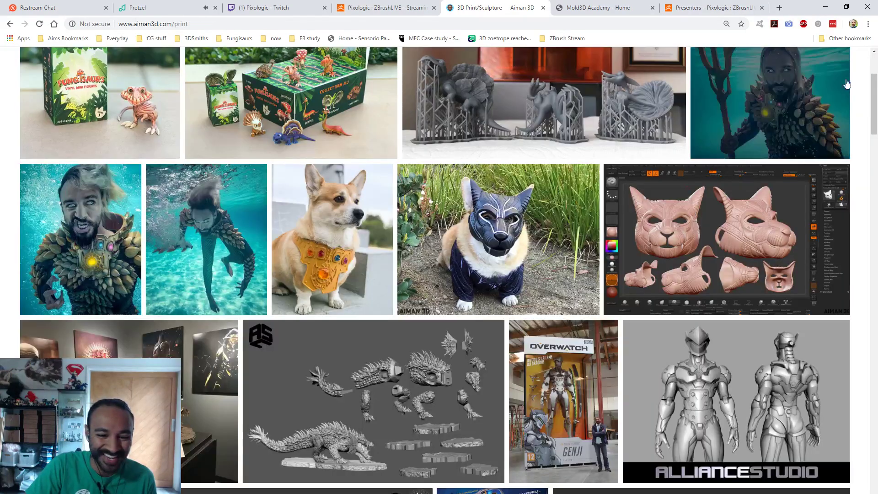
{"action": "scroll", "coordinate": [859, 174], "scroll_direction": "down", "scroll_amount": 10}
{"action": "scroll", "coordinate": [855, 186], "scroll_direction": "up", "scroll_amount": 12}
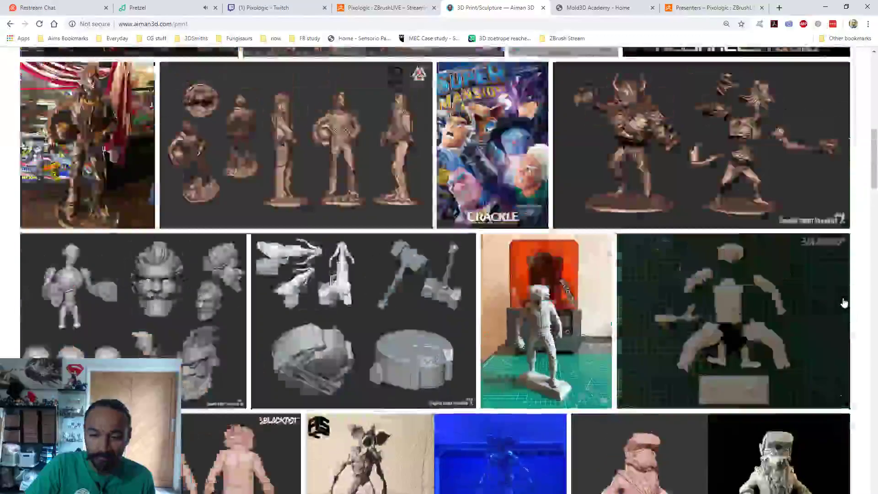
- Open the self-paced 3D Printing for ZBrush Artists class on the Mold3D Academy site and review its overview and lesson plan
{"action": "left_click", "coordinate": [617, 8]}
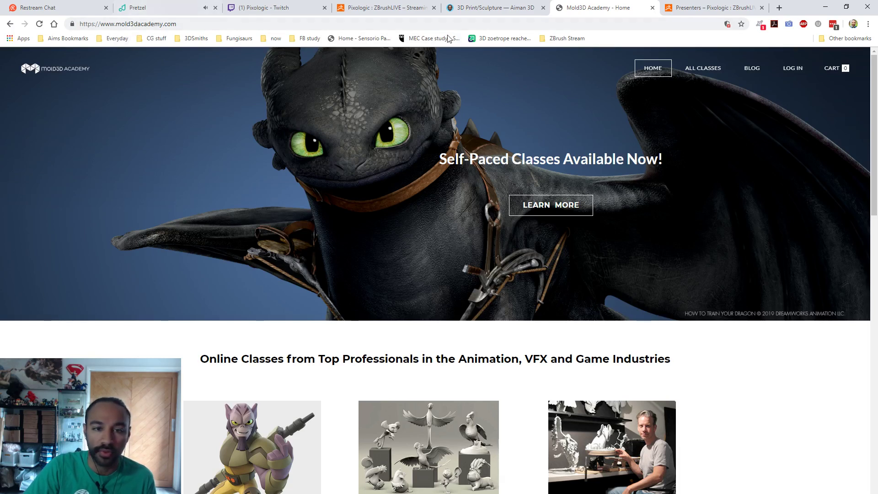
{"action": "mouse_move", "coordinate": [715, 69]}
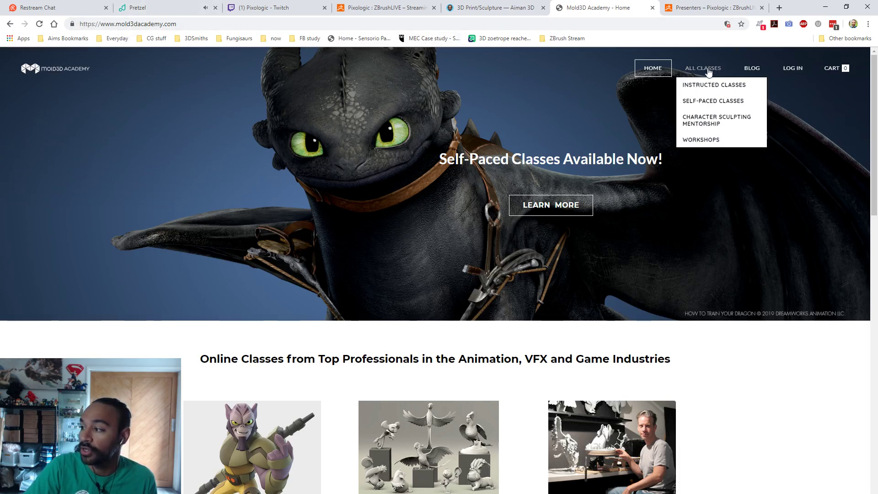
{"action": "mouse_move", "coordinate": [715, 101]}
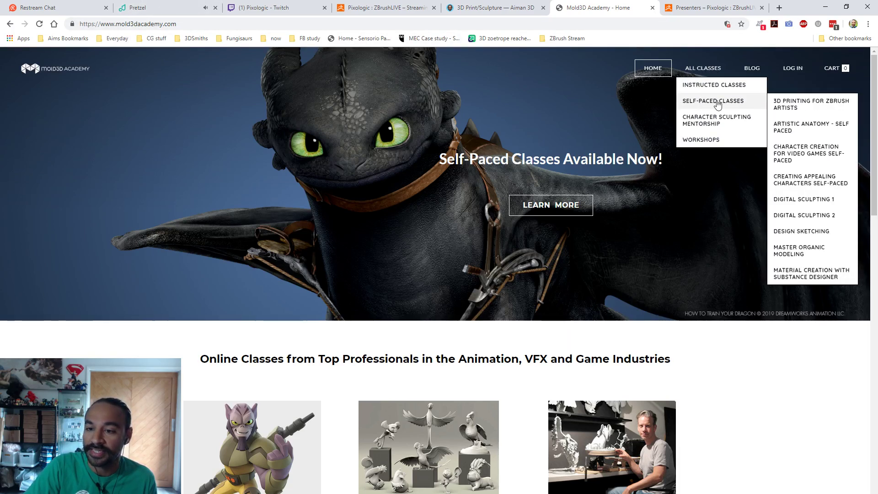
{"action": "left_click", "coordinate": [797, 110]}
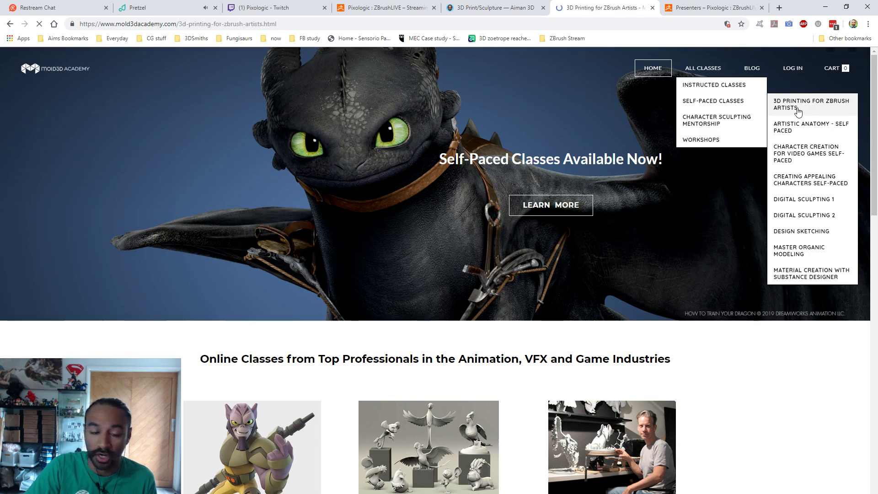
{"action": "scroll", "coordinate": [428, 99], "scroll_direction": "down", "scroll_amount": 12}
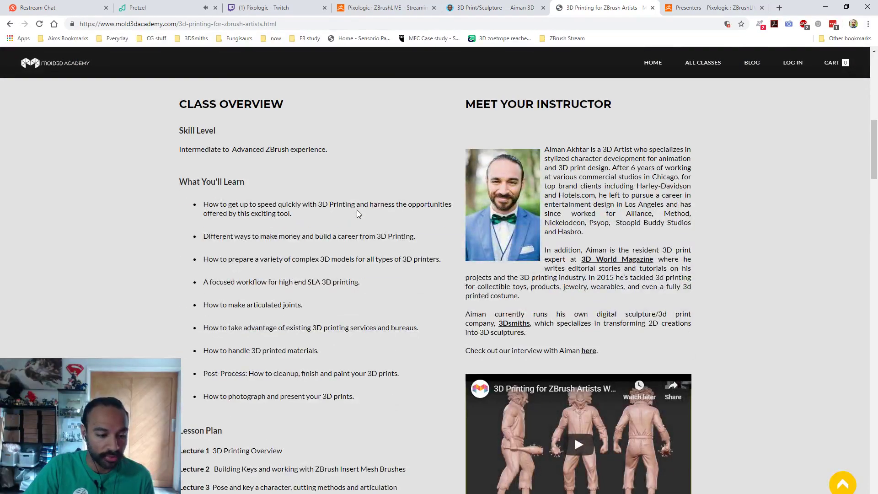
{"action": "scroll", "coordinate": [357, 211], "scroll_direction": "down", "scroll_amount": 5}
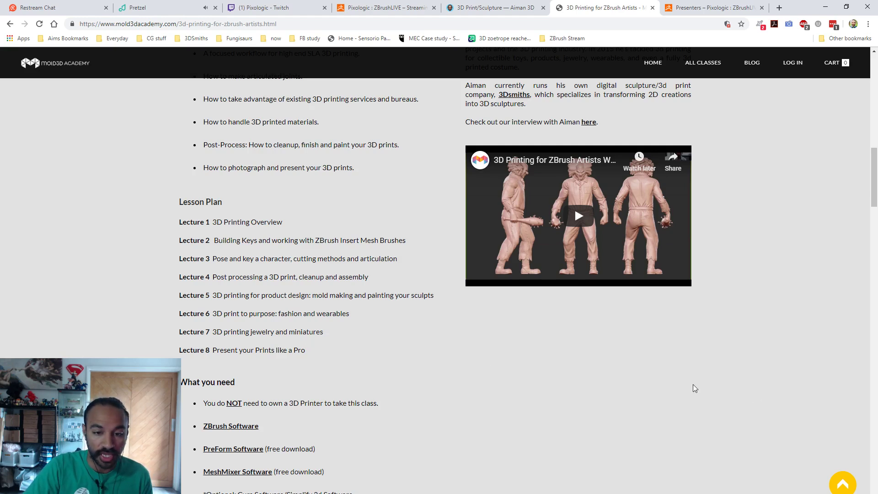
{"action": "scroll", "coordinate": [777, 393], "scroll_direction": "up", "scroll_amount": 15}
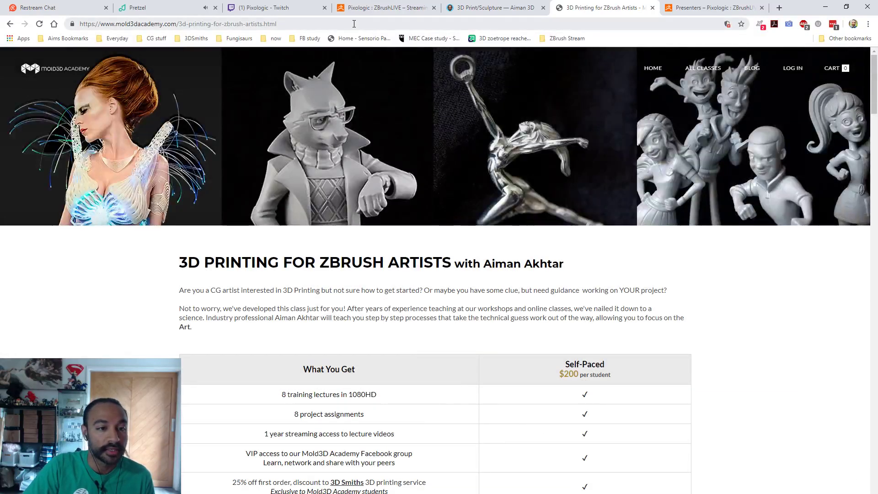
{"action": "left_click", "coordinate": [354, 23]}
{"action": "left_click", "coordinate": [51, 7]}
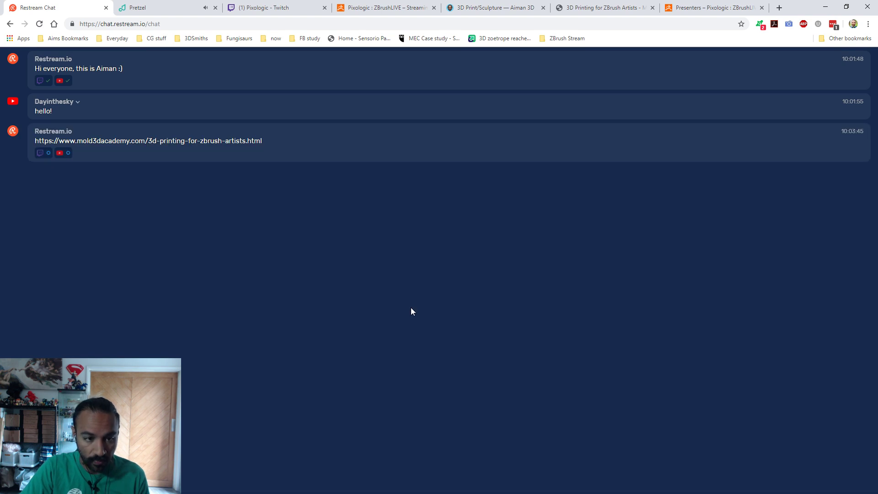
- Open the ZBrushLIVE presenters page on the Pixologic site
{"action": "left_click", "coordinate": [583, 5]}
{"action": "left_click", "coordinate": [705, 6]}
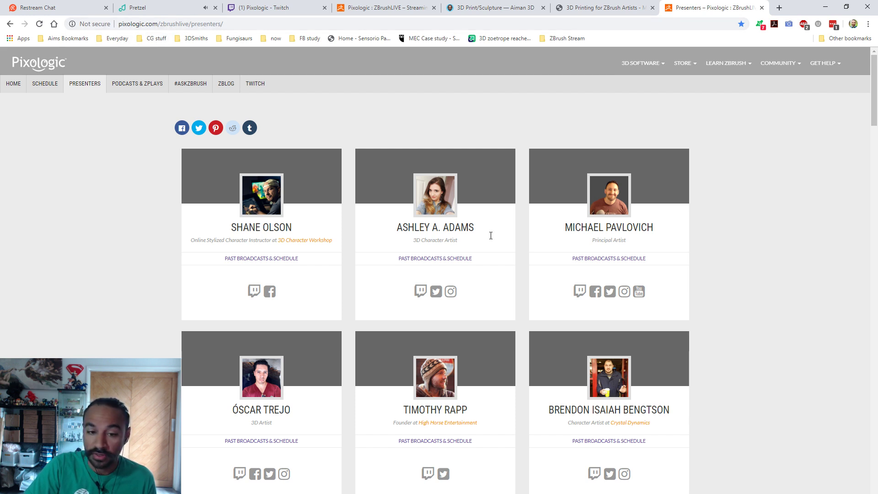
- Find the stream host's card among the ZBrushLIVE presenters and open the host's past broadcasts and schedule page
{"action": "scroll", "coordinate": [872, 210], "scroll_direction": "down", "scroll_amount": 10}
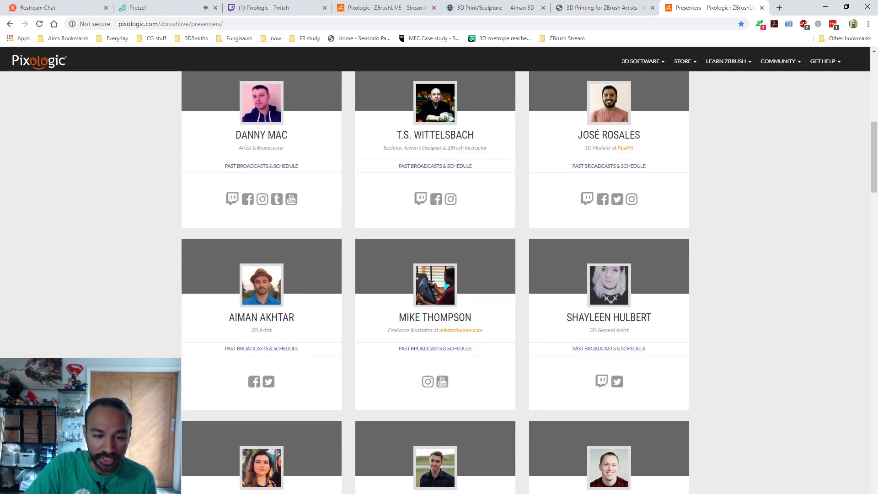
{"action": "scroll", "coordinate": [788, 242], "scroll_direction": "down", "scroll_amount": 7}
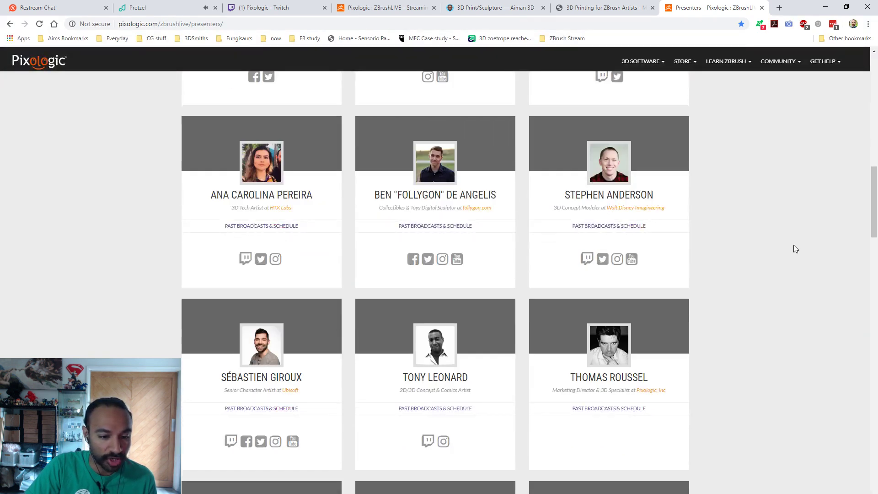
{"action": "scroll", "coordinate": [794, 245], "scroll_direction": "up", "scroll_amount": 7}
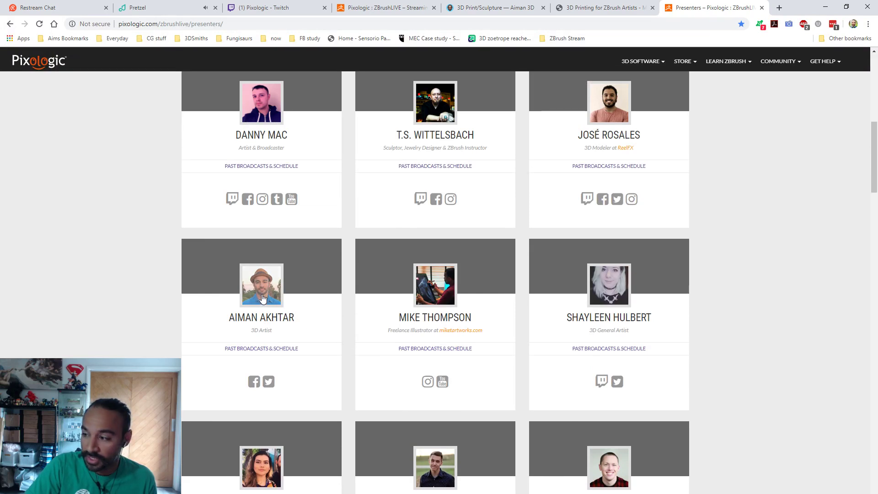
{"action": "left_click", "coordinate": [254, 352]}
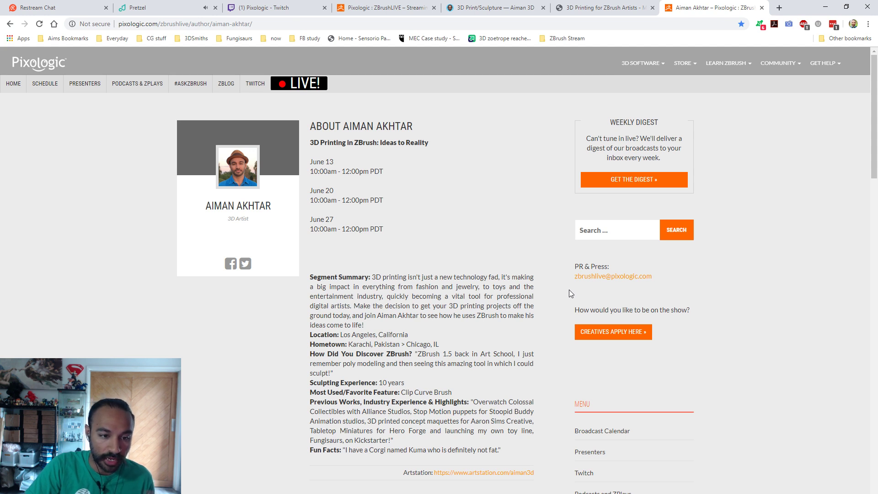
- Enlarge the profile's sample images of the 3DSmiths figures, the glowing 3D-printed outfit and the Fungisaurs box set, then close the viewer
{"action": "scroll", "coordinate": [571, 289], "scroll_direction": "down", "scroll_amount": 7}
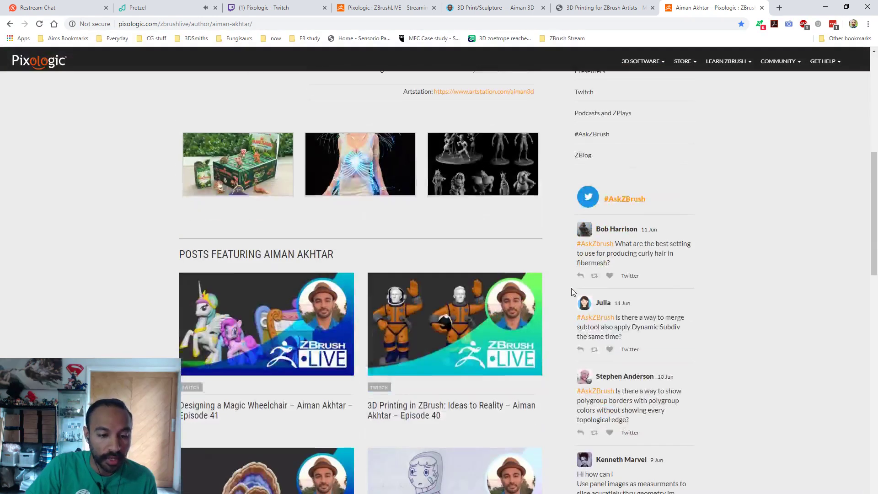
{"action": "scroll", "coordinate": [572, 288], "scroll_direction": "up", "scroll_amount": 1}
{"action": "left_click", "coordinate": [522, 244]}
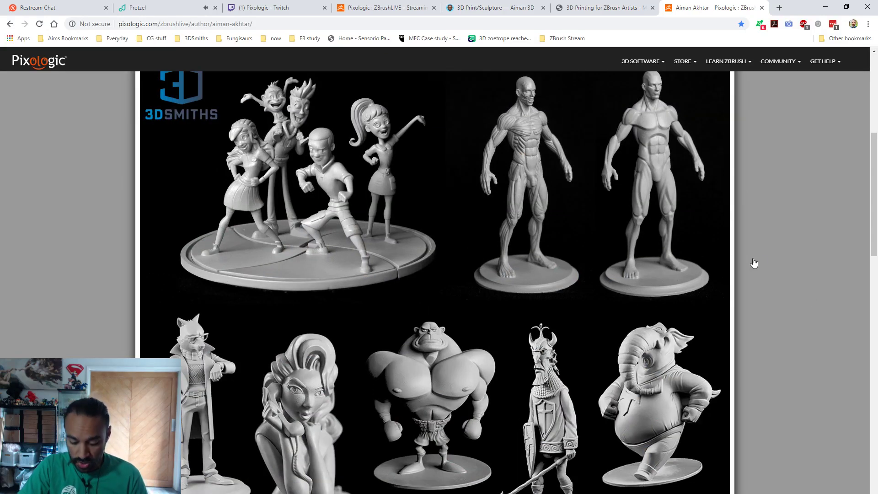
{"action": "left_click", "coordinate": [770, 255]}
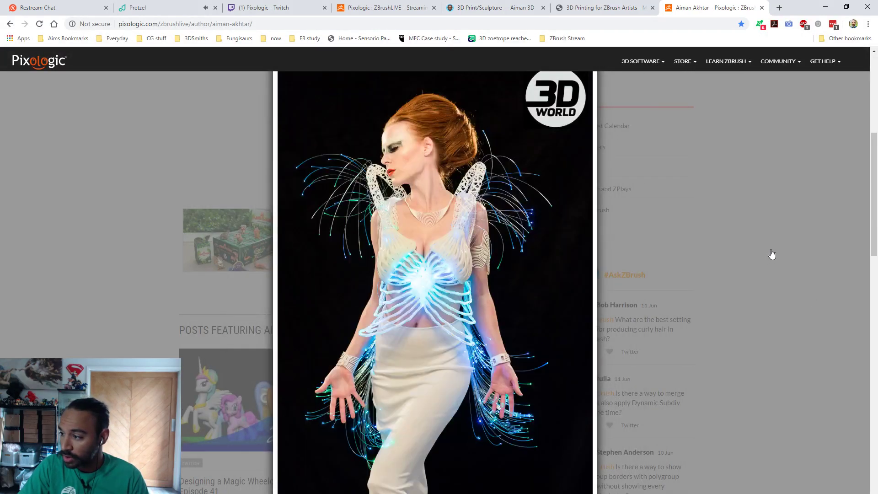
{"action": "key", "text": "Right"}
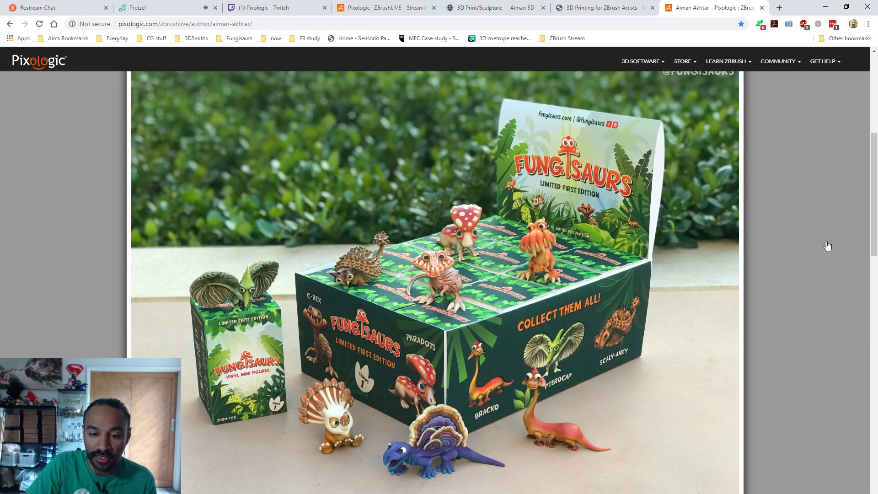
{"action": "scroll", "coordinate": [837, 157], "scroll_direction": "down", "scroll_amount": 15}
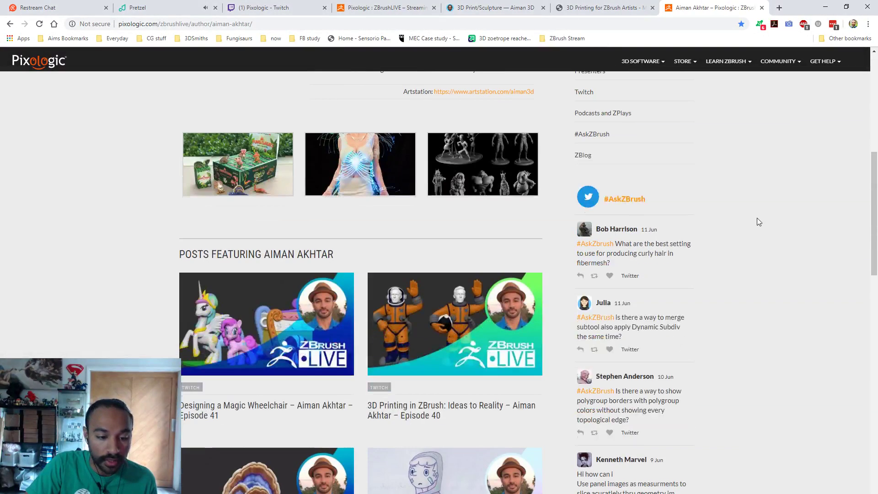
- Review the host's schedule and biography and the list of featured past ZBrushLIVE episodes on the profile page
{"action": "scroll", "coordinate": [759, 222], "scroll_direction": "down", "scroll_amount": 2}
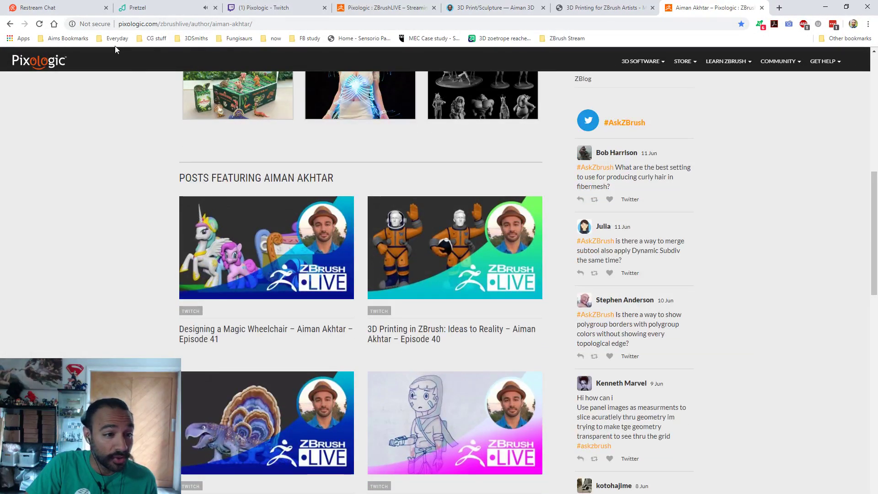
{"action": "scroll", "coordinate": [150, 159], "scroll_direction": "up", "scroll_amount": 4}
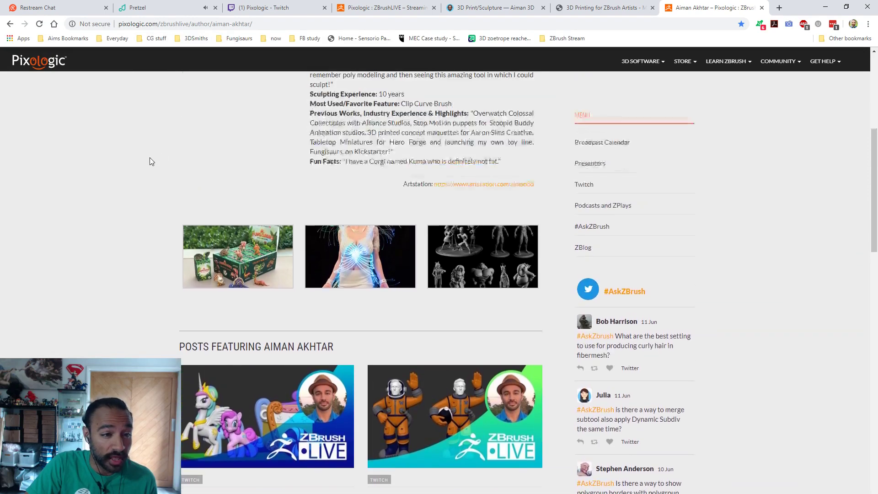
{"action": "scroll", "coordinate": [149, 158], "scroll_direction": "up", "scroll_amount": 2}
{"action": "scroll", "coordinate": [146, 196], "scroll_direction": "up", "scroll_amount": 5}
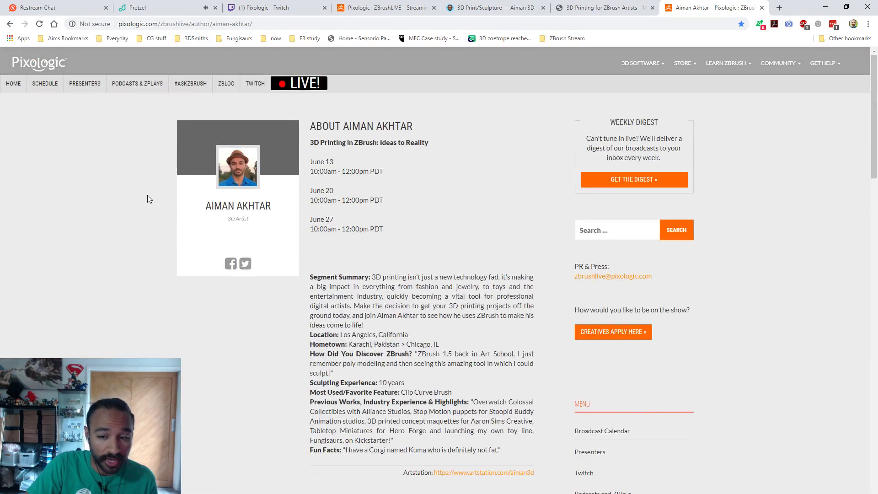
{"action": "scroll", "coordinate": [148, 195], "scroll_direction": "down", "scroll_amount": 12}
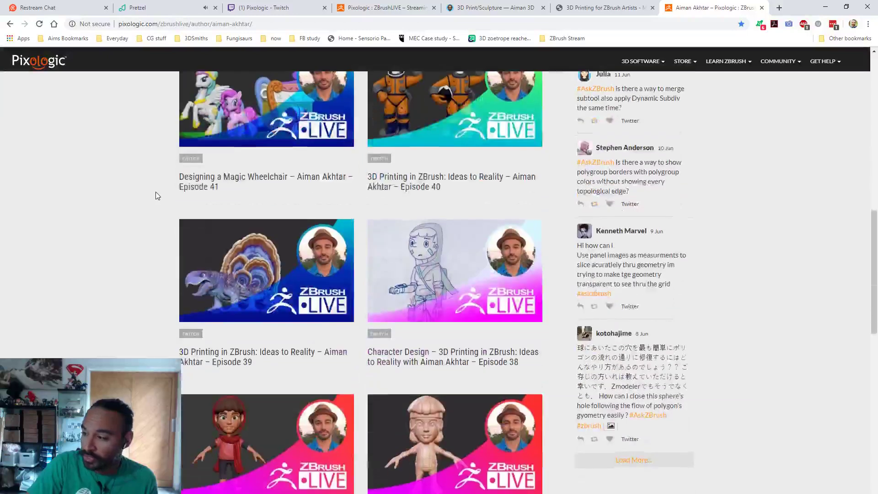
{"action": "scroll", "coordinate": [155, 192], "scroll_direction": "down", "scroll_amount": 12}
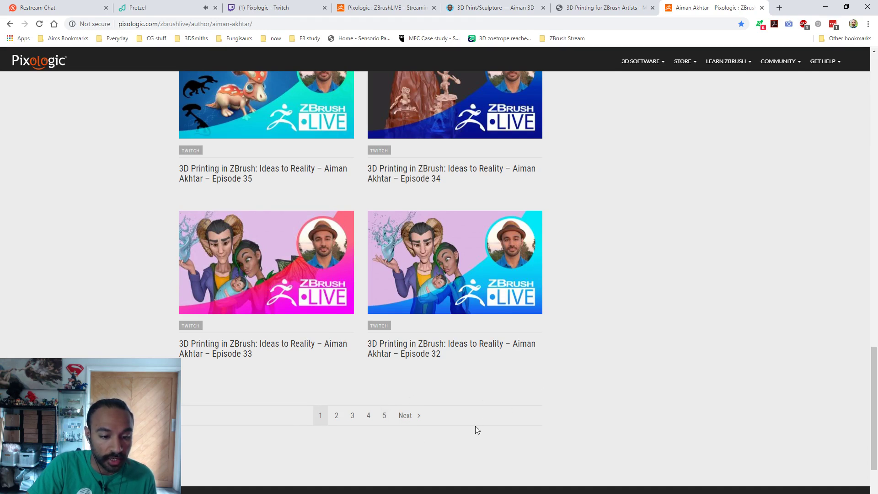
{"action": "scroll", "coordinate": [343, 421], "scroll_direction": "up", "scroll_amount": 13}
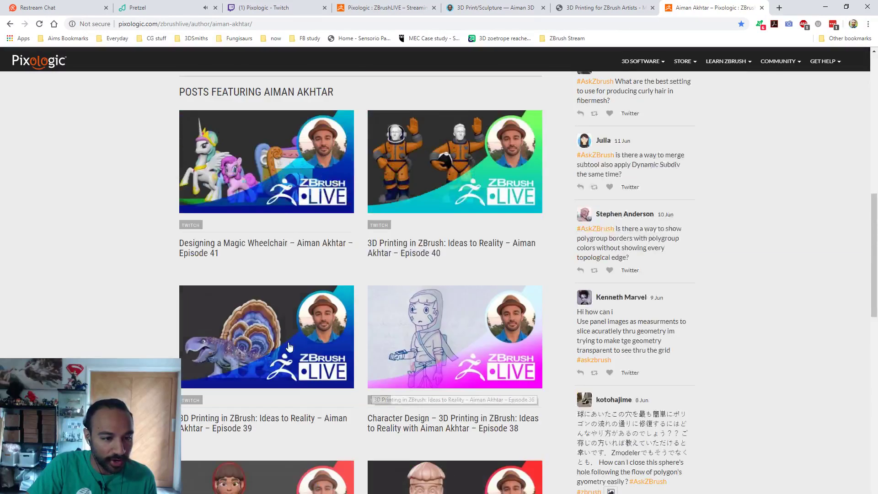
{"action": "scroll", "coordinate": [292, 338], "scroll_direction": "up", "scroll_amount": 2}
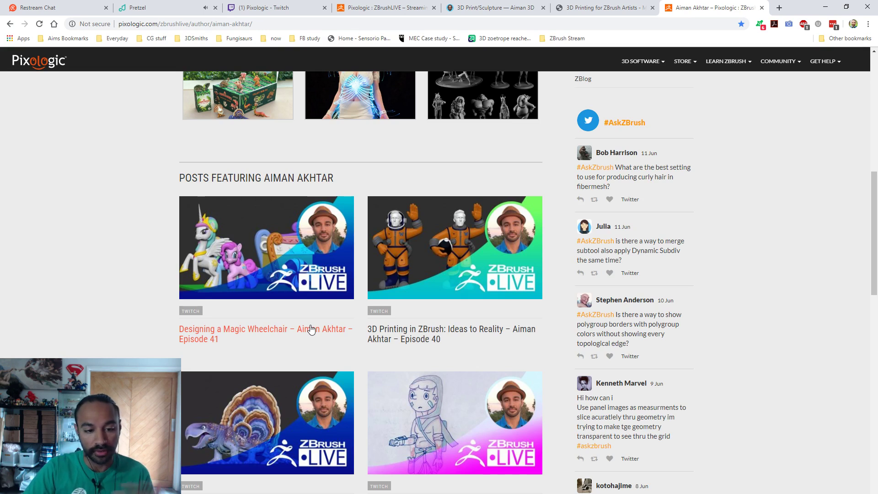
- Open the Designing a Magic Wheelchair Episode 41 post and play its video in full screen
{"action": "left_click", "coordinate": [322, 285]}
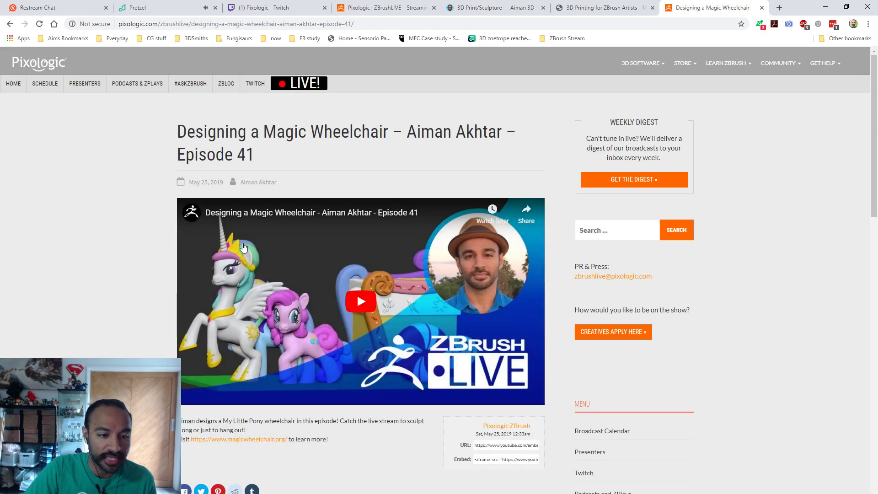
{"action": "left_click", "coordinate": [366, 303]}
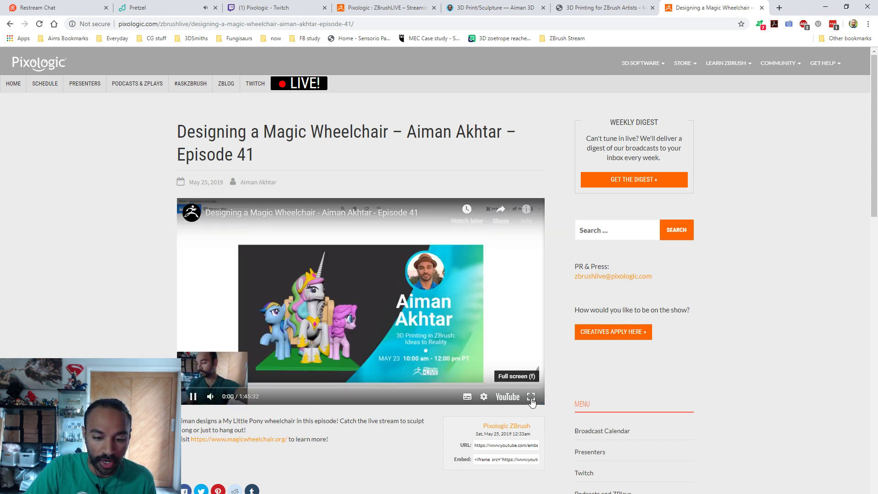
{"action": "left_click", "coordinate": [533, 397]}
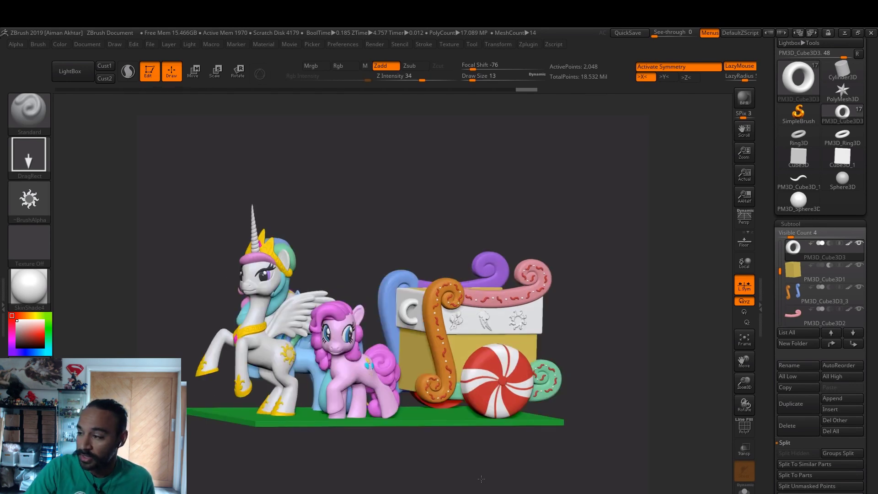
{"action": "mouse_move", "coordinate": [481, 478]}
{"action": "left_mouse_down"}
{"action": "mouse_move", "coordinate": [488, 473]}
{"action": "mouse_move", "coordinate": [479, 481]}
{"action": "left_mouse_up"}
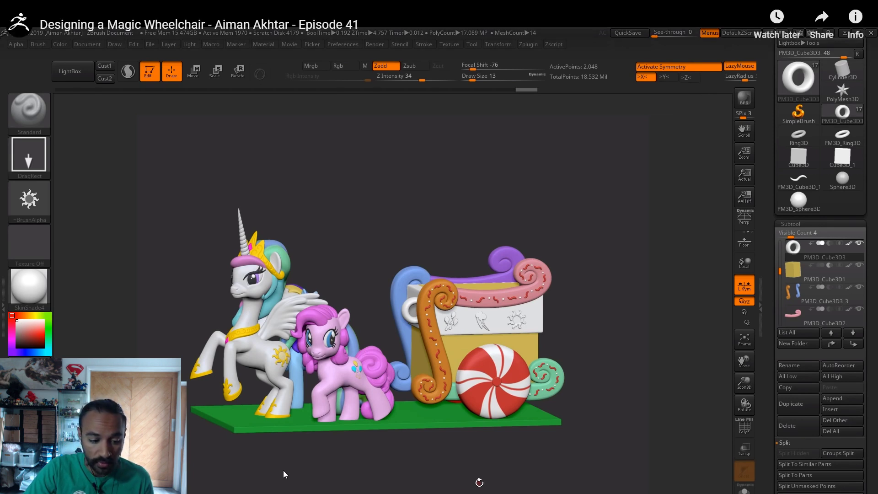
{"action": "mouse_move", "coordinate": [452, 484]}
{"action": "left_mouse_down"}
{"action": "mouse_move", "coordinate": [492, 482]}
{"action": "mouse_move", "coordinate": [459, 480]}
{"action": "left_mouse_up"}
{"action": "left_click_drag", "start_coordinate": [863, 144], "coordinate": [867, 174]}
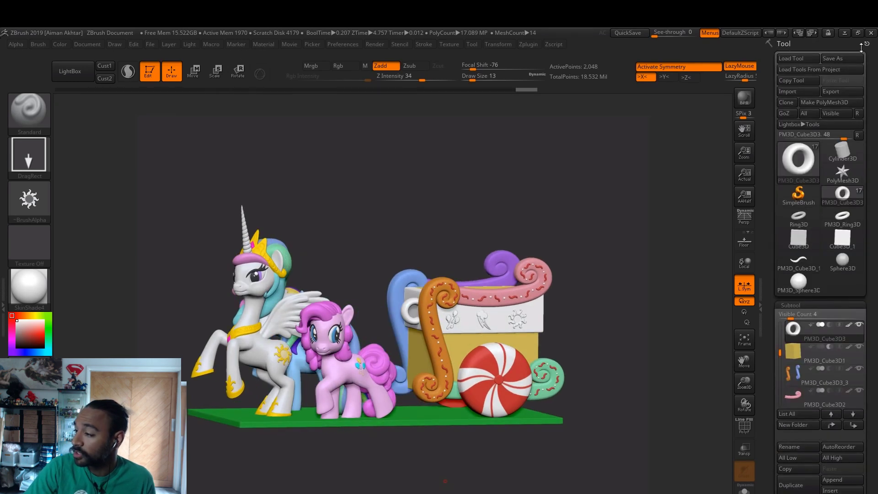
{"action": "left_click", "coordinate": [840, 58]}
{"action": "left_click", "coordinate": [608, 181]}
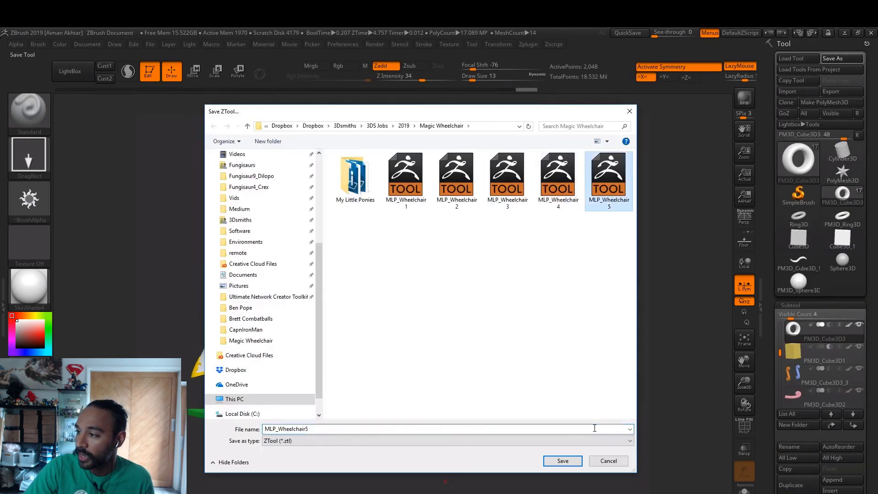
{"action": "left_click", "coordinate": [563, 460]}
{"action": "left_click", "coordinate": [464, 301]}
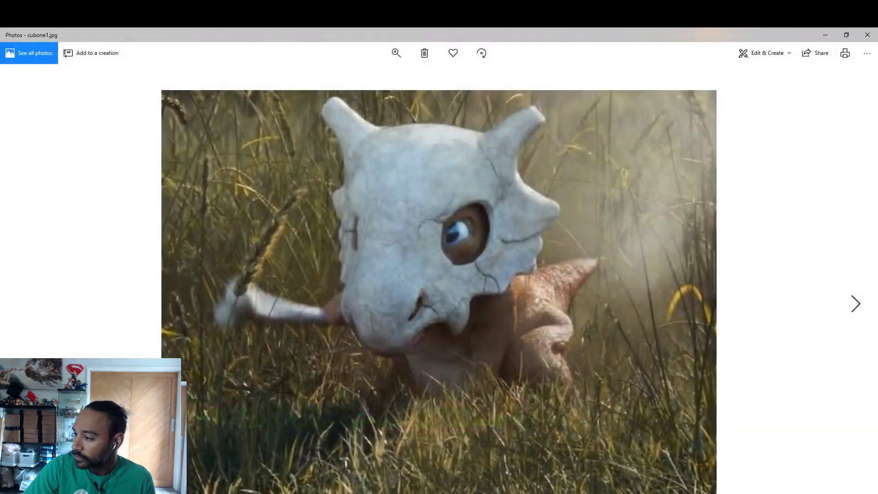
{"action": "key", "text": "Right"}
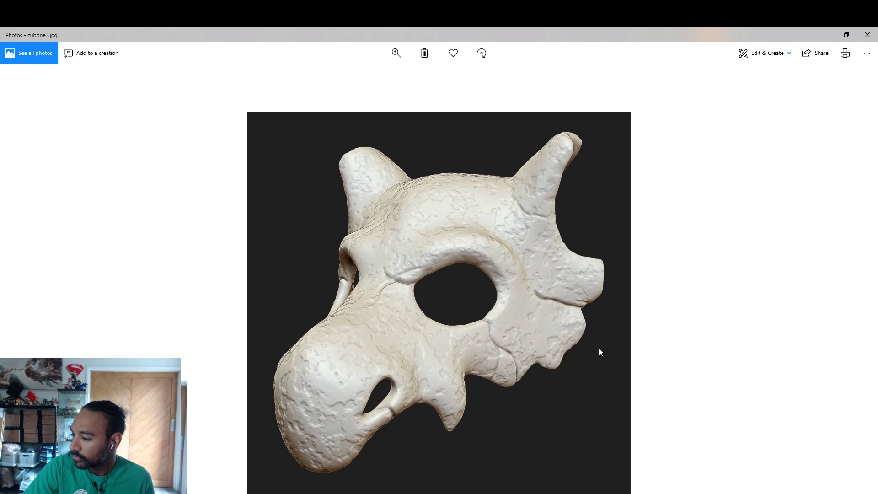
{"action": "key", "text": "Left"}
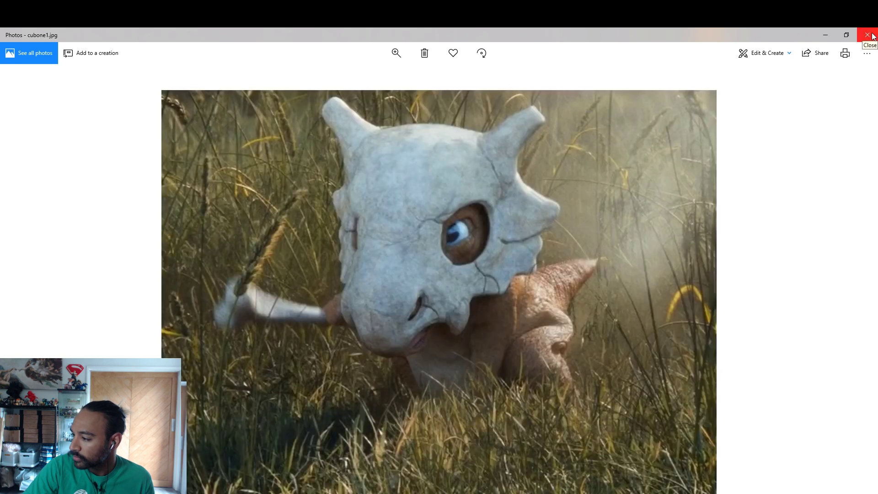
{"action": "left_click", "coordinate": [868, 35]}
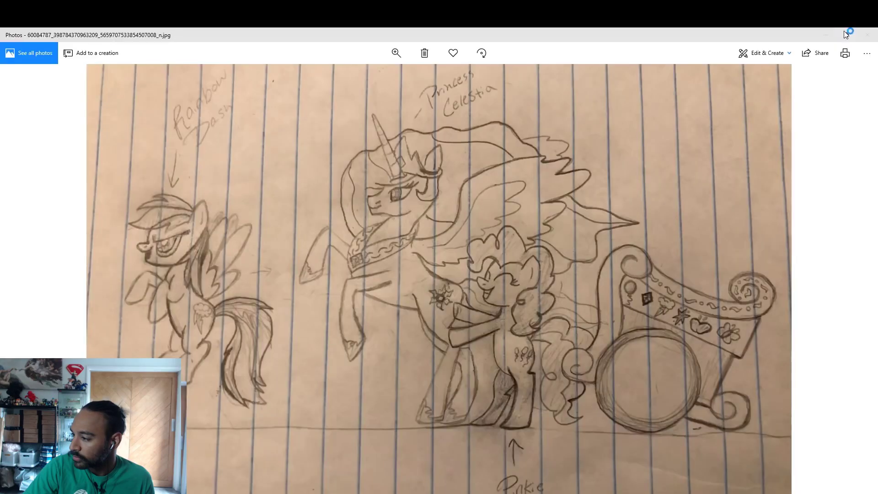
{"action": "left_click", "coordinate": [867, 35]}
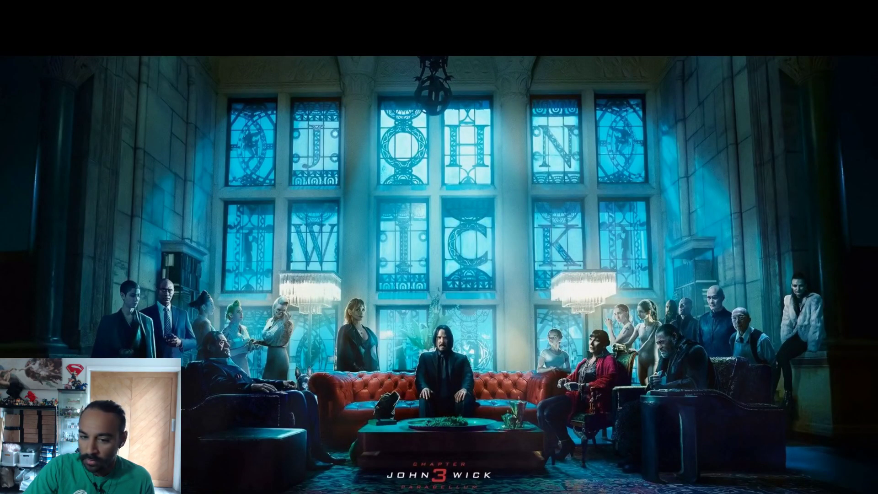
- Leave the full-screen video and browse the host's Facebook photos of the finished My Little Pony wheelchair
{"action": "key", "text": "Escape"}
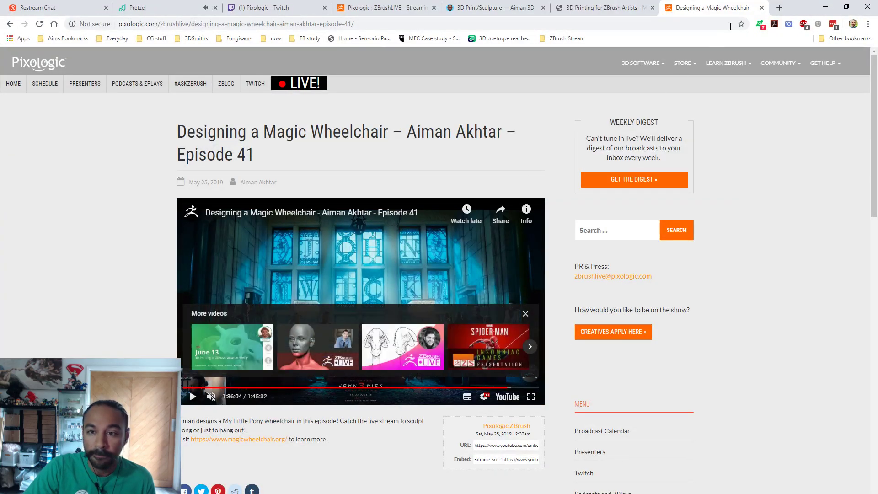
{"action": "left_click_drag", "start_coordinate": [292, 1], "coordinate": [335, 9]}
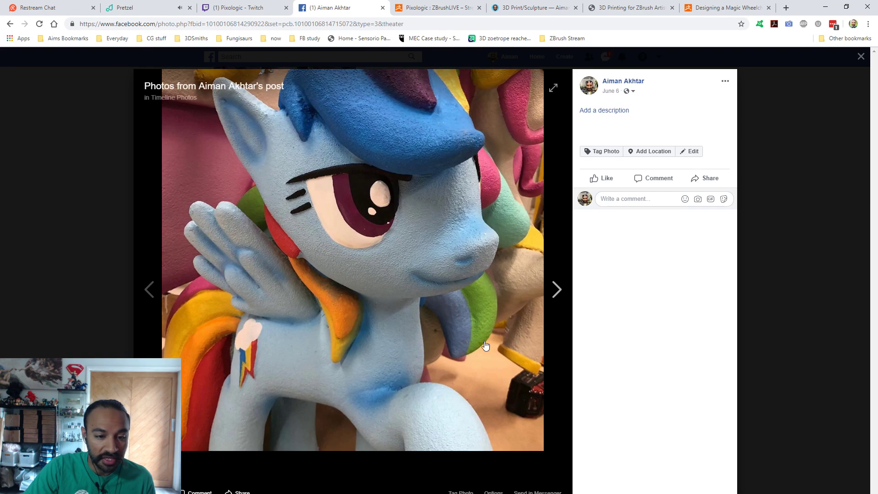
{"action": "left_click", "coordinate": [556, 289]}
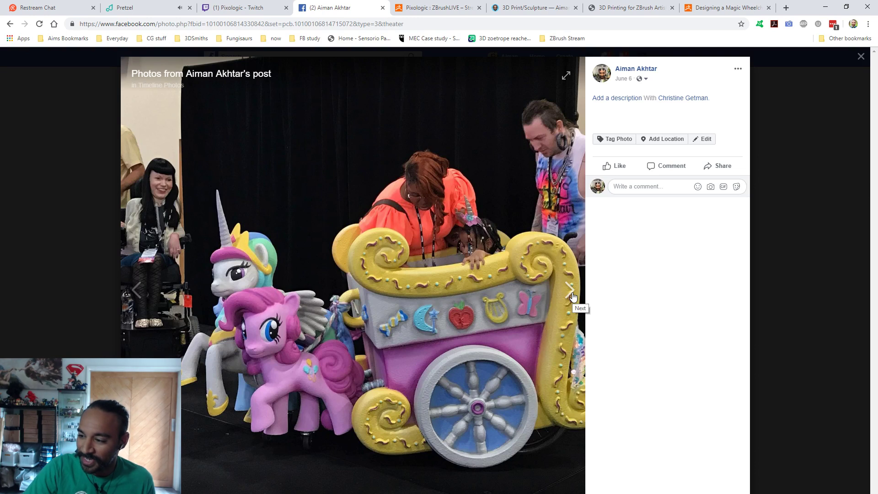
{"action": "left_click", "coordinate": [573, 297]}
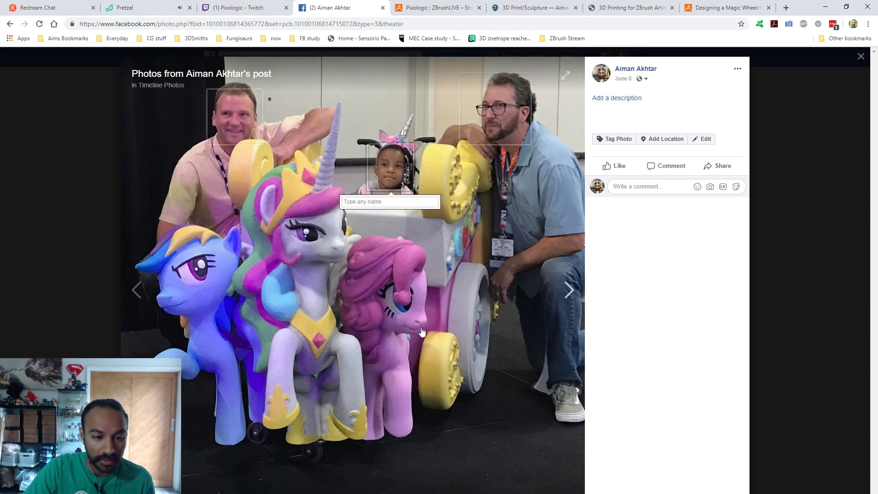
{"action": "left_click", "coordinate": [568, 290]}
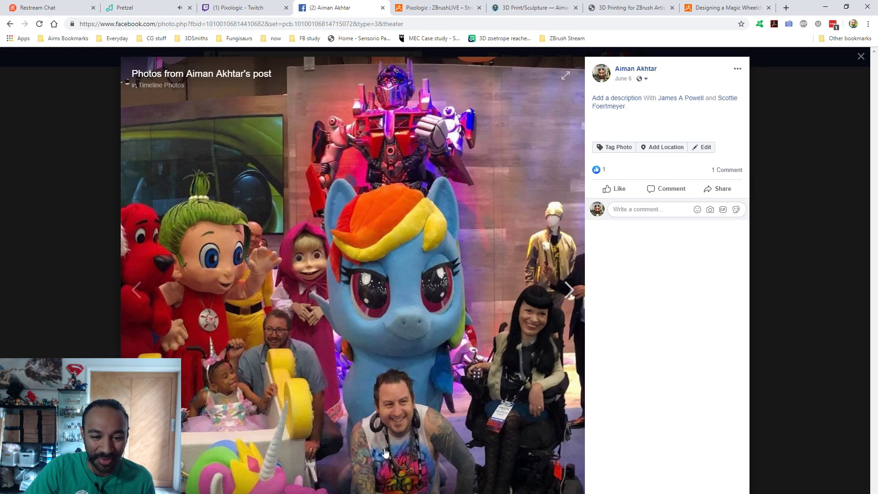
{"action": "left_click", "coordinate": [569, 290]}
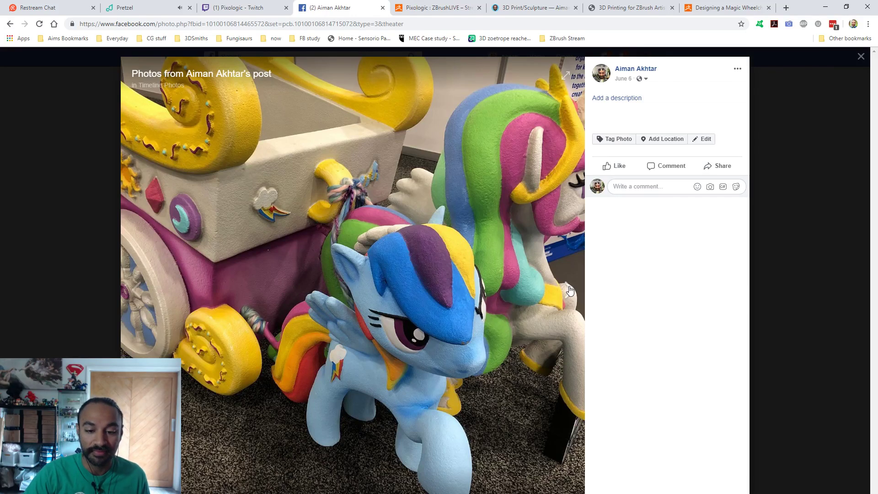
{"action": "left_click", "coordinate": [569, 290]}
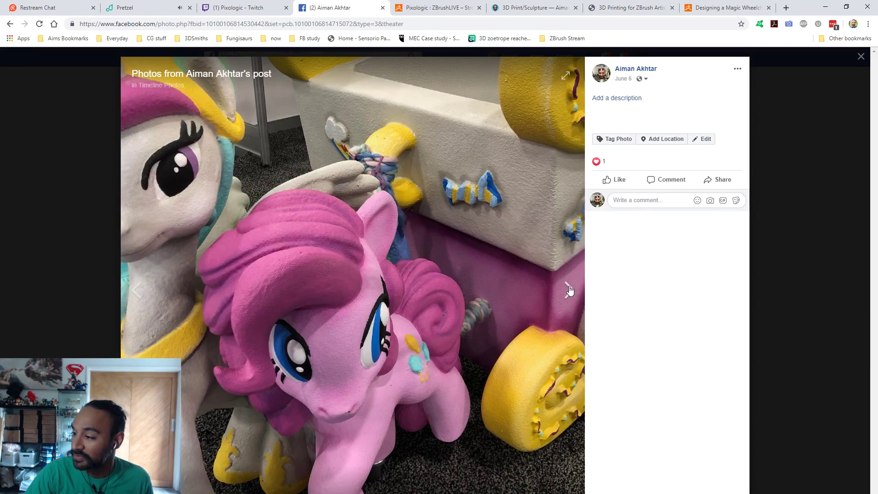
{"action": "left_click", "coordinate": [570, 290]}
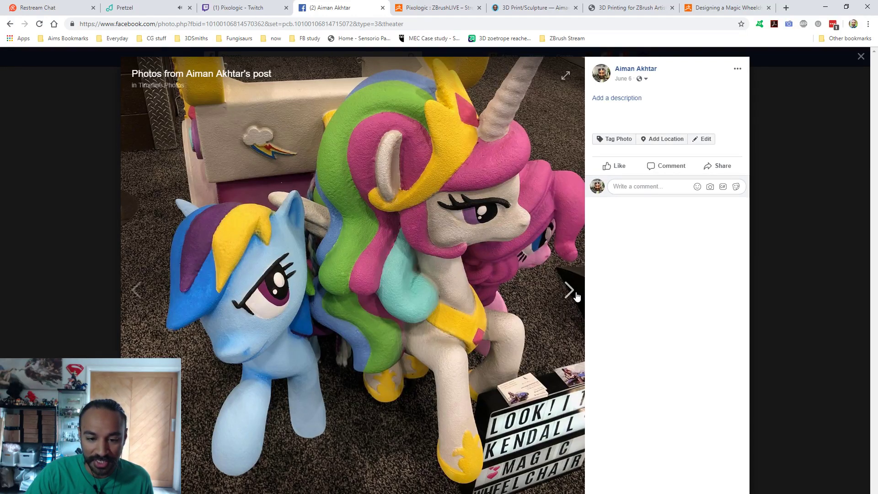
- Show the Facebook photos of the unpainted white foam ponies being milled by the robotic arm
{"action": "left_click", "coordinate": [569, 291]}
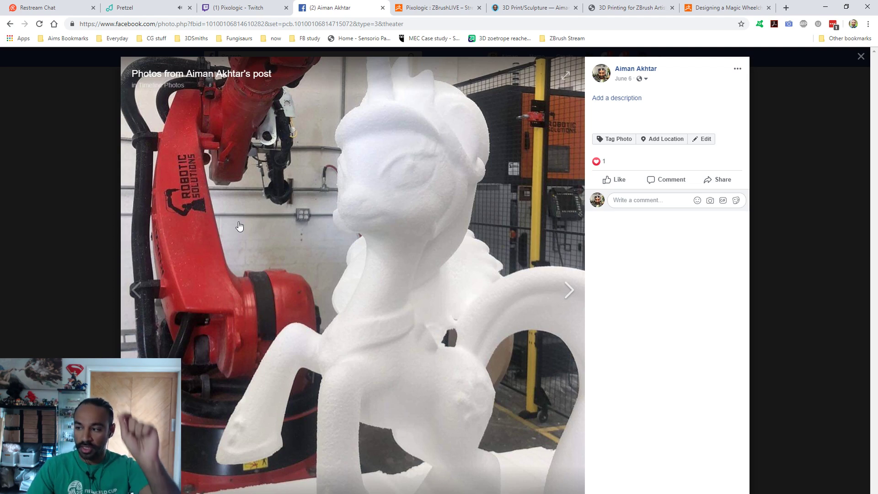
{"action": "left_click", "coordinate": [567, 295]}
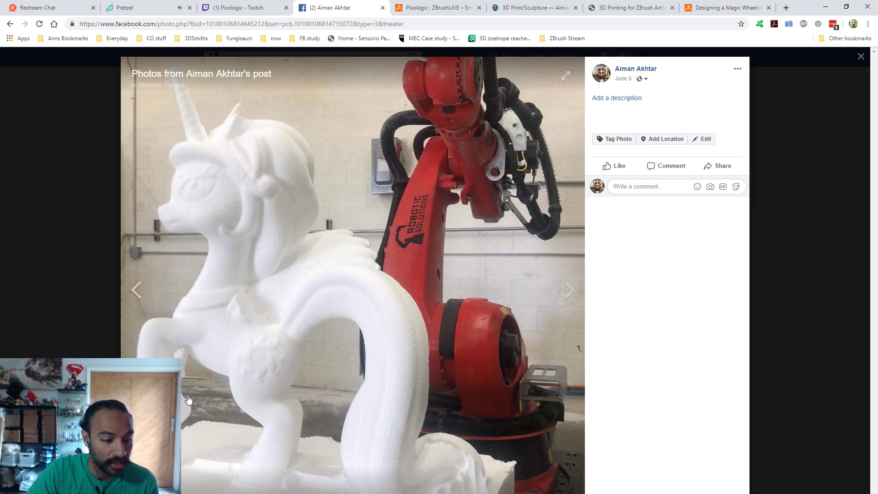
{"action": "left_click", "coordinate": [563, 294]}
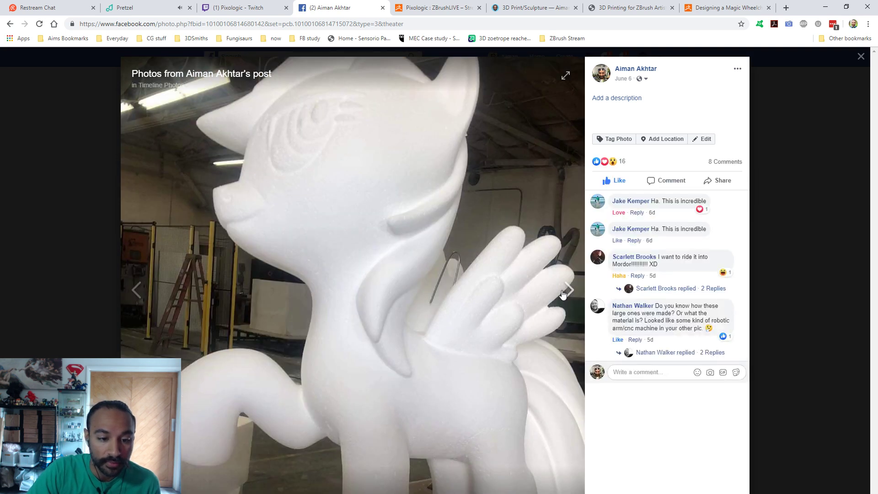
- Go back through the painted pony and expo photos to the group shot beside the wheelchair, and close the photo viewer
{"action": "left_click", "coordinate": [146, 297]}
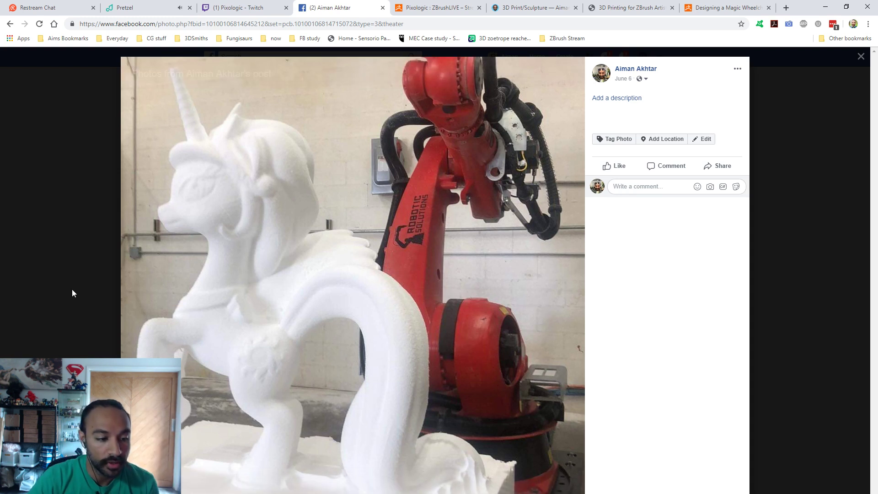
{"action": "left_click", "coordinate": [147, 307]}
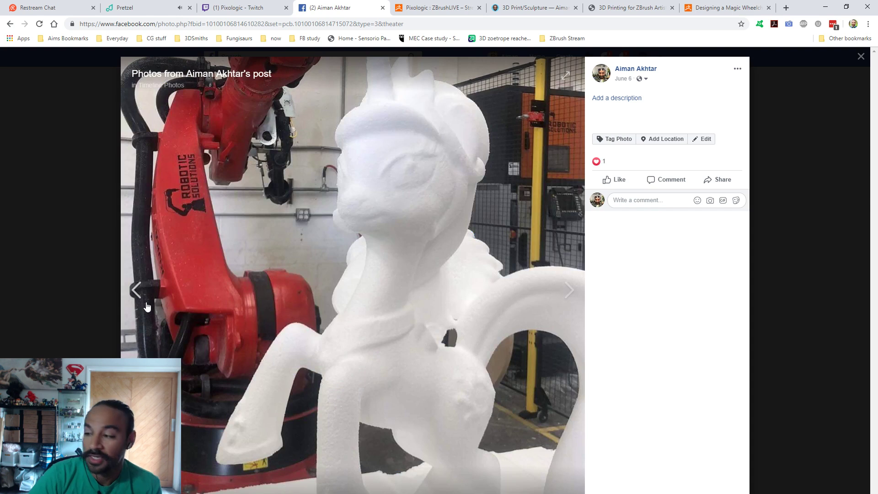
{"action": "left_click", "coordinate": [146, 306]}
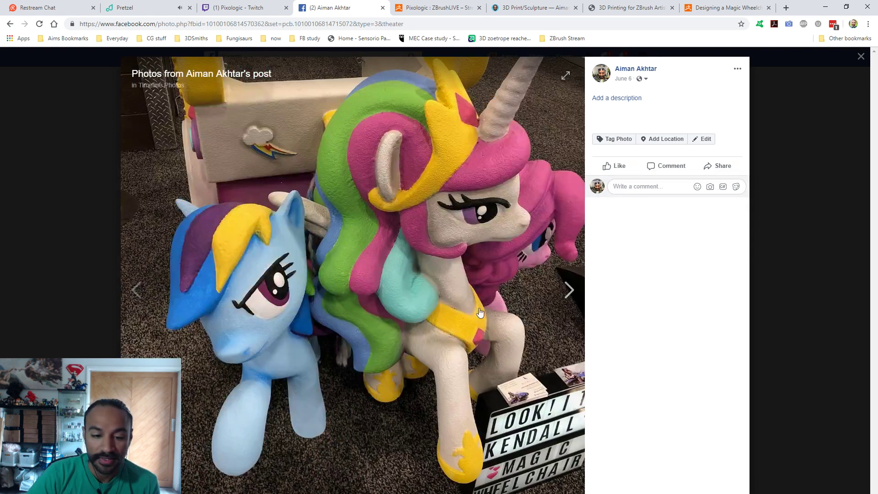
{"action": "left_click", "coordinate": [149, 296]}
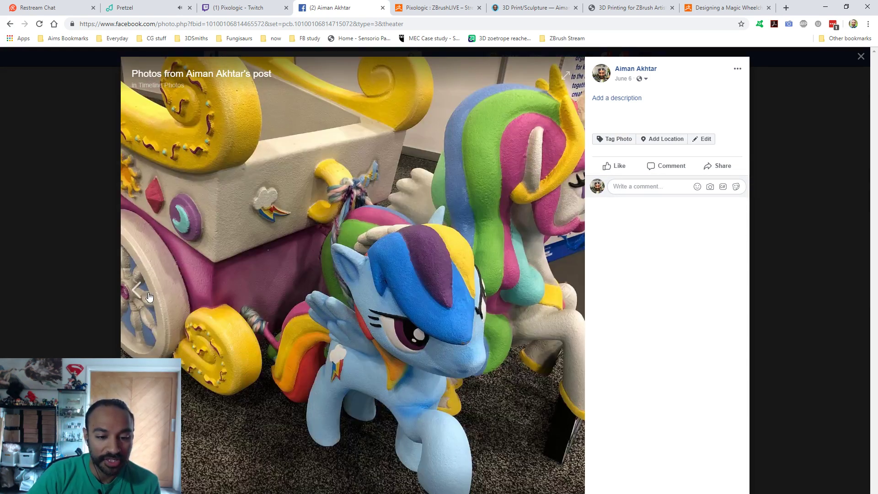
{"action": "left_click", "coordinate": [149, 296]}
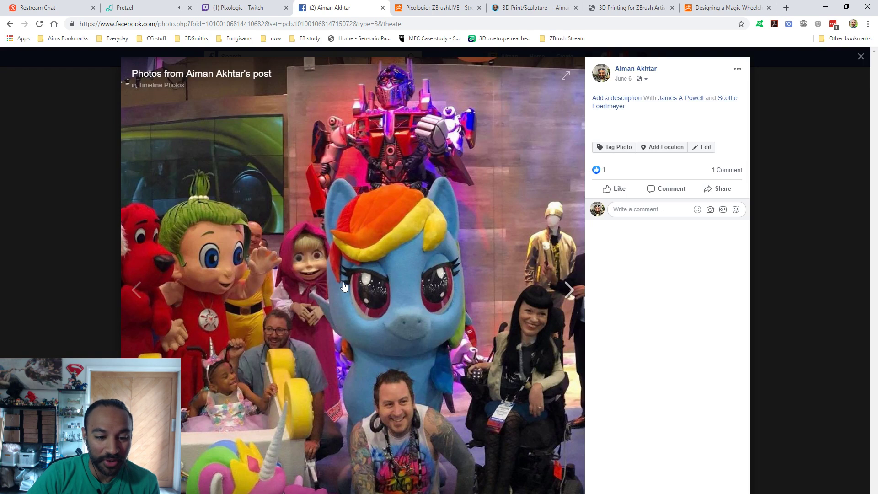
{"action": "left_click", "coordinate": [149, 293]}
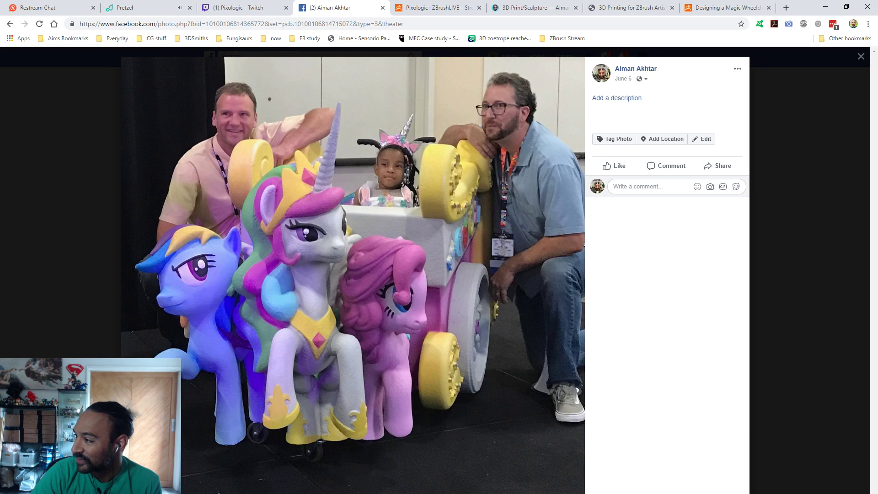
{"action": "left_click", "coordinate": [787, 83]}
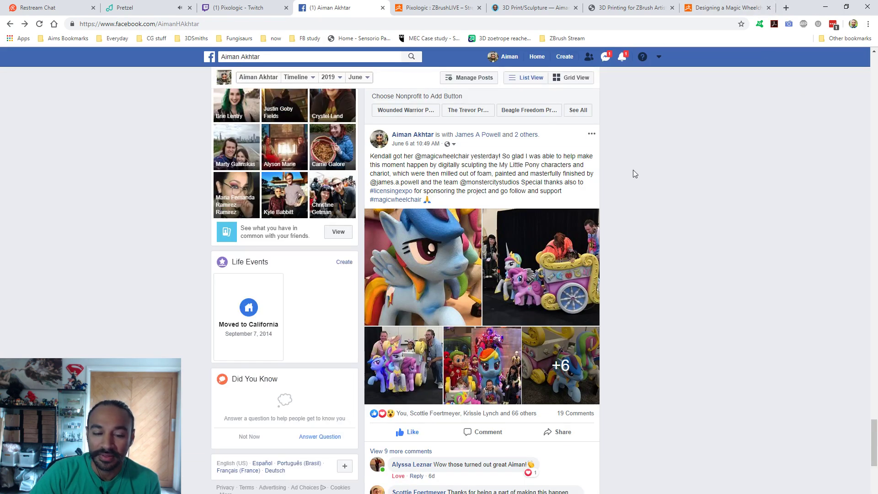
- Look through the June posts on the Facebook timeline for the Magic Wheelchair video
{"action": "scroll", "coordinate": [654, 188], "scroll_direction": "up", "scroll_amount": 10}
{"action": "scroll", "coordinate": [664, 192], "scroll_direction": "down", "scroll_amount": 15}
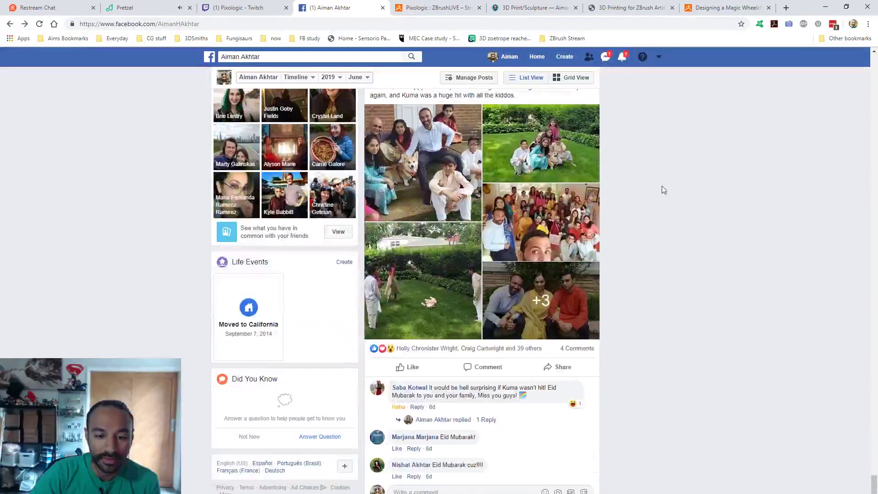
{"action": "scroll", "coordinate": [663, 175], "scroll_direction": "down", "scroll_amount": 10}
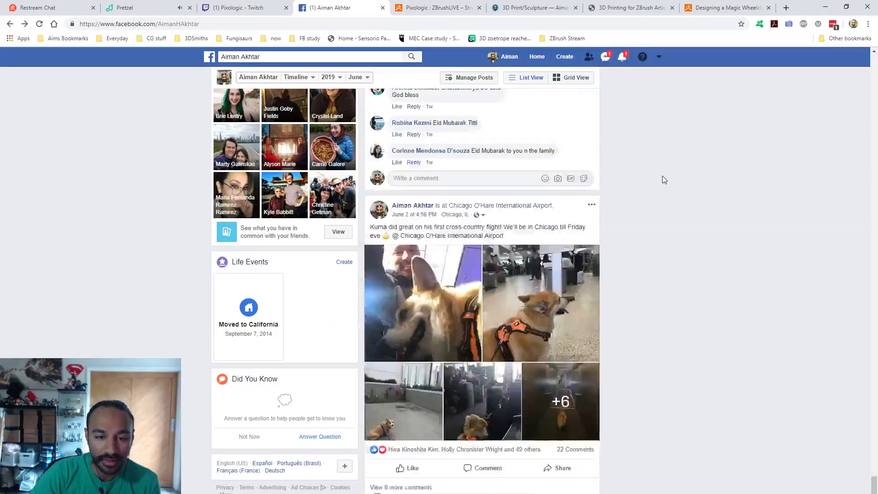
{"action": "scroll", "coordinate": [659, 182], "scroll_direction": "up", "scroll_amount": 15}
{"action": "scroll", "coordinate": [659, 196], "scroll_direction": "down", "scroll_amount": 10}
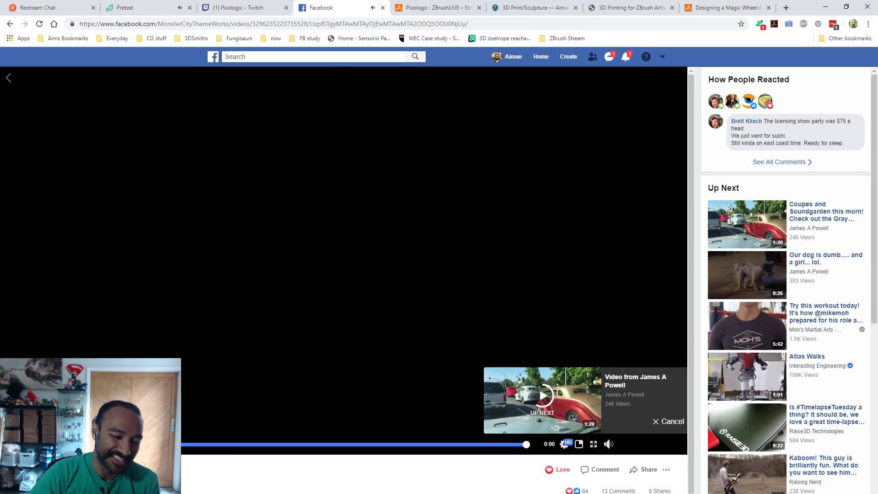
- Replay the closing seconds of the My Little Pony wheelchair video, and pause it with the sound muted
{"action": "left_click", "coordinate": [235, 444]}
{"action": "left_click_drag", "start_coordinate": [491, 444], "coordinate": [471, 444]}
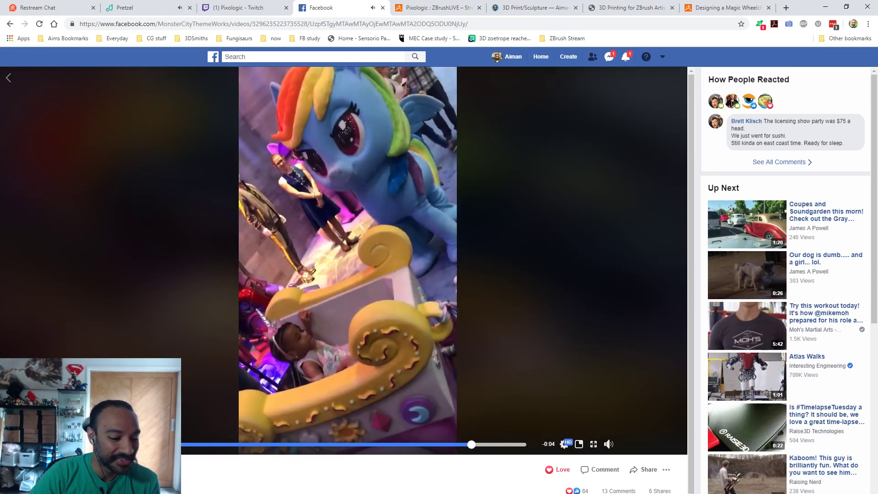
{"action": "key", "text": "space"}
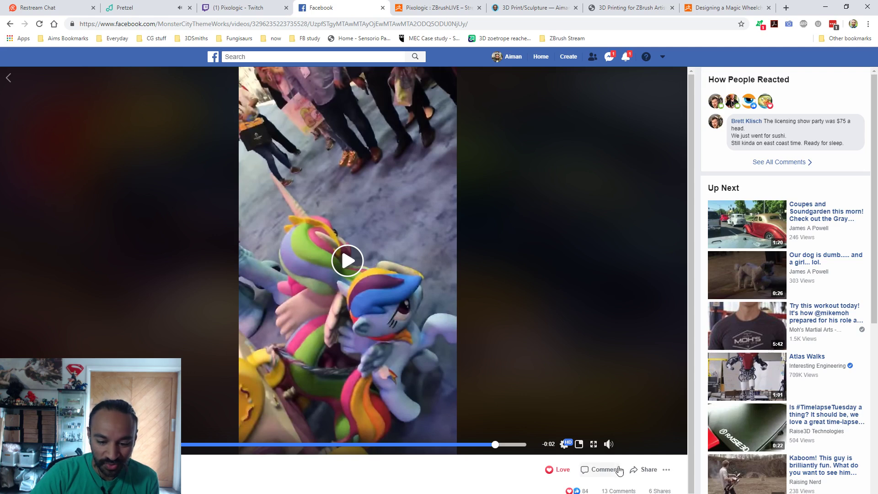
{"action": "mouse_move", "coordinate": [608, 443]}
{"action": "left_click_drag", "start_coordinate": [609, 422], "coordinate": [609, 435]}
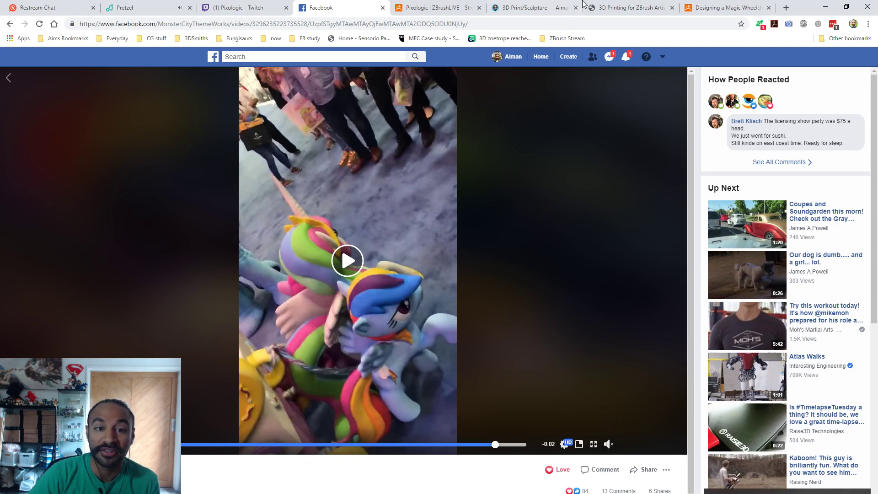
- Search the web for magicwheelchair and open the MagicWheelchair.org website
{"action": "left_click", "coordinate": [603, 23]}
{"action": "type", "text": "ma"}
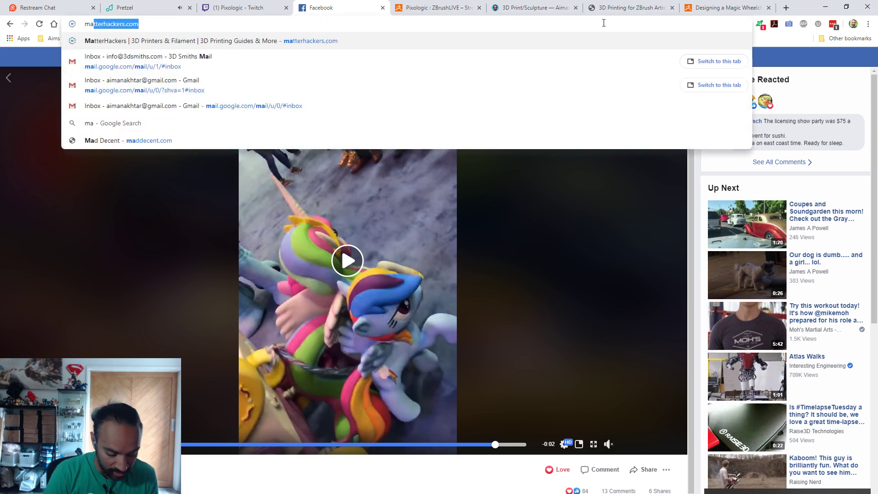
{"action": "type", "text": "gicwheelchair"}
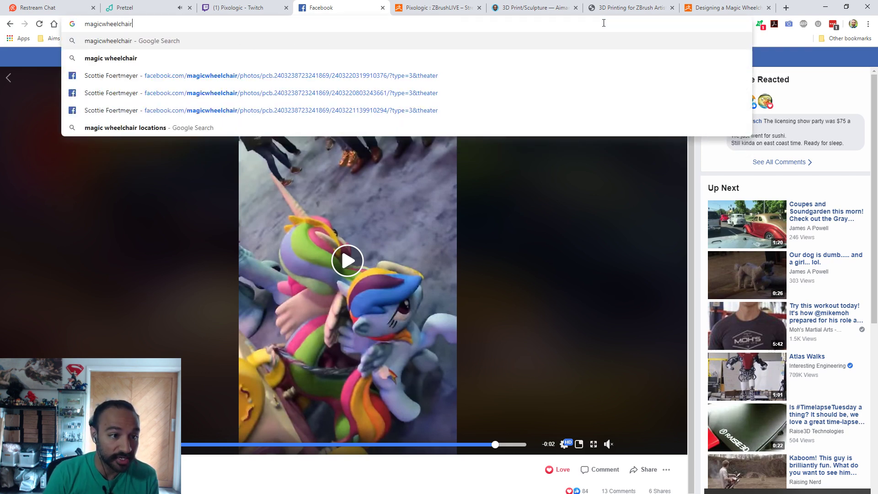
{"action": "key", "text": "Return"}
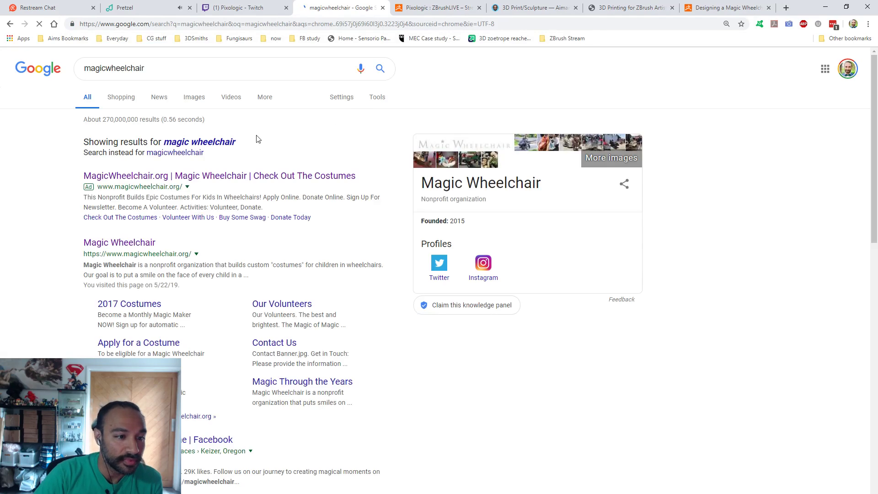
{"action": "left_click", "coordinate": [193, 182]}
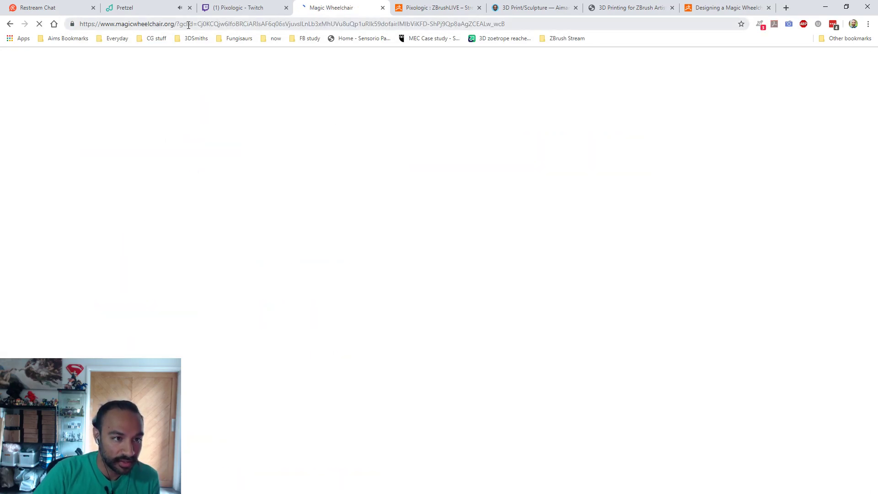
- Select the Magic Wheelchair site's address, and visit the Restream chat before returning to the Episode 41 page
{"action": "left_click", "coordinate": [188, 25]}
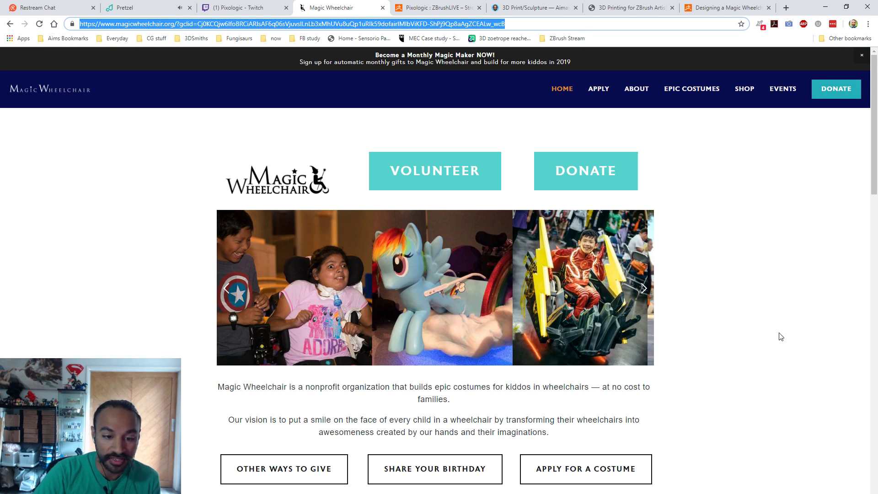
{"action": "left_click", "coordinate": [59, 5]}
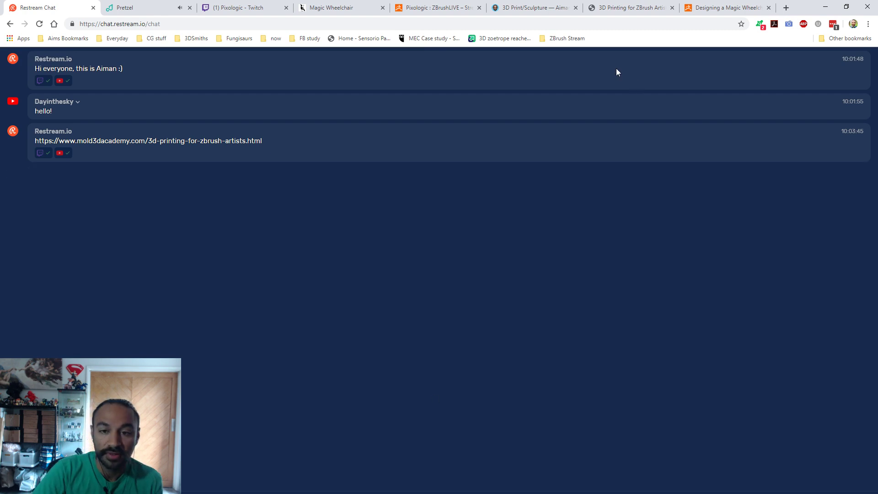
{"action": "left_click", "coordinate": [711, 5]}
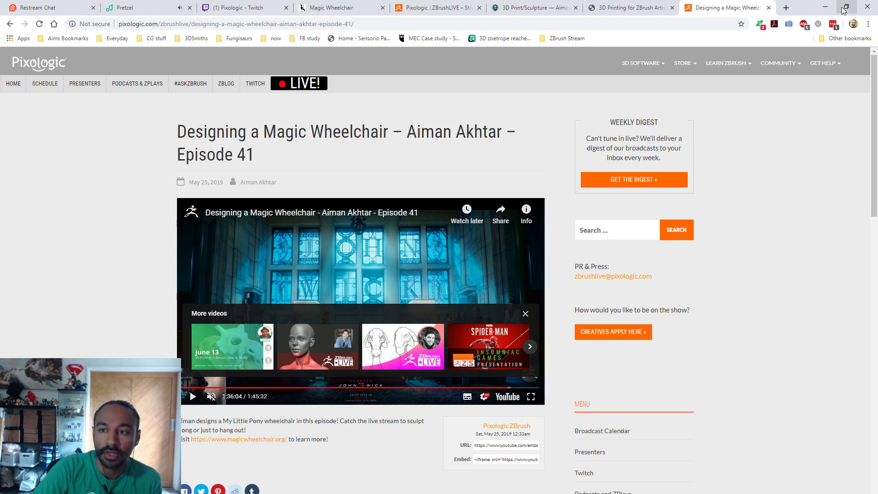
- Set the browser aside to show the June 13 "3D Printing in ZBrush: Ideas to Reality" image, and return to ZBrush
{"action": "left_click", "coordinate": [826, 7]}
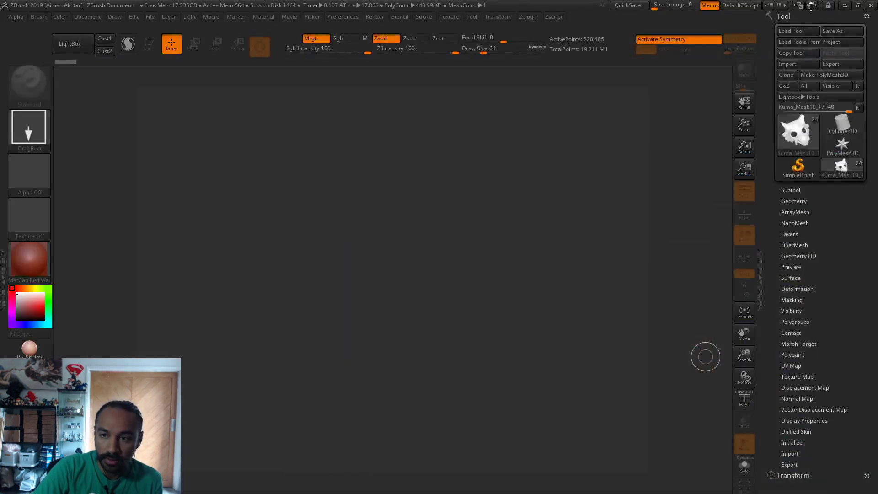
{"action": "left_click", "coordinate": [844, 6]}
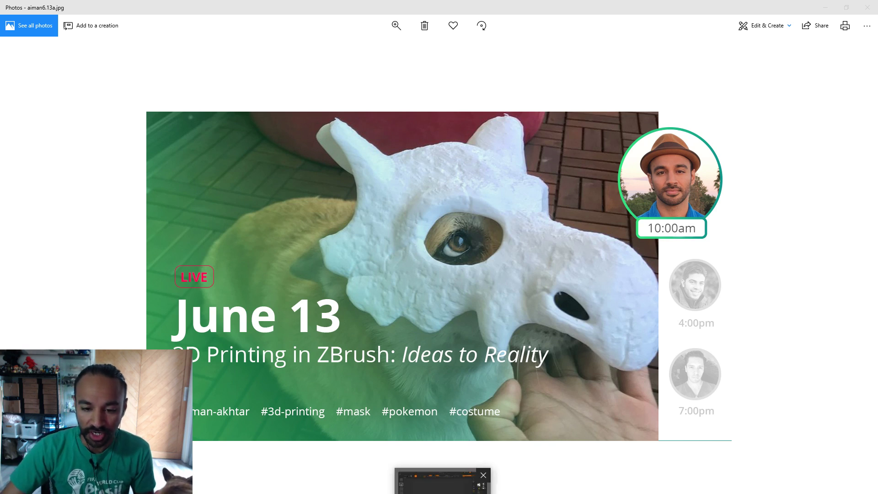
{"action": "left_click", "coordinate": [438, 480]}
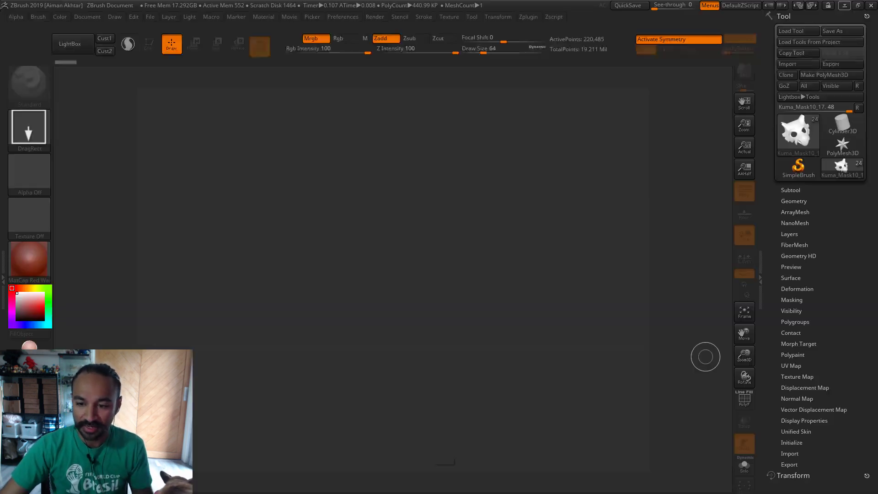
- Expand the tool's subtool list and select the CuboneKuma1 subtool at its start
{"action": "left_click", "coordinate": [786, 189]}
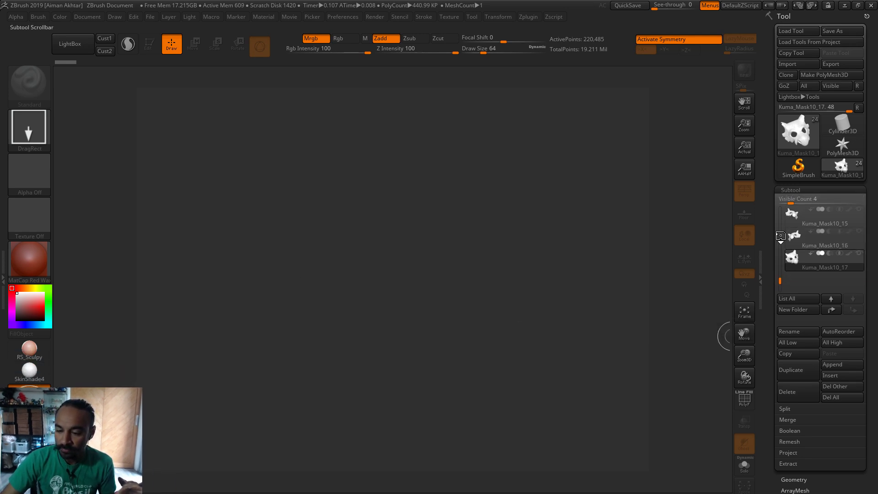
{"action": "left_click_drag", "start_coordinate": [779, 236], "coordinate": [780, 207]}
{"action": "left_click", "coordinate": [791, 218]}
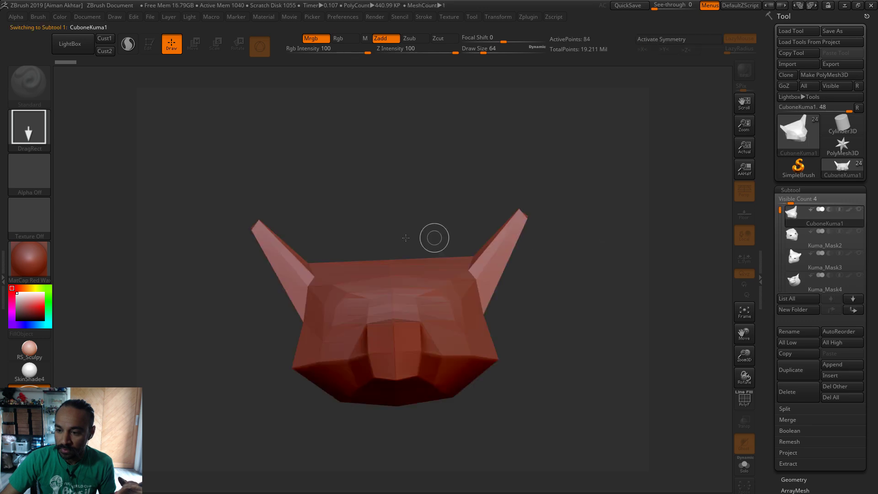
- Clear the canvas, draw the CuboneKuma1 mask afresh and enter Edit mode
{"action": "mouse_move", "coordinate": [559, 369]}
{"action": "left_mouse_down"}
{"action": "mouse_move", "coordinate": [589, 403]}
{"action": "mouse_move", "coordinate": [587, 429]}
{"action": "left_mouse_up"}
{"action": "key", "text": "ctrl+n"}
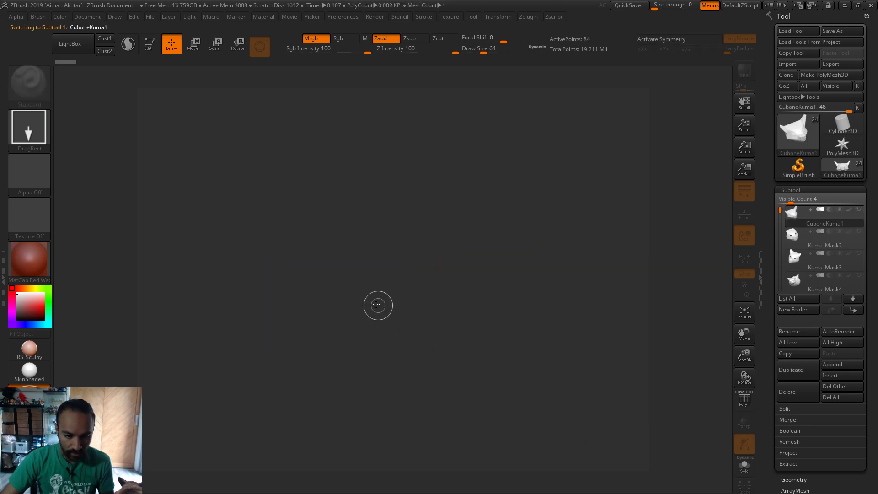
{"action": "left_click_drag", "start_coordinate": [378, 305], "coordinate": [394, 483]}
{"action": "key", "text": "t"}
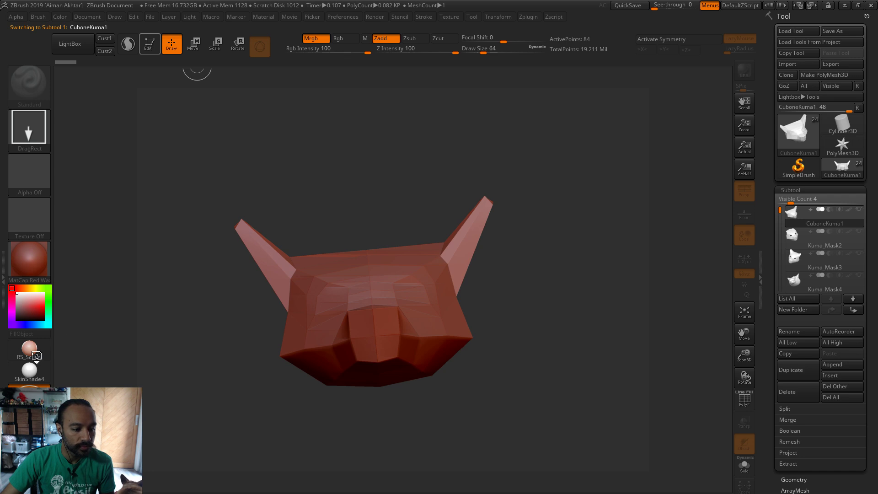
- Show the low-poly mask in the SkinShade4 material with its polyframe at a three-quarter angle
{"action": "left_click_drag", "start_coordinate": [469, 396], "coordinate": [535, 355]}
{"action": "key", "text": "shift+f"}
{"action": "left_click_drag", "start_coordinate": [535, 354], "coordinate": [545, 382], "text": "alt"}
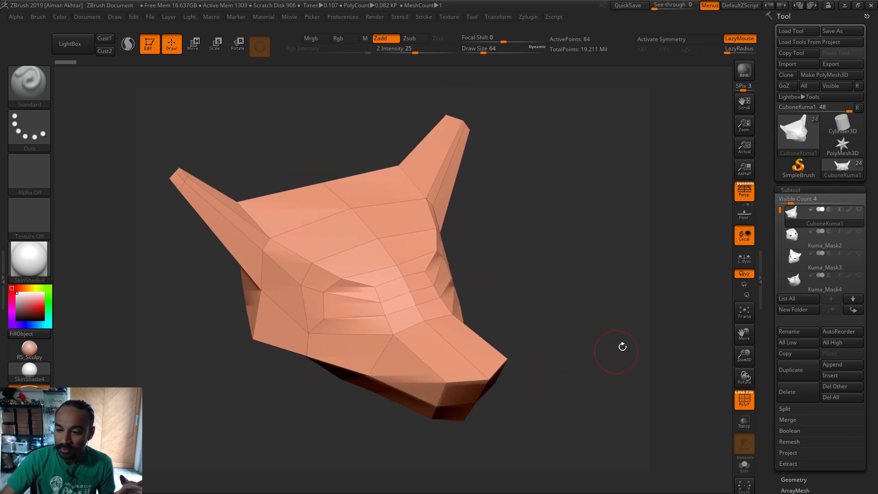
- Switch to the smooth Kuma_Mask3 subtool, turn the polyframe off and inspect the mask from the side
{"action": "left_click", "coordinate": [792, 261]}
{"action": "left_click_drag", "start_coordinate": [592, 327], "coordinate": [719, 378]}
{"action": "left_click", "coordinate": [742, 406]}
{"action": "left_click_drag", "start_coordinate": [558, 353], "coordinate": [725, 357]}
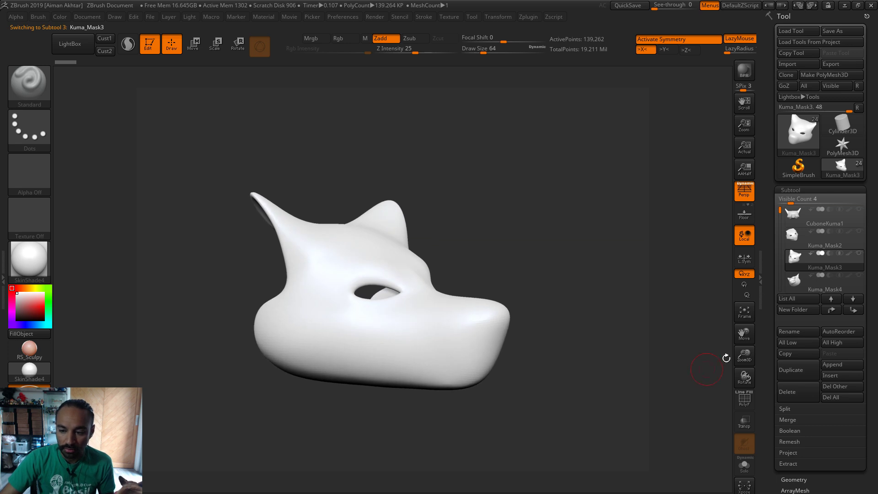
- Show the detailed Kuma_Mask4 subtool, and browse the subtool list down to the Kuma_Mask8 to Kuma_Mask10 versions
{"action": "left_click", "coordinate": [794, 284]}
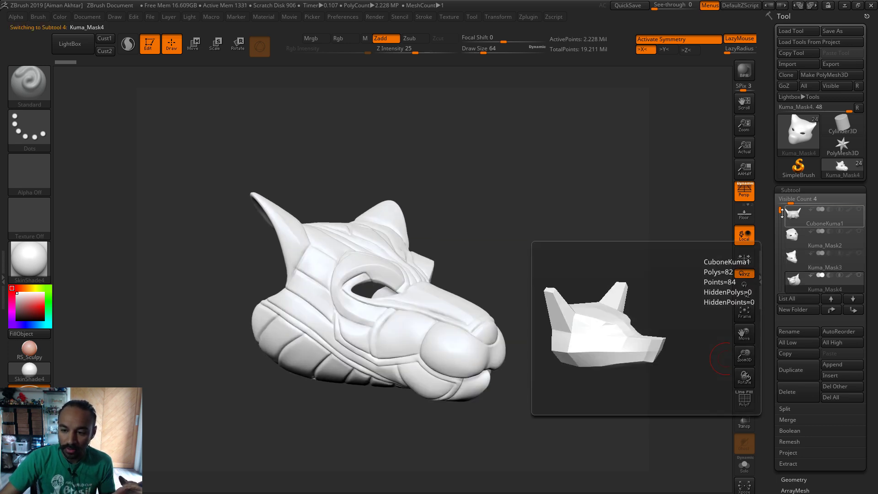
{"action": "left_click_drag", "start_coordinate": [640, 348], "coordinate": [580, 371]}
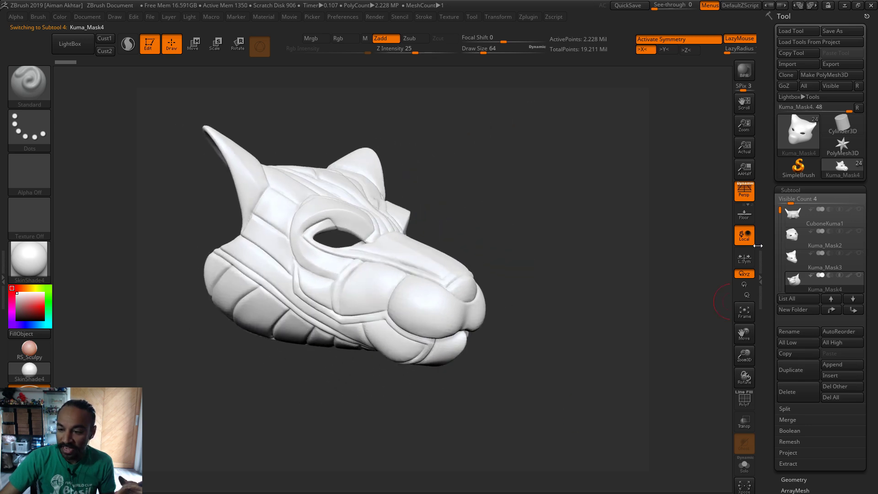
{"action": "left_click_drag", "start_coordinate": [780, 213], "coordinate": [779, 227]}
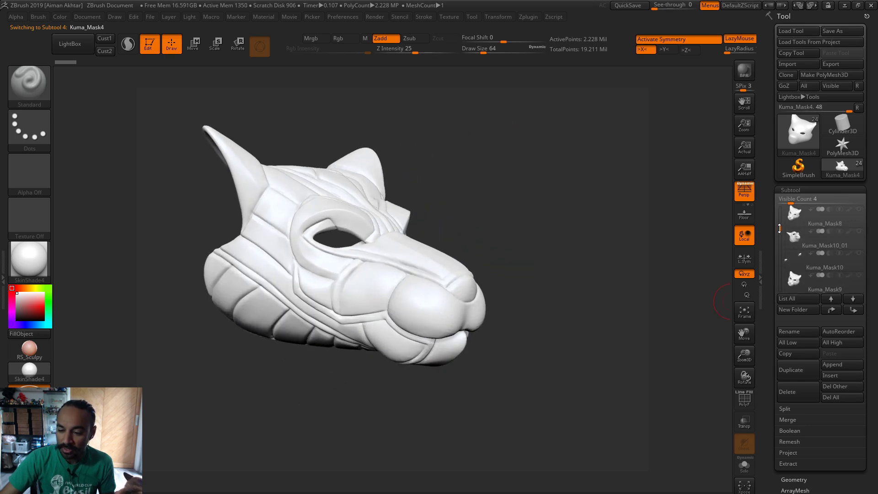
- Show the Kuma_Mask10_01 half-mask subtool and inspect its hollow interior, cut edge and detailed exterior
{"action": "mouse_move", "coordinate": [794, 238]}
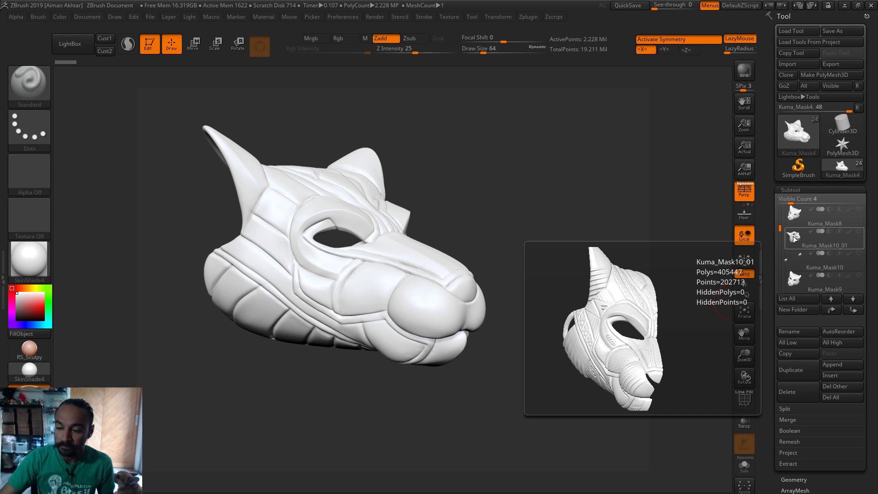
{"action": "left_click", "coordinate": [794, 238]}
{"action": "left_click_drag", "start_coordinate": [575, 416], "coordinate": [661, 411]}
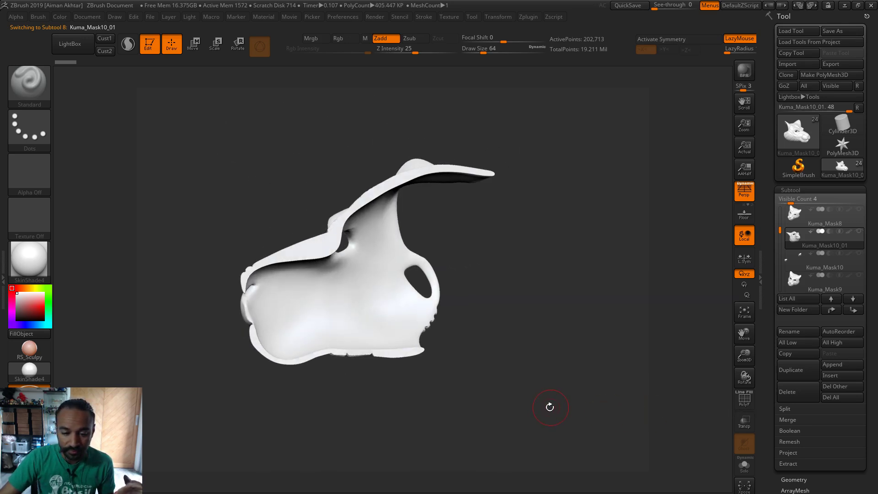
{"action": "left_click_drag", "start_coordinate": [549, 408], "coordinate": [583, 390], "text": "alt"}
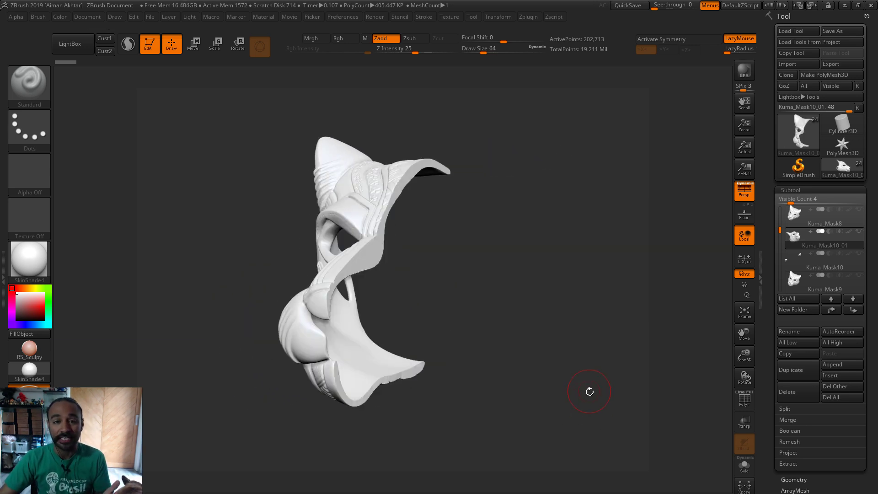
{"action": "left_click_drag", "start_coordinate": [578, 385], "coordinate": [606, 398]}
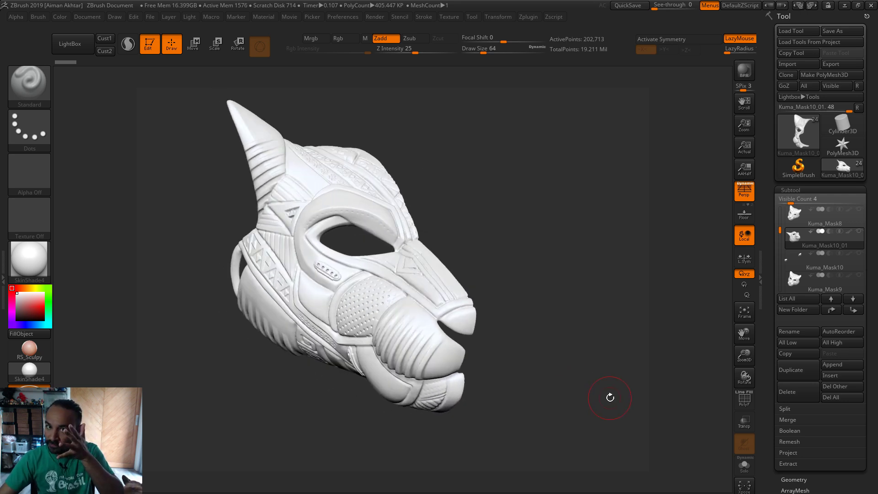
{"action": "left_click_drag", "start_coordinate": [594, 401], "coordinate": [559, 406]}
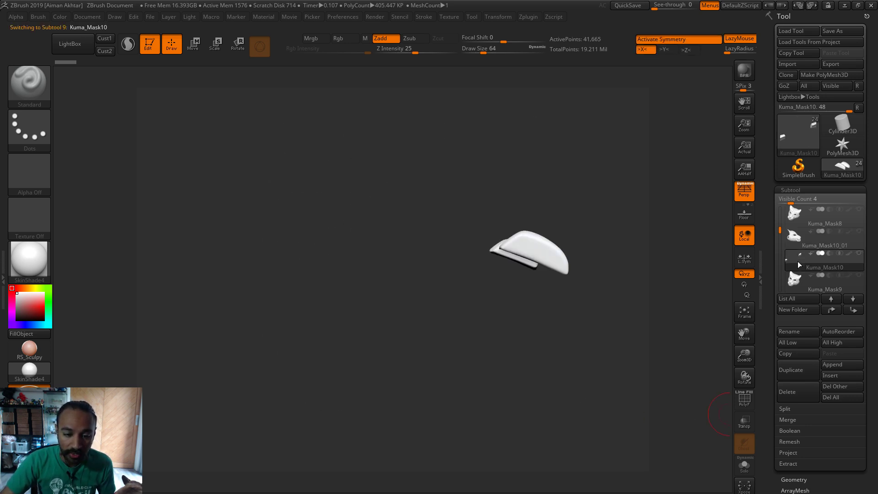
- Show the full Kuma_Mask9 subtool at a three-quarter angle in the Chrome B material
{"action": "left_click", "coordinate": [785, 291]}
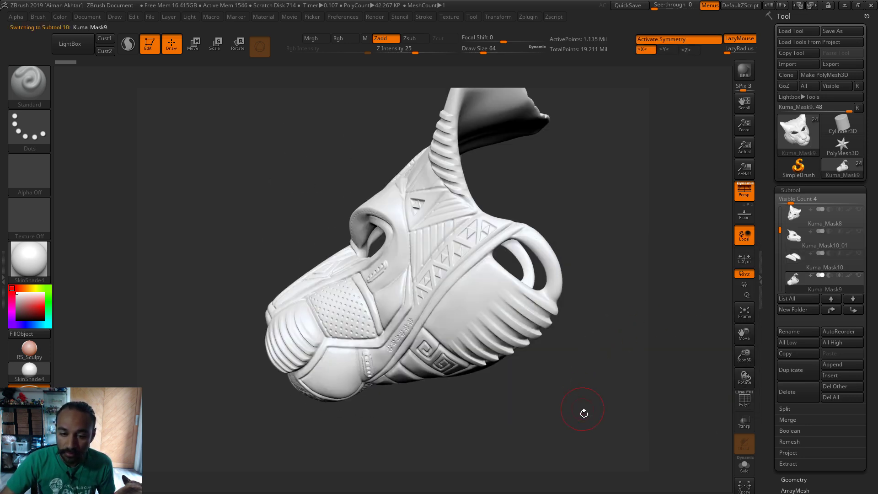
{"action": "left_click_drag", "start_coordinate": [584, 411], "coordinate": [628, 405]}
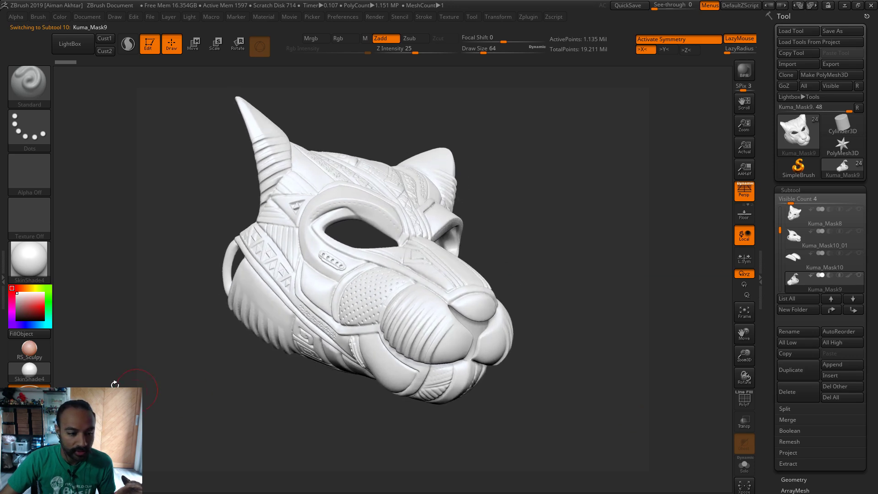
{"action": "left_click", "coordinate": [31, 277]}
{"action": "left_click", "coordinate": [220, 290]}
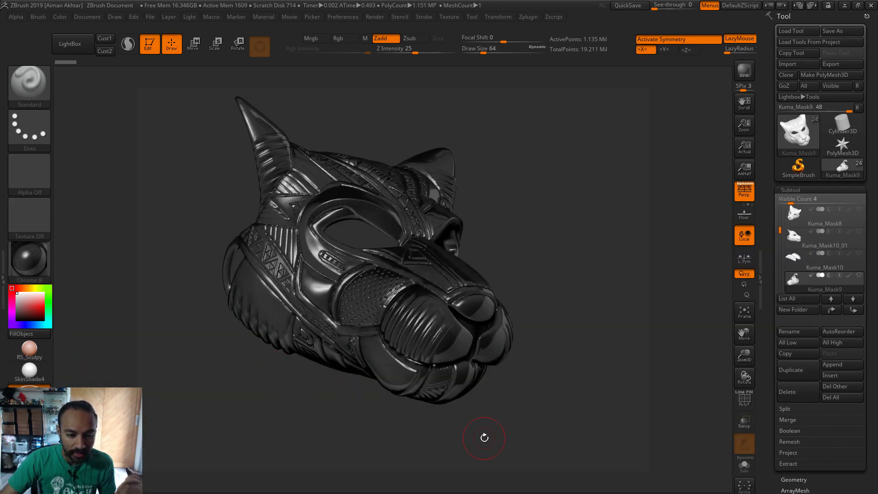
{"action": "left_click_drag", "start_coordinate": [484, 437], "coordinate": [505, 443]}
- Apply the Metal 01 material in a slightly darker grey to the mask and inspect its interior and front
{"action": "left_click", "coordinate": [32, 264]}
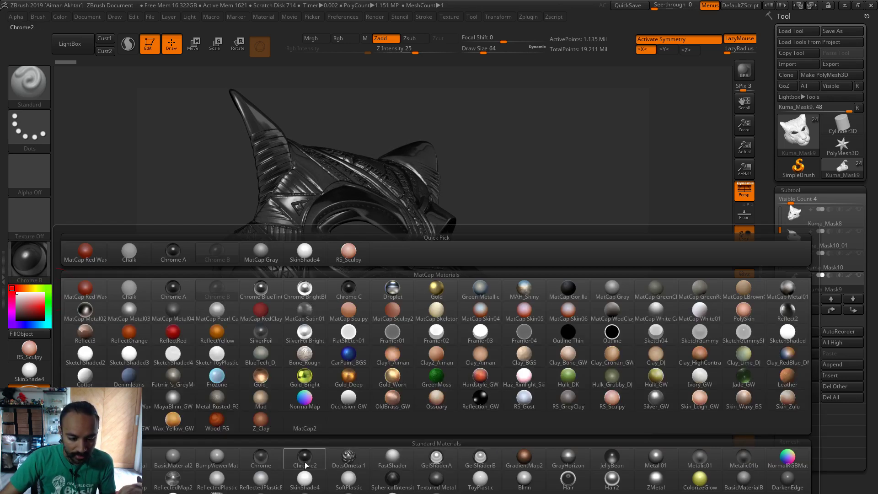
{"action": "left_click", "coordinate": [654, 457]}
{"action": "left_click_drag", "start_coordinate": [17, 299], "coordinate": [38, 311]}
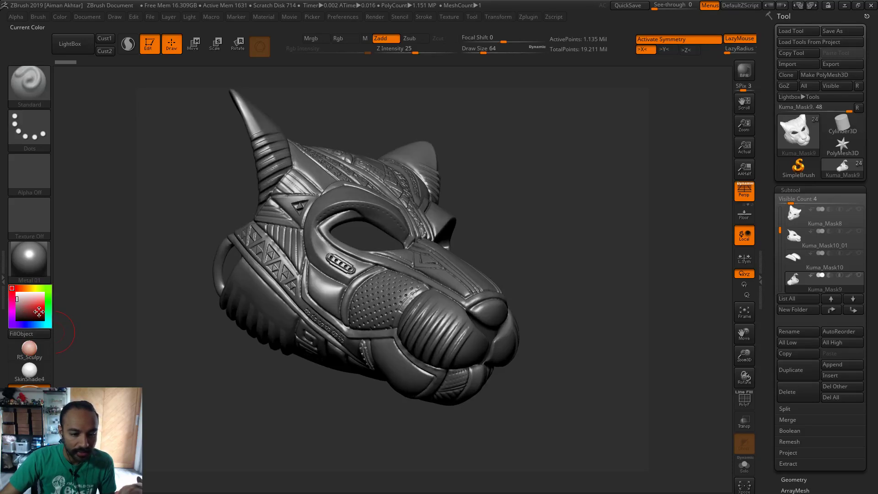
{"action": "left_click_drag", "start_coordinate": [462, 426], "coordinate": [521, 427]}
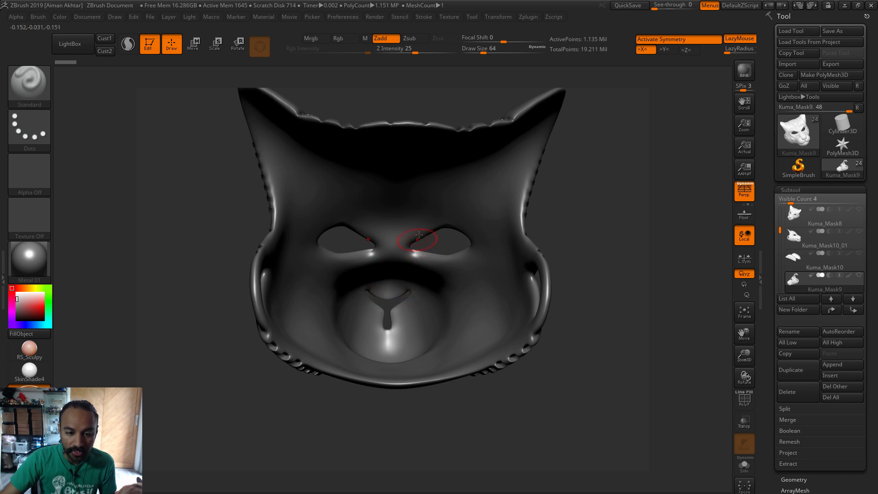
{"action": "left_click_drag", "start_coordinate": [528, 440], "coordinate": [611, 443]}
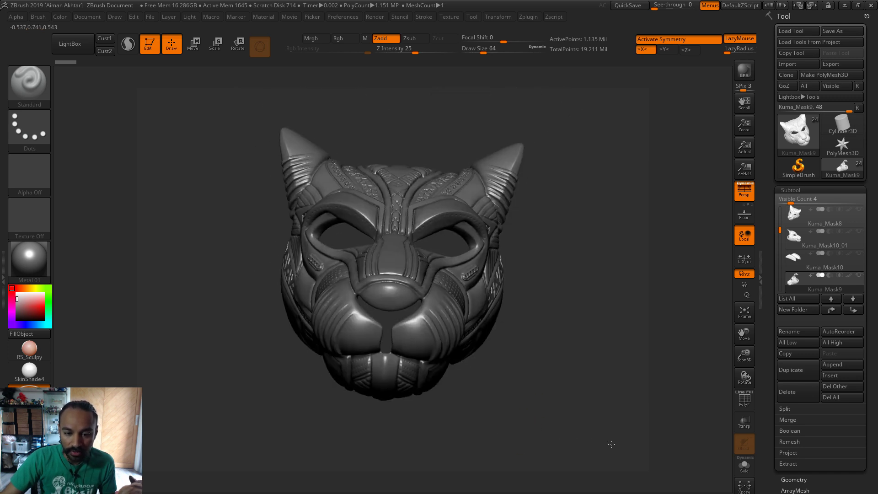
- Switch to the Kuma_Mask10_02 subtool, compare it with Kuma_Mask9 and view the mask from the side
{"action": "left_click_drag", "start_coordinate": [779, 230], "coordinate": [780, 237]}
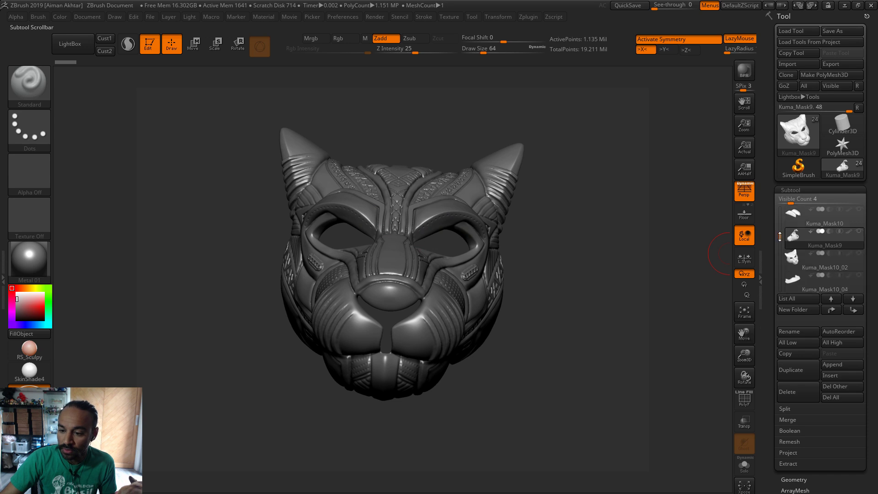
{"action": "left_click", "coordinate": [793, 258]}
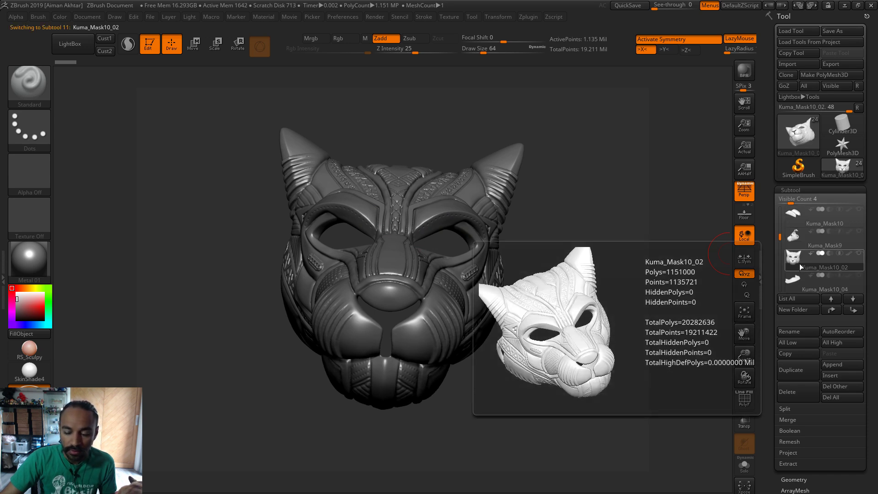
{"action": "left_click", "coordinate": [793, 245]}
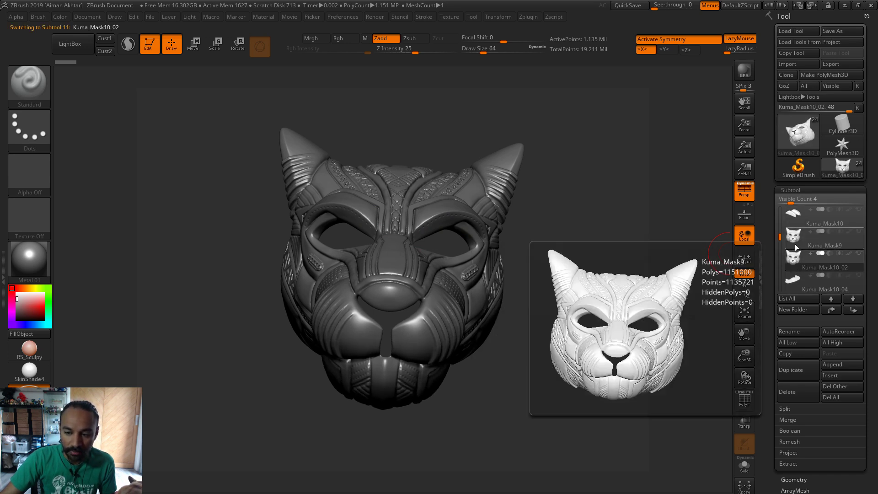
{"action": "left_click", "coordinate": [797, 264]}
{"action": "left_click_drag", "start_coordinate": [637, 349], "coordinate": [750, 261]}
{"action": "mouse_move", "coordinate": [796, 283]}
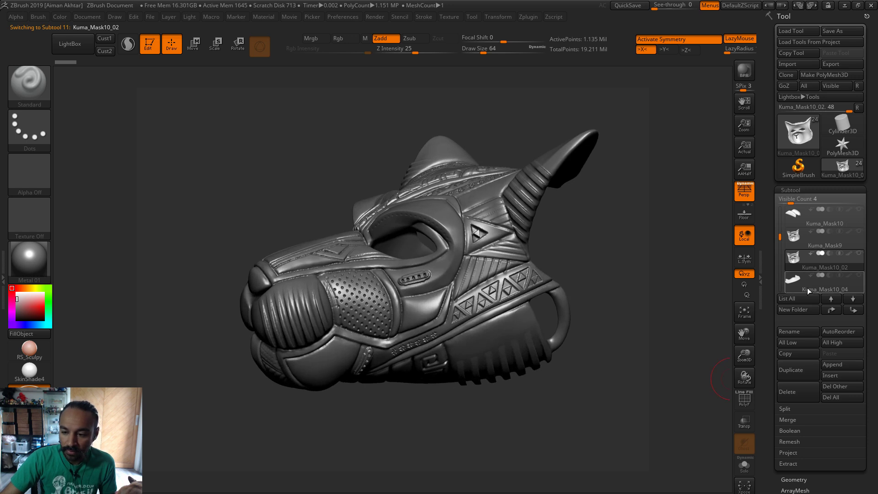
- Browse the subtool list down to the Kuma_Mask10_05 to Kuma_Mask10_09 versions and return the mask to the SkinShade4 material
{"action": "left_click_drag", "start_coordinate": [780, 237], "coordinate": [780, 247]}
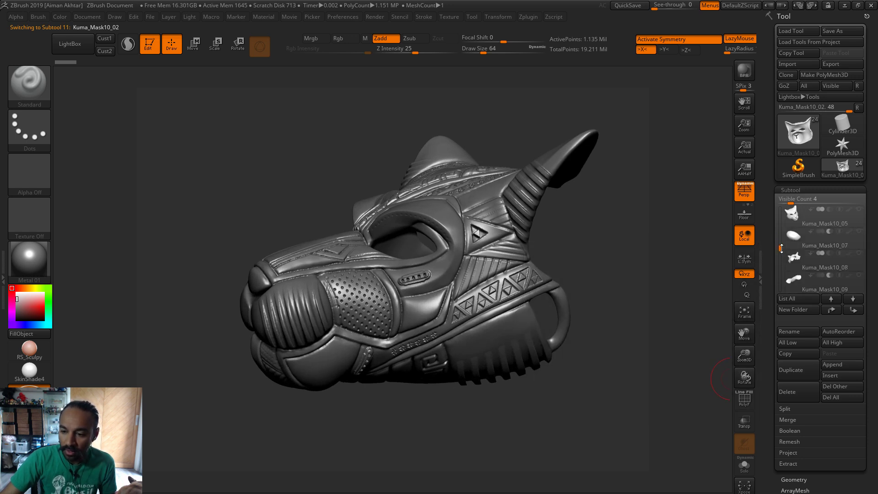
{"action": "left_click_drag", "start_coordinate": [618, 409], "coordinate": [592, 413]}
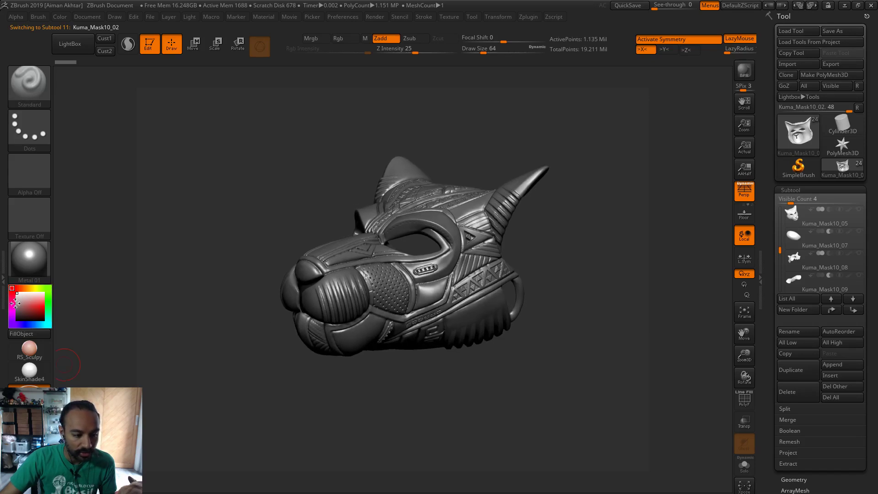
{"action": "left_click", "coordinate": [29, 370]}
{"action": "left_click_drag", "start_coordinate": [435, 399], "coordinate": [496, 431]}
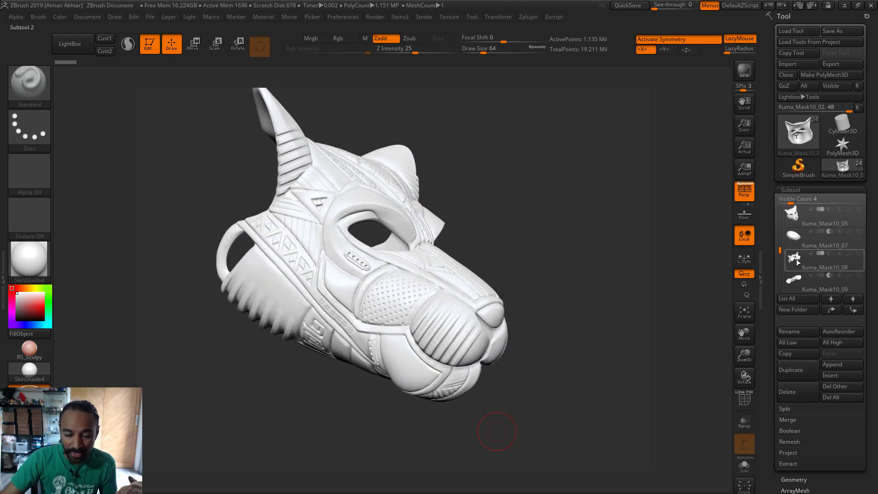
- Show the smooth Kuma_Mask10_08 skull mask and compare it with the Kuma_Mask10_11 version that has nostril openings
{"action": "left_click", "coordinate": [794, 262]}
{"action": "left_click_drag", "start_coordinate": [608, 338], "coordinate": [602, 388]}
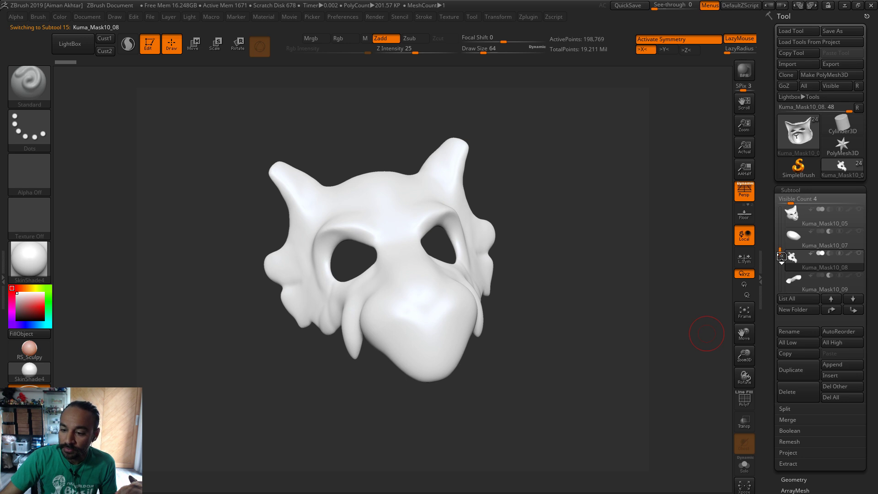
{"action": "scroll", "coordinate": [781, 257], "scroll_direction": "down", "scroll_amount": 3}
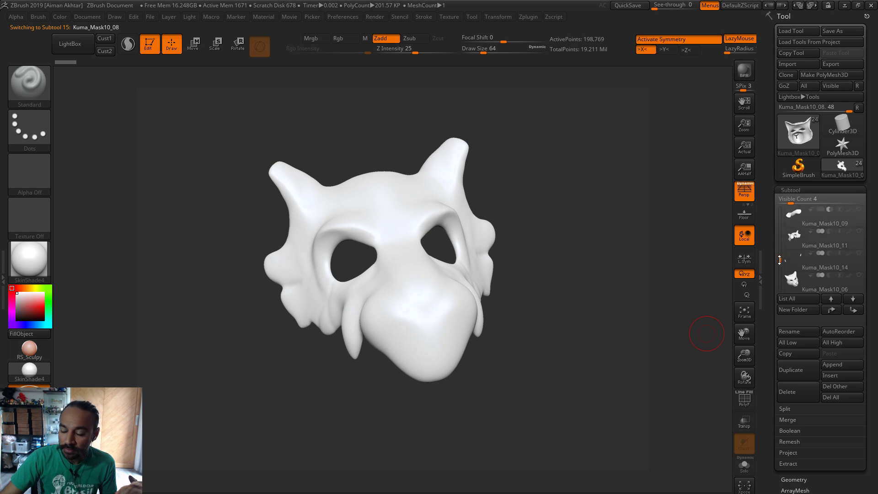
{"action": "left_click", "coordinate": [796, 234]}
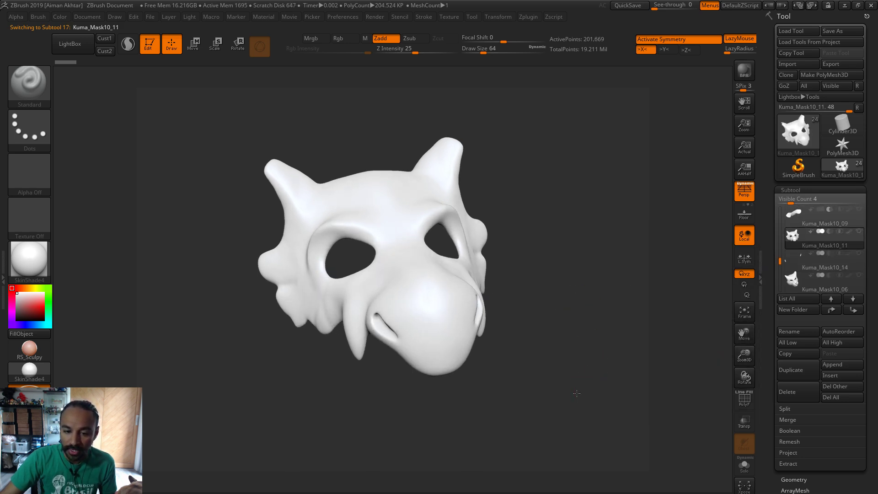
{"action": "left_click_drag", "start_coordinate": [576, 393], "coordinate": [613, 366], "text": "shift"}
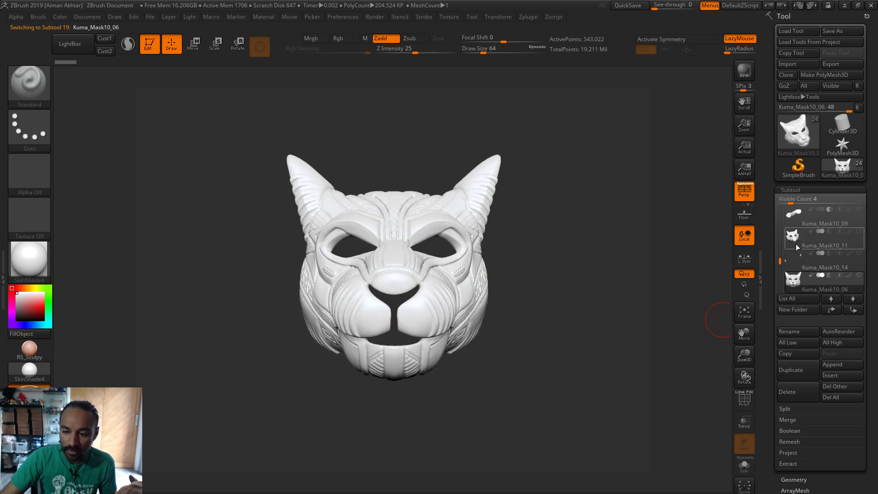
- Show the weathered Kuma_Mask10_17 skull mask at the end of the subtool list and inspect its surface from both sides
{"action": "left_click", "coordinate": [793, 245]}
{"action": "left_click_drag", "start_coordinate": [781, 261], "coordinate": [782, 279]}
{"action": "left_click", "coordinate": [792, 259]}
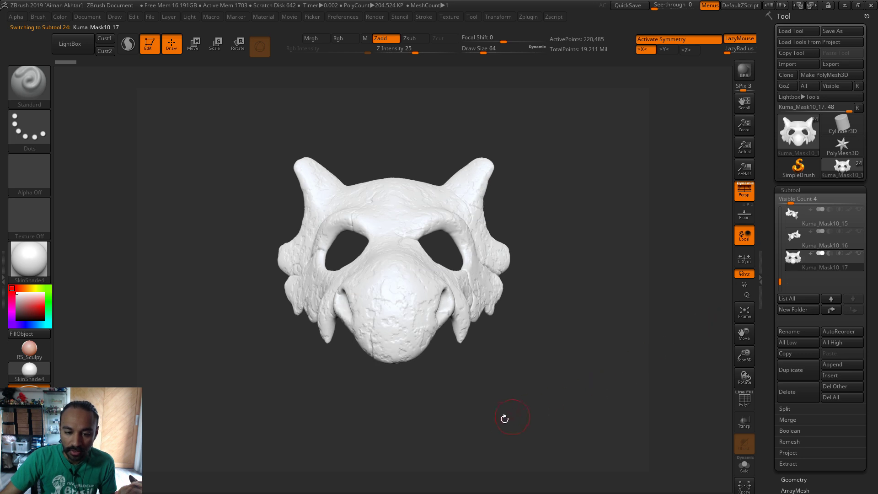
{"action": "mouse_move", "coordinate": [505, 418]}
{"action": "left_mouse_down"}
{"action": "mouse_move", "coordinate": [515, 421]}
{"action": "mouse_move", "coordinate": [484, 417]}
{"action": "mouse_move", "coordinate": [496, 426]}
{"action": "left_mouse_up"}
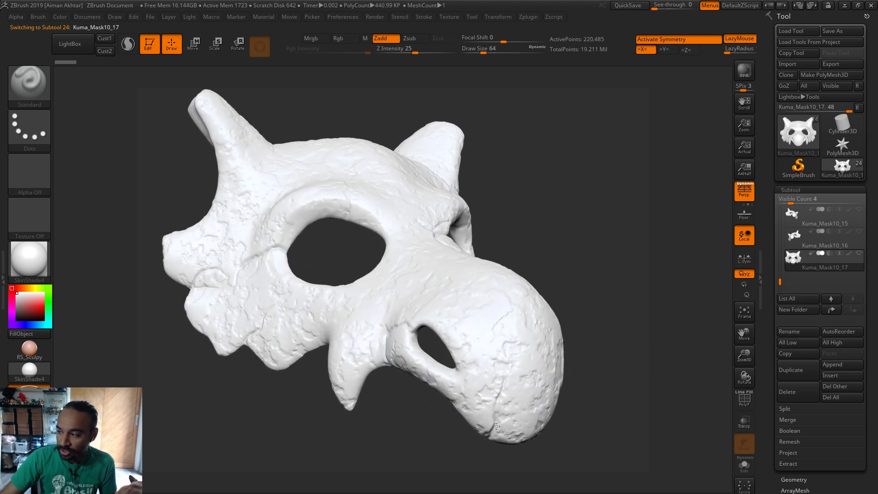
{"action": "left_click_drag", "start_coordinate": [589, 466], "coordinate": [455, 396]}
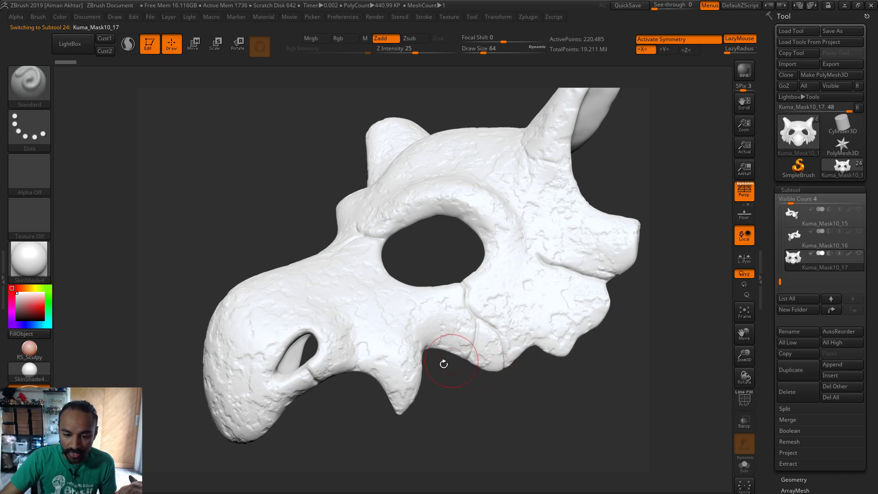
{"action": "mouse_move", "coordinate": [505, 380]}
{"action": "left_mouse_down"}
{"action": "mouse_move", "coordinate": [338, 283]}
{"action": "mouse_move", "coordinate": [529, 251]}
{"action": "left_mouse_up"}
{"action": "left_click_drag", "start_coordinate": [627, 411], "coordinate": [501, 431]}
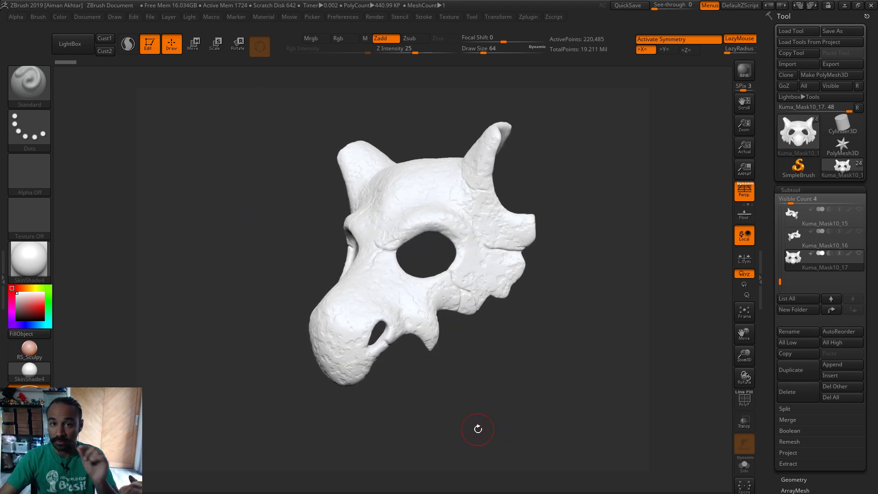
{"action": "left_click_drag", "start_coordinate": [483, 401], "coordinate": [510, 402]}
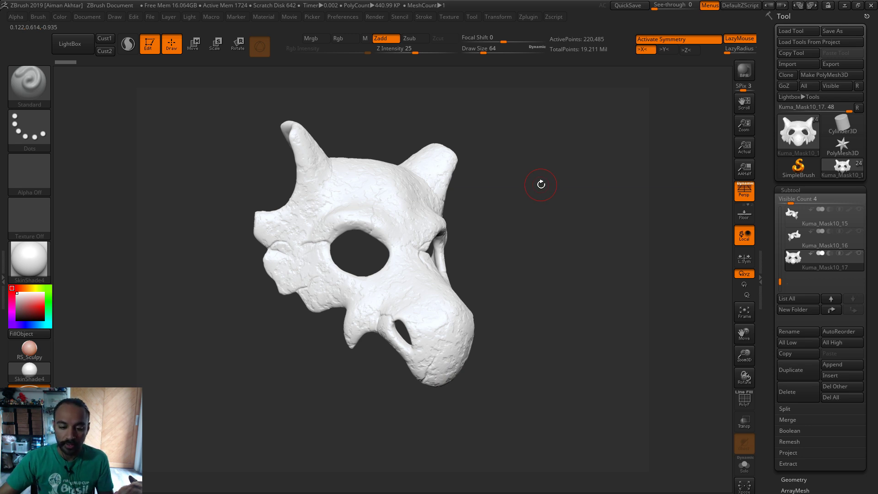
- Point out the 3D Print Hub plugin, and inspect the skull mask from the front and from underneath
{"action": "left_click", "coordinate": [528, 17]}
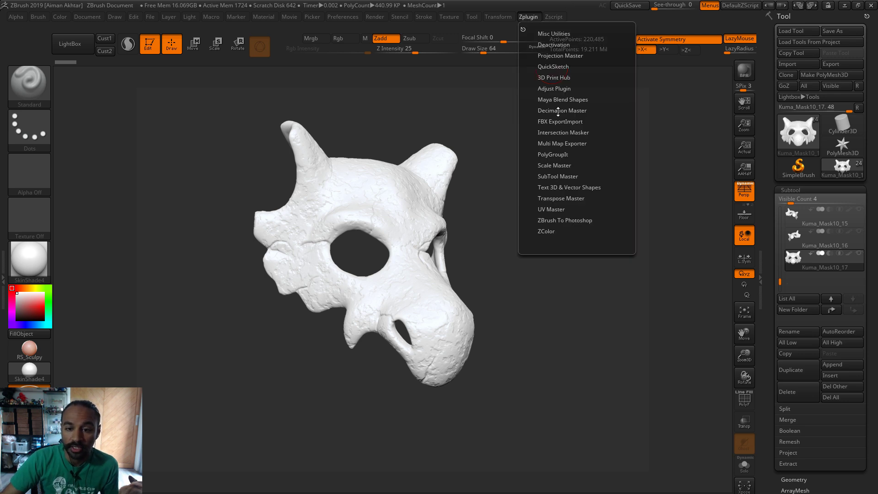
{"action": "left_click", "coordinate": [556, 78]}
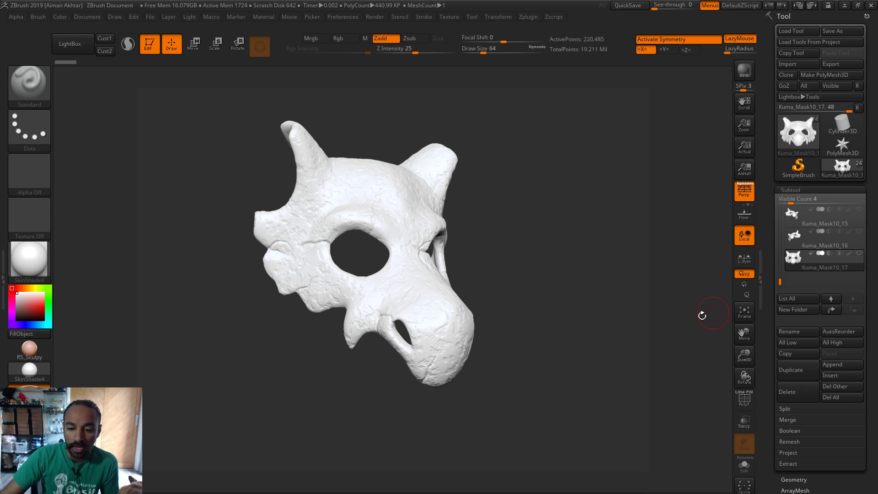
{"action": "left_click_drag", "start_coordinate": [701, 315], "coordinate": [624, 326]}
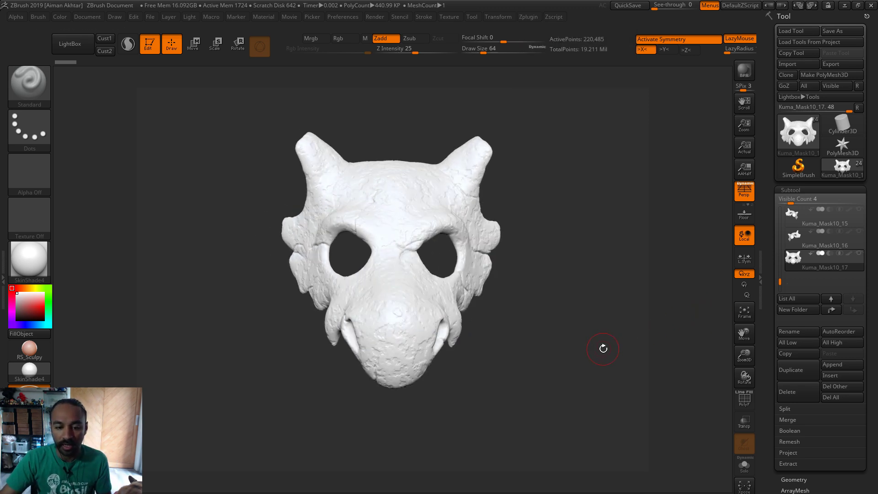
{"action": "left_click_drag", "start_coordinate": [580, 348], "coordinate": [671, 232], "text": "shift"}
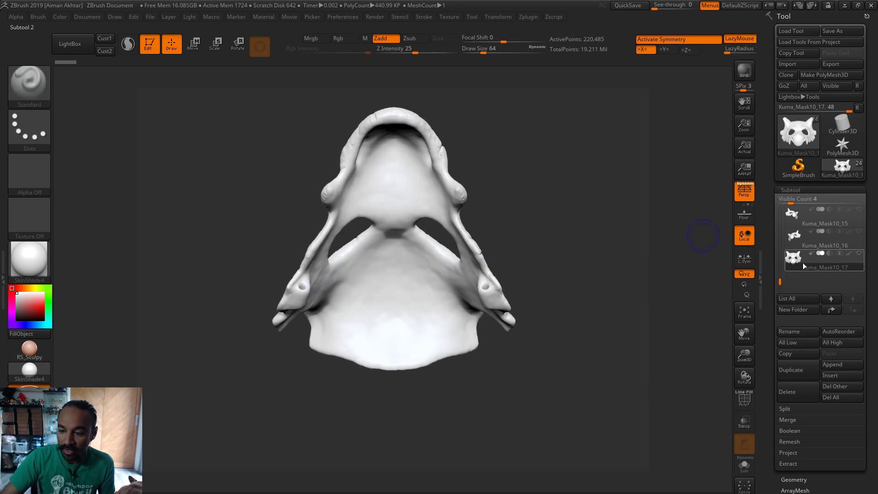
- Make the low-poly CuboneKuma1 subtool visible together with Kuma_Mask10_17, view both from the side and select CuboneKuma1
{"action": "scroll", "coordinate": [822, 242], "scroll_direction": "up", "scroll_amount": 10}
{"action": "left_click", "coordinate": [859, 215]}
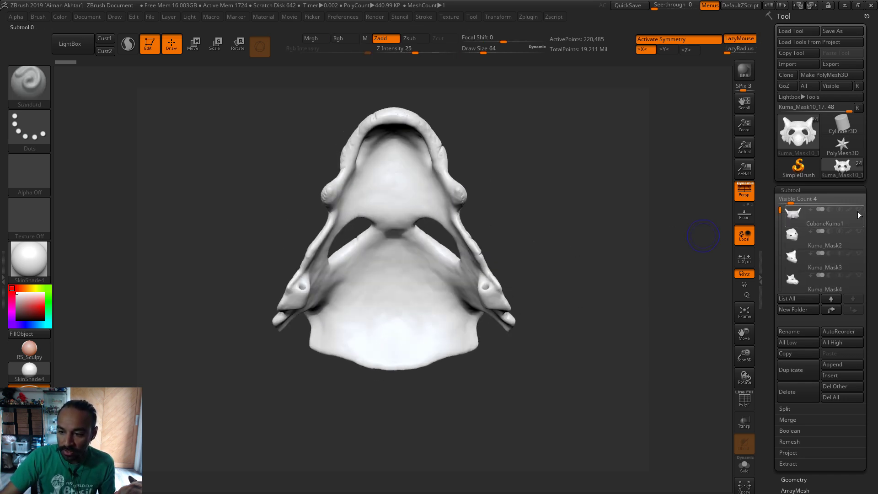
{"action": "left_click", "coordinate": [859, 209]}
{"action": "left_click_drag", "start_coordinate": [620, 227], "coordinate": [434, 290]}
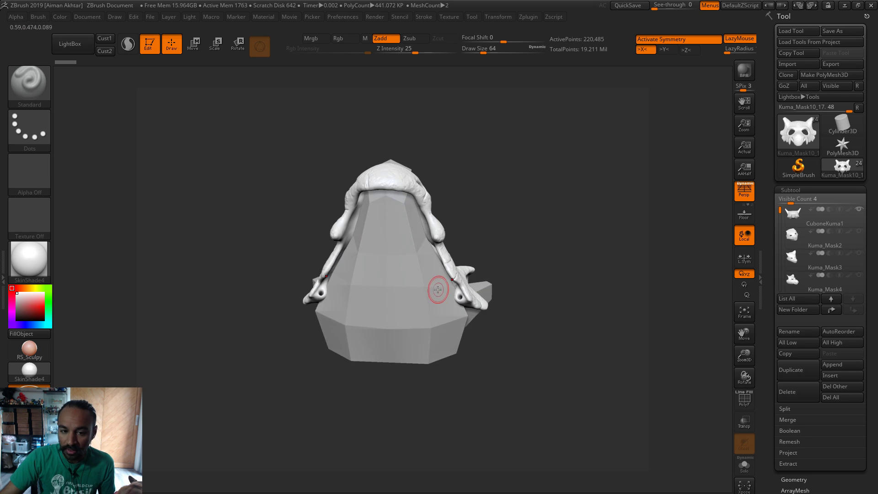
{"action": "left_click_drag", "start_coordinate": [548, 275], "coordinate": [594, 292]}
{"action": "left_click", "coordinate": [476, 213], "text": "alt"}
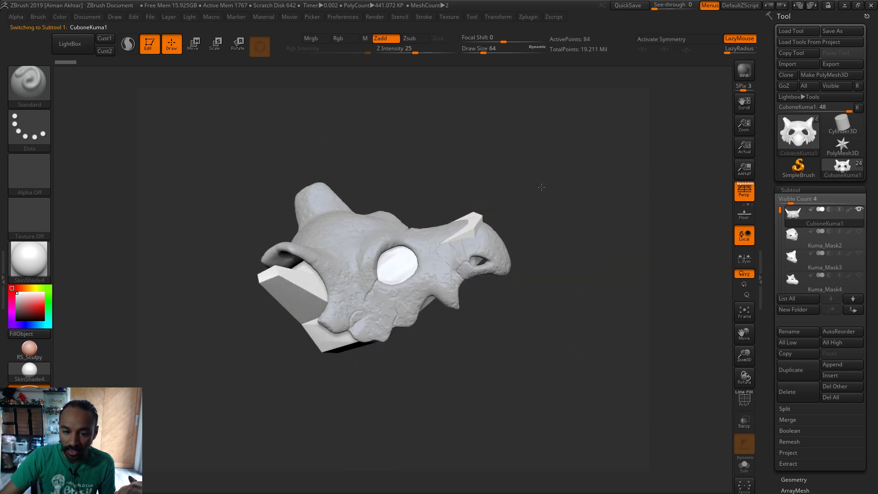
- Isolate CuboneKuma1 and look at it from above, on its own and together with Kuma_Mask10_17
{"action": "left_click_drag", "start_coordinate": [541, 188], "coordinate": [590, 297]}
{"action": "left_click", "coordinate": [746, 466]}
{"action": "left_click_drag", "start_coordinate": [655, 418], "coordinate": [472, 271]}
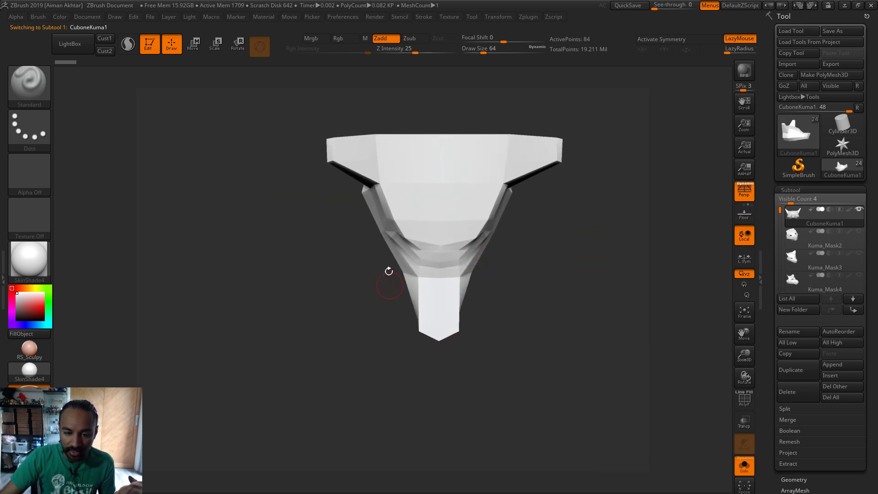
{"action": "left_click", "coordinate": [748, 472]}
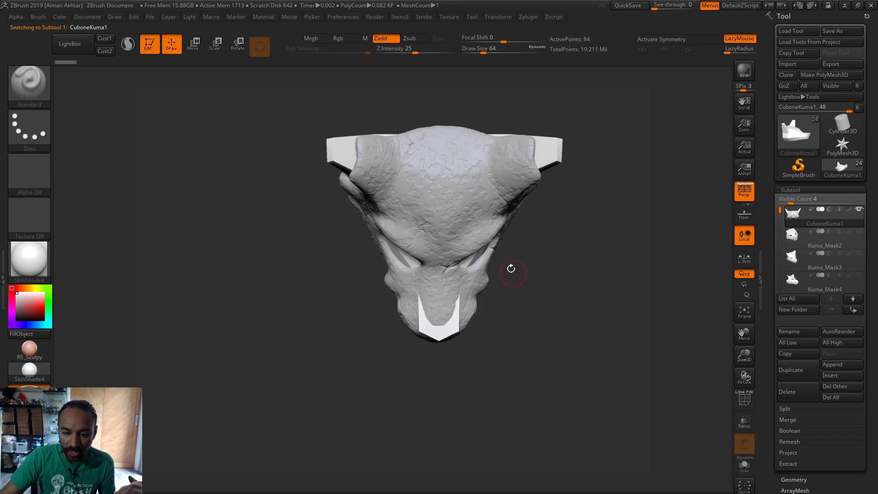
- Select the Kuma_Mask10_17 skull mask, hide CuboneKuma1 and view the mask alone from the front
{"action": "left_click", "coordinate": [475, 304], "text": "alt"}
{"action": "left_click_drag", "start_coordinate": [544, 313], "coordinate": [590, 229]}
{"action": "left_click_drag", "start_coordinate": [780, 286], "coordinate": [795, 201]}
{"action": "left_click", "coordinate": [859, 209]}
{"action": "mouse_move", "coordinate": [680, 288]}
{"action": "left_mouse_down"}
{"action": "mouse_move", "coordinate": [571, 325]}
{"action": "mouse_move", "coordinate": [588, 384]}
{"action": "mouse_move", "coordinate": [602, 366]}
{"action": "left_mouse_up"}
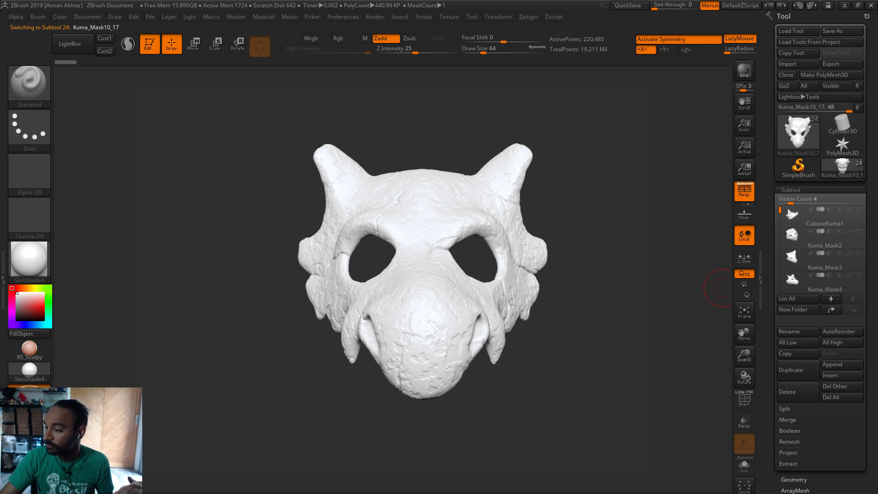
- Minimise ZBrush to show the stream announcement picture of the finished mask, and switch back to ZBrush
{"action": "left_click", "coordinate": [844, 7]}
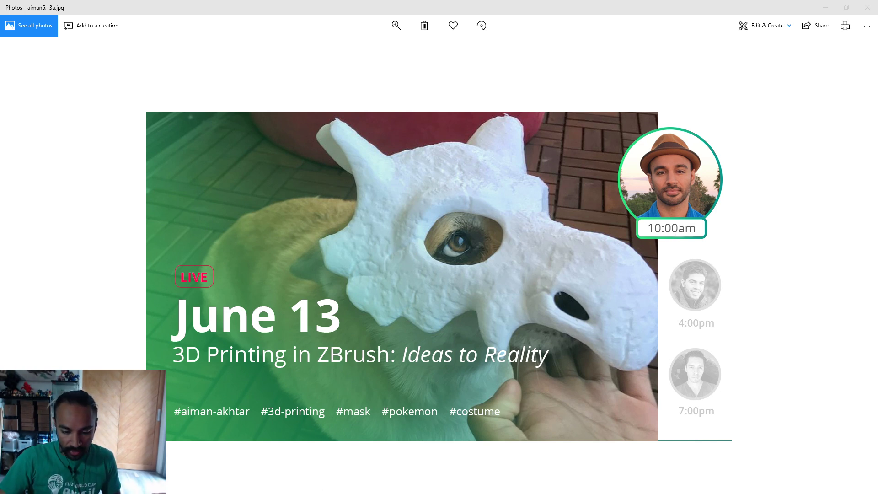
{"action": "key", "text": "alt+Tab"}
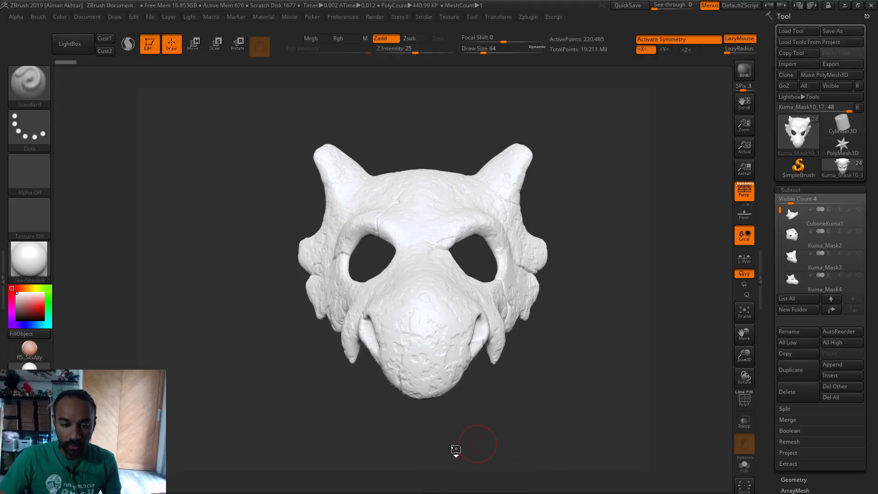
- Turn on the polygroup wireframe display and compare Kuma_Mask10_17 with Kuma_Mask10_16, leaving Kuma_Mask10_16 selected
{"action": "mouse_move", "coordinate": [456, 449]}
{"action": "left_mouse_down"}
{"action": "mouse_move", "coordinate": [495, 454]}
{"action": "mouse_move", "coordinate": [509, 443]}
{"action": "mouse_move", "coordinate": [441, 445]}
{"action": "left_mouse_up"}
{"action": "left_click_drag", "start_coordinate": [772, 225], "coordinate": [771, 287]}
{"action": "left_click", "coordinate": [744, 405]}
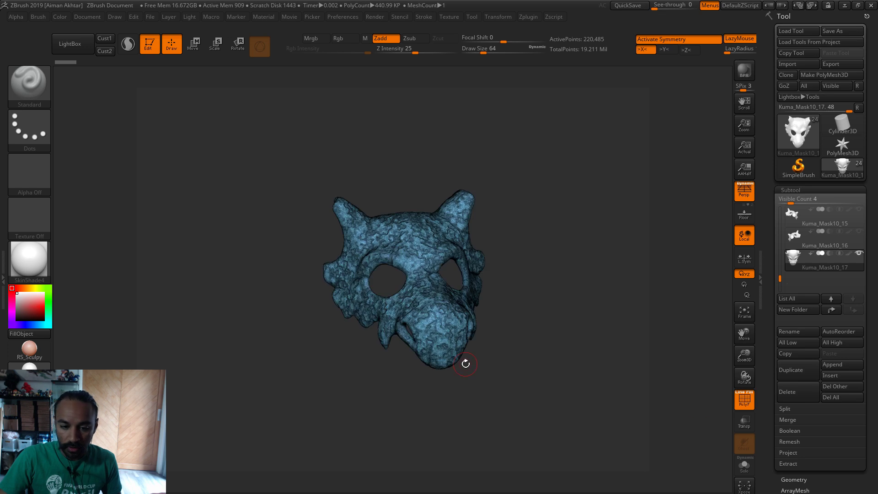
{"action": "key", "text": "f"}
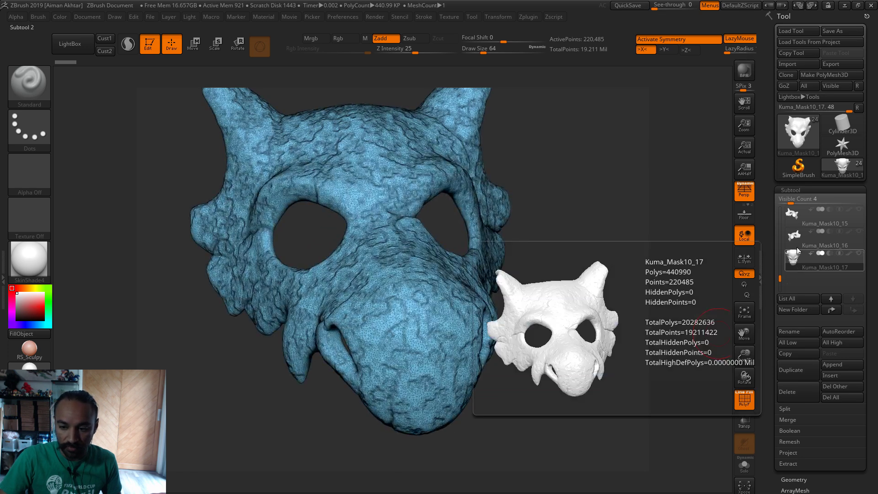
{"action": "left_click", "coordinate": [797, 238]}
{"action": "left_click", "coordinate": [793, 259]}
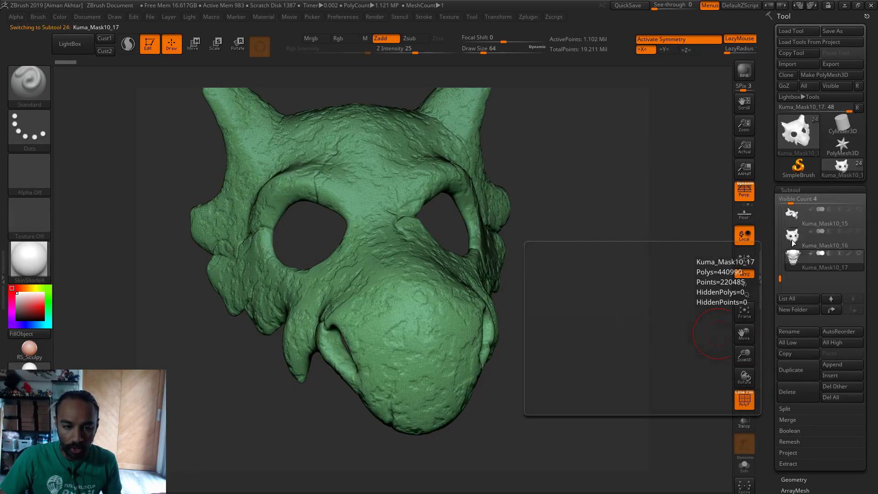
{"action": "left_click", "coordinate": [793, 239]}
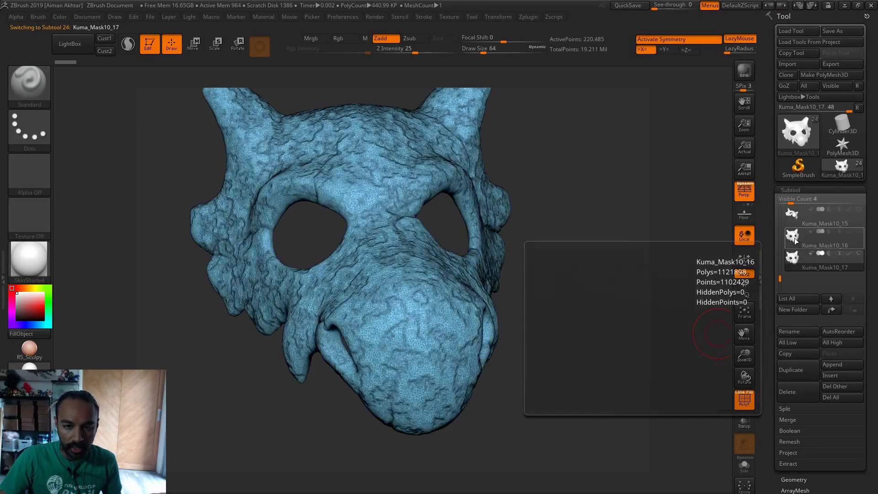
- Inspect the strap hole on the inside of Kuma_Mask10_16 and assign the whole mask to one polygroup
{"action": "left_click_drag", "start_coordinate": [580, 396], "coordinate": [647, 392]}
{"action": "left_click_drag", "start_coordinate": [372, 398], "coordinate": [368, 428]}
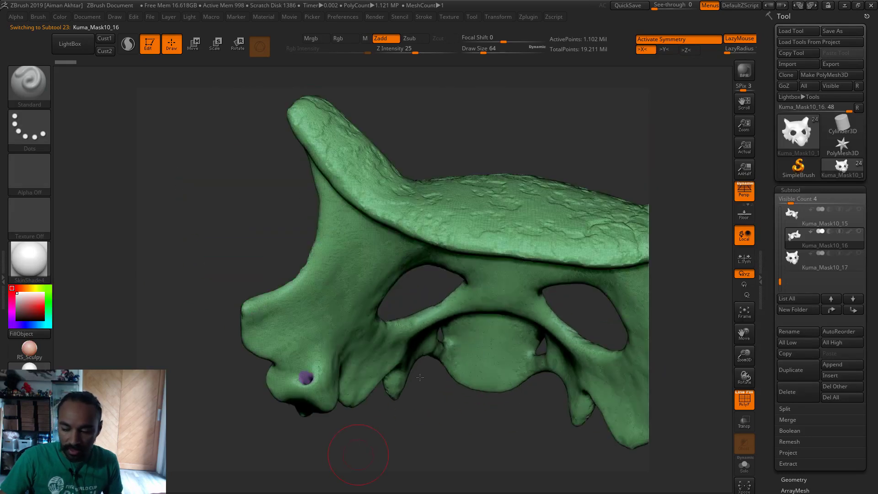
{"action": "left_click_drag", "start_coordinate": [419, 377], "coordinate": [425, 350]}
{"action": "mouse_move", "coordinate": [413, 383]}
{"action": "left_mouse_down", "text": "alt"}
{"action": "mouse_move", "coordinate": [397, 452]}
{"action": "mouse_move", "coordinate": [526, 396]}
{"action": "mouse_move", "coordinate": [515, 399]}
{"action": "mouse_move", "coordinate": [517, 414]}
{"action": "mouse_move", "coordinate": [538, 429]}
{"action": "mouse_move", "coordinate": [517, 406]}
{"action": "mouse_move", "coordinate": [417, 377]}
{"action": "left_mouse_up", "text": "alt"}
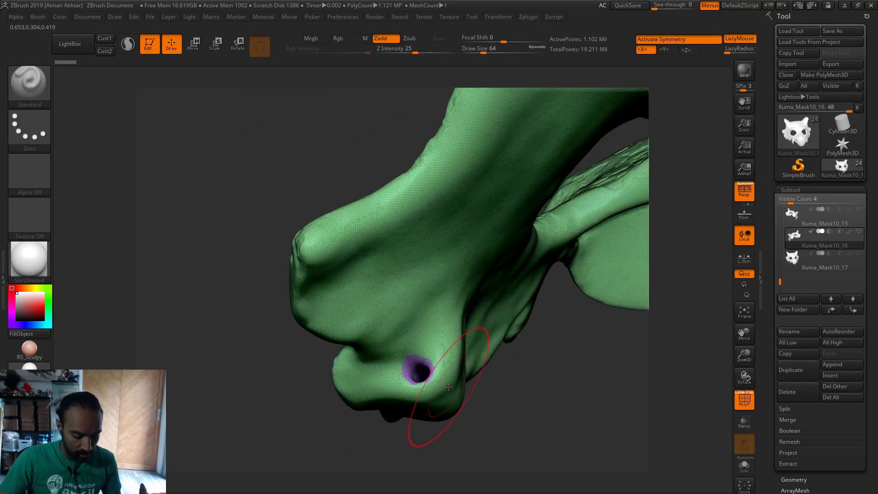
{"action": "key", "text": "ctrl+w"}
{"action": "key", "text": "ctrl+w"}
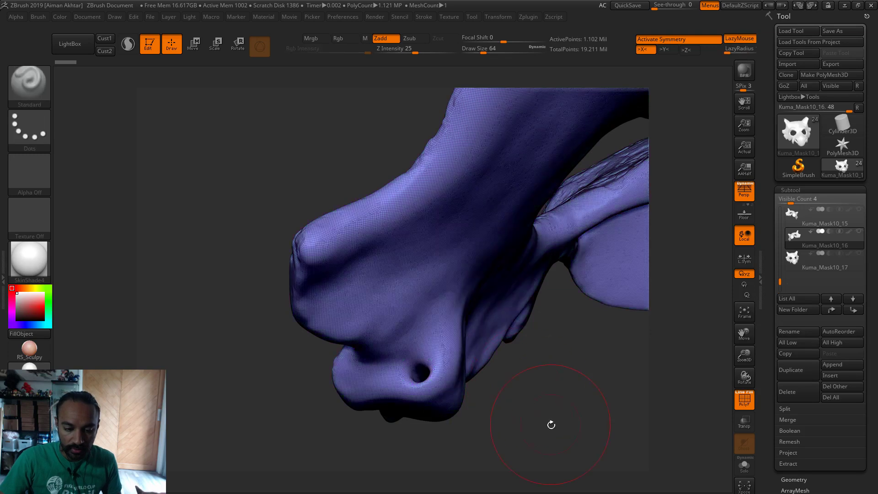
- Duplicate Kuma_Mask10_16 and place the copy at the end of the subtool list, below Kuma_Mask10_17
{"action": "left_click_drag", "start_coordinate": [553, 426], "coordinate": [710, 395]}
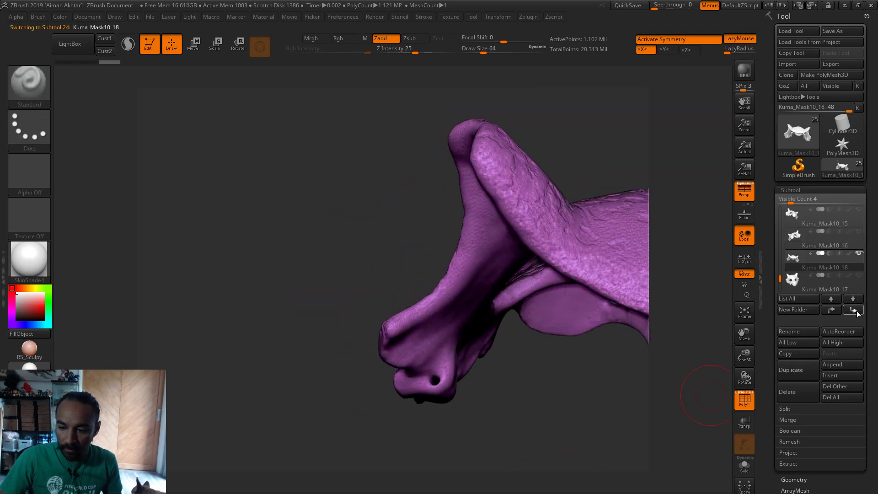
{"action": "mouse_move", "coordinate": [437, 368]}
{"action": "left_mouse_down"}
{"action": "mouse_move", "coordinate": [506, 407]}
{"action": "mouse_move", "coordinate": [461, 406]}
{"action": "mouse_move", "coordinate": [567, 407]}
{"action": "left_mouse_up"}
{"action": "left_click_drag", "start_coordinate": [412, 420], "coordinate": [720, 416], "text": "alt"}
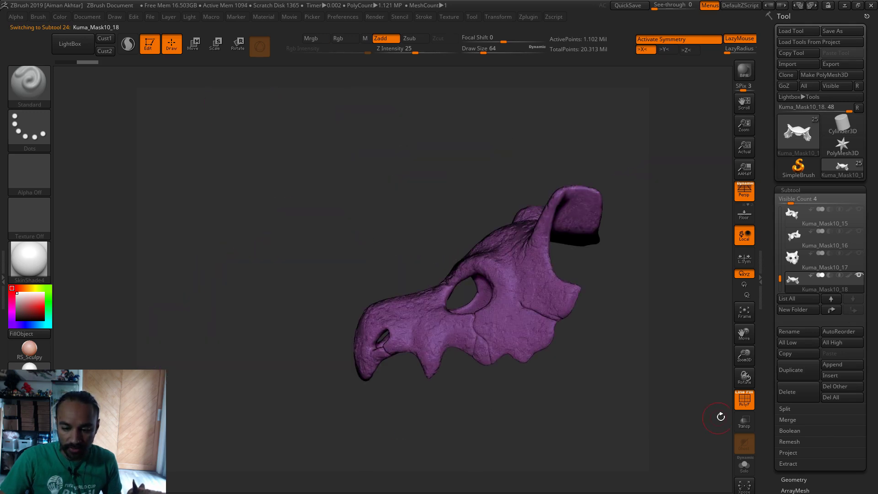
- Turn off the wireframe display, choose the Move brush and activate X symmetry for the duplicated mask
{"action": "left_click", "coordinate": [743, 408]}
{"action": "mouse_move", "coordinate": [445, 416]}
{"action": "left_mouse_down", "text": "alt"}
{"action": "mouse_move", "coordinate": [563, 431]}
{"action": "mouse_move", "coordinate": [505, 428]}
{"action": "mouse_move", "coordinate": [526, 436]}
{"action": "left_mouse_up", "text": "alt"}
{"action": "key", "text": "b"}
{"action": "key", "text": "m"}
{"action": "key", "text": "v"}
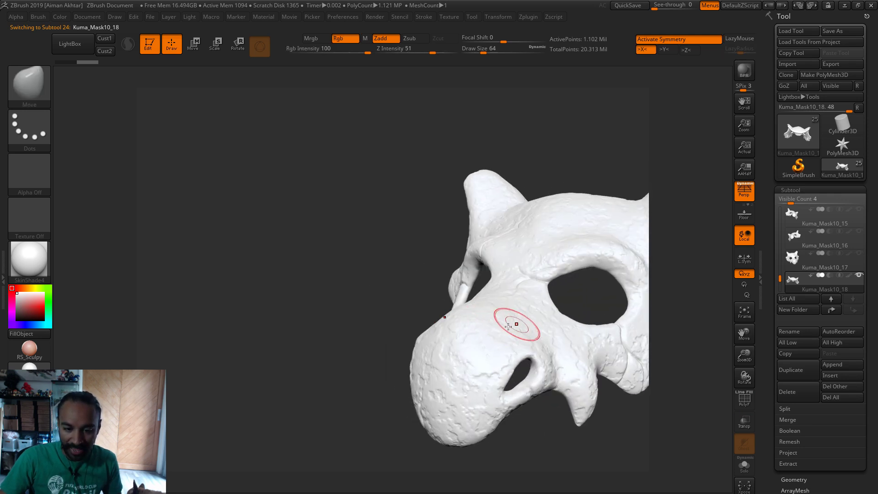
{"action": "key", "text": "f"}
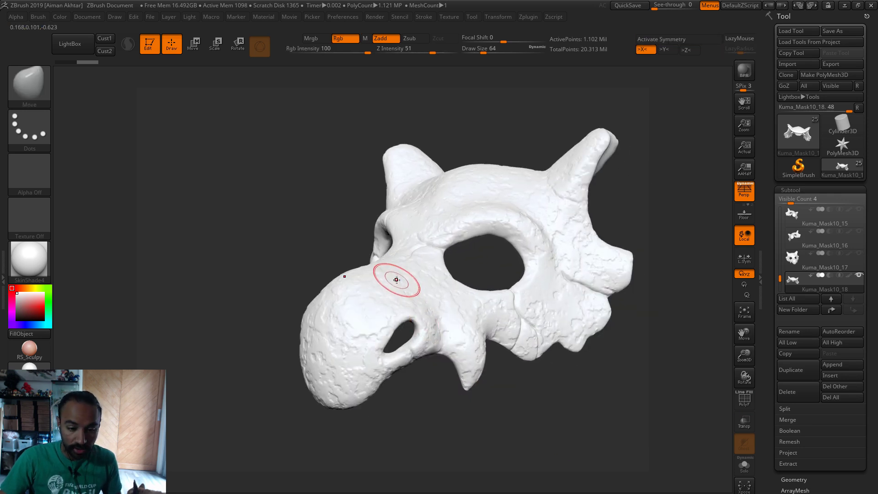
{"action": "left_click", "coordinate": [496, 16]}
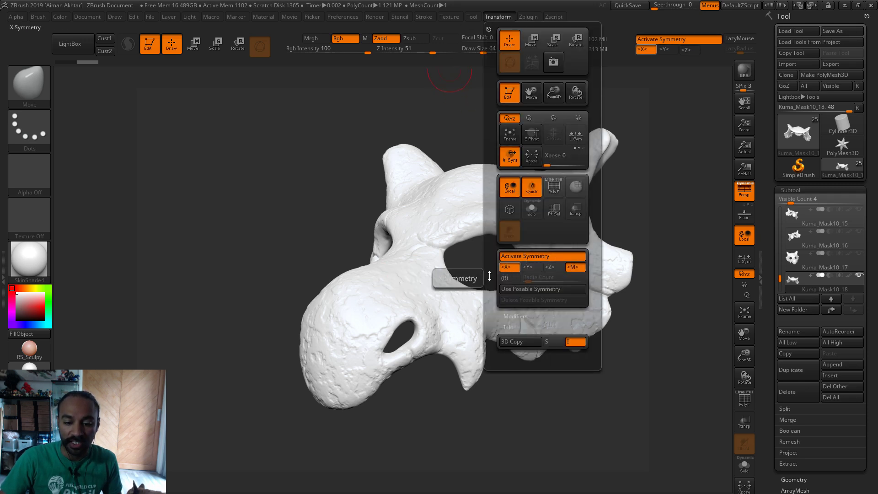
{"action": "mouse_move", "coordinate": [372, 474]}
{"action": "left_mouse_down"}
{"action": "mouse_move", "coordinate": [385, 279]}
{"action": "mouse_move", "coordinate": [458, 283]}
{"action": "left_mouse_up"}
- Reshape the top of the duplicated mask's muzzle in side view with the Move brush, bringing Draw Size to 351
{"action": "key", "text": "s"}
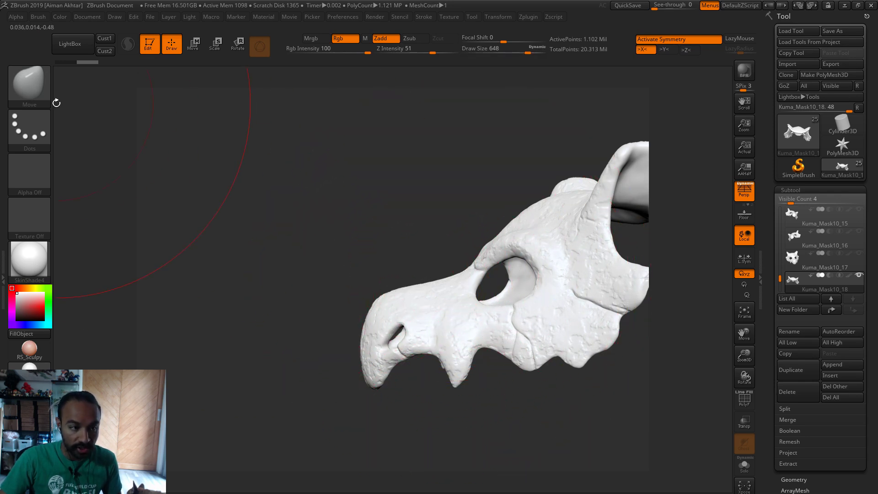
{"action": "mouse_move", "coordinate": [207, 204]}
{"action": "left_mouse_down"}
{"action": "mouse_move", "coordinate": [255, 210]}
{"action": "mouse_move", "coordinate": [400, 270]}
{"action": "mouse_move", "coordinate": [377, 272]}
{"action": "mouse_move", "coordinate": [411, 277]}
{"action": "mouse_move", "coordinate": [390, 287]}
{"action": "left_mouse_up"}
{"action": "key", "text": "s"}
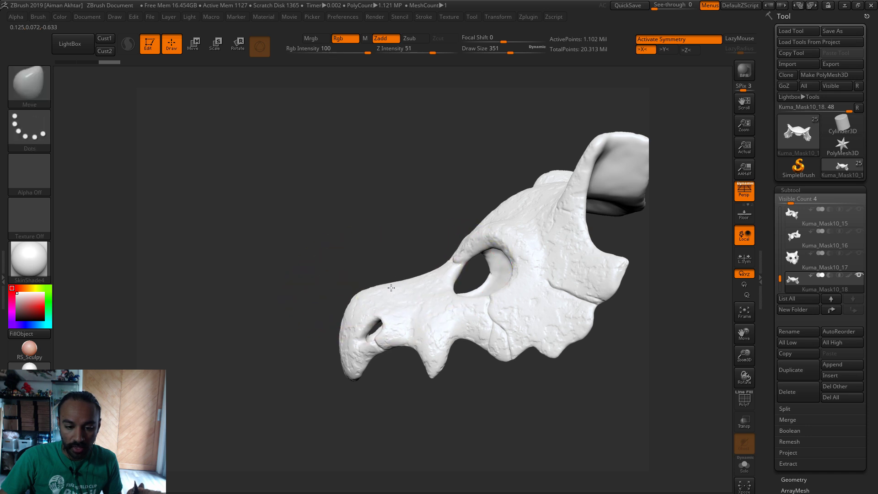
{"action": "left_click_drag", "start_coordinate": [407, 436], "coordinate": [477, 419]}
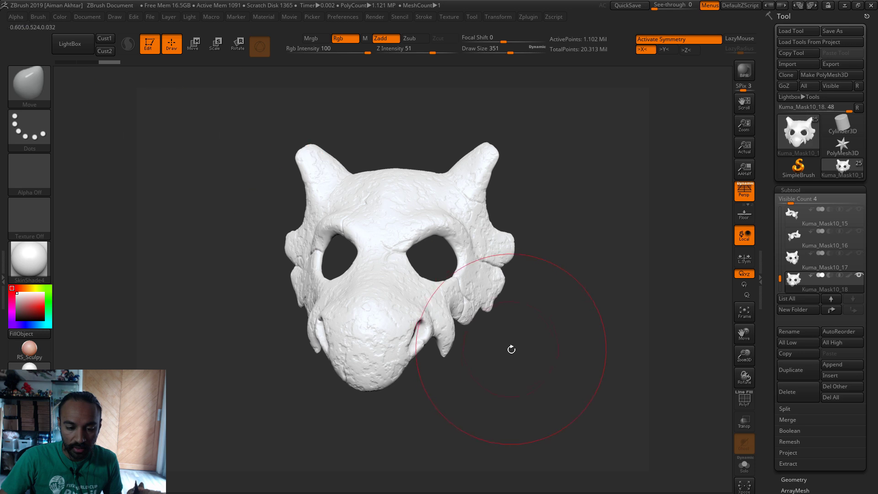
{"action": "left_click_drag", "start_coordinate": [509, 349], "coordinate": [125, 86]}
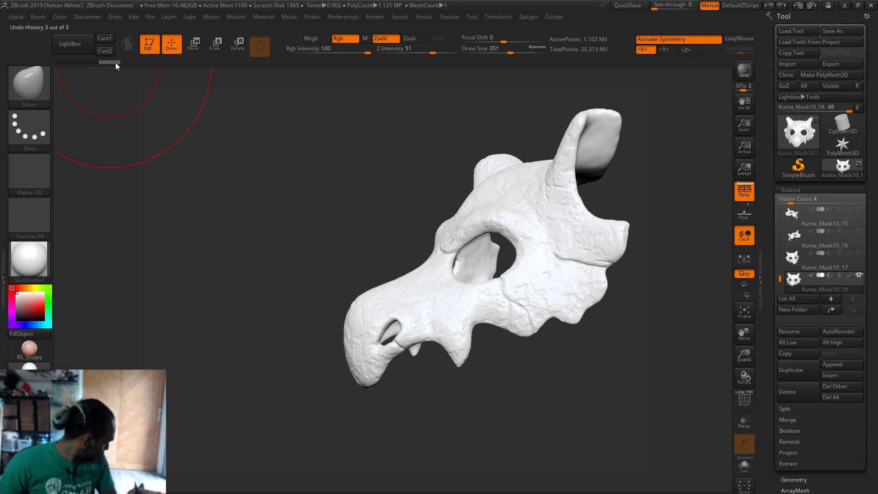
{"action": "left_click_drag", "start_coordinate": [471, 414], "coordinate": [412, 371], "text": "shift"}
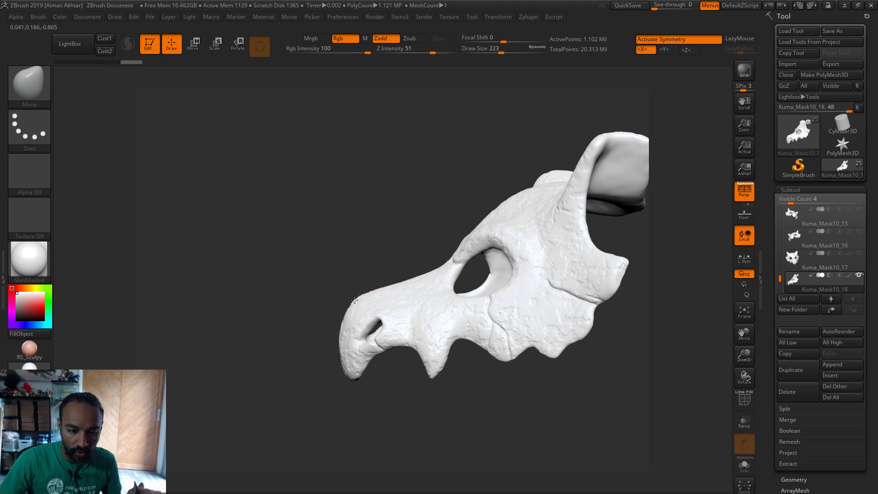
- Refine the muzzle's upper profile and bridge from both sides with the Move brush, setting Draw Size to 239
{"action": "left_click_drag", "start_coordinate": [354, 300], "coordinate": [355, 302]}
{"action": "left_click_drag", "start_coordinate": [346, 242], "coordinate": [411, 253]}
{"action": "key", "text": "s"}
{"action": "left_click_drag", "start_coordinate": [297, 269], "coordinate": [300, 269]}
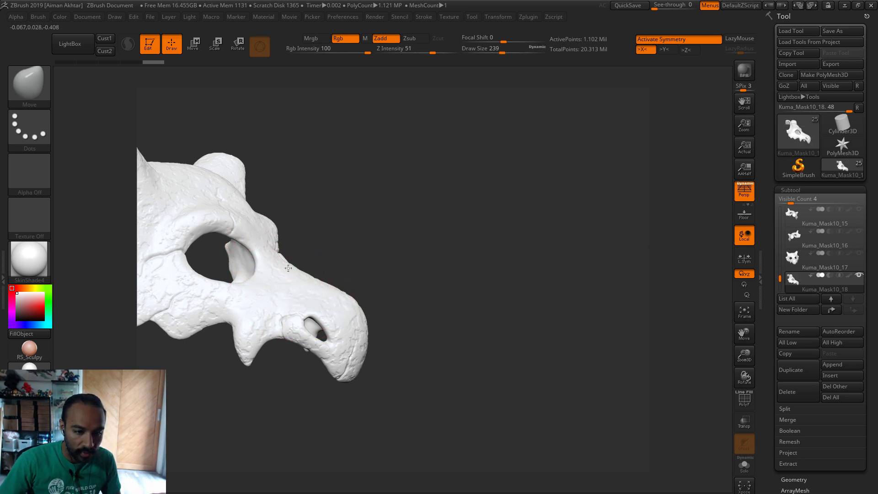
{"action": "left_click_drag", "start_coordinate": [288, 268], "coordinate": [289, 268]}
{"action": "left_click_drag", "start_coordinate": [421, 284], "coordinate": [320, 295]}
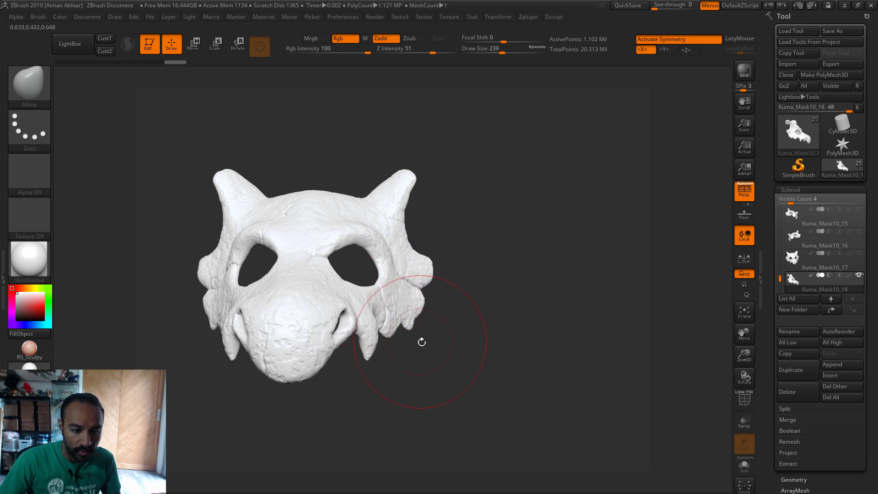
{"action": "mouse_move", "coordinate": [544, 402]}
{"action": "left_mouse_down"}
{"action": "mouse_move", "coordinate": [610, 409]}
{"action": "mouse_move", "coordinate": [564, 359]}
{"action": "left_mouse_up"}
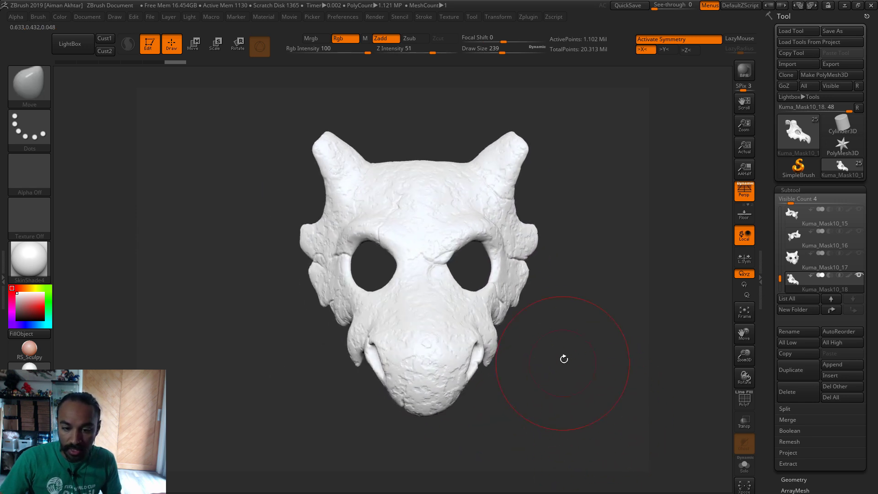
- Turn off perspective, set the Move brush's Draw Size to 393 and examine the muzzle's width from above and from the front
{"action": "left_click", "coordinate": [744, 191]}
{"action": "mouse_move", "coordinate": [566, 402]}
{"action": "left_mouse_down", "text": "alt"}
{"action": "mouse_move", "coordinate": [533, 389]}
{"action": "mouse_move", "coordinate": [557, 374]}
{"action": "mouse_move", "coordinate": [558, 363]}
{"action": "mouse_move", "coordinate": [553, 476]}
{"action": "left_mouse_up", "text": "alt"}
{"action": "left_click", "coordinate": [744, 190]}
{"action": "left_click", "coordinate": [744, 190]}
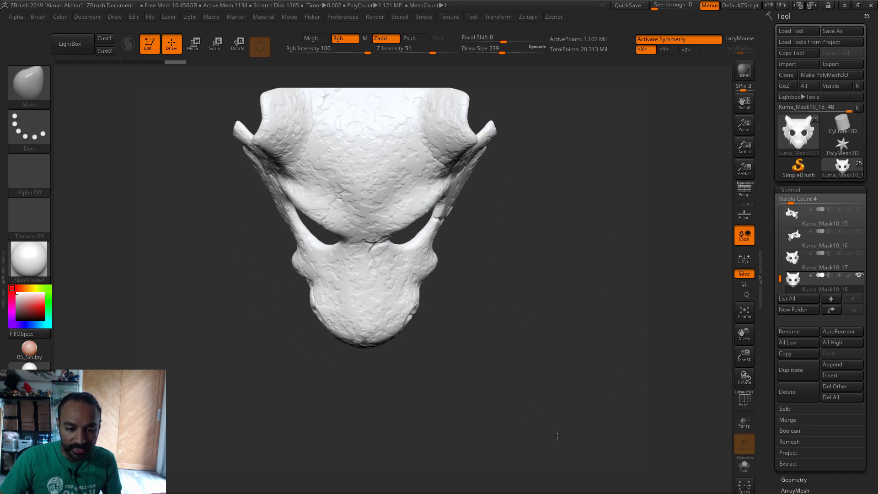
{"action": "key", "text": "s"}
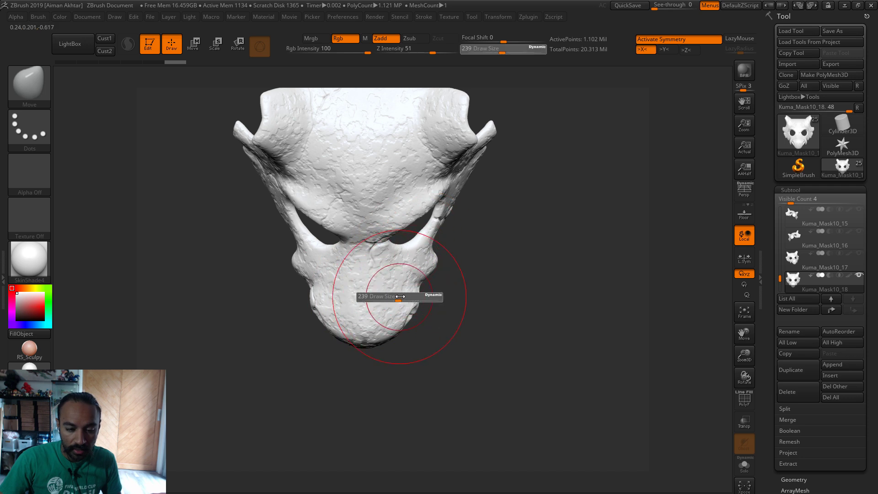
{"action": "left_click_drag", "start_coordinate": [396, 297], "coordinate": [404, 298]}
{"action": "left_click_drag", "start_coordinate": [474, 349], "coordinate": [514, 401], "text": "alt"}
{"action": "key", "text": "s"}
{"action": "left_click_drag", "start_coordinate": [452, 330], "coordinate": [455, 331]}
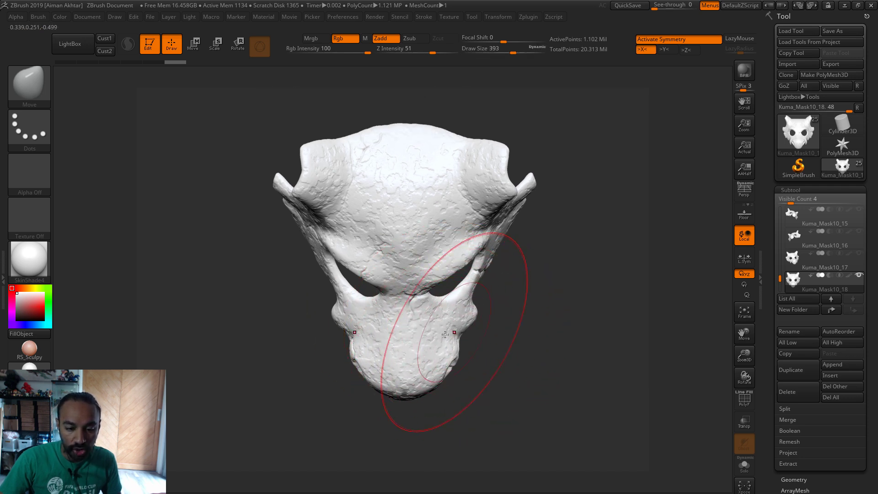
{"action": "left_click_drag", "start_coordinate": [513, 376], "coordinate": [522, 285]}
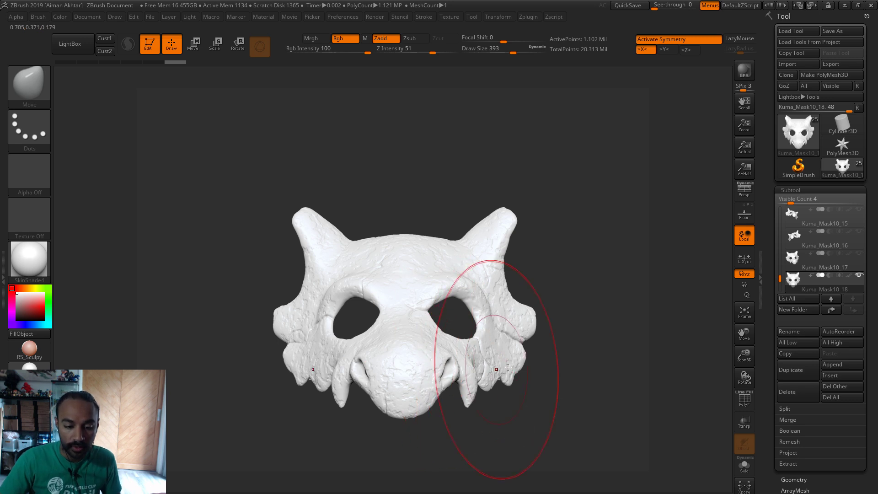
{"action": "mouse_move", "coordinate": [541, 384]}
{"action": "left_mouse_down"}
{"action": "mouse_move", "coordinate": [543, 407]}
{"action": "mouse_move", "coordinate": [544, 387]}
{"action": "left_mouse_up"}
{"action": "mouse_move", "coordinate": [533, 298]}
{"action": "left_mouse_down"}
{"action": "mouse_move", "coordinate": [503, 343]}
{"action": "mouse_move", "coordinate": [484, 401]}
{"action": "left_mouse_up"}
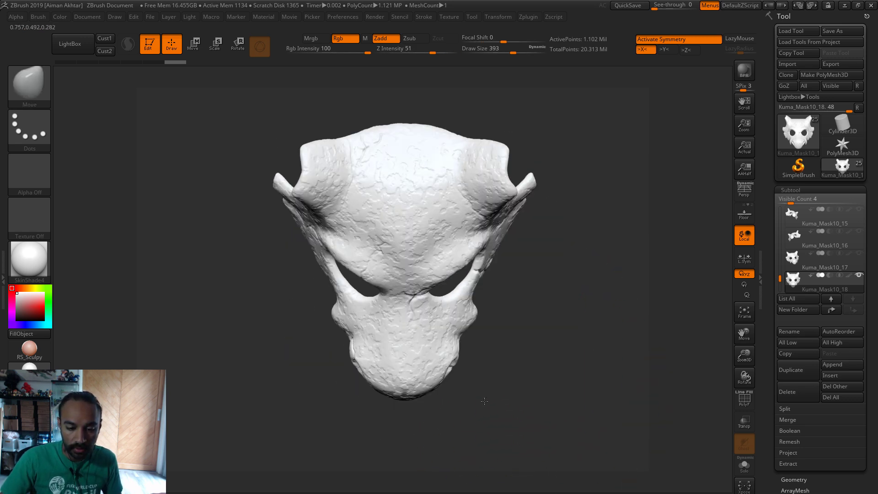
- Narrow the sides of the muzzle symmetrically from above with the Move brush at Draw Size 324 and 274
{"action": "key", "text": "s"}
{"action": "left_click_drag", "start_coordinate": [460, 333], "coordinate": [461, 332]}
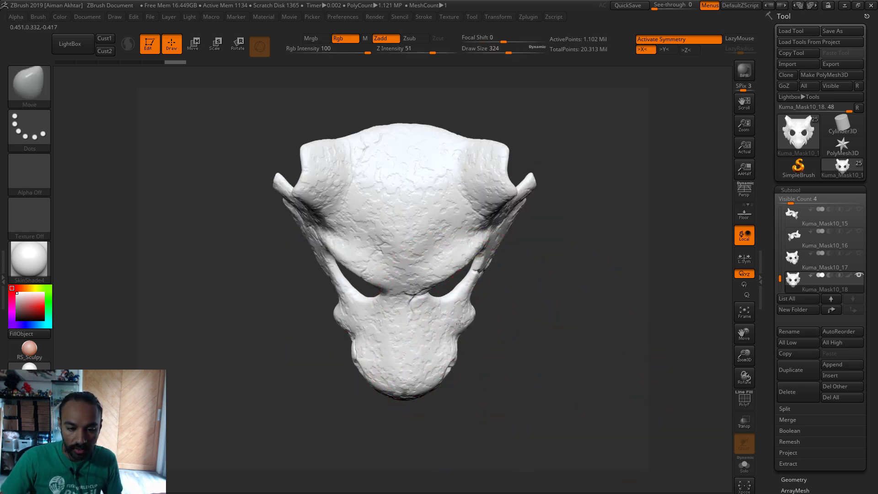
{"action": "key", "text": "s"}
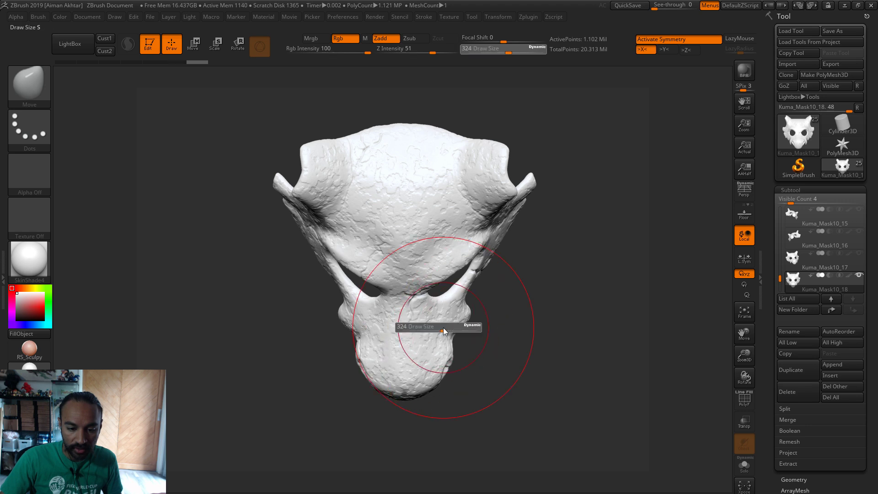
{"action": "left_click_drag", "start_coordinate": [445, 330], "coordinate": [441, 331]}
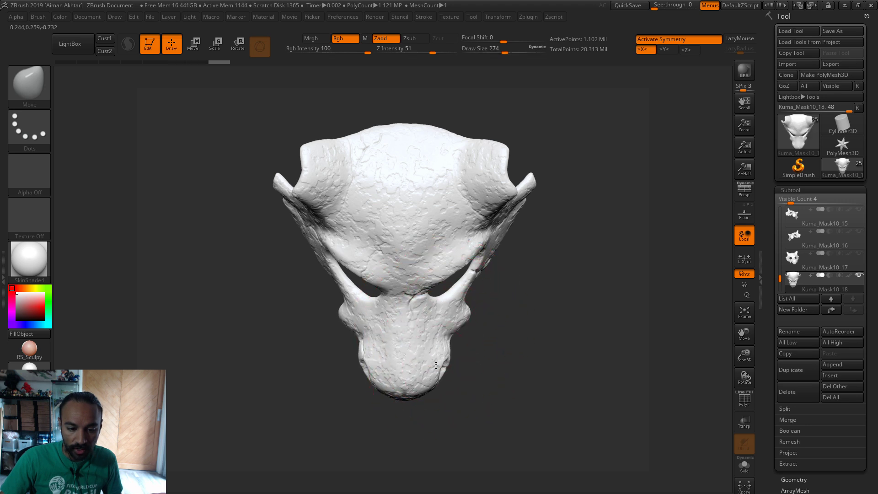
{"action": "mouse_move", "coordinate": [452, 276]}
{"action": "left_mouse_down"}
{"action": "mouse_move", "coordinate": [473, 280]}
{"action": "mouse_move", "coordinate": [451, 278]}
{"action": "left_mouse_up"}
- Set Draw Size to 268 and push the sides of the muzzle's front end further inward with the Move brush
{"action": "key", "text": "s"}
{"action": "key", "text": "s"}
{"action": "key", "text": "s"}
{"action": "left_click_drag", "start_coordinate": [444, 317], "coordinate": [445, 318]}
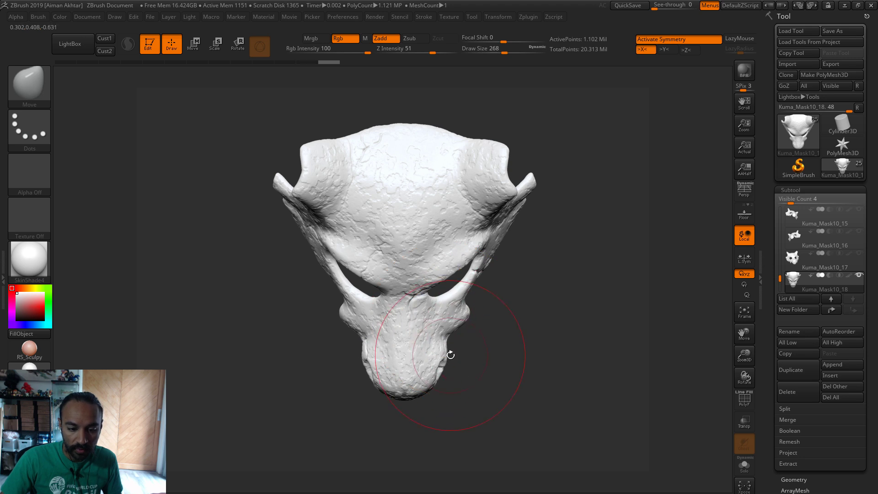
{"action": "left_click_drag", "start_coordinate": [451, 354], "coordinate": [449, 355]}
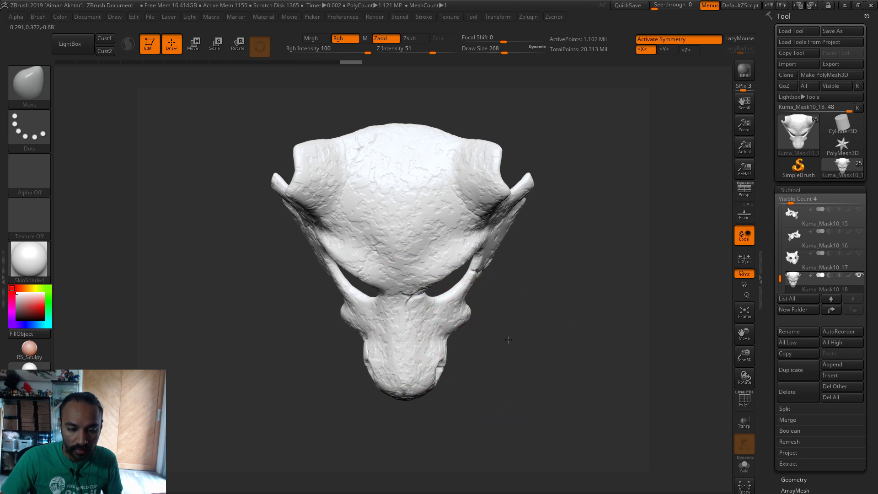
- Adjust the lower sides of the muzzle symmetrically from the front with the Move brush at Draw Size 177 and 154
{"action": "left_click_drag", "start_coordinate": [507, 340], "coordinate": [512, 339], "text": "shift"}
{"action": "key", "text": "s"}
{"action": "left_click_drag", "start_coordinate": [456, 315], "coordinate": [580, 334]}
{"action": "key", "text": "s"}
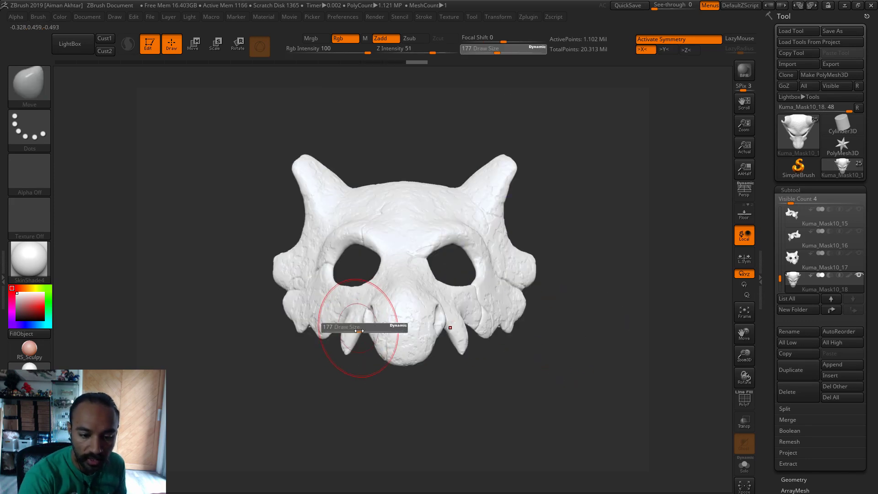
{"action": "left_click_drag", "start_coordinate": [357, 331], "coordinate": [385, 354]}
{"action": "key", "text": "s"}
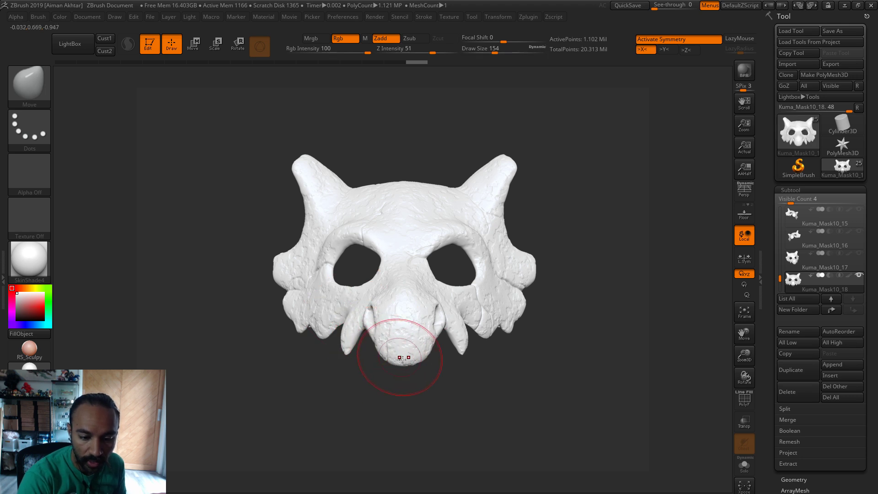
- Refine the muzzle's side walls from the underside with the Move brush at Draw Size 68 and 101
{"action": "left_click_drag", "start_coordinate": [409, 388], "coordinate": [442, 236]}
{"action": "key", "text": "s"}
{"action": "left_click_drag", "start_coordinate": [381, 333], "coordinate": [375, 329]}
{"action": "left_click_drag", "start_coordinate": [499, 254], "coordinate": [508, 190], "text": "alt"}
{"action": "key", "text": "s"}
{"action": "left_click_drag", "start_coordinate": [462, 271], "coordinate": [457, 271]}
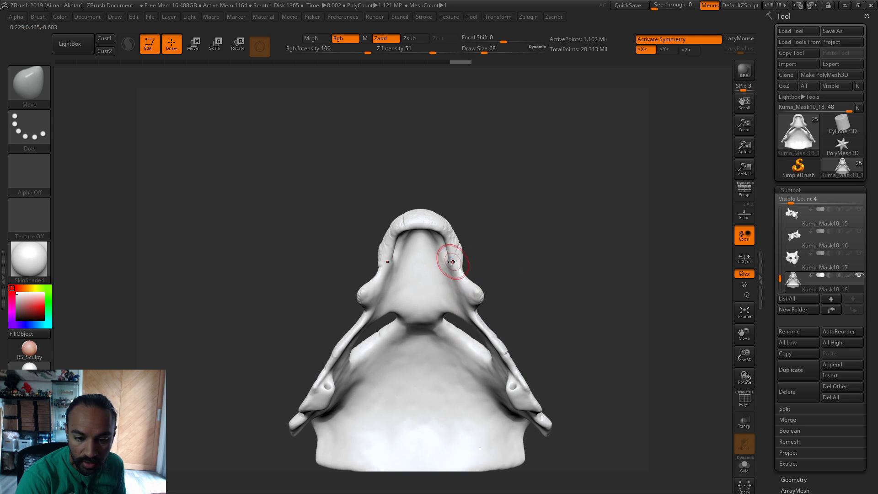
{"action": "key", "text": "bracketleft"}
{"action": "key", "text": "s"}
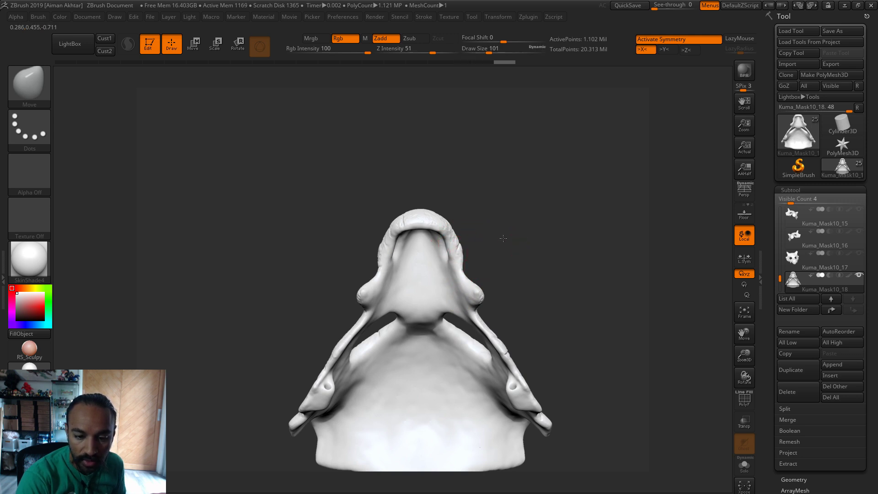
- Reshape the transition from the muzzle to the cheek bones from below with the Move brush at Draw Size 68 and 90
{"action": "left_click_drag", "start_coordinate": [502, 239], "coordinate": [504, 201]}
{"action": "key", "text": "s"}
{"action": "mouse_move", "coordinate": [455, 275]}
{"action": "left_mouse_down"}
{"action": "mouse_move", "coordinate": [467, 279]}
{"action": "mouse_move", "coordinate": [462, 306]}
{"action": "left_mouse_up"}
{"action": "key", "text": "s"}
{"action": "left_click_drag", "start_coordinate": [517, 268], "coordinate": [516, 281]}
{"action": "key", "text": "s"}
{"action": "left_click_drag", "start_coordinate": [484, 314], "coordinate": [519, 319]}
{"action": "key", "text": "s"}
{"action": "key", "text": "s"}
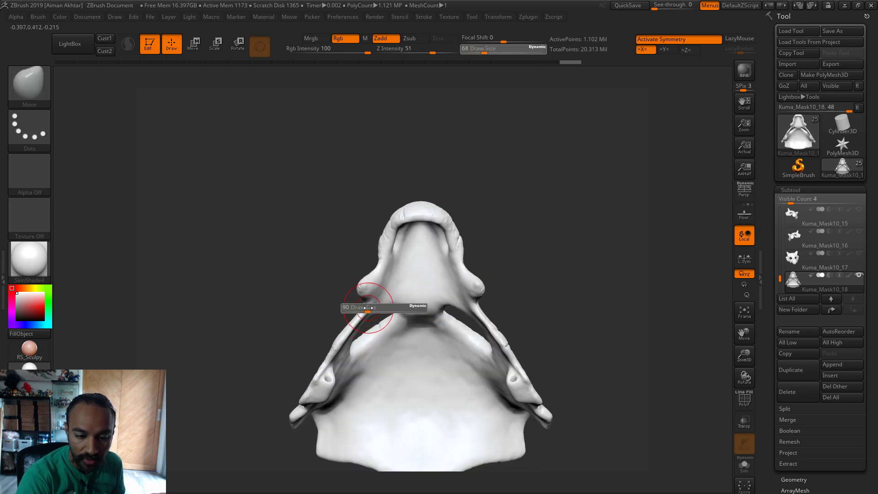
- Adjust the sides of the muzzle's front end from below with the Move brush at Draw Size 163 and 177
{"action": "key", "text": "s"}
{"action": "left_click_drag", "start_coordinate": [484, 239], "coordinate": [512, 239]}
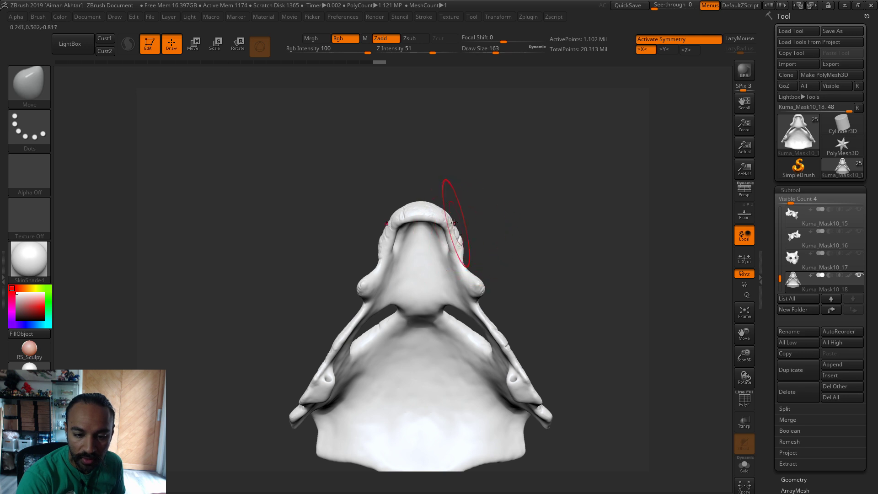
{"action": "key", "text": "s"}
{"action": "left_click_drag", "start_coordinate": [457, 239], "coordinate": [472, 257]}
{"action": "left_click_drag", "start_coordinate": [509, 260], "coordinate": [512, 339], "text": "shift"}
{"action": "right_click_drag", "start_coordinate": [512, 338], "coordinate": [515, 378]}
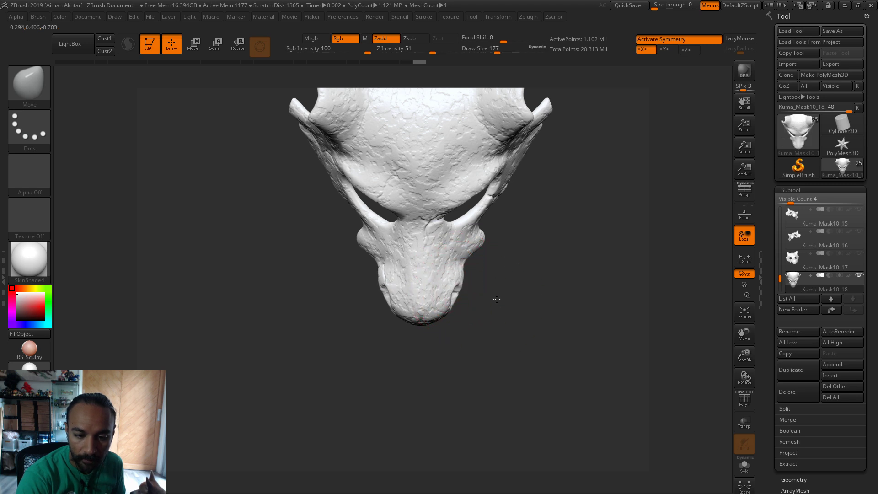
- Adjust the muzzle's inner walls around the nostril openings from behind the mask with the Move brush at Draw Size 74
{"action": "left_click_drag", "start_coordinate": [496, 299], "coordinate": [501, 260], "text": "shift"}
{"action": "left_click_drag", "start_coordinate": [582, 231], "coordinate": [564, 216], "text": "alt"}
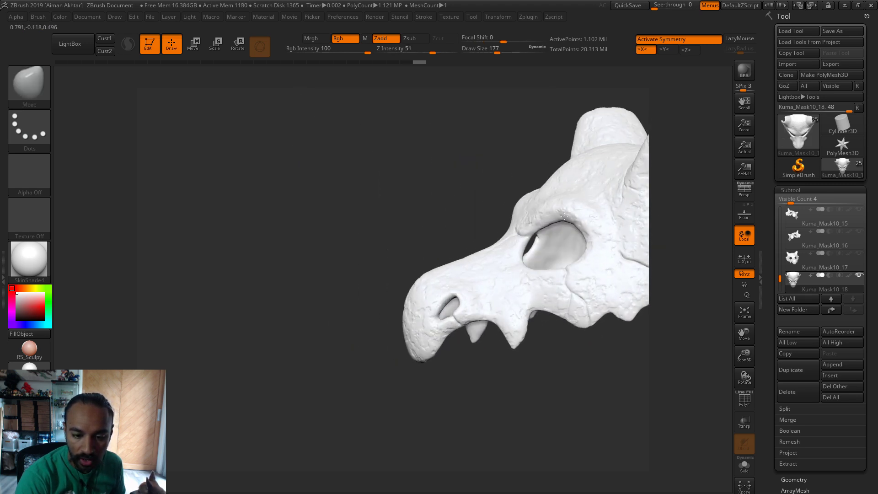
{"action": "right_click_drag", "start_coordinate": [564, 217], "coordinate": [554, 221]}
{"action": "mouse_move", "coordinate": [487, 264]}
{"action": "right_mouse_down"}
{"action": "mouse_move", "coordinate": [446, 281]}
{"action": "mouse_move", "coordinate": [463, 291]}
{"action": "right_mouse_up"}
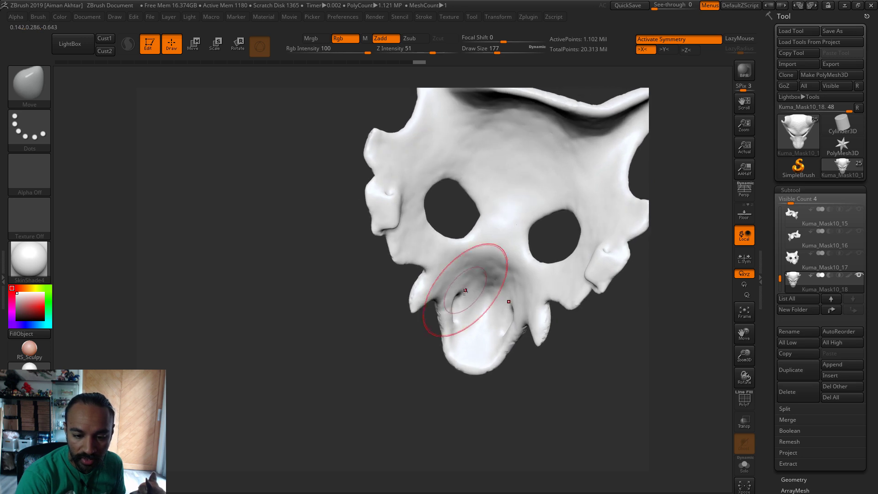
{"action": "key", "text": "s"}
{"action": "left_click_drag", "start_coordinate": [465, 290], "coordinate": [461, 288]}
{"action": "right_click_drag", "start_coordinate": [502, 301], "coordinate": [506, 342]}
{"action": "key", "text": "s"}
{"action": "left_click_drag", "start_coordinate": [480, 272], "coordinate": [472, 272]}
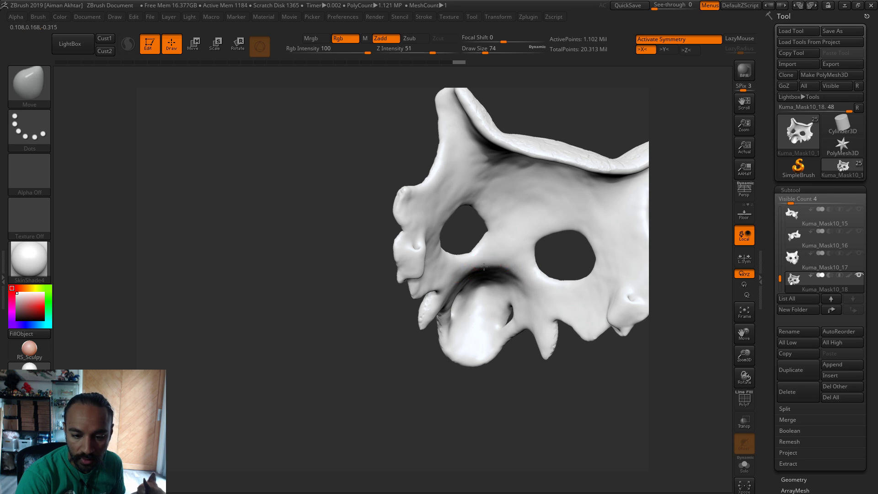
- Set the Move brush's Draw Size to 101 and push the muzzle's lower side inward from the front
{"action": "right_click_drag", "start_coordinate": [532, 391], "coordinate": [499, 384]}
{"action": "left_click_drag", "start_coordinate": [499, 384], "coordinate": [584, 333], "text": "shift"}
{"action": "right_click_drag", "start_coordinate": [584, 333], "coordinate": [510, 362]}
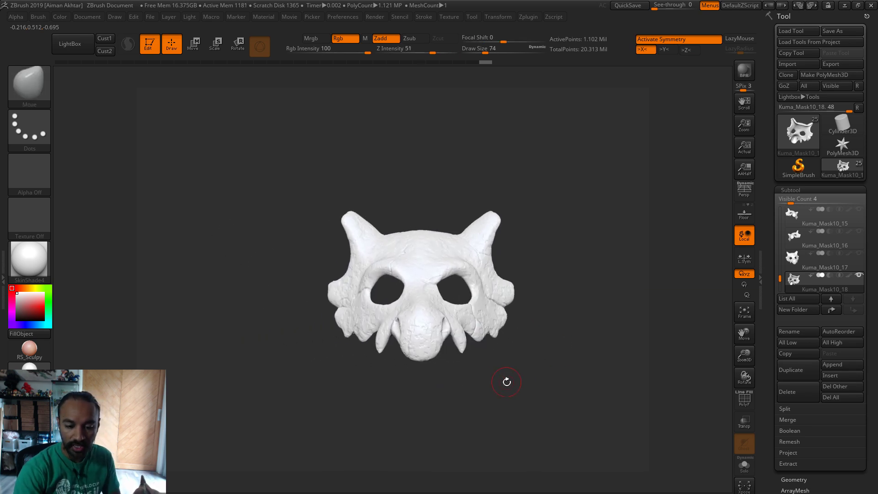
{"action": "left_click_drag", "start_coordinate": [507, 382], "coordinate": [513, 386], "text": "alt"}
{"action": "key", "text": "s"}
{"action": "left_click_drag", "start_coordinate": [388, 378], "coordinate": [392, 378]}
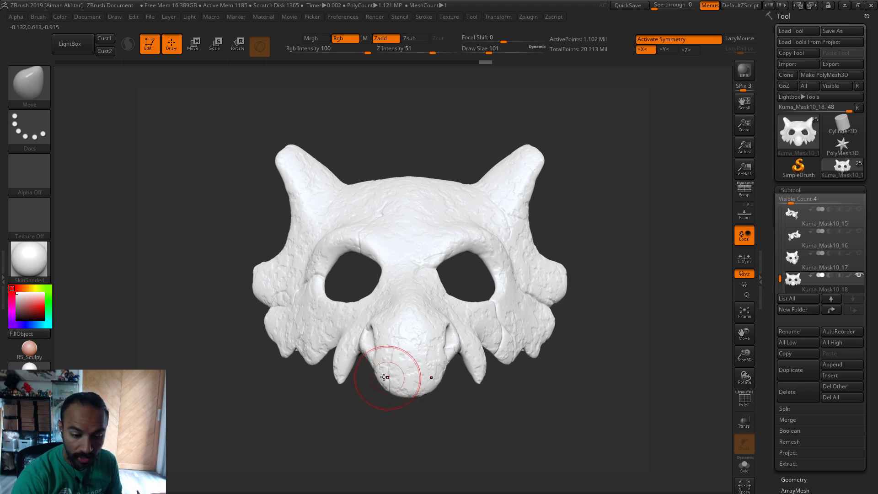
- Slim the two fangs beside the muzzle symmetrically from the front with the Move brush
{"action": "key", "text": "s"}
{"action": "mouse_move", "coordinate": [338, 350]}
{"action": "left_mouse_down"}
{"action": "mouse_move", "coordinate": [352, 366]}
{"action": "mouse_move", "coordinate": [338, 364]}
{"action": "mouse_move", "coordinate": [342, 371]}
{"action": "left_mouse_up"}
{"action": "key", "text": "s"}
{"action": "key", "text": "s"}
{"action": "key", "text": "s"}
{"action": "left_click_drag", "start_coordinate": [342, 381], "coordinate": [341, 376]}
{"action": "key", "text": "s"}
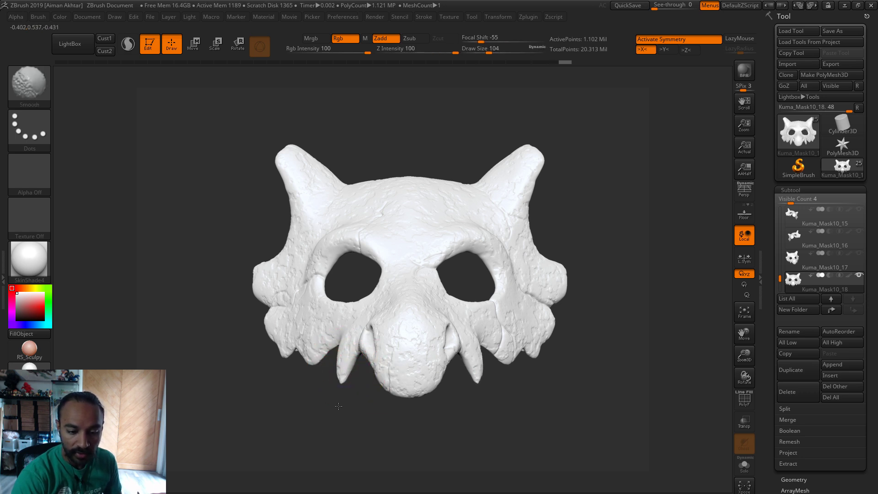
- Set the Move brush's Draw Size to 68 and refine the tips of the fangs
{"action": "key", "text": "s"}
{"action": "left_click", "coordinate": [338, 376]}
{"action": "key", "text": "s"}
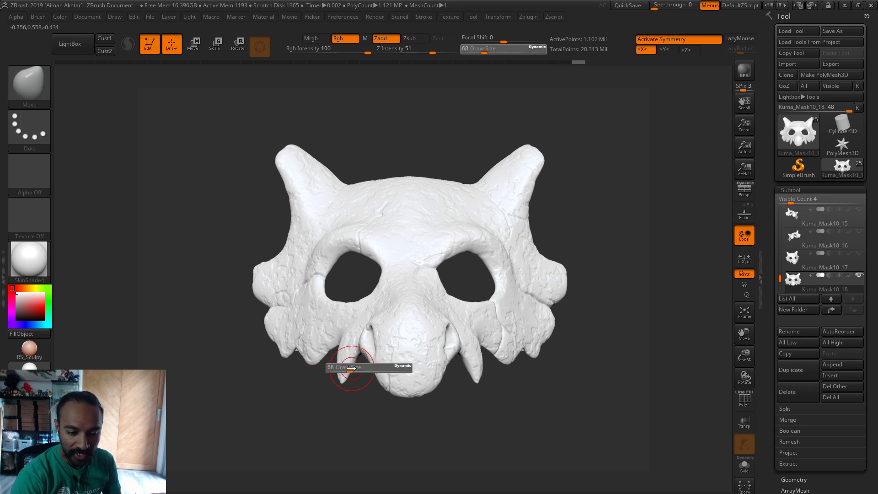
{"action": "left_click", "coordinate": [340, 373]}
{"action": "key", "text": "s"}
{"action": "left_click", "coordinate": [341, 368]}
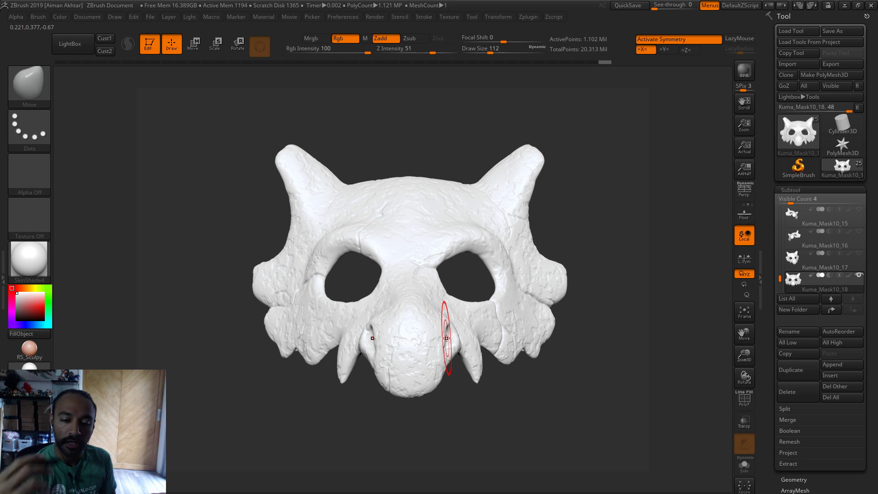
{"action": "key", "text": "s"}
{"action": "mouse_move", "coordinate": [471, 371]}
{"action": "left_mouse_down"}
{"action": "mouse_move", "coordinate": [469, 362]}
{"action": "mouse_move", "coordinate": [479, 366]}
{"action": "left_mouse_up"}
{"action": "key", "text": "s"}
- Reshape and reposition the fangs on both sides of the muzzle with the Move brush, setting Draw Size to 97
{"action": "key", "text": "s"}
{"action": "key", "text": "ctrl+z"}
{"action": "key", "text": "s"}
{"action": "key", "text": "s"}
{"action": "mouse_move", "coordinate": [494, 403]}
{"action": "left_mouse_down"}
{"action": "mouse_move", "coordinate": [435, 406]}
{"action": "mouse_move", "coordinate": [504, 412]}
{"action": "mouse_move", "coordinate": [513, 474]}
{"action": "mouse_move", "coordinate": [476, 367]}
{"action": "left_mouse_up"}
{"action": "key", "text": "s"}
{"action": "mouse_move", "coordinate": [475, 365]}
{"action": "left_mouse_down"}
{"action": "mouse_move", "coordinate": [456, 365]}
{"action": "mouse_move", "coordinate": [505, 359]}
{"action": "mouse_move", "coordinate": [504, 337]}
{"action": "mouse_move", "coordinate": [474, 371]}
{"action": "mouse_move", "coordinate": [617, 256]}
{"action": "mouse_move", "coordinate": [360, 366]}
{"action": "mouse_move", "coordinate": [370, 365]}
{"action": "mouse_move", "coordinate": [357, 357]}
{"action": "mouse_move", "coordinate": [347, 377]}
{"action": "left_mouse_up"}
{"action": "key", "text": "s"}
{"action": "key", "text": "s"}
{"action": "key", "text": "s"}
{"action": "key", "text": "s"}
{"action": "key", "text": "s"}
{"action": "key", "text": "s"}
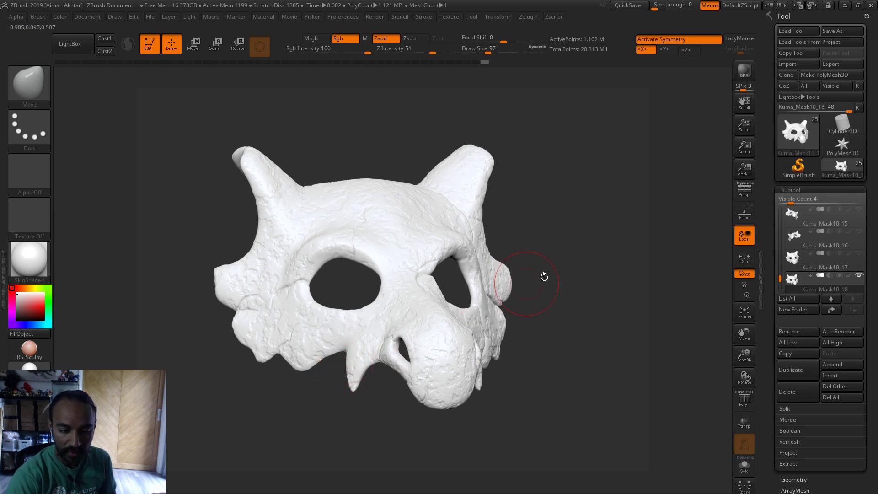
- Refine the inner edges of the eye sockets from several angles with the Move brush at Draw Size 90 and 108
{"action": "left_click_drag", "start_coordinate": [544, 277], "coordinate": [563, 257]}
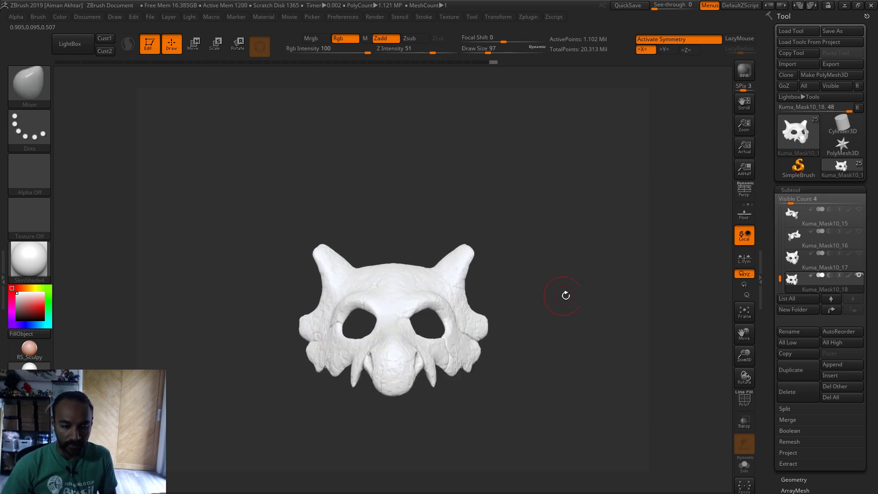
{"action": "left_click_drag", "start_coordinate": [566, 296], "coordinate": [591, 338], "text": "alt"}
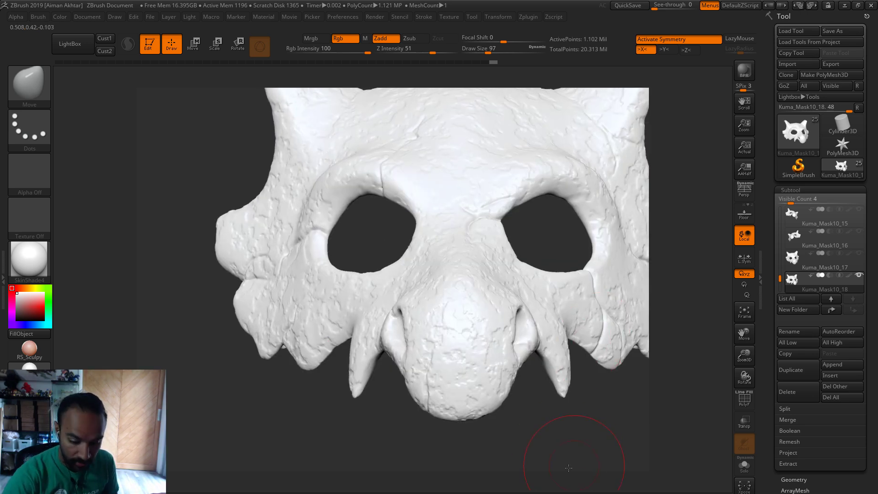
{"action": "left_click_drag", "start_coordinate": [568, 467], "coordinate": [539, 485], "text": "alt"}
{"action": "key", "text": "s"}
{"action": "mouse_move", "coordinate": [470, 255]}
{"action": "left_mouse_down"}
{"action": "mouse_move", "coordinate": [493, 237]}
{"action": "mouse_move", "coordinate": [483, 215]}
{"action": "mouse_move", "coordinate": [492, 242]}
{"action": "mouse_move", "coordinate": [683, 188]}
{"action": "mouse_move", "coordinate": [754, 199]}
{"action": "mouse_move", "coordinate": [684, 188]}
{"action": "mouse_move", "coordinate": [693, 180]}
{"action": "left_mouse_up"}
{"action": "key", "text": "s"}
{"action": "key", "text": "s"}
{"action": "key", "text": "s"}
{"action": "key", "text": "s"}
{"action": "left_click_drag", "start_coordinate": [451, 221], "coordinate": [444, 220]}
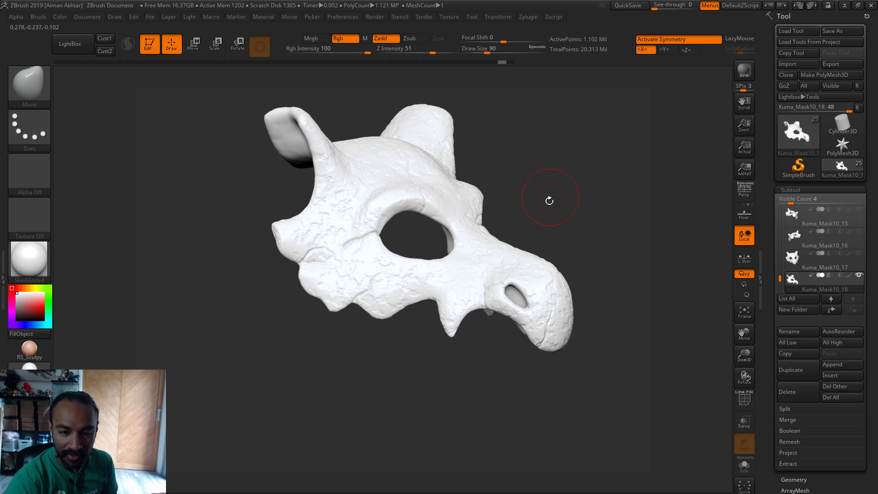
{"action": "left_click_drag", "start_coordinate": [549, 200], "coordinate": [514, 208]}
{"action": "key", "text": "s"}
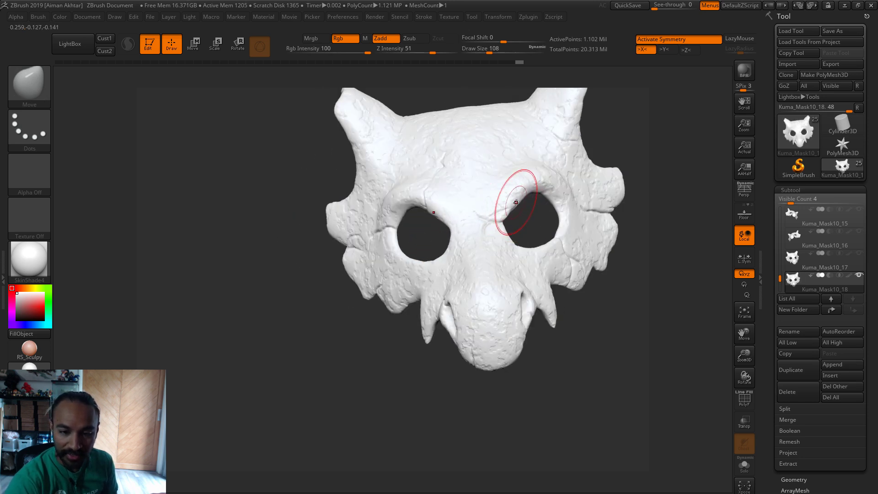
{"action": "mouse_move", "coordinate": [617, 192]}
{"action": "left_mouse_down"}
{"action": "mouse_move", "coordinate": [645, 204]}
{"action": "mouse_move", "coordinate": [625, 200]}
{"action": "mouse_move", "coordinate": [575, 220]}
{"action": "mouse_move", "coordinate": [608, 194]}
{"action": "left_mouse_up"}
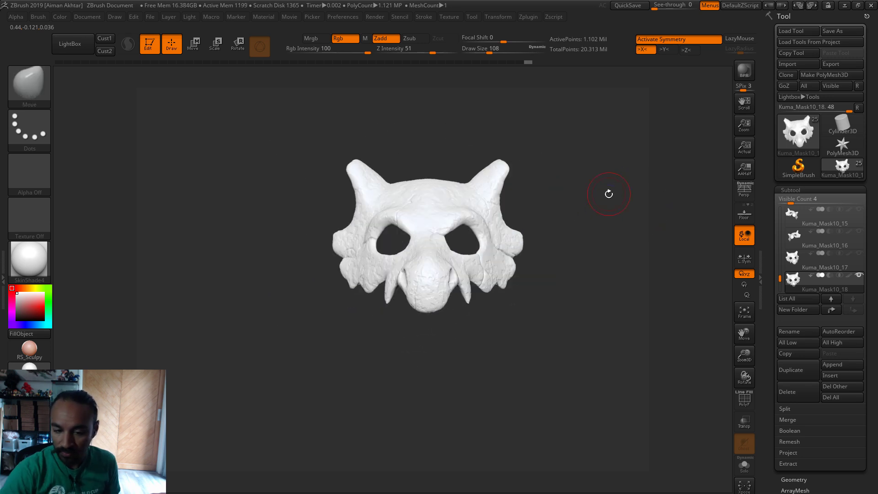
- Set the Move brush's Draw Size to 29 and adjust the area around the strap hole at the mask's rear side
{"action": "left_click_drag", "start_coordinate": [562, 392], "coordinate": [469, 410]}
{"action": "left_click_drag", "start_coordinate": [540, 405], "coordinate": [428, 373]}
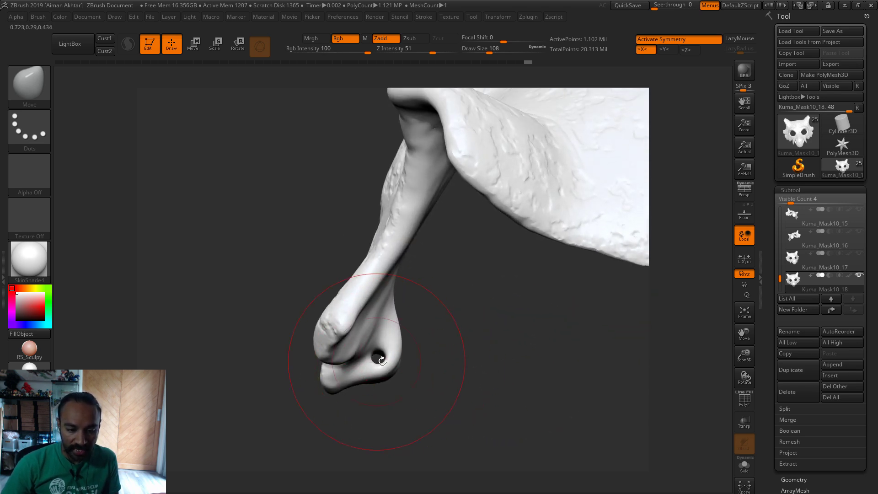
{"action": "key", "text": "s"}
{"action": "left_click_drag", "start_coordinate": [378, 361], "coordinate": [368, 363]}
{"action": "left_click_drag", "start_coordinate": [466, 359], "coordinate": [477, 371]}
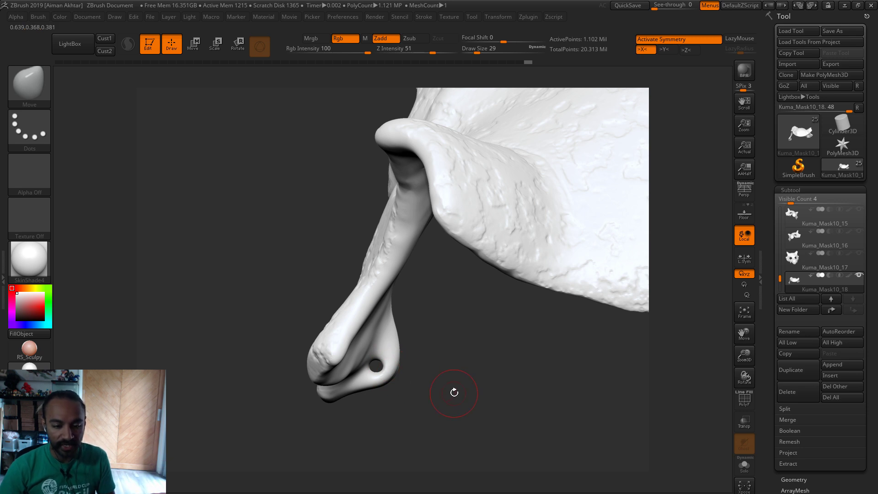
{"action": "left_click_drag", "start_coordinate": [454, 392], "coordinate": [411, 375]}
{"action": "mouse_move", "coordinate": [478, 400]}
{"action": "left_mouse_down", "text": "alt"}
{"action": "mouse_move", "coordinate": [464, 393]}
{"action": "mouse_move", "coordinate": [498, 249]}
{"action": "mouse_move", "coordinate": [429, 389]}
{"action": "left_mouse_up", "text": "alt"}
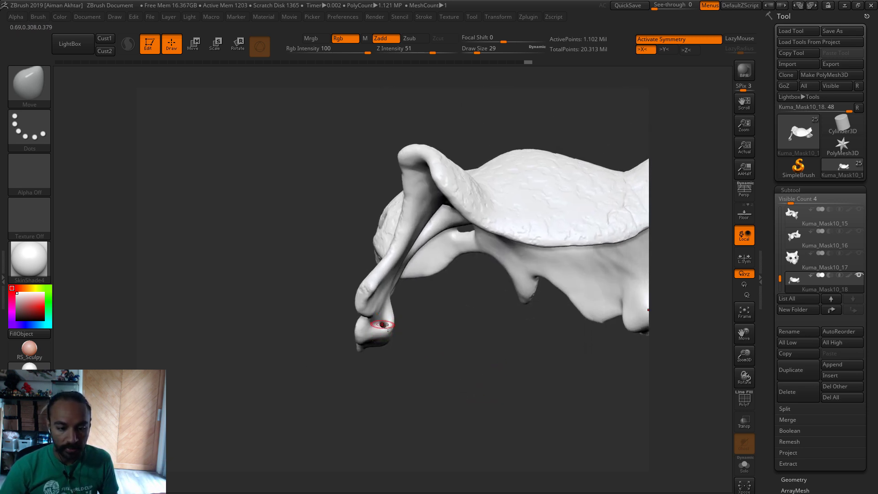
{"action": "left_click_drag", "start_coordinate": [382, 325], "coordinate": [405, 392]}
- Select the IMM Primitives brush's Insert Cylinder mesh and insert a cylinder over the strap holes symmetrically
{"action": "left_click", "coordinate": [33, 90]}
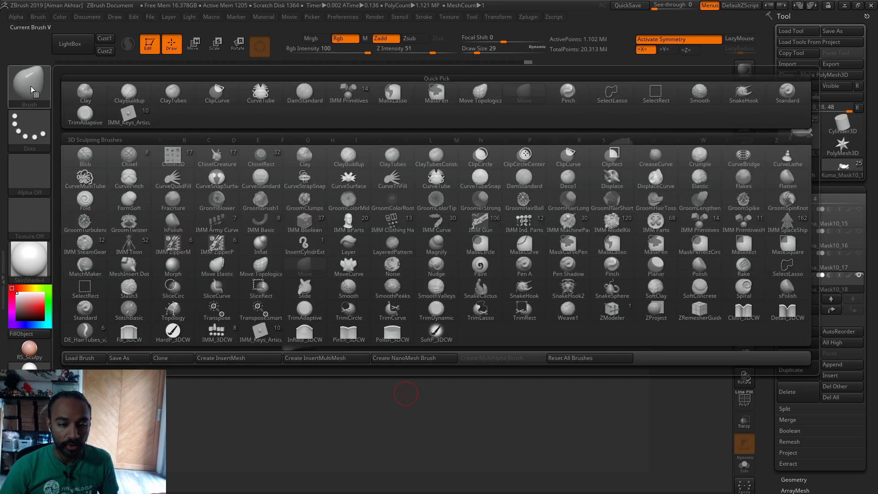
{"action": "left_click", "coordinate": [685, 221]}
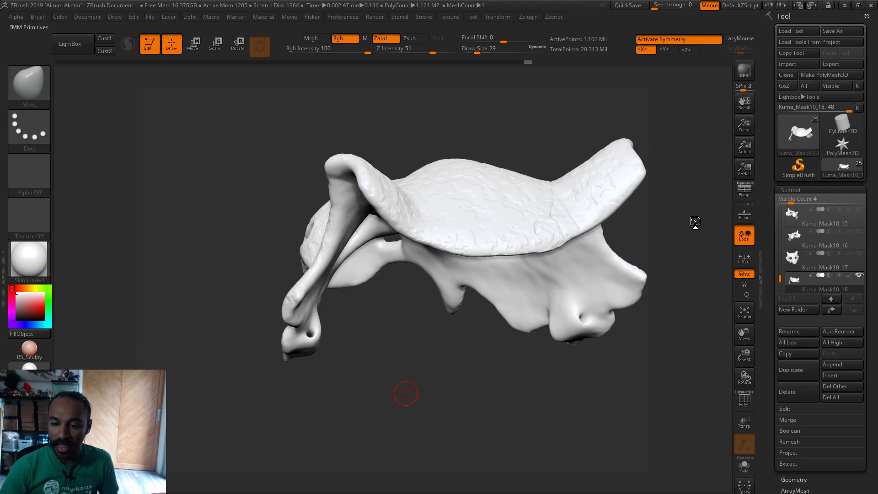
{"action": "left_click", "coordinate": [186, 78]}
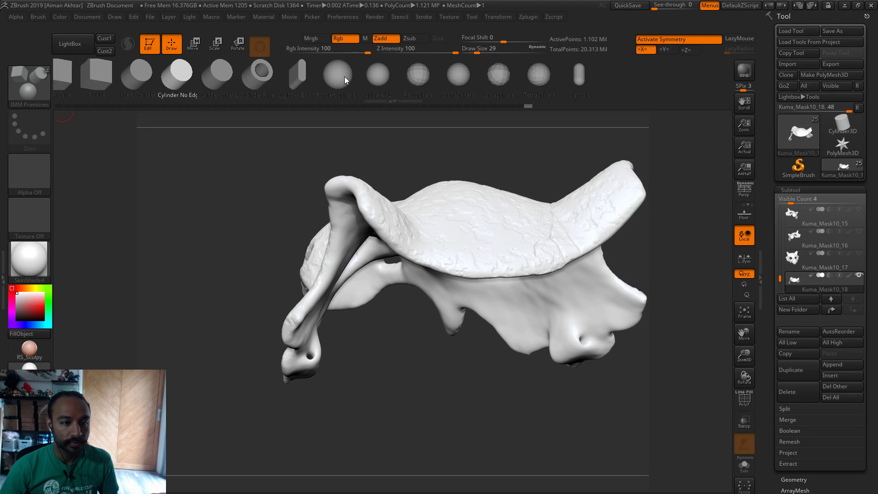
{"action": "left_click_drag", "start_coordinate": [370, 413], "coordinate": [321, 405]}
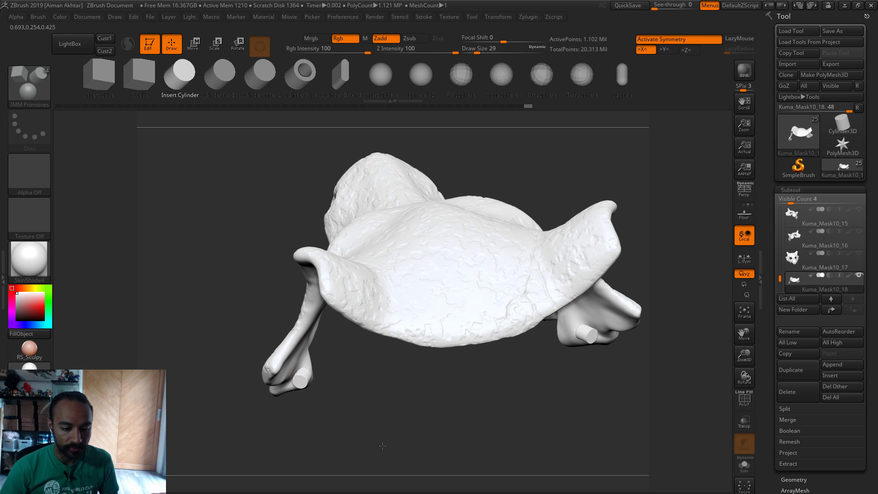
- Enter Rotate mode, swap the Gizmo 3D for the transpose line, and undo the cylinder insertion
{"action": "left_click_drag", "start_coordinate": [382, 446], "coordinate": [383, 443]}
{"action": "left_click_drag", "start_coordinate": [396, 370], "coordinate": [384, 315], "text": "shift"}
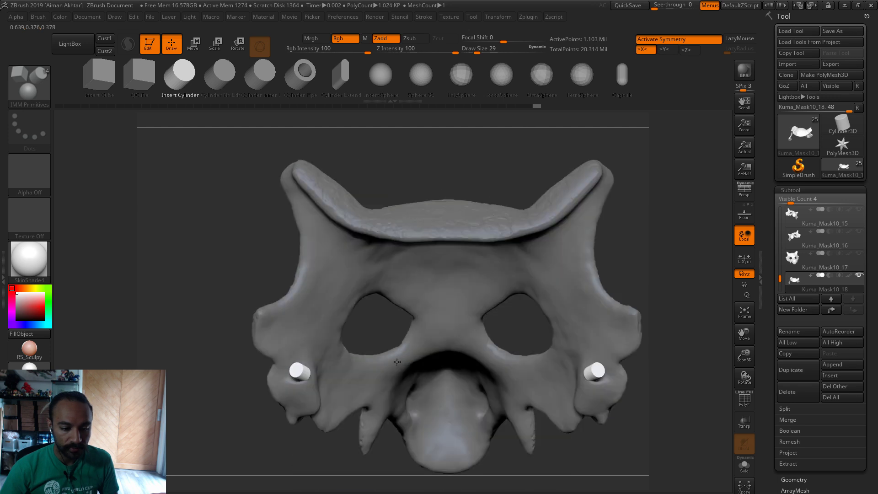
{"action": "left_click", "coordinate": [237, 44]}
{"action": "left_click_drag", "start_coordinate": [253, 227], "coordinate": [316, 217], "text": "alt"}
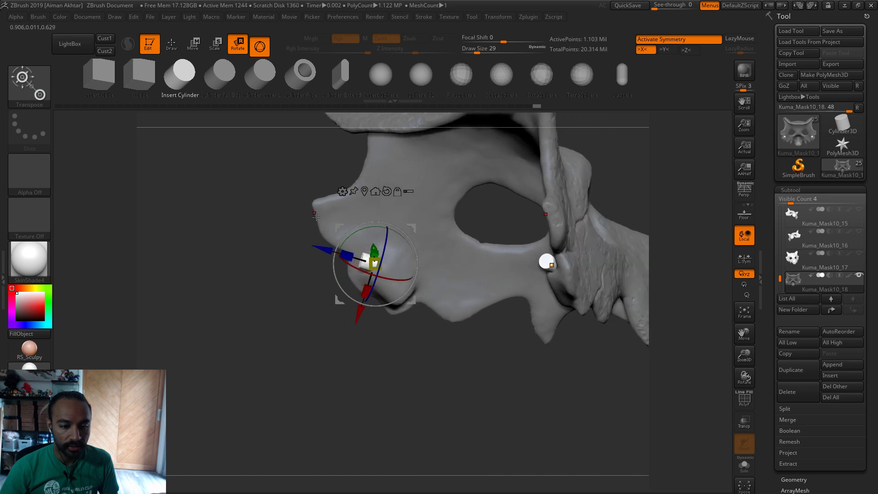
{"action": "key", "text": "ctrl+z"}
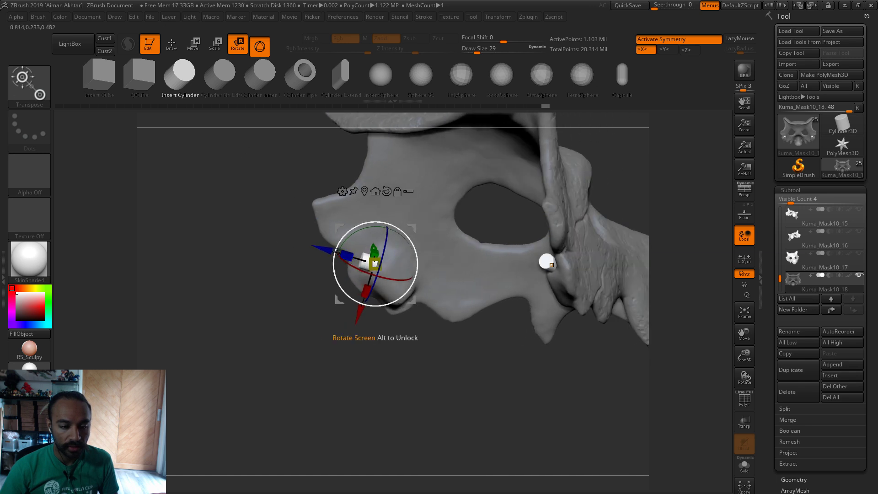
{"action": "left_click", "coordinate": [263, 48]}
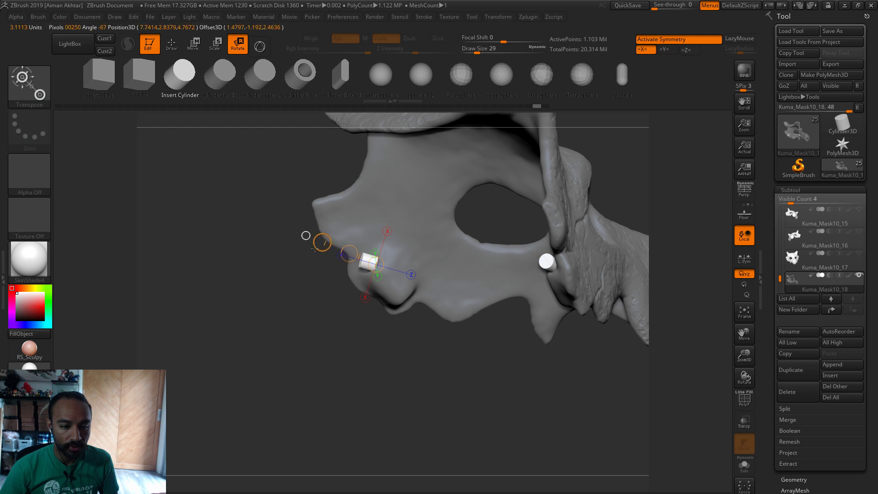
{"action": "key", "text": "ctrl+z"}
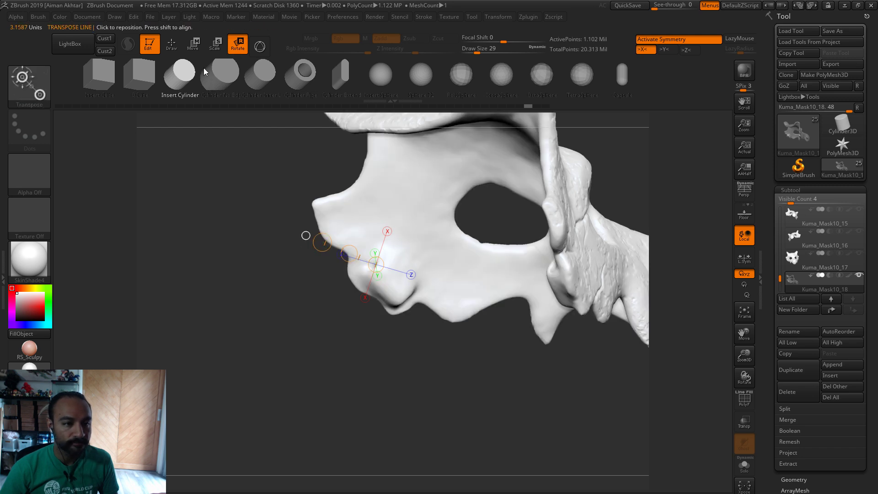
- Insert a cylinder symmetrically at the strap holes and move the pair out behind the mask with the transpose line
{"action": "key", "text": "q"}
{"action": "mouse_move", "coordinate": [347, 379]}
{"action": "left_mouse_down"}
{"action": "mouse_move", "coordinate": [436, 377]}
{"action": "mouse_move", "coordinate": [406, 399]}
{"action": "mouse_move", "coordinate": [383, 275]}
{"action": "left_mouse_up"}
{"action": "mouse_move", "coordinate": [421, 317]}
{"action": "left_mouse_down"}
{"action": "mouse_move", "coordinate": [393, 224]}
{"action": "mouse_move", "coordinate": [261, 206]}
{"action": "left_mouse_up"}
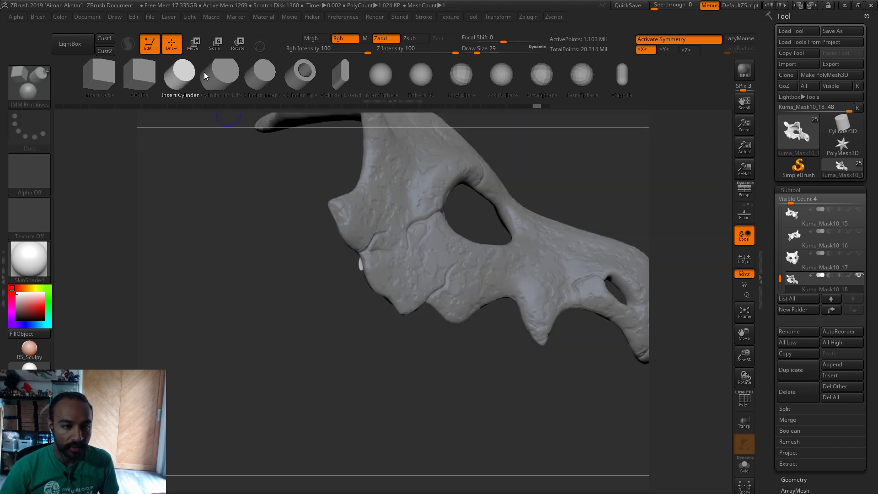
{"action": "left_click", "coordinate": [194, 44]}
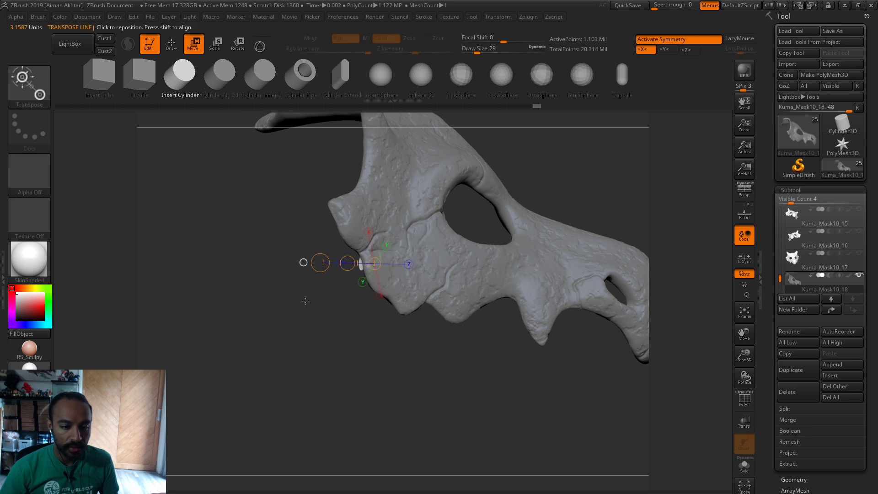
{"action": "left_click_drag", "start_coordinate": [305, 301], "coordinate": [321, 225]}
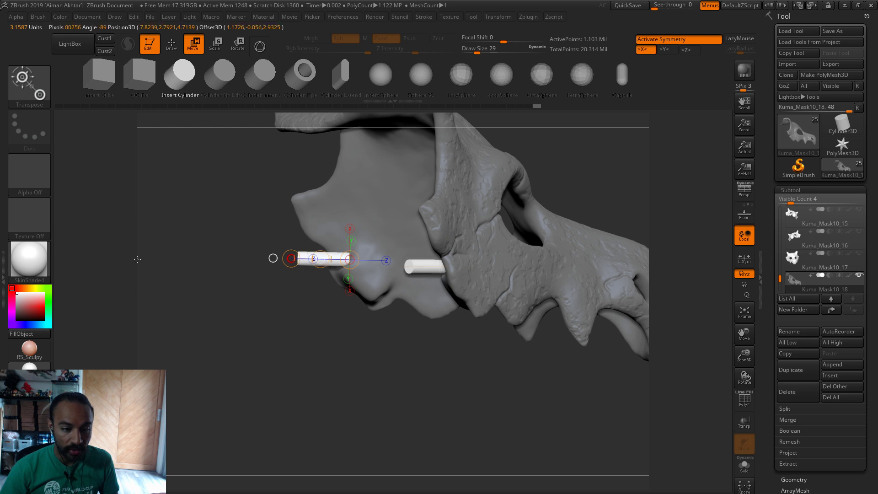
- Scale the inserted strap-hole cylinders down with the transpose line
{"action": "left_click", "coordinate": [222, 44]}
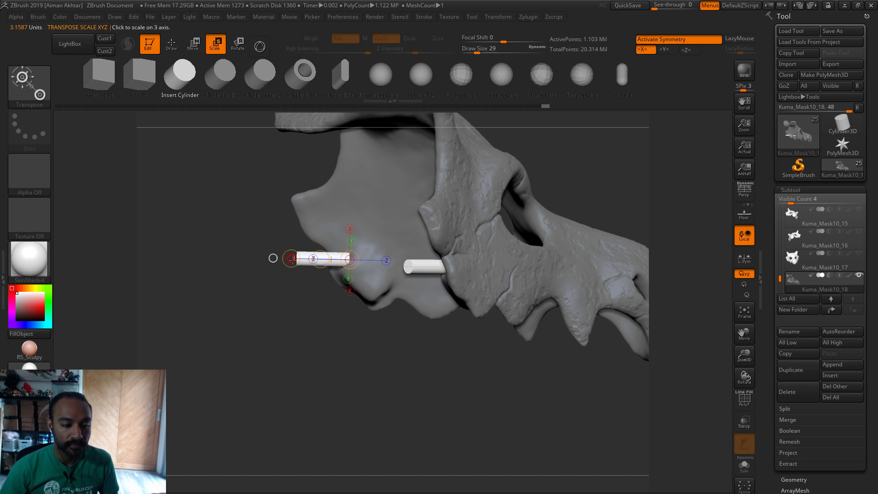
{"action": "left_click_drag", "start_coordinate": [292, 259], "coordinate": [298, 259]}
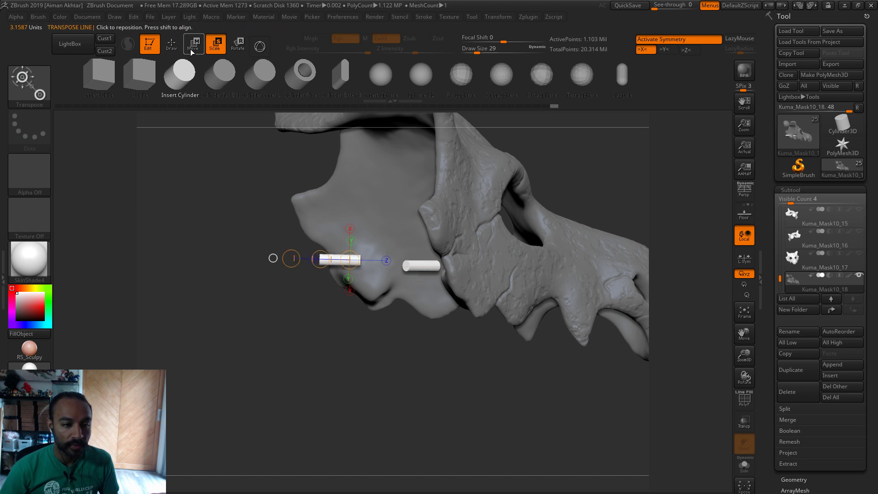
{"action": "left_click", "coordinate": [291, 258]}
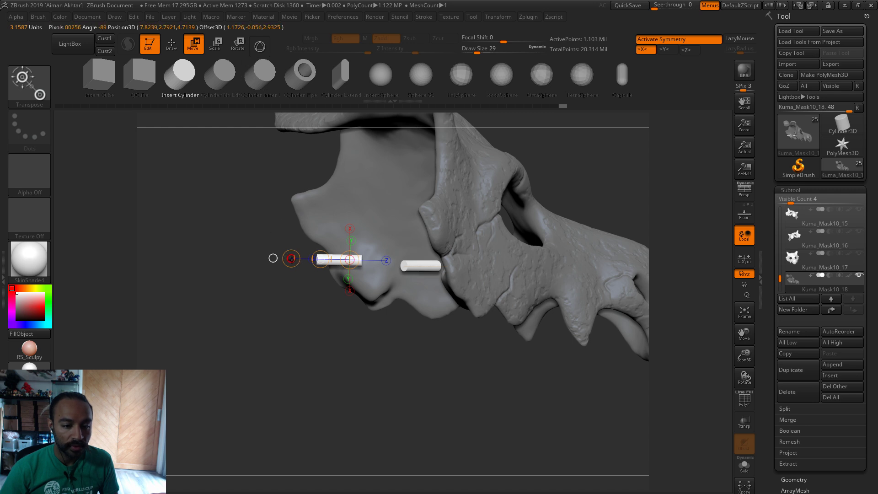
- Rotate the cylinders to a steep angle and move them into the strap-hole loops on the mask's inner sides
{"action": "left_click_drag", "start_coordinate": [355, 362], "coordinate": [382, 339]}
{"action": "left_click", "coordinate": [238, 45]}
{"action": "left_click_drag", "start_coordinate": [304, 386], "coordinate": [275, 398]}
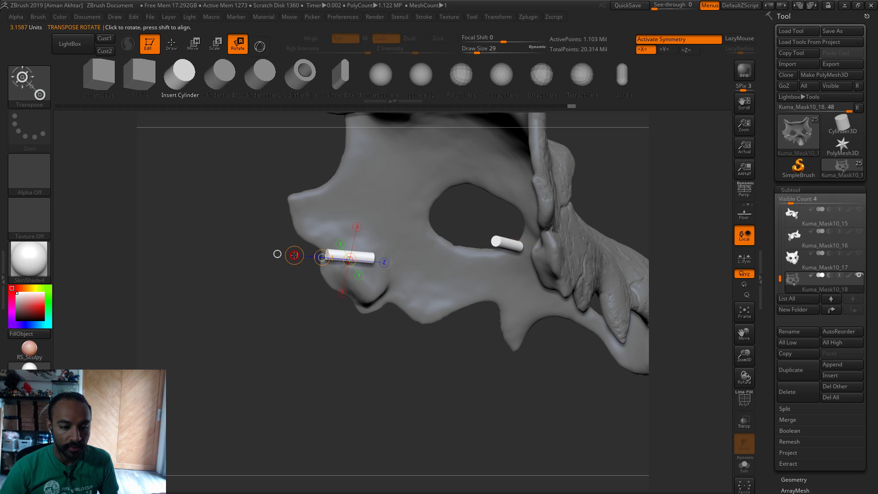
{"action": "left_click_drag", "start_coordinate": [293, 255], "coordinate": [298, 181]}
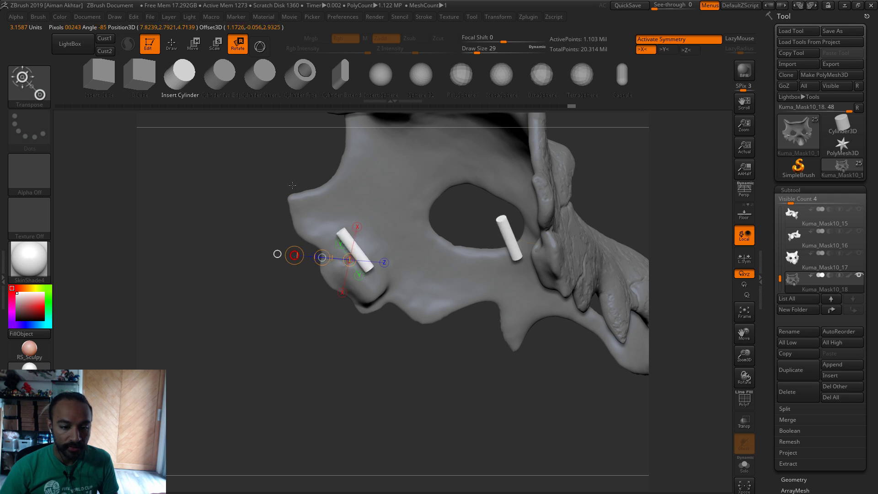
{"action": "left_click_drag", "start_coordinate": [419, 388], "coordinate": [448, 335]}
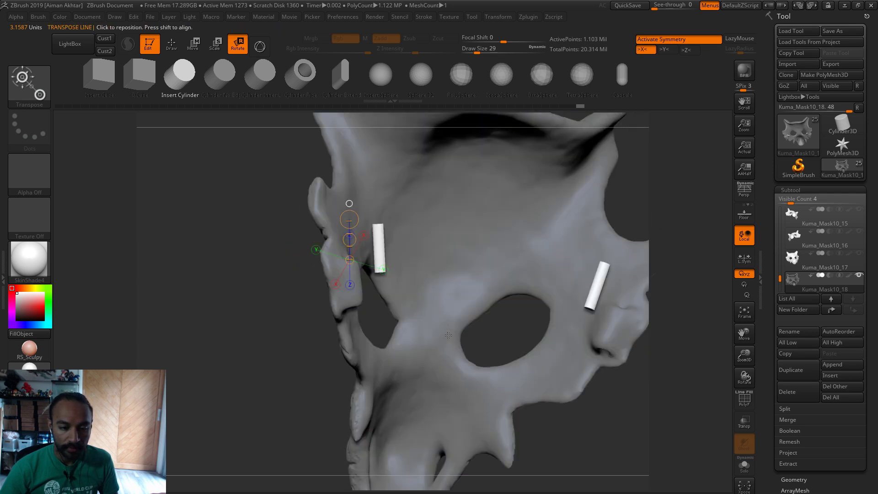
{"action": "mouse_move", "coordinate": [374, 248]}
{"action": "left_mouse_down"}
{"action": "mouse_move", "coordinate": [455, 250]}
{"action": "mouse_move", "coordinate": [396, 284]}
{"action": "left_mouse_up"}
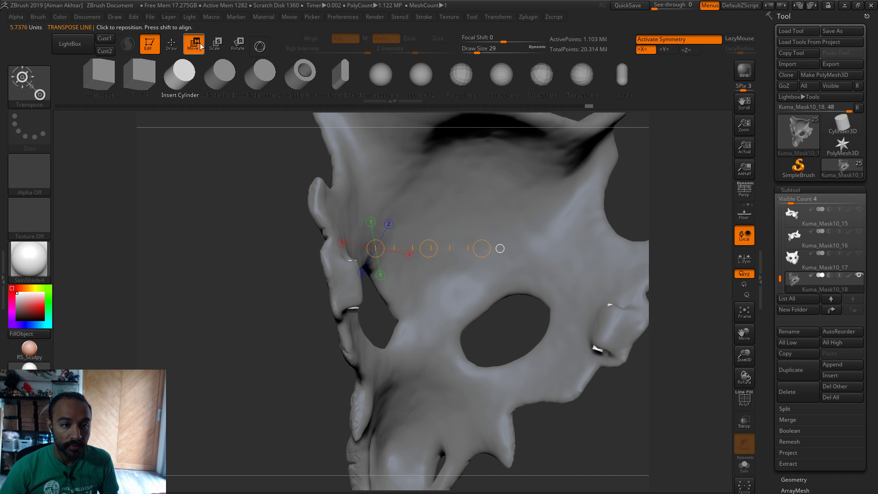
- Split the cylinders from the mask into their own subtool, select Kuma_Mask10_19 and isolate it
{"action": "left_click", "coordinate": [795, 408]}
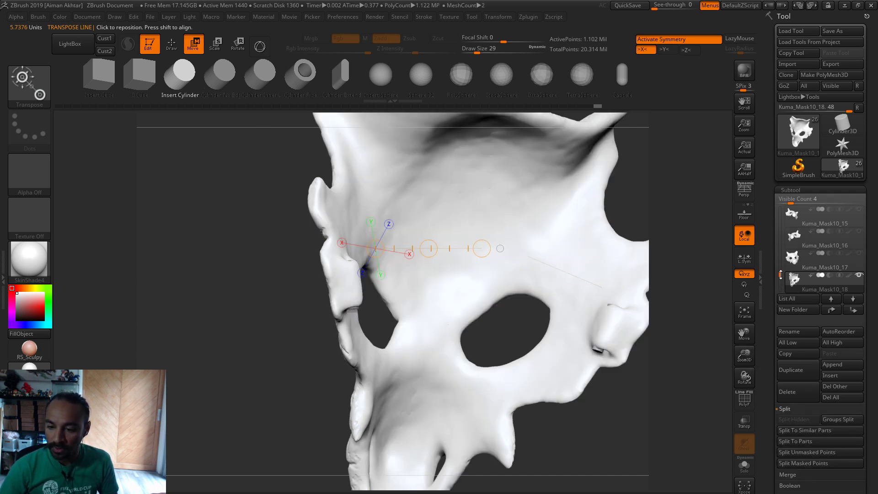
{"action": "left_click_drag", "start_coordinate": [779, 279], "coordinate": [779, 284]}
{"action": "left_click", "coordinate": [785, 245]}
{"action": "left_click", "coordinate": [743, 464]}
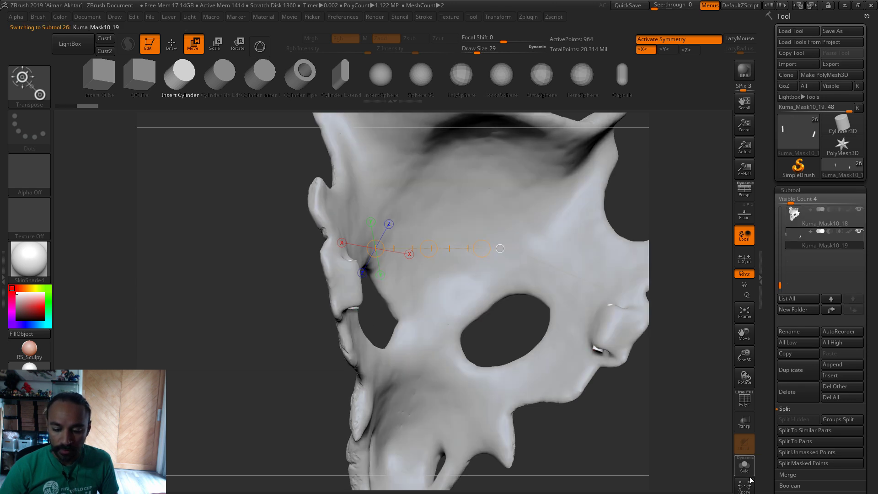
- Place a transpose line from a cylinder's end cap, stretch the cylinders lengthwise, and show the mask again
{"action": "right_click_drag", "start_coordinate": [483, 454], "coordinate": [380, 351], "text": "ctrl"}
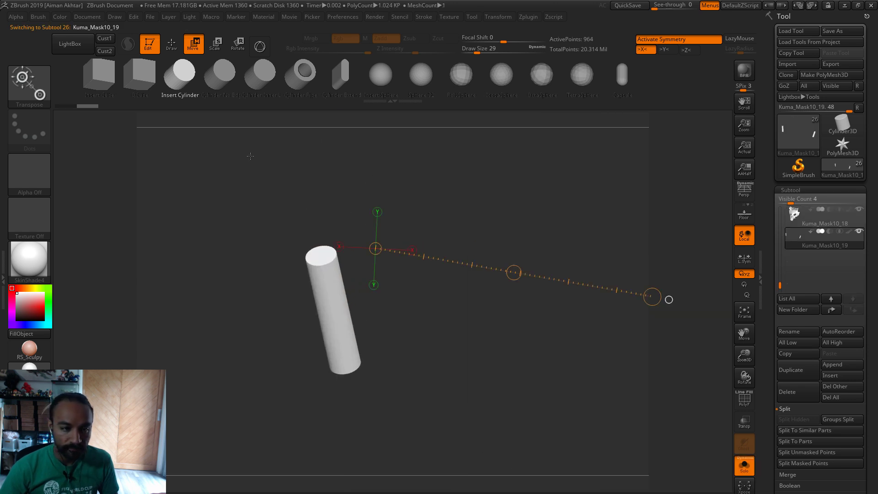
{"action": "left_click", "coordinate": [320, 254]}
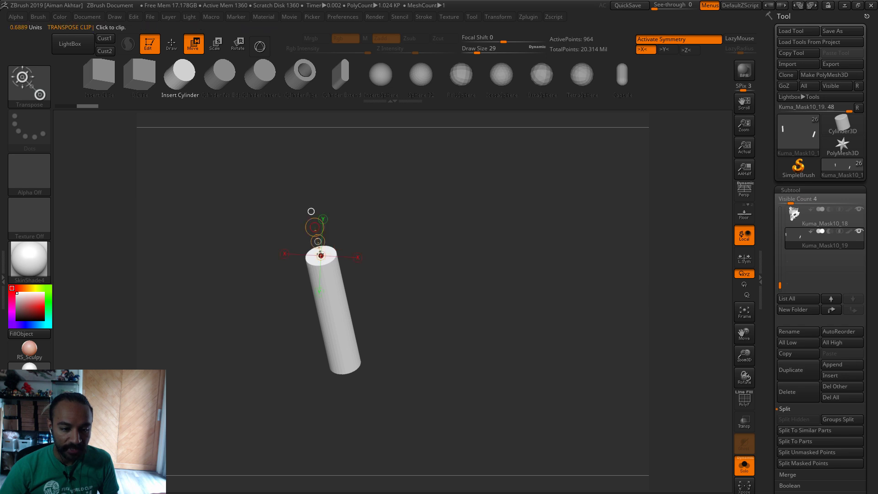
{"action": "left_click_drag", "start_coordinate": [455, 271], "coordinate": [467, 285]}
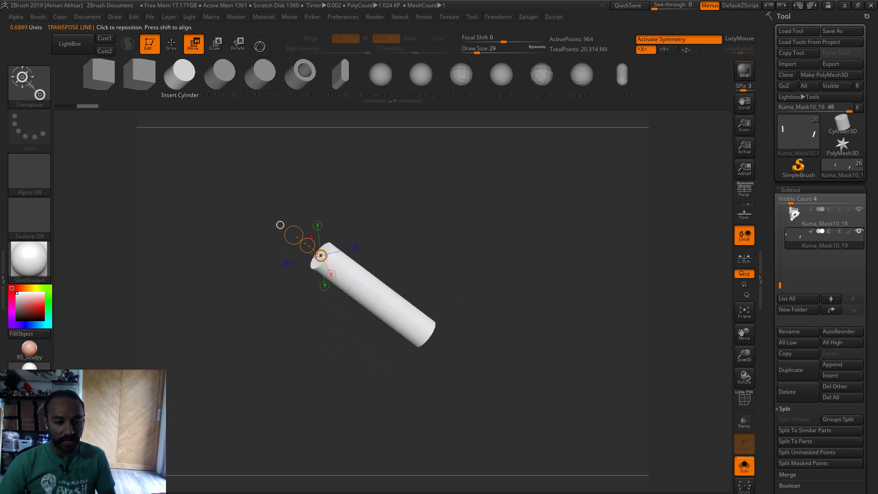
{"action": "mouse_move", "coordinate": [505, 246]}
{"action": "left_mouse_down"}
{"action": "mouse_move", "coordinate": [490, 247]}
{"action": "mouse_move", "coordinate": [498, 254]}
{"action": "left_mouse_up"}
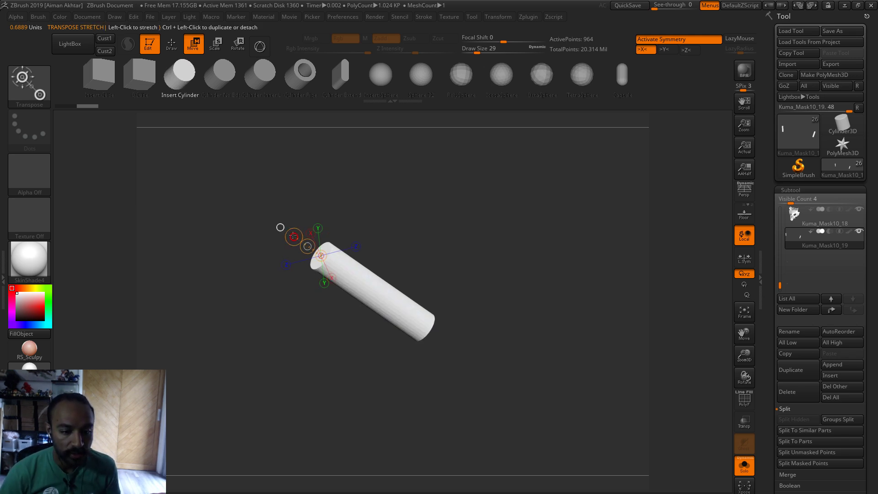
{"action": "mouse_move", "coordinate": [293, 238]}
{"action": "left_mouse_down"}
{"action": "mouse_move", "coordinate": [253, 208]}
{"action": "mouse_move", "coordinate": [262, 200]}
{"action": "mouse_move", "coordinate": [290, 233]}
{"action": "left_mouse_up"}
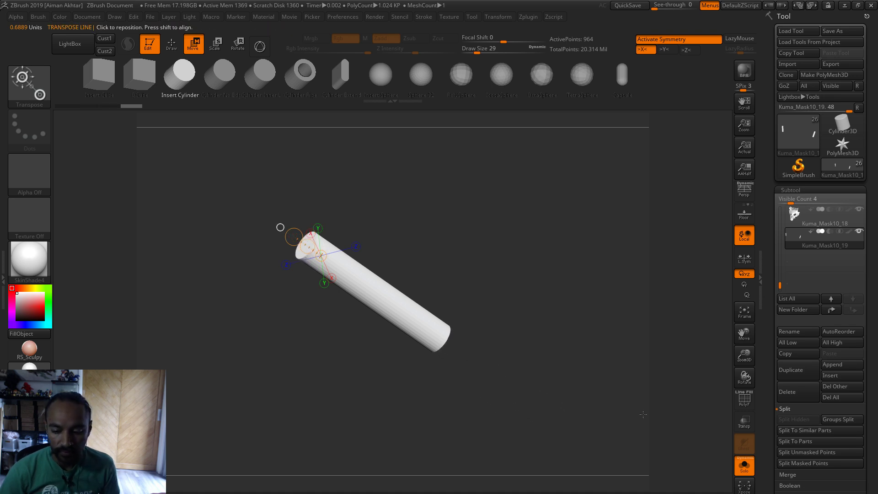
{"action": "left_click", "coordinate": [738, 473]}
- Shift the cylinders sideways within the strap-hole loops using the transpose line's Move mode
{"action": "left_click_drag", "start_coordinate": [378, 413], "coordinate": [364, 407]}
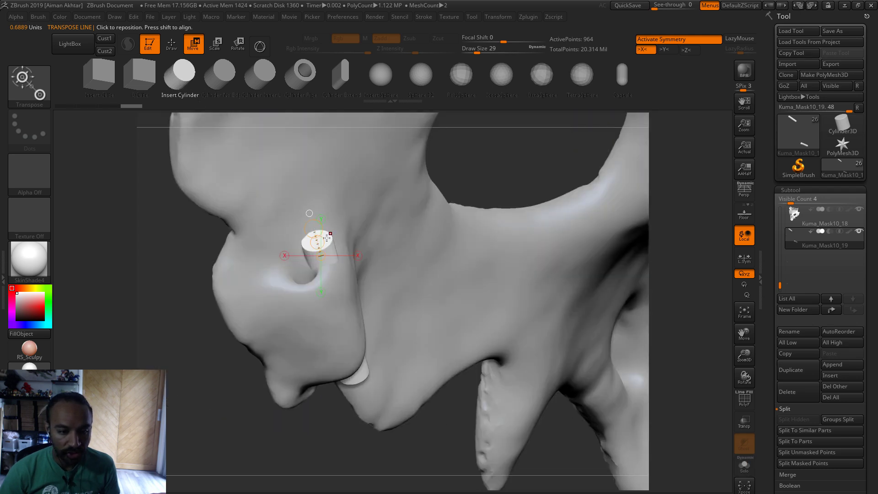
{"action": "left_click_drag", "start_coordinate": [338, 292], "coordinate": [414, 215], "text": "shift"}
{"action": "left_click_drag", "start_coordinate": [375, 253], "coordinate": [360, 267]}
{"action": "left_click_drag", "start_coordinate": [366, 445], "coordinate": [351, 447]}
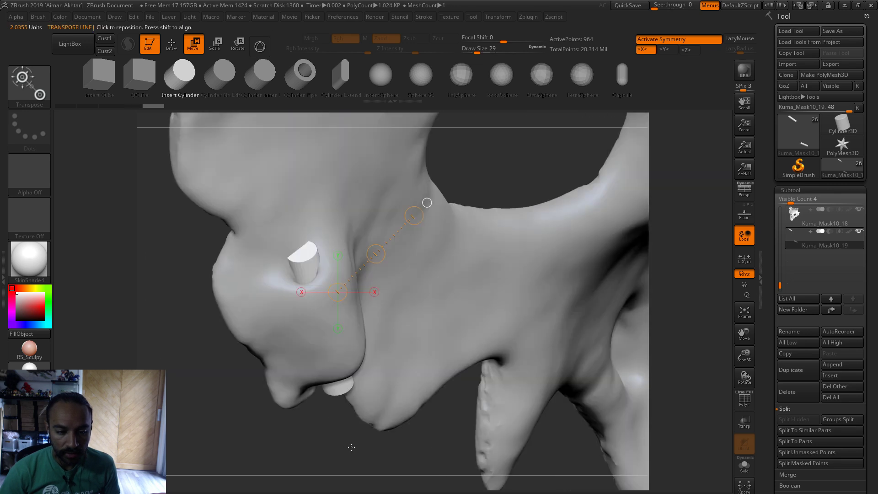
- Redraw the transpose line across the strap loop and adjust the cylinders' position and tilt through it
{"action": "left_click_drag", "start_coordinate": [319, 339], "coordinate": [344, 367]}
{"action": "left_click_drag", "start_coordinate": [335, 307], "coordinate": [435, 265]}
{"action": "right_click_drag", "start_coordinate": [359, 410], "coordinate": [324, 391]}
{"action": "left_click_drag", "start_coordinate": [340, 350], "coordinate": [378, 330]}
{"action": "key", "text": "r"}
{"action": "key", "text": "w"}
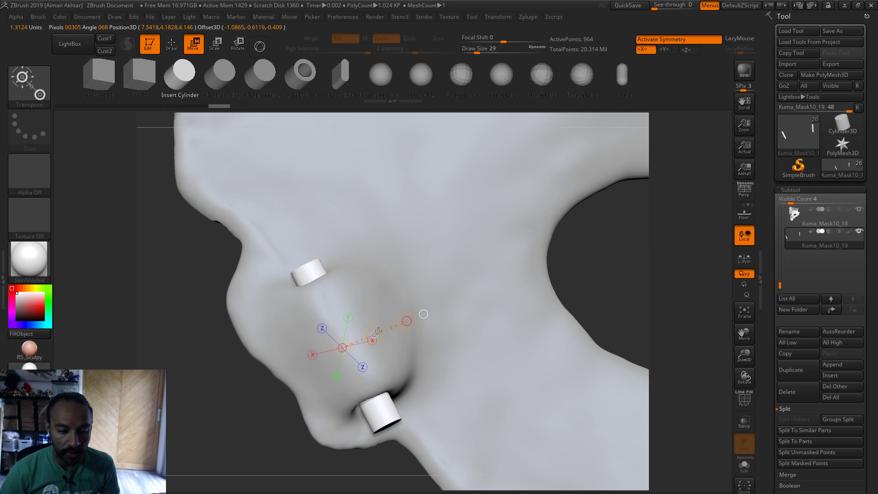
- Fine-tune the cylinders' angle and placement so they run through both ends of the strap loops
{"action": "right_click_drag", "start_coordinate": [378, 358], "coordinate": [409, 315]}
{"action": "left_click_drag", "start_coordinate": [335, 322], "coordinate": [427, 283]}
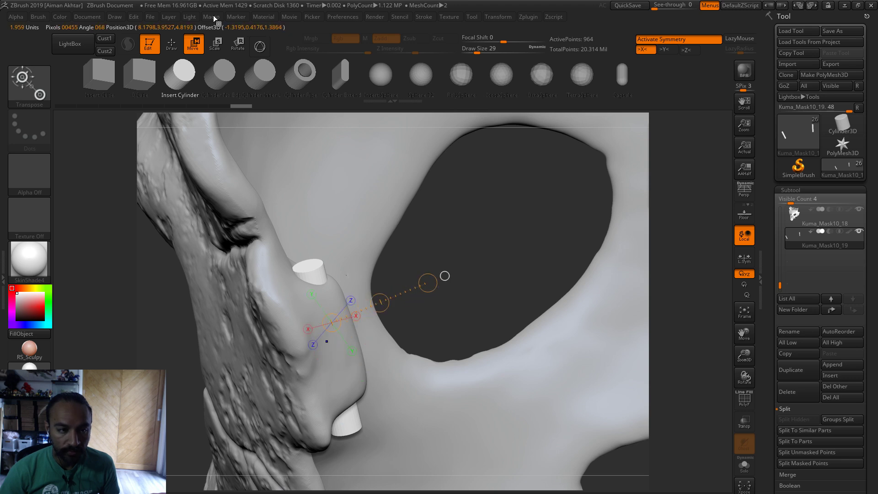
{"action": "key", "text": "r"}
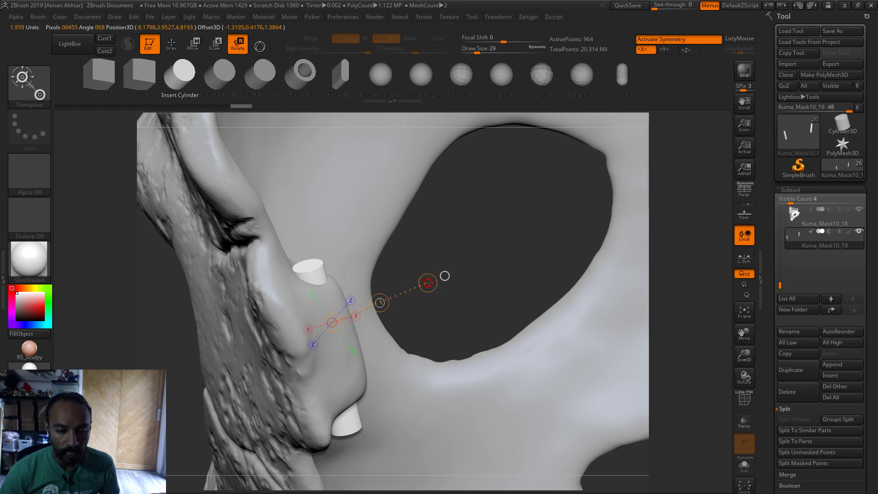
{"action": "left_click", "coordinate": [197, 49]}
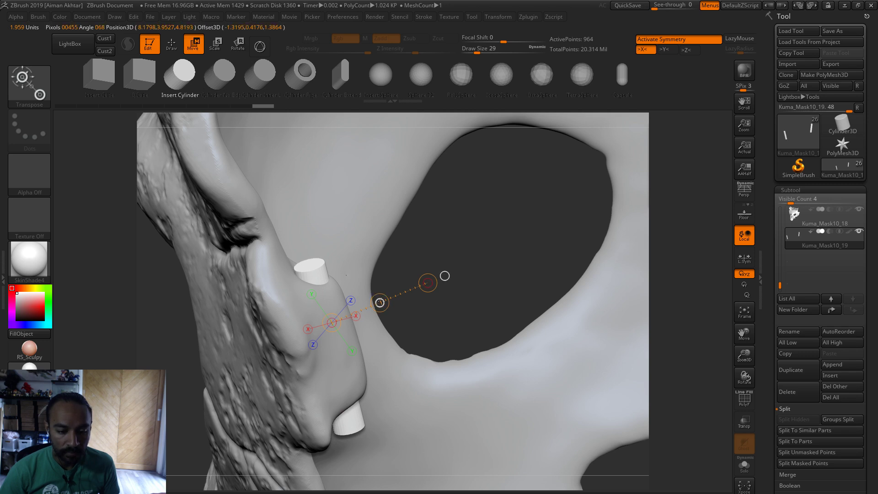
{"action": "left_click_drag", "start_coordinate": [462, 254], "coordinate": [414, 321]}
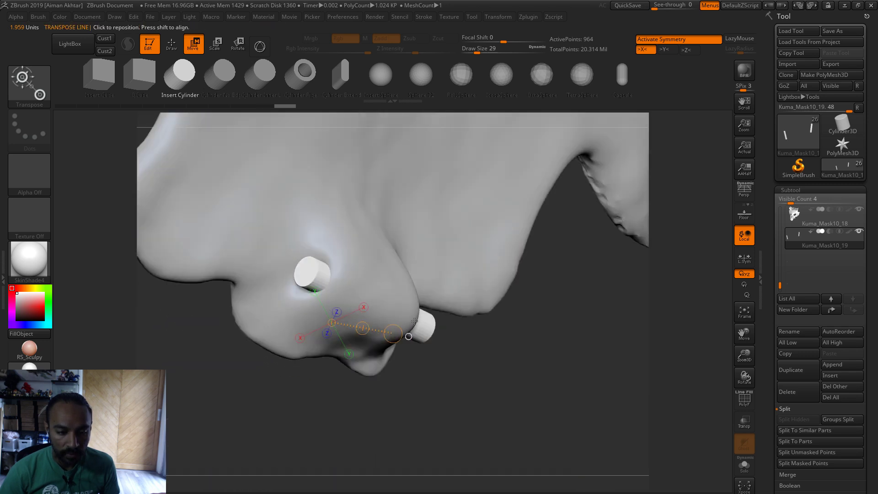
{"action": "right_click_drag", "start_coordinate": [414, 322], "coordinate": [273, 431]}
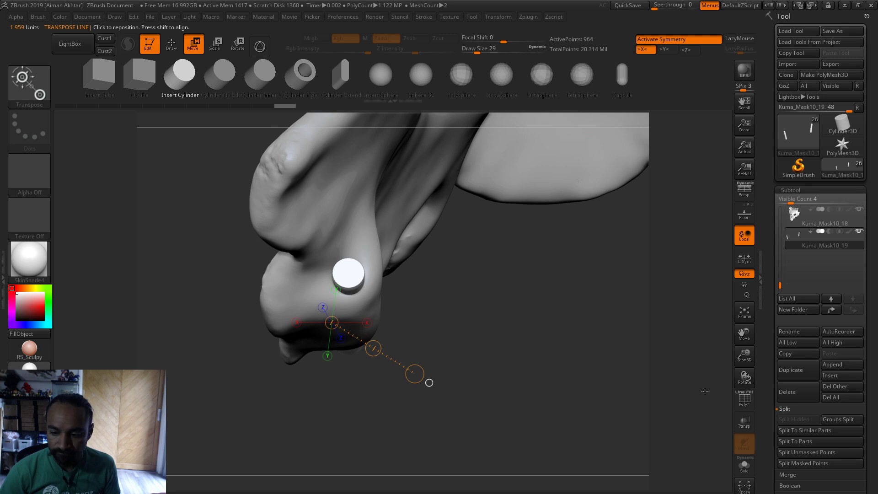
- Open the Deformation settings for the cylinder subtool Kuma_Mask10_19
{"action": "scroll", "coordinate": [869, 472], "scroll_direction": "down", "scroll_amount": 5}
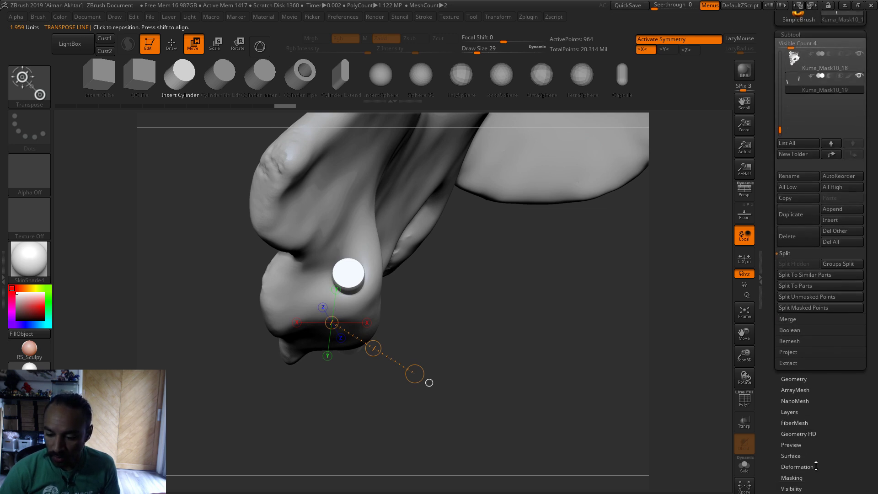
{"action": "left_click", "coordinate": [797, 467]}
{"action": "scroll", "coordinate": [792, 79], "scroll_direction": "up", "scroll_amount": 2}
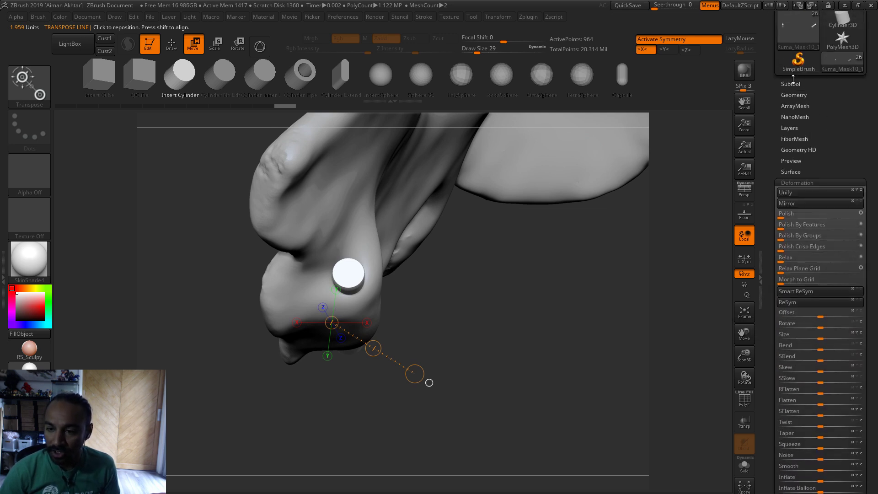
{"action": "left_click", "coordinate": [791, 83]}
{"action": "left_click", "coordinate": [827, 115]}
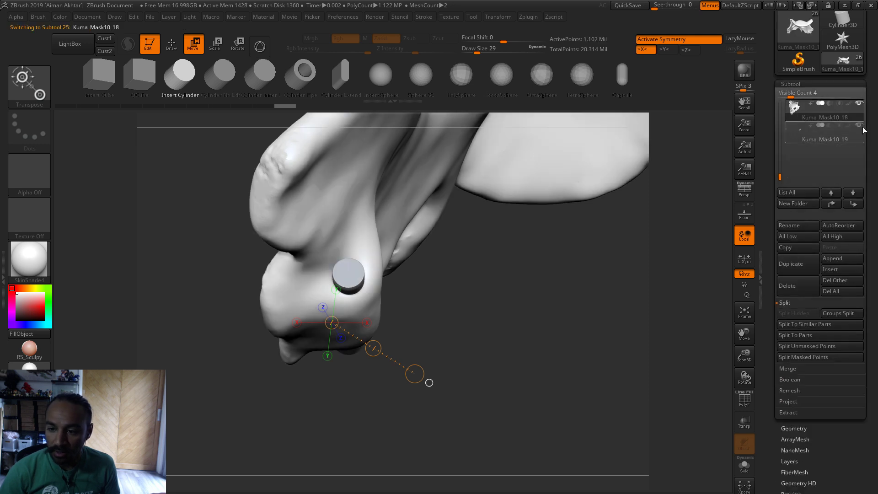
{"action": "mouse_move", "coordinate": [861, 128]}
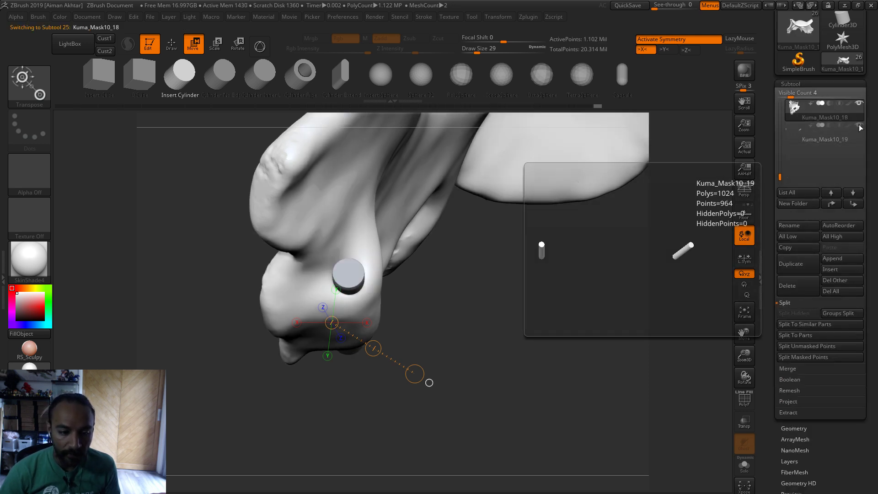
{"action": "left_click_drag", "start_coordinate": [812, 434], "coordinate": [812, 409]}
{"action": "left_click", "coordinate": [816, 489]}
{"action": "scroll", "coordinate": [847, 196], "scroll_direction": "up", "scroll_amount": 5}
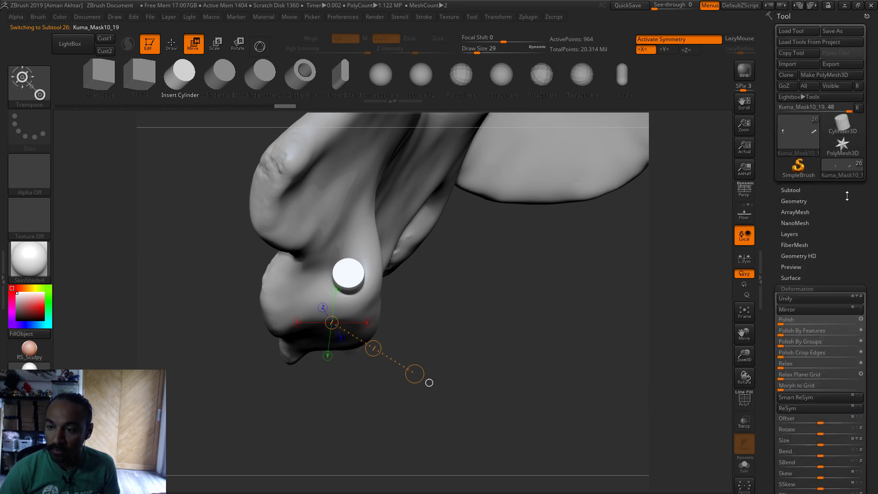
- Save the tool as CuboneKuma2 in the Cubone folder
{"action": "left_click", "coordinate": [840, 31]}
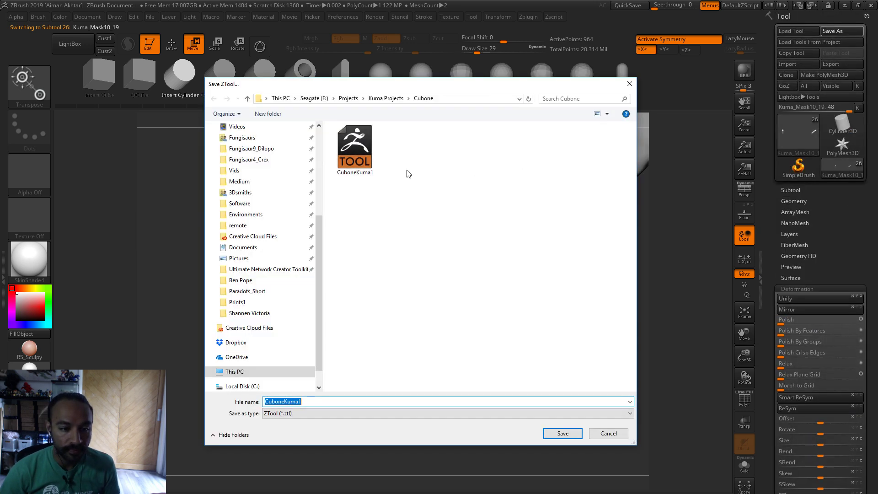
{"action": "left_click", "coordinate": [345, 402]}
{"action": "left_click", "coordinate": [349, 402]}
{"action": "key", "text": "BackSpace"}
{"action": "type", "text": "2"}
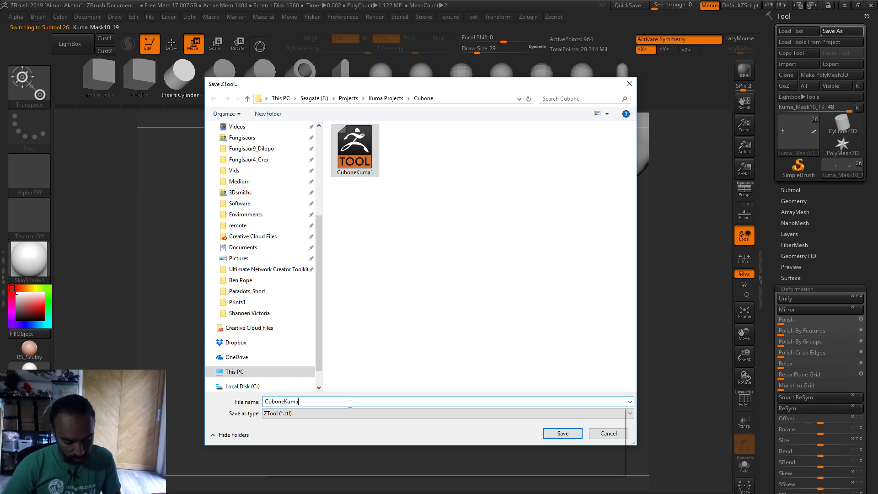
{"action": "key", "text": "Return"}
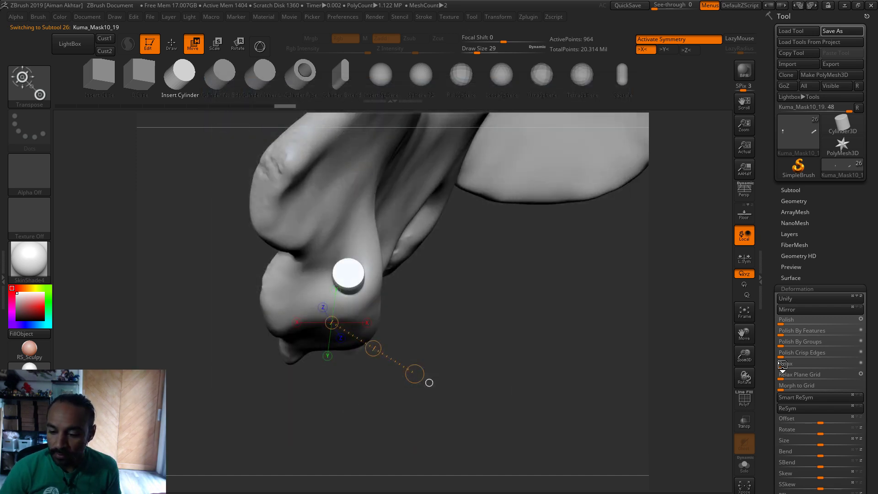
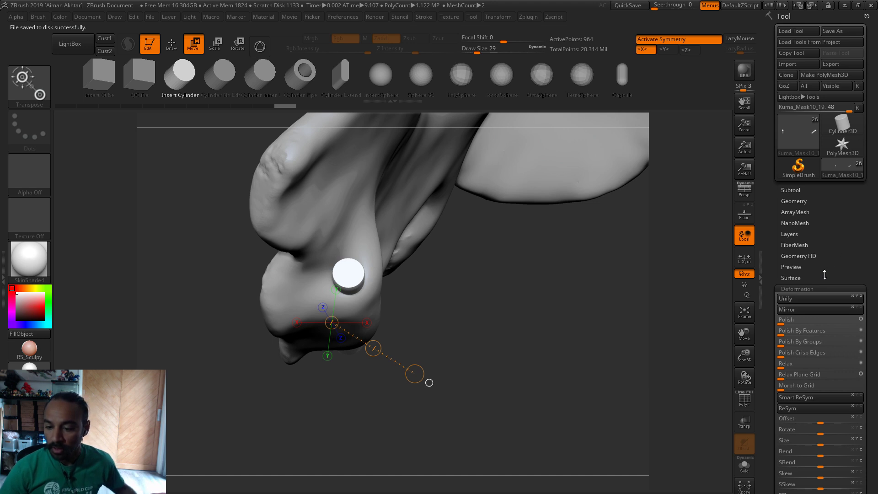
- Inflate the strap-hole cylinders slightly to make them thicker
{"action": "scroll", "coordinate": [824, 274], "scroll_direction": "down", "scroll_amount": 2}
{"action": "scroll", "coordinate": [867, 433], "scroll_direction": "down", "scroll_amount": 2}
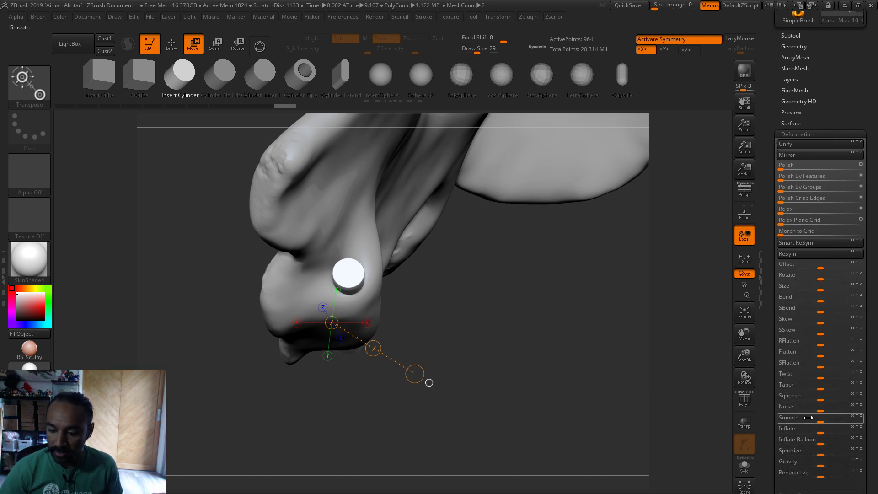
{"action": "left_click_drag", "start_coordinate": [820, 431], "coordinate": [823, 431]}
{"action": "left_click_drag", "start_coordinate": [616, 397], "coordinate": [599, 381]}
- Convert the cylinder subtool to a DynaMesh at resolution 784 and inspect its wireframe
{"action": "left_click_drag", "start_coordinate": [833, 72], "coordinate": [832, 123]}
{"action": "left_click", "coordinate": [794, 98]}
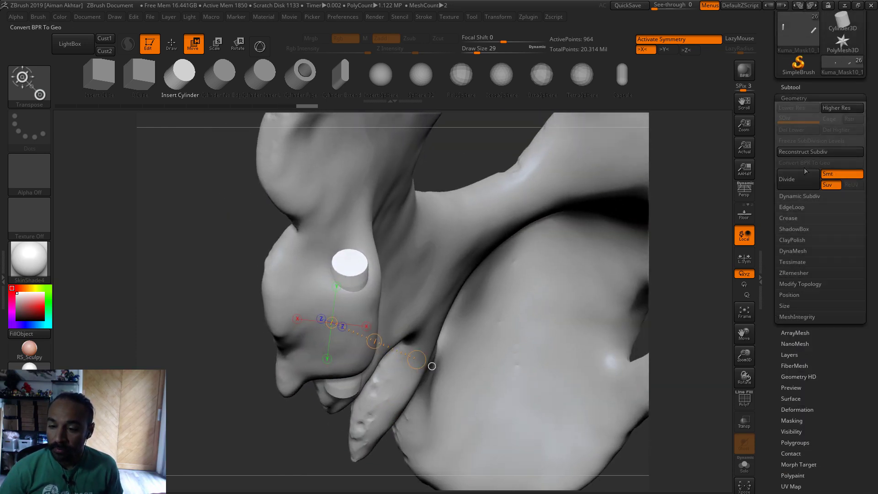
{"action": "left_click", "coordinate": [790, 86]}
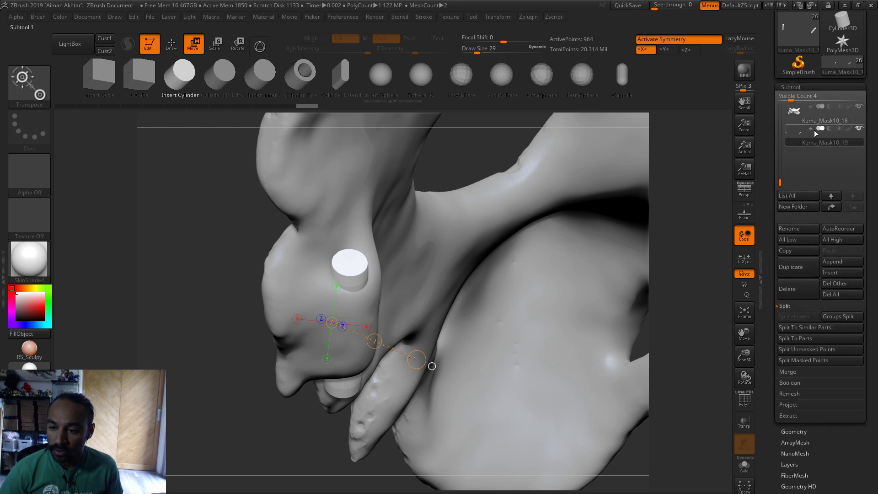
{"action": "left_click", "coordinate": [797, 429]}
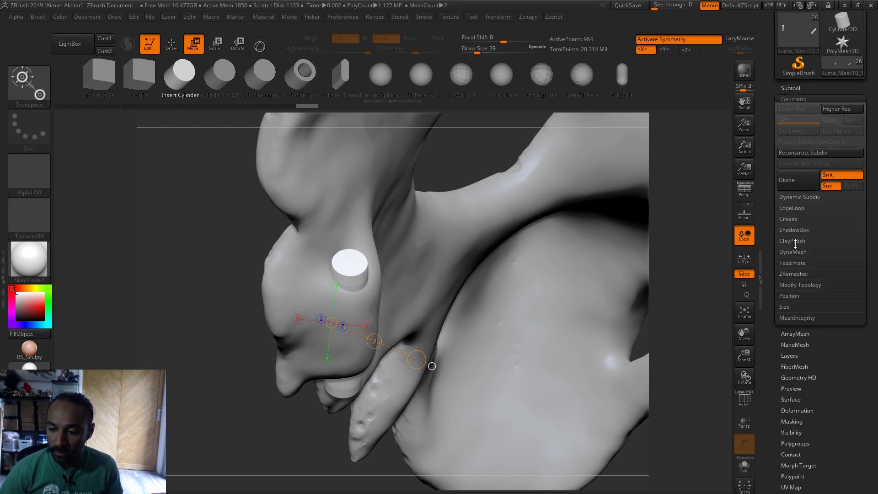
{"action": "left_click", "coordinate": [796, 271]}
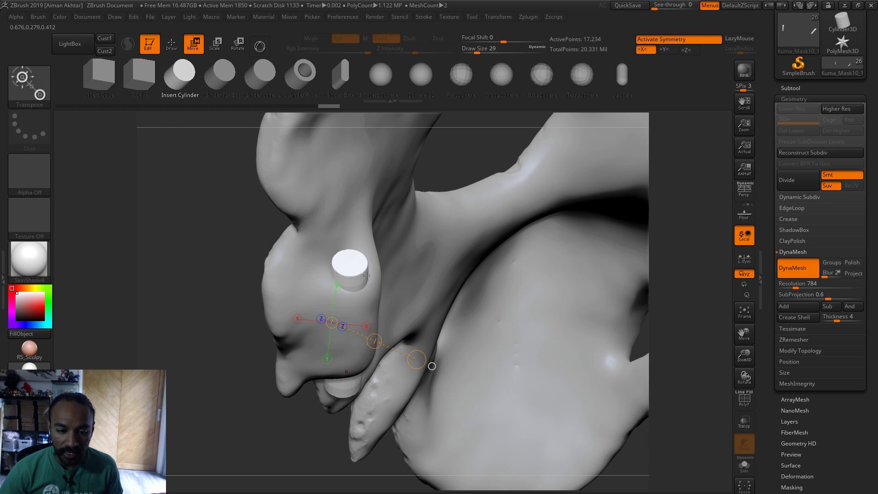
{"action": "left_click", "coordinate": [746, 402]}
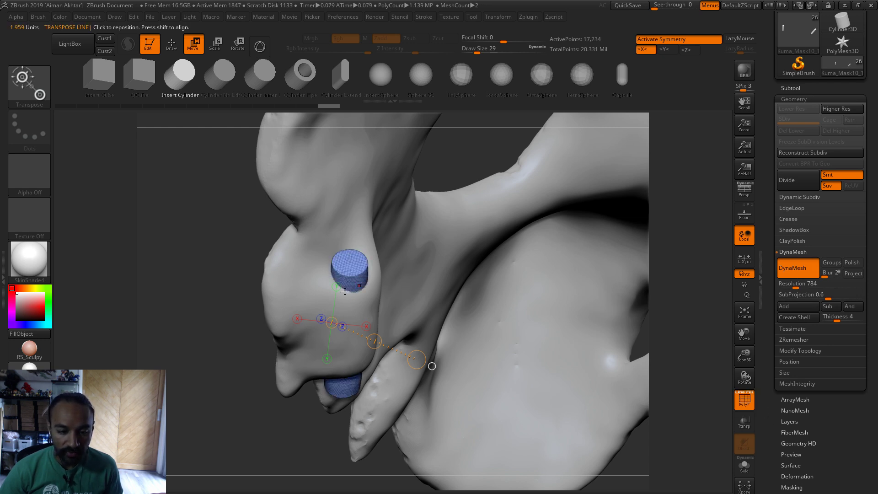
{"action": "left_click", "coordinate": [742, 406]}
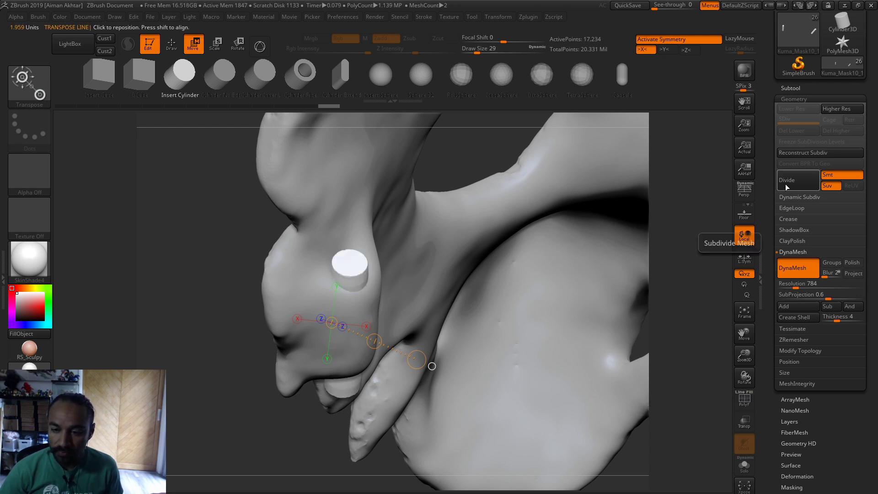
- Set the cylinder subtool Kuma_Mask10_19 to boolean subtraction and duplicate it as a spare copy
{"action": "left_click", "coordinate": [790, 88]}
{"action": "left_click", "coordinate": [829, 130]}
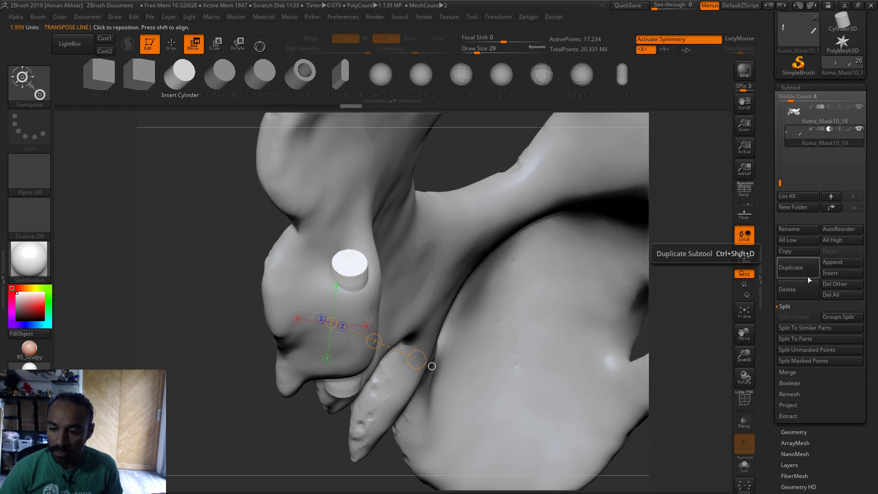
{"action": "left_click", "coordinate": [791, 267]}
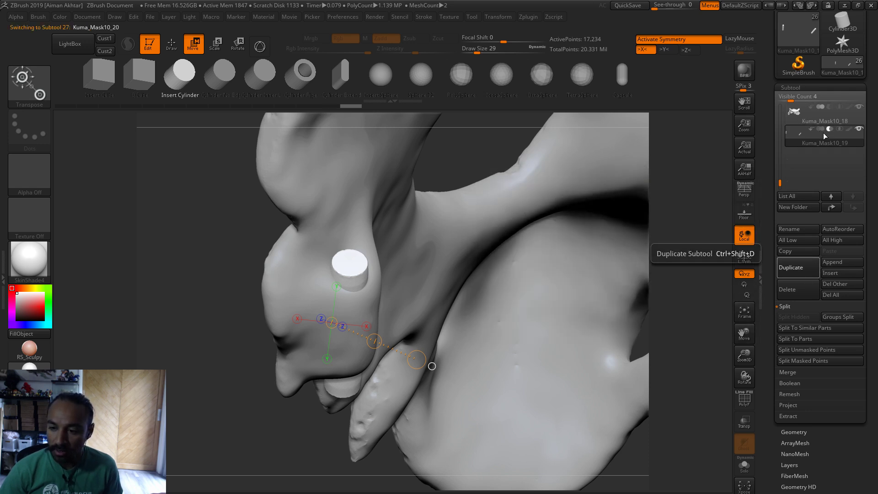
{"action": "left_click", "coordinate": [798, 142]}
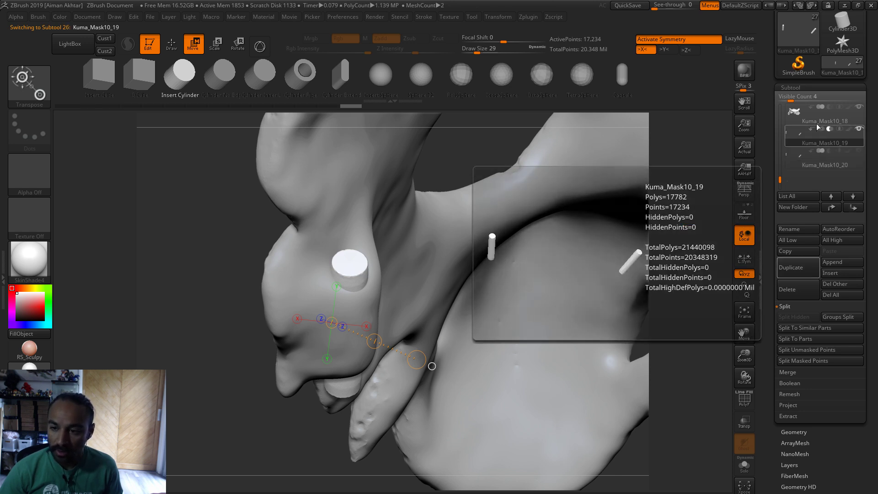
- Turn on Live Boolean for the mask Kuma_Mask10_18 and compare the cylinder cut with the existing strap hole
{"action": "left_click", "coordinate": [794, 121]}
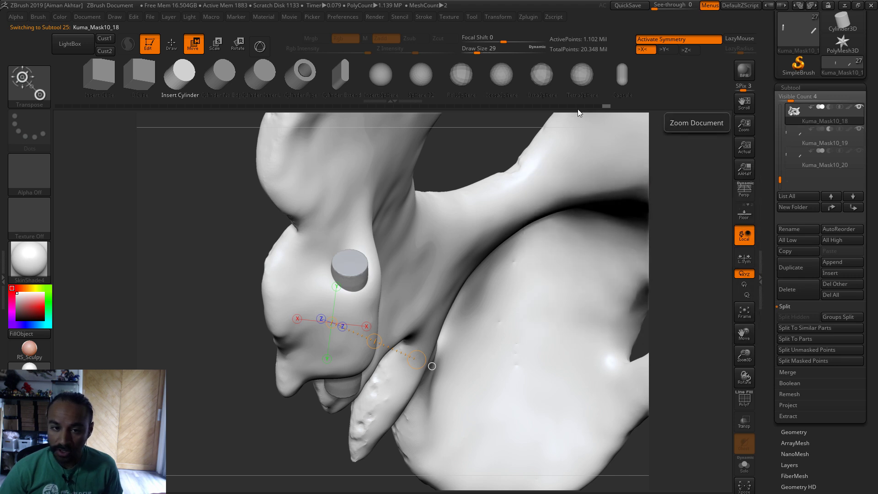
{"action": "left_click", "coordinate": [378, 18]}
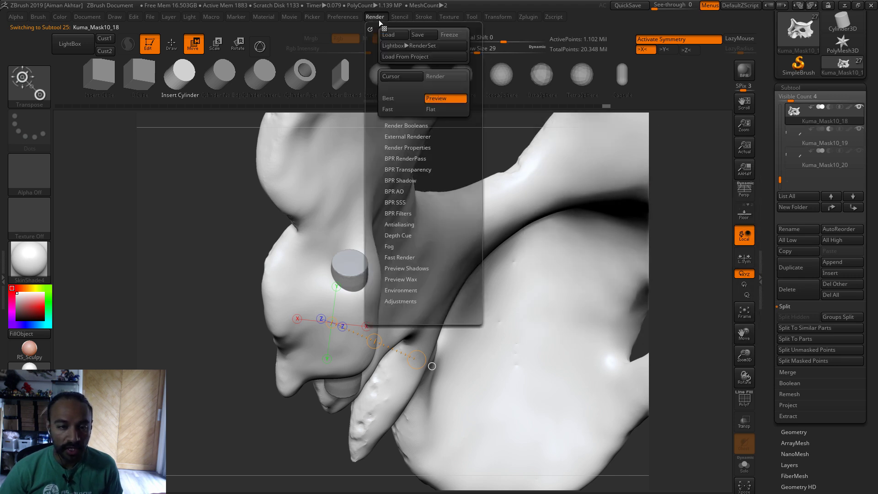
{"action": "left_click", "coordinate": [399, 126]}
{"action": "left_click", "coordinate": [401, 142]}
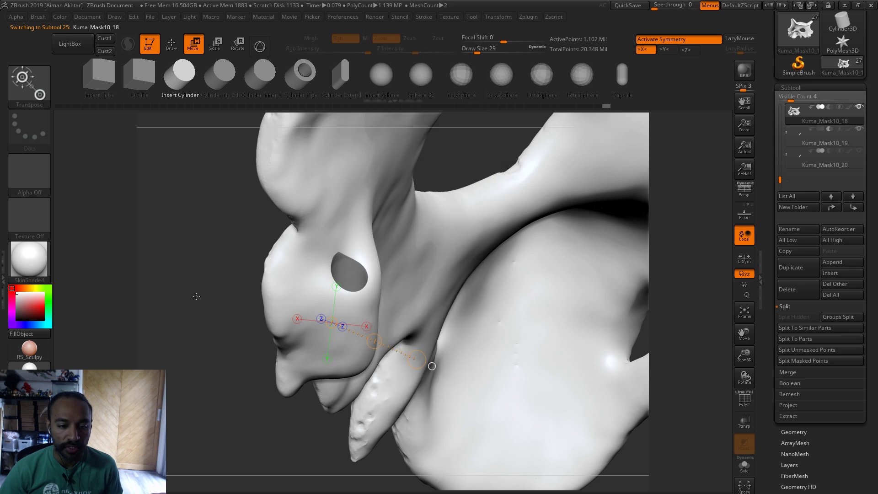
{"action": "left_click_drag", "start_coordinate": [196, 297], "coordinate": [200, 333]}
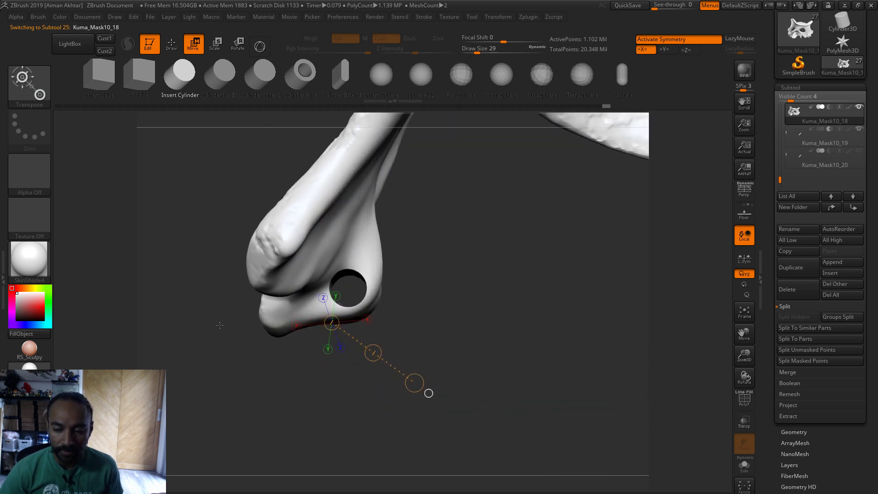
{"action": "left_click", "coordinate": [861, 129]}
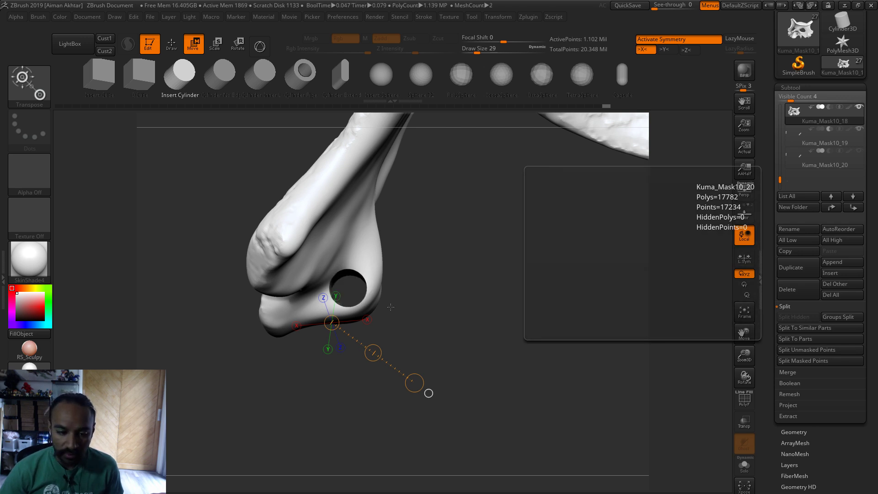
- Nudge the subtractive cylinders of Kuma_Mask10_19 slightly within the strap loop
{"action": "left_click_drag", "start_coordinate": [400, 313], "coordinate": [405, 319]}
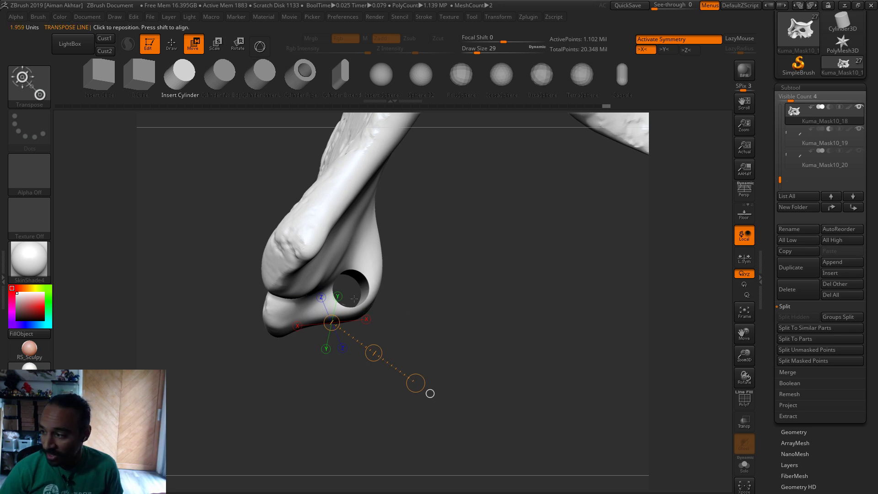
{"action": "left_click_drag", "start_coordinate": [402, 309], "coordinate": [399, 310]}
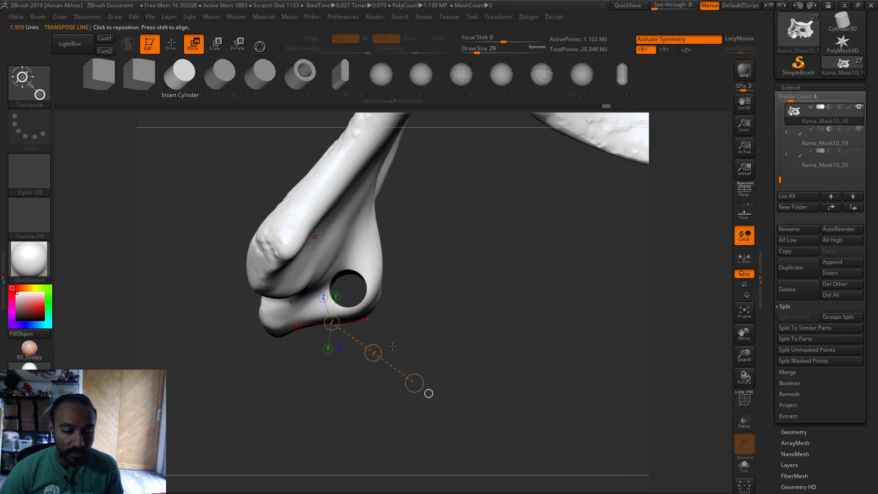
{"action": "left_click_drag", "start_coordinate": [373, 352], "coordinate": [376, 350]}
{"action": "left_click", "coordinate": [791, 143]}
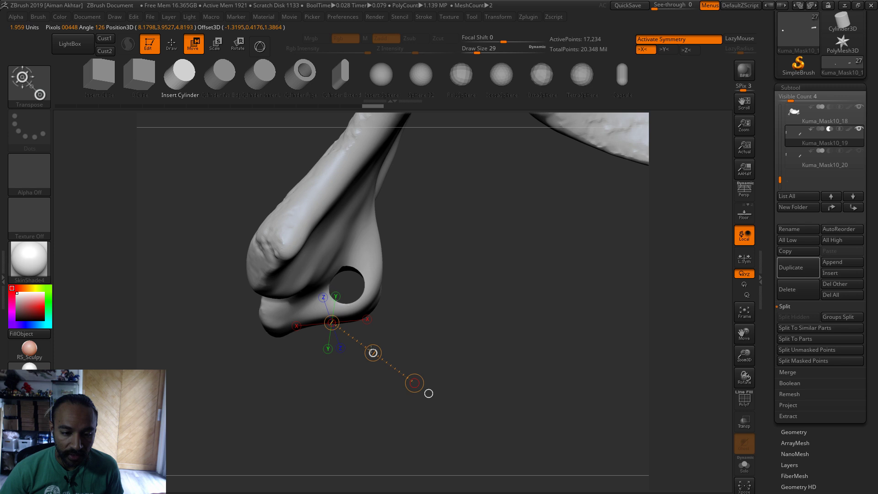
- Draw a new transpose line along the strap-hole cylinder and rotate the cylinders slightly to refine the cut's angle
{"action": "left_click_drag", "start_coordinate": [450, 382], "coordinate": [405, 209]}
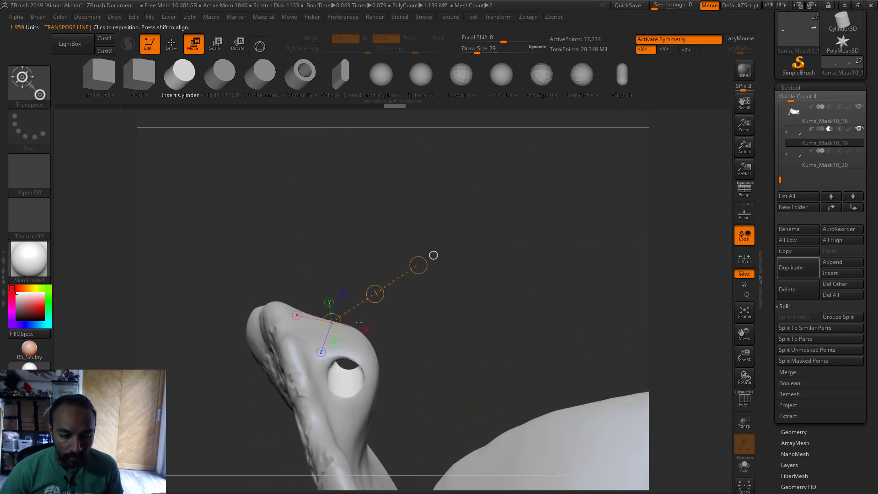
{"action": "left_click_drag", "start_coordinate": [439, 323], "coordinate": [444, 376]}
{"action": "left_click_drag", "start_coordinate": [359, 349], "coordinate": [287, 400]}
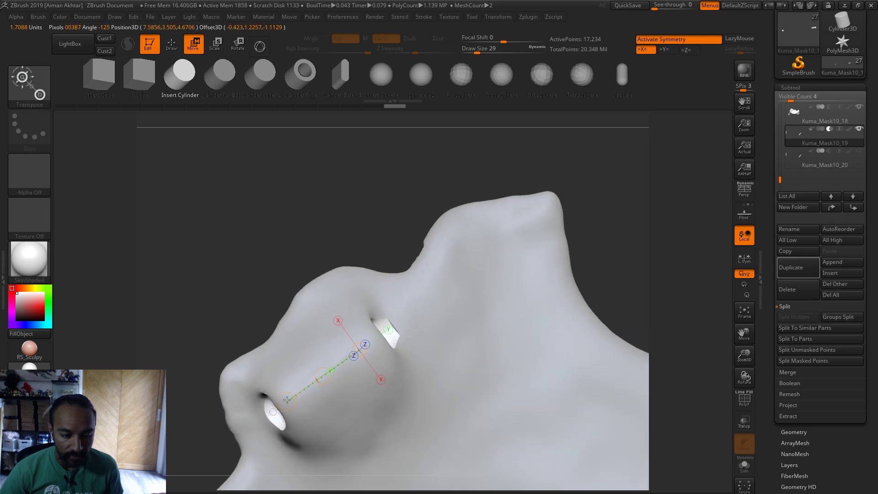
{"action": "key", "text": "r"}
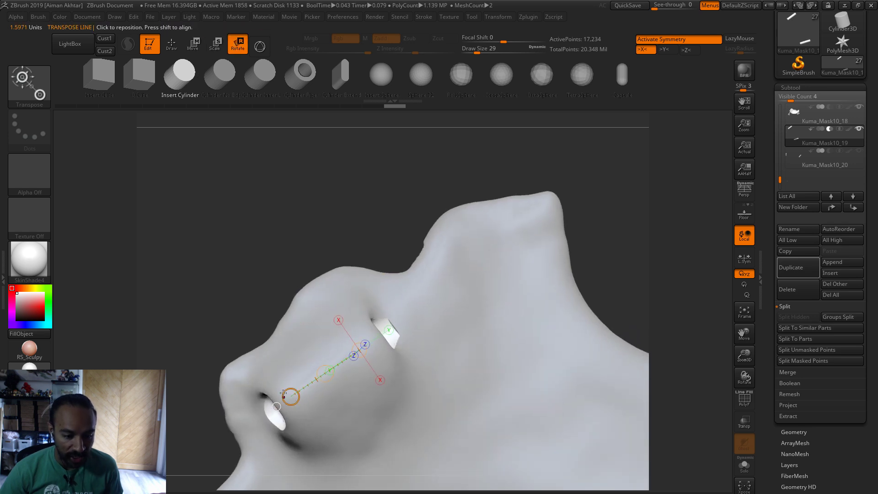
{"action": "left_click_drag", "start_coordinate": [287, 396], "coordinate": [287, 394]}
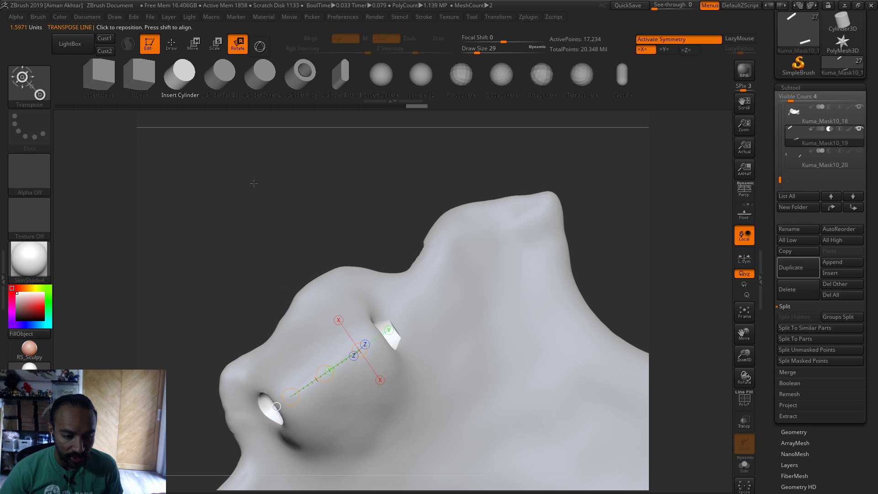
{"action": "left_click_drag", "start_coordinate": [253, 183], "coordinate": [534, 320]}
- Delete the outdated cylinder copy Kuma_Mask10_20 and duplicate the repositioned cylinders of Kuma_Mask10_19 as its replacement
{"action": "left_click", "coordinate": [794, 166]}
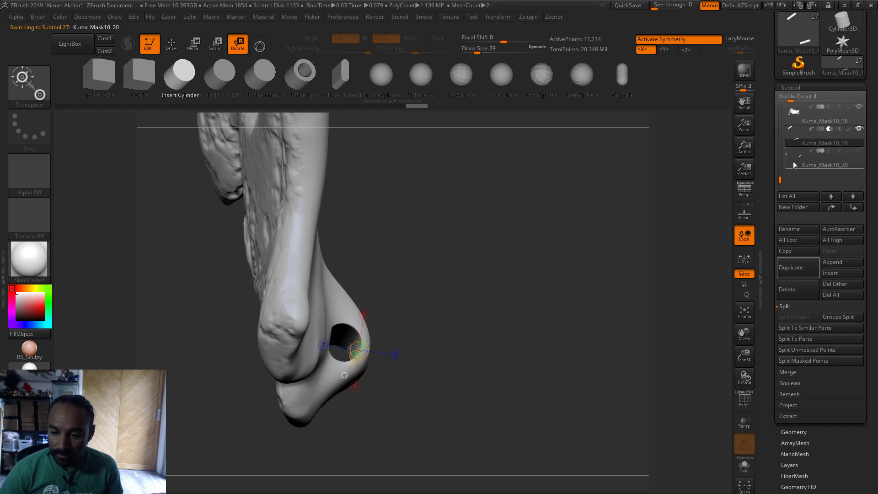
{"action": "left_click", "coordinate": [786, 289]}
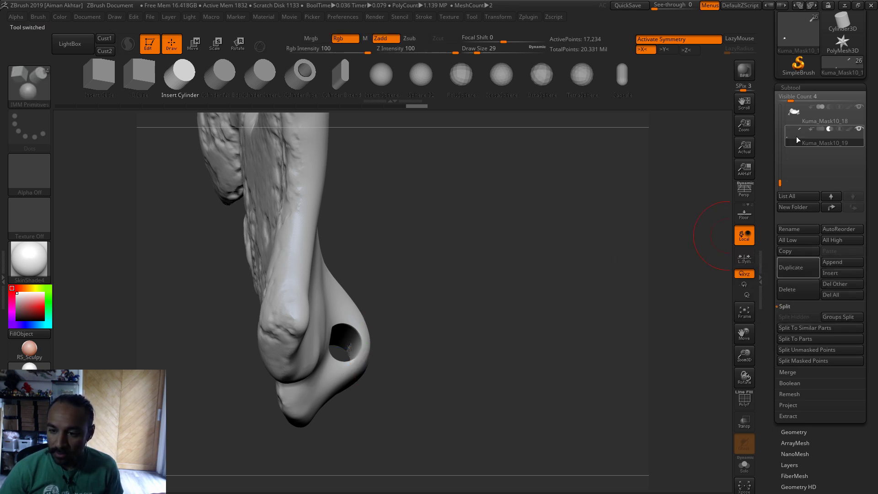
{"action": "left_click", "coordinate": [798, 273]}
{"action": "left_click", "coordinate": [796, 164]}
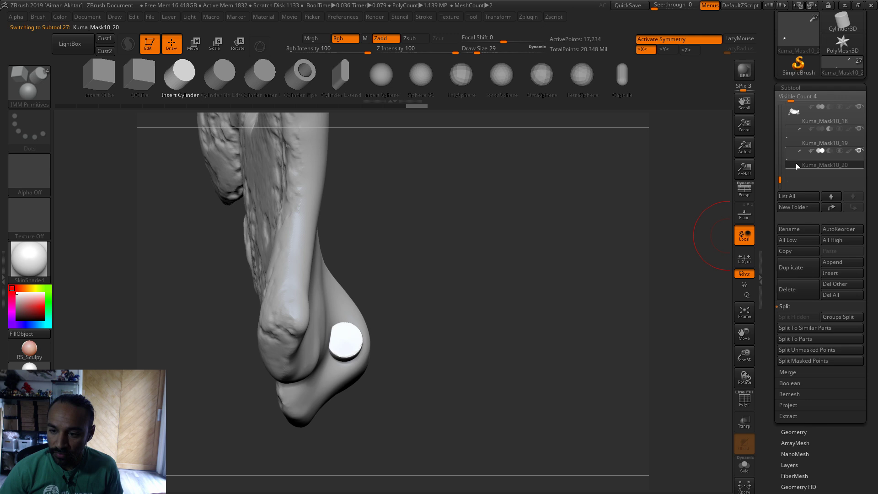
{"action": "left_click", "coordinate": [802, 130]}
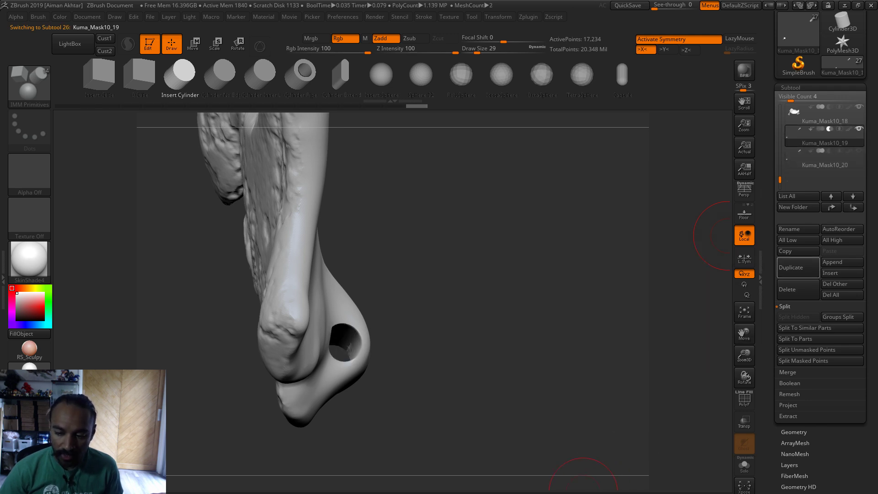
- Merge the subtractive cylinder subtool Kuma_Mask10_19 into the mask Kuma_Mask10_18 with MergeDown
{"action": "left_click", "coordinate": [796, 123]}
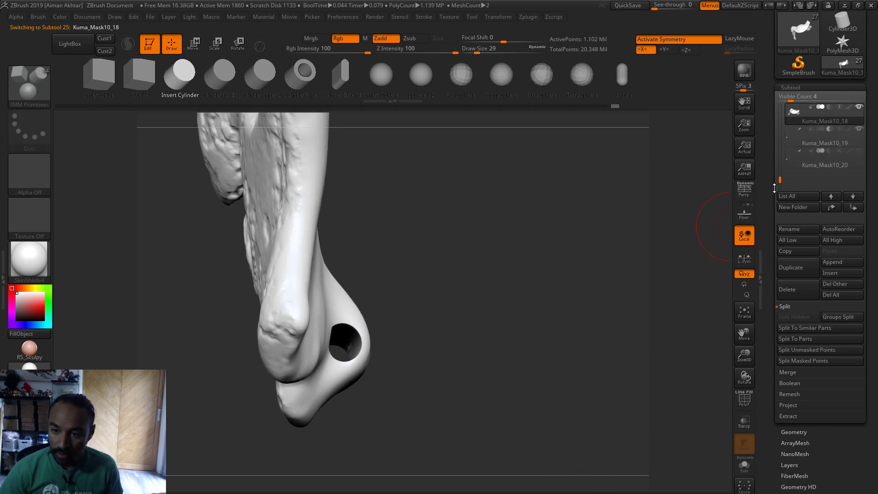
{"action": "left_click", "coordinate": [795, 432]}
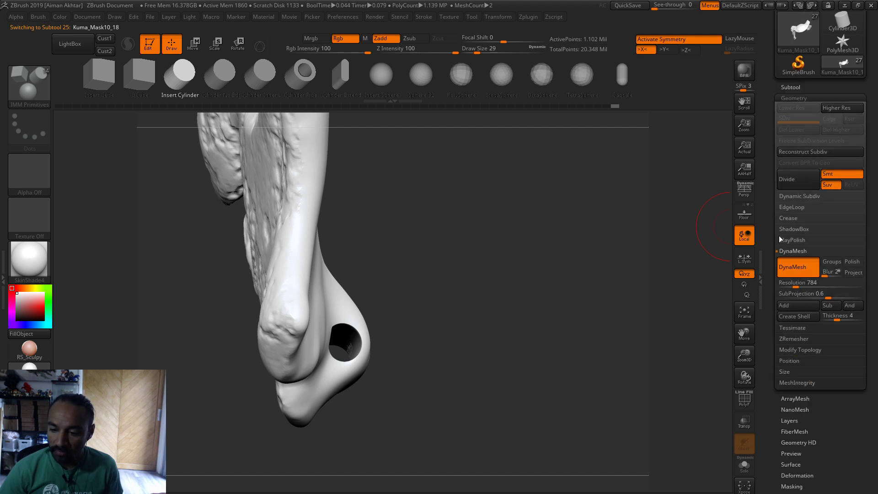
{"action": "left_click", "coordinate": [792, 88]}
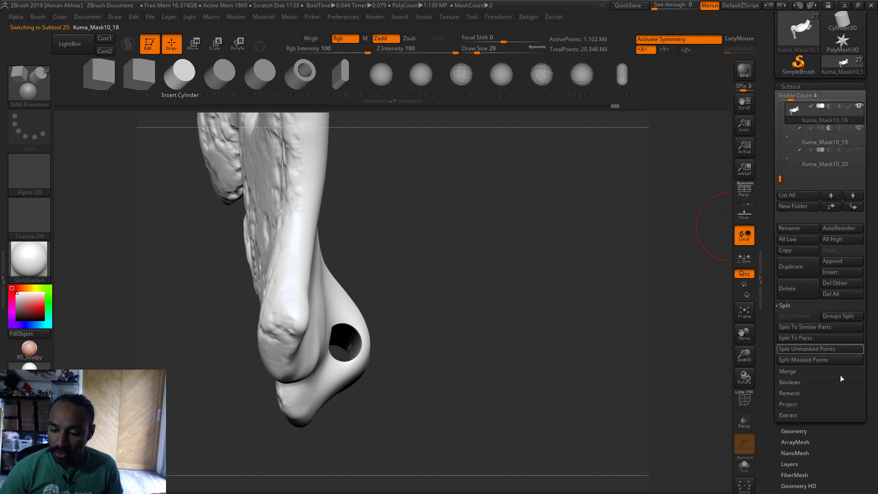
{"action": "left_click", "coordinate": [795, 371]}
{"action": "left_click", "coordinate": [795, 328]}
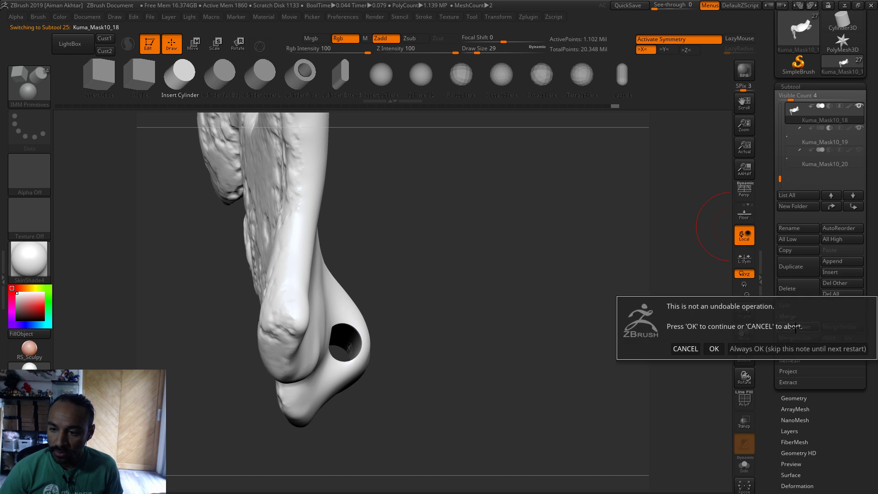
{"action": "left_click", "coordinate": [716, 350]}
- Recalculate the merged mask's DynaMesh at resolution 784 to cut the cylinders out of the strap loops
{"action": "left_click", "coordinate": [804, 399]}
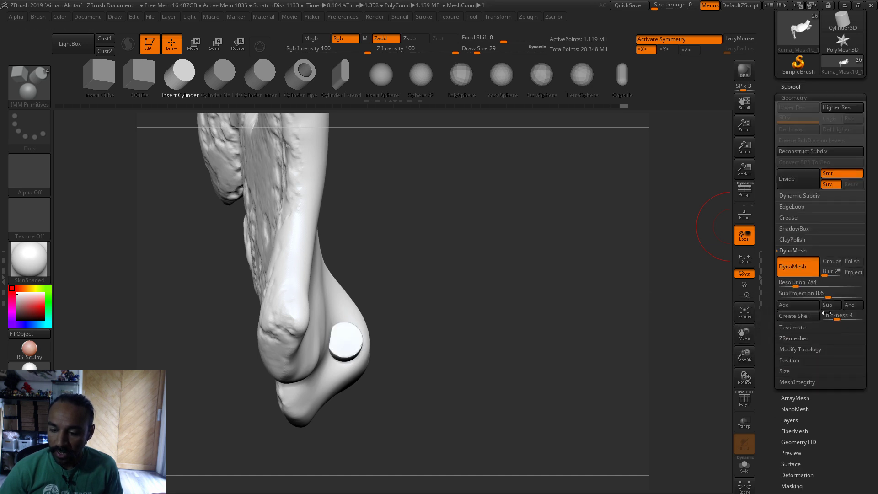
{"action": "key", "text": "ctrl"}
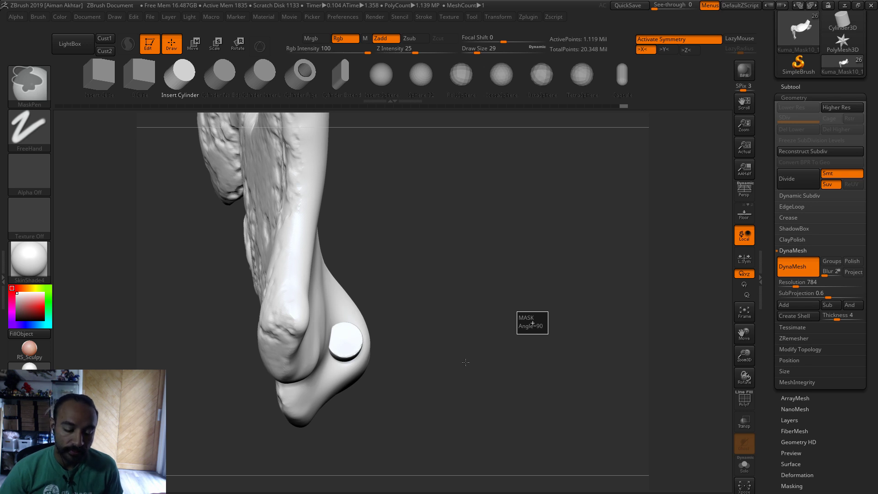
{"action": "left_click_drag", "start_coordinate": [464, 363], "coordinate": [376, 339]}
- Smooth the sharp cut edges of the strap holes on the inner and outer faces of the mask's loops
{"action": "left_click_drag", "start_coordinate": [519, 346], "coordinate": [502, 320]}
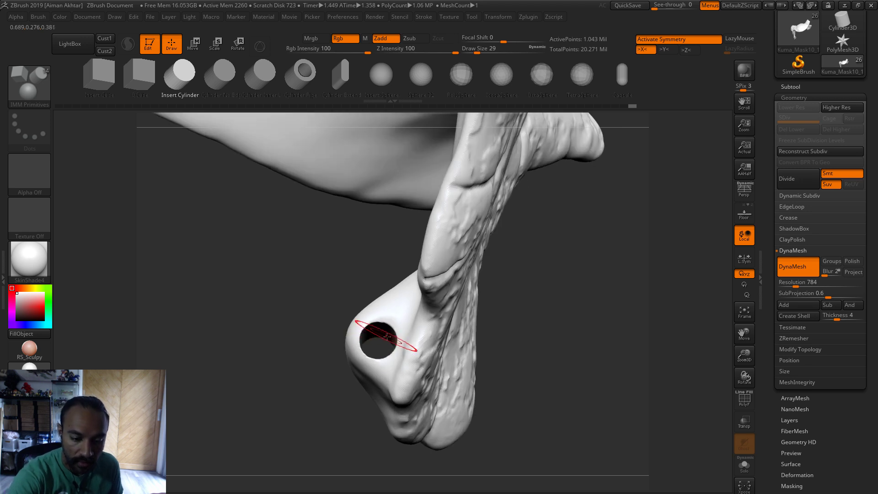
{"action": "left_click_drag", "start_coordinate": [391, 320], "coordinate": [368, 348], "text": "shift"}
{"action": "mouse_move", "coordinate": [525, 334]}
{"action": "left_mouse_down"}
{"action": "mouse_move", "coordinate": [666, 300]}
{"action": "mouse_move", "coordinate": [490, 337]}
{"action": "mouse_move", "coordinate": [471, 315]}
{"action": "left_mouse_up"}
{"action": "left_click_drag", "start_coordinate": [412, 323], "coordinate": [417, 333], "text": "shift"}
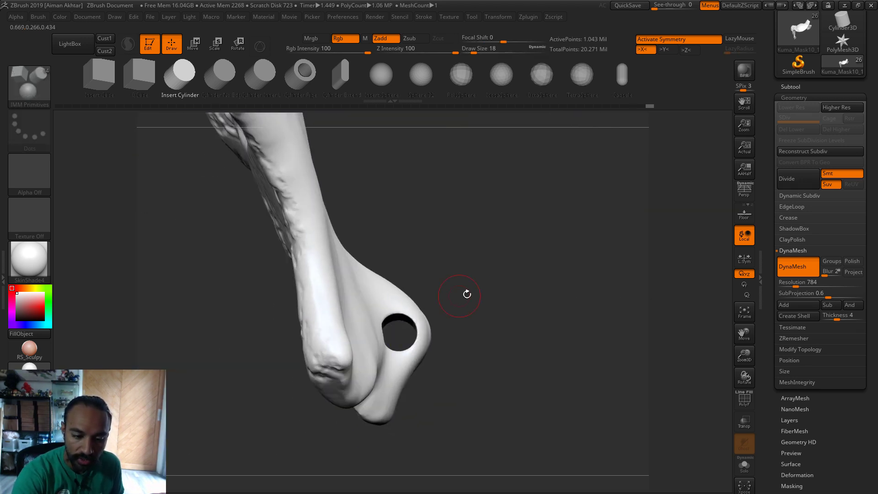
{"action": "mouse_move", "coordinate": [466, 294]}
{"action": "left_mouse_down"}
{"action": "mouse_move", "coordinate": [357, 307]}
{"action": "mouse_move", "coordinate": [369, 352]}
{"action": "left_mouse_up"}
{"action": "left_click_drag", "start_coordinate": [375, 321], "coordinate": [383, 315], "text": "shift"}
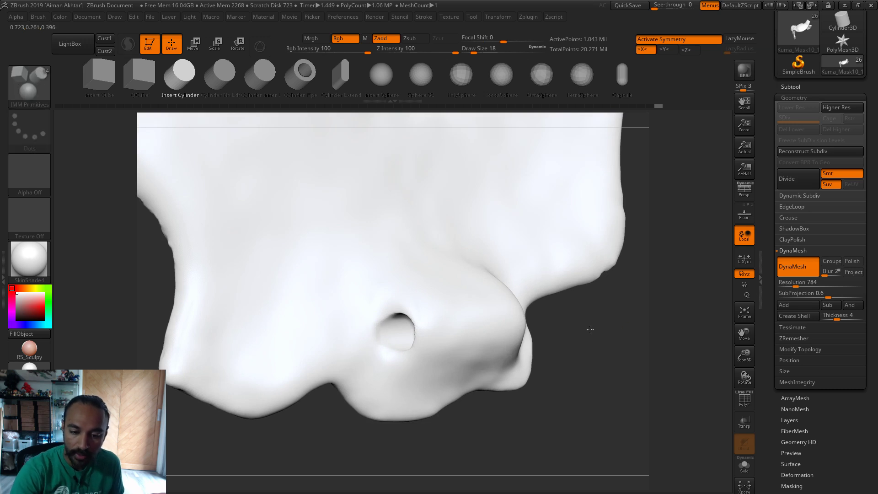
{"action": "mouse_move", "coordinate": [589, 329]}
{"action": "left_mouse_down", "text": "alt"}
{"action": "mouse_move", "coordinate": [566, 325]}
{"action": "mouse_move", "coordinate": [569, 294]}
{"action": "mouse_move", "coordinate": [579, 293]}
{"action": "mouse_move", "coordinate": [508, 378]}
{"action": "left_mouse_up", "text": "alt"}
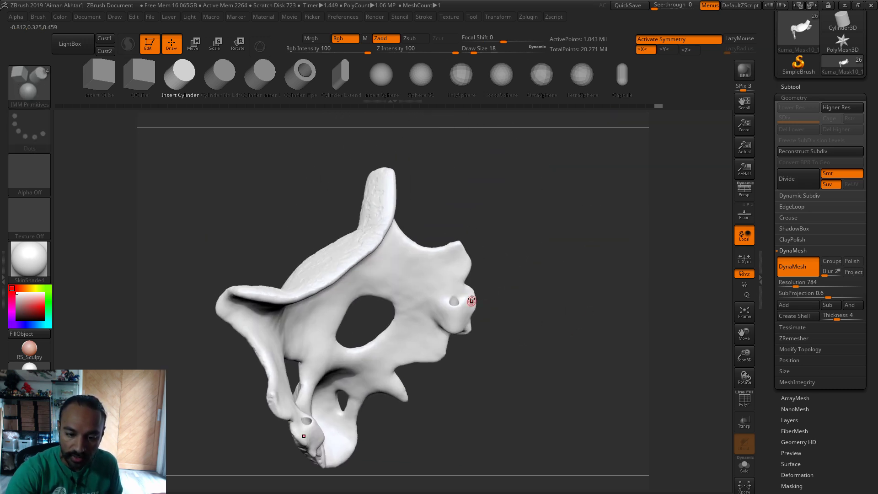
- Thicken the strap loops around the holes with the Inflat brush at Z Intensity 10 and Draw Size 51
{"action": "key", "text": "s"}
{"action": "left_click_drag", "start_coordinate": [455, 303], "coordinate": [462, 302]}
{"action": "left_click_drag", "start_coordinate": [450, 297], "coordinate": [459, 298], "text": "shift"}
{"action": "mouse_move", "coordinate": [521, 312]}
{"action": "left_mouse_down"}
{"action": "mouse_move", "coordinate": [513, 221]}
{"action": "mouse_move", "coordinate": [512, 236]}
{"action": "left_mouse_up"}
{"action": "left_click_drag", "start_coordinate": [462, 309], "coordinate": [467, 315], "text": "shift"}
{"action": "mouse_move", "coordinate": [541, 265]}
{"action": "left_mouse_down"}
{"action": "mouse_move", "coordinate": [515, 231]}
{"action": "mouse_move", "coordinate": [565, 308]}
{"action": "mouse_move", "coordinate": [611, 303]}
{"action": "left_mouse_up"}
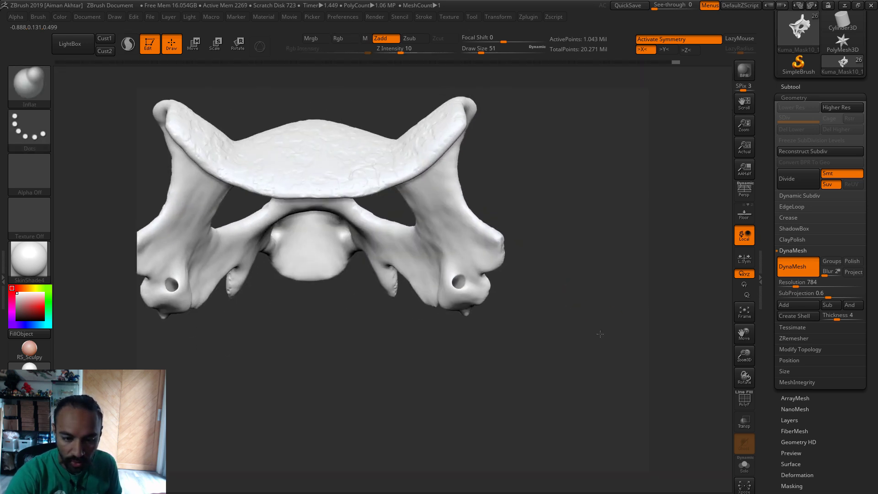
- Inflate the lower and rear sides of the strap loops using the Inflat brush at Draw Size 90
{"action": "left_click_drag", "start_coordinate": [507, 320], "coordinate": [488, 307]}
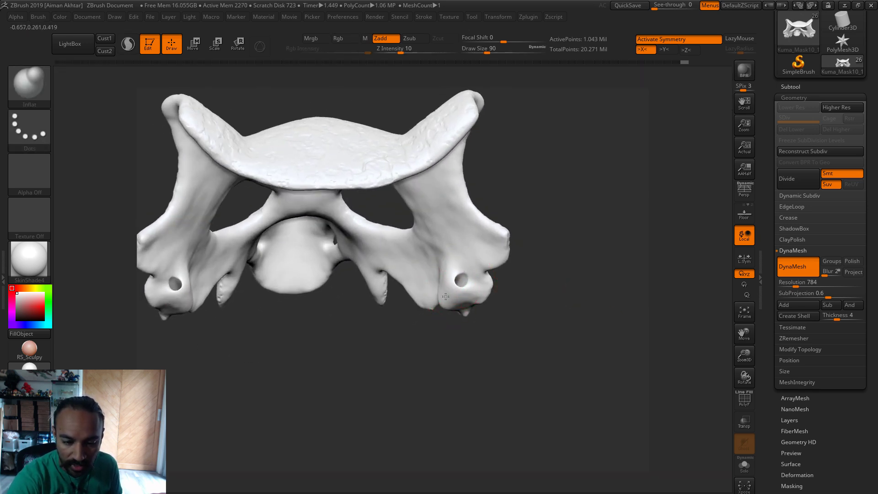
{"action": "mouse_move", "coordinate": [460, 352]}
{"action": "left_mouse_down"}
{"action": "mouse_move", "coordinate": [484, 363]}
{"action": "mouse_move", "coordinate": [486, 377]}
{"action": "left_mouse_up"}
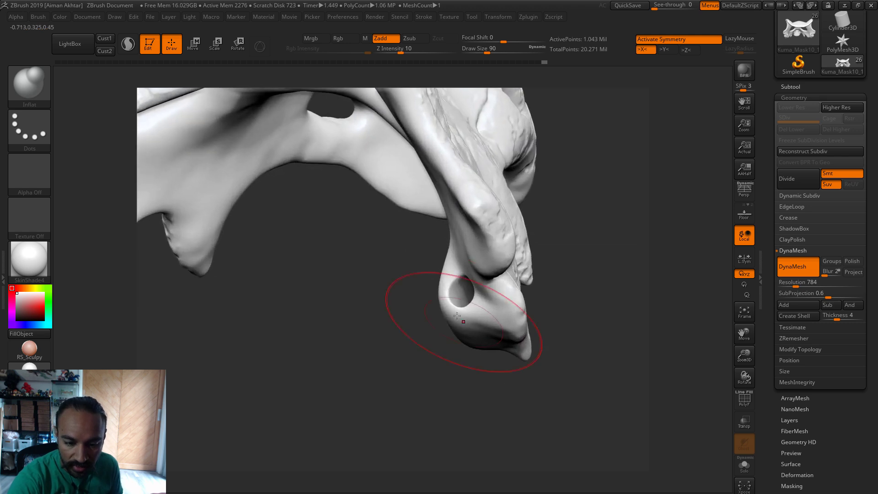
{"action": "left_click_drag", "start_coordinate": [539, 388], "coordinate": [566, 219]}
{"action": "left_click_drag", "start_coordinate": [484, 349], "coordinate": [498, 355]}
{"action": "left_click_drag", "start_coordinate": [540, 295], "coordinate": [525, 325]}
{"action": "left_click_drag", "start_coordinate": [462, 382], "coordinate": [468, 379]}
{"action": "left_click_drag", "start_coordinate": [548, 327], "coordinate": [532, 348]}
- Reduce the Draw Size to 37 and smooth the inflated surface beside the strap hole
{"action": "key", "text": "s"}
{"action": "left_click_drag", "start_coordinate": [461, 376], "coordinate": [446, 386]}
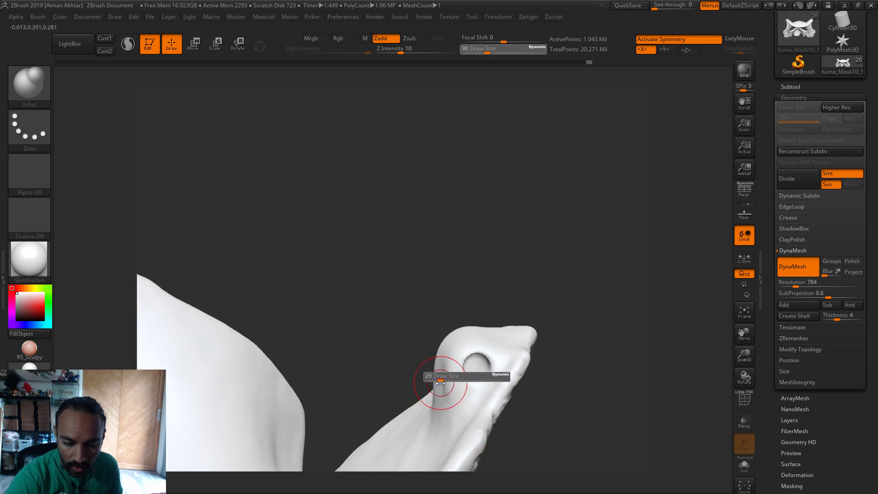
{"action": "key", "text": "shift"}
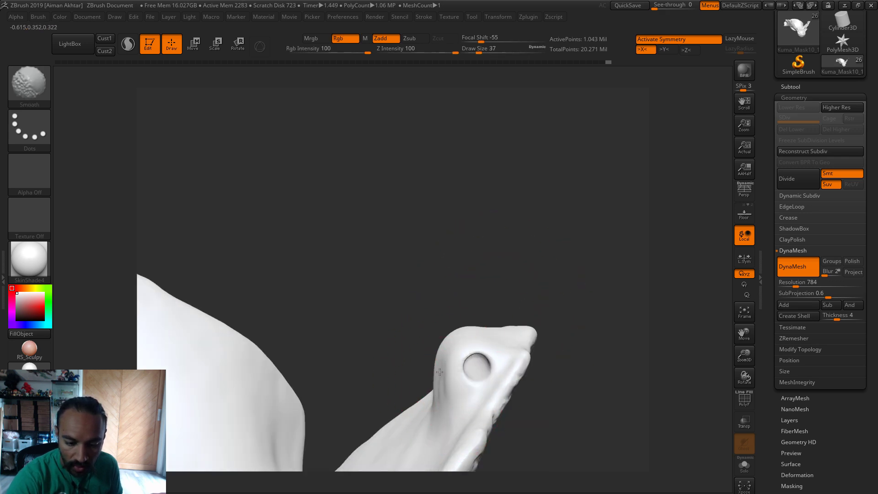
{"action": "mouse_move", "coordinate": [554, 256]}
{"action": "right_mouse_down"}
{"action": "mouse_move", "coordinate": [530, 247]}
{"action": "mouse_move", "coordinate": [552, 319]}
{"action": "mouse_move", "coordinate": [577, 297]}
{"action": "mouse_move", "coordinate": [562, 294]}
{"action": "mouse_move", "coordinate": [596, 295]}
{"action": "mouse_move", "coordinate": [553, 241]}
{"action": "mouse_move", "coordinate": [596, 274]}
{"action": "mouse_move", "coordinate": [629, 320]}
{"action": "mouse_move", "coordinate": [587, 353]}
{"action": "mouse_move", "coordinate": [587, 397]}
{"action": "mouse_move", "coordinate": [574, 426]}
{"action": "mouse_move", "coordinate": [586, 418]}
{"action": "right_mouse_up"}
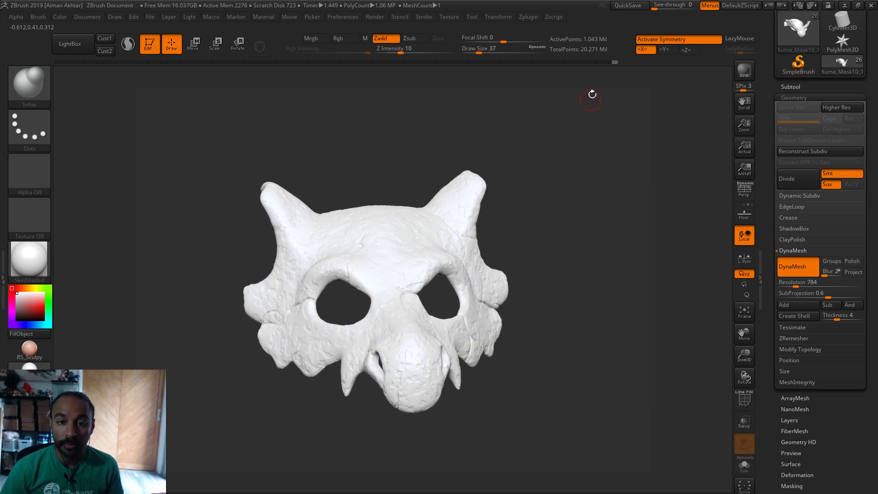
- Collapse the 3D Print Hub options and expand the Decimation Master plugin
{"action": "left_click", "coordinate": [529, 18]}
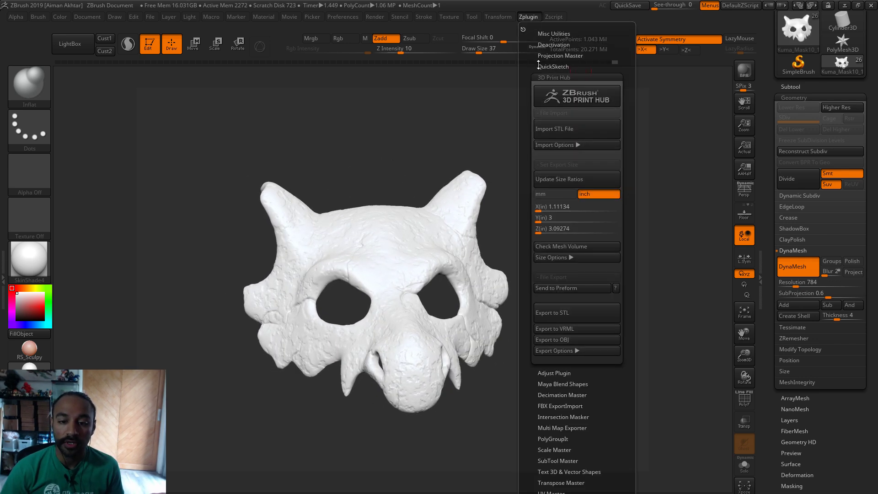
{"action": "left_click", "coordinate": [562, 79]}
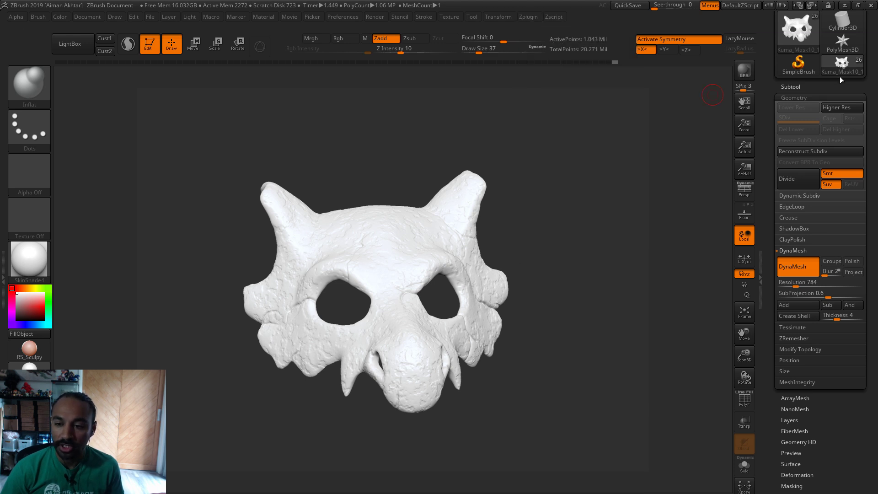
{"action": "left_click", "coordinate": [533, 20]}
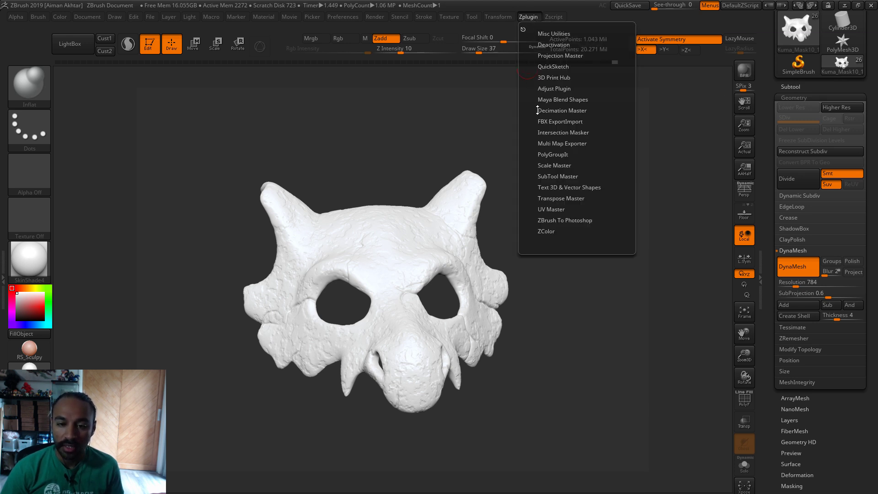
{"action": "left_click", "coordinate": [537, 110]}
- Duplicate the mask subtool Kuma_Mask10_18 and move the copy to the end of the subtool list, below Kuma_Mask10_20
{"action": "left_click", "coordinate": [799, 86]}
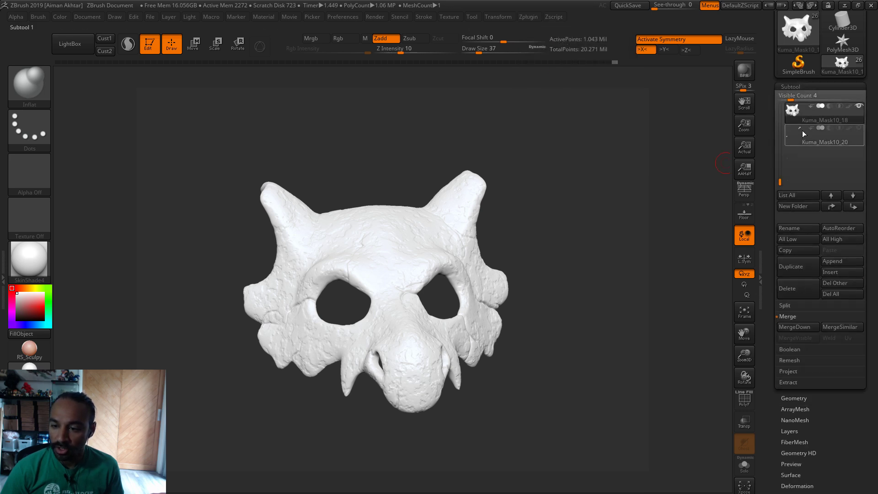
{"action": "left_click", "coordinate": [790, 267]}
{"action": "left_click", "coordinate": [853, 207]}
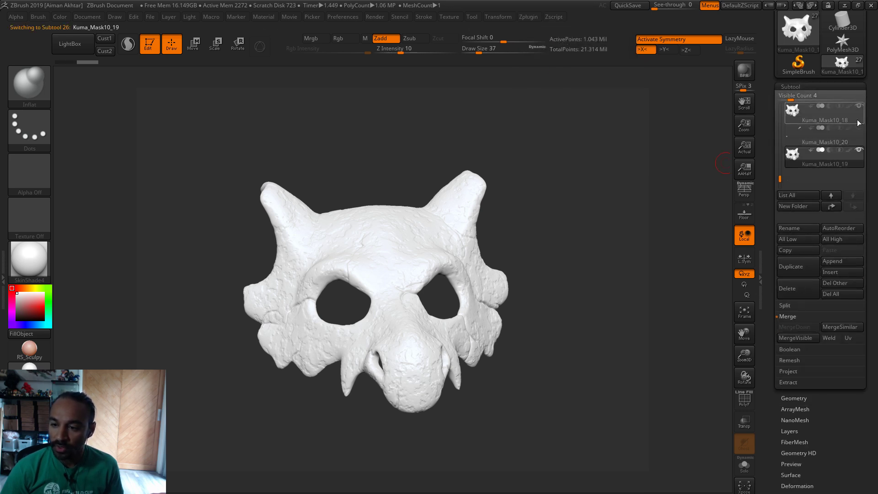
{"action": "mouse_move", "coordinate": [783, 179]}
{"action": "left_mouse_down"}
{"action": "mouse_move", "coordinate": [781, 140]}
{"action": "mouse_move", "coordinate": [772, 182]}
{"action": "left_mouse_up"}
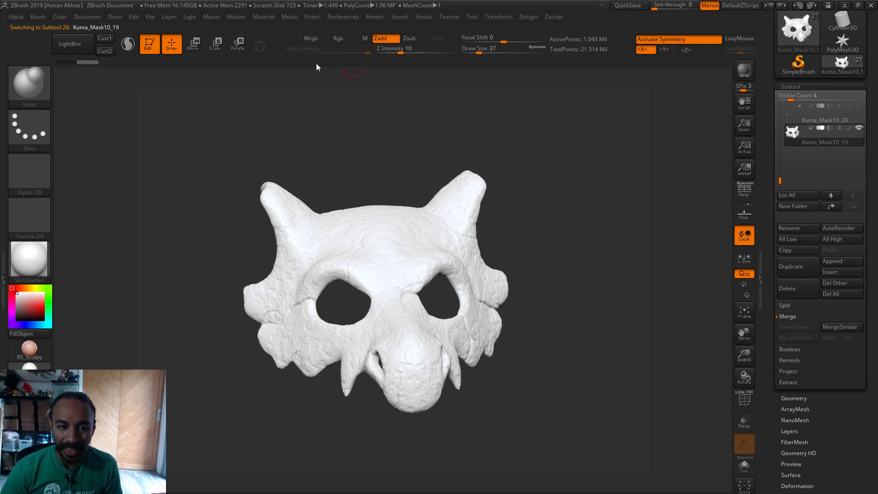
- Pre-process the duplicated mask subtool in Decimation Master with Pre-process Current
{"action": "left_click", "coordinate": [528, 17]}
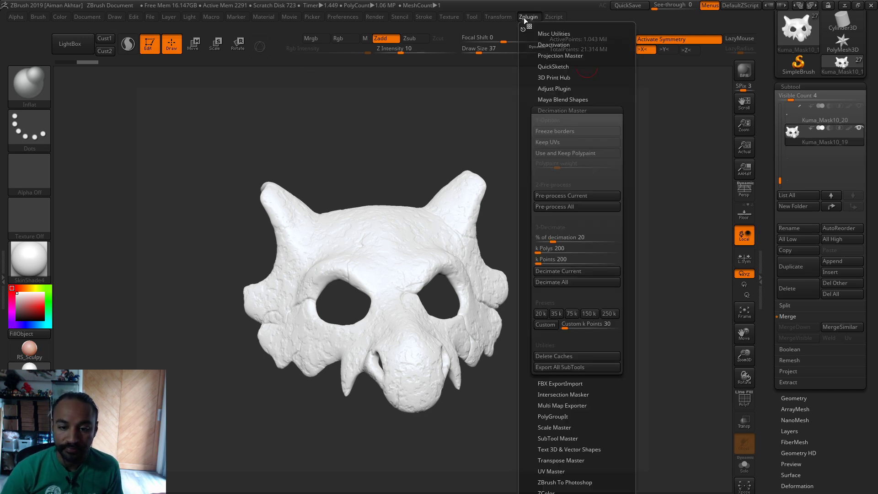
{"action": "left_click", "coordinate": [564, 195]}
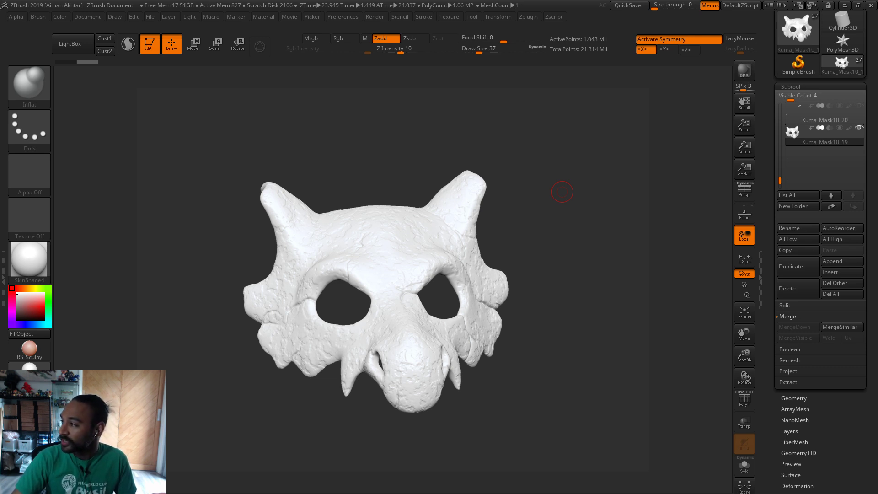
- Switch to Chrome and read the Cubone story summary in the Google search results
{"action": "key", "text": "alt+Tab"}
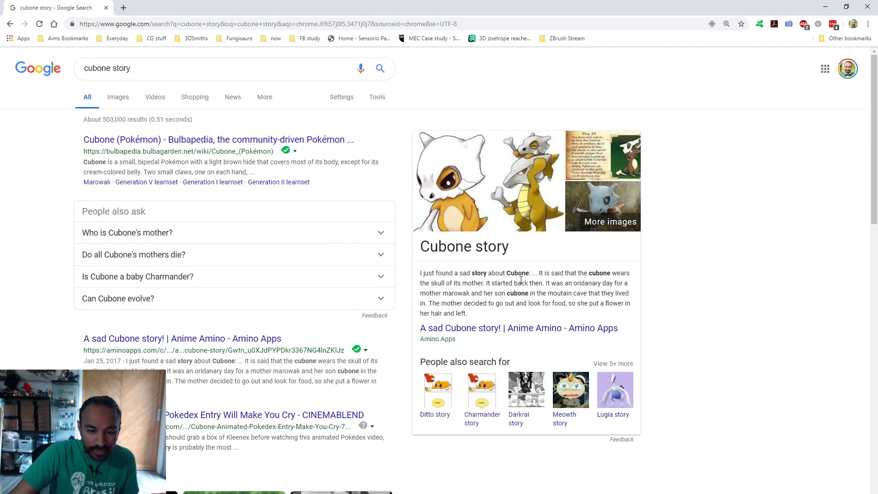
{"action": "left_click_drag", "start_coordinate": [420, 284], "coordinate": [485, 283]}
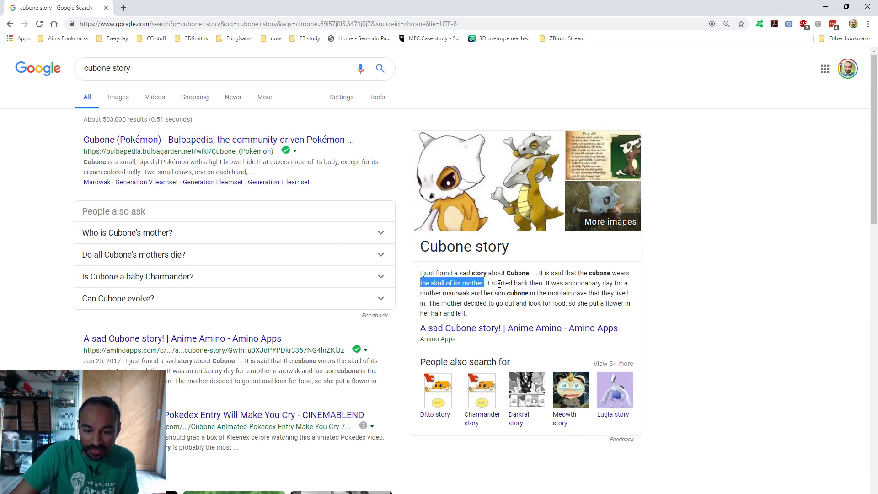
{"action": "left_click", "coordinate": [456, 295]}
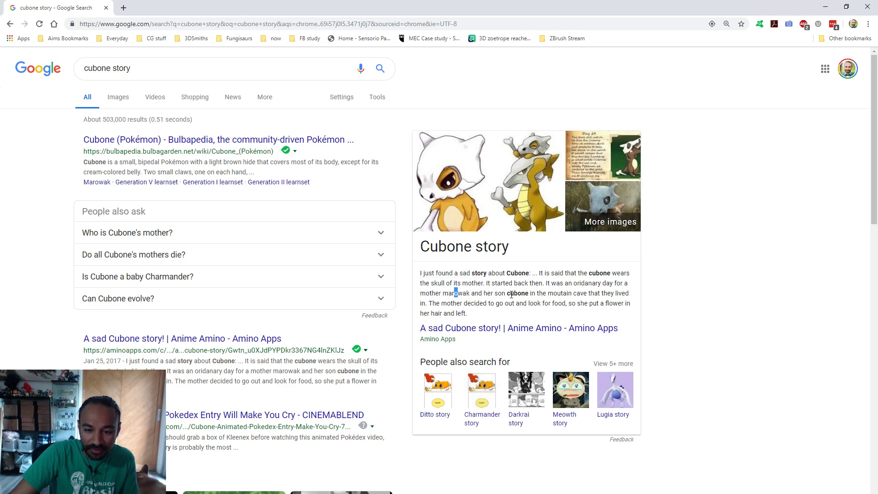
{"action": "left_click_drag", "start_coordinate": [513, 294], "coordinate": [520, 295]}
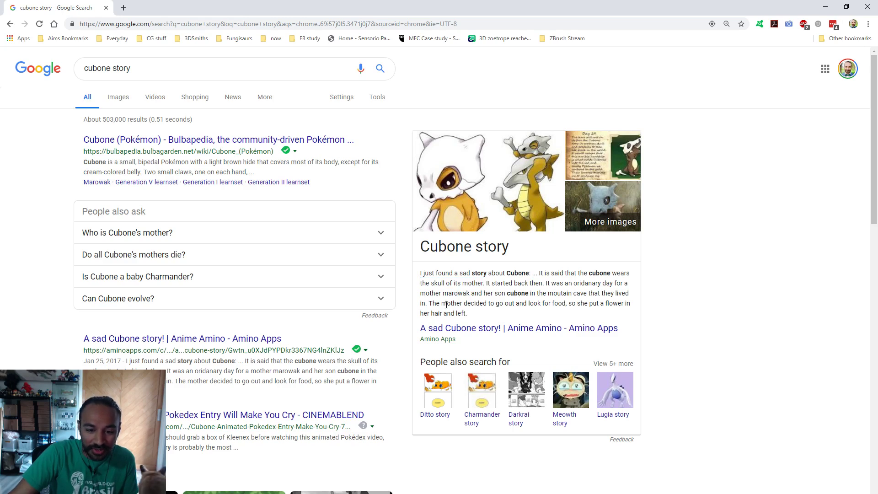
{"action": "left_click_drag", "start_coordinate": [446, 305], "coordinate": [513, 304]}
{"action": "left_click", "coordinate": [496, 306]}
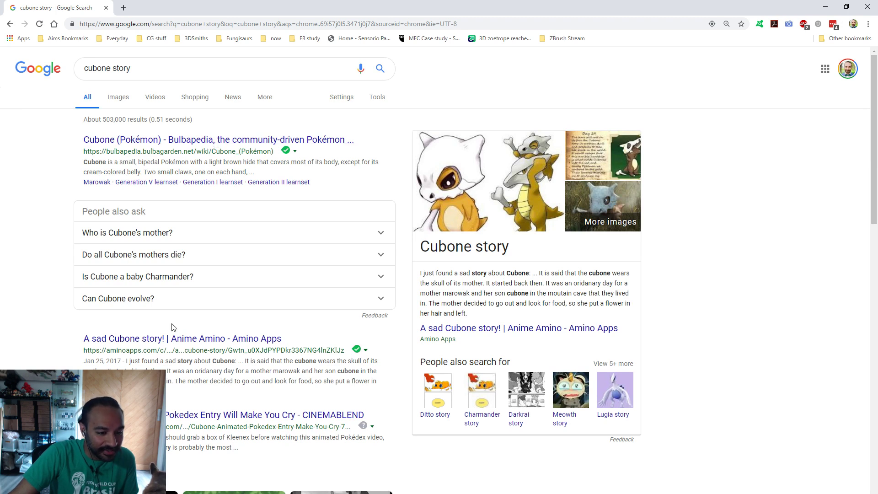
- Open the "A sad Cubone story!" article on Amino and read its illustrated introduction about Cubone and Marowak
{"action": "left_click", "coordinate": [168, 338]}
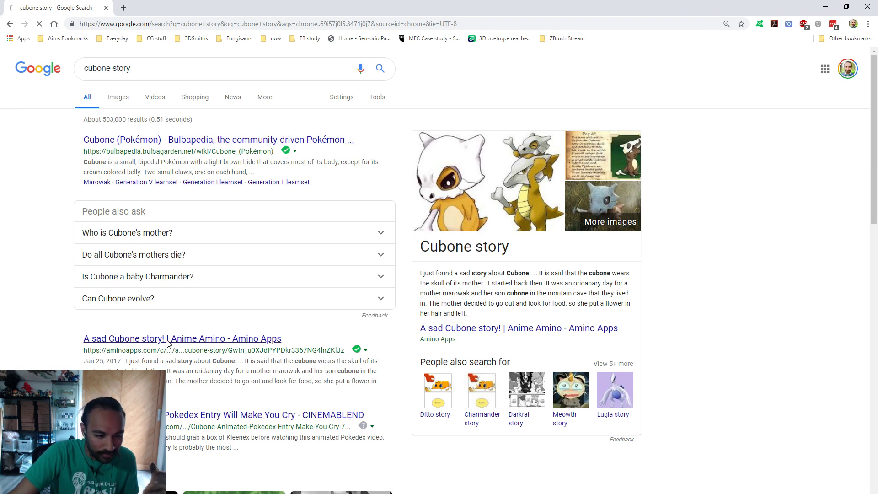
{"action": "scroll", "coordinate": [529, 291], "scroll_direction": "down", "scroll_amount": 5}
{"action": "scroll", "coordinate": [529, 293], "scroll_direction": "up", "scroll_amount": 3}
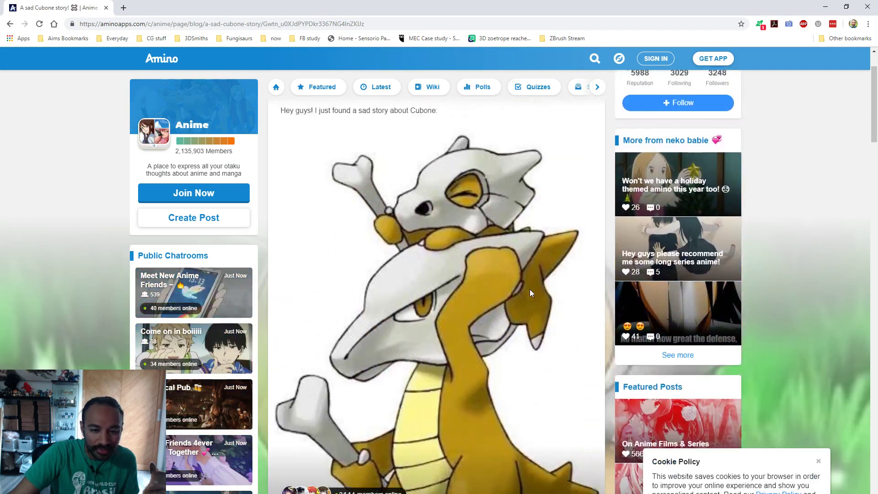
{"action": "scroll", "coordinate": [529, 292], "scroll_direction": "up", "scroll_amount": 2}
{"action": "scroll", "coordinate": [490, 380], "scroll_direction": "down", "scroll_amount": 2}
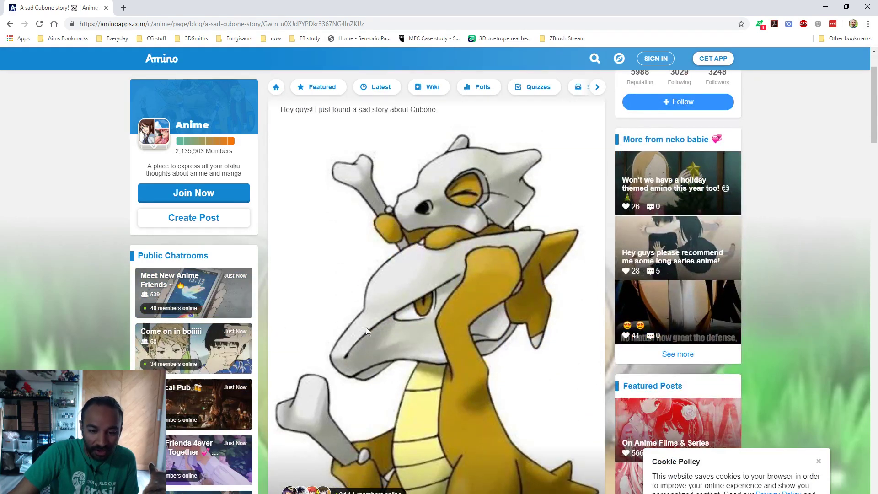
{"action": "scroll", "coordinate": [416, 331], "scroll_direction": "down", "scroll_amount": 10}
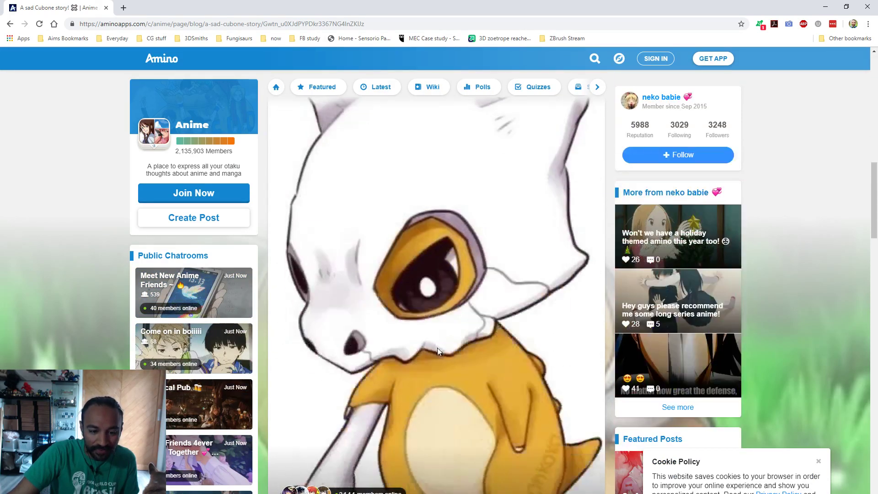
{"action": "scroll", "coordinate": [484, 341], "scroll_direction": "up", "scroll_amount": 3}
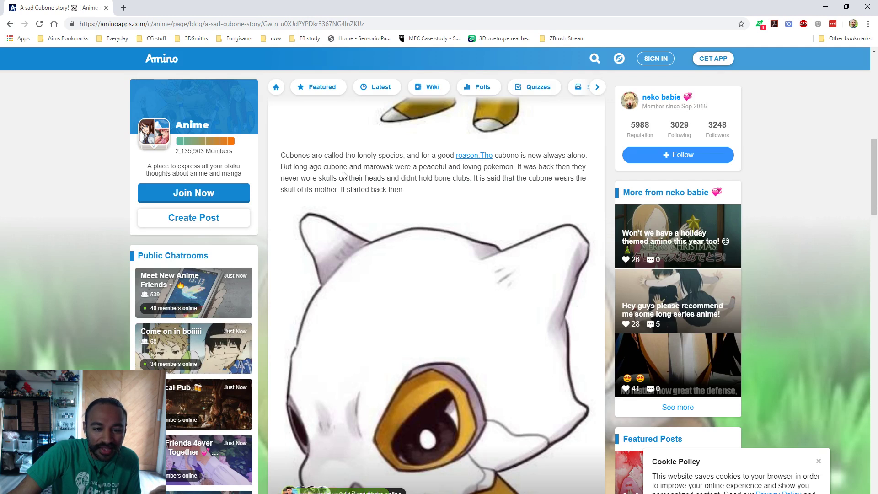
{"action": "left_click_drag", "start_coordinate": [348, 177], "coordinate": [369, 177]}
{"action": "left_click", "coordinate": [402, 177]}
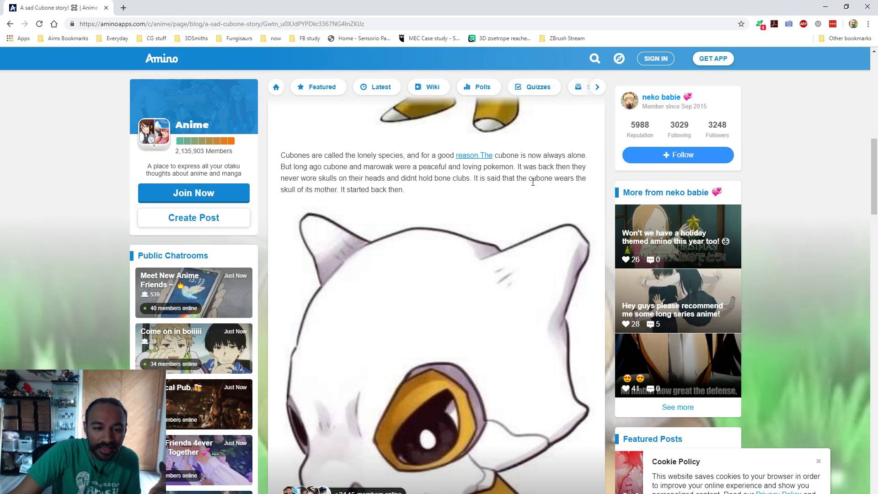
- Read the main Cubone story text through to its final illustration, dismissing the Get App popup on the way
{"action": "scroll", "coordinate": [531, 206], "scroll_direction": "down", "scroll_amount": 6}
{"action": "scroll", "coordinate": [531, 213], "scroll_direction": "down", "scroll_amount": 5}
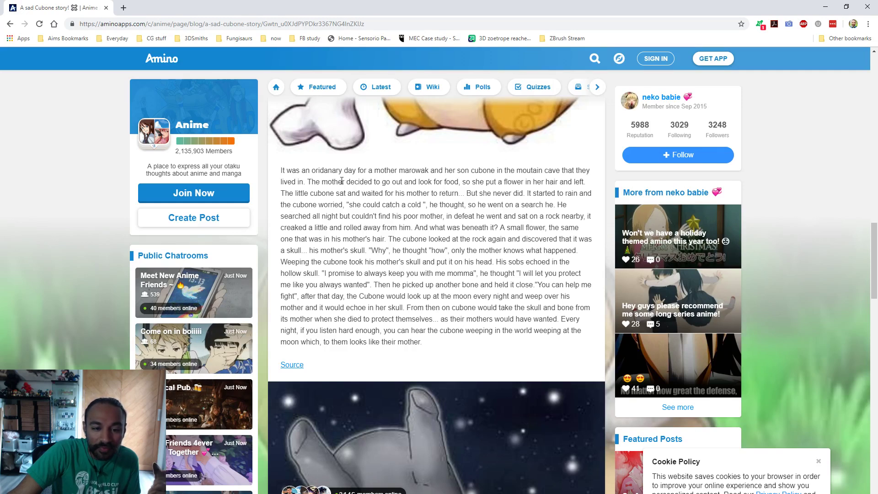
{"action": "left_click_drag", "start_coordinate": [332, 182], "coordinate": [551, 208]}
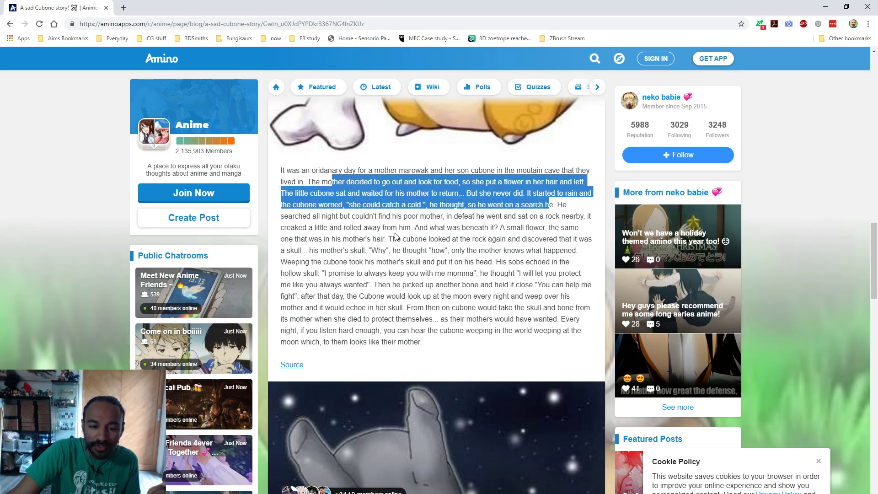
{"action": "left_click_drag", "start_coordinate": [448, 216], "coordinate": [551, 216]}
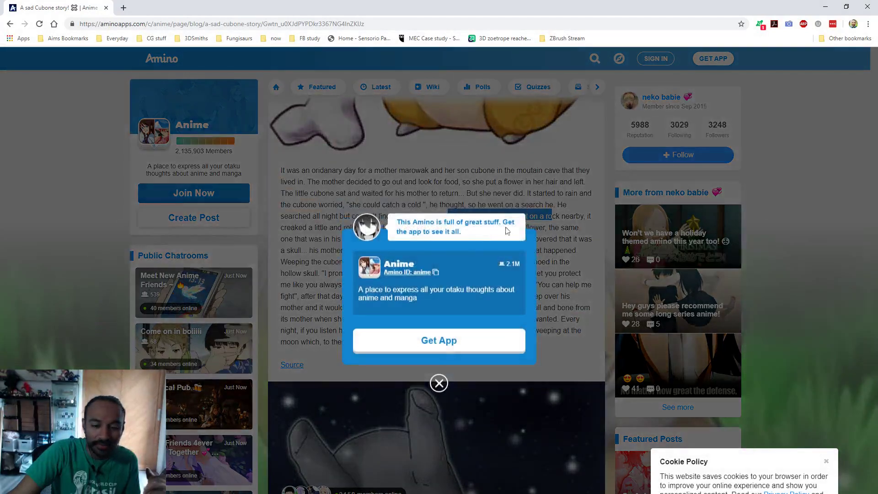
{"action": "left_click", "coordinate": [439, 382]}
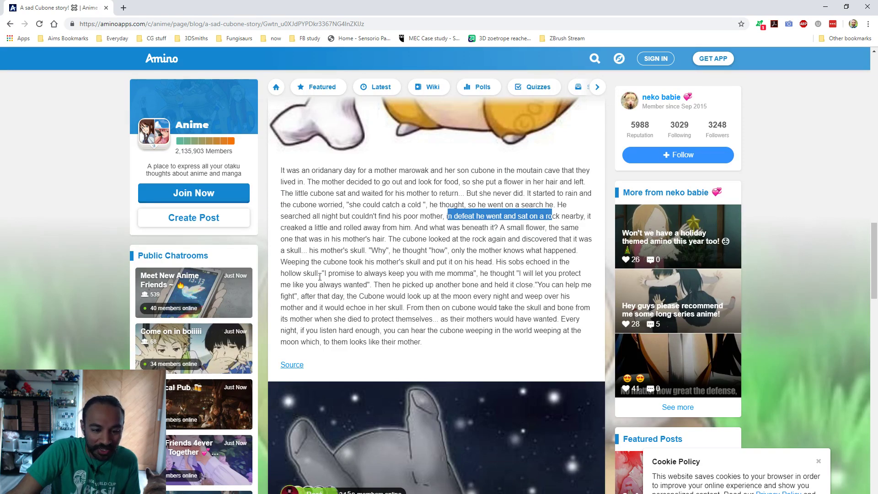
{"action": "scroll", "coordinate": [439, 243], "scroll_direction": "down", "scroll_amount": 2}
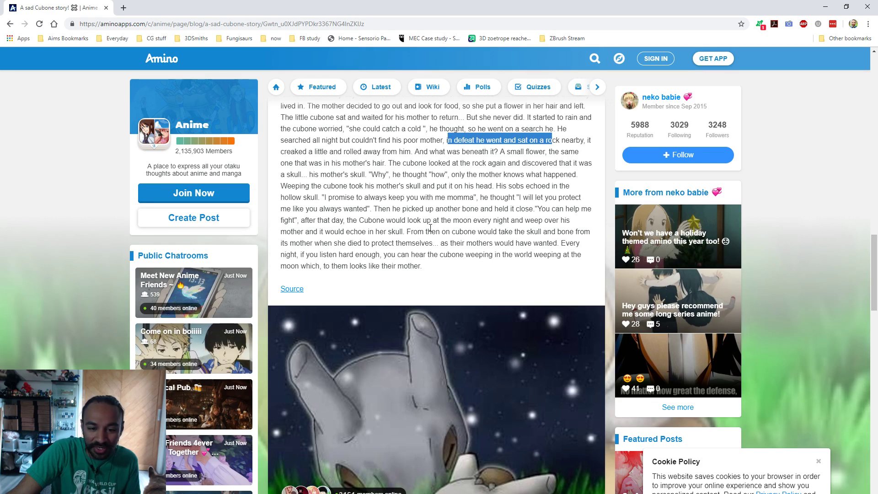
{"action": "scroll", "coordinate": [457, 201], "scroll_direction": "down", "scroll_amount": 2}
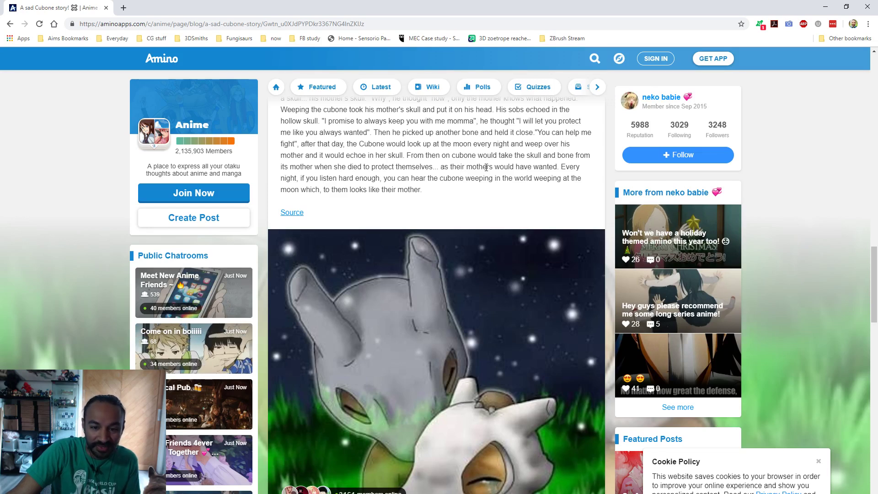
- View the article's final Cubone illustration, switch back to ZBrush and select the Move brush
{"action": "scroll", "coordinate": [489, 167], "scroll_direction": "down", "scroll_amount": 3}
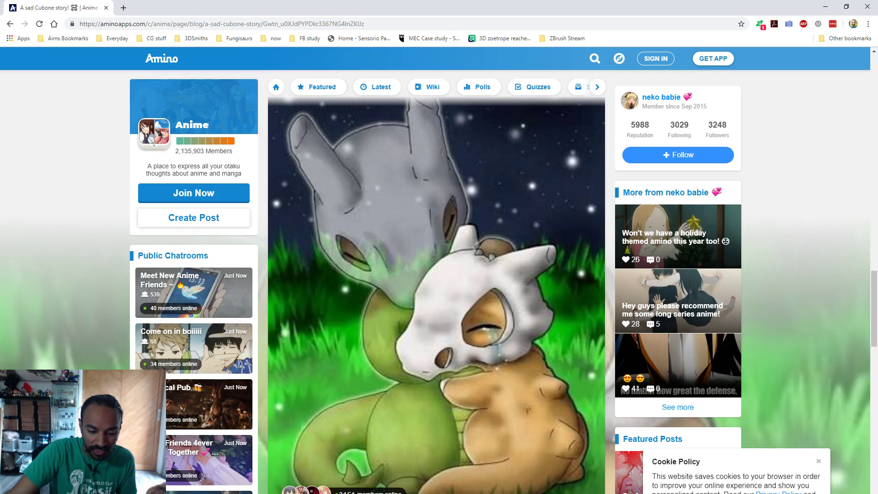
{"action": "key", "text": "alt+Tab"}
{"action": "left_click_drag", "start_coordinate": [514, 333], "coordinate": [553, 324]}
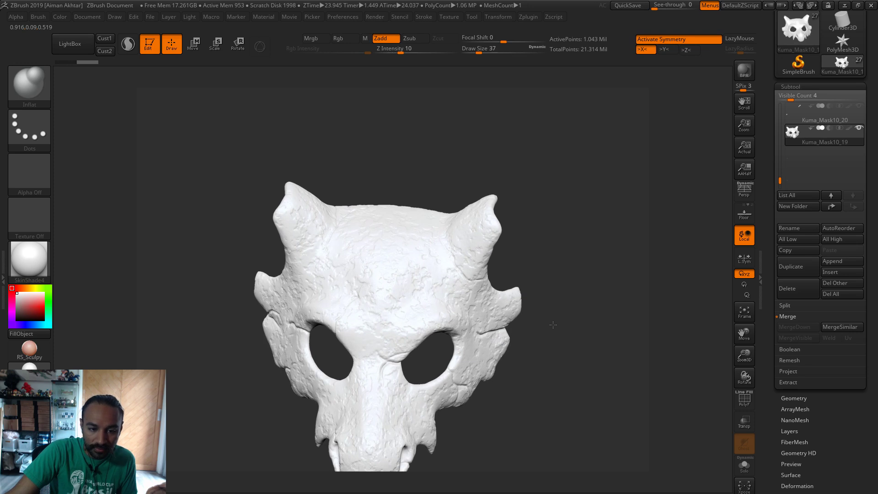
{"action": "key", "text": "b"}
{"action": "key", "text": "m"}
{"action": "key", "text": "v"}
{"action": "key", "text": "s"}
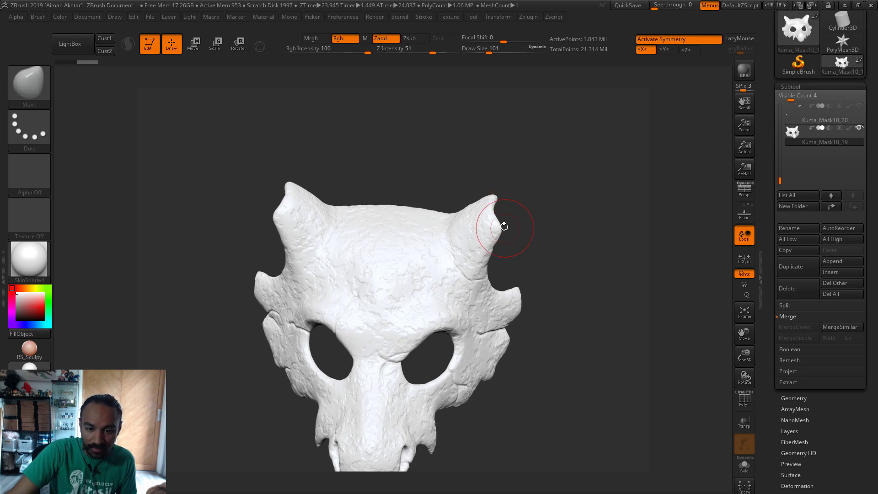
- Decimate the current mask subtool to 20% with Decimation Master and turn on its PolyFrame wireframe
{"action": "left_click", "coordinate": [528, 16]}
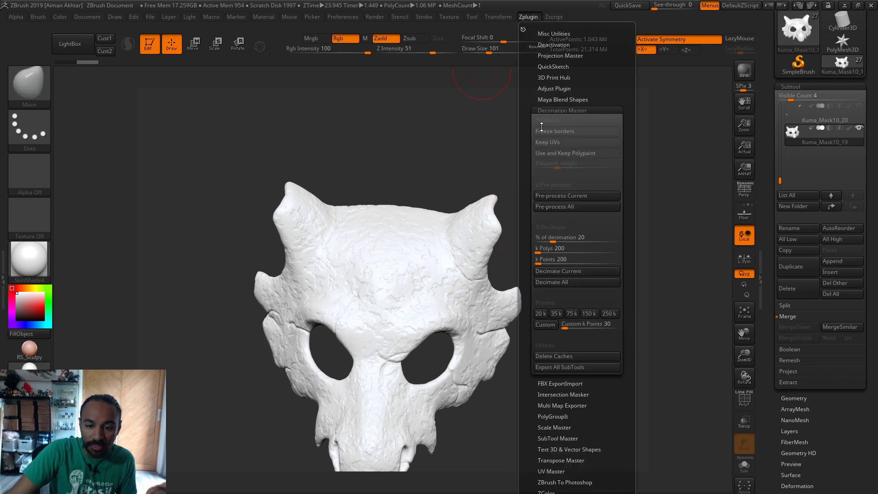
{"action": "left_click", "coordinate": [574, 276]}
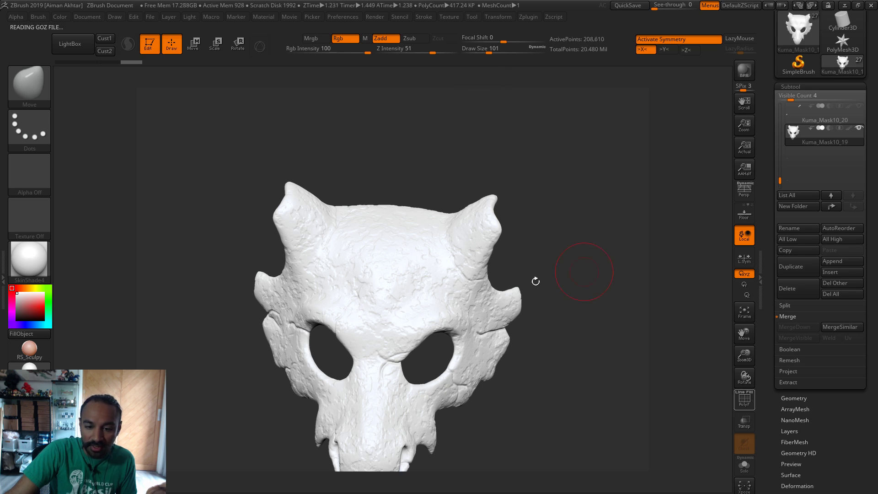
{"action": "key", "text": "shift+f"}
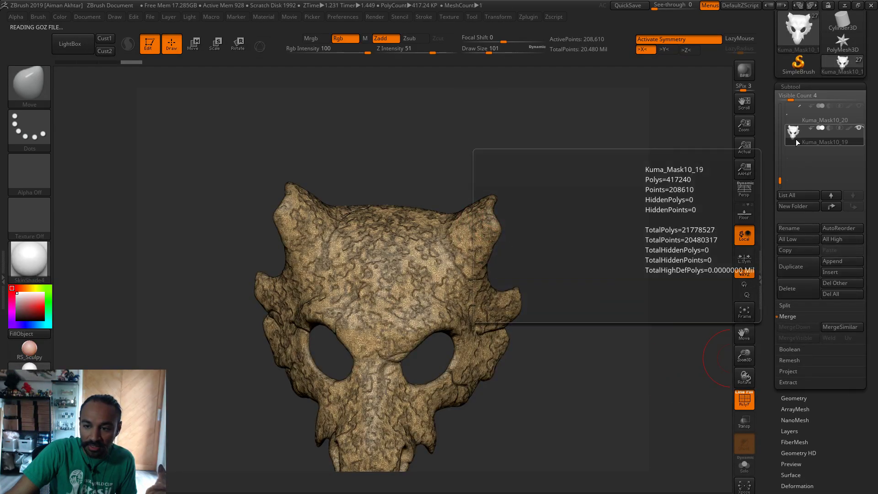
- Compare the decimated mask's wireframe with Kuma_Mask10_18, turn PolyFrame off and inspect the surface detail around eyes, cheeks and horns
{"action": "left_click_drag", "start_coordinate": [784, 181], "coordinate": [786, 174]}
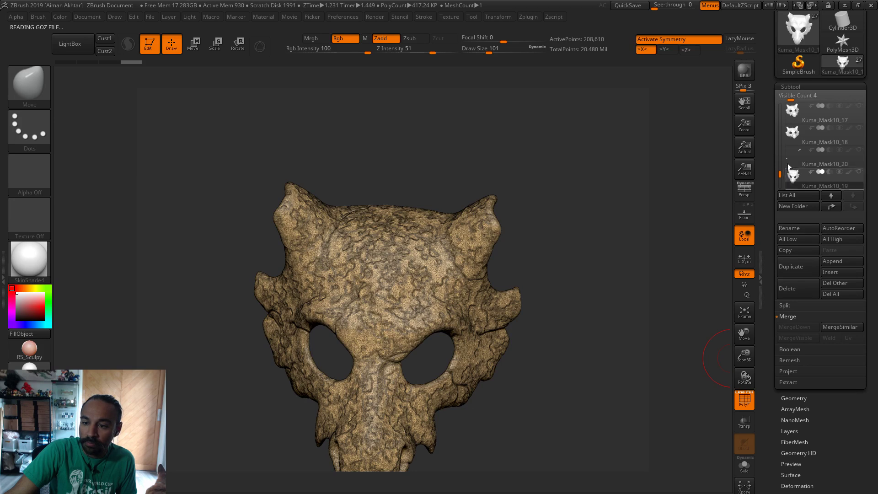
{"action": "left_click", "coordinate": [791, 136]}
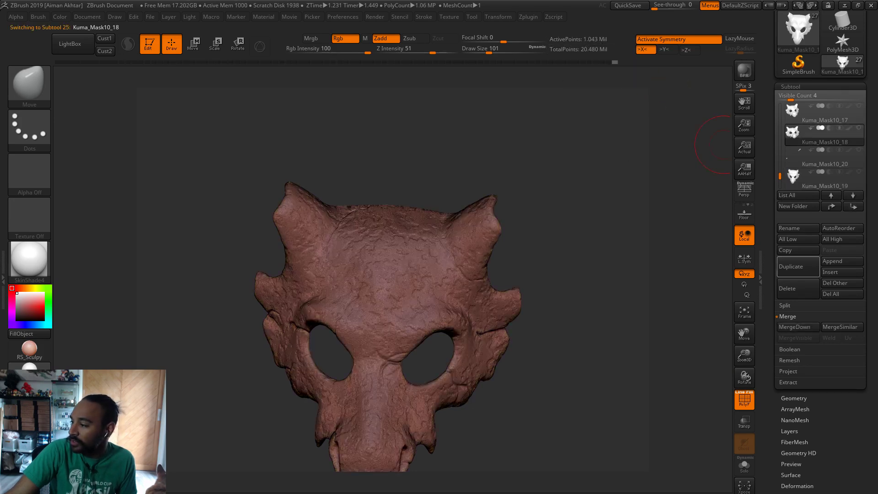
{"action": "left_click", "coordinate": [796, 184]}
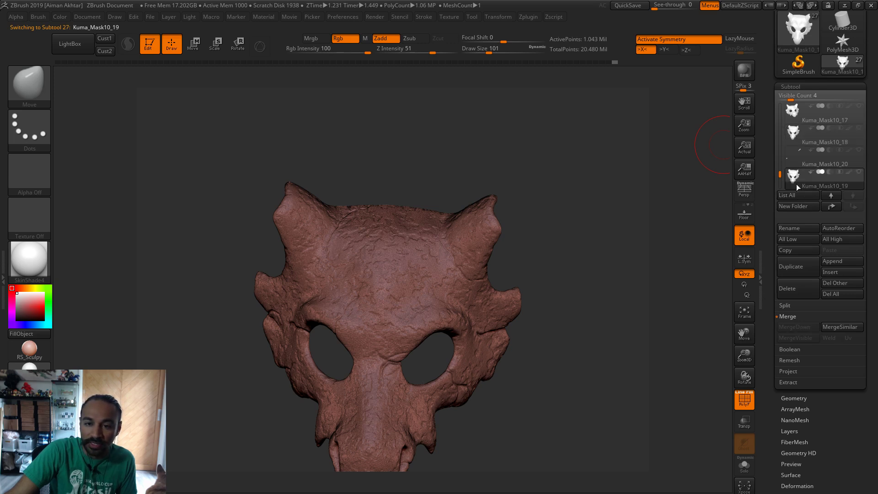
{"action": "left_click", "coordinate": [743, 399]}
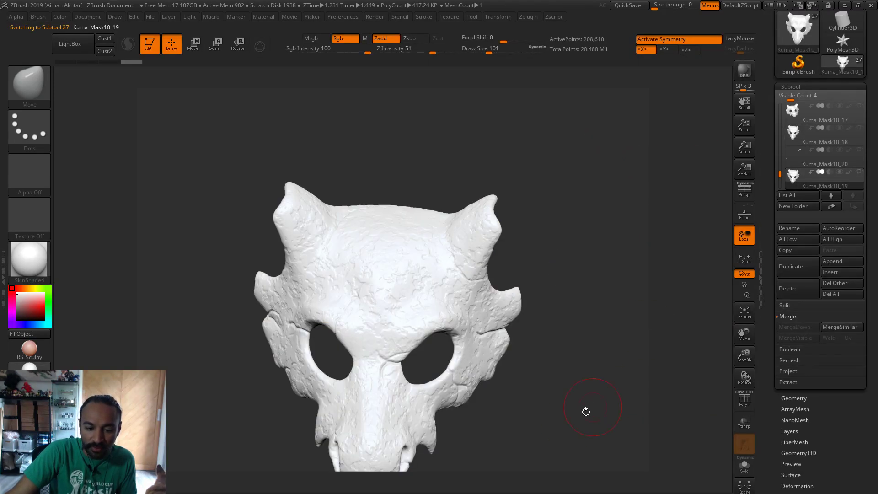
{"action": "left_click_drag", "start_coordinate": [585, 451], "coordinate": [586, 453], "text": "alt"}
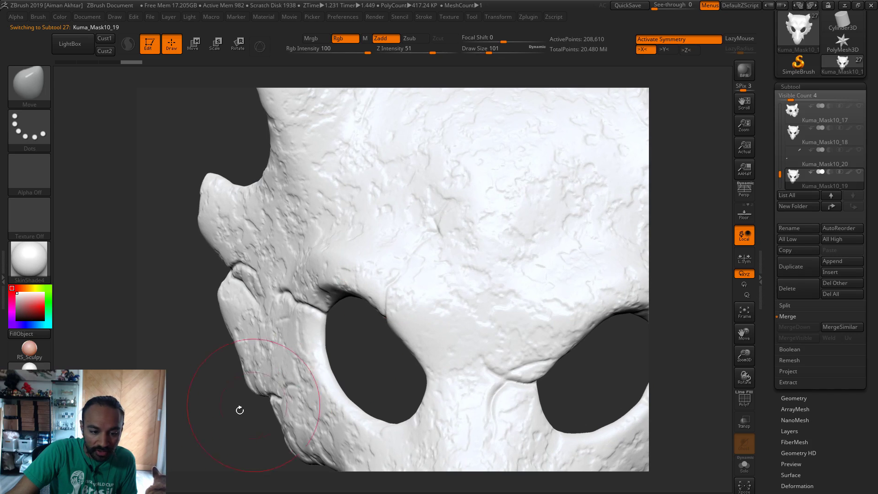
{"action": "left_click_drag", "start_coordinate": [239, 410], "coordinate": [287, 348]}
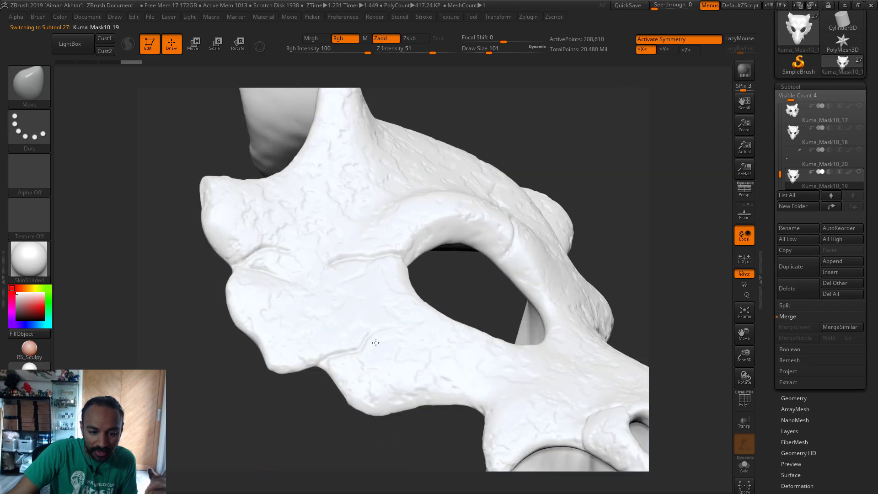
{"action": "left_click_drag", "start_coordinate": [412, 435], "coordinate": [215, 324]}
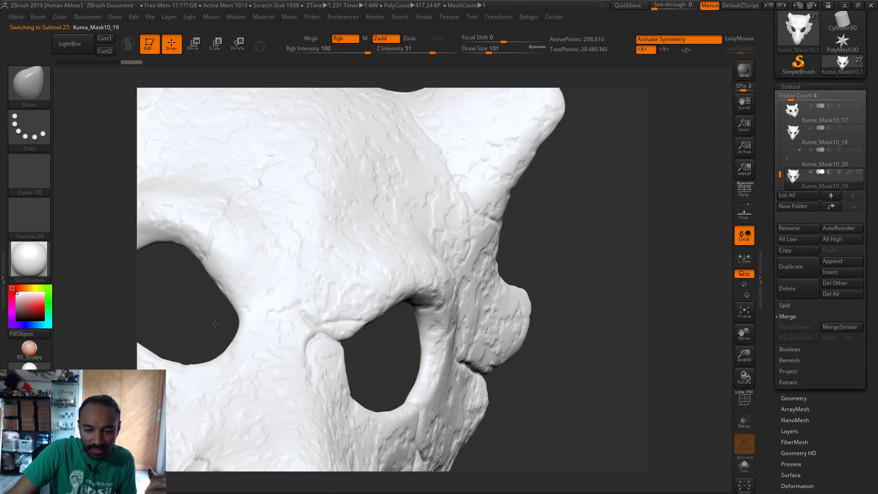
{"action": "left_click_drag", "start_coordinate": [553, 275], "coordinate": [624, 319]}
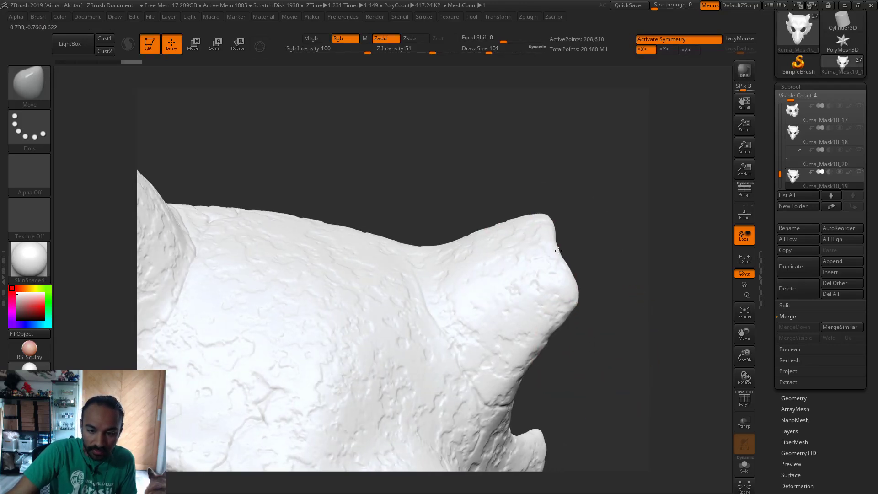
- Reshape the horns of the decimated mask symmetrically with the Move brush, working from the top and front
{"action": "left_click_drag", "start_coordinate": [558, 250], "coordinate": [571, 243]}
{"action": "mouse_move", "coordinate": [608, 284]}
{"action": "left_mouse_down", "text": "alt"}
{"action": "mouse_move", "coordinate": [603, 242]}
{"action": "mouse_move", "coordinate": [635, 301]}
{"action": "left_mouse_up", "text": "alt"}
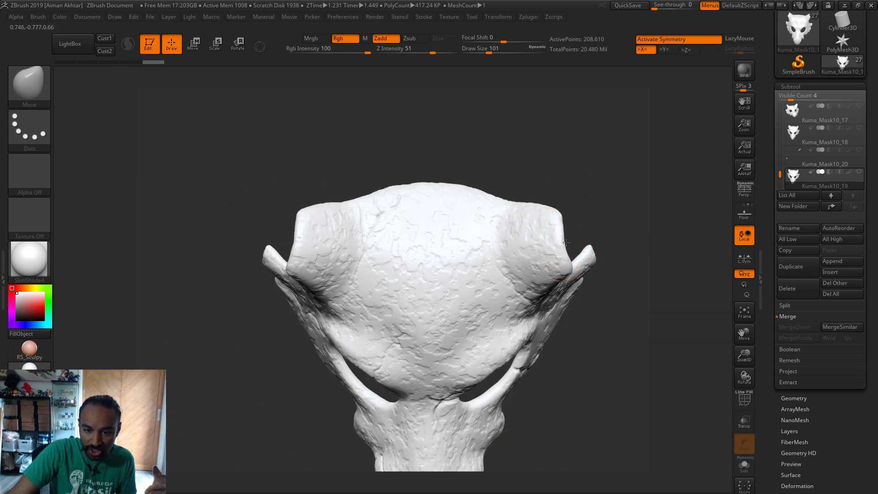
{"action": "left_click_drag", "start_coordinate": [596, 99], "coordinate": [596, 93], "text": "shift"}
{"action": "key", "text": "s"}
{"action": "mouse_move", "coordinate": [562, 265]}
{"action": "left_mouse_down"}
{"action": "mouse_move", "coordinate": [562, 284]}
{"action": "mouse_move", "coordinate": [494, 290]}
{"action": "left_mouse_up"}
{"action": "key", "text": "s"}
{"action": "left_click_drag", "start_coordinate": [577, 287], "coordinate": [557, 291]}
{"action": "mouse_move", "coordinate": [503, 286]}
{"action": "left_mouse_down"}
{"action": "mouse_move", "coordinate": [581, 289]}
{"action": "mouse_move", "coordinate": [585, 275]}
{"action": "mouse_move", "coordinate": [591, 288]}
{"action": "left_mouse_up"}
{"action": "key", "text": "s"}
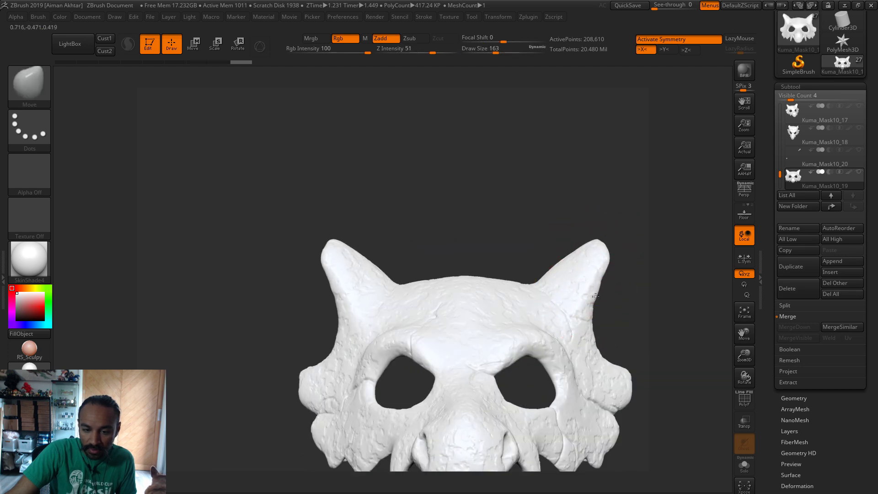
- Pull both horn tips upward and outward to lengthen them, using a Move brush with a draw size of 97
{"action": "key", "text": "s"}
{"action": "mouse_move", "coordinate": [331, 245]}
{"action": "left_mouse_down"}
{"action": "mouse_move", "coordinate": [338, 201]}
{"action": "mouse_move", "coordinate": [340, 229]}
{"action": "mouse_move", "coordinate": [321, 259]}
{"action": "mouse_move", "coordinate": [346, 238]}
{"action": "left_mouse_up"}
{"action": "key", "text": "s"}
{"action": "key", "text": "s"}
{"action": "key", "text": "s"}
{"action": "key", "text": "s"}
{"action": "left_click_drag", "start_coordinate": [336, 235], "coordinate": [326, 236]}
{"action": "left_click_drag", "start_coordinate": [306, 233], "coordinate": [290, 229]}
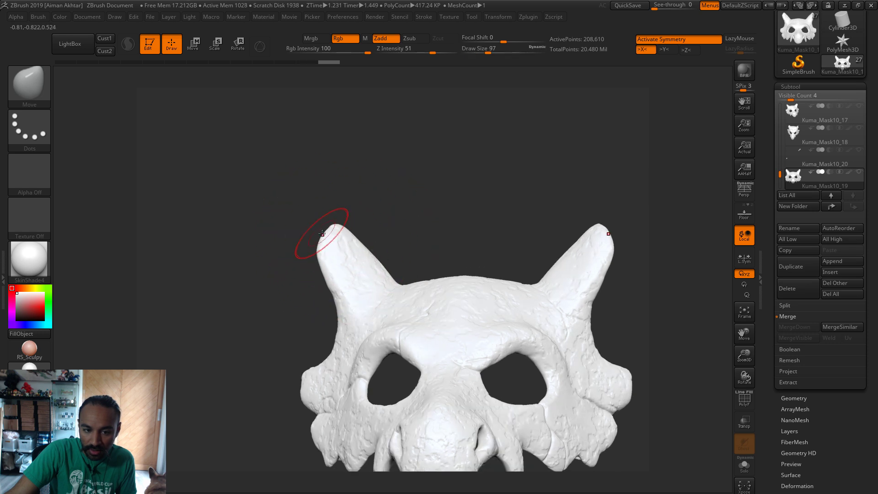
{"action": "left_click_drag", "start_coordinate": [367, 251], "coordinate": [374, 268]}
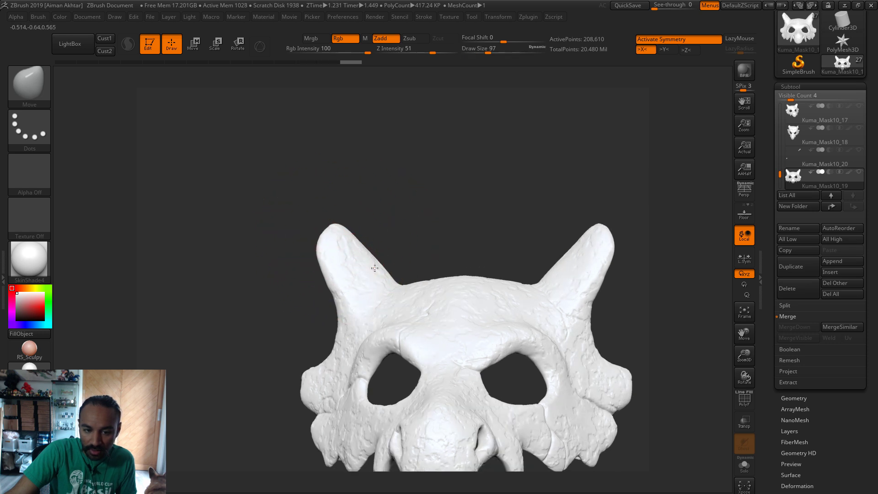
- Refine the side and back profile of the lengthened horns with the Move brush, adjusting the draw size between strokes
{"action": "mouse_move", "coordinate": [443, 230]}
{"action": "left_mouse_down"}
{"action": "mouse_move", "coordinate": [424, 240]}
{"action": "mouse_move", "coordinate": [388, 237]}
{"action": "mouse_move", "coordinate": [393, 160]}
{"action": "left_mouse_up"}
{"action": "key", "text": "ctrl+z"}
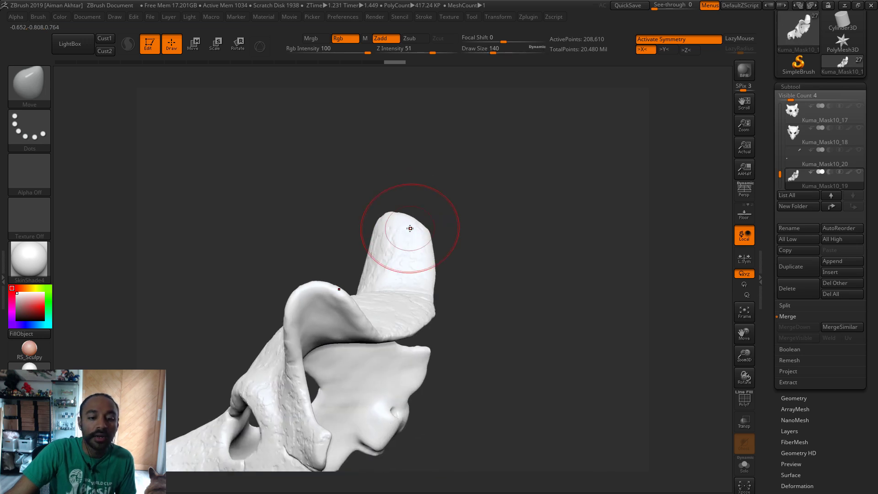
{"action": "key", "text": "ctrl+shift+z"}
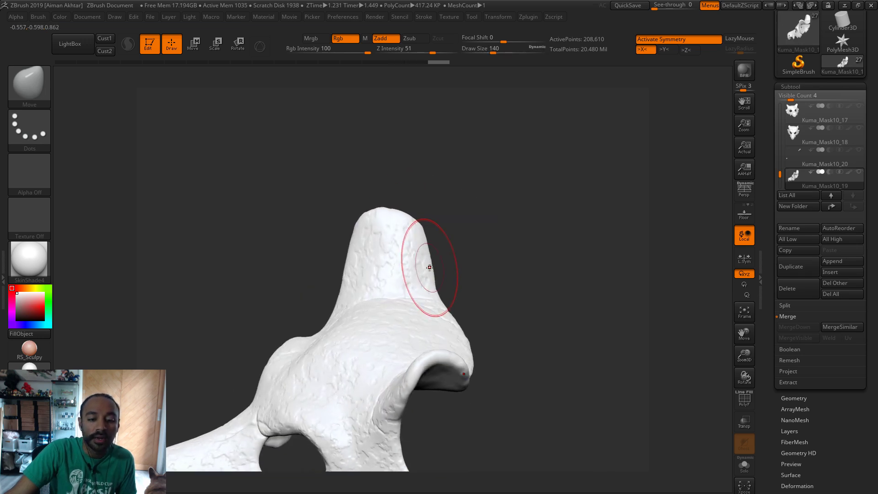
{"action": "key", "text": "s"}
{"action": "left_click", "coordinate": [430, 267]}
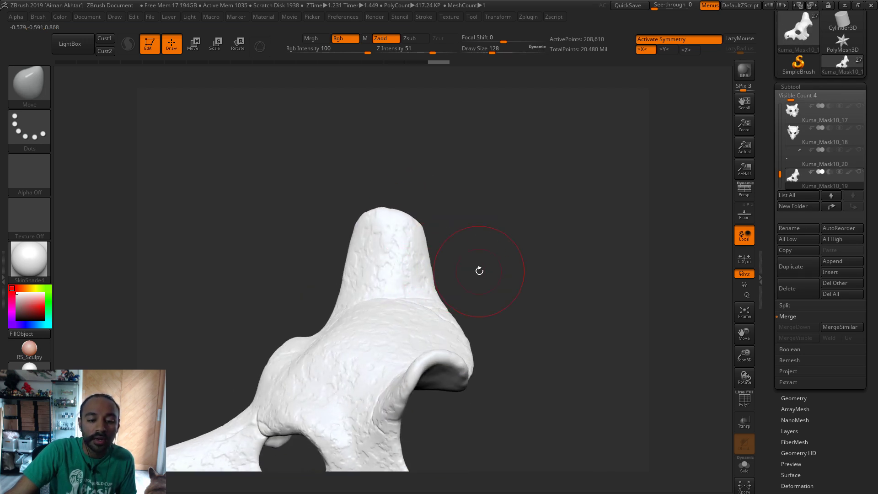
{"action": "mouse_move", "coordinate": [479, 270]}
{"action": "left_mouse_down"}
{"action": "mouse_move", "coordinate": [441, 366]}
{"action": "mouse_move", "coordinate": [482, 400]}
{"action": "mouse_move", "coordinate": [506, 310]}
{"action": "mouse_move", "coordinate": [577, 355]}
{"action": "mouse_move", "coordinate": [629, 346]}
{"action": "mouse_move", "coordinate": [461, 344]}
{"action": "left_mouse_up"}
{"action": "key", "text": "s"}
{"action": "left_click", "coordinate": [293, 257]}
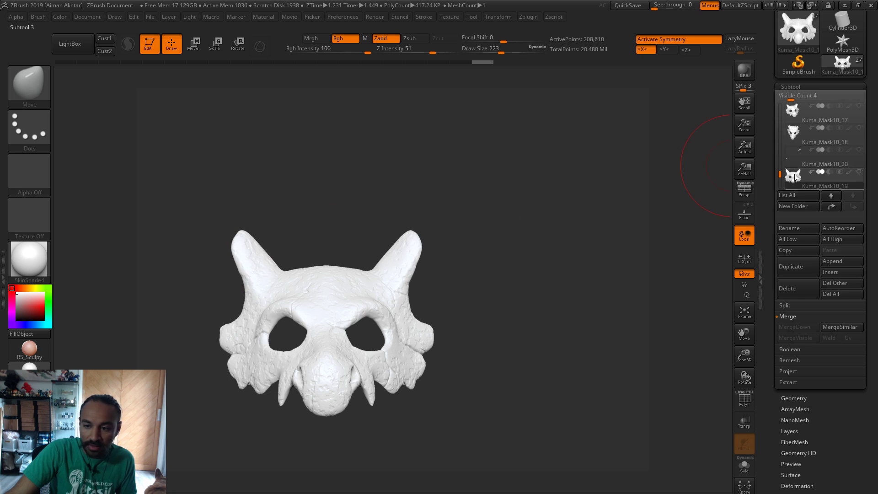
- Compare the horns of Kuma_Mask10_19 with those of Kuma_Mask10_18 and shorten the reshaped horn tips slightly
{"action": "left_click", "coordinate": [796, 133]}
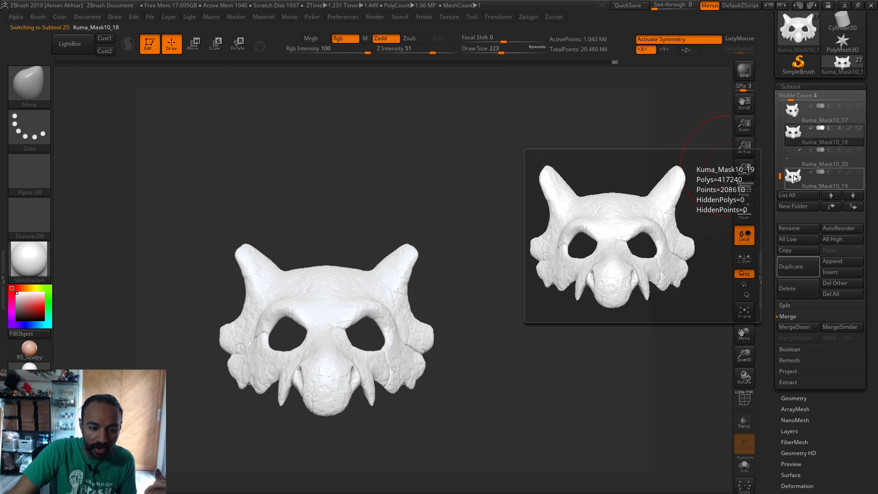
{"action": "left_click", "coordinate": [793, 174]}
{"action": "left_click", "coordinate": [787, 129]}
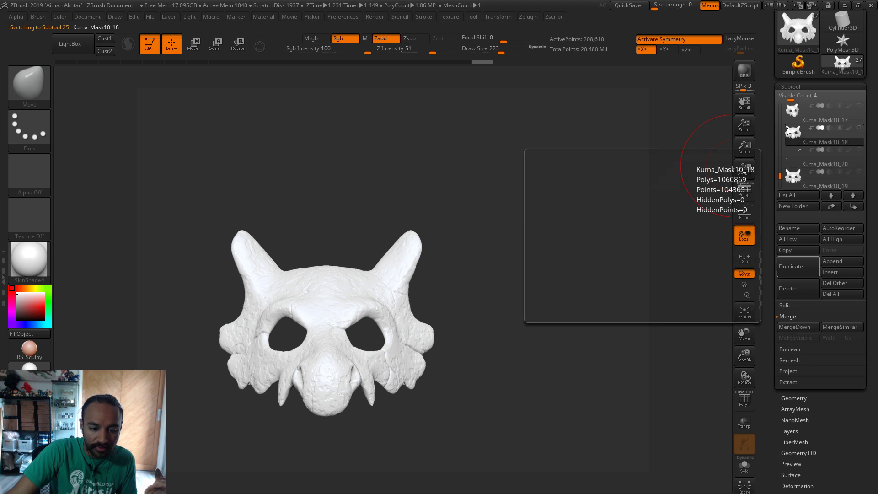
{"action": "left_click", "coordinate": [787, 176]}
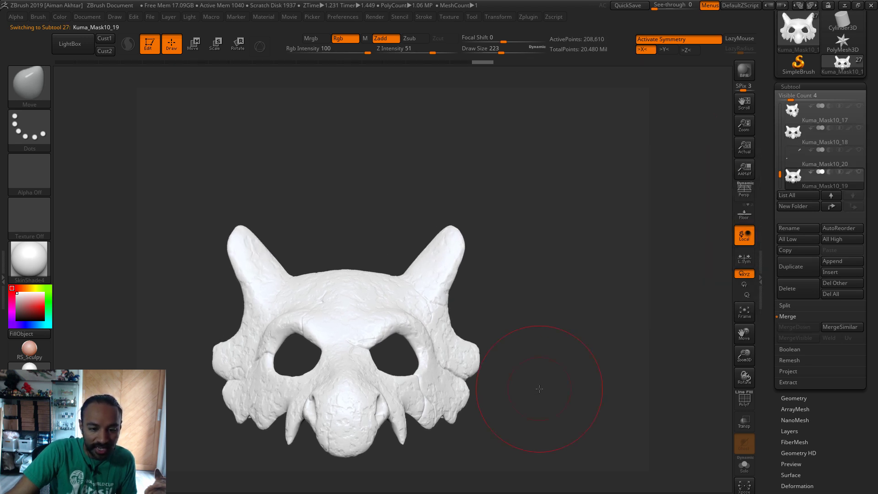
{"action": "key", "text": "s"}
{"action": "left_click_drag", "start_coordinate": [240, 233], "coordinate": [250, 242]}
{"action": "mouse_move", "coordinate": [317, 237]}
{"action": "left_mouse_down"}
{"action": "mouse_move", "coordinate": [280, 244]}
{"action": "mouse_move", "coordinate": [313, 225]}
{"action": "left_mouse_up"}
{"action": "key", "text": "s"}
{"action": "left_click_drag", "start_coordinate": [389, 205], "coordinate": [434, 207]}
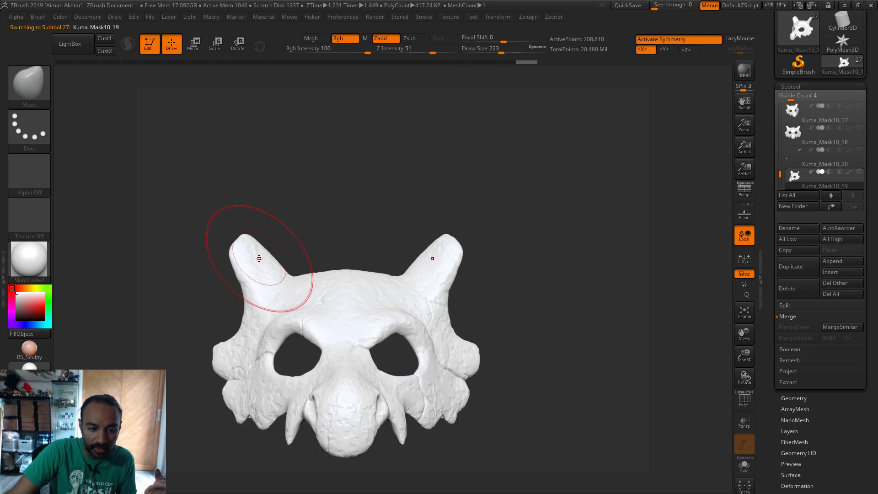
- Adjust the horns' shafts and their side profile with the Move brush, varying the brush size
{"action": "key", "text": "s"}
{"action": "left_click_drag", "start_coordinate": [259, 260], "coordinate": [239, 266]}
{"action": "mouse_move", "coordinate": [334, 208]}
{"action": "left_mouse_down"}
{"action": "mouse_move", "coordinate": [392, 211]}
{"action": "mouse_move", "coordinate": [365, 215]}
{"action": "left_mouse_up"}
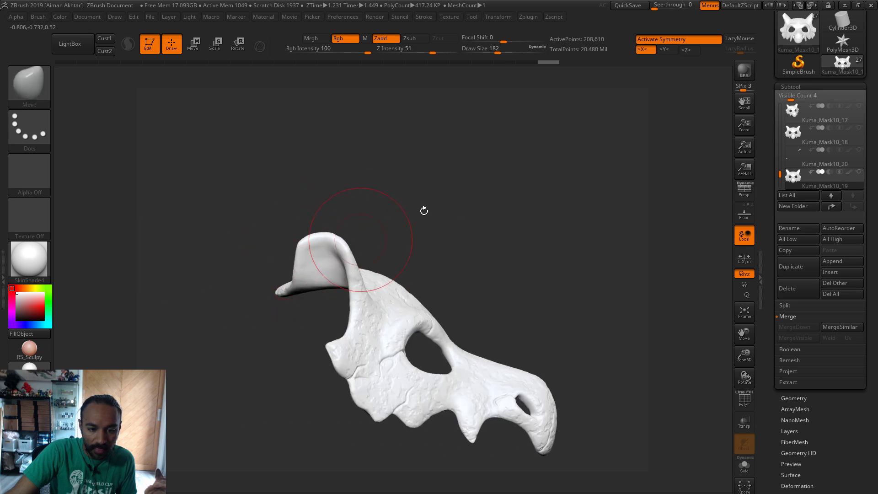
{"action": "mouse_move", "coordinate": [424, 211]}
{"action": "left_mouse_down"}
{"action": "mouse_move", "coordinate": [520, 215]}
{"action": "mouse_move", "coordinate": [514, 242]}
{"action": "mouse_move", "coordinate": [372, 267]}
{"action": "mouse_move", "coordinate": [381, 287]}
{"action": "left_mouse_up"}
{"action": "key", "text": "s"}
{"action": "left_click_drag", "start_coordinate": [397, 293], "coordinate": [353, 291]}
{"action": "key", "text": "s"}
{"action": "left_click_drag", "start_coordinate": [397, 224], "coordinate": [469, 226]}
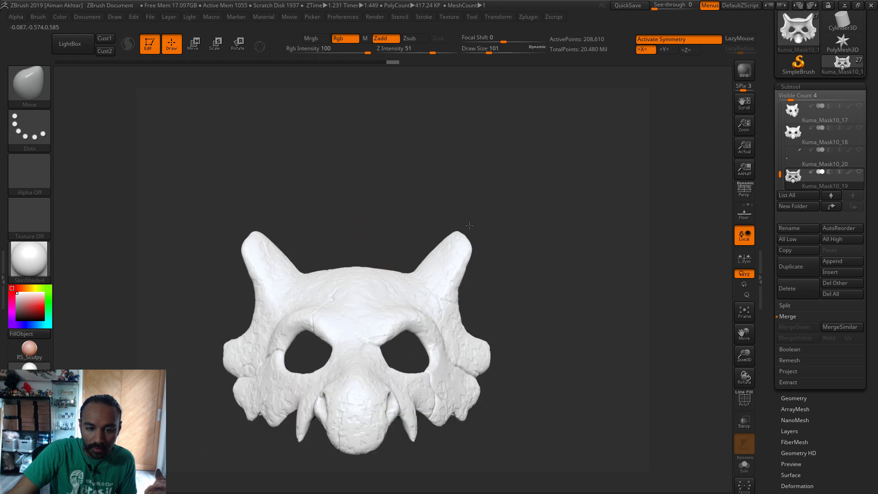
- Compare the horns against Kuma_Mask10_18 again and nudge the tips of Kuma_Mask10_19 slightly lower
{"action": "left_click", "coordinate": [791, 142]}
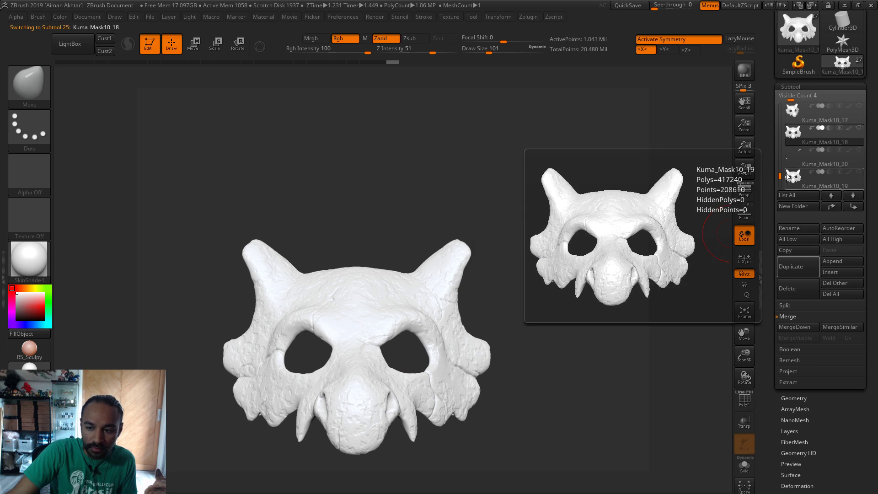
{"action": "left_click", "coordinate": [787, 176]}
{"action": "key", "text": "s"}
{"action": "mouse_move", "coordinate": [471, 235]}
{"action": "left_mouse_down"}
{"action": "mouse_move", "coordinate": [482, 236]}
{"action": "mouse_move", "coordinate": [459, 243]}
{"action": "left_mouse_up"}
{"action": "key", "text": "s"}
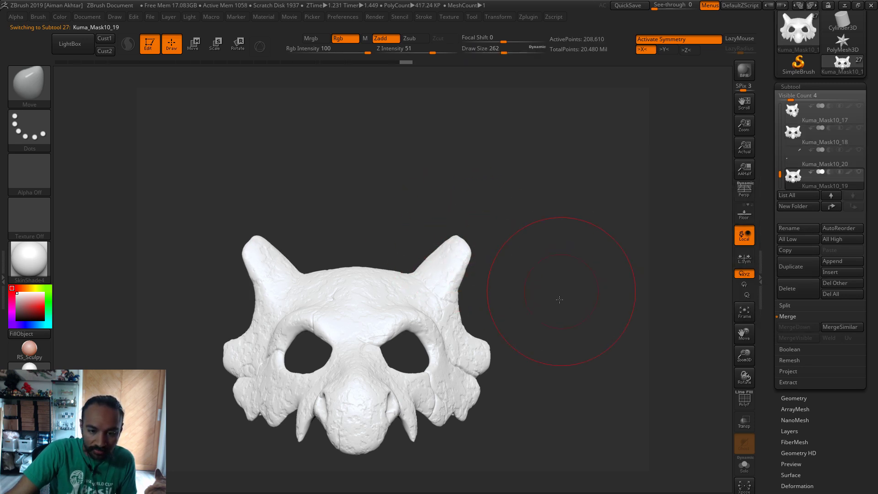
- Examine the whole reshaped mask in three-quarter view with the PolyFrame wireframe on, and turn the wireframe off again
{"action": "left_click_drag", "start_coordinate": [559, 299], "coordinate": [412, 320]}
{"action": "left_click", "coordinate": [744, 399]}
{"action": "left_click_drag", "start_coordinate": [552, 333], "coordinate": [542, 349]}
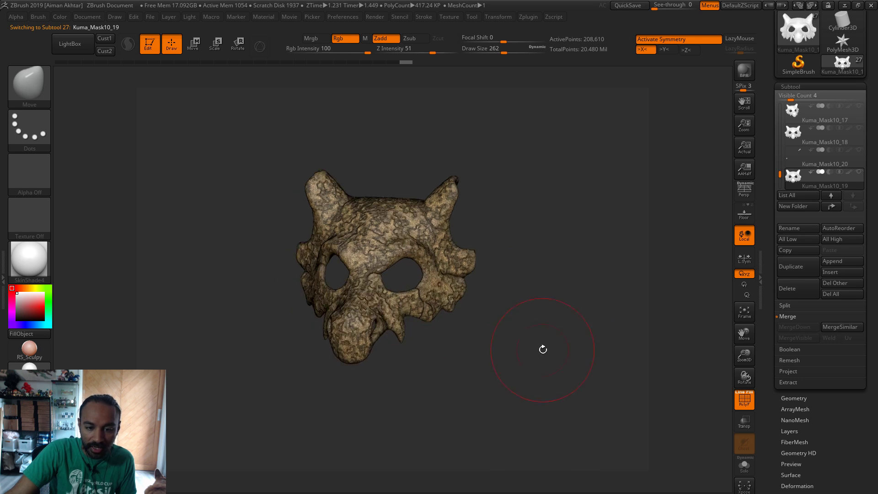
{"action": "left_click", "coordinate": [744, 399]}
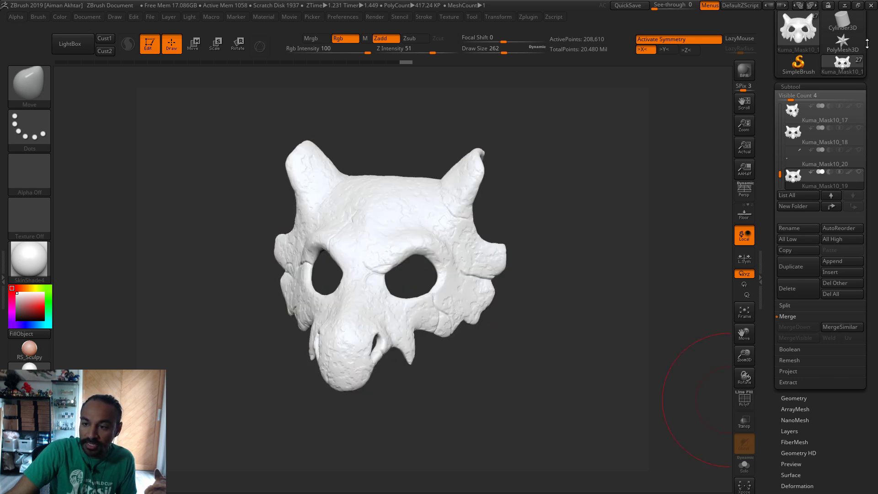
- Save the tool over the existing CuboneKuma2 file in the Cubone folder
{"action": "scroll", "coordinate": [866, 44], "scroll_direction": "up", "scroll_amount": 3}
{"action": "left_click", "coordinate": [838, 29]}
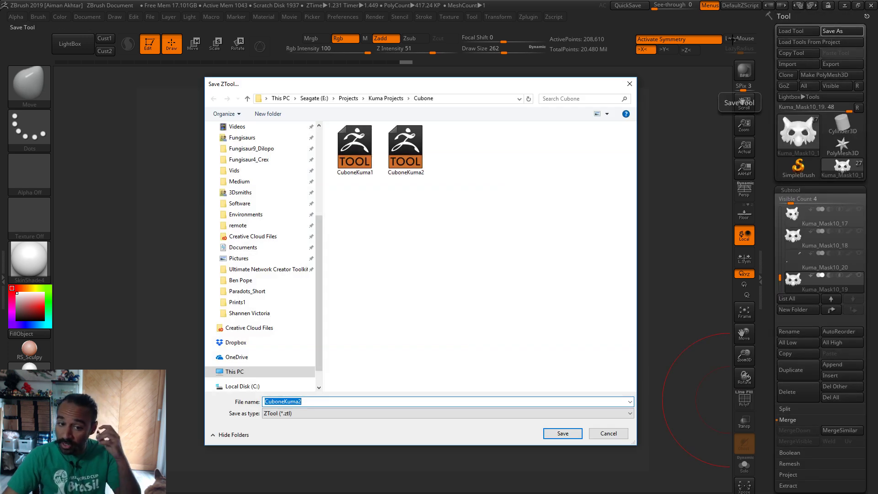
{"action": "left_click", "coordinate": [563, 435]}
{"action": "left_click", "coordinate": [465, 272]}
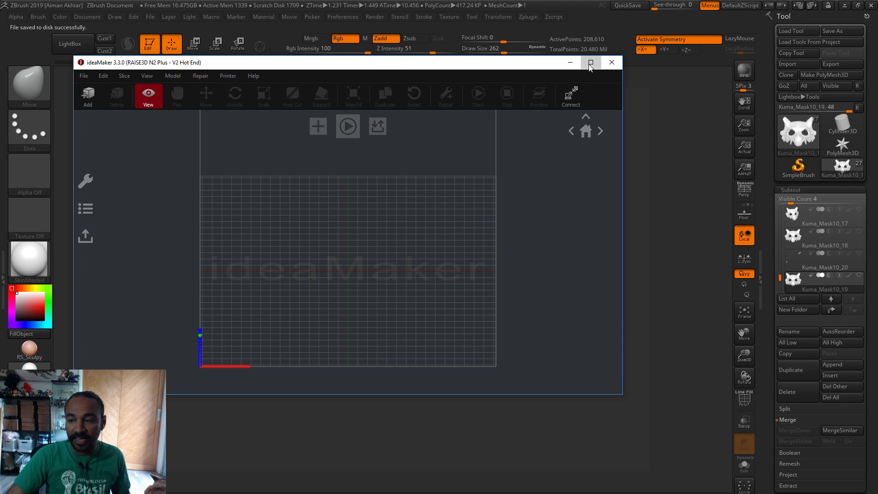
- Switch to ideaMaker, maximize its window and bring the whole empty print volume into view
{"action": "left_click", "coordinate": [590, 62]}
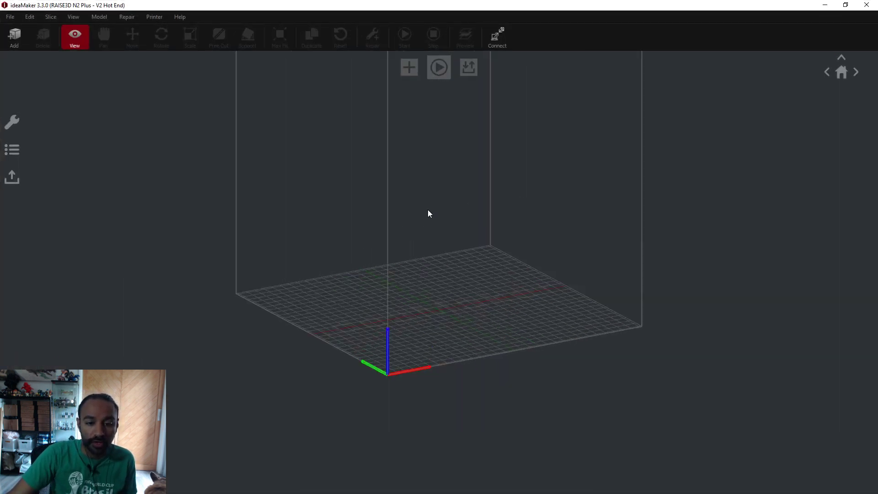
{"action": "scroll", "coordinate": [531, 325], "scroll_direction": "down", "scroll_amount": 1}
{"action": "middle_click_drag", "start_coordinate": [549, 293], "coordinate": [542, 399]}
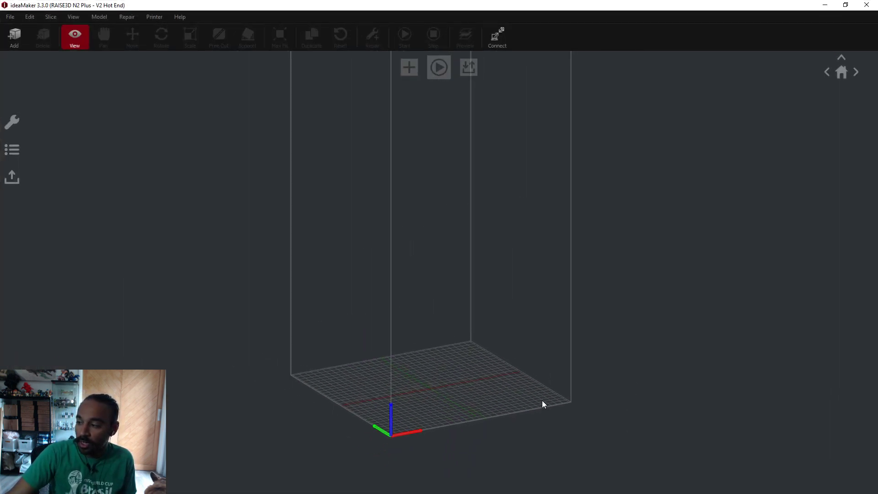
- Open the CuboneKumaPrint1 project from the Cubone folder inside Kuma Projects
{"action": "scroll", "coordinate": [544, 360], "scroll_direction": "down", "scroll_amount": 4}
{"action": "middle_click_drag", "start_coordinate": [570, 331], "coordinate": [471, 493]}
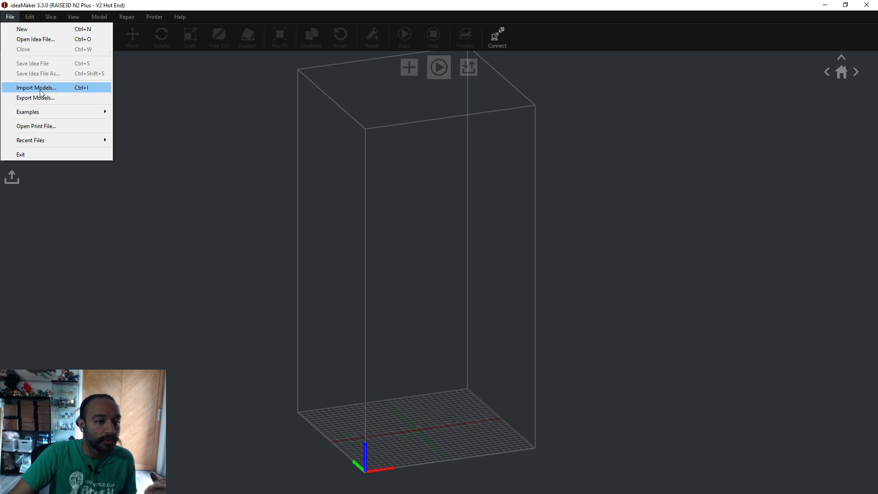
{"action": "left_click", "coordinate": [43, 40]}
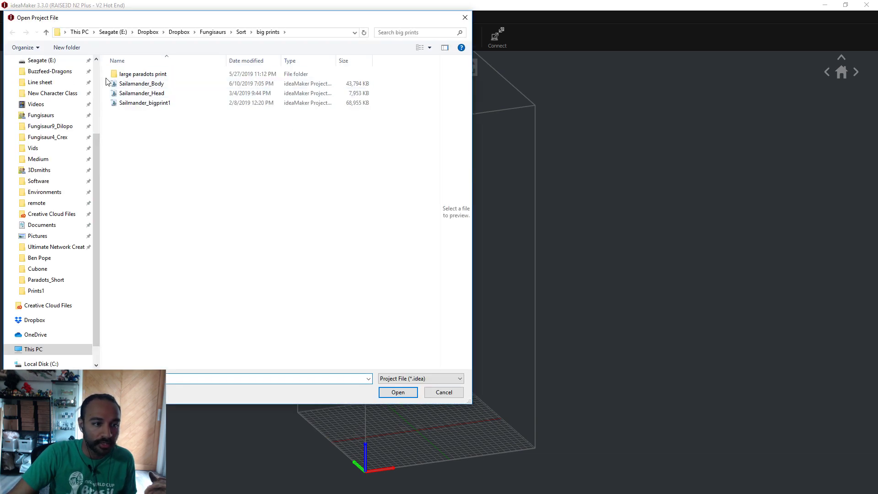
{"action": "left_click_drag", "start_coordinate": [97, 147], "coordinate": [97, 74]}
{"action": "left_click", "coordinate": [38, 90]}
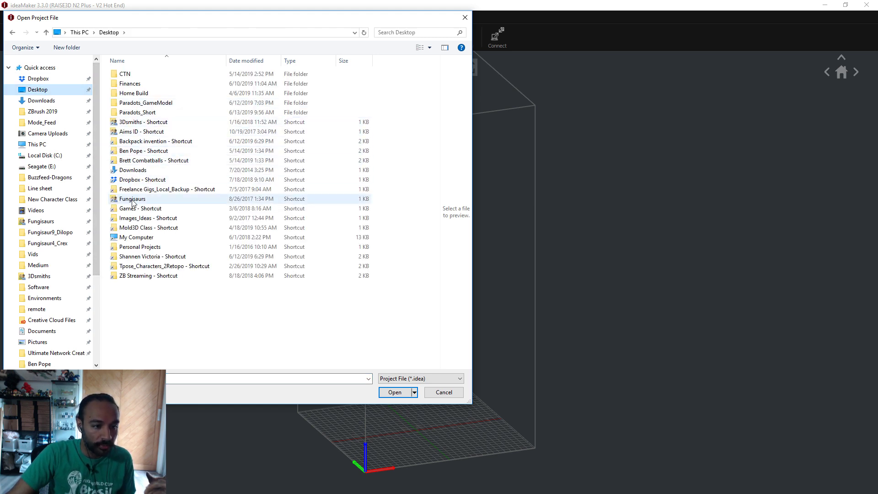
{"action": "double_click", "coordinate": [141, 246]}
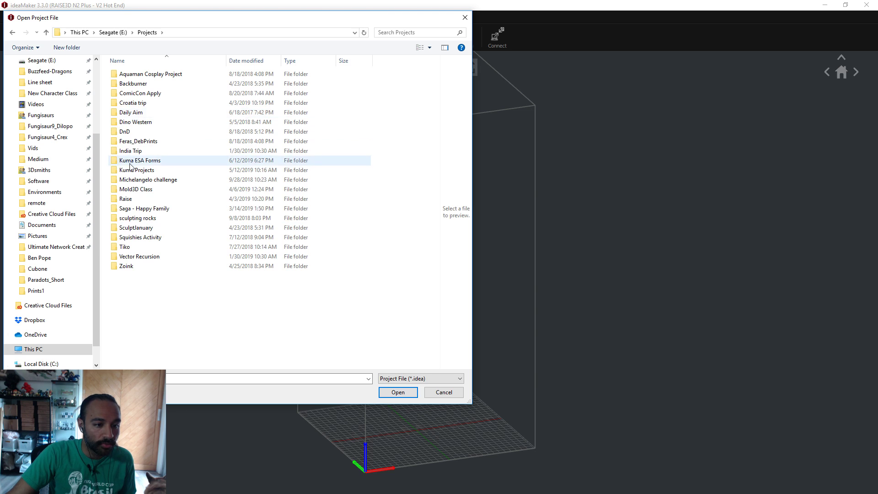
{"action": "left_click", "coordinate": [133, 171]}
{"action": "double_click", "coordinate": [136, 170]}
{"action": "double_click", "coordinate": [128, 73]}
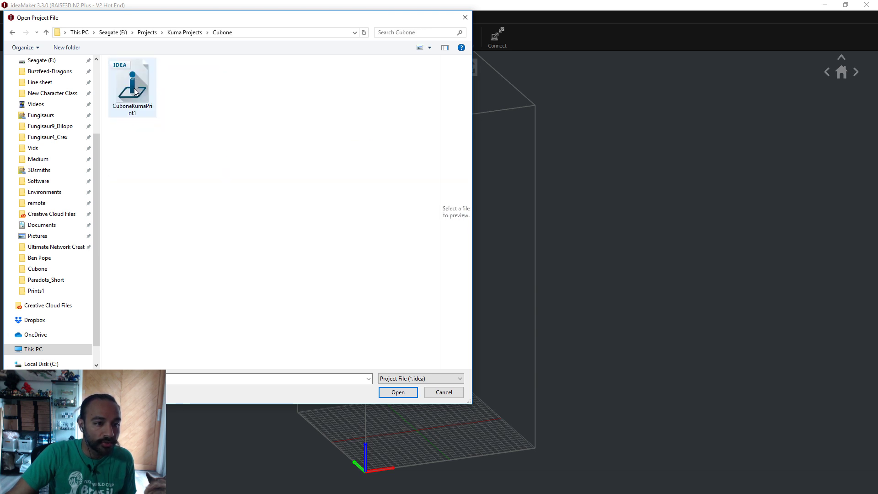
{"action": "left_click", "coordinate": [399, 396]}
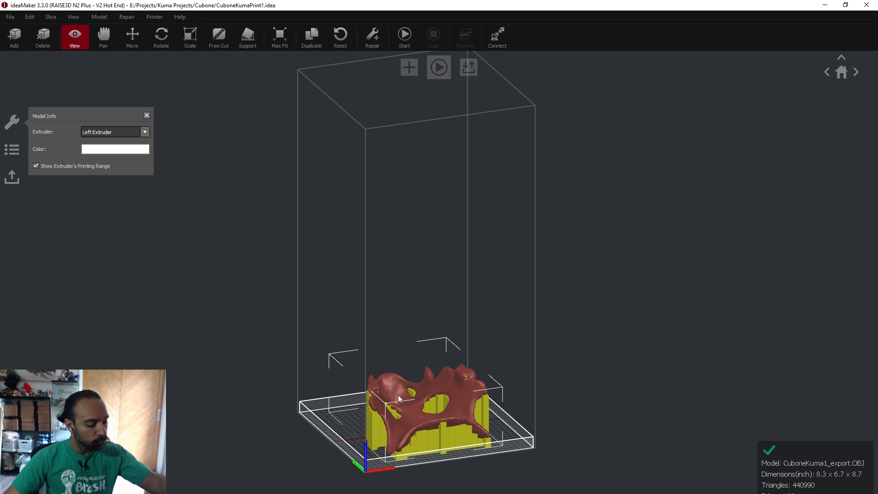
- Examine the previous mask print and its support structures up close from the sides, the front and above
{"action": "left_click_drag", "start_coordinate": [401, 408], "coordinate": [506, 442]}
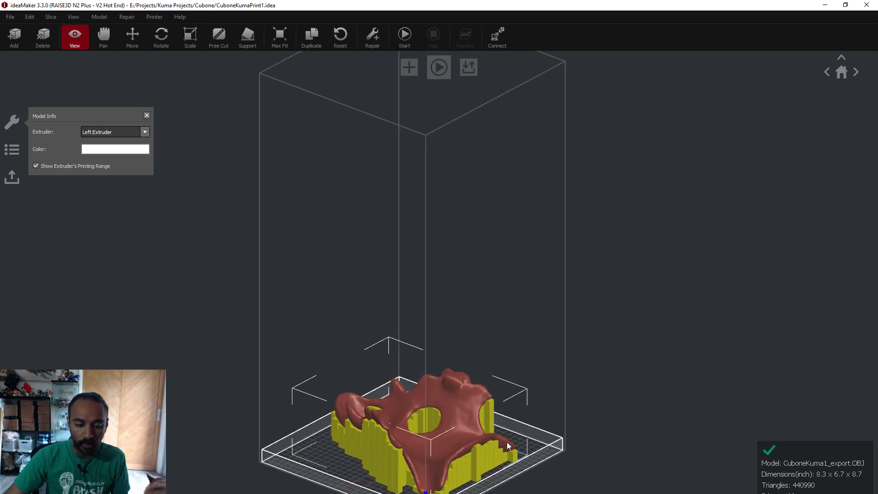
{"action": "scroll", "coordinate": [514, 284], "scroll_direction": "up", "scroll_amount": 6}
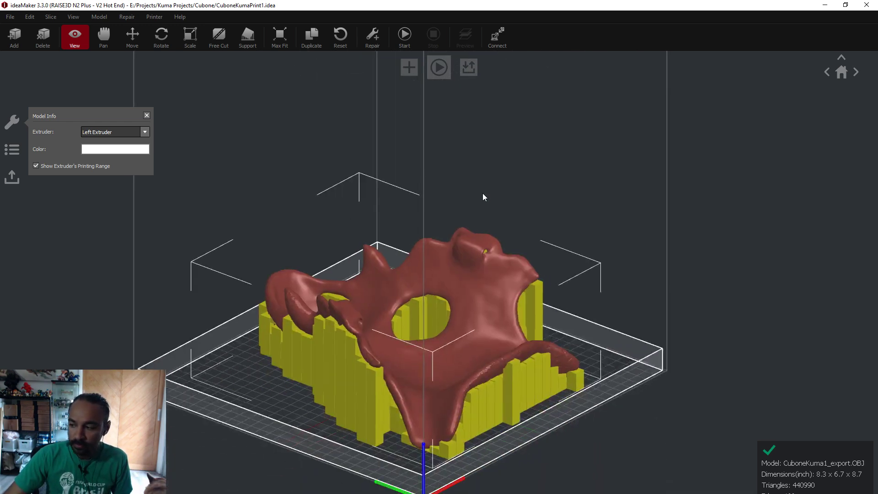
{"action": "scroll", "coordinate": [426, 325], "scroll_direction": "up", "scroll_amount": 8}
{"action": "left_click_drag", "start_coordinate": [429, 366], "coordinate": [554, 369]}
{"action": "scroll", "coordinate": [499, 383], "scroll_direction": "down", "scroll_amount": 6}
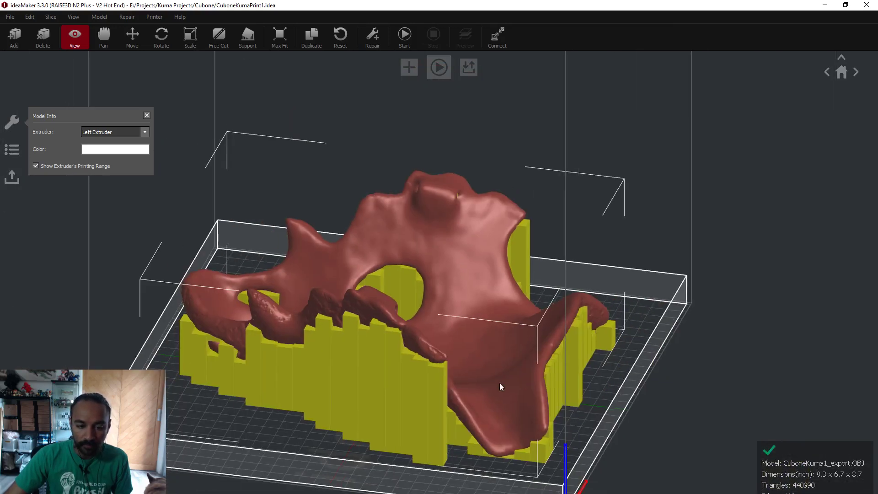
{"action": "left_click_drag", "start_coordinate": [500, 386], "coordinate": [343, 377]}
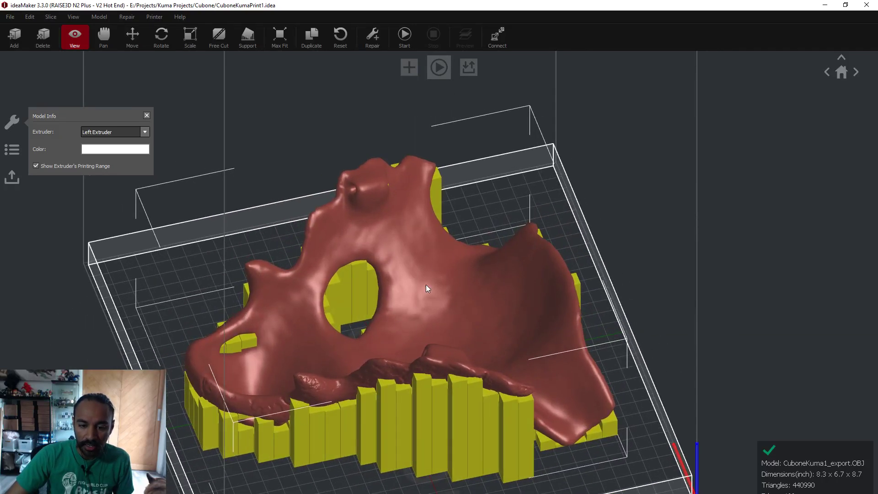
{"action": "left_click_drag", "start_coordinate": [552, 363], "coordinate": [401, 287]}
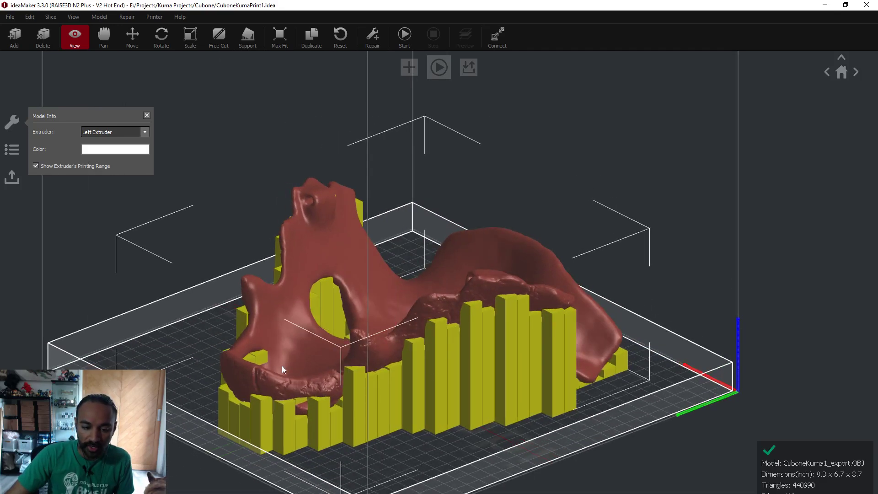
{"action": "left_click_drag", "start_coordinate": [443, 341], "coordinate": [390, 359]}
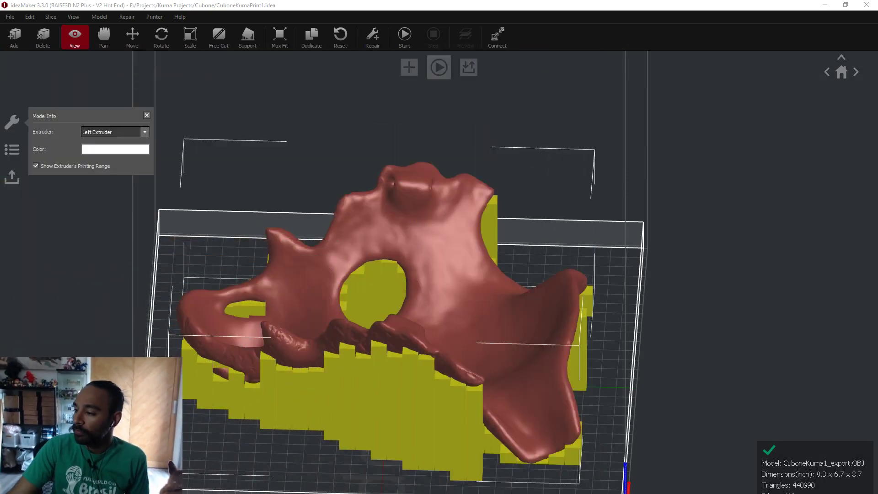
{"action": "left_click_drag", "start_coordinate": [598, 320], "coordinate": [148, 165]}
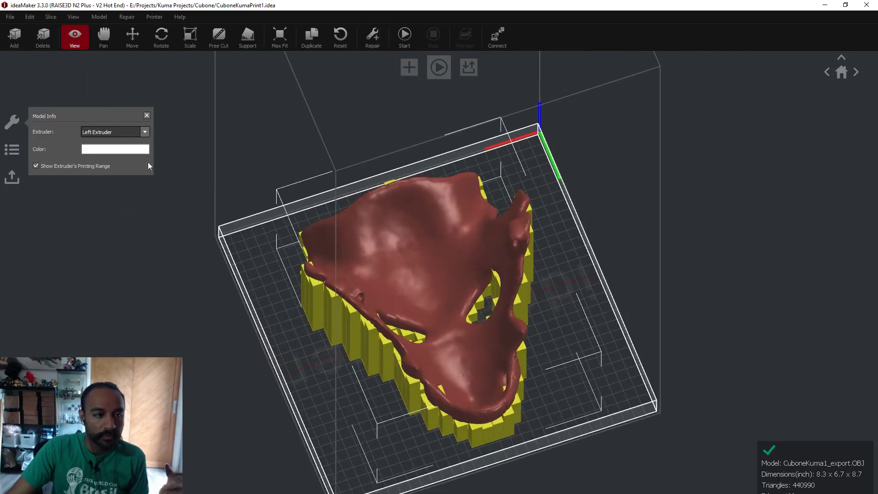
- Switch to ZBrush and export the active mask subtool as the OBJ file CuboneKuma2_export in the Cubone folder
{"action": "right_click", "coordinate": [404, 246]}
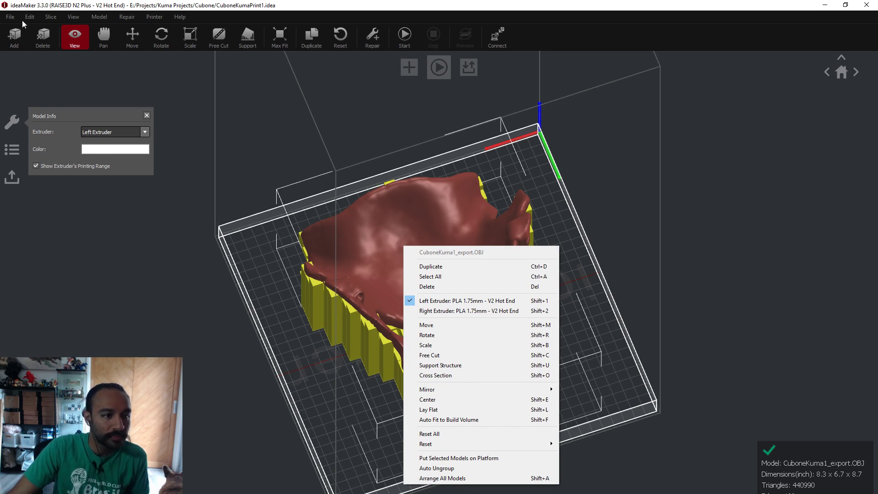
{"action": "left_click", "coordinate": [11, 17]}
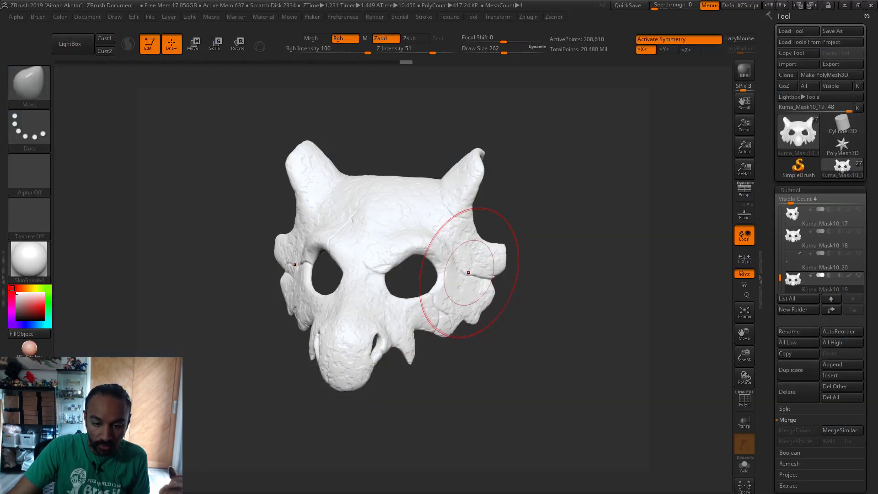
{"action": "left_click", "coordinate": [825, 64]}
{"action": "left_click", "coordinate": [351, 170]}
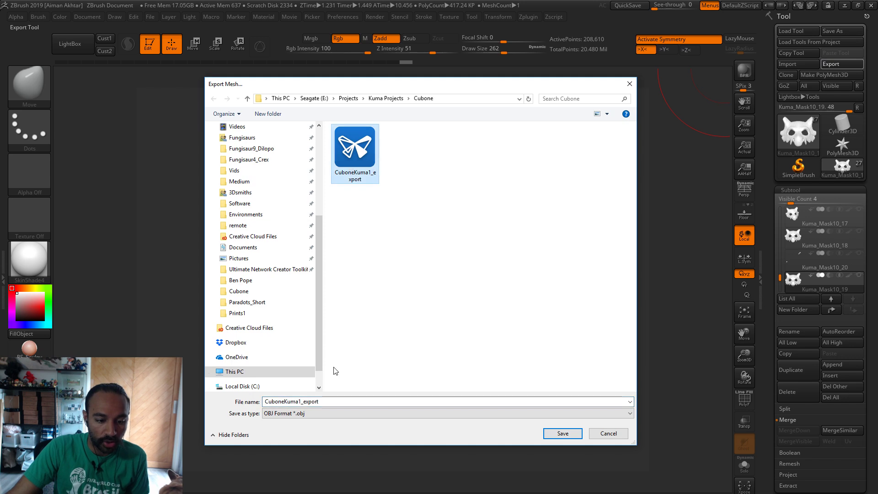
{"action": "left_click", "coordinate": [303, 401]}
{"action": "key", "text": "BackSpace"}
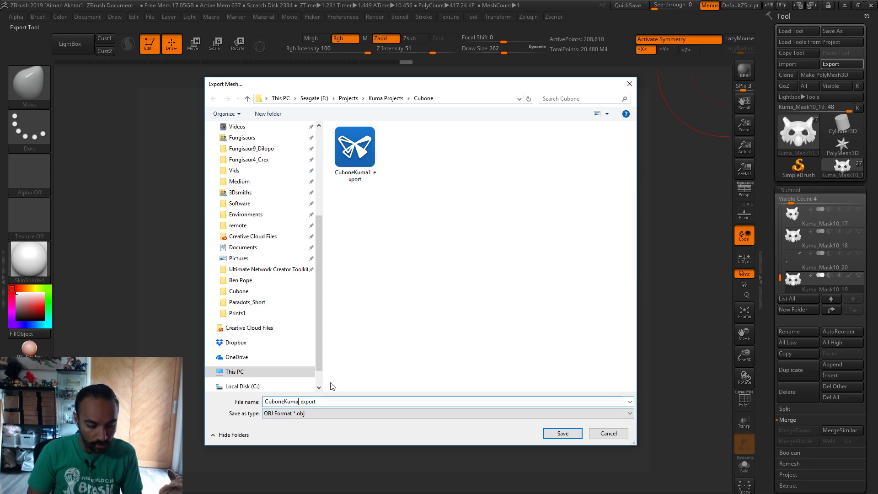
{"action": "key", "text": "Return"}
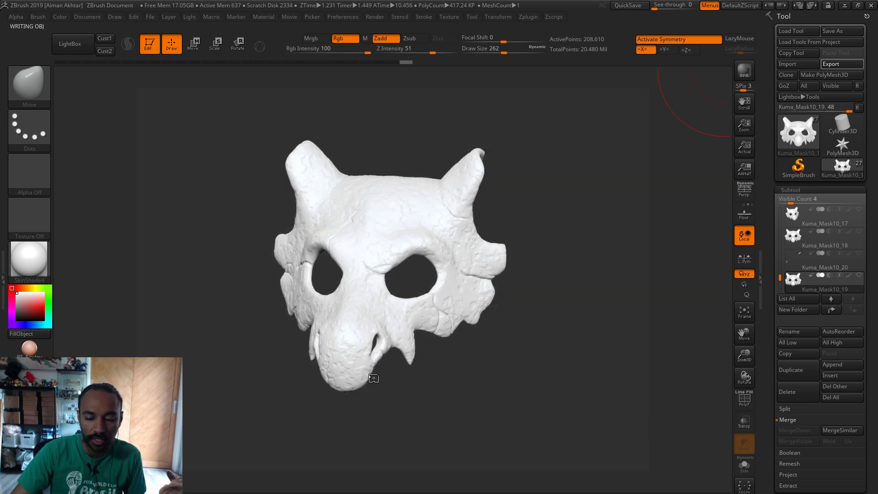
- Return to ideaMaker and import the CuboneKuma2_export model into the open print project
{"action": "left_click", "coordinate": [844, 6]}
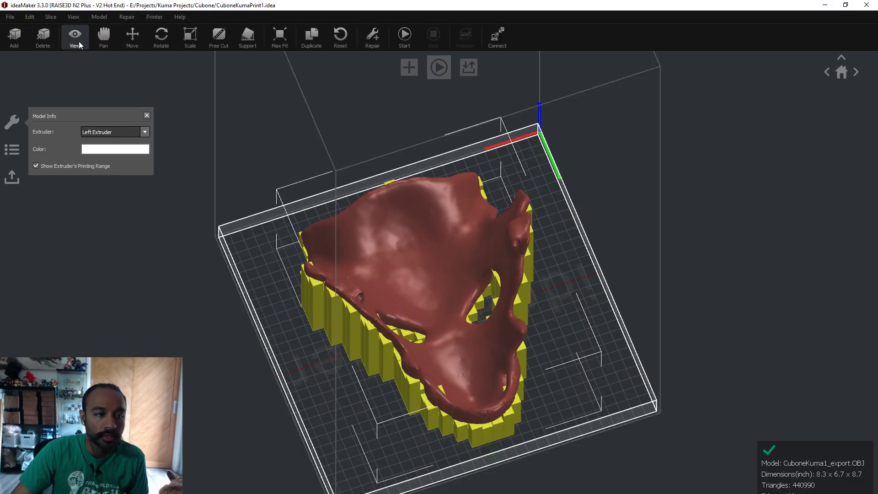
{"action": "left_click", "coordinate": [10, 17]}
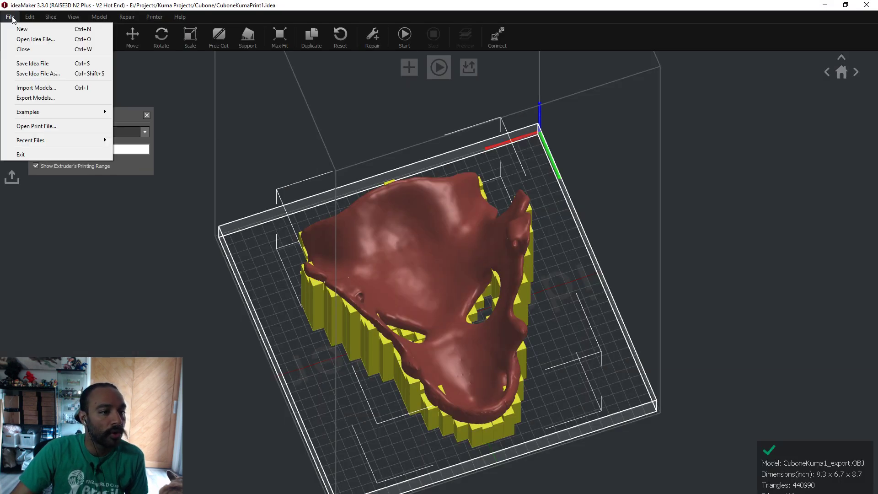
{"action": "left_click", "coordinate": [32, 86]}
{"action": "left_click", "coordinate": [189, 101]}
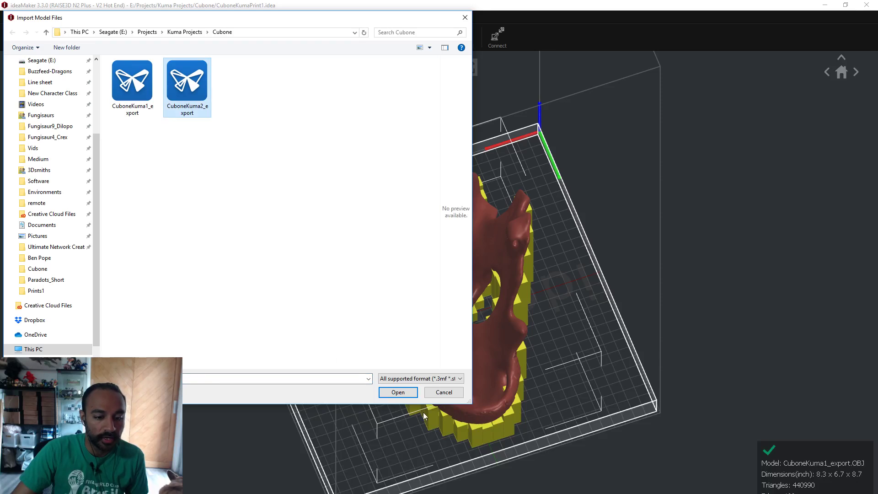
{"action": "left_click", "coordinate": [411, 395]}
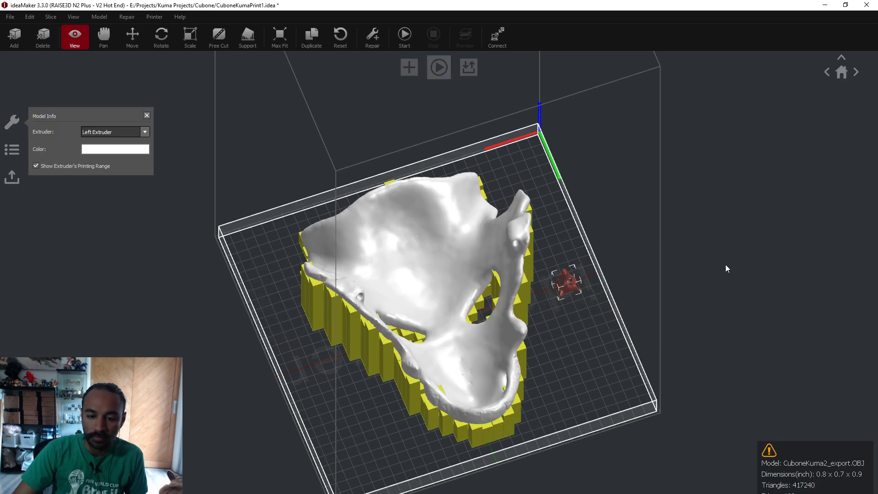
- Compare the imported mask with the previous one, look for a model units option and check its dimensions with the Scale tool
{"action": "left_click_drag", "start_coordinate": [725, 264], "coordinate": [215, 197]}
{"action": "scroll", "coordinate": [476, 402], "scroll_direction": "up", "scroll_amount": 4}
{"action": "left_click_drag", "start_coordinate": [457, 264], "coordinate": [380, 388]}
{"action": "left_click", "coordinate": [100, 16]}
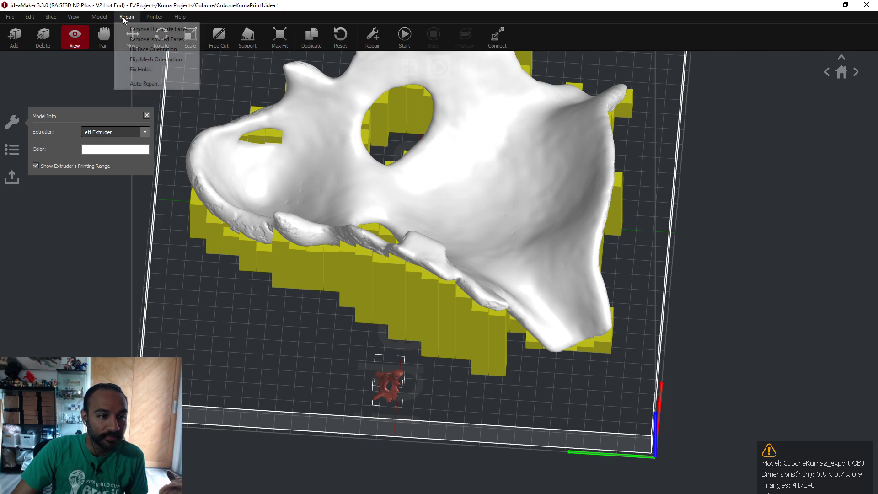
{"action": "mouse_move", "coordinate": [80, 18]}
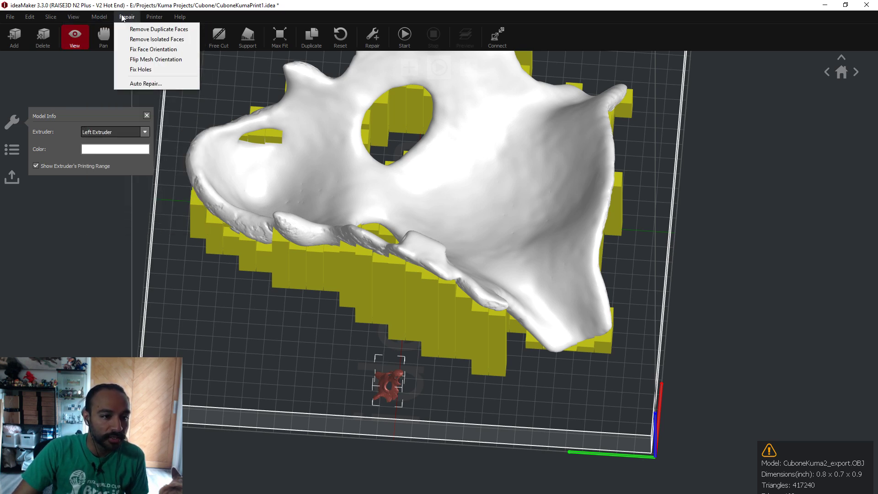
{"action": "left_click", "coordinate": [51, 16]}
{"action": "mouse_move", "coordinate": [76, 19]}
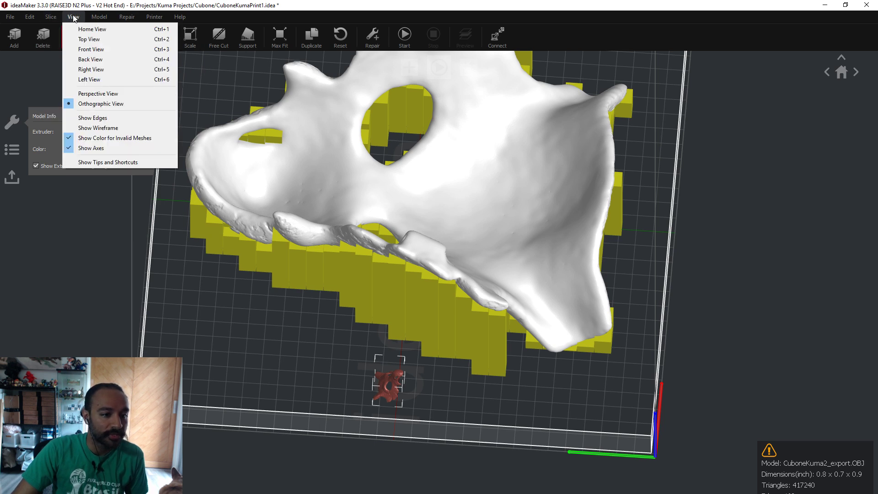
{"action": "mouse_move", "coordinate": [29, 19]}
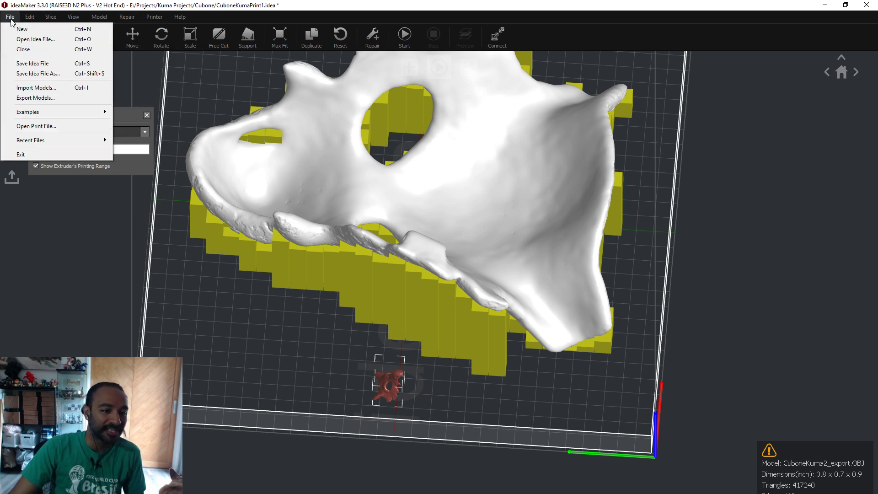
{"action": "mouse_move", "coordinate": [136, 22]}
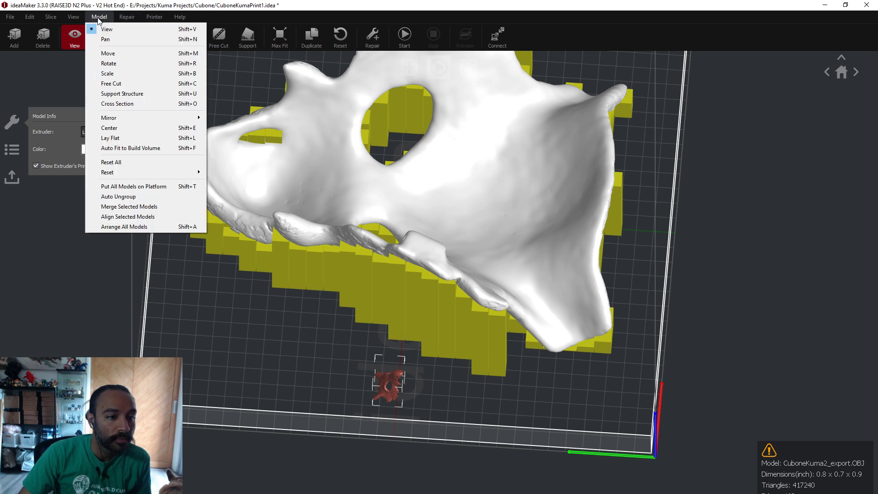
{"action": "mouse_move", "coordinate": [133, 172]}
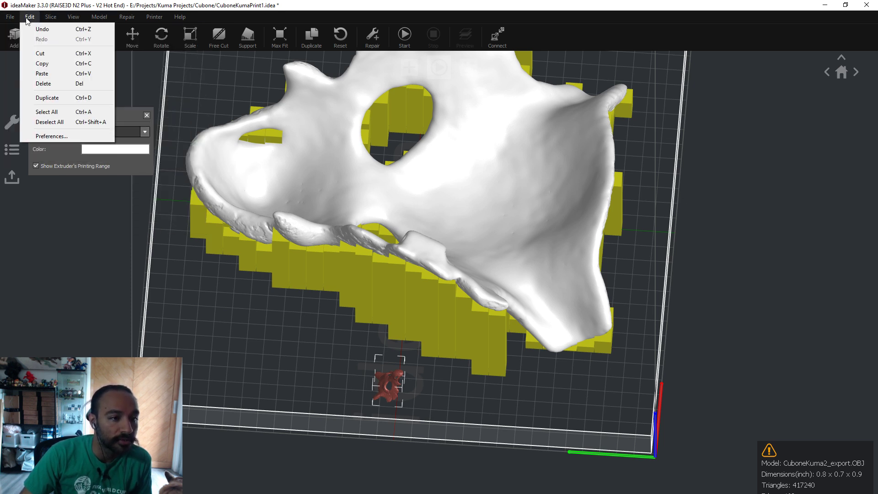
{"action": "left_click", "coordinate": [202, 26]}
{"action": "left_click", "coordinate": [190, 36]}
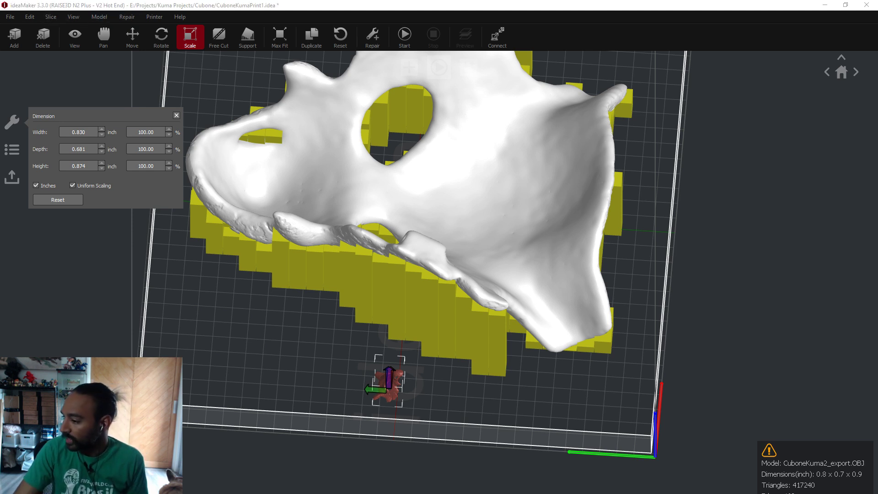
- Switch to Chrome and search the web for "ideamaker model units"
{"action": "key", "text": "alt+Tab"}
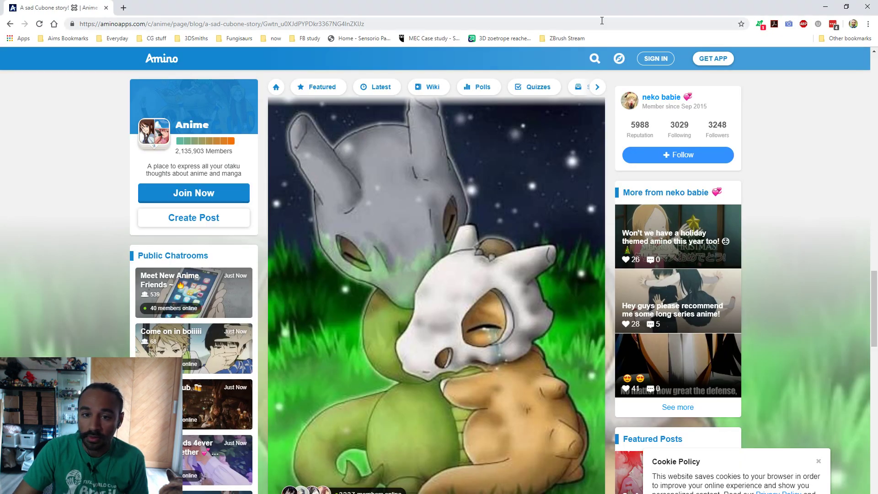
{"action": "left_click", "coordinate": [602, 20]}
{"action": "type", "text": "ideam"}
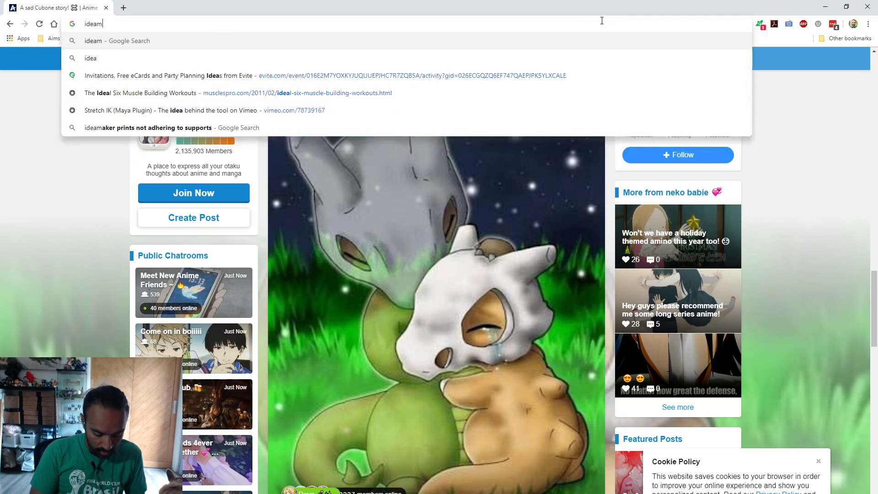
{"action": "type", "text": "aker model units"}
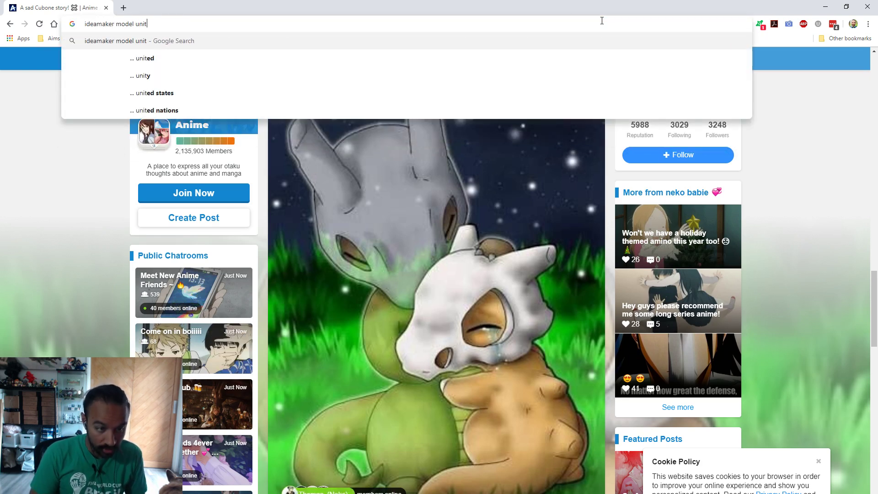
{"action": "key", "text": "Return"}
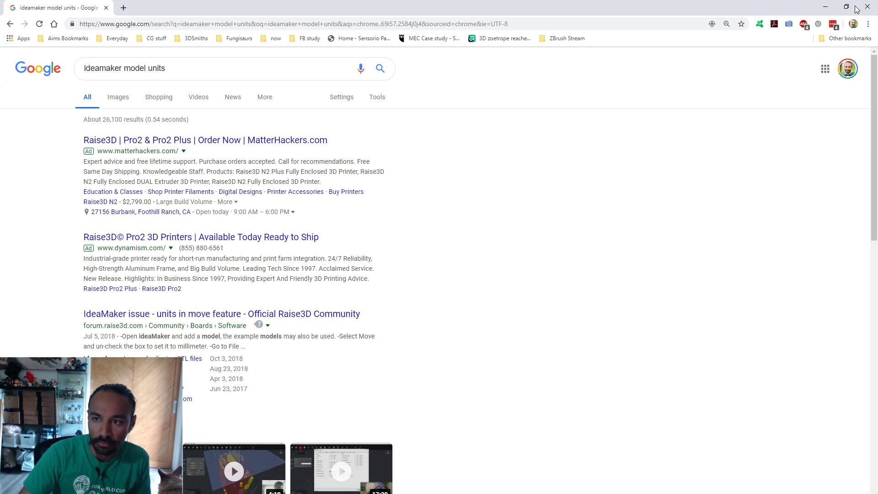
- Return to ideaMaker and set the Move tool's position units for the imported mask to inches
{"action": "left_click", "coordinate": [828, 9]}
{"action": "left_click", "coordinate": [133, 36]}
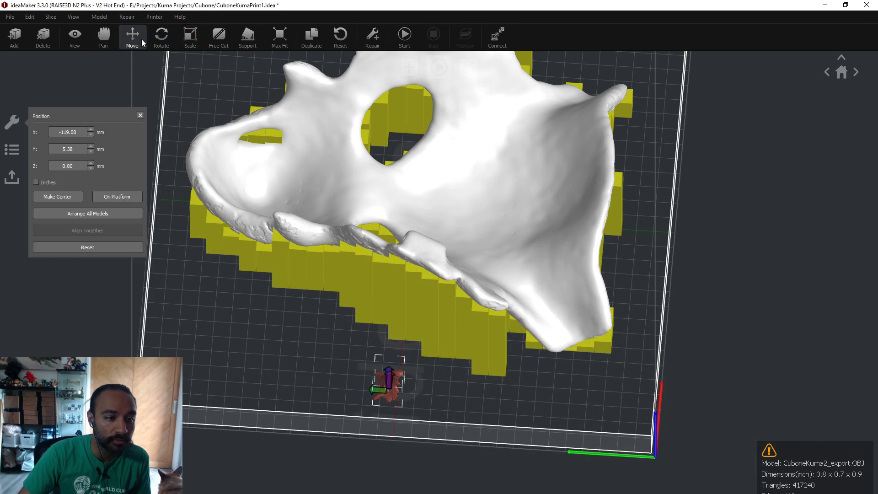
{"action": "left_click", "coordinate": [36, 183]}
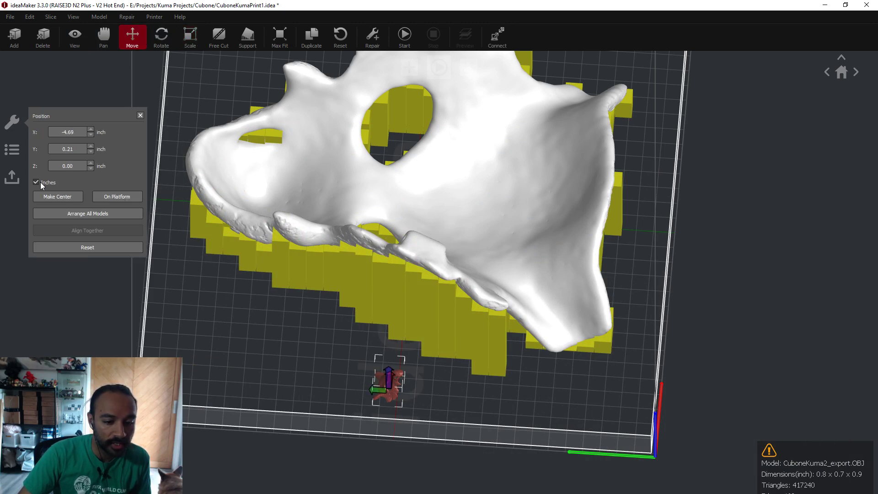
- Reset the imported CuboneKuma2_export mask's position to the platform origin
{"action": "right_click_drag", "start_coordinate": [390, 356], "coordinate": [352, 293]}
{"action": "left_click", "coordinate": [86, 246]}
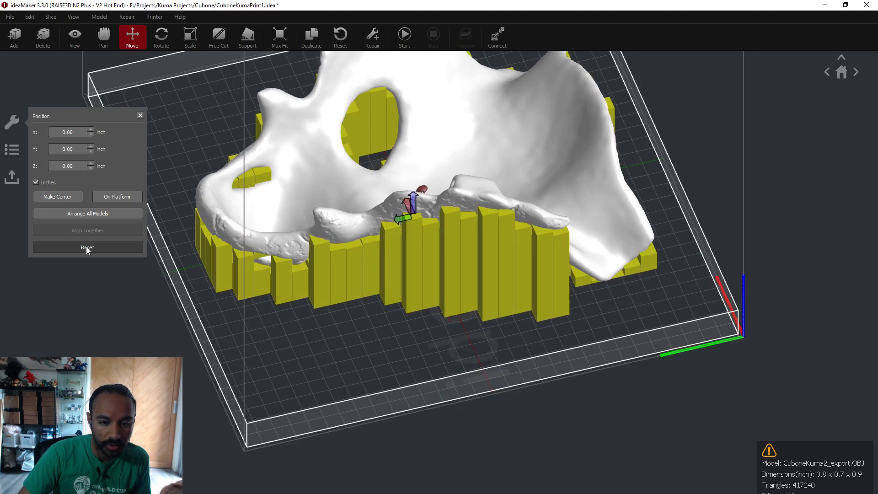
{"action": "right_click_drag", "start_coordinate": [471, 256], "coordinate": [120, 210]}
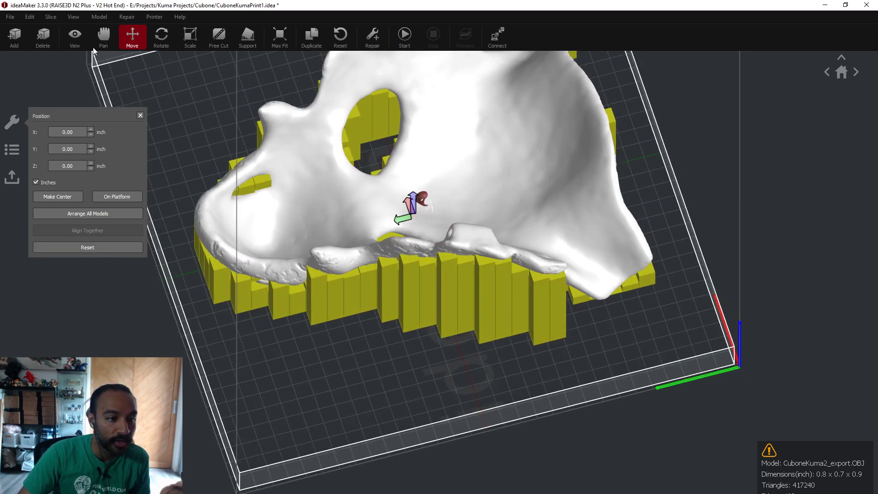
- Check the previous mask's scale, and uniformly scale the imported CuboneKuma2_export mask to 1000%
{"action": "left_click", "coordinate": [188, 38]}
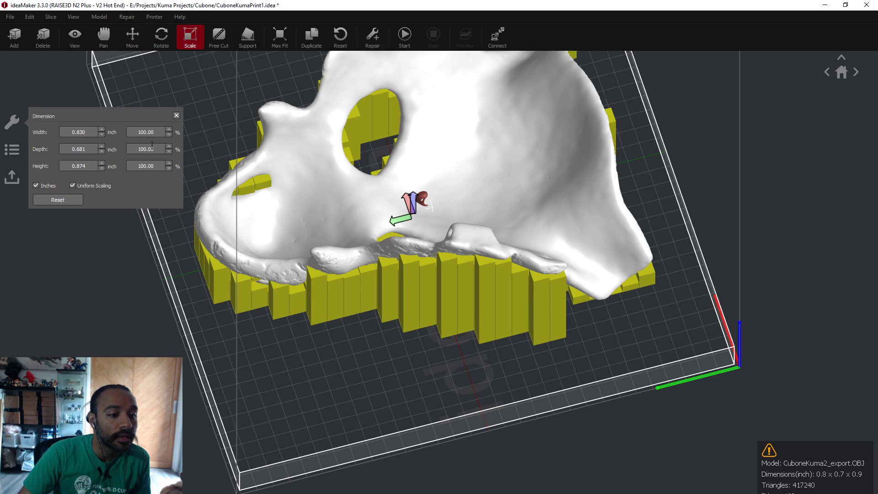
{"action": "right_click_drag", "start_coordinate": [362, 259], "coordinate": [337, 269]}
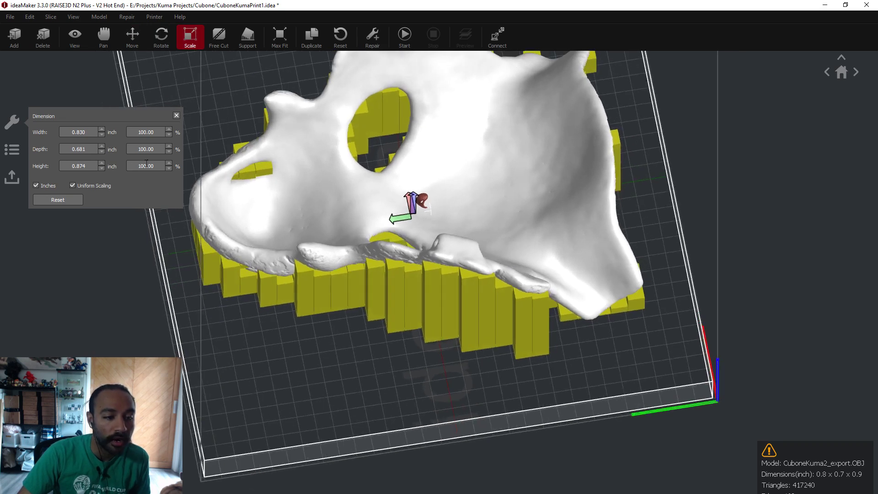
{"action": "right_click_drag", "start_coordinate": [454, 248], "coordinate": [427, 196]}
{"action": "scroll", "coordinate": [493, 210], "scroll_direction": "down", "scroll_amount": 2}
{"action": "left_click", "coordinate": [494, 210]}
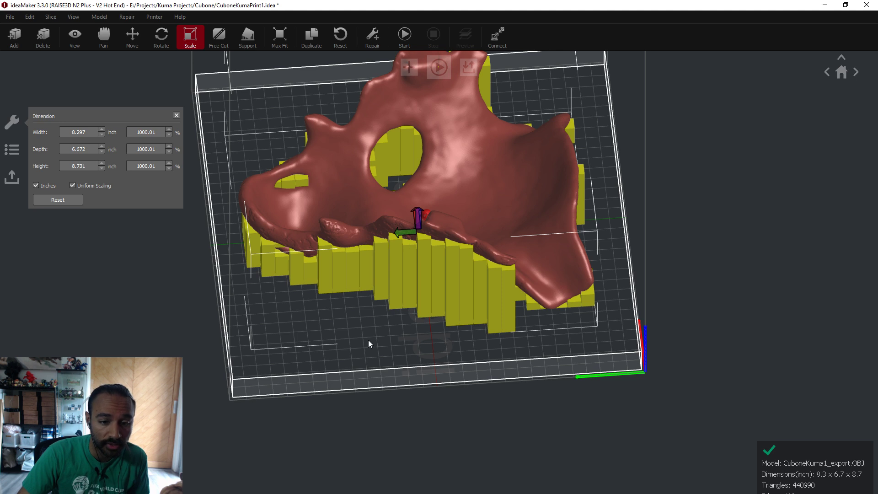
{"action": "right_click_drag", "start_coordinate": [369, 339], "coordinate": [374, 359]}
{"action": "left_click", "coordinate": [428, 218]}
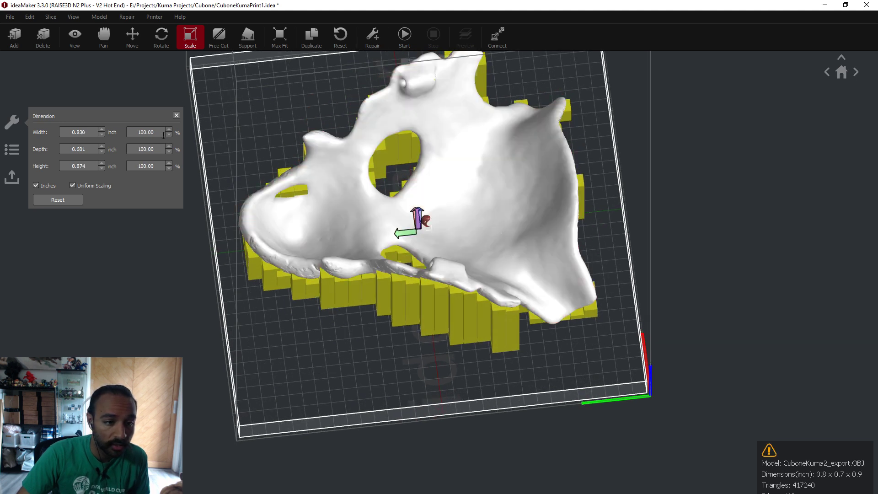
{"action": "type", "text": "1000"}
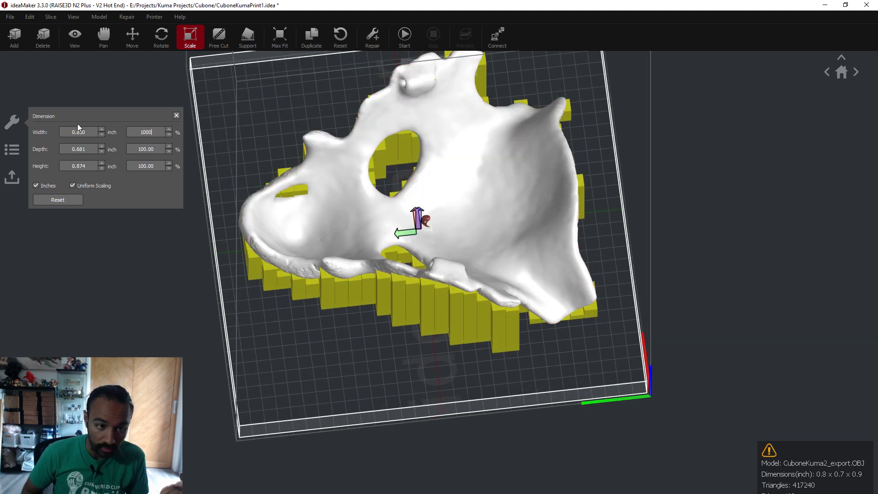
{"action": "key", "text": "Return"}
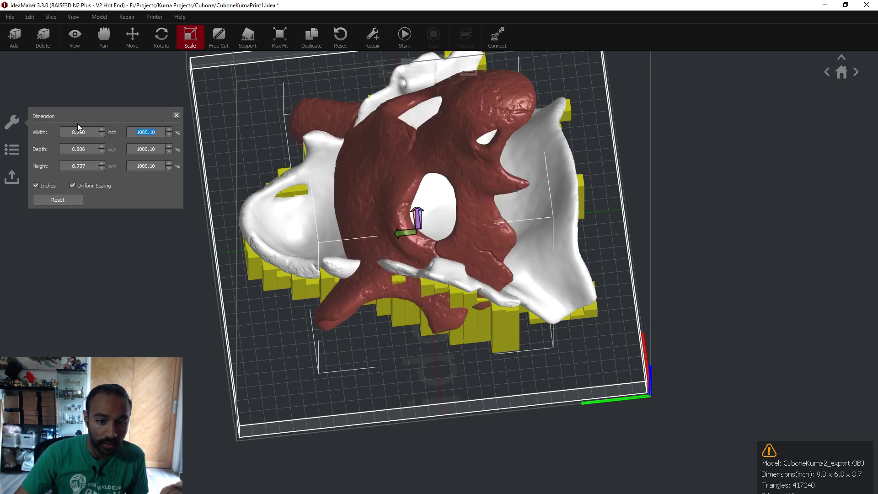
- Compare the scale with the previous mask and set the imported mask's uniform scale to 1000.01%
{"action": "left_click", "coordinate": [280, 227]}
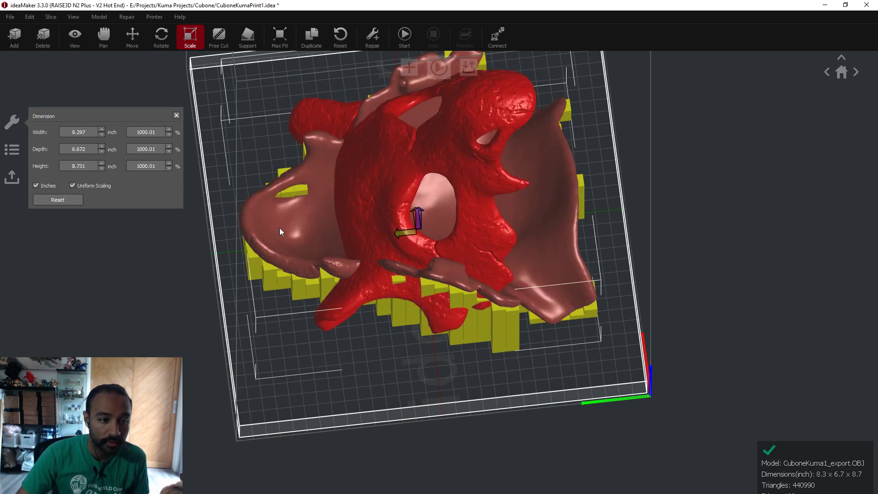
{"action": "left_click", "coordinate": [389, 202]}
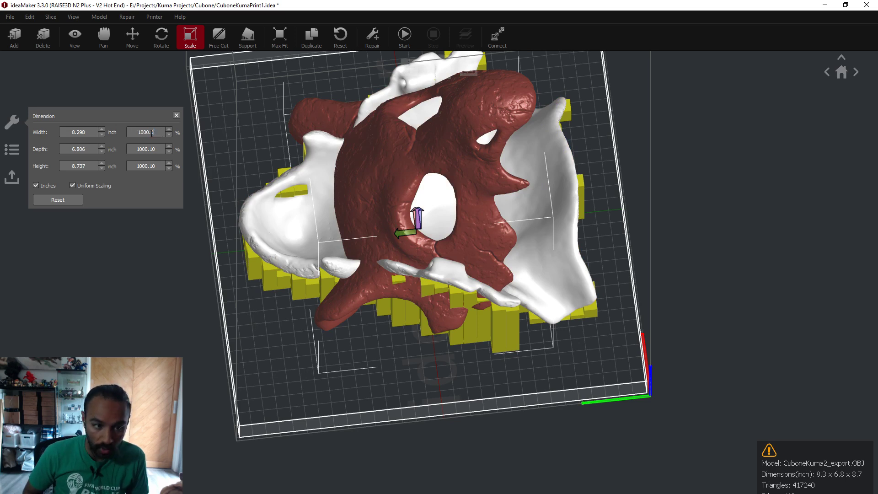
{"action": "right_click_drag", "start_coordinate": [395, 261], "coordinate": [411, 217]}
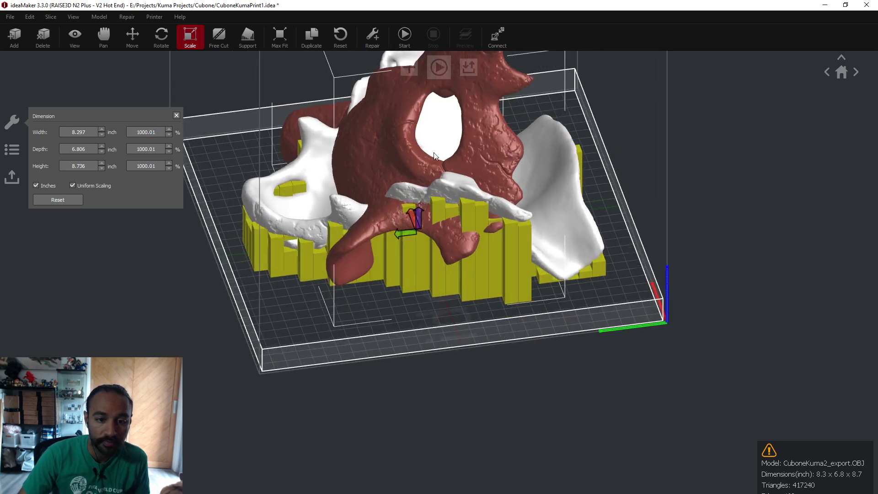
{"action": "scroll", "coordinate": [421, 247], "scroll_direction": "down", "scroll_amount": 1}
{"action": "middle_click_drag", "start_coordinate": [428, 257], "coordinate": [421, 336]}
{"action": "right_click_drag", "start_coordinate": [421, 336], "coordinate": [418, 320]}
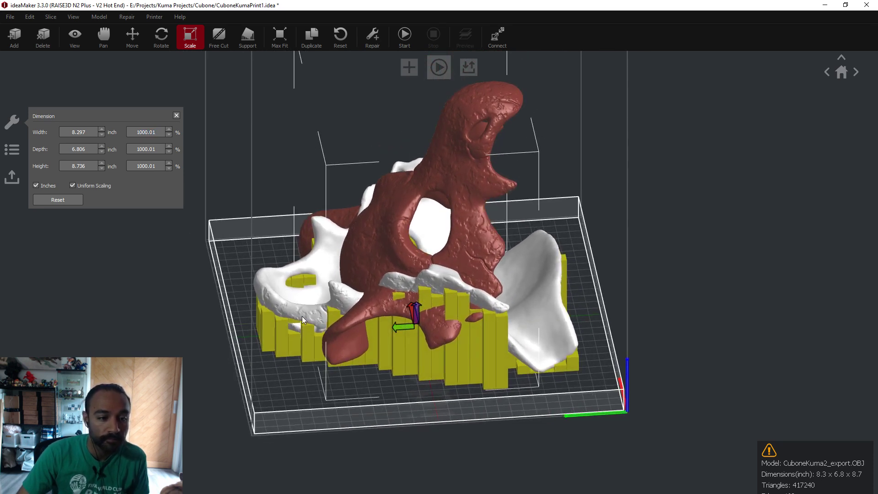
{"action": "left_click", "coordinate": [301, 315]}
{"action": "left_click", "coordinate": [462, 261]}
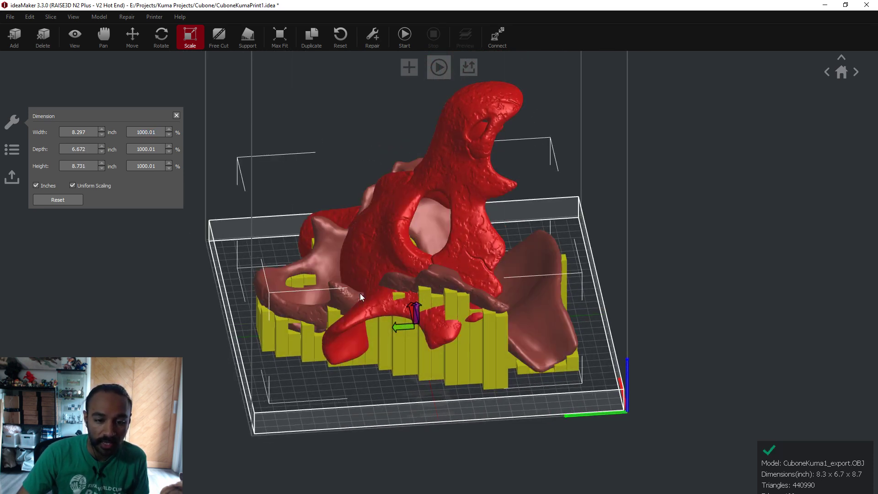
- Rotate the imported mask about the X-axis to -120 degrees, lining it up with the previous mask
{"action": "left_click", "coordinate": [160, 37]}
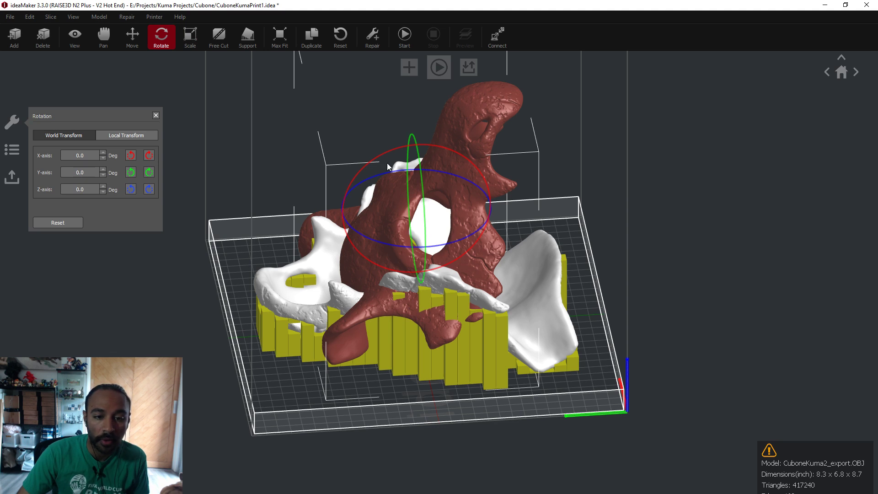
{"action": "right_click_drag", "start_coordinate": [389, 169], "coordinate": [704, 188]}
{"action": "right_click_drag", "start_coordinate": [431, 192], "coordinate": [722, 176]}
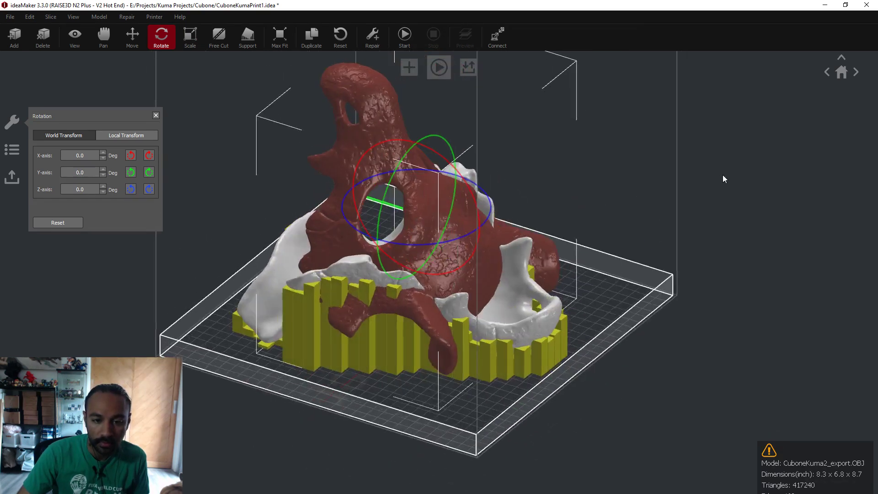
{"action": "left_click_drag", "start_coordinate": [442, 160], "coordinate": [383, 108]}
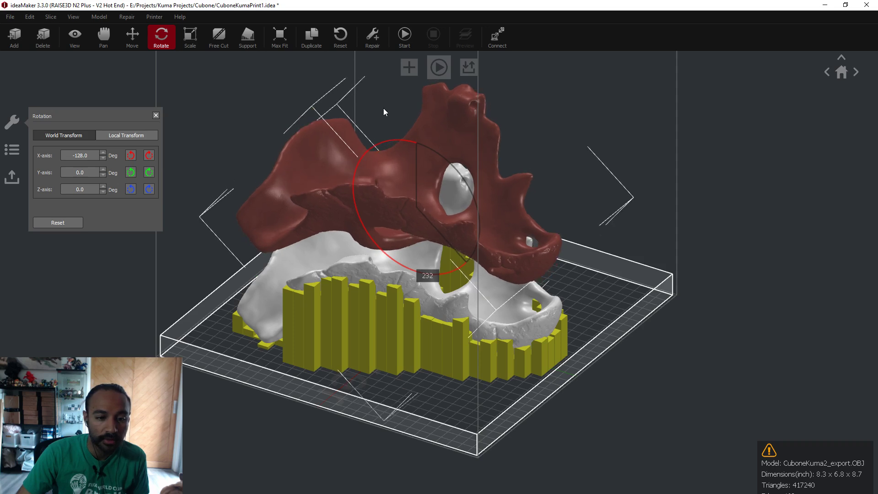
{"action": "right_click_drag", "start_coordinate": [383, 108], "coordinate": [467, 234]}
{"action": "left_click_drag", "start_coordinate": [454, 231], "coordinate": [468, 238]}
{"action": "right_click_drag", "start_coordinate": [467, 239], "coordinate": [706, 468]}
{"action": "middle_click_drag", "start_coordinate": [581, 302], "coordinate": [561, 263]}
{"action": "right_click_drag", "start_coordinate": [561, 263], "coordinate": [556, 342]}
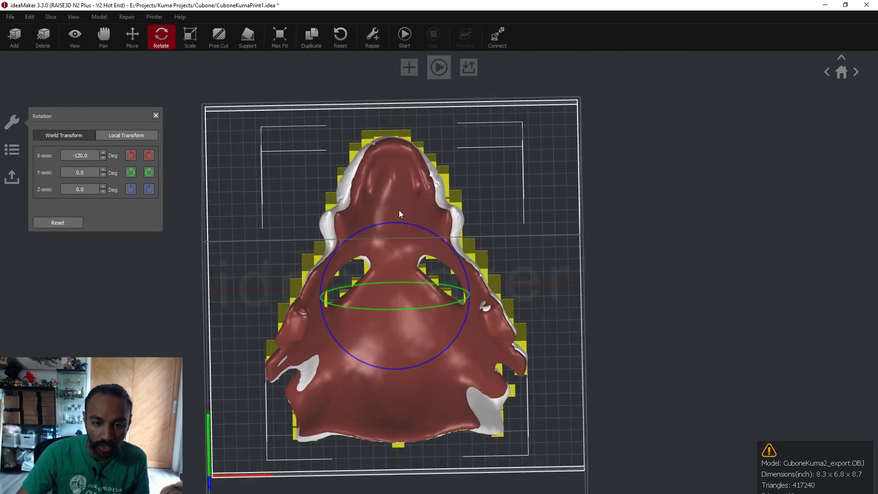
- Compare the overlap of both masks and delete the previous CuboneKuma1_export model
{"action": "scroll", "coordinate": [398, 214], "scroll_direction": "up", "scroll_amount": 2}
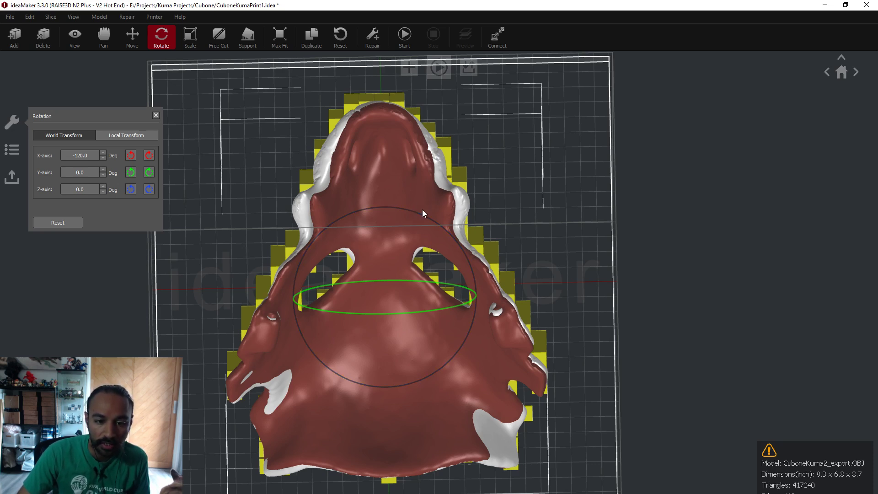
{"action": "right_click_drag", "start_coordinate": [379, 280], "coordinate": [262, 89]}
{"action": "mouse_move", "coordinate": [435, 146]}
{"action": "left_mouse_down"}
{"action": "mouse_move", "coordinate": [467, 224]}
{"action": "mouse_move", "coordinate": [524, 240]}
{"action": "mouse_move", "coordinate": [453, 160]}
{"action": "mouse_move", "coordinate": [464, 169]}
{"action": "mouse_move", "coordinate": [503, 164]}
{"action": "mouse_move", "coordinate": [449, 156]}
{"action": "left_mouse_up"}
{"action": "right_click_drag", "start_coordinate": [491, 265], "coordinate": [202, 223]}
{"action": "left_click", "coordinate": [253, 251]}
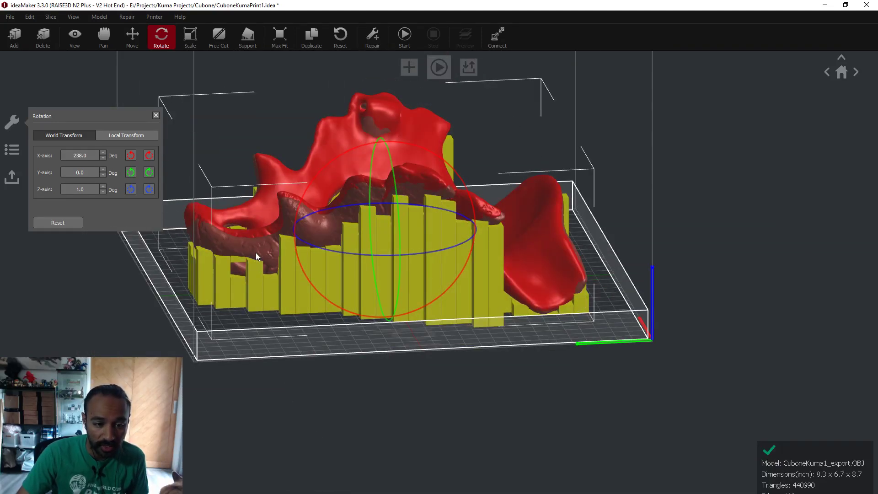
{"action": "key", "text": "Delete"}
- Rotate the remaining mask to -125 degrees about the X-axis and place it on the platform
{"action": "right_click_drag", "start_coordinate": [281, 265], "coordinate": [480, 250]}
{"action": "left_click", "coordinate": [427, 166]}
{"action": "left_click_drag", "start_coordinate": [427, 166], "coordinate": [312, 136]}
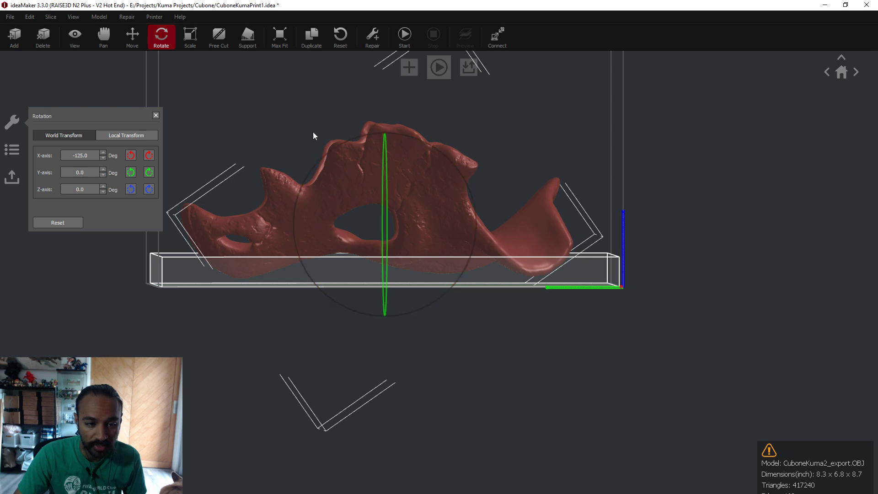
{"action": "left_click", "coordinate": [132, 37]}
{"action": "left_click", "coordinate": [110, 196]}
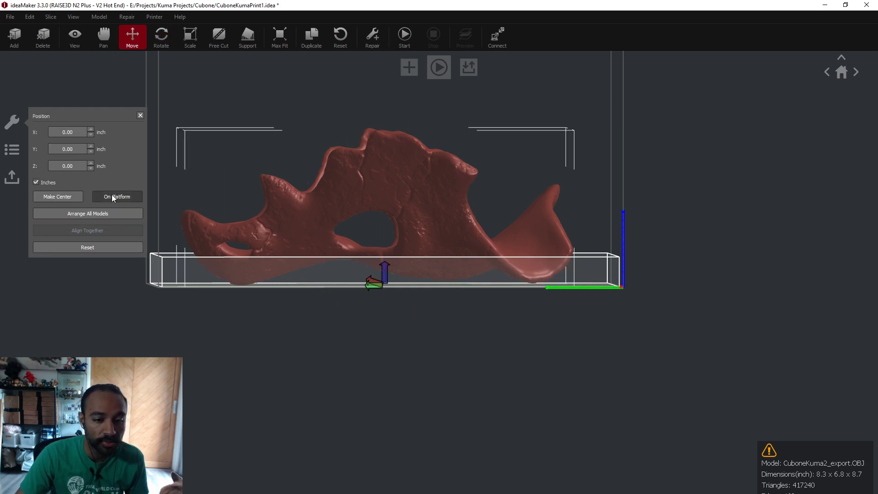
- Examine from a straight side view how the rotated mask rests on the platform
{"action": "right_click_drag", "start_coordinate": [555, 253], "coordinate": [528, 257]}
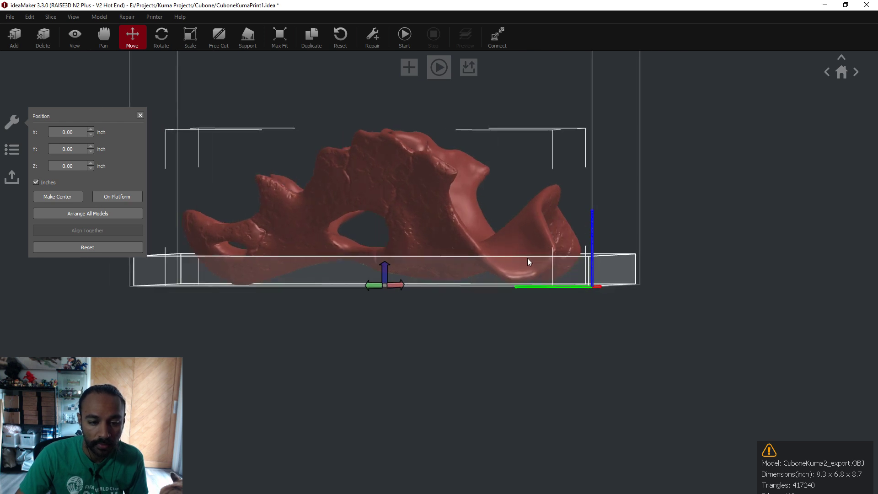
{"action": "key", "text": "r"}
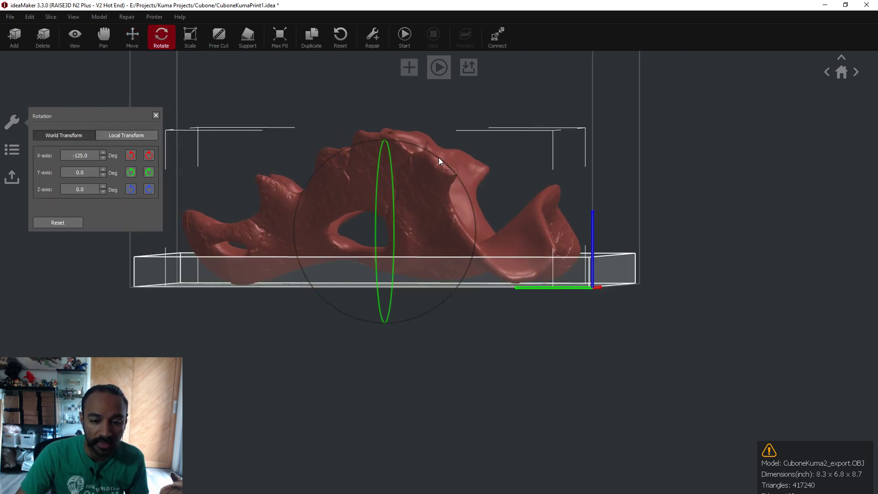
{"action": "left_click_drag", "start_coordinate": [438, 157], "coordinate": [438, 161]}
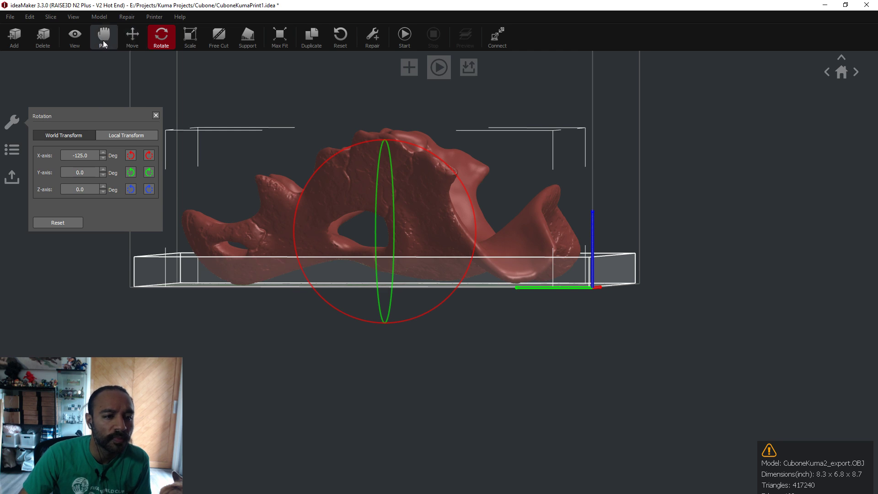
{"action": "left_click", "coordinate": [132, 35]}
{"action": "right_click_drag", "start_coordinate": [589, 303], "coordinate": [626, 302]}
{"action": "left_click", "coordinate": [844, 72]}
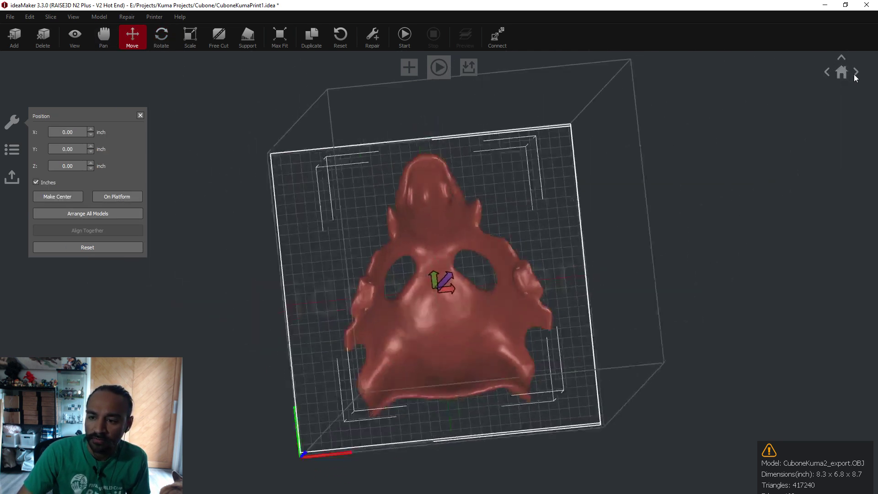
{"action": "left_click", "coordinate": [856, 73]}
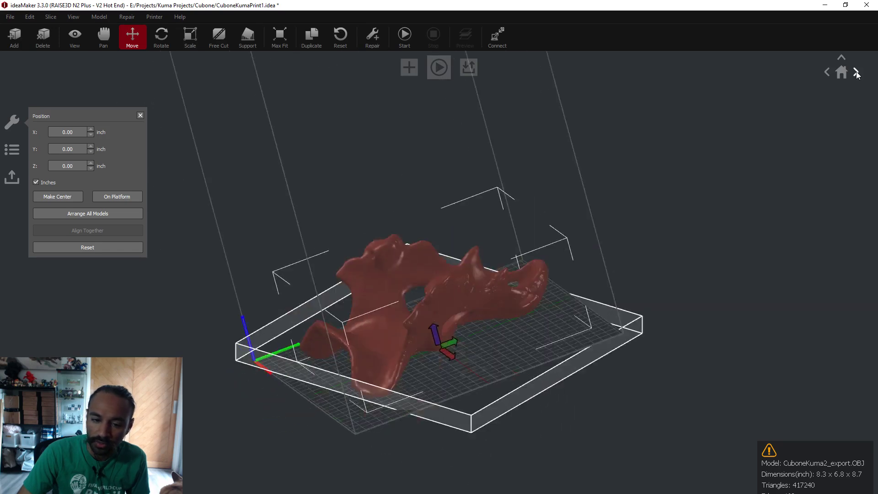
{"action": "scroll", "coordinate": [491, 356], "scroll_direction": "up", "scroll_amount": 3}
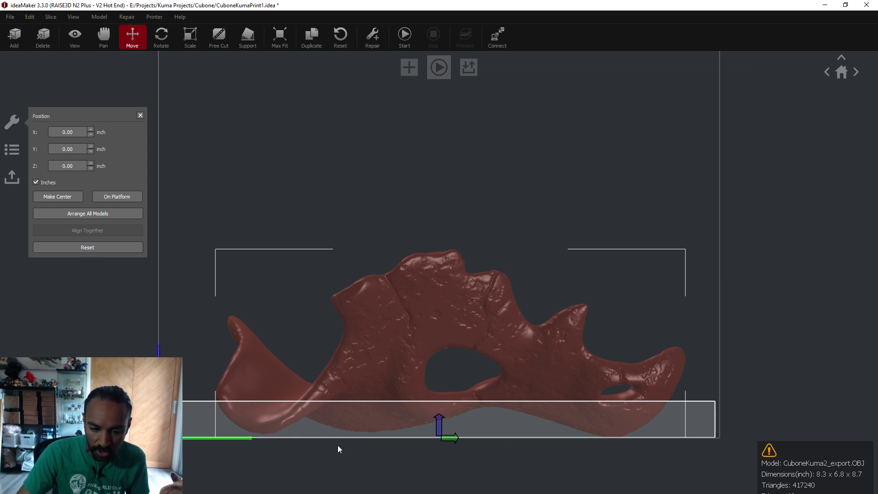
- Fine-tune the mask's X-axis rotation to -124 degrees and check its position on the platform
{"action": "left_click", "coordinate": [161, 37]}
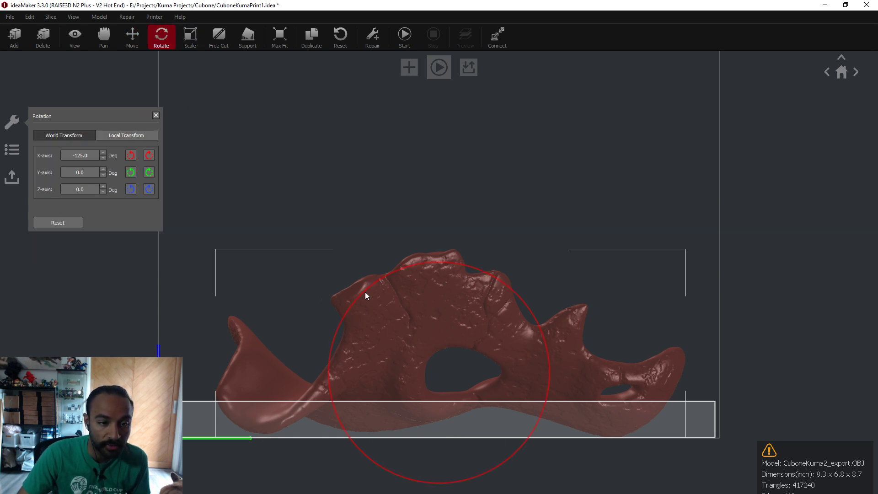
{"action": "left_click_drag", "start_coordinate": [536, 320], "coordinate": [536, 320]}
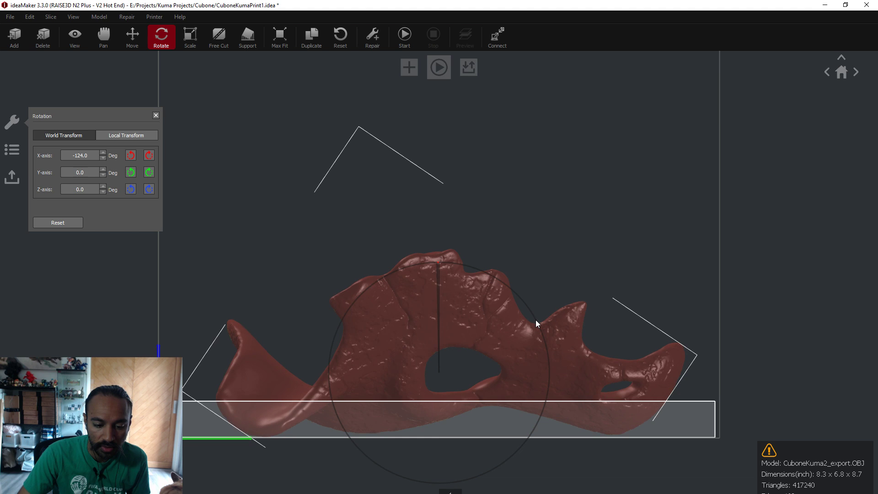
{"action": "left_click_drag", "start_coordinate": [536, 319], "coordinate": [536, 319]}
{"action": "left_click", "coordinate": [536, 319]}
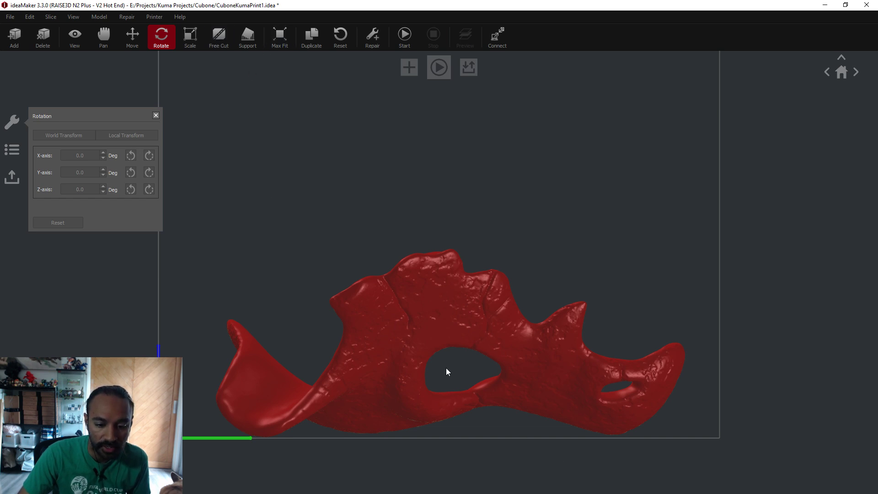
{"action": "left_click", "coordinate": [393, 384]}
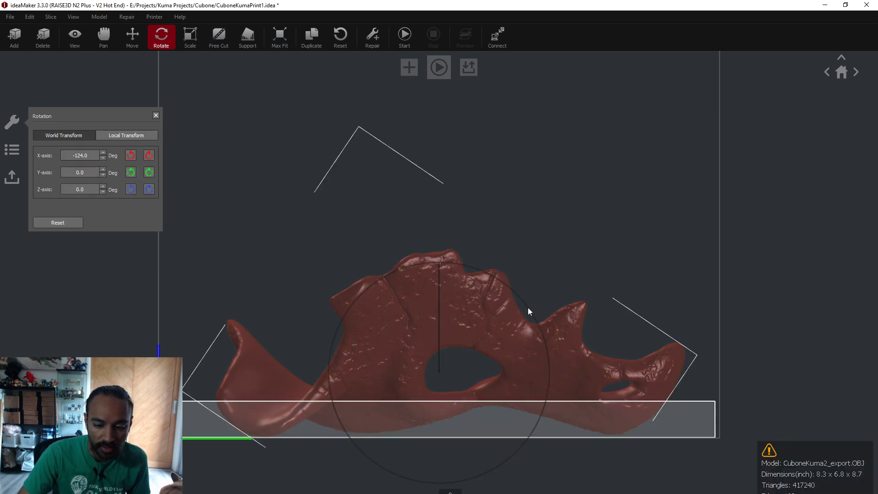
{"action": "left_click_drag", "start_coordinate": [528, 308], "coordinate": [528, 312]}
{"action": "left_click", "coordinate": [132, 36]}
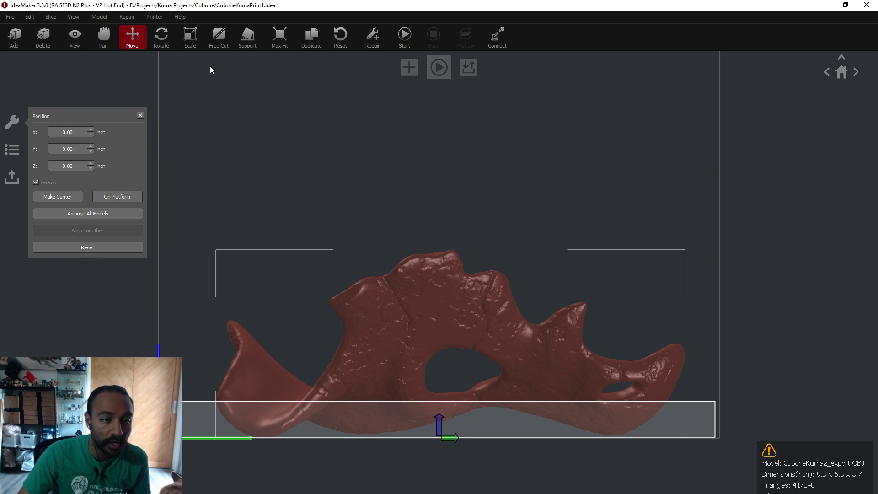
- Generate automatic supports for the mask with a 10 mm pillar size and a 10-degree overhang angle
{"action": "left_click", "coordinate": [842, 58]}
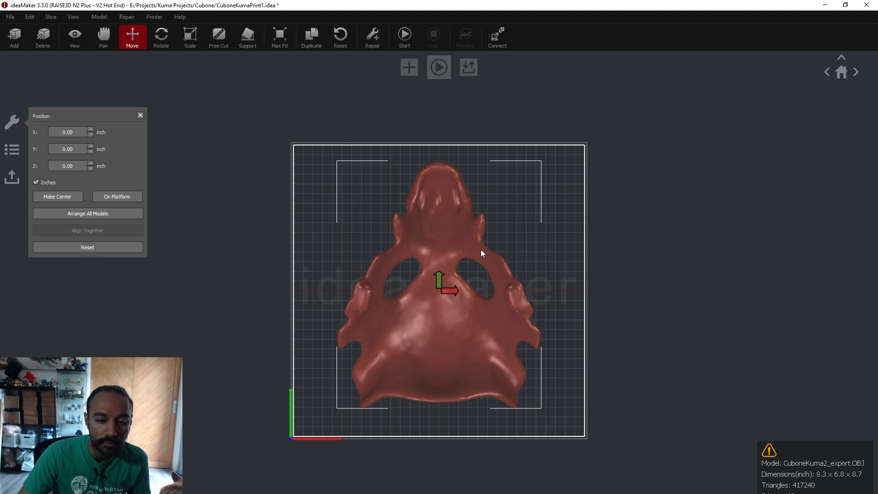
{"action": "left_click", "coordinate": [247, 37]}
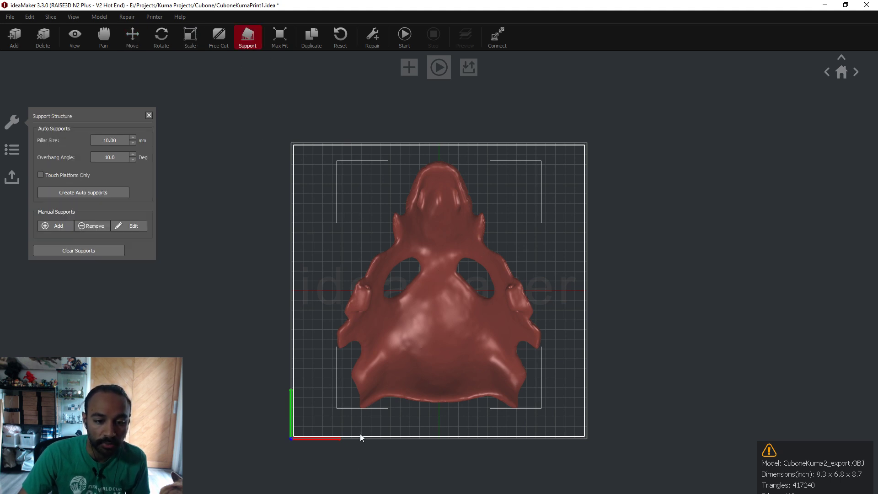
{"action": "left_click_drag", "start_coordinate": [360, 434], "coordinate": [324, 384]}
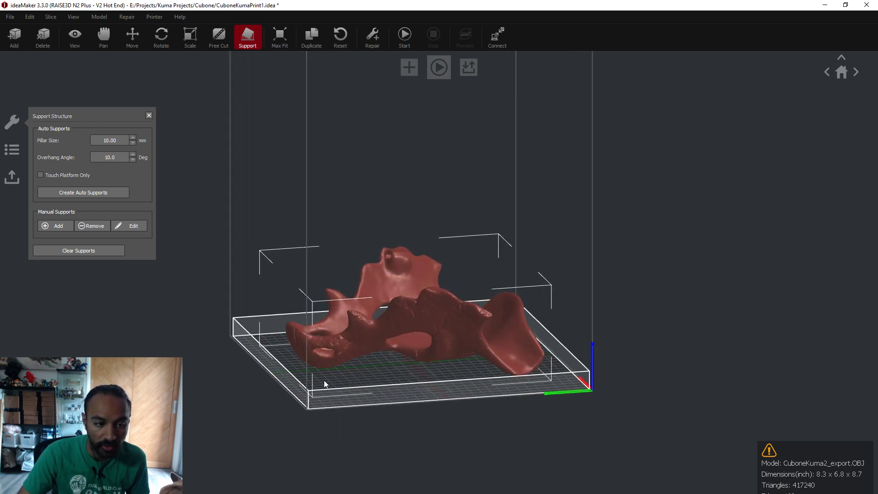
{"action": "left_click", "coordinate": [256, 44]}
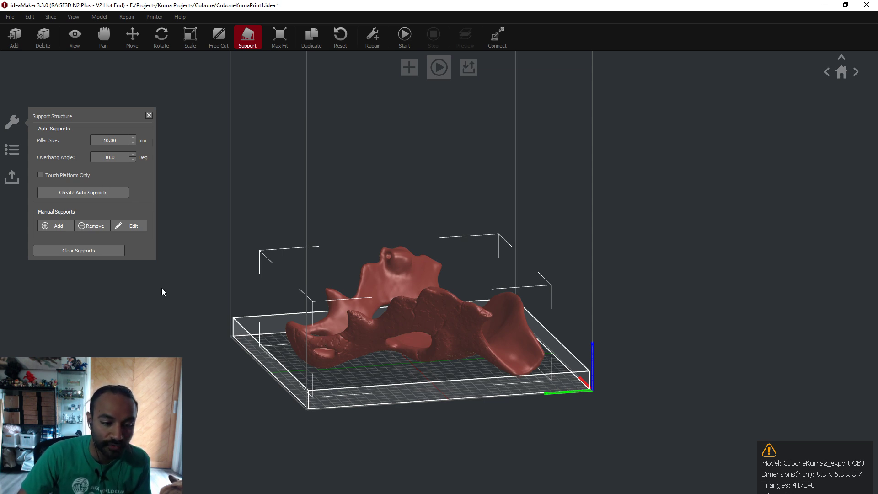
{"action": "left_click_drag", "start_coordinate": [163, 291], "coordinate": [190, 320]}
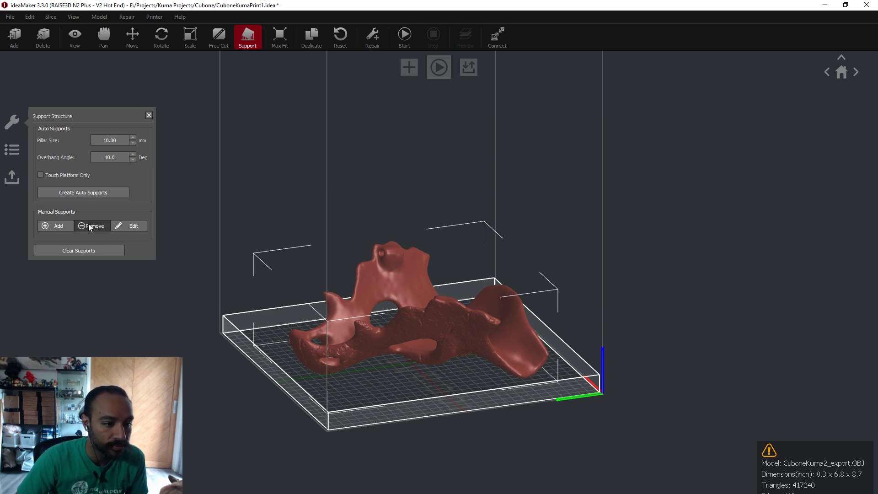
{"action": "left_click", "coordinate": [85, 195]}
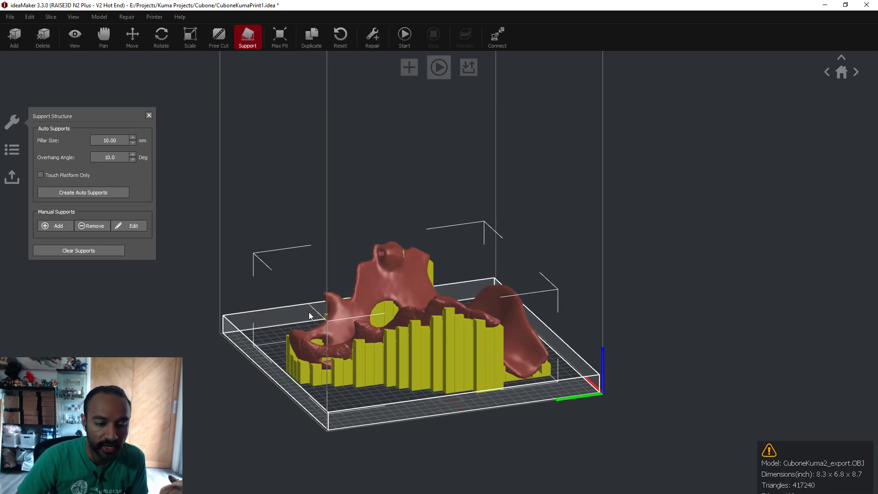
- Fill the gaps between the supports inside the mask's nostril openings with manually added 10 mm pillars
{"action": "right_click_drag", "start_coordinate": [338, 356], "coordinate": [206, 414]}
{"action": "left_click_drag", "start_coordinate": [208, 418], "coordinate": [293, 274]}
{"action": "scroll", "coordinate": [253, 232], "scroll_direction": "down", "scroll_amount": 3}
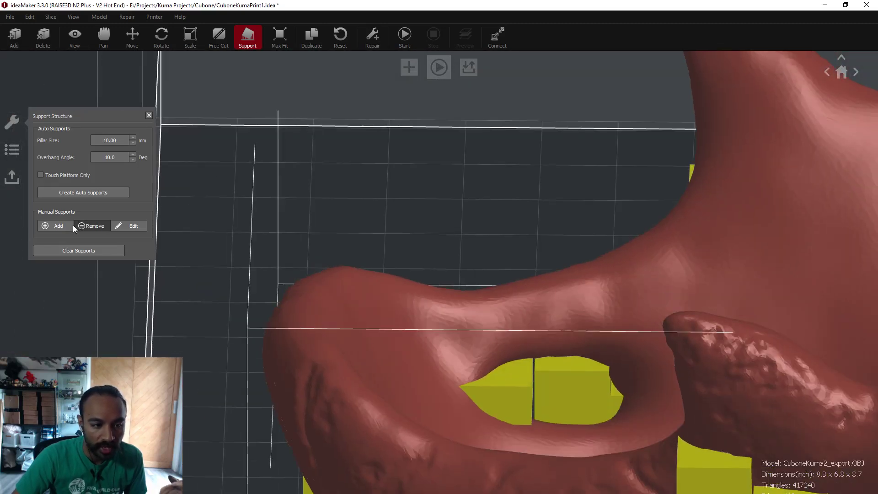
{"action": "left_click", "coordinate": [68, 226]}
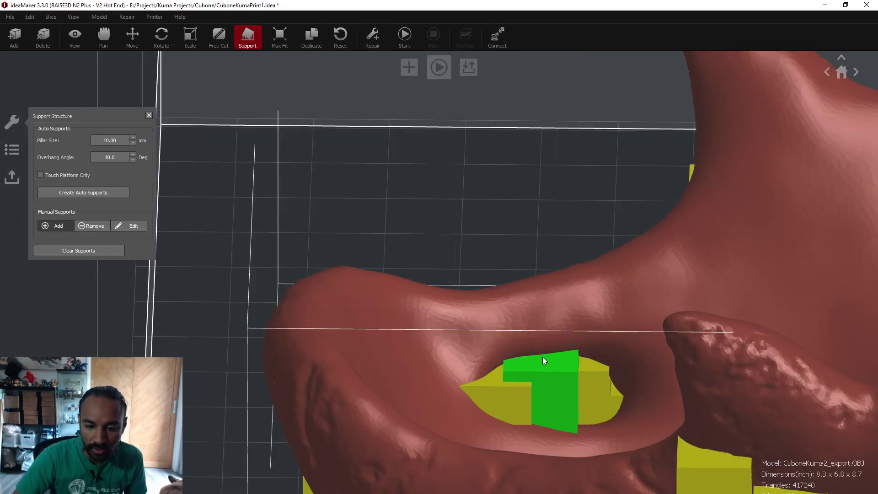
{"action": "left_click", "coordinate": [542, 356]}
{"action": "left_click", "coordinate": [592, 357]}
{"action": "left_click", "coordinate": [621, 363]}
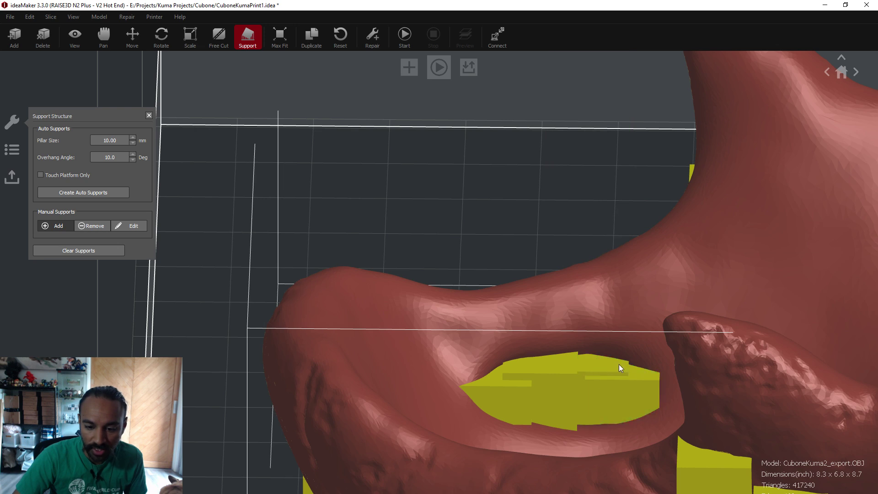
{"action": "right_click_drag", "start_coordinate": [618, 364], "coordinate": [688, 361]}
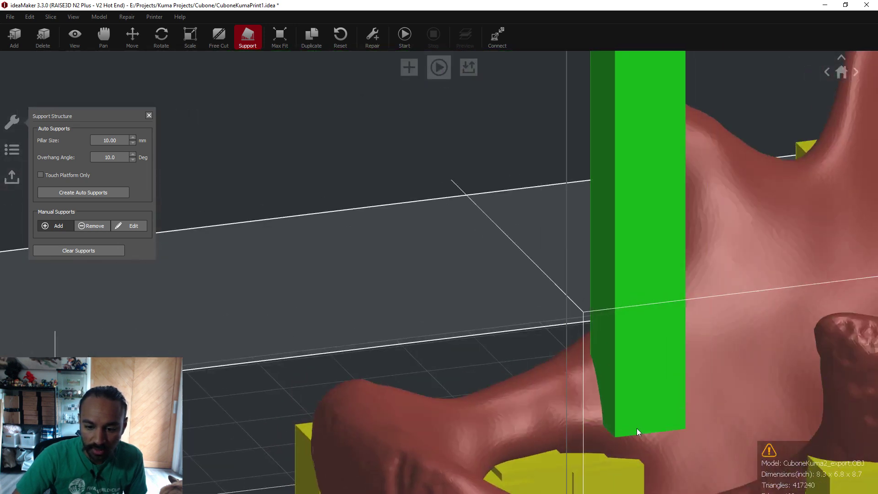
{"action": "scroll", "coordinate": [636, 428], "scroll_direction": "down", "scroll_amount": 5}
{"action": "left_click_drag", "start_coordinate": [605, 419], "coordinate": [508, 347]}
{"action": "right_click_drag", "start_coordinate": [507, 342], "coordinate": [525, 350]}
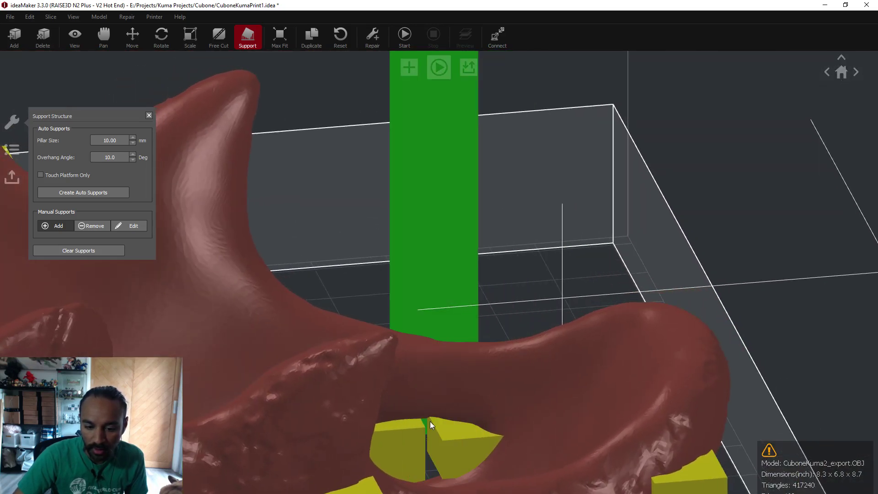
{"action": "left_click_drag", "start_coordinate": [424, 420], "coordinate": [478, 462]}
- Examine the support coverage from beneath the platform and from all around the mask
{"action": "scroll", "coordinate": [478, 463], "scroll_direction": "down", "scroll_amount": 5}
{"action": "right_click_drag", "start_coordinate": [466, 458], "coordinate": [27, 457]}
{"action": "left_click_drag", "start_coordinate": [151, 464], "coordinate": [408, 381]}
{"action": "right_click_drag", "start_coordinate": [469, 145], "coordinate": [506, 64]}
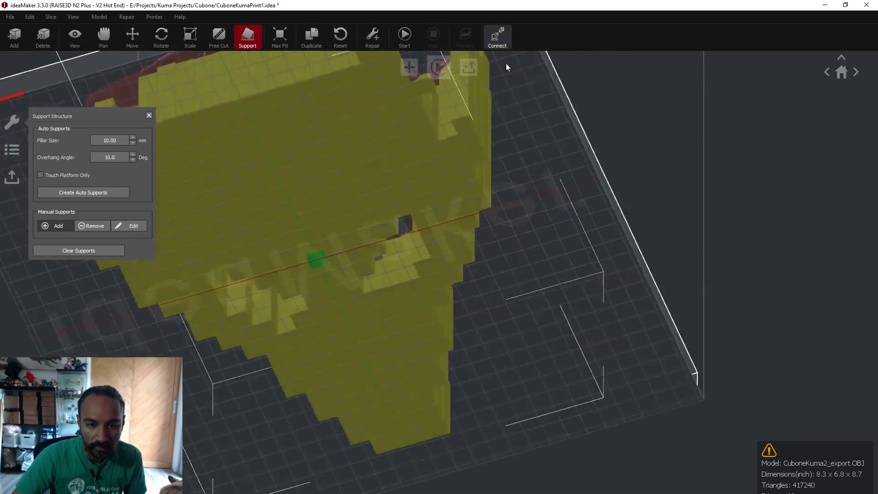
{"action": "middle_click_drag", "start_coordinate": [508, 99], "coordinate": [570, 232]}
{"action": "right_click_drag", "start_coordinate": [569, 232], "coordinate": [686, 336]}
{"action": "scroll", "coordinate": [696, 272], "scroll_direction": "down", "scroll_amount": 1}
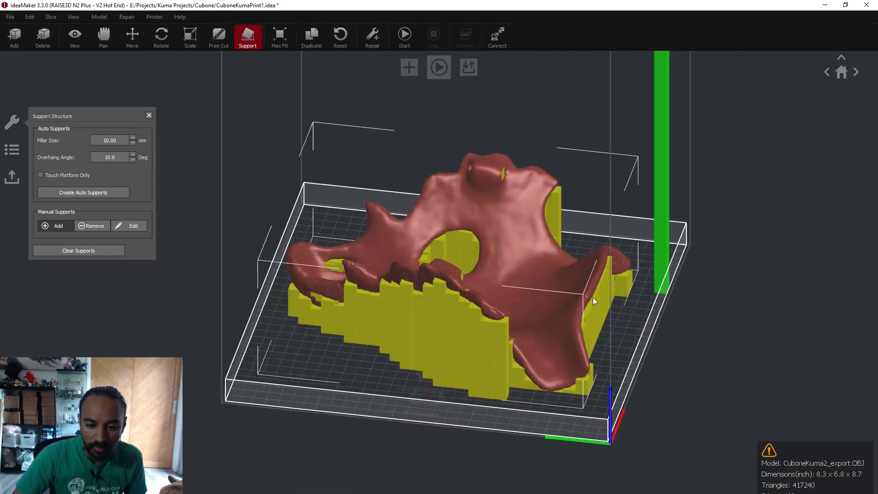
{"action": "right_click_drag", "start_coordinate": [535, 330], "coordinate": [626, 404]}
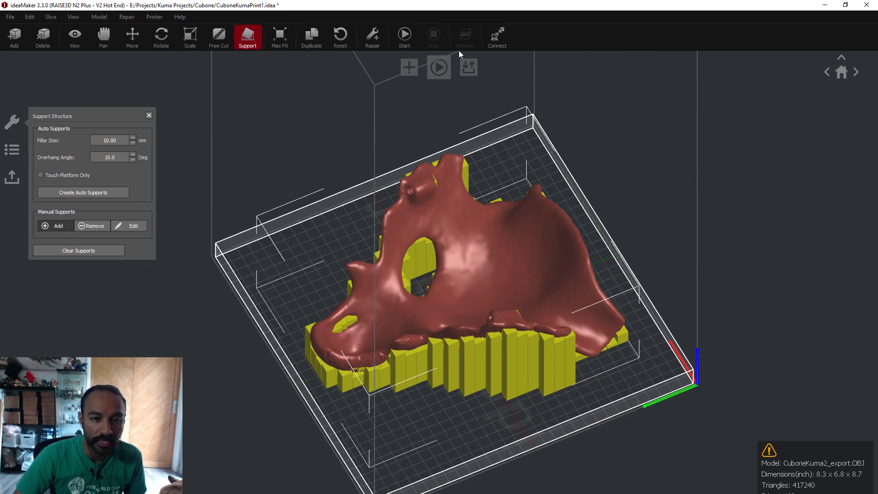
{"action": "right_click_drag", "start_coordinate": [423, 213], "coordinate": [494, 363]}
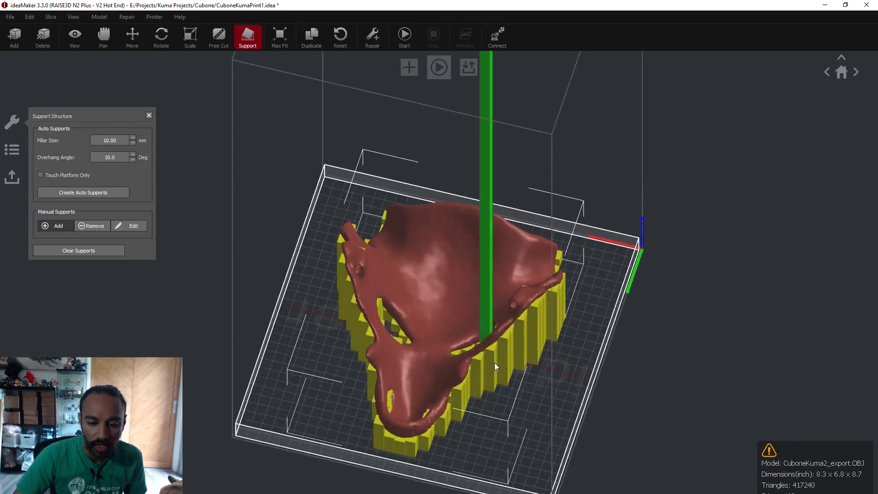
- Slice the mask with the Speed - N2 Plus - PLA template and move the print estimate clear of the model
{"action": "left_click", "coordinate": [405, 36]}
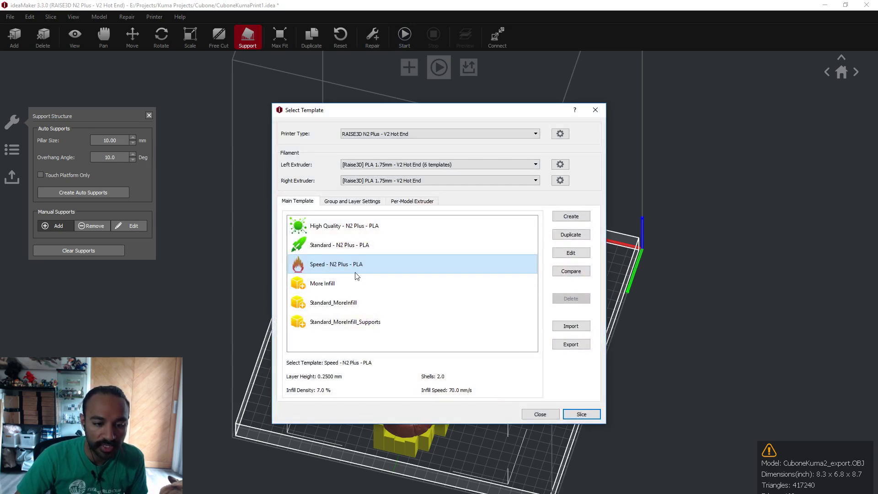
{"action": "left_click", "coordinate": [572, 412]}
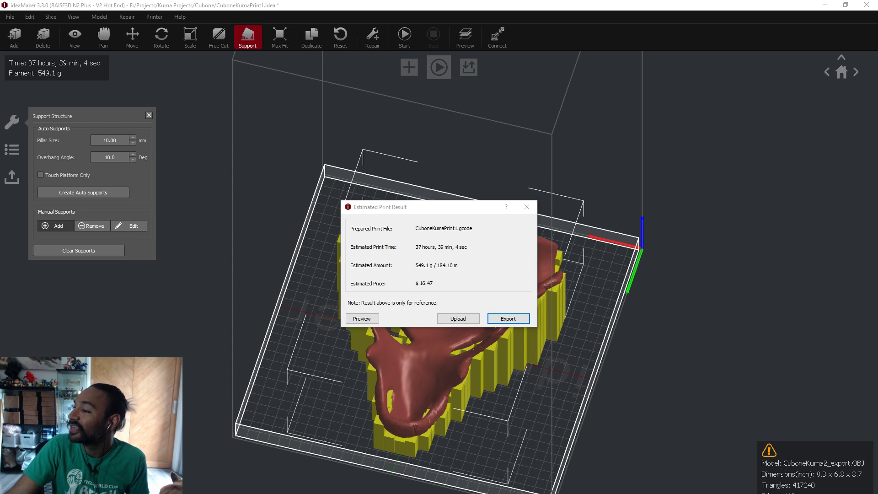
{"action": "key", "text": "alt+Tab"}
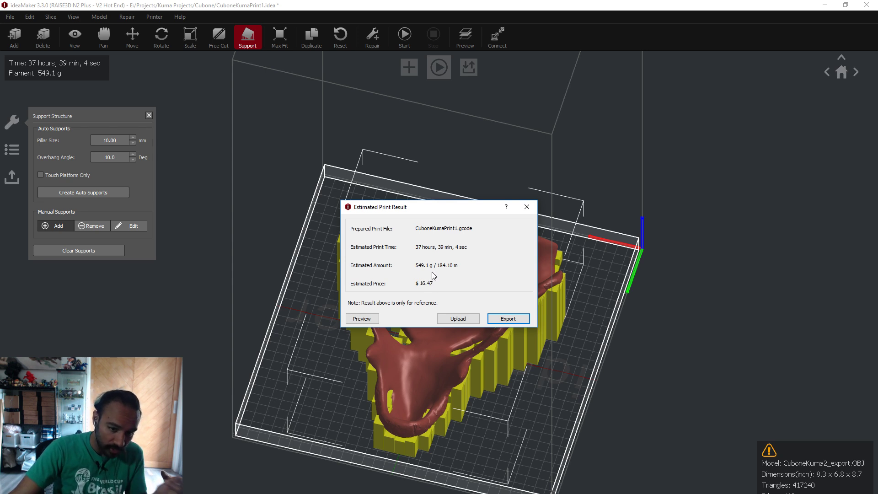
{"action": "mouse_move", "coordinate": [420, 270]}
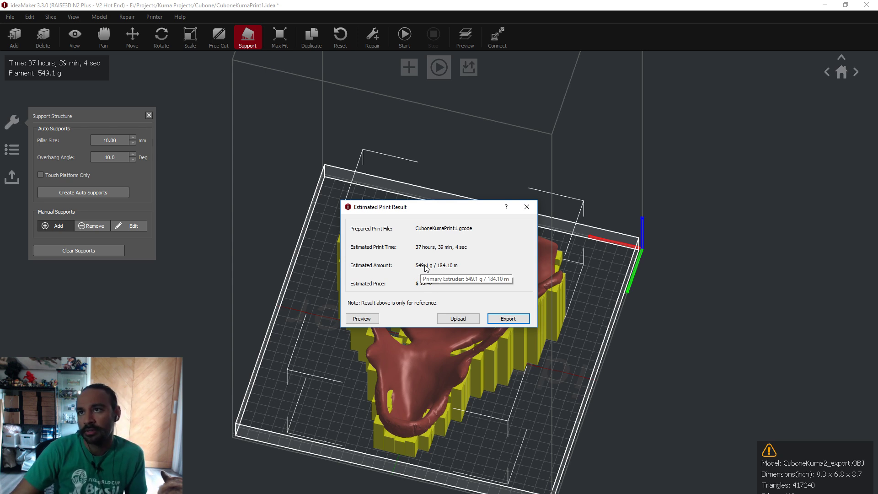
{"action": "left_click_drag", "start_coordinate": [451, 210], "coordinate": [717, 211]}
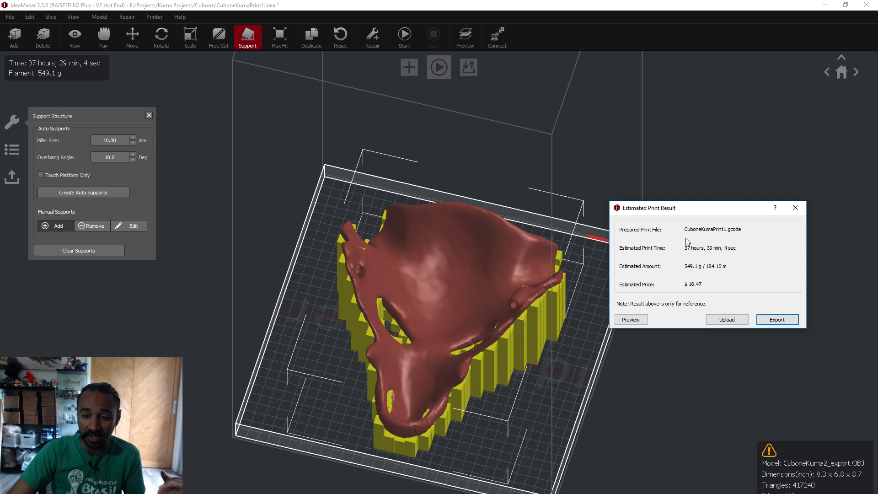
{"action": "left_click_drag", "start_coordinate": [704, 209], "coordinate": [678, 199]}
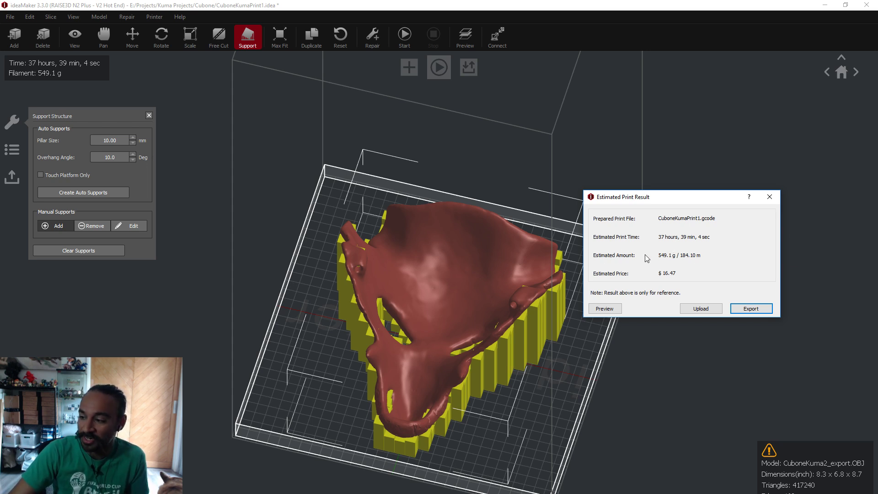
- Open the slice preview in a maximized window and examine the layer lines on the mask's brow and side edges
{"action": "left_click", "coordinate": [610, 309]}
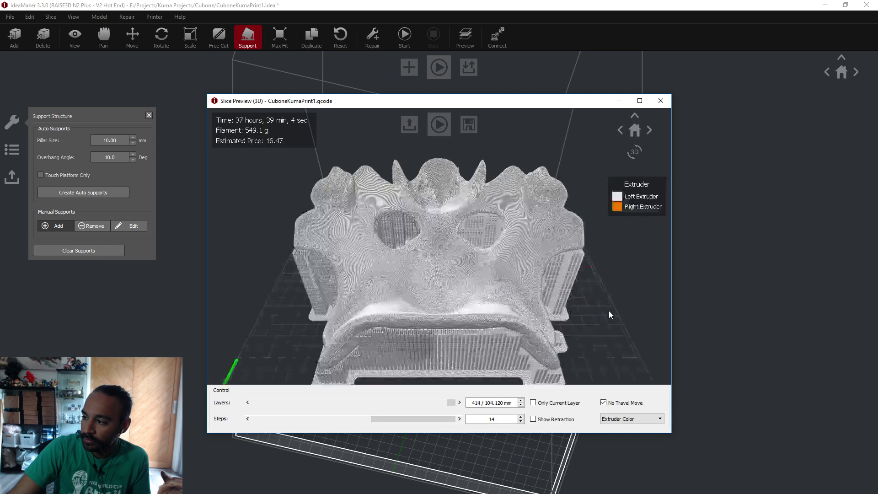
{"action": "left_click", "coordinate": [640, 100]}
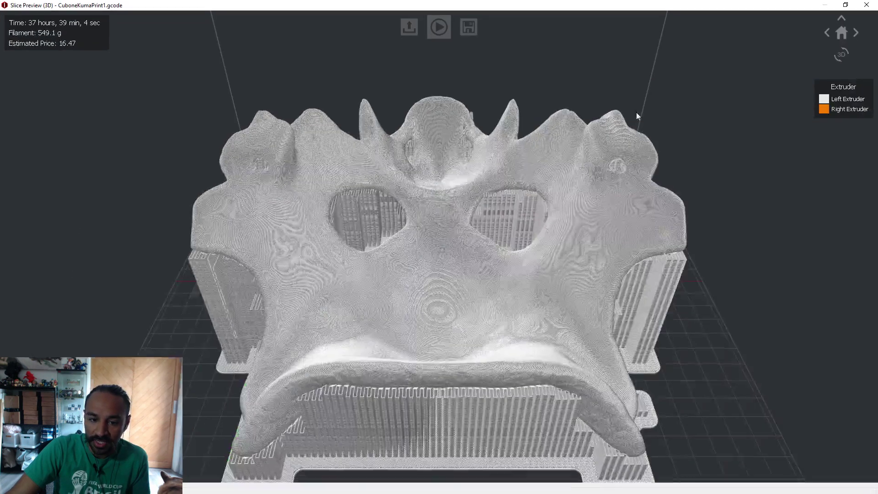
{"action": "scroll", "coordinate": [398, 354], "scroll_direction": "up", "scroll_amount": 2}
{"action": "left_click_drag", "start_coordinate": [399, 354], "coordinate": [528, 312]}
{"action": "right_click_drag", "start_coordinate": [528, 312], "coordinate": [289, 326]}
{"action": "left_click_drag", "start_coordinate": [289, 326], "coordinate": [248, 189]}
{"action": "scroll", "coordinate": [352, 243], "scroll_direction": "up", "scroll_amount": 2}
{"action": "right_click_drag", "start_coordinate": [353, 242], "coordinate": [407, 297]}
{"action": "left_click_drag", "start_coordinate": [382, 265], "coordinate": [364, 336]}
{"action": "scroll", "coordinate": [417, 347], "scroll_direction": "up", "scroll_amount": 2}
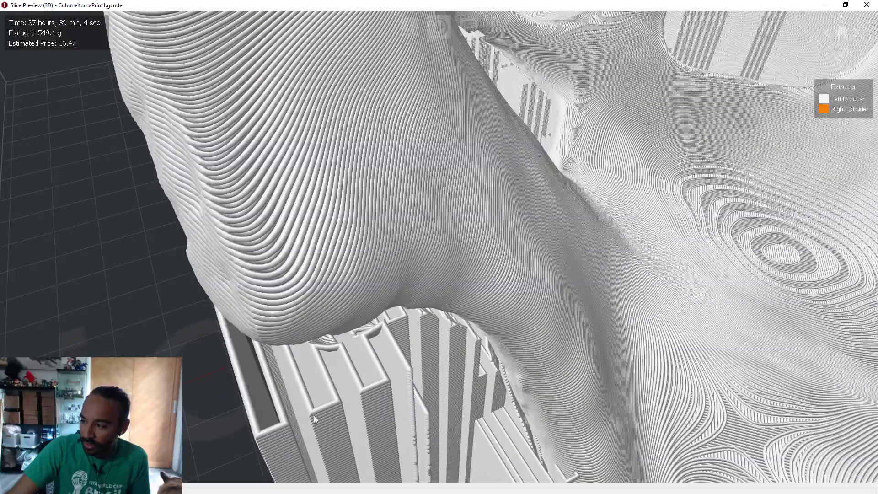
{"action": "left_click_drag", "start_coordinate": [314, 415], "coordinate": [535, 244]}
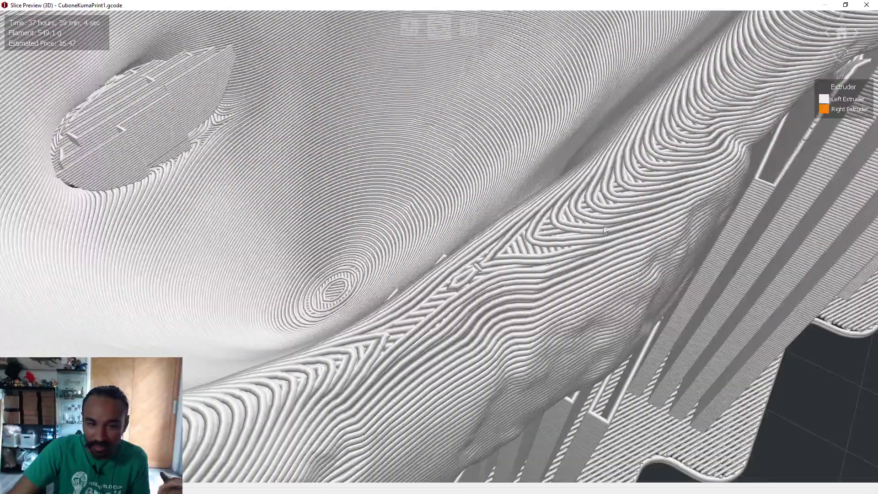
- Examine the previewed layer lines around the snout, nostril and cheek spikes from close up and further away
{"action": "scroll", "coordinate": [602, 230], "scroll_direction": "down", "scroll_amount": 3}
{"action": "scroll", "coordinate": [602, 236], "scroll_direction": "down", "scroll_amount": 2}
{"action": "left_click_drag", "start_coordinate": [311, 177], "coordinate": [445, 192]}
{"action": "scroll", "coordinate": [370, 267], "scroll_direction": "up", "scroll_amount": 10}
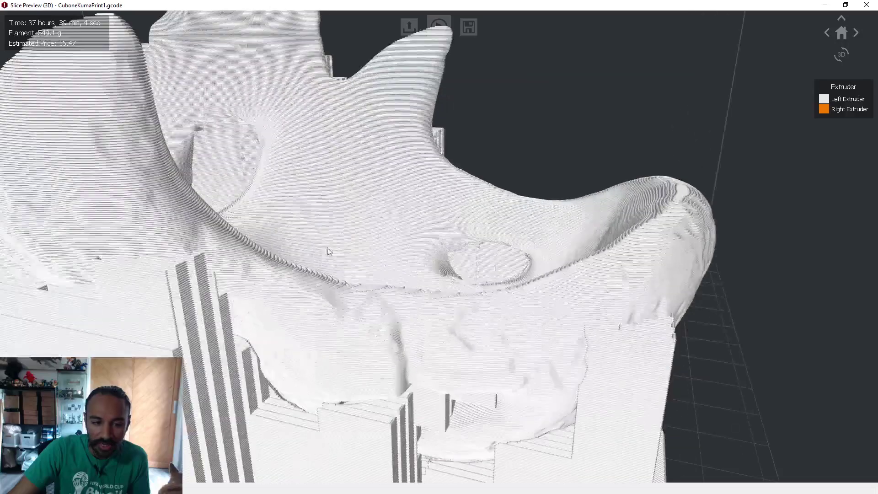
{"action": "scroll", "coordinate": [370, 268], "scroll_direction": "down", "scroll_amount": 5}
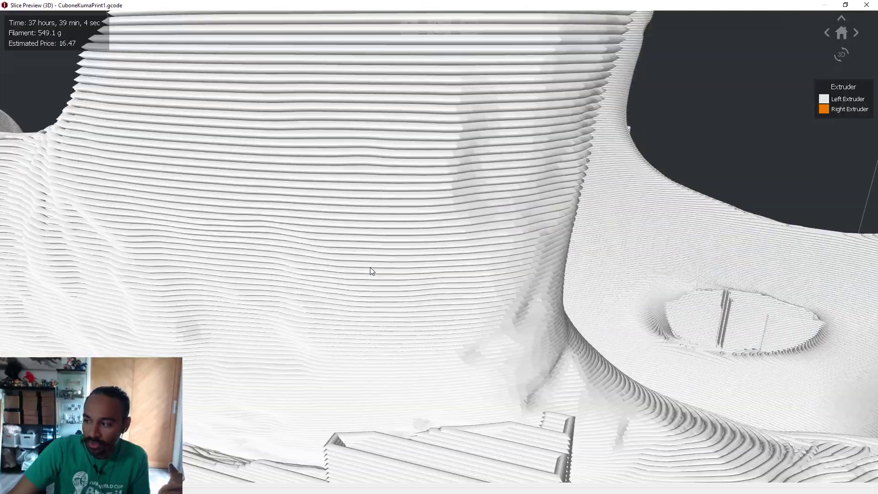
{"action": "mouse_move", "coordinate": [408, 157]}
{"action": "right_mouse_down"}
{"action": "mouse_move", "coordinate": [409, 174]}
{"action": "mouse_move", "coordinate": [405, 153]}
{"action": "right_mouse_up"}
{"action": "scroll", "coordinate": [407, 175], "scroll_direction": "down", "scroll_amount": 3}
{"action": "scroll", "coordinate": [393, 182], "scroll_direction": "down", "scroll_amount": 5}
{"action": "scroll", "coordinate": [393, 186], "scroll_direction": "down", "scroll_amount": 3}
{"action": "left_click_drag", "start_coordinate": [393, 186], "coordinate": [362, 327]}
{"action": "scroll", "coordinate": [386, 286], "scroll_direction": "up", "scroll_amount": 3}
{"action": "left_click_drag", "start_coordinate": [386, 285], "coordinate": [601, 289]}
{"action": "scroll", "coordinate": [654, 272], "scroll_direction": "up", "scroll_amount": 4}
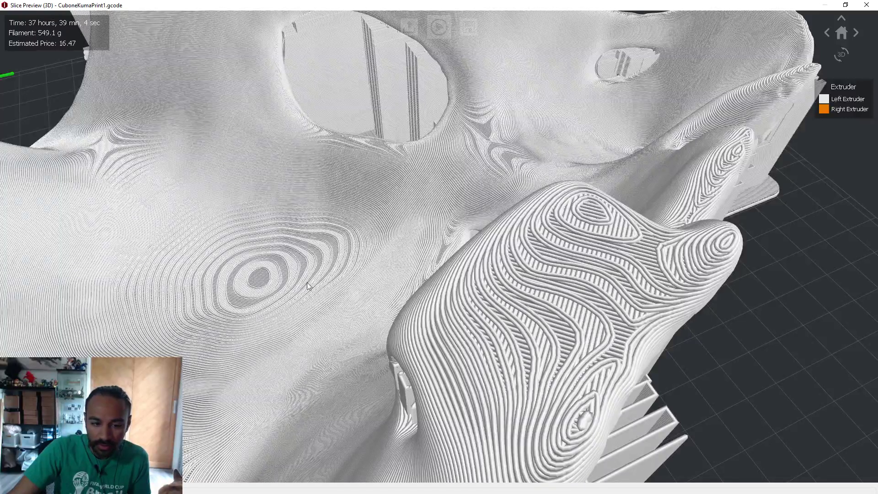
{"action": "scroll", "coordinate": [579, 265], "scroll_direction": "down", "scroll_amount": 4}
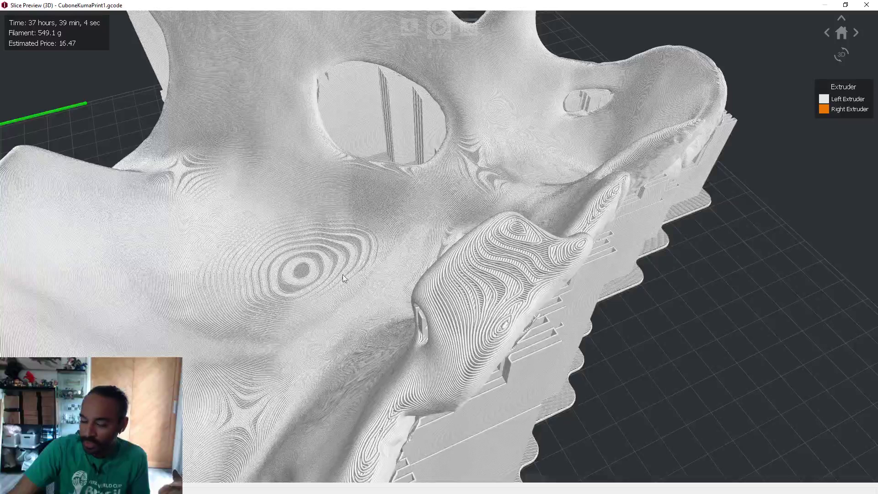
{"action": "scroll", "coordinate": [397, 269], "scroll_direction": "down", "scroll_amount": 4}
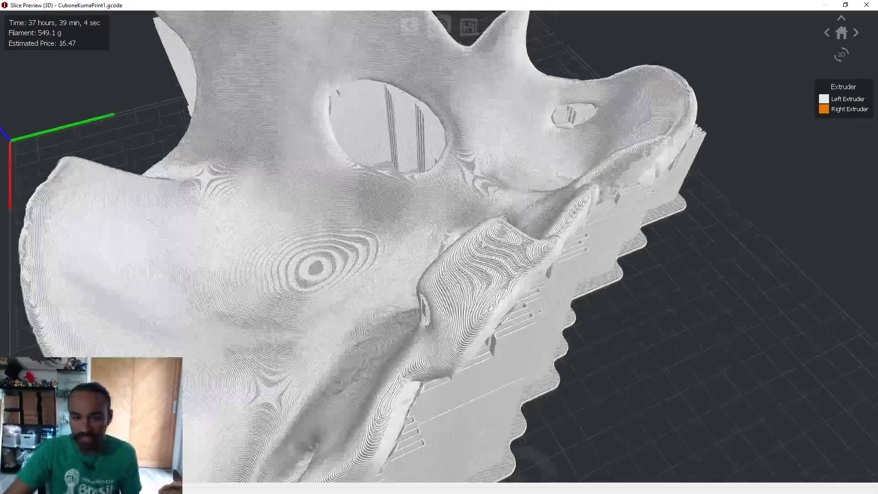
- Inspect the sliced support walls under the mask's sides and snout in the preview
{"action": "left_click_drag", "start_coordinate": [400, 333], "coordinate": [388, 205]}
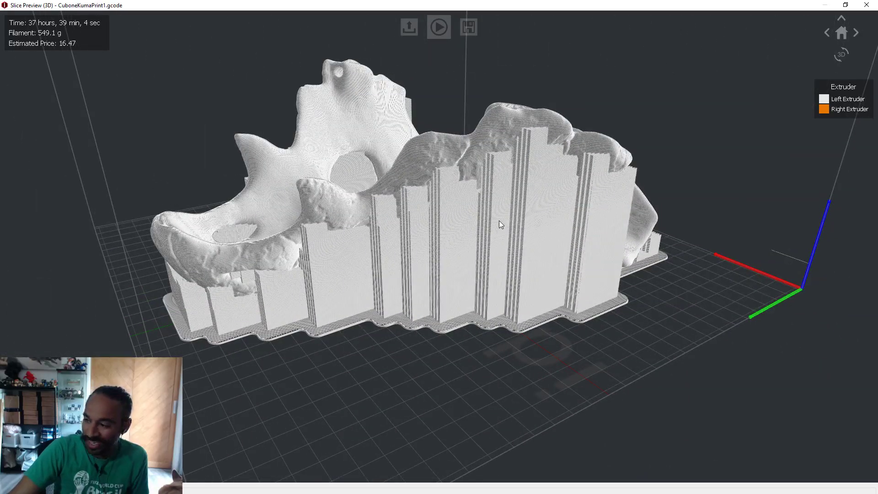
{"action": "left_click_drag", "start_coordinate": [499, 221], "coordinate": [319, 221]}
{"action": "scroll", "coordinate": [317, 222], "scroll_direction": "up", "scroll_amount": 5}
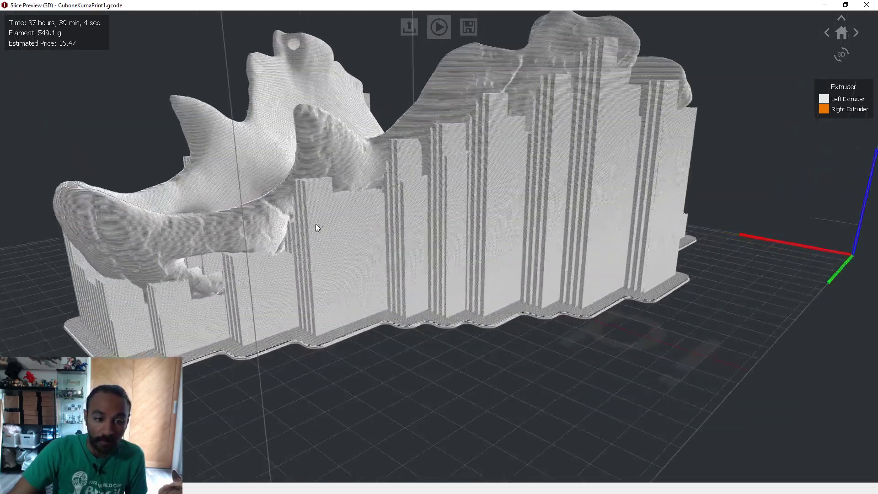
{"action": "right_click_drag", "start_coordinate": [298, 227], "coordinate": [371, 259]}
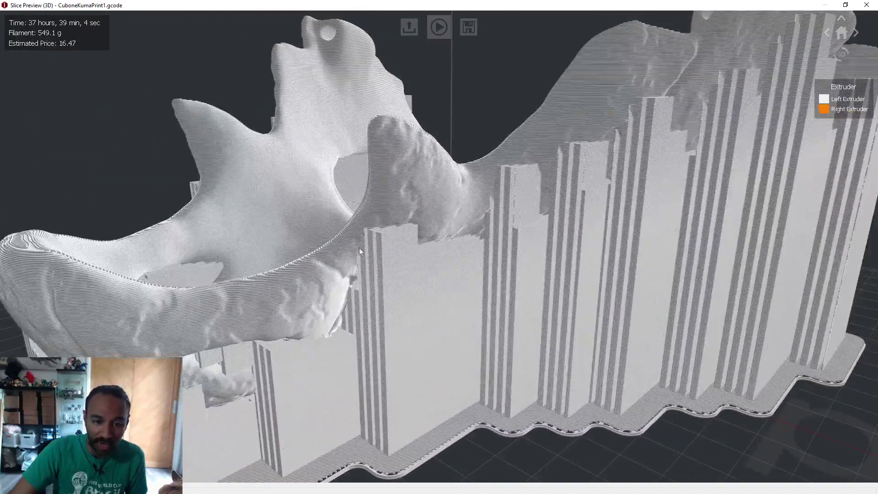
{"action": "left_click_drag", "start_coordinate": [416, 196], "coordinate": [301, 212]}
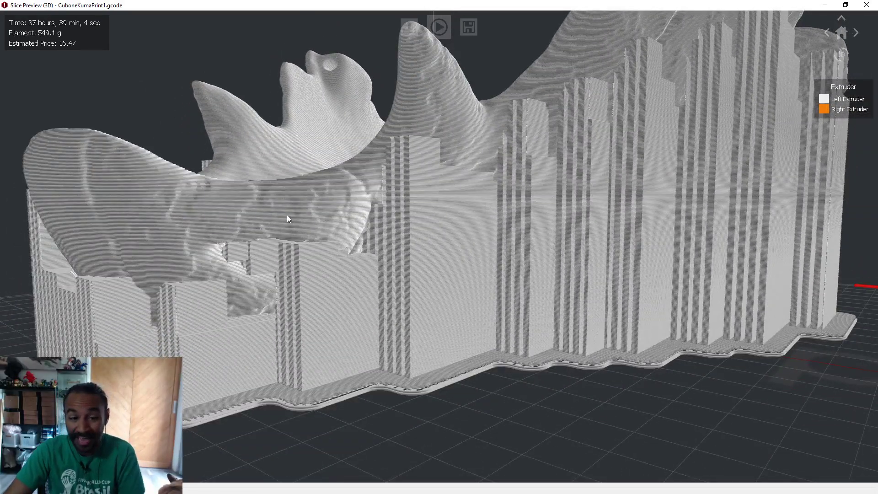
{"action": "scroll", "coordinate": [387, 278], "scroll_direction": "down", "scroll_amount": 5}
{"action": "left_click_drag", "start_coordinate": [387, 278], "coordinate": [349, 301]}
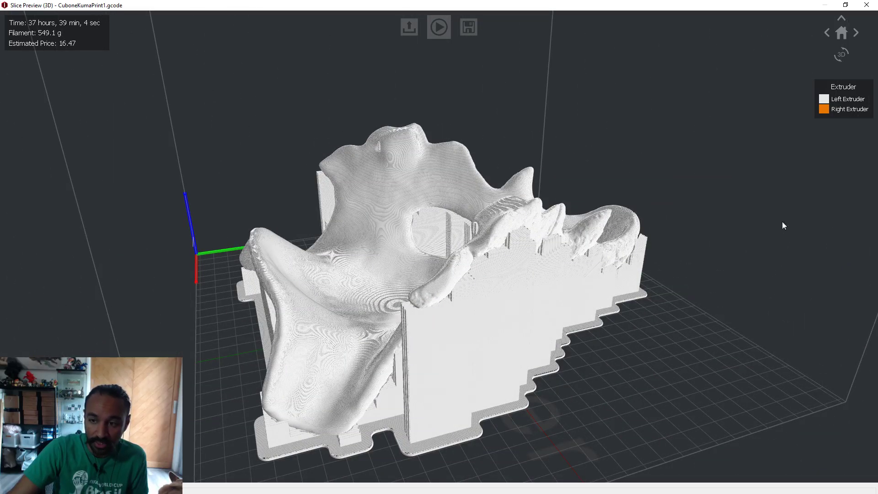
- Close the slice preview, export the sliced print file to the Desktop as CuboneKumaPrint2 and dismiss the print estimate
{"action": "left_click_drag", "start_coordinate": [744, 5], "coordinate": [486, 89]}
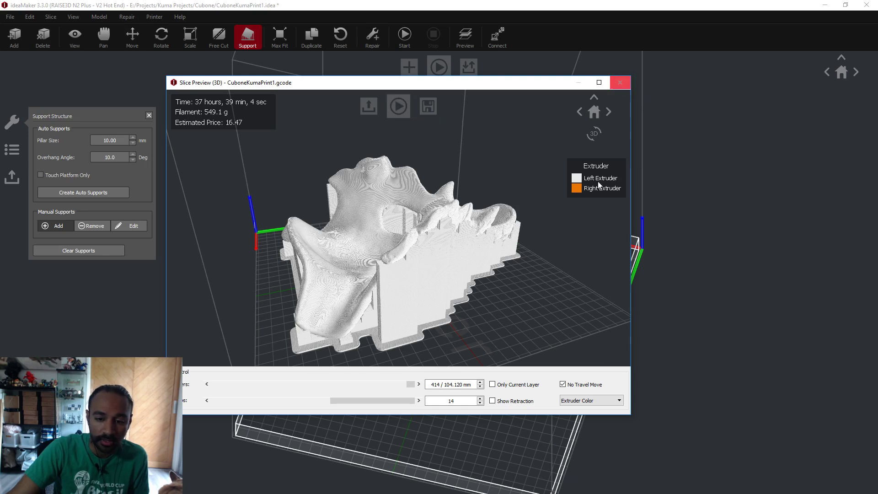
{"action": "scroll", "coordinate": [598, 185], "scroll_direction": "down", "scroll_amount": 2}
{"action": "left_click", "coordinate": [619, 83]}
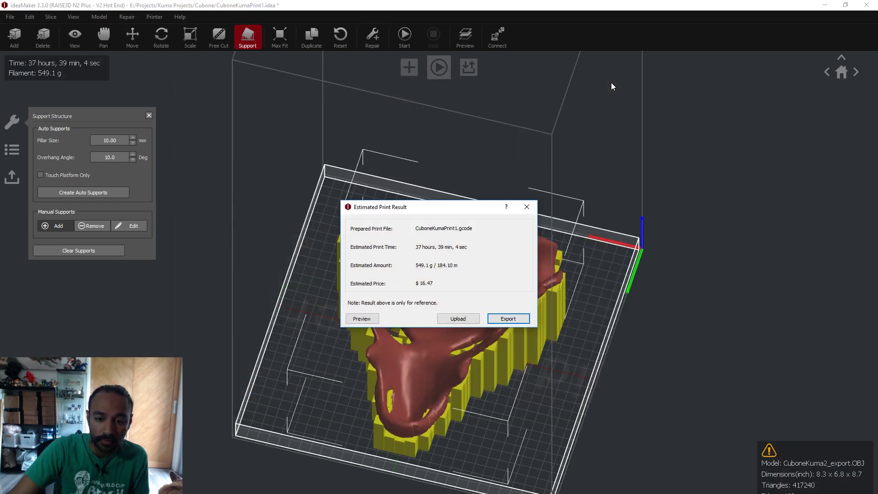
{"action": "left_click", "coordinate": [504, 319]}
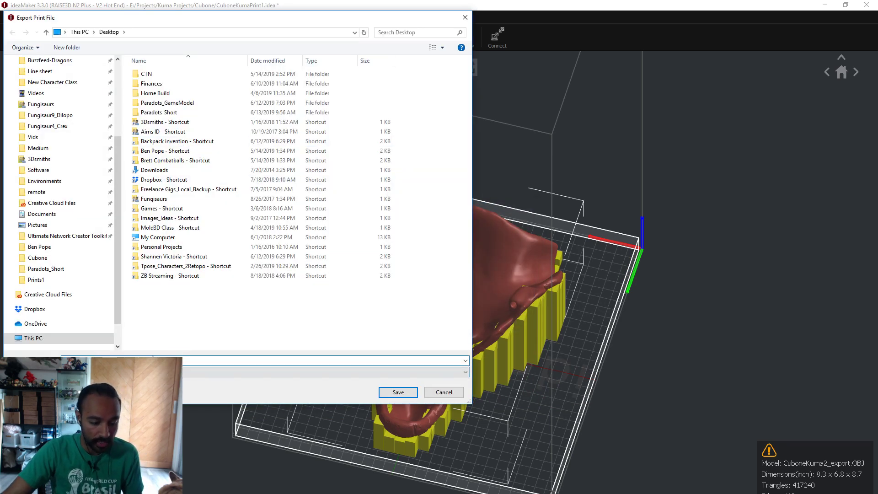
{"action": "key", "text": "Return"}
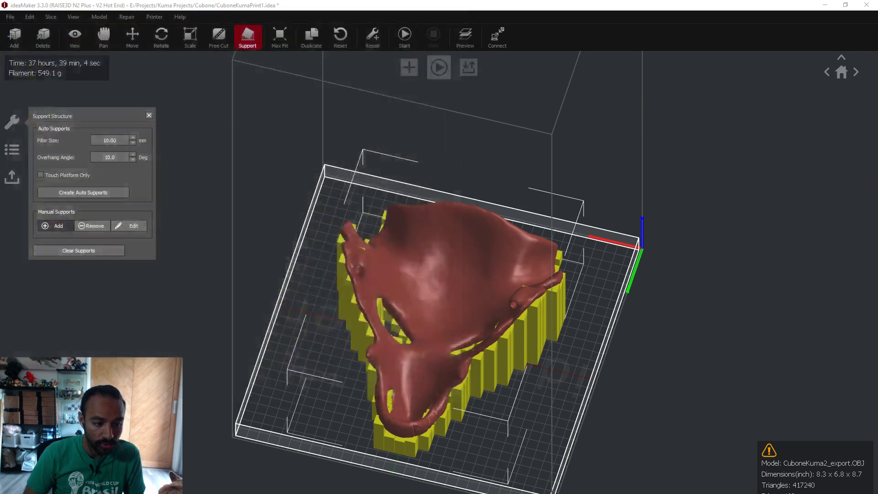
{"action": "left_click", "coordinate": [522, 278]}
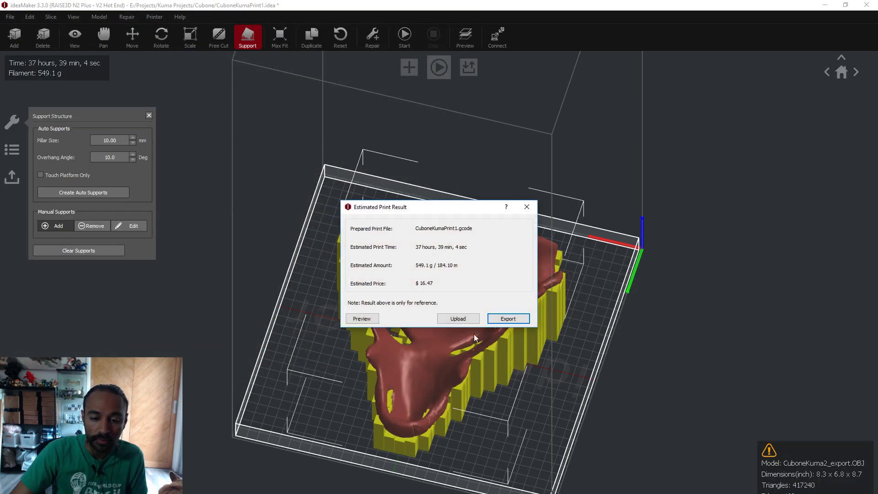
{"action": "left_click", "coordinate": [526, 208]}
- Examine the supported mask on the build plate from the snout, the sides and the brow
{"action": "left_click_drag", "start_coordinate": [526, 215], "coordinate": [657, 401]}
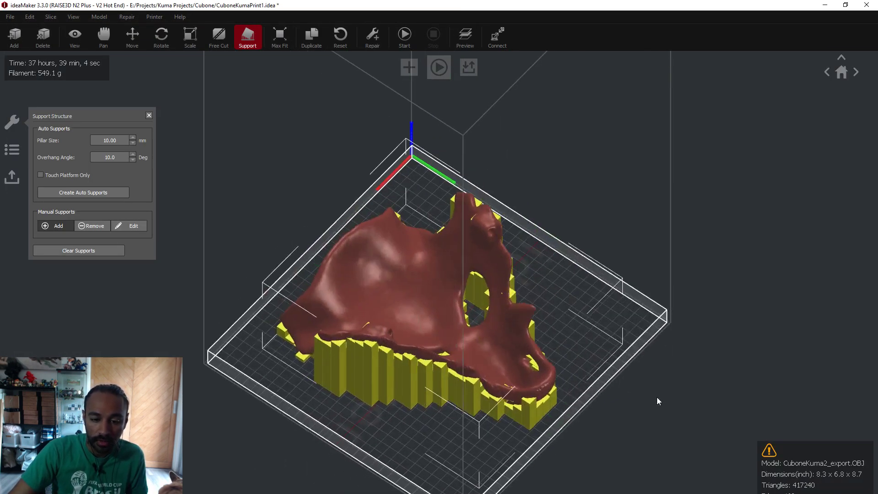
{"action": "left_click", "coordinate": [125, 37]}
{"action": "right_click_drag", "start_coordinate": [514, 429], "coordinate": [180, 484]}
{"action": "right_click_drag", "start_coordinate": [315, 492], "coordinate": [321, 478]}
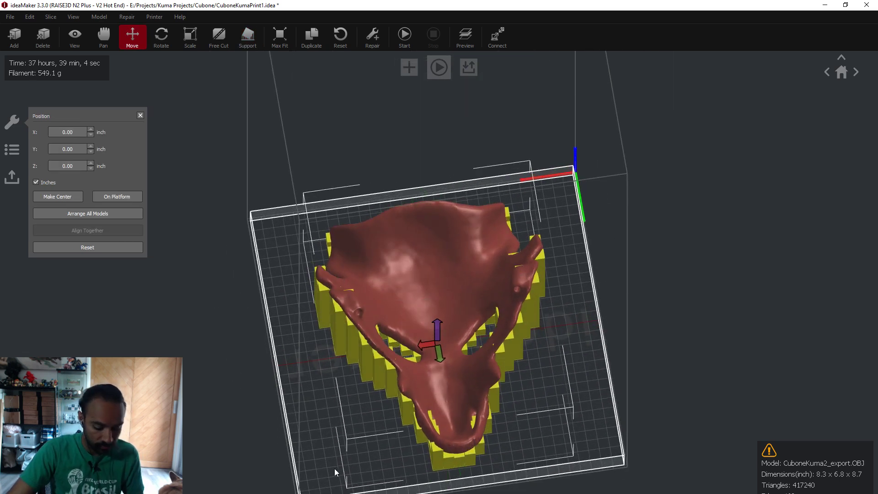
{"action": "key", "text": "v"}
{"action": "left_click_drag", "start_coordinate": [399, 465], "coordinate": [594, 361]}
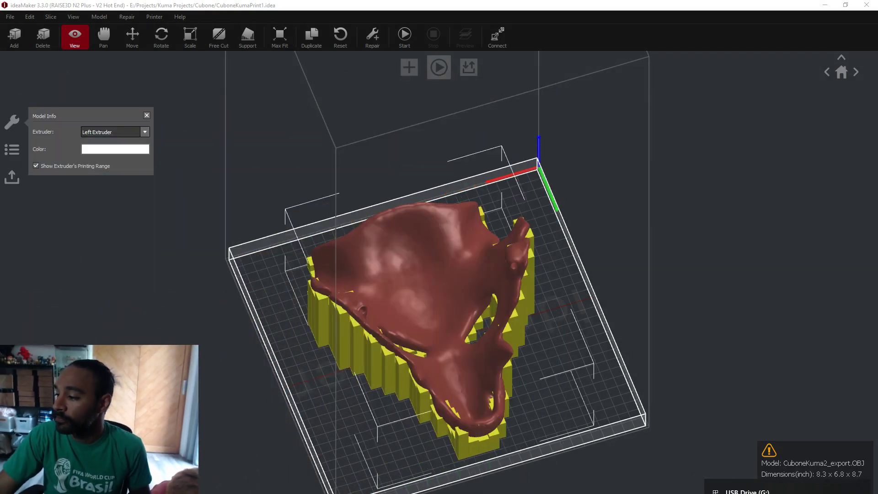
{"action": "left_click_drag", "start_coordinate": [585, 325], "coordinate": [4, 302]}
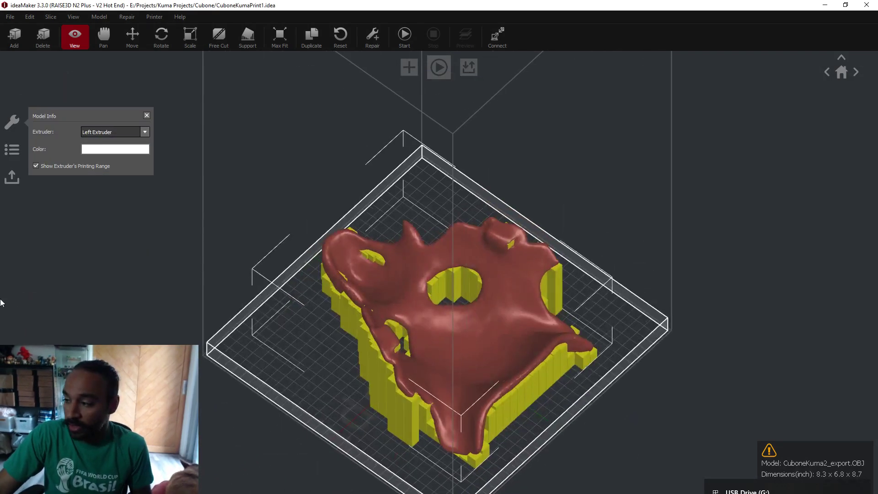
{"action": "left_click_drag", "start_coordinate": [364, 320], "coordinate": [17, 63]}
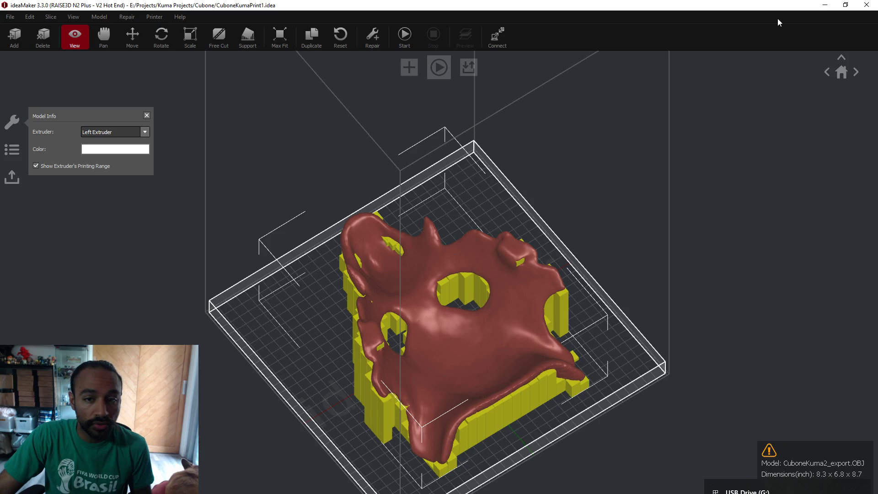
- Minimize the slicer and the photo viewer to reach the desktop and the USB Drive (G:) folder
{"action": "left_click", "coordinate": [824, 5]}
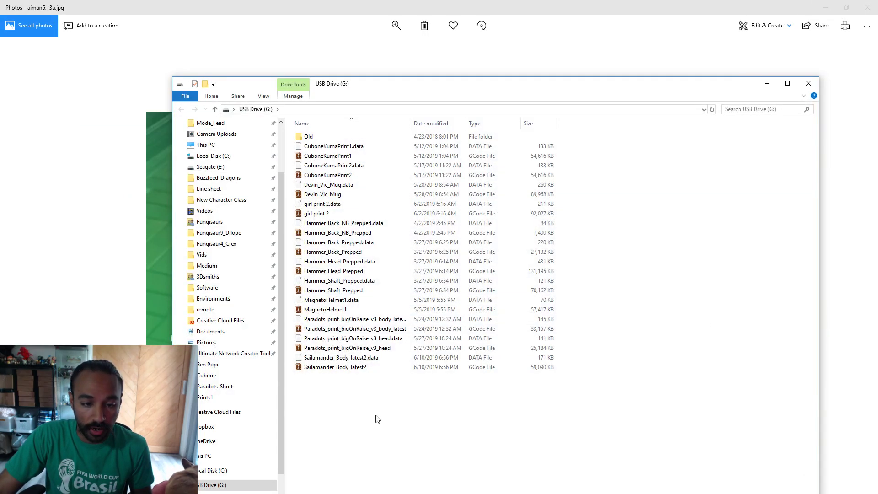
{"action": "left_click", "coordinate": [825, 8]}
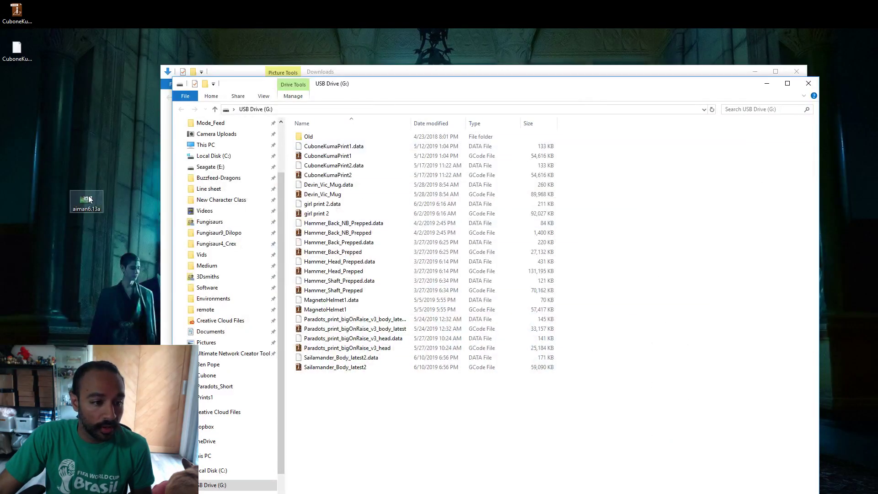
- Try to copy the CuboneKumaPrint2 G-code and data files from the desktop to USB Drive (G:)
{"action": "left_click", "coordinate": [19, 21]}
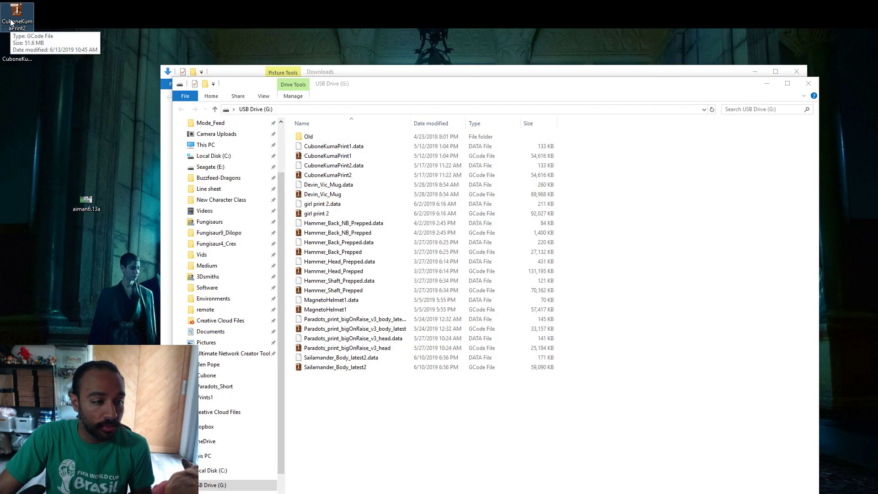
{"action": "left_click", "coordinate": [20, 57]}
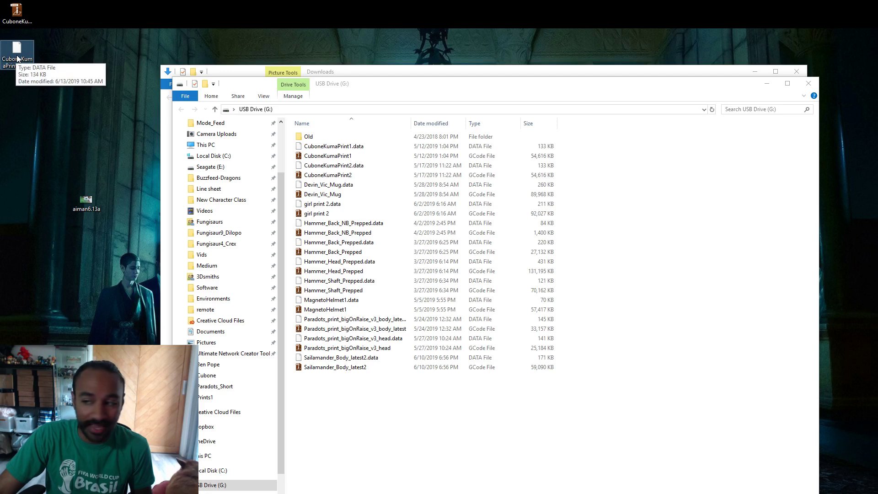
{"action": "left_click_drag", "start_coordinate": [54, 97], "coordinate": [17, 11]}
{"action": "left_click_drag", "start_coordinate": [17, 14], "coordinate": [362, 431]}
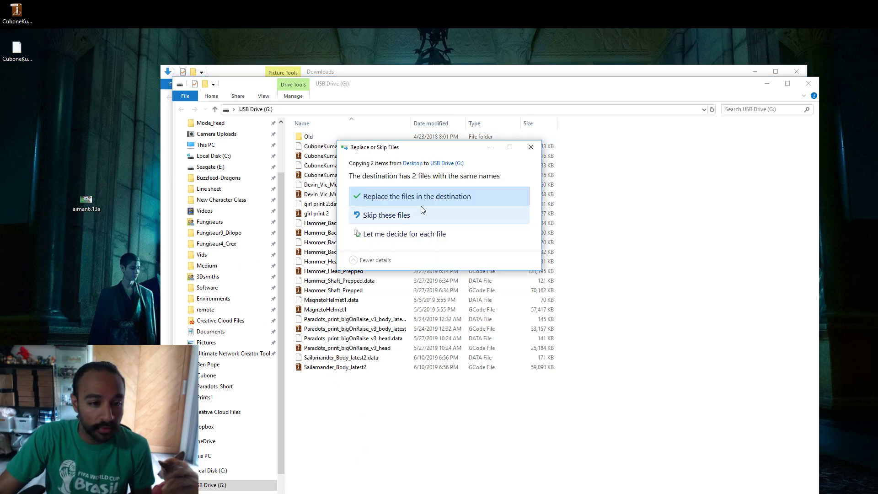
{"action": "left_click", "coordinate": [530, 147]}
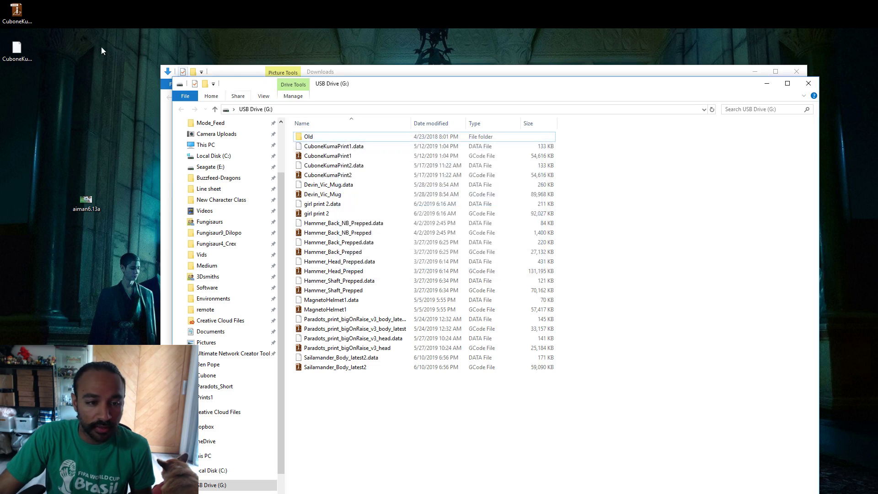
- Rename the desktop G-code and data files as CuboneKumaPrint3 and CuboneKumaPrint3.data, and copy both to USB Drive (G:)
{"action": "left_click", "coordinate": [29, 21]}
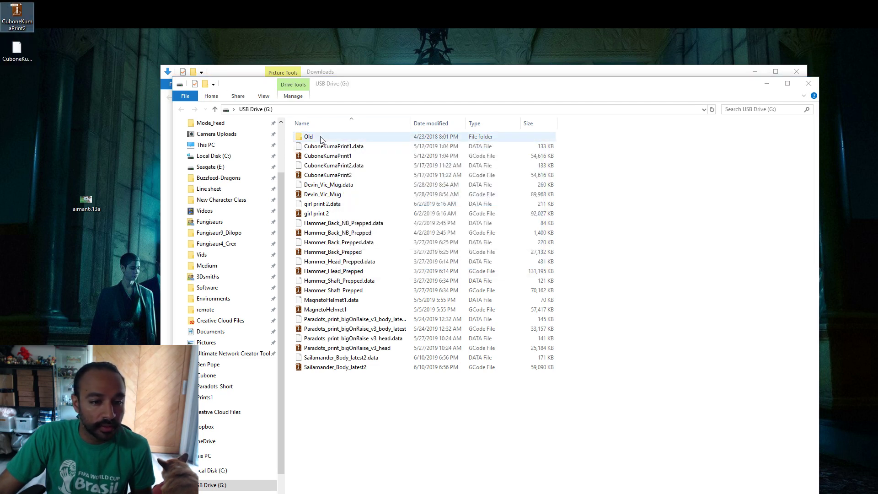
{"action": "left_click", "coordinate": [338, 176]}
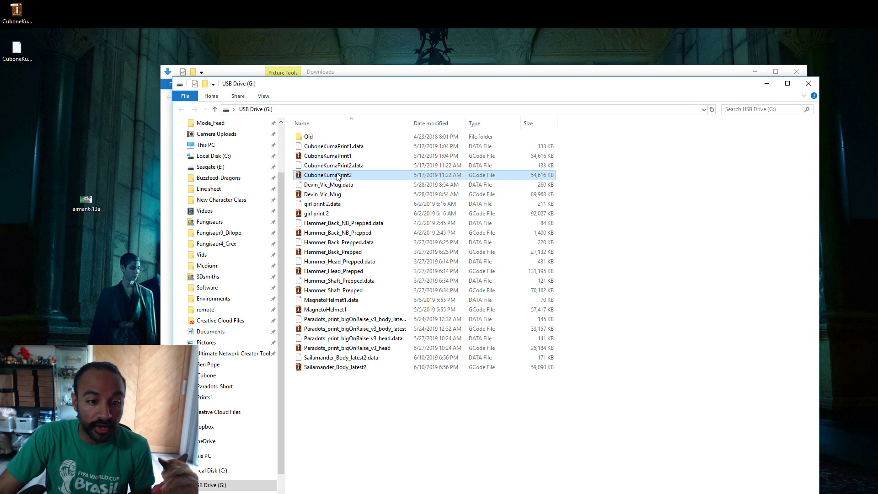
{"action": "left_click", "coordinate": [31, 25]}
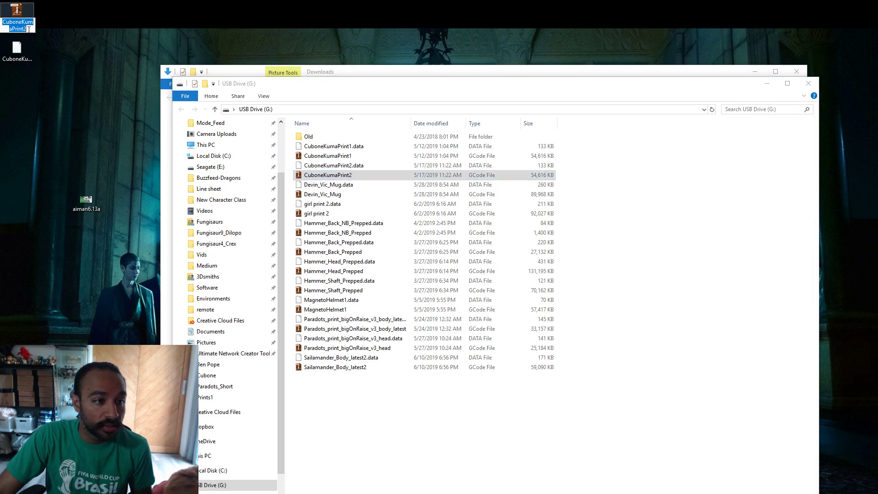
{"action": "left_click", "coordinate": [32, 29]}
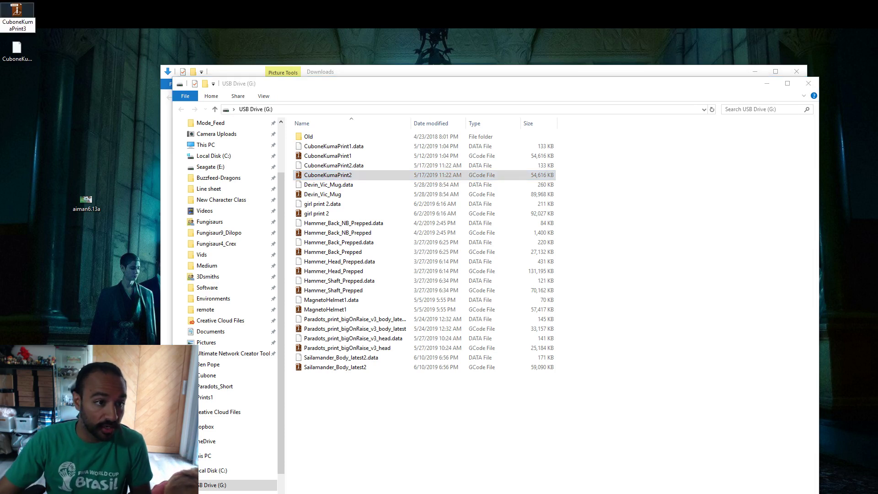
{"action": "left_click", "coordinate": [24, 62]}
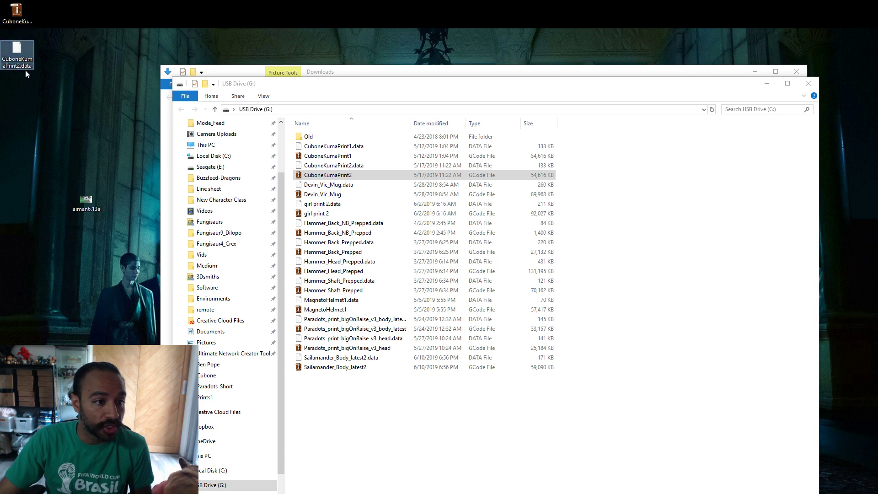
{"action": "left_click", "coordinate": [18, 65]}
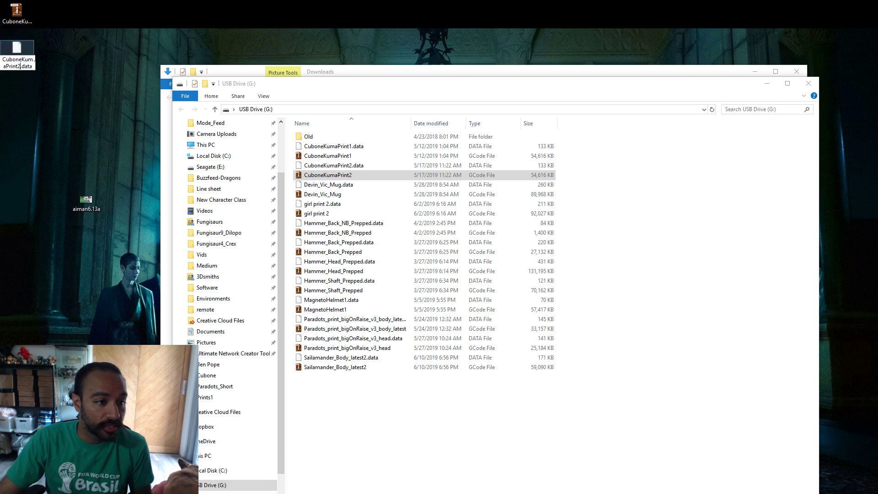
{"action": "left_click_drag", "start_coordinate": [34, 56], "coordinate": [379, 449]}
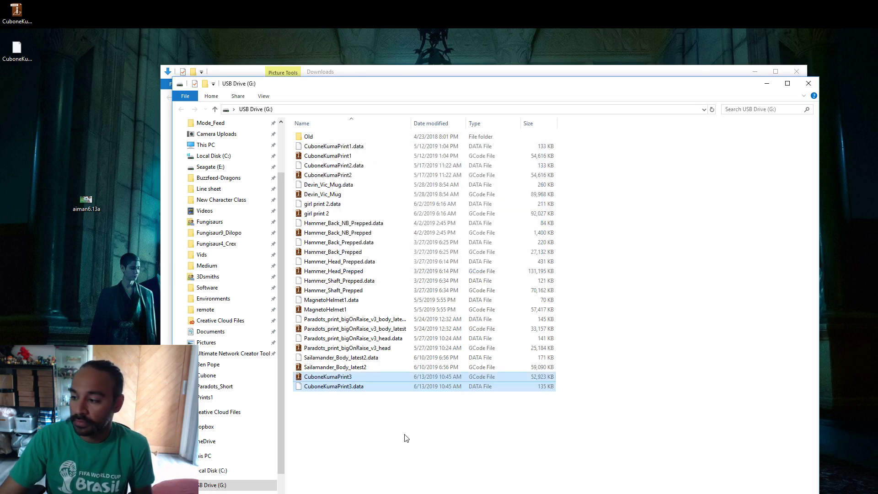
{"action": "left_click", "coordinate": [401, 452]}
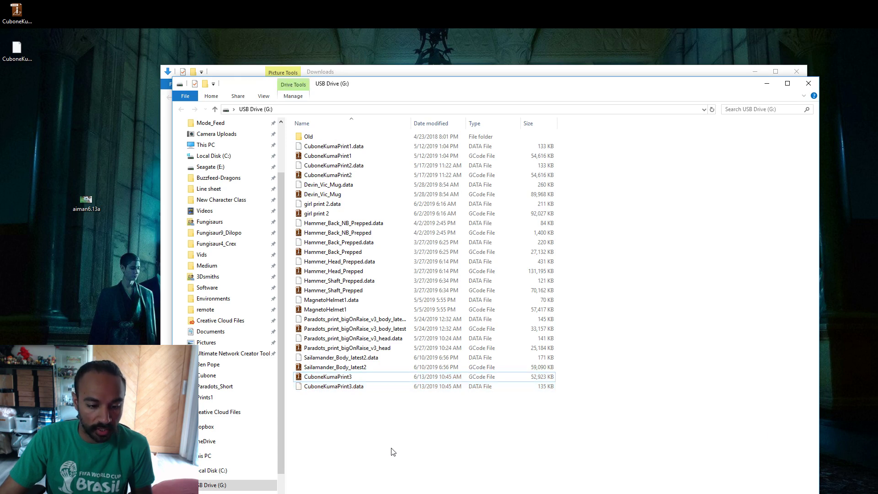
- Create a new folder named cubone on USB Drive (G:)
{"action": "right_click", "coordinate": [331, 422]}
{"action": "mouse_move", "coordinate": [306, 398]}
{"action": "left_click", "coordinate": [359, 398]}
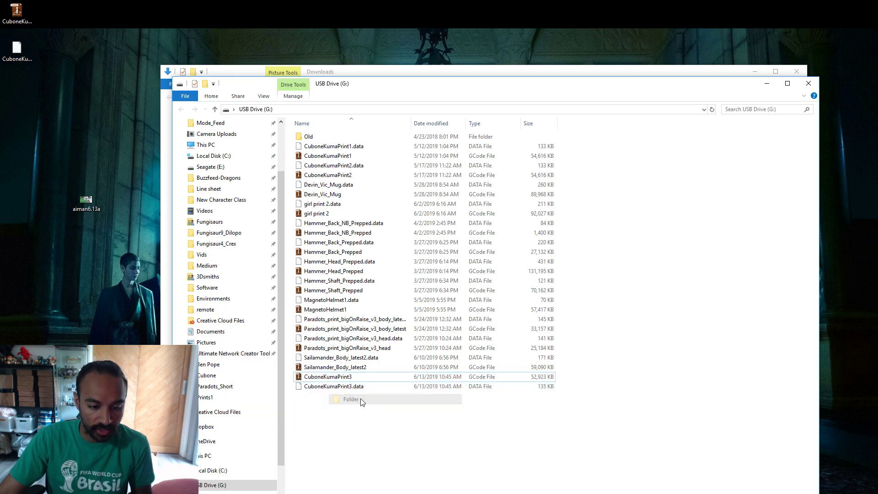
{"action": "type", "text": "cubone"}
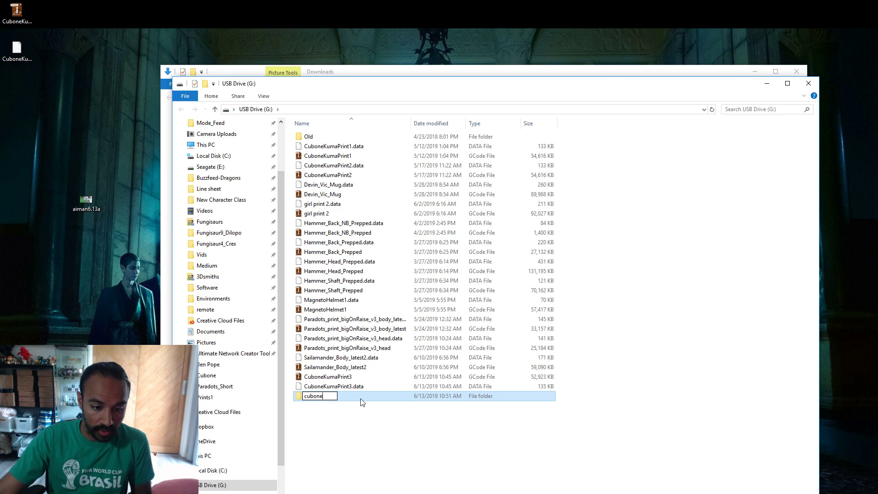
{"action": "key", "text": "Return"}
- Move CuboneKumaPrint3 and CuboneKumaPrint3.data on the USB drive into the cubone folder
{"action": "left_click", "coordinate": [316, 378]}
{"action": "left_click", "coordinate": [314, 387], "text": "shift"}
{"action": "left_click_drag", "start_coordinate": [314, 387], "coordinate": [313, 399]}
{"action": "left_click", "coordinate": [310, 380]}
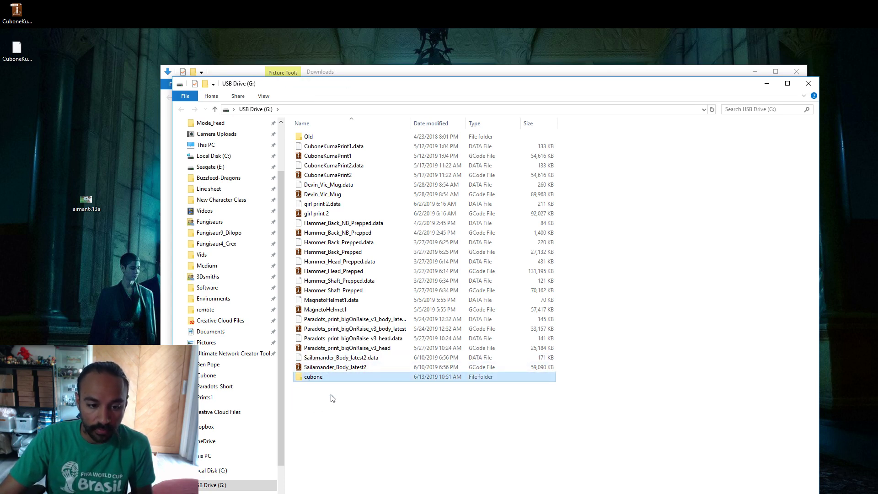
{"action": "left_click", "coordinate": [353, 412]}
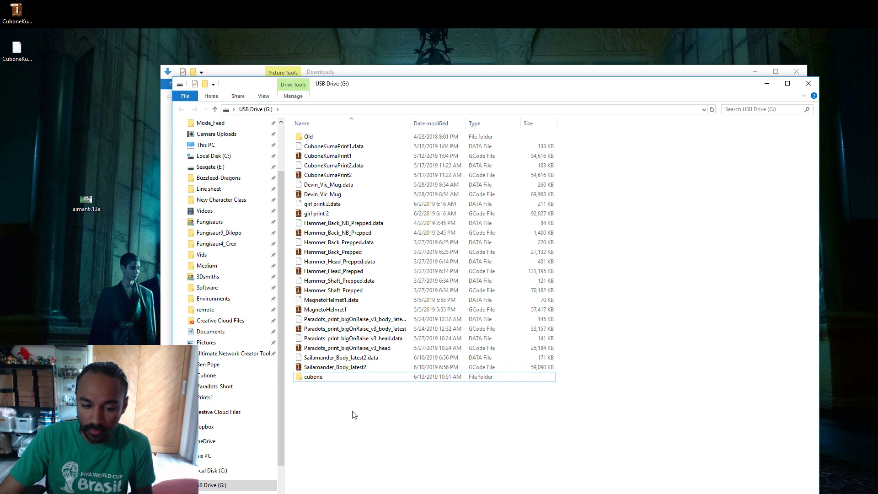
- Close the USB drive and Downloads folder windows and bring back the June 13 livestream image in the photo viewer
{"action": "left_click", "coordinate": [812, 84]}
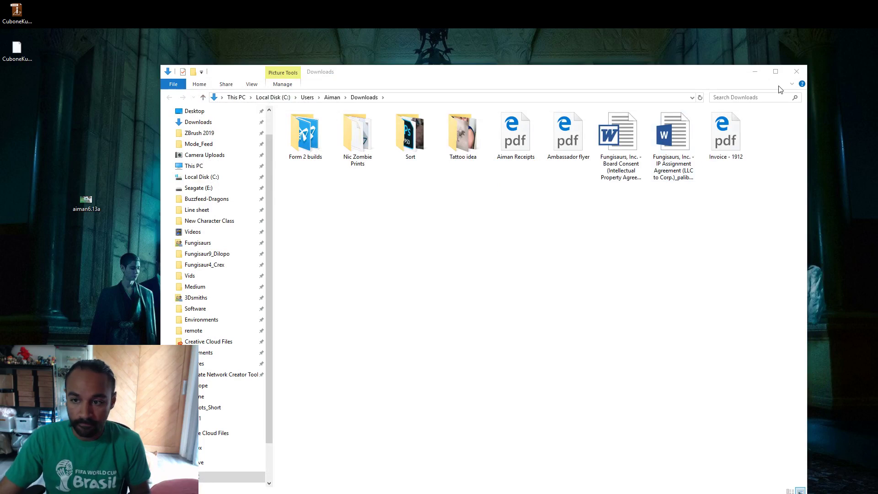
{"action": "left_click", "coordinate": [793, 73]}
{"action": "left_click", "coordinate": [681, 491]}
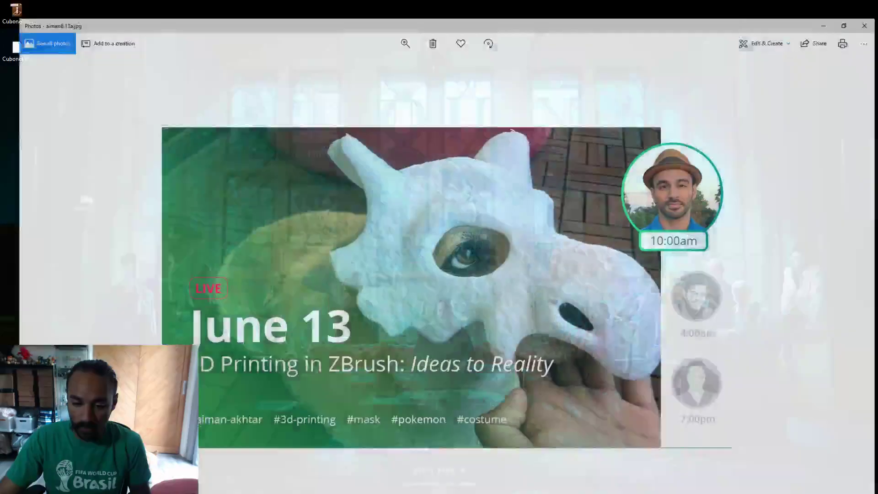
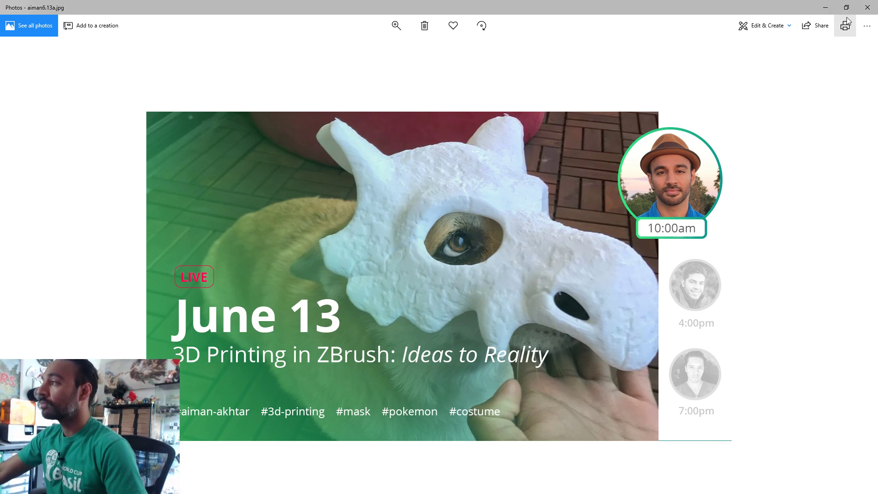
- Close the "ideamaker model units" Google search window and bring up a new browser tab
{"action": "mouse_move", "coordinate": [730, 493]}
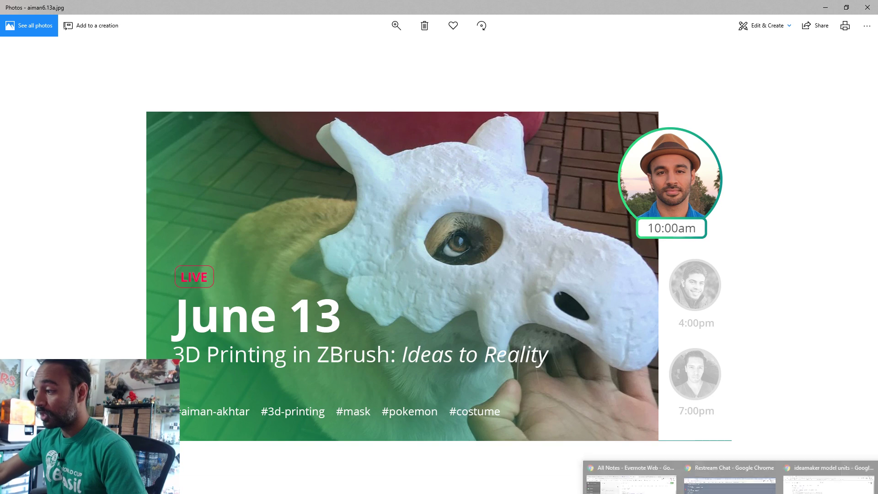
{"action": "mouse_move", "coordinate": [828, 489]}
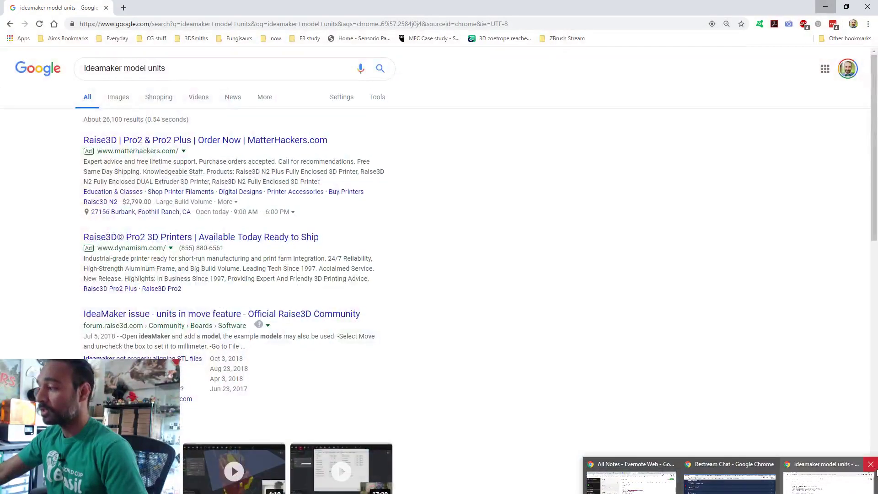
{"action": "left_click", "coordinate": [871, 464]}
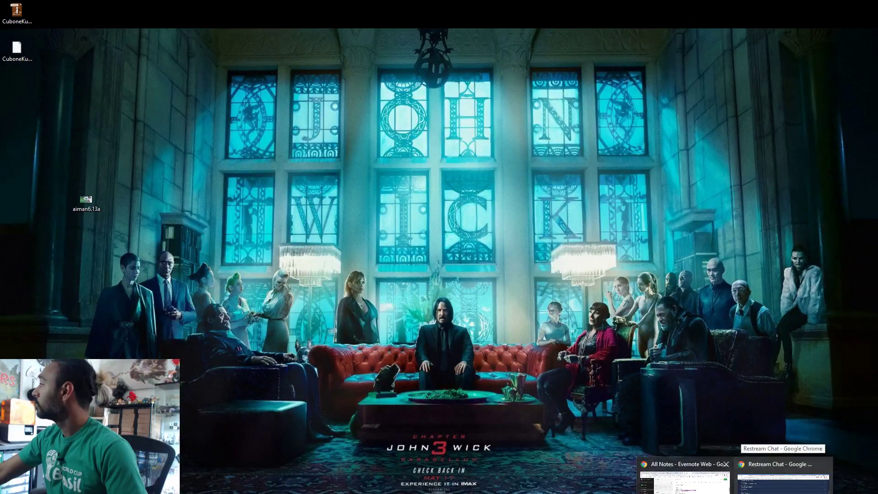
{"action": "left_click", "coordinate": [783, 487]}
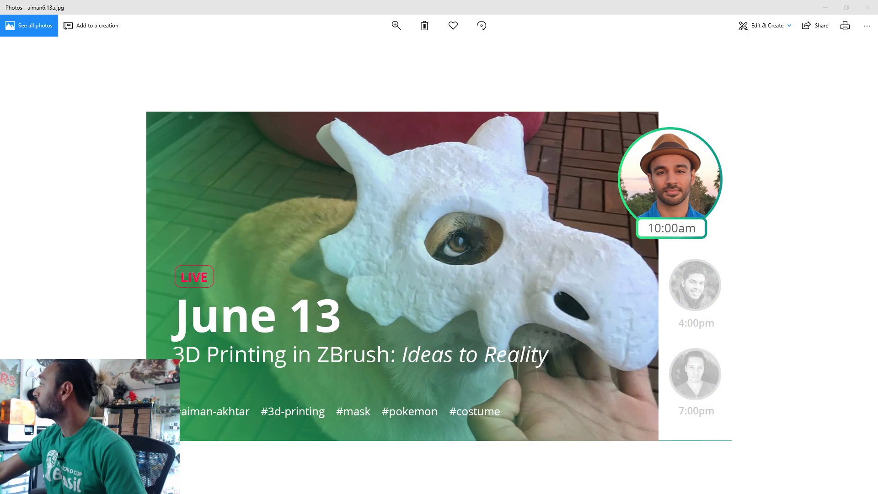
- Search Google Images for cubone, look over the reference pictures, and minimize the browser
{"action": "left_click_drag", "start_coordinate": [592, 10], "coordinate": [312, 65]}
{"action": "type", "text": "cubone story"}
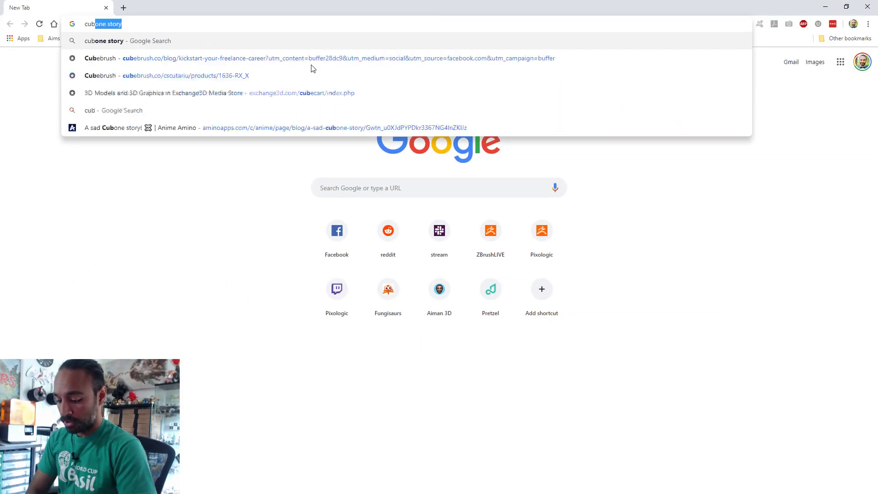
{"action": "key", "text": "Return"}
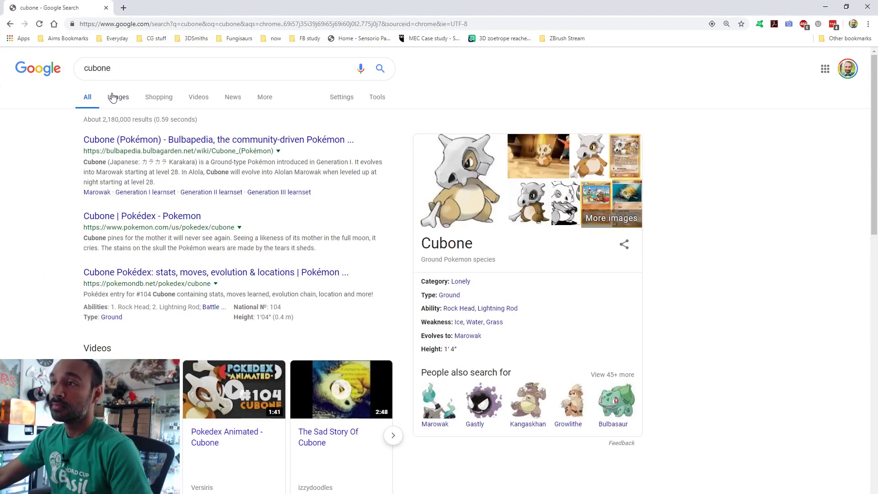
{"action": "left_click", "coordinate": [118, 96]}
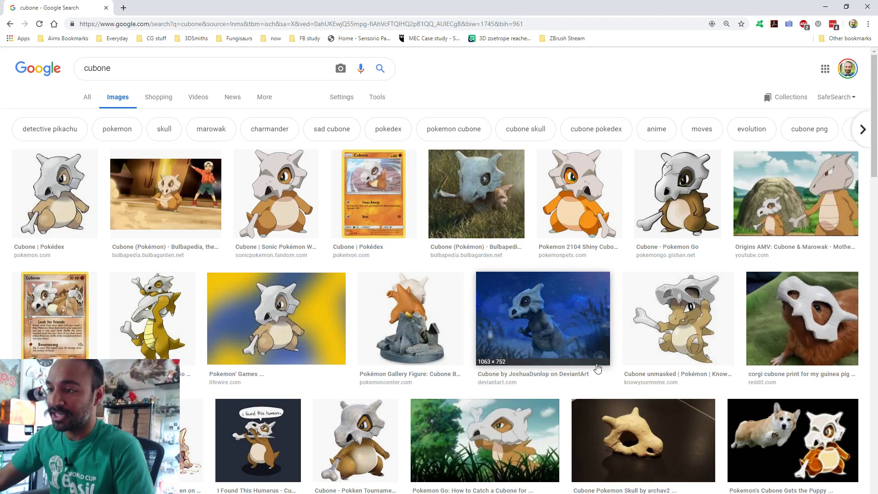
{"action": "left_click", "coordinate": [825, 6]}
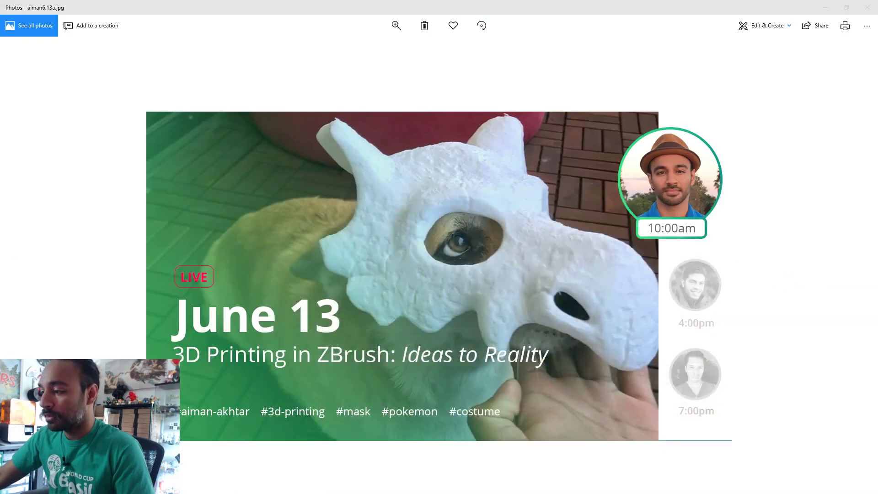
- Switch to ZBrush, view the Kuma mask from the front, and minimize the program
{"action": "key", "text": "alt+Tab"}
{"action": "left_click_drag", "start_coordinate": [548, 397], "coordinate": [512, 423]}
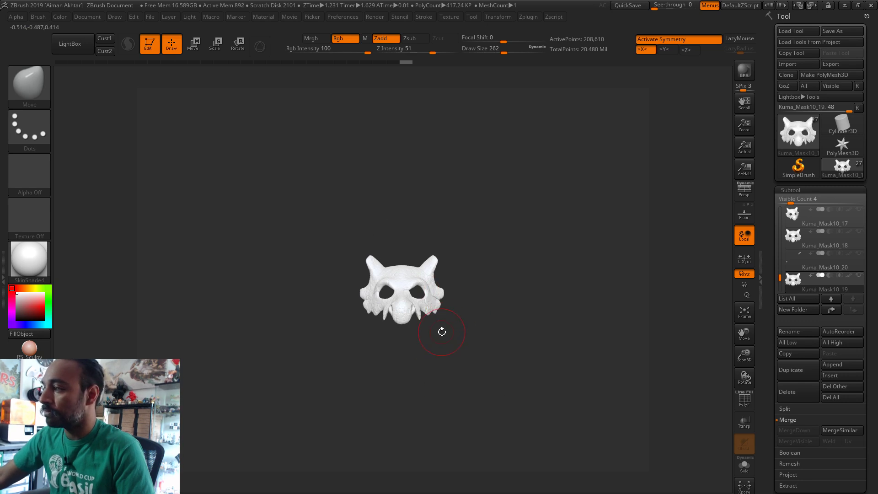
{"action": "left_click_drag", "start_coordinate": [467, 351], "coordinate": [455, 393]}
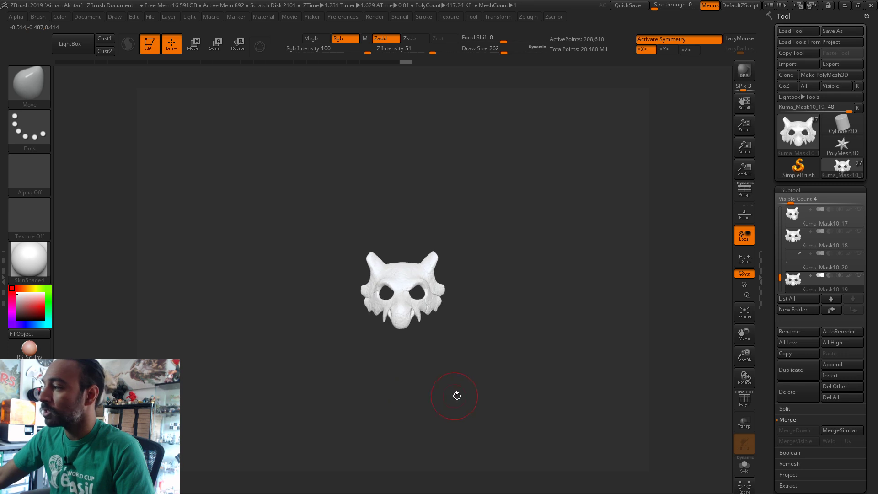
{"action": "left_click", "coordinate": [845, 6]}
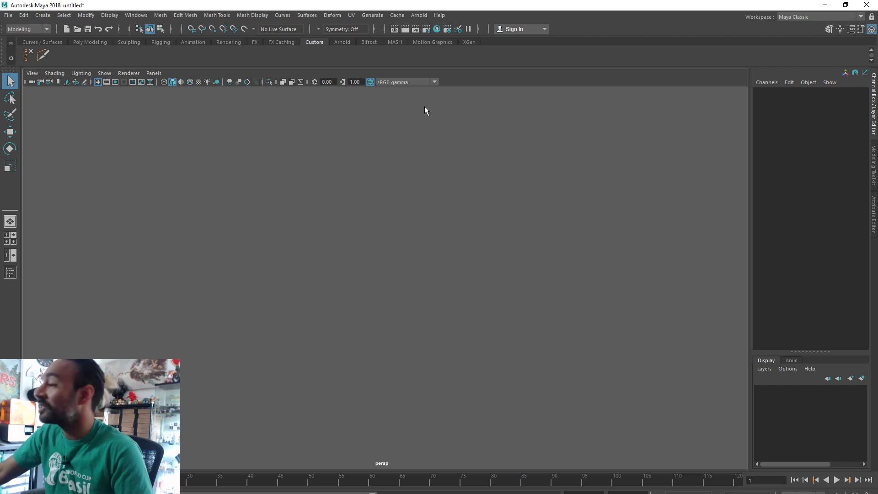
- In Maya, open the creation options for a polygon cube and place the options window over the viewport
{"action": "left_click", "coordinate": [42, 15]}
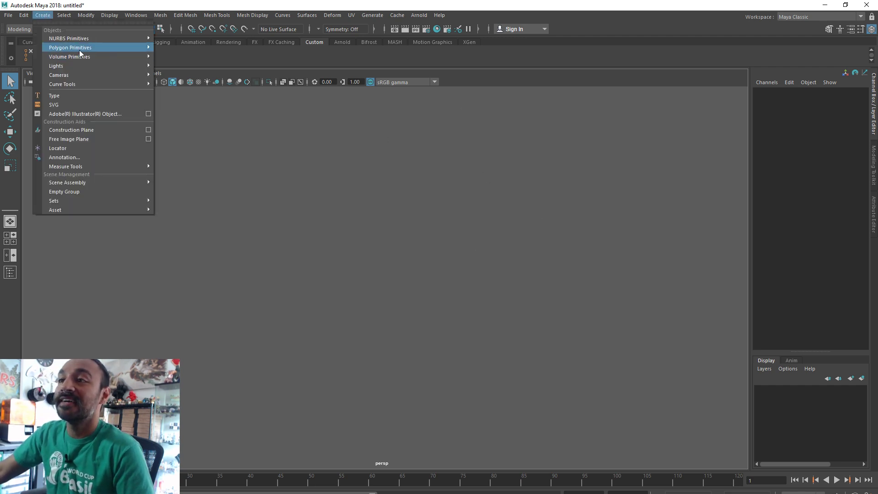
{"action": "mouse_move", "coordinate": [78, 48]}
{"action": "left_click", "coordinate": [243, 64]}
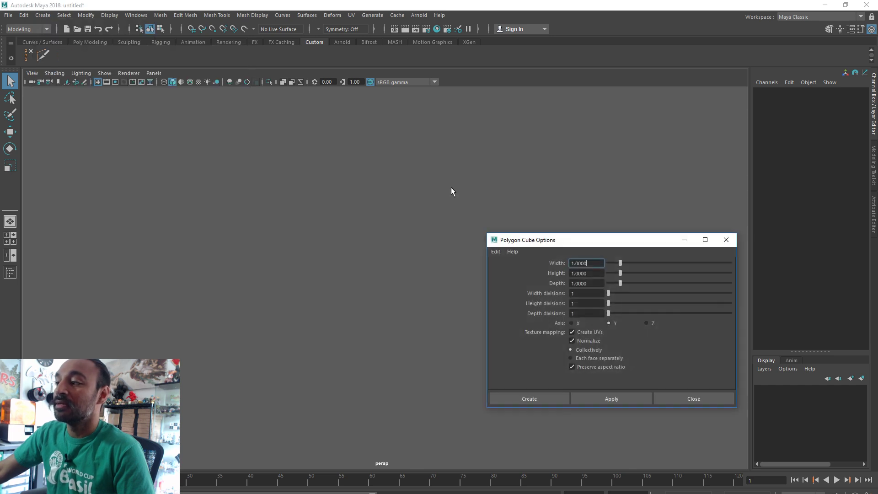
{"action": "left_click_drag", "start_coordinate": [618, 250], "coordinate": [381, 224]}
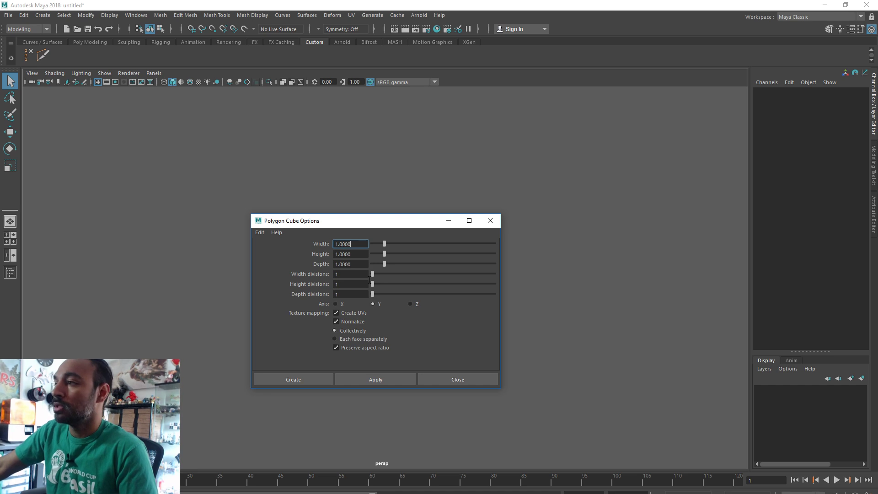
{"action": "left_click_drag", "start_coordinate": [408, 225], "coordinate": [427, 220]}
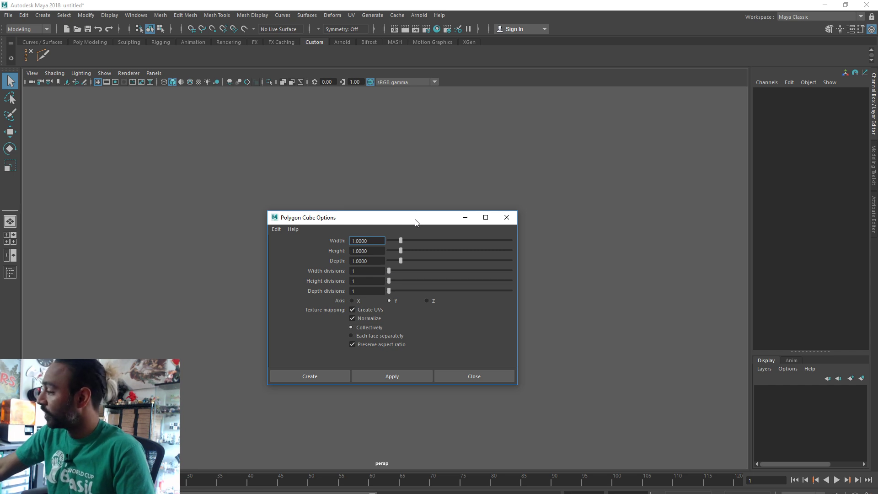
{"action": "left_click_drag", "start_coordinate": [415, 219], "coordinate": [406, 209]}
- Create a polygon cube with width 12, height 24 and depth 12
{"action": "left_click_drag", "start_coordinate": [363, 230], "coordinate": [257, 227]}
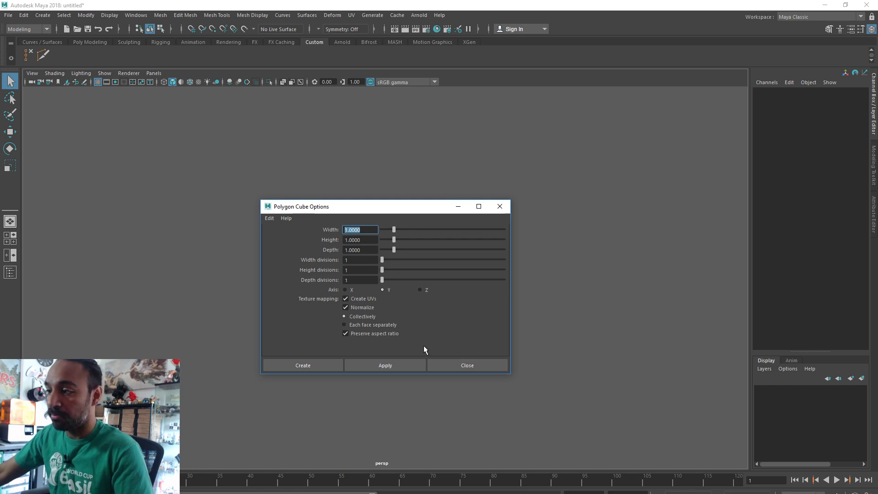
{"action": "type", "text": "12"}
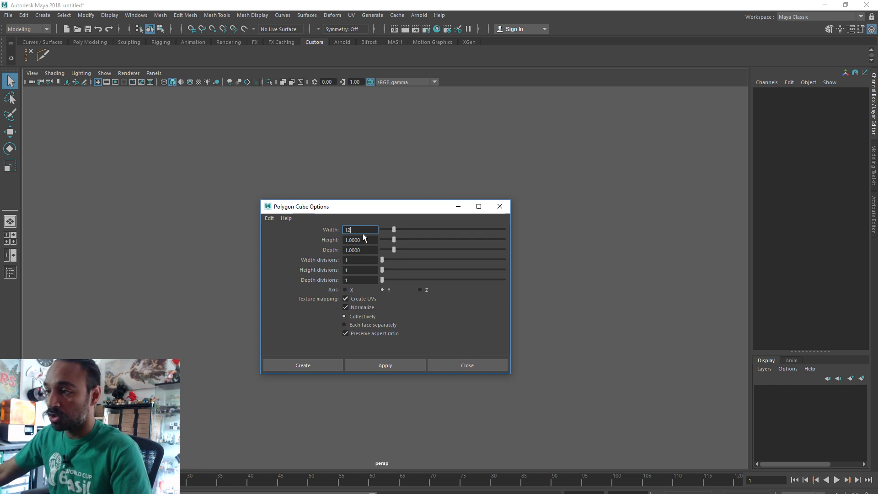
{"action": "key", "text": "Tab"}
{"action": "type", "text": "12"}
{"action": "key", "text": "Tab"}
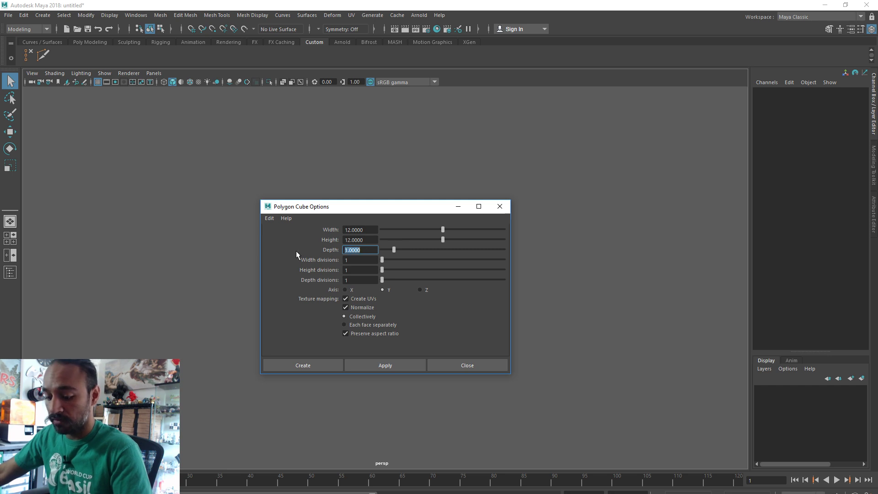
{"action": "type", "text": "12"}
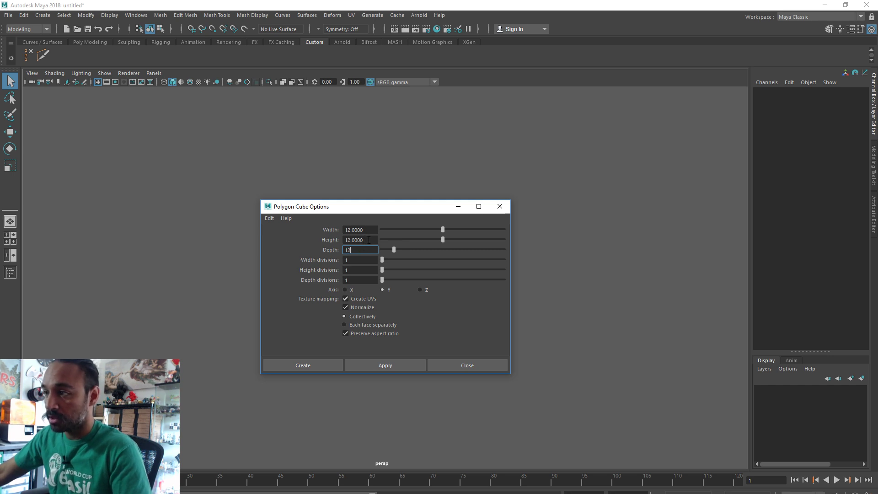
{"action": "left_click_drag", "start_coordinate": [369, 240], "coordinate": [292, 238]}
{"action": "type", "text": "24"}
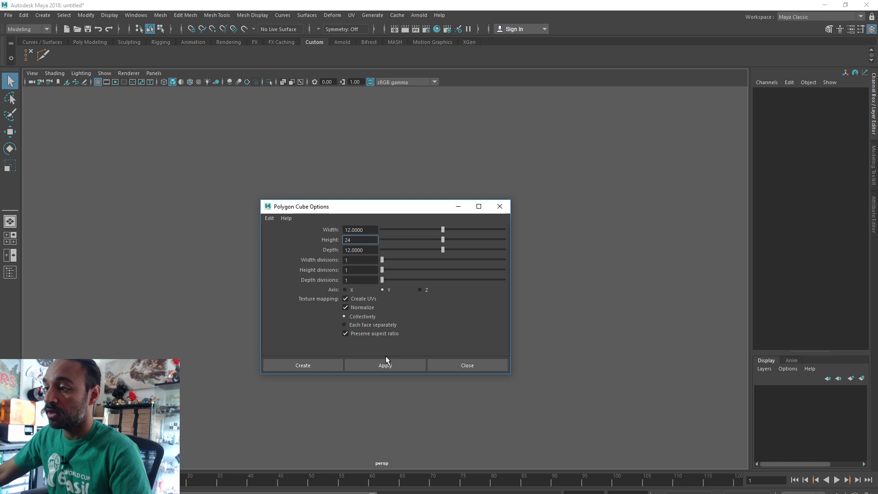
{"action": "left_click", "coordinate": [331, 363]}
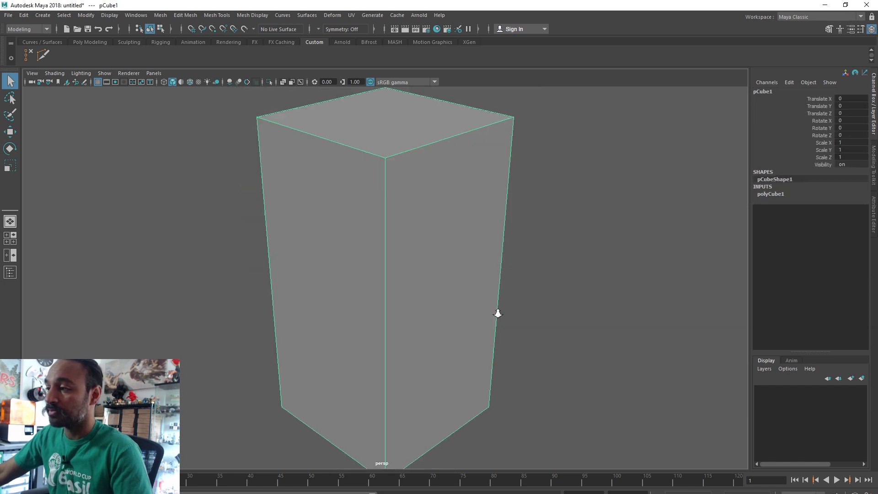
- Export the selected box to the Desktop as an OBJ file named cube_Raise and minimize Maya
{"action": "scroll", "coordinate": [498, 313], "scroll_direction": "down", "scroll_amount": 5}
{"action": "left_click_drag", "start_coordinate": [507, 316], "coordinate": [468, 327], "text": "alt"}
{"action": "left_click", "coordinate": [8, 15]}
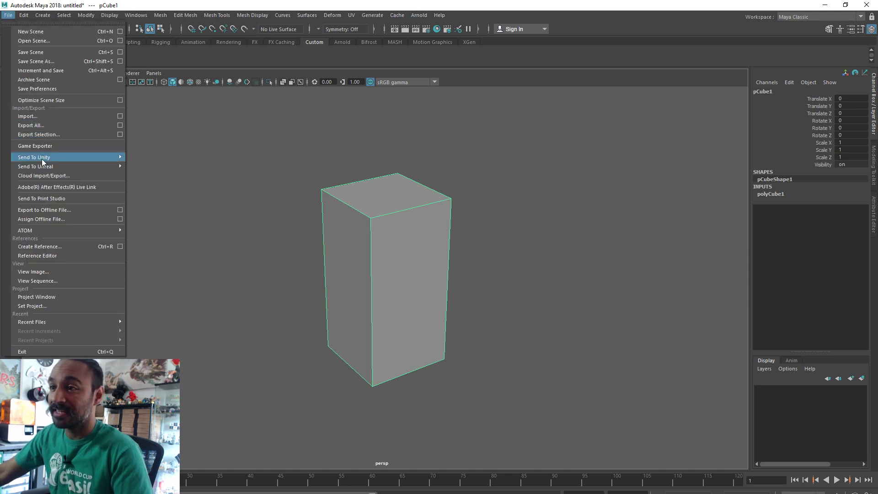
{"action": "left_click", "coordinate": [50, 135]}
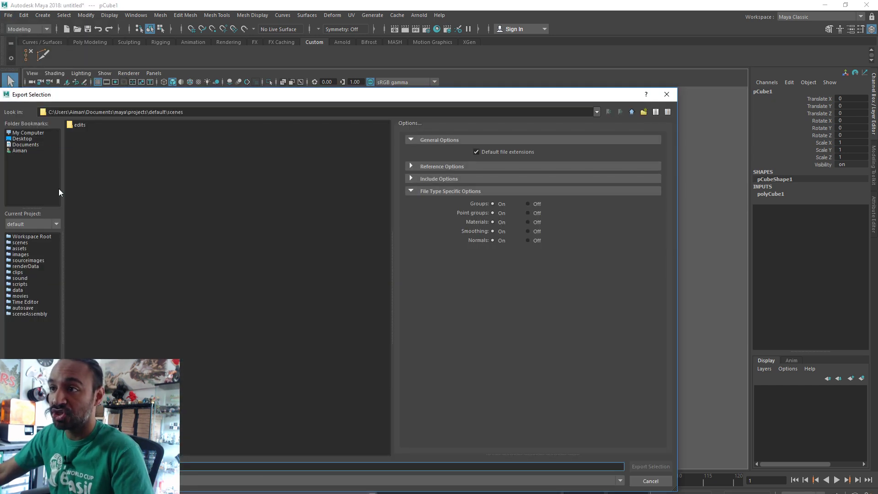
{"action": "left_click", "coordinate": [22, 139]}
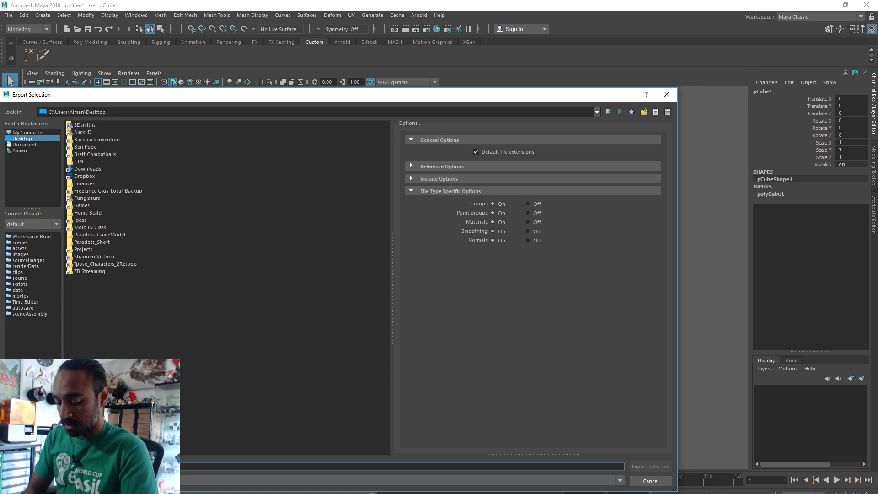
{"action": "type", "text": "cube"}
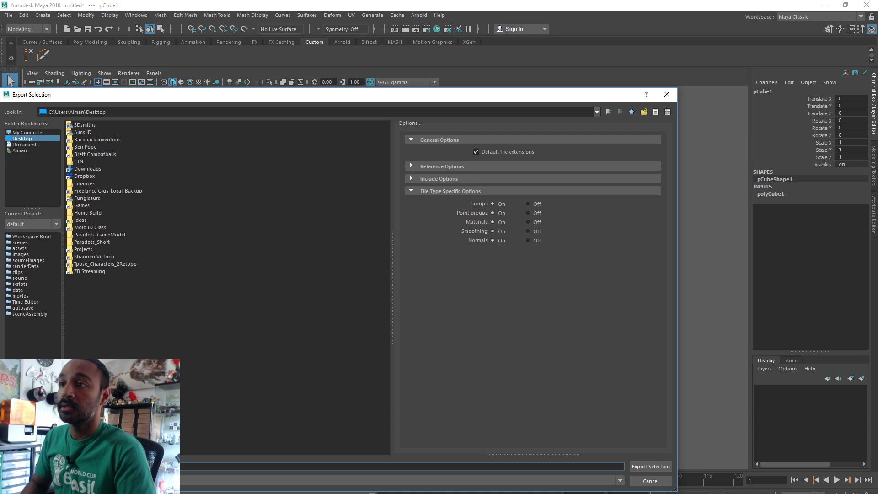
{"action": "key", "text": "Return"}
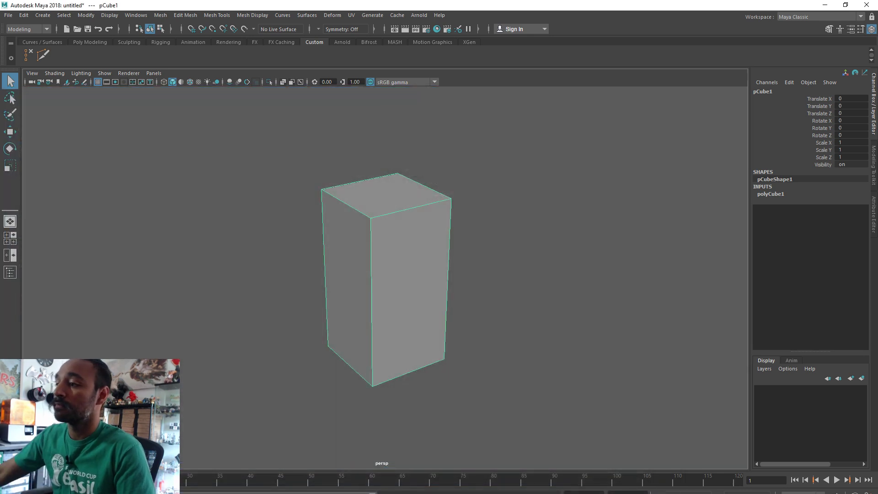
{"action": "left_click", "coordinate": [829, 5]}
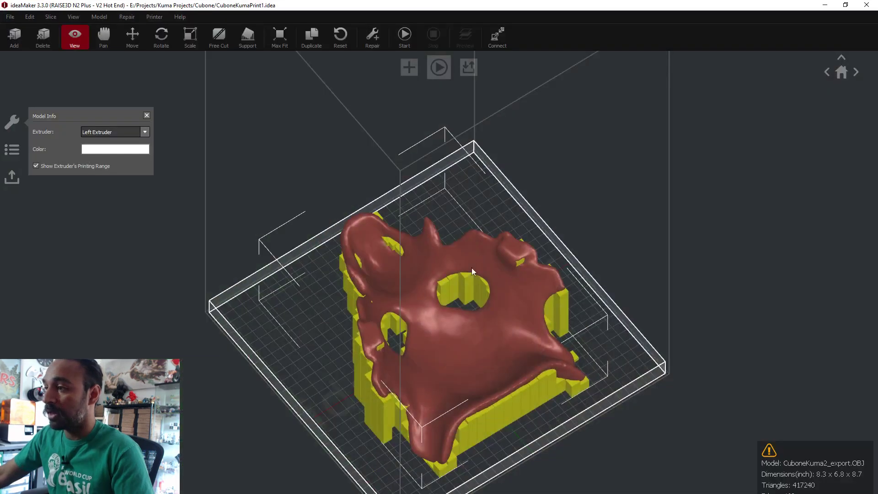
- Switch to ideaMaker and import the cube_Raise OBJ model from the Desktop
{"action": "left_click_drag", "start_coordinate": [471, 267], "coordinate": [512, 279]}
{"action": "left_click", "coordinate": [10, 16]}
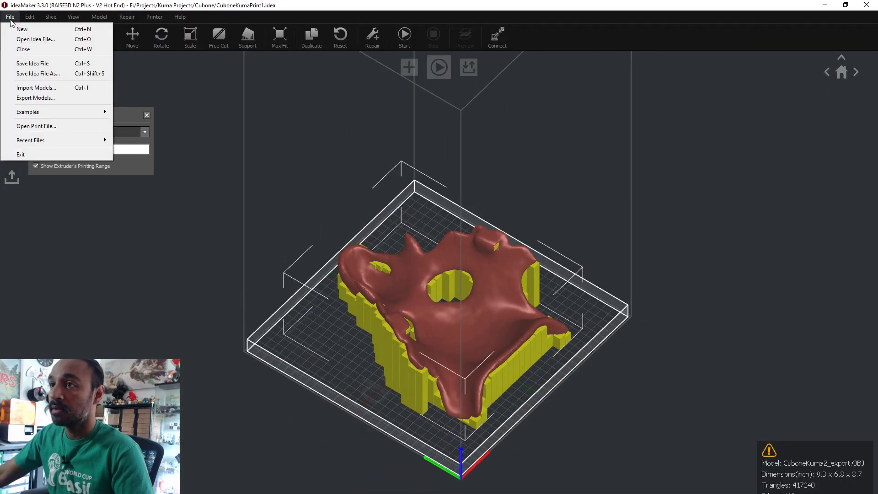
{"action": "left_click", "coordinate": [28, 88]}
{"action": "scroll", "coordinate": [76, 91], "scroll_direction": "up", "scroll_amount": 5}
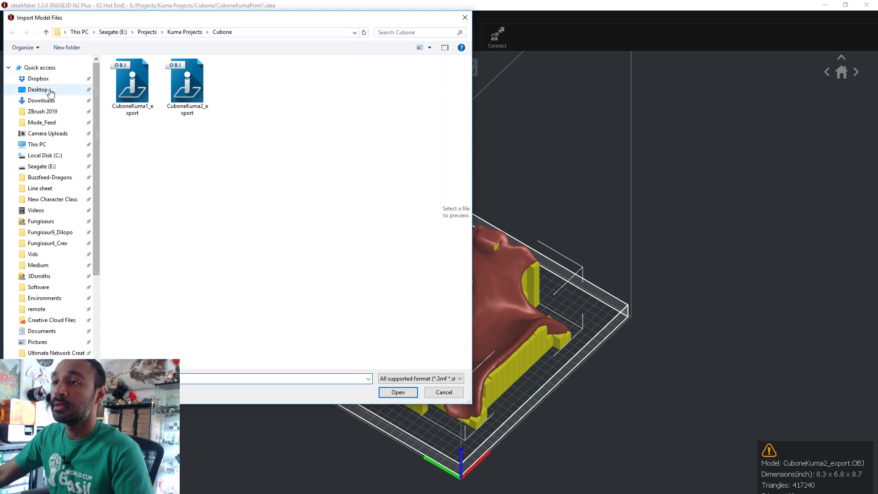
{"action": "left_click", "coordinate": [68, 89]}
{"action": "left_click", "coordinate": [143, 121]}
{"action": "left_click", "coordinate": [185, 170]}
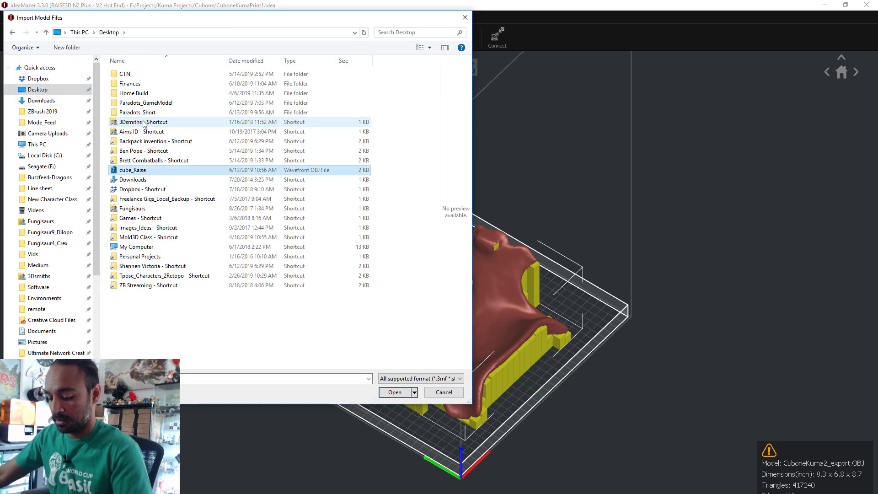
{"action": "left_click", "coordinate": [395, 391]}
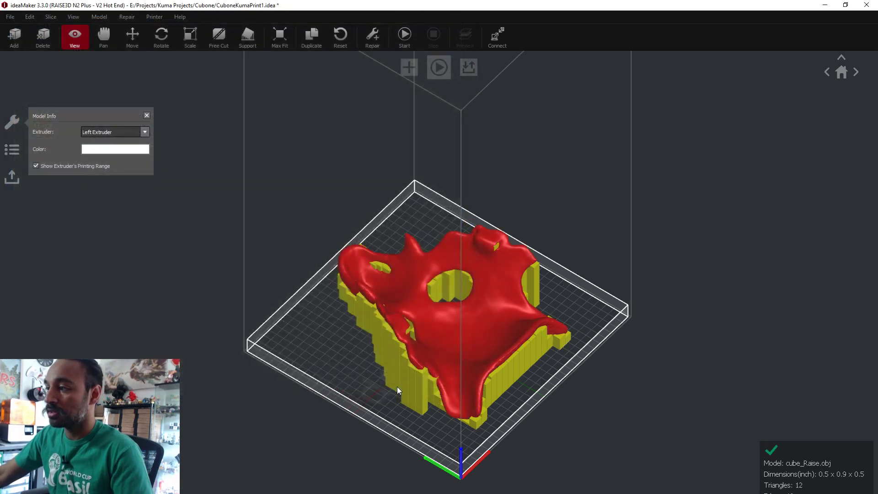
- Delete the CuboneKuma2_export mask model from the build platform
{"action": "left_click_drag", "start_coordinate": [377, 338], "coordinate": [614, 349]}
{"action": "key", "text": "Delete"}
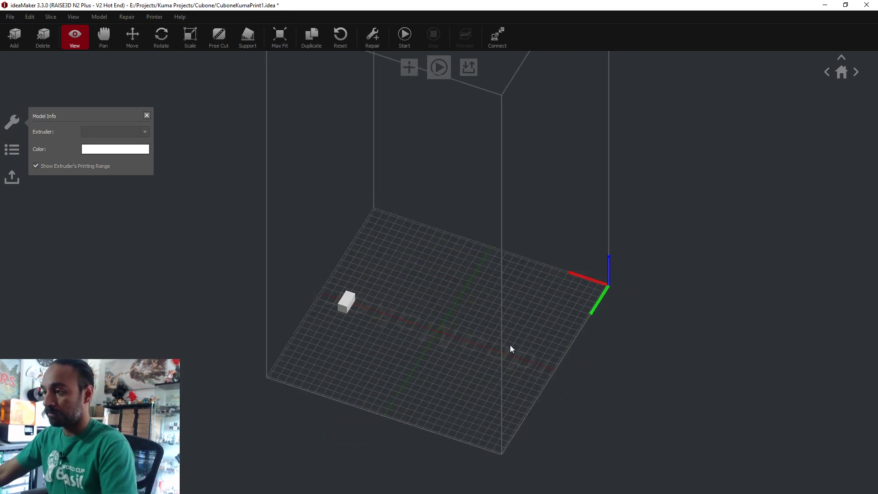
- Rotate the imported cube_Raise box 90 degrees about the X-axis so it stands upright
{"action": "left_click", "coordinate": [351, 301]}
{"action": "left_click_drag", "start_coordinate": [407, 309], "coordinate": [290, 219]}
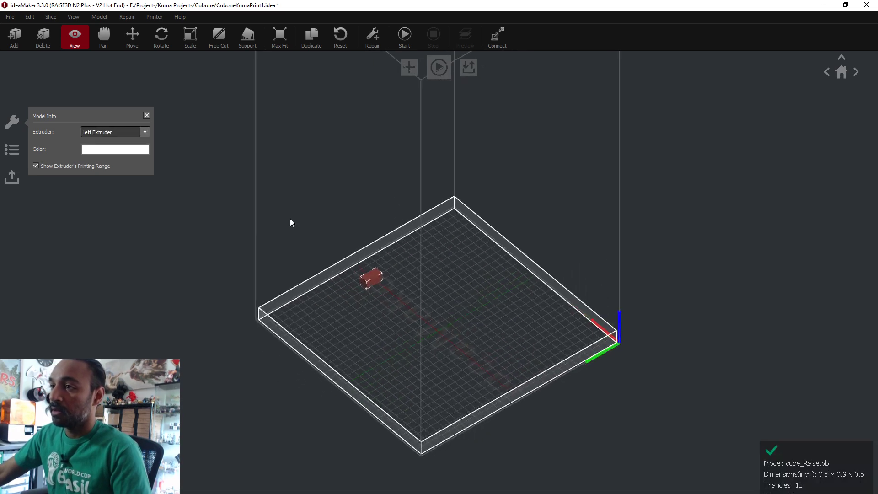
{"action": "left_click", "coordinate": [155, 39]}
{"action": "left_click_drag", "start_coordinate": [361, 249], "coordinate": [322, 223]}
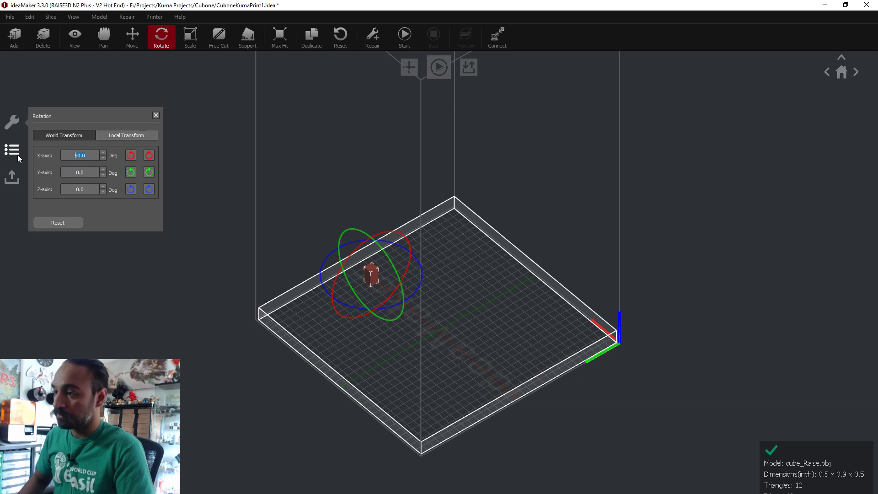
- Arrange all models so the cube_Raise box sits at the centre of the build platform
{"action": "left_click", "coordinate": [133, 38]}
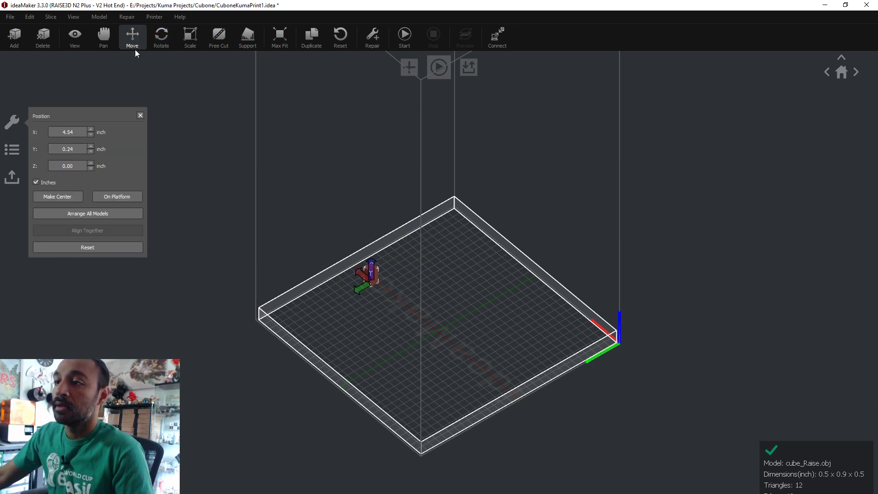
{"action": "left_click", "coordinate": [94, 210]}
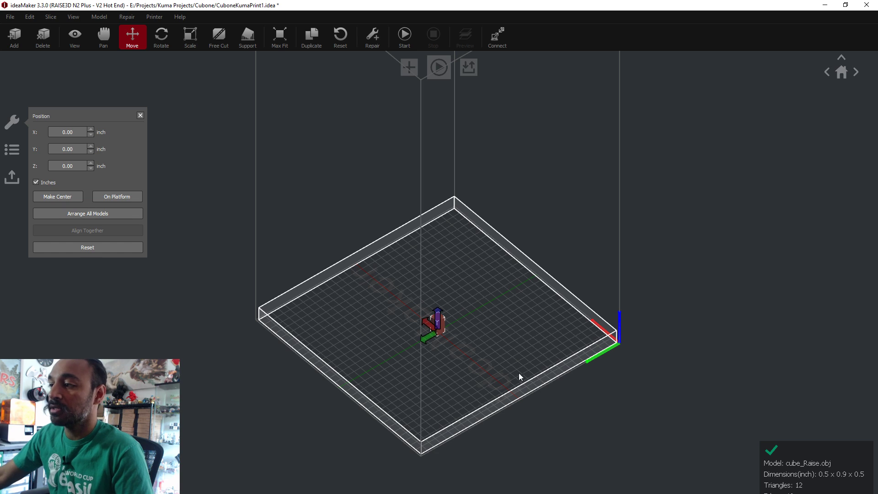
{"action": "right_click_drag", "start_coordinate": [519, 376], "coordinate": [685, 327]}
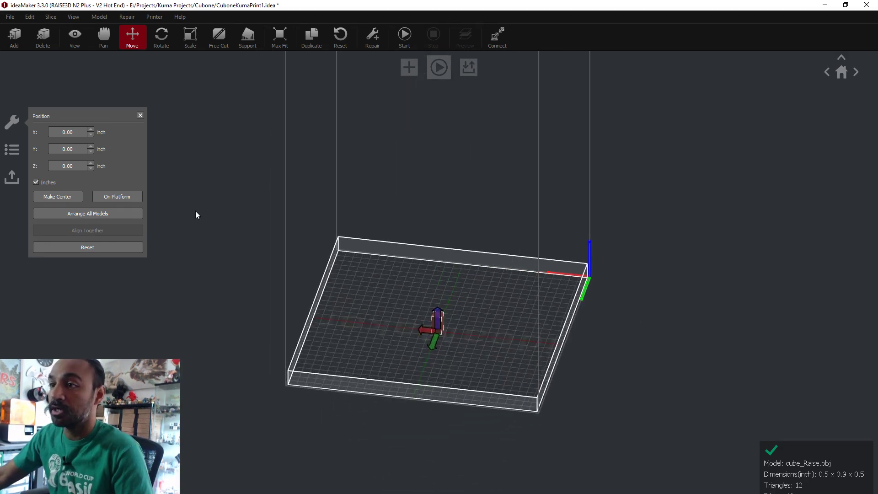
- Scale the cube_Raise box uniformly to 1000%
{"action": "left_click", "coordinate": [190, 37]}
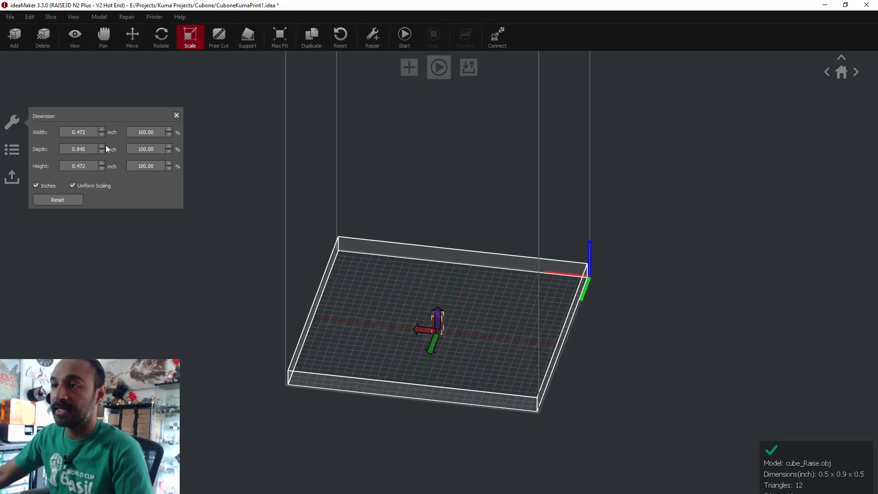
{"action": "type", "text": "1"}
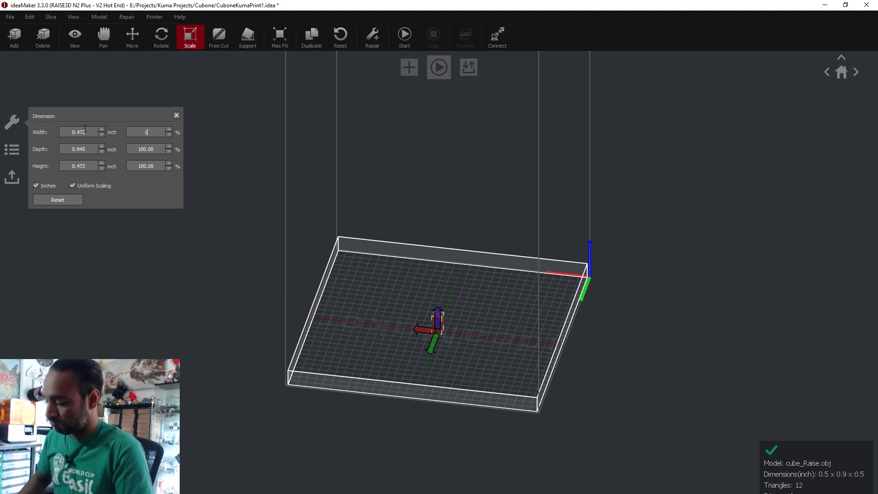
{"action": "type", "text": "000"}
{"action": "key", "text": "Return"}
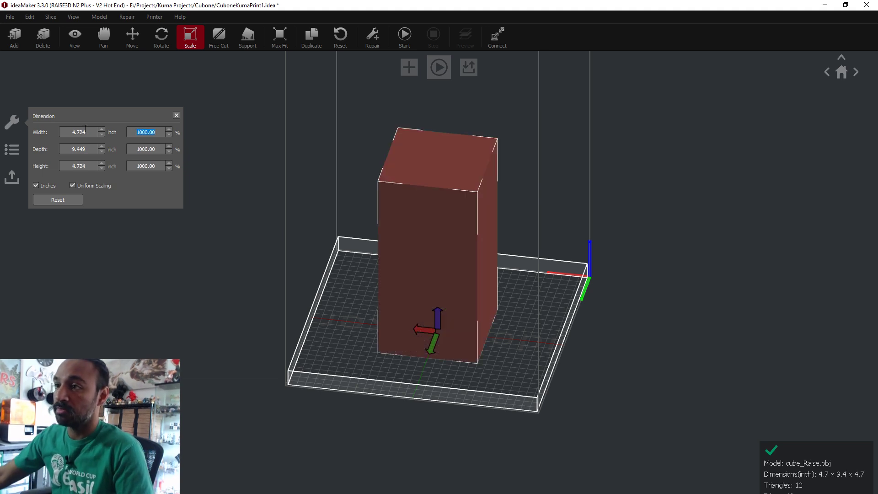
- Try a uniform scale of 10000% on the box, and set the scale back to 1000%
{"action": "type", "text": "10000"}
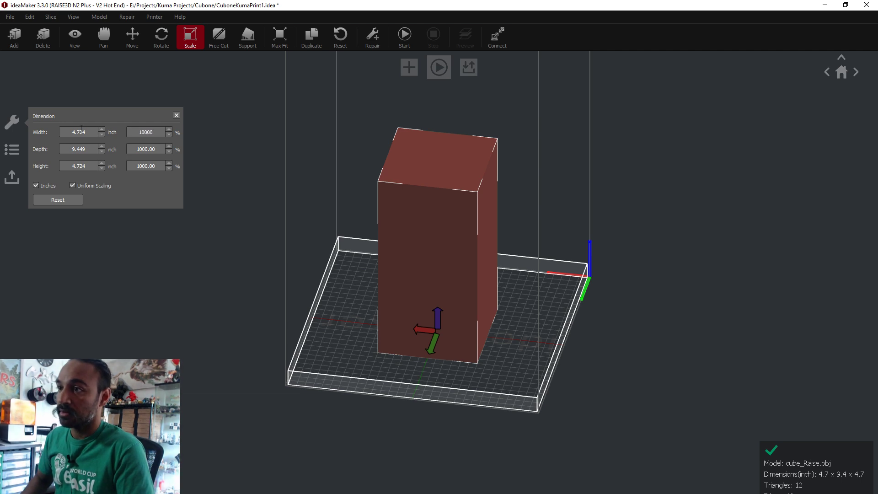
{"action": "key", "text": "Return"}
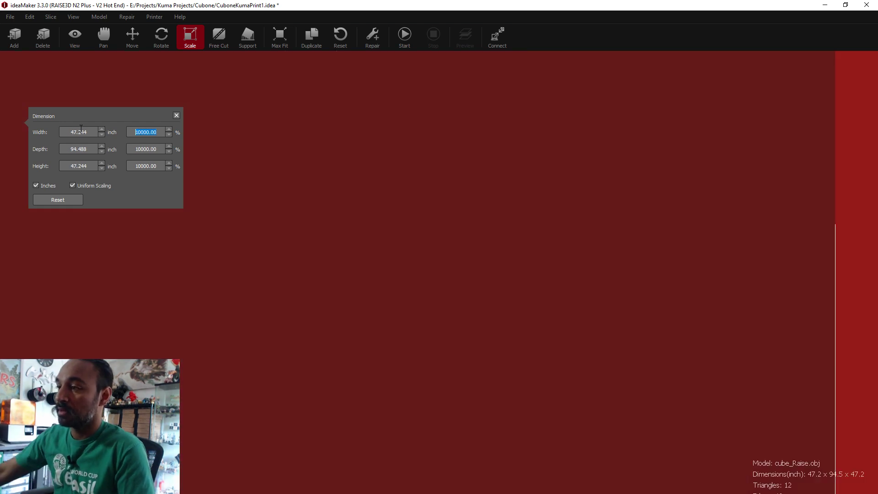
{"action": "scroll", "coordinate": [384, 212], "scroll_direction": "down", "scroll_amount": 5}
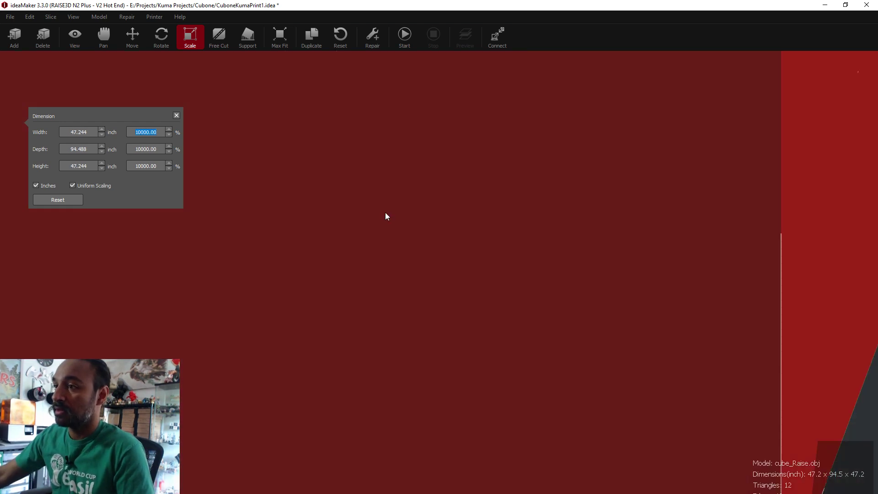
{"action": "double_click", "coordinate": [157, 132]}
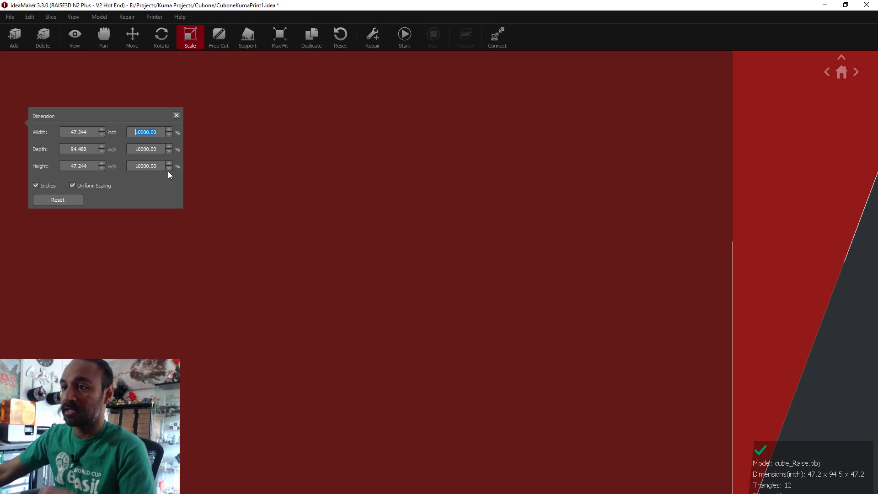
{"action": "type", "text": "1000"}
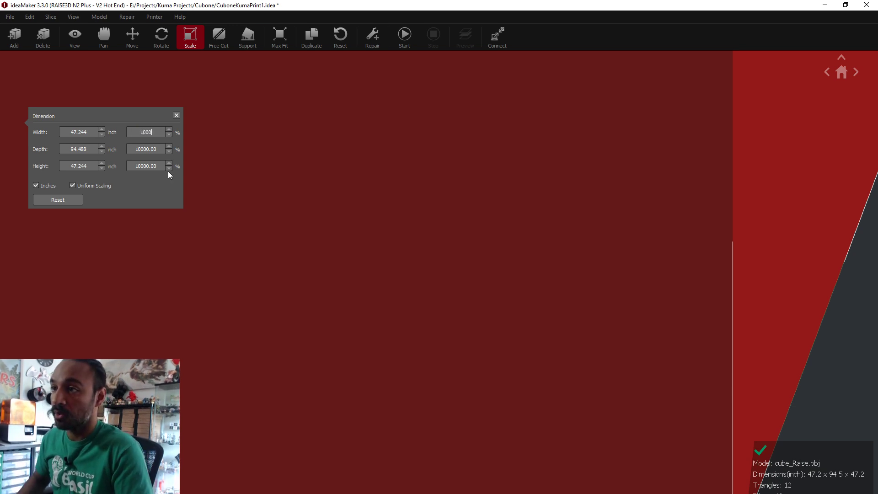
{"action": "key", "text": "Return"}
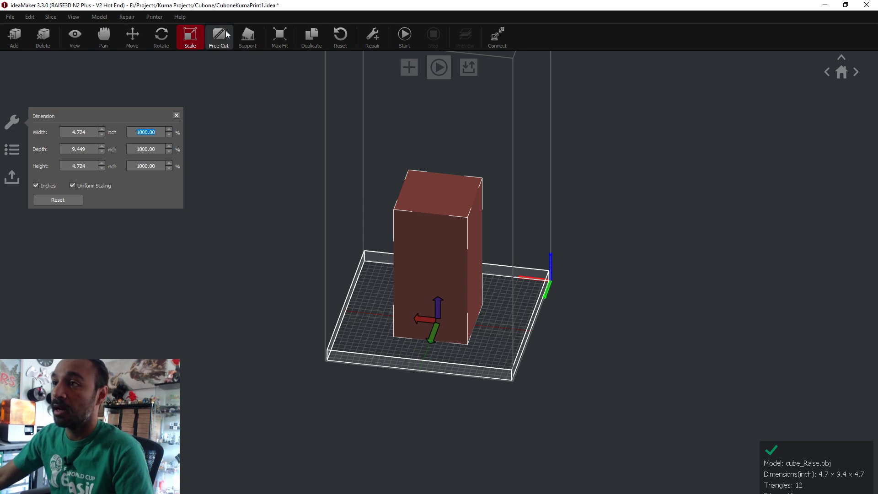
- Enlarge the box uniformly by hand to about 2521% so it fills the printer's build volume
{"action": "left_click", "coordinate": [132, 35]}
{"action": "left_click", "coordinate": [196, 38]}
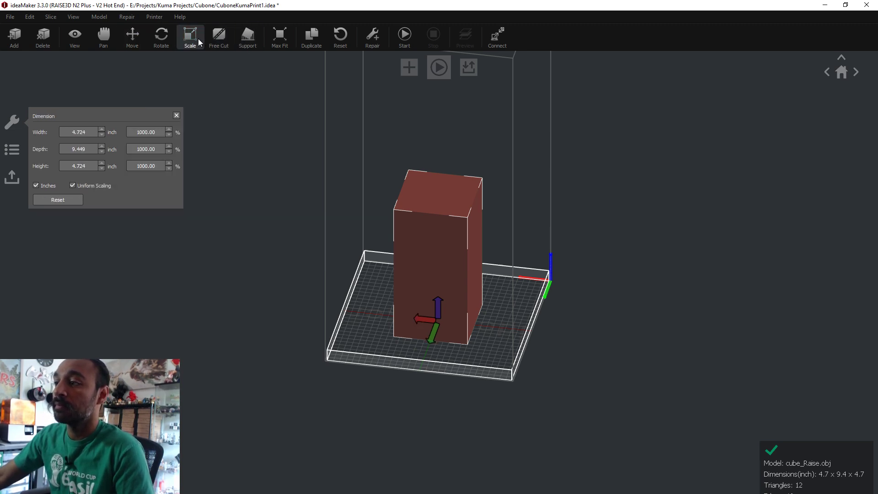
{"action": "left_click_drag", "start_coordinate": [440, 304], "coordinate": [484, 172]}
{"action": "scroll", "coordinate": [511, 199], "scroll_direction": "down", "scroll_amount": 2}
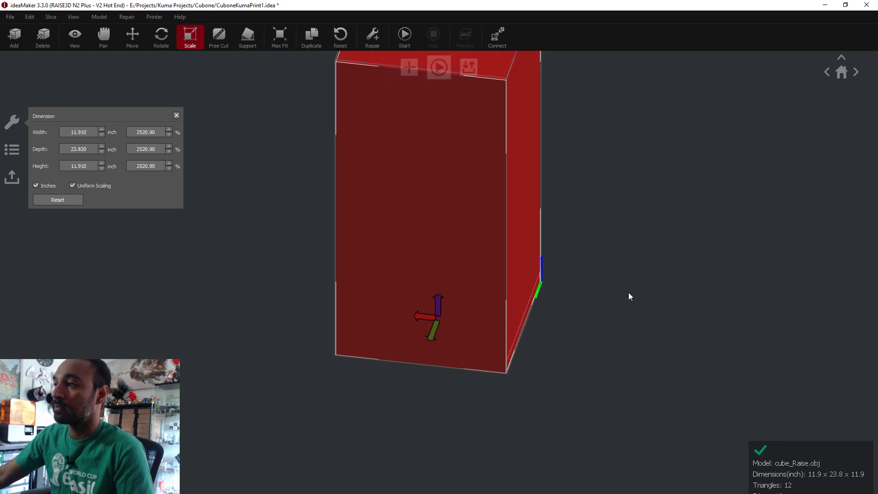
{"action": "right_click_drag", "start_coordinate": [629, 294], "coordinate": [365, 292]}
{"action": "left_click_drag", "start_coordinate": [543, 453], "coordinate": [419, 243]}
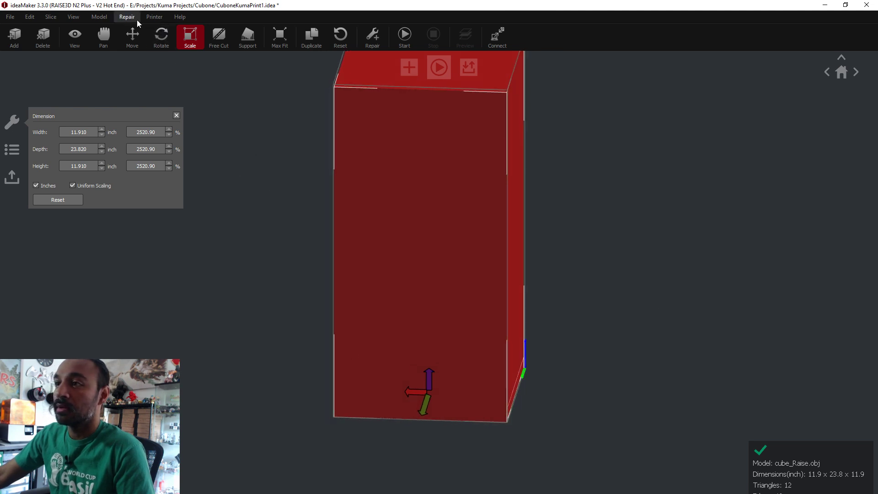
- Reduce the box's uniform scale by hand to about 2487% so it fits inside the build volume
{"action": "left_click", "coordinate": [132, 37]}
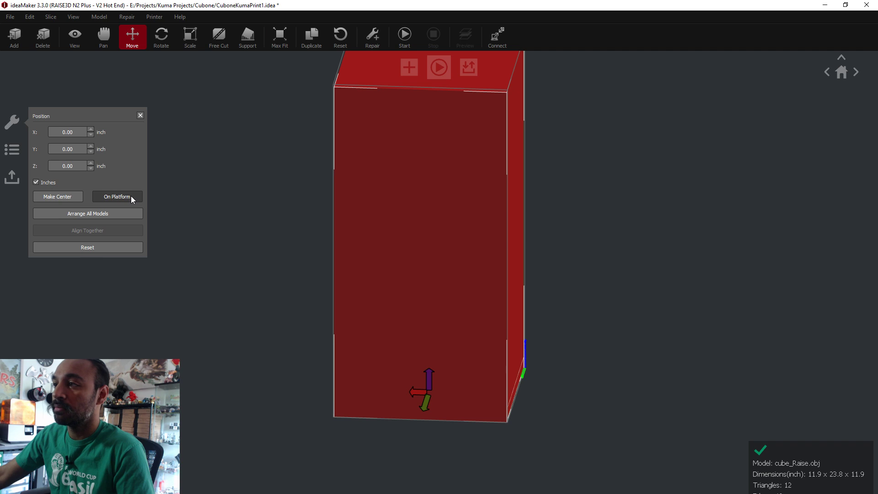
{"action": "left_click", "coordinate": [190, 36]}
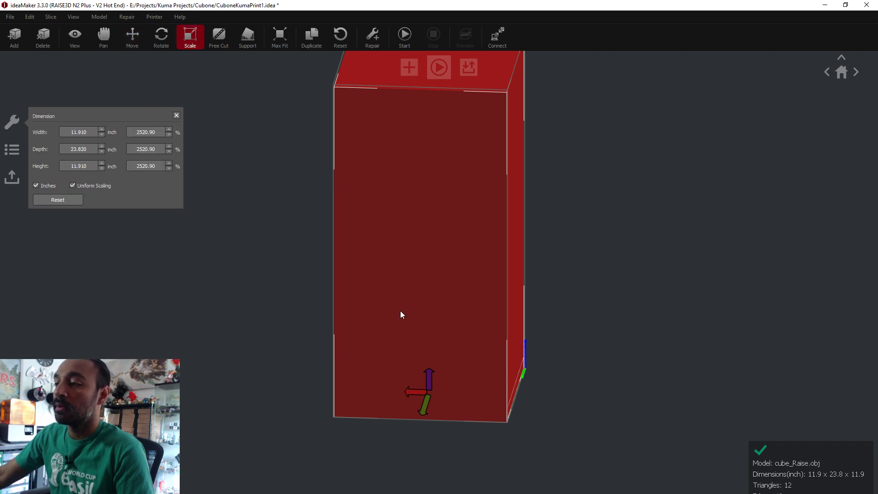
{"action": "left_click_drag", "start_coordinate": [429, 374], "coordinate": [428, 375]}
{"action": "right_click_drag", "start_coordinate": [587, 367], "coordinate": [631, 203]}
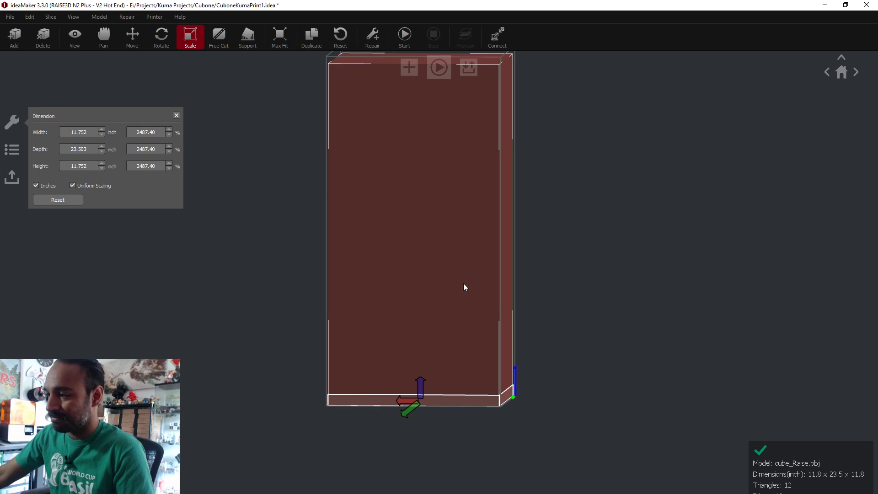
- Raise the box to about 2.53 inches along Z, and place it back on the platform
{"action": "left_click", "coordinate": [137, 38]}
{"action": "left_click_drag", "start_coordinate": [421, 384], "coordinate": [442, 237]}
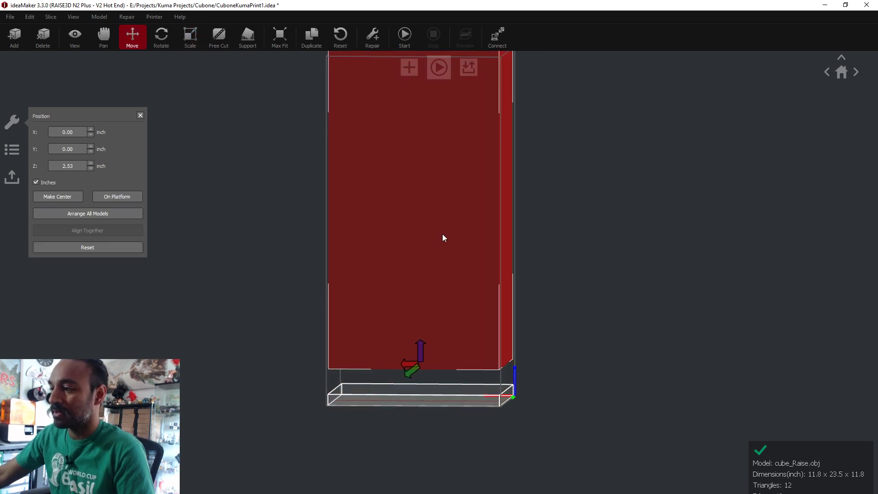
{"action": "left_click", "coordinate": [116, 198]}
{"action": "right_click_drag", "start_coordinate": [606, 318], "coordinate": [681, 458]}
{"action": "right_click_drag", "start_coordinate": [441, 338], "coordinate": [508, 339]}
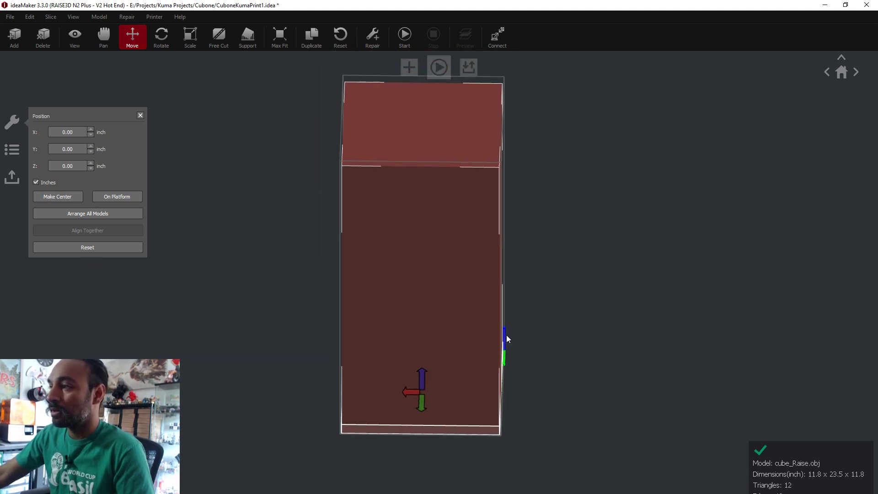
{"action": "right_click_drag", "start_coordinate": [595, 255], "coordinate": [537, 215]}
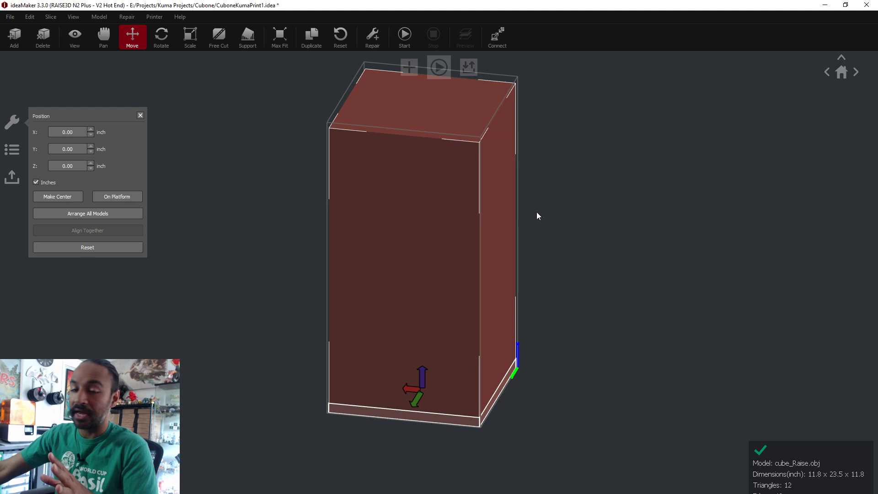
- Export the scaled box to the Desktop as an STL file named cube_Raise_buildvolume-export
{"action": "left_click", "coordinate": [10, 16]}
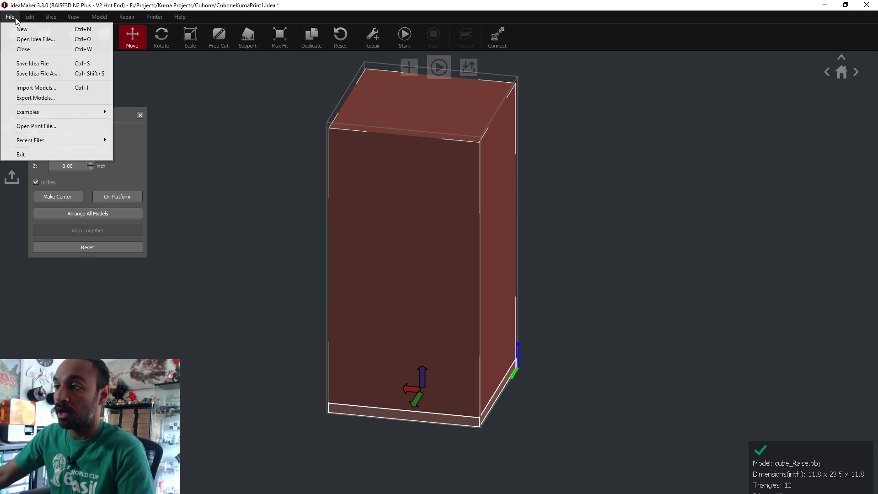
{"action": "left_click", "coordinate": [36, 97]}
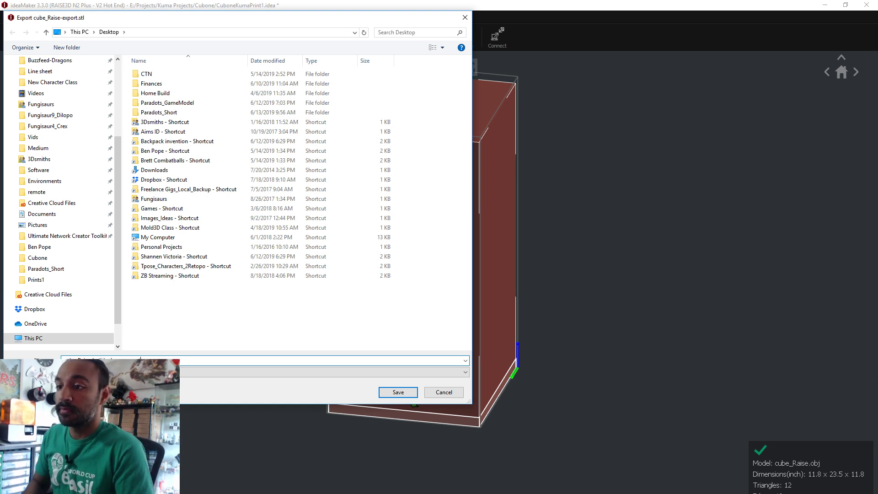
{"action": "key", "text": "Return"}
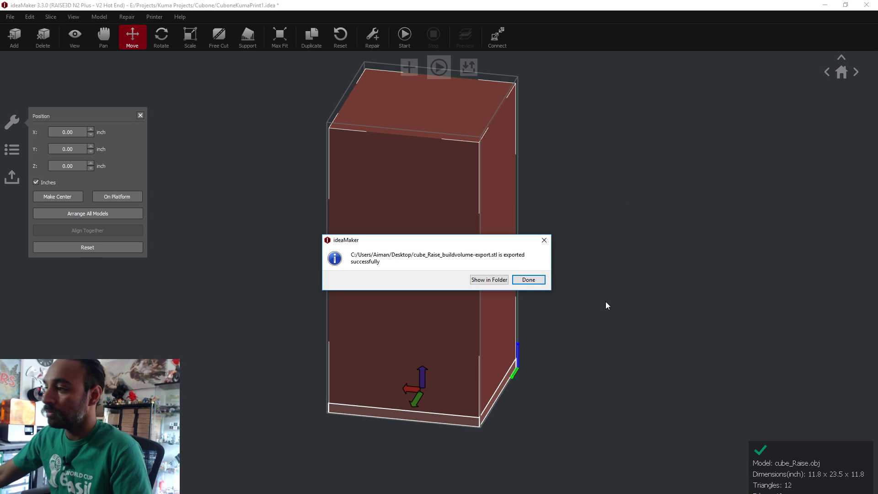
{"action": "left_click", "coordinate": [530, 280]}
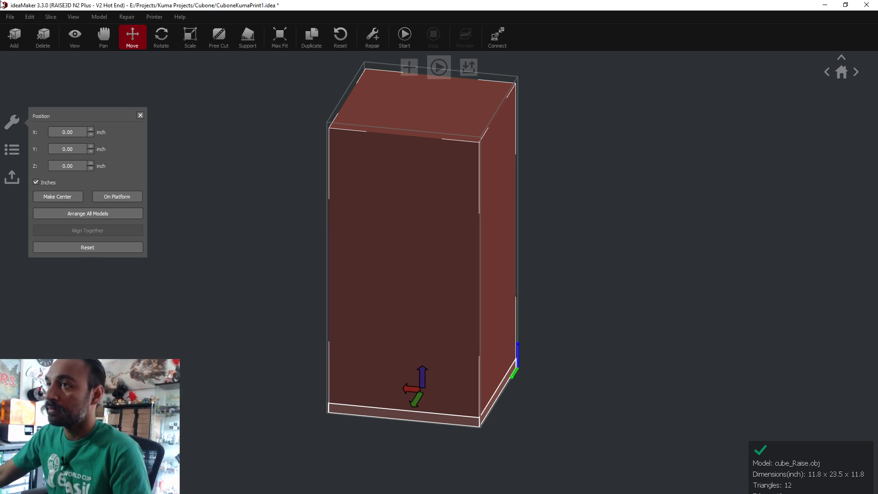
- Export the build-volume box to the Desktop again in OBJ format, declining to replace the existing STL file
{"action": "left_click", "coordinate": [10, 16]}
{"action": "left_click", "coordinate": [27, 99]}
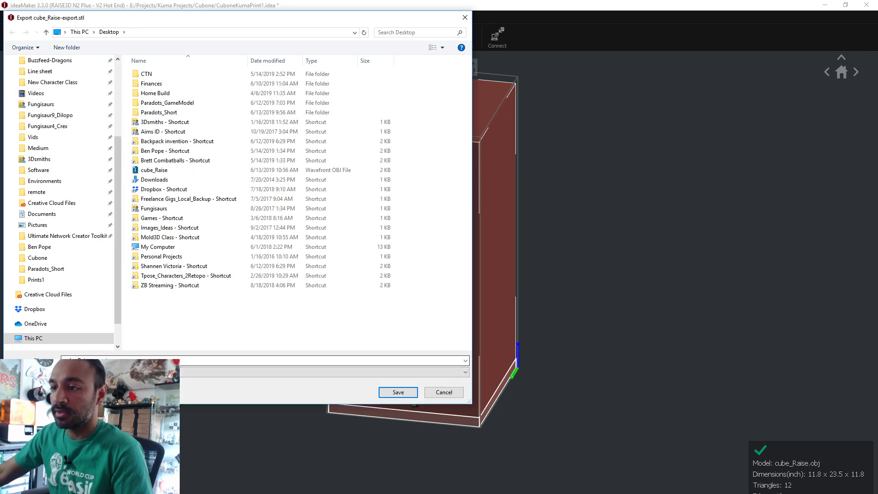
{"action": "left_click", "coordinate": [151, 372]}
{"action": "left_click", "coordinate": [151, 380]}
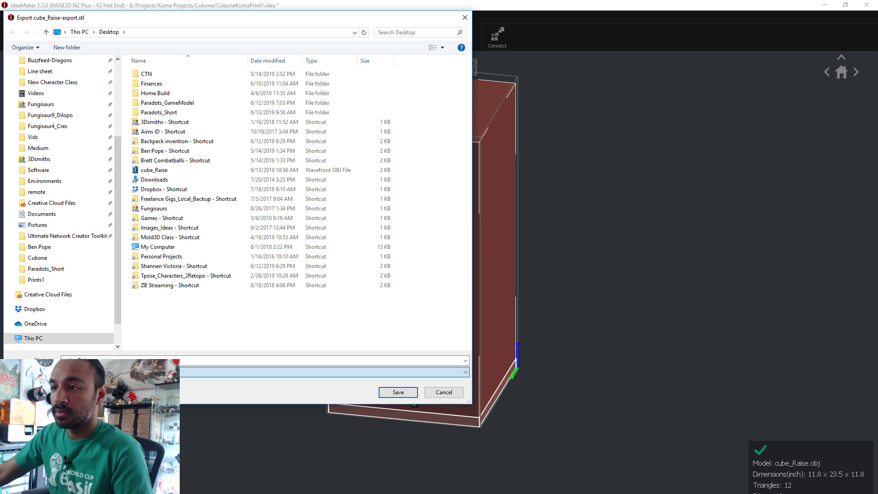
{"action": "left_click", "coordinate": [181, 170]}
{"action": "left_click", "coordinate": [151, 371]}
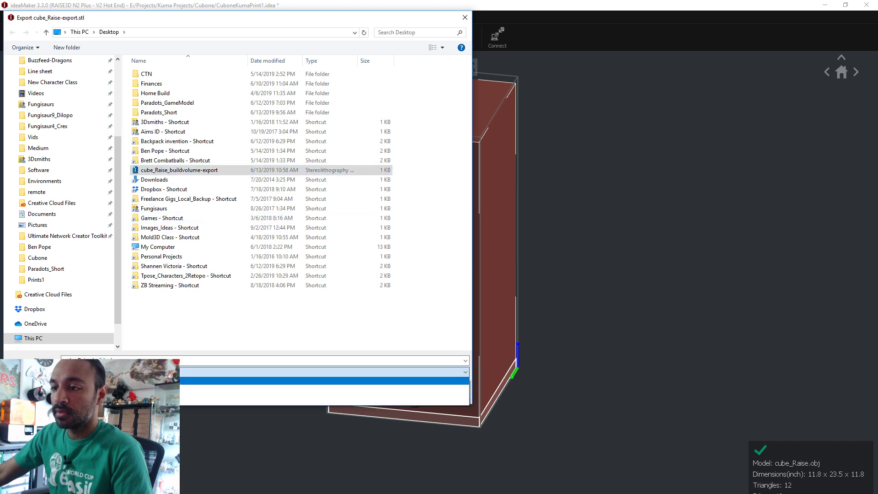
{"action": "left_click", "coordinate": [151, 395]}
{"action": "left_click", "coordinate": [389, 393]}
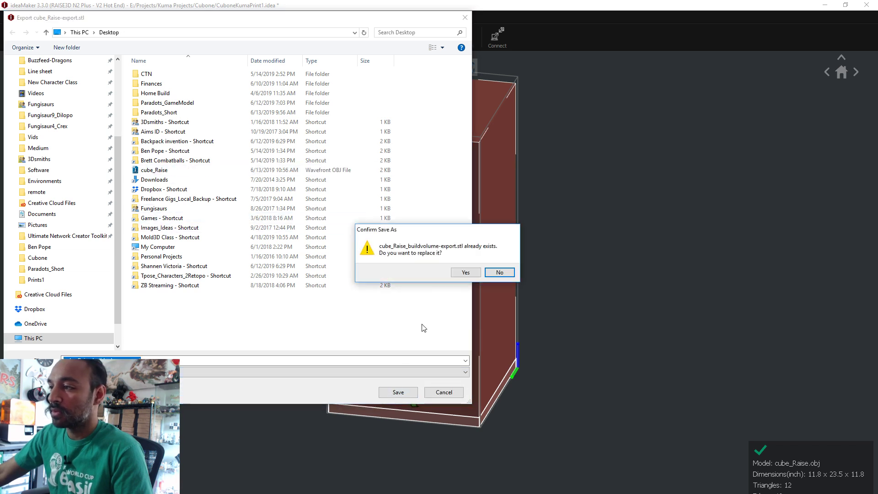
{"action": "left_click", "coordinate": [498, 272]}
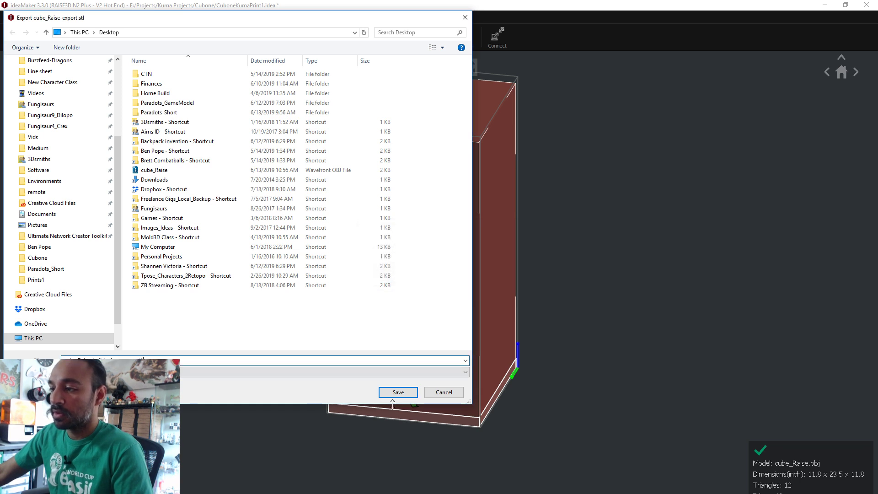
{"action": "left_click", "coordinate": [398, 395]}
{"action": "left_click", "coordinate": [513, 281]}
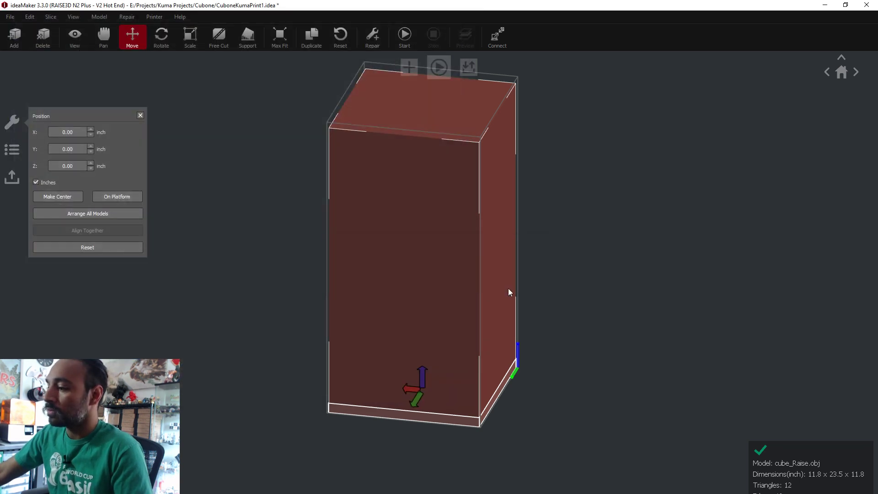
- Switch to ZBrush and make SimpleBrush the active tool in place of the mask, skipping further switch notes until restart
{"action": "key", "text": "alt+Tab"}
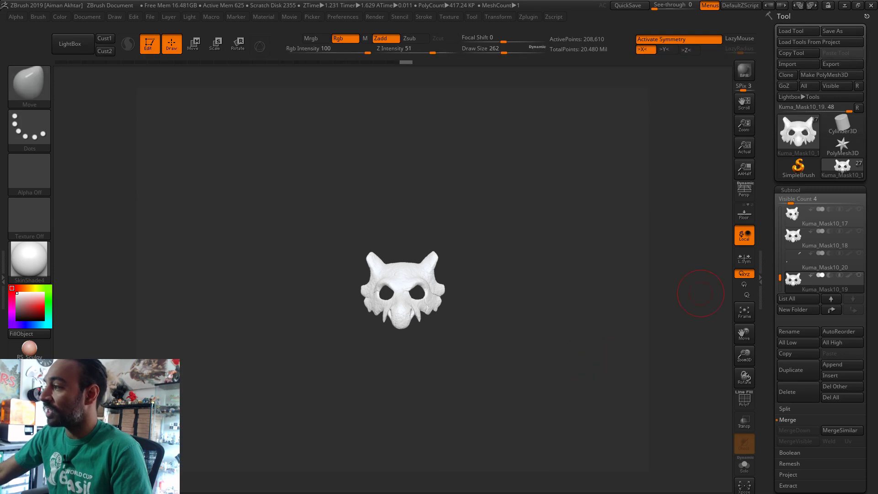
{"action": "left_click", "coordinate": [799, 167]}
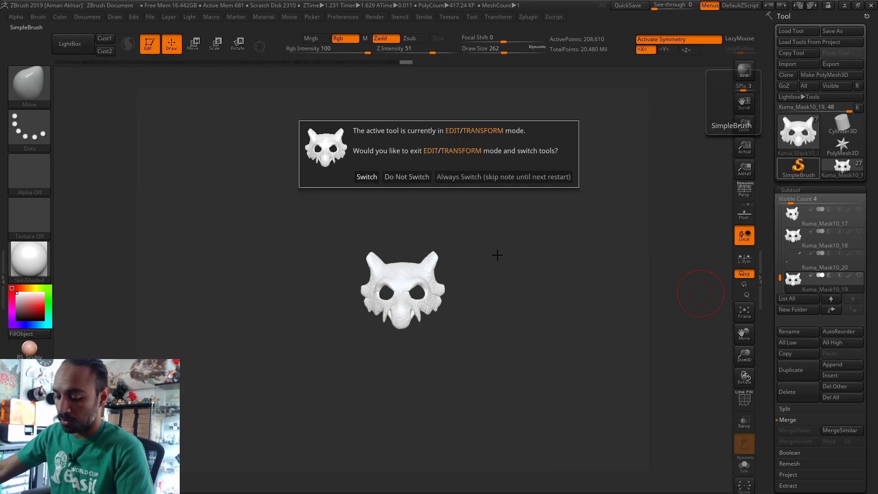
{"action": "left_click", "coordinate": [492, 182]}
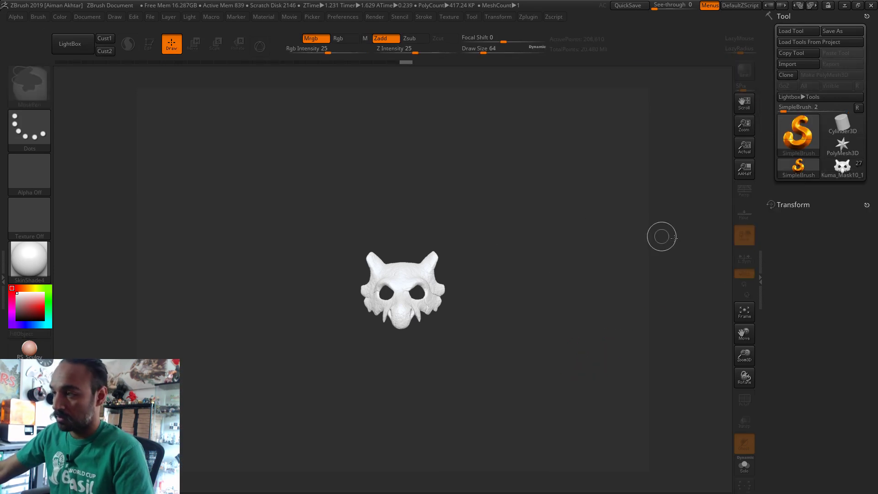
- Import the OBJ file cube_Raise_buildvolume-export1 from the Desktop
{"action": "left_click", "coordinate": [793, 64]}
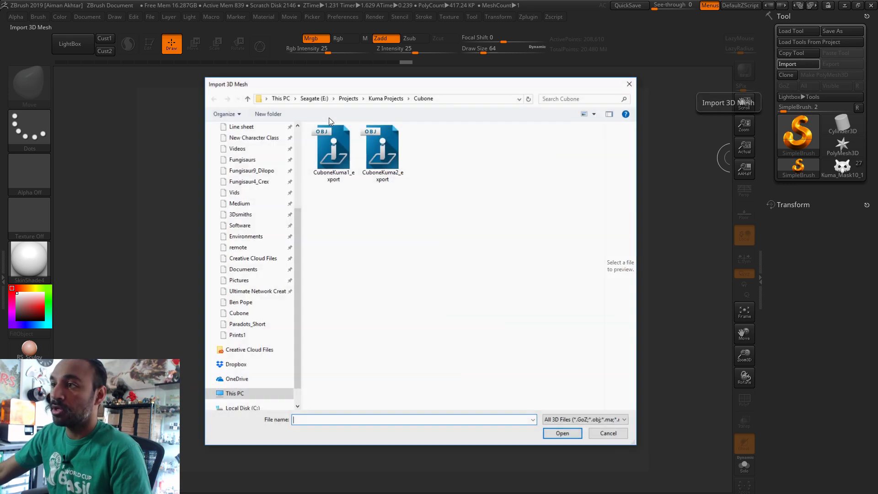
{"action": "scroll", "coordinate": [270, 149], "scroll_direction": "up", "scroll_amount": 5}
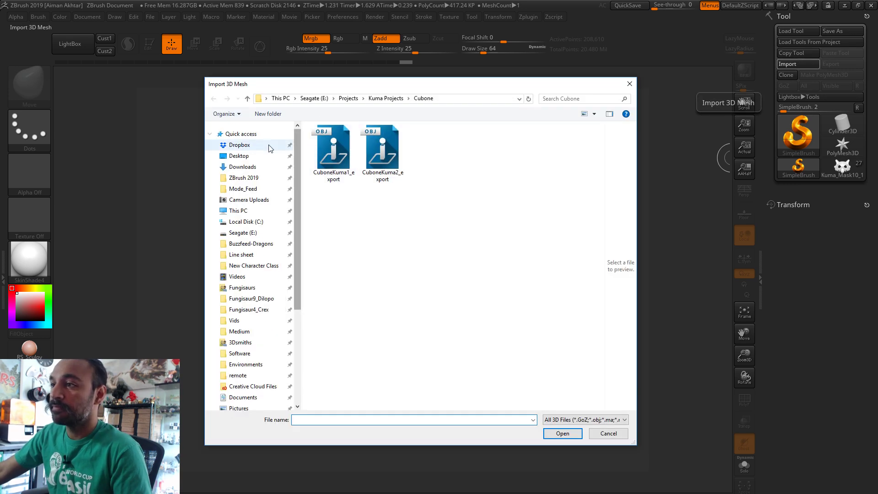
{"action": "left_click", "coordinate": [240, 155]}
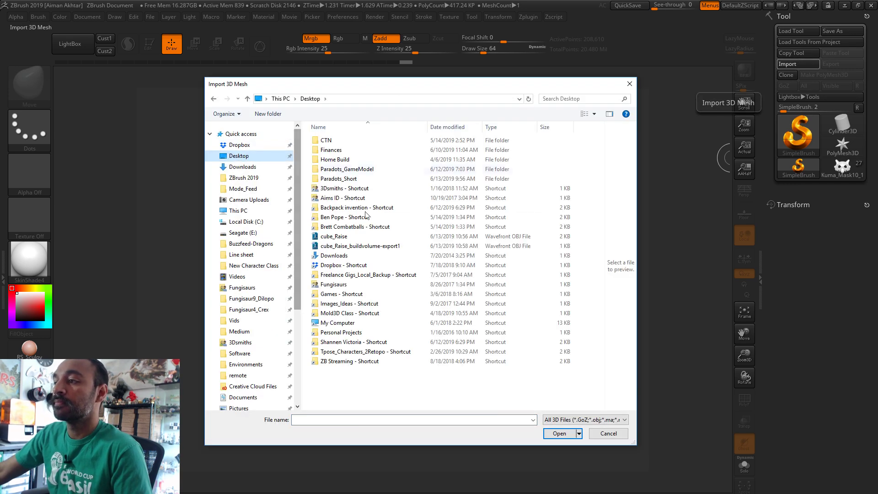
{"action": "left_click", "coordinate": [346, 246]}
{"action": "left_click", "coordinate": [558, 432]}
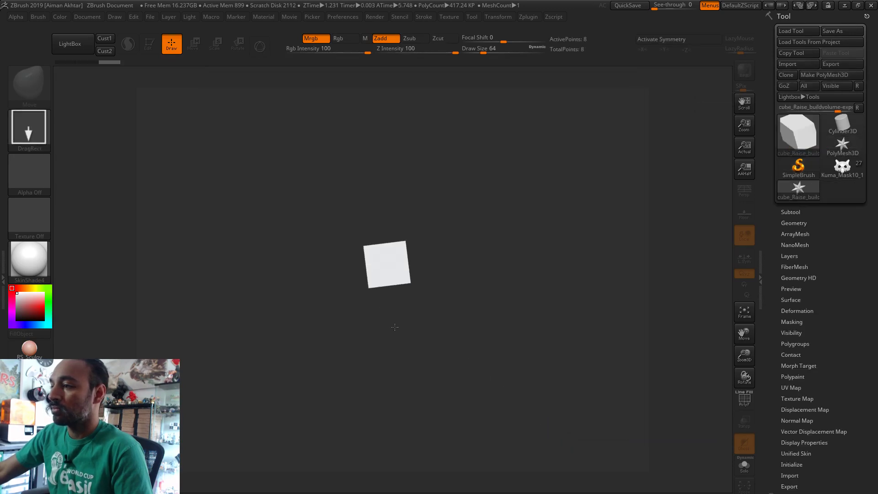
- Draw the imported box on the canvas, enter Edit mode and frame it in a three-quarter view
{"action": "left_click_drag", "start_coordinate": [395, 327], "coordinate": [402, 361]}
{"action": "key", "text": "t"}
{"action": "key", "text": "f"}
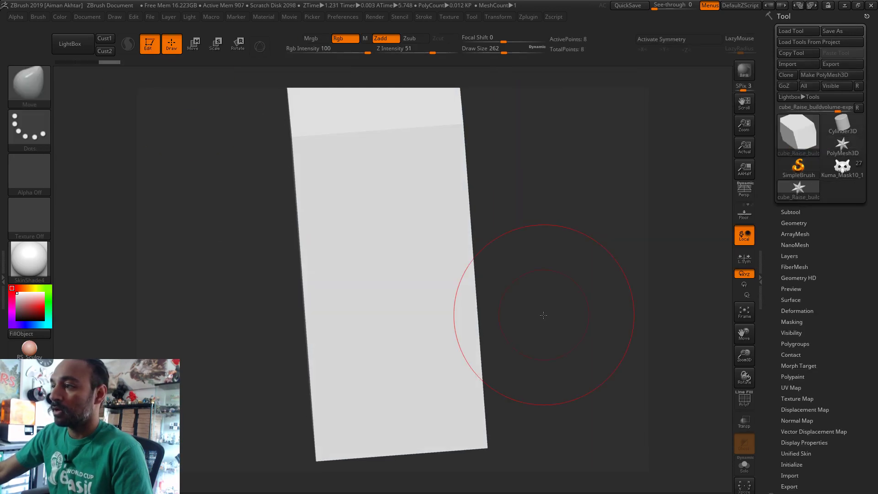
{"action": "left_click_drag", "start_coordinate": [543, 315], "coordinate": [715, 270]}
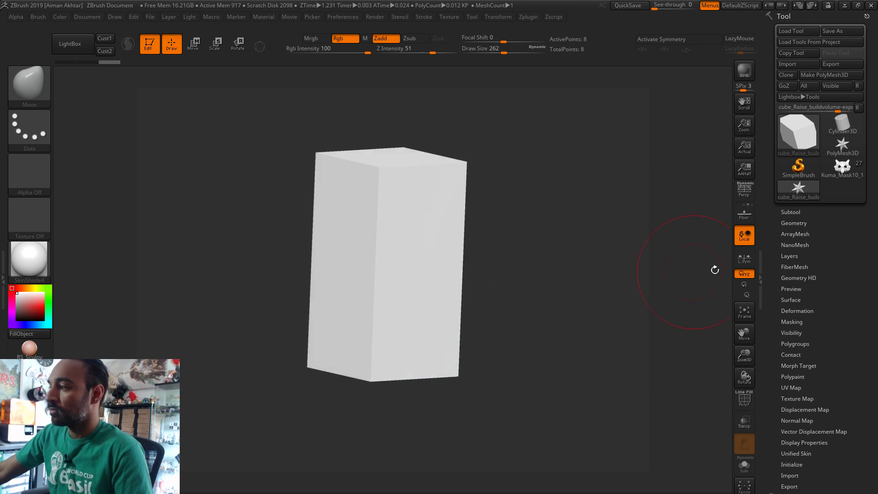
- Duplicate the box subtool, work on the copy and hide the original
{"action": "left_click", "coordinate": [789, 212]}
{"action": "left_click", "coordinate": [787, 392]}
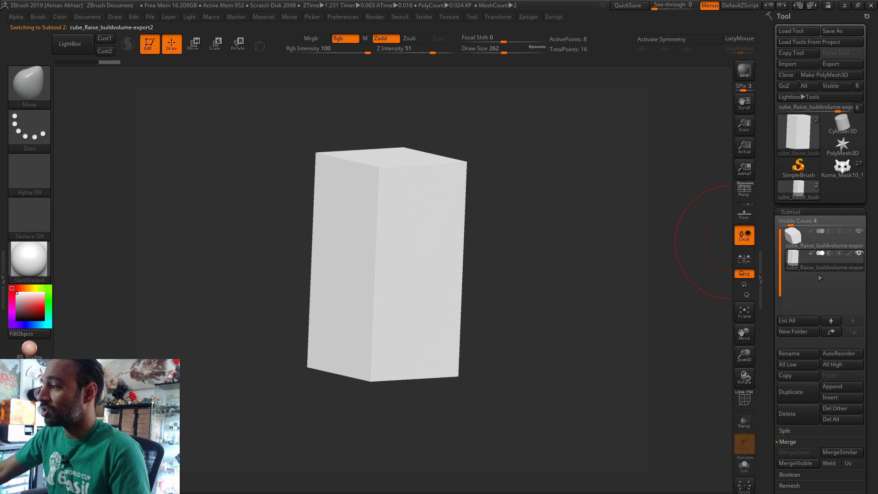
{"action": "left_click", "coordinate": [857, 232]}
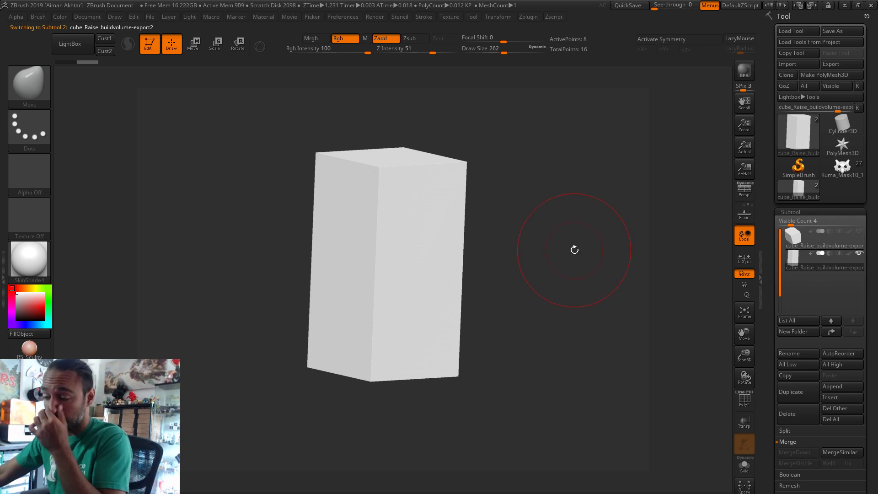
- Display the polyframe on the duplicated box and reduce the draw size to 140
{"action": "left_click_drag", "start_coordinate": [581, 290], "coordinate": [523, 314]}
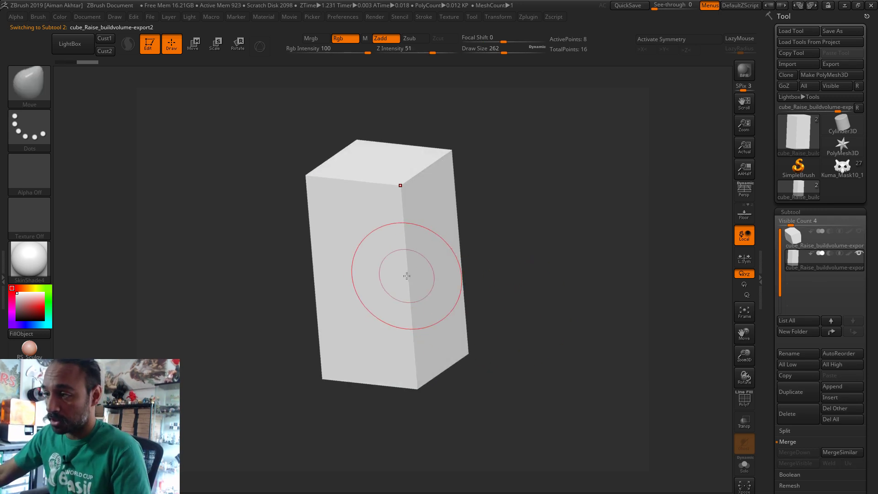
{"action": "left_click", "coordinate": [745, 401]}
{"action": "key", "text": "s"}
{"action": "left_click_drag", "start_coordinate": [427, 310], "coordinate": [415, 309]}
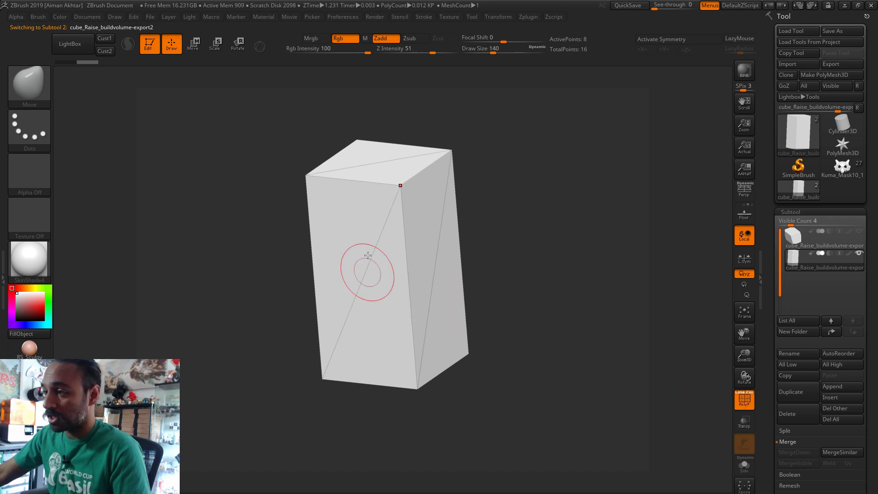
- Convert the duplicated box to a DynaMesh, raise the resolution to 480 and remesh it
{"action": "left_click", "coordinate": [791, 493]}
{"action": "left_click", "coordinate": [795, 390]}
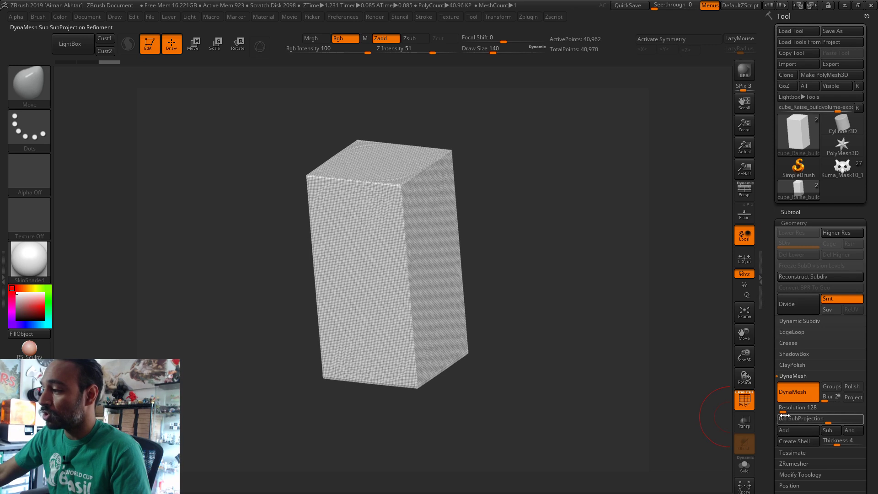
{"action": "left_click_drag", "start_coordinate": [783, 408], "coordinate": [785, 412]}
{"action": "key", "text": "ctrl"}
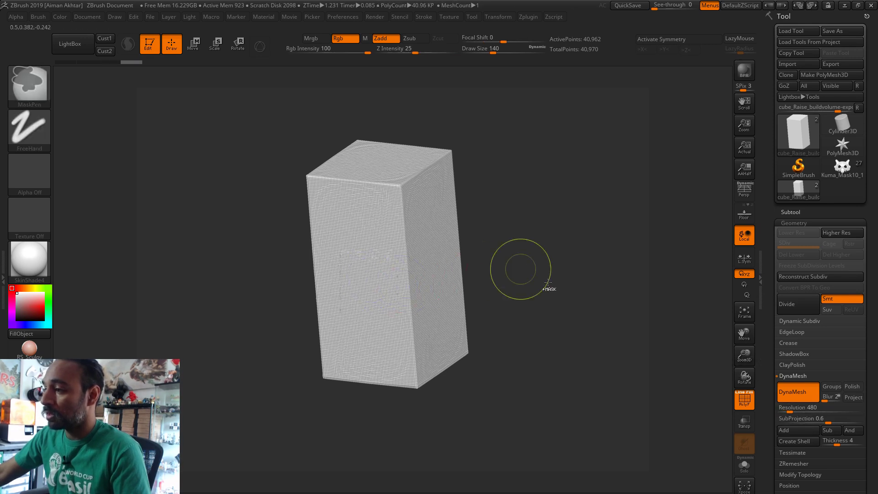
{"action": "left_click_drag", "start_coordinate": [495, 374], "coordinate": [498, 369], "text": "ctrl"}
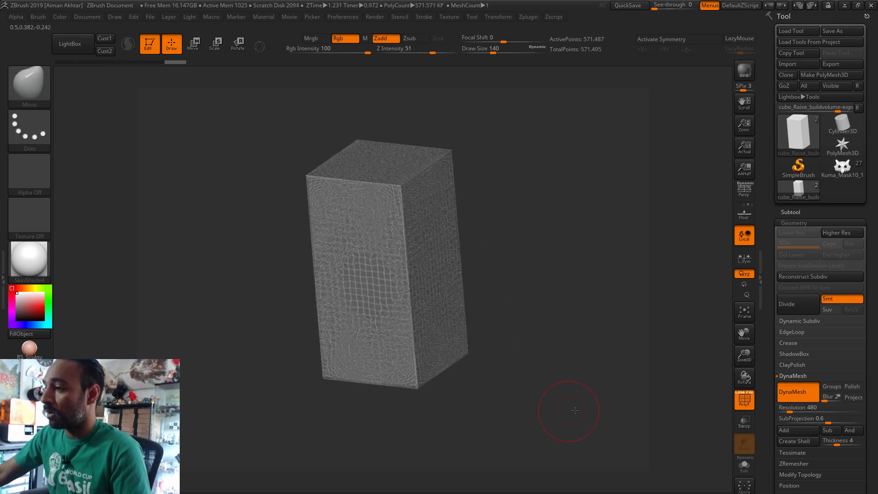
- Face the box straight on and switch the sculpting brush to DamStandard
{"action": "left_click_drag", "start_coordinate": [553, 412], "coordinate": [582, 409], "text": "shift"}
{"action": "left_click", "coordinate": [29, 82]}
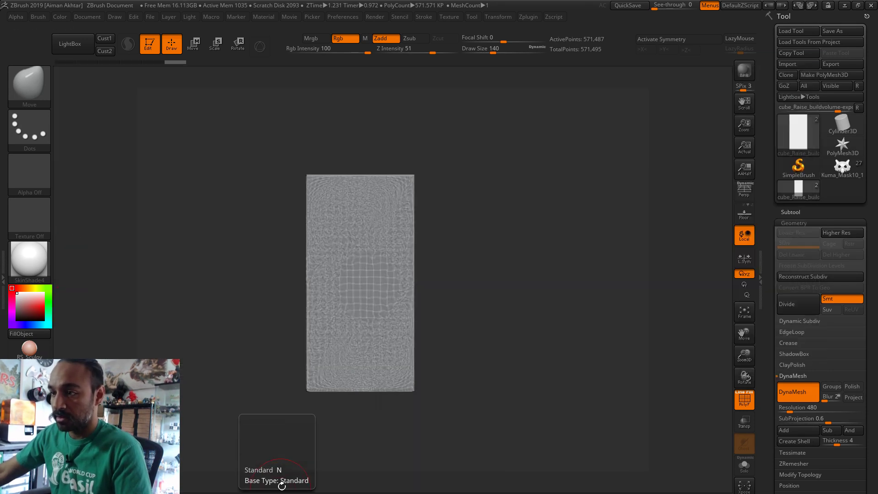
{"action": "key", "text": "d"}
{"action": "left_click", "coordinate": [407, 178]}
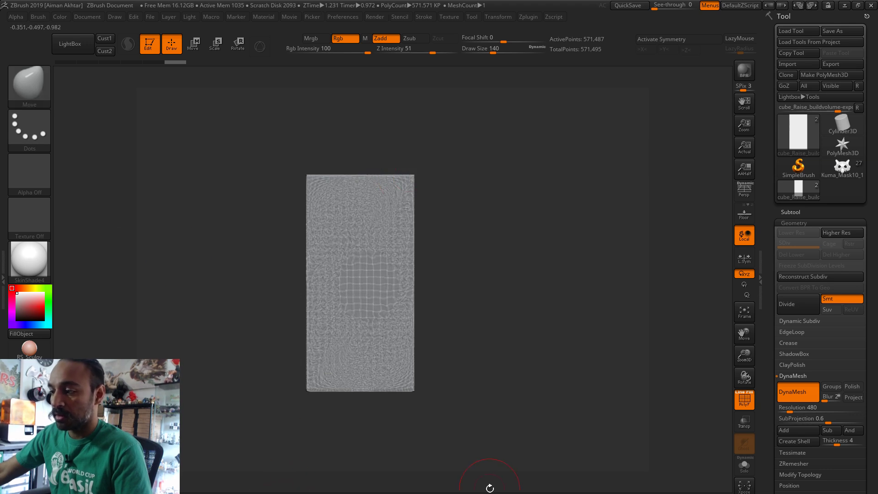
{"action": "key", "text": "b"}
{"action": "key", "text": "d"}
{"action": "key", "text": "s"}
- Turn off the polyframe, activate X symmetry and set the draw size to 101
{"action": "left_click", "coordinate": [744, 398]}
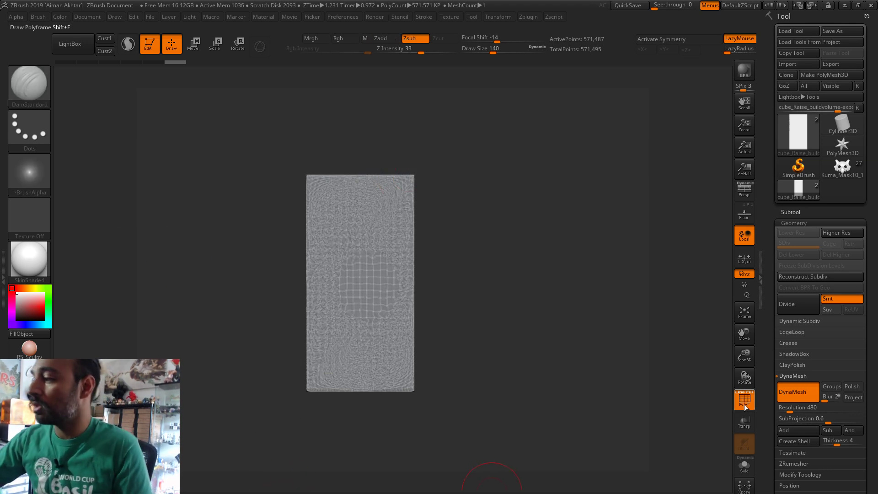
{"action": "key", "text": "x"}
{"action": "key", "text": "s"}
{"action": "left_click_drag", "start_coordinate": [378, 249], "coordinate": [373, 248]}
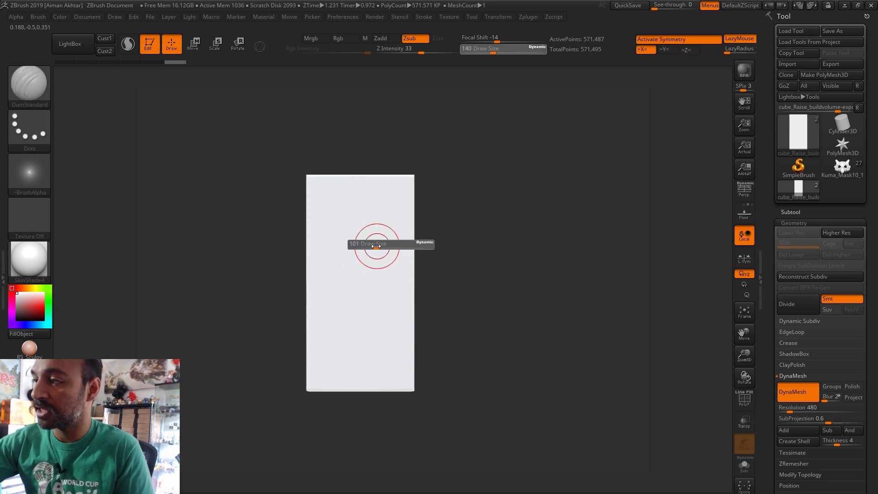
- Carve a mirrored pattern of zigzag, cross and curled grooves over the full height of the front face
{"action": "mouse_move", "coordinate": [397, 202]}
{"action": "left_mouse_down"}
{"action": "mouse_move", "coordinate": [408, 305]}
{"action": "mouse_move", "coordinate": [354, 377]}
{"action": "left_mouse_up"}
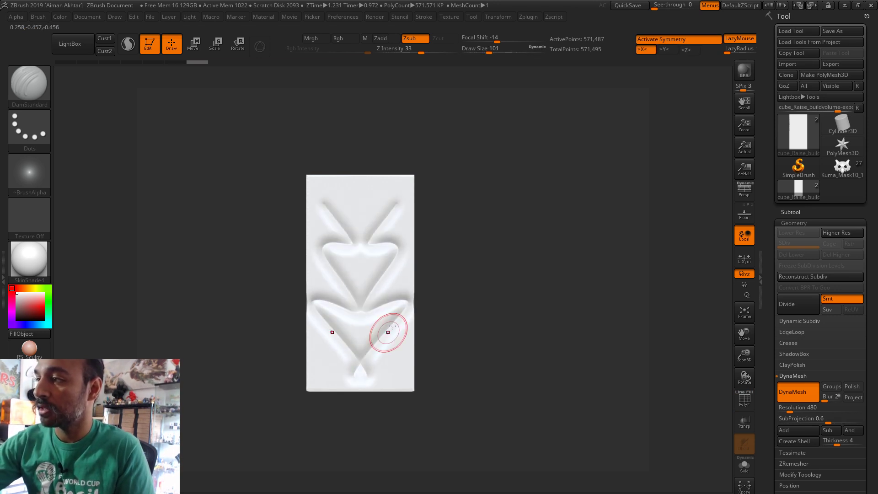
{"action": "left_click_drag", "start_coordinate": [360, 197], "coordinate": [401, 198]}
{"action": "left_click_drag", "start_coordinate": [361, 263], "coordinate": [400, 259]}
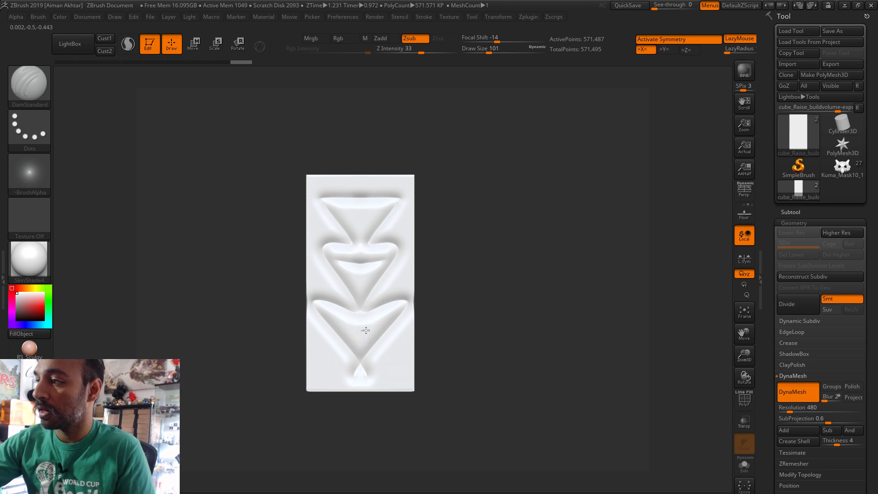
{"action": "left_click_drag", "start_coordinate": [391, 359], "coordinate": [396, 377]}
{"action": "left_click_drag", "start_coordinate": [395, 280], "coordinate": [402, 261]}
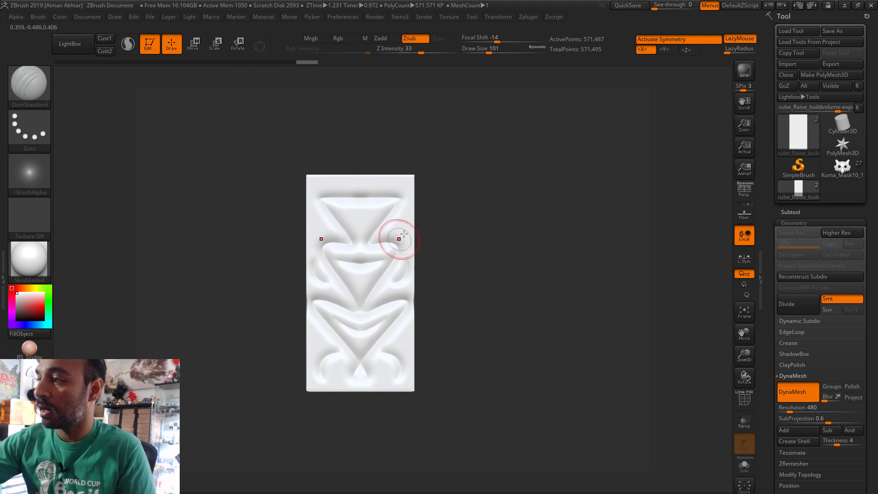
{"action": "left_click_drag", "start_coordinate": [398, 226], "coordinate": [410, 219]}
{"action": "left_click_drag", "start_coordinate": [382, 179], "coordinate": [390, 180]}
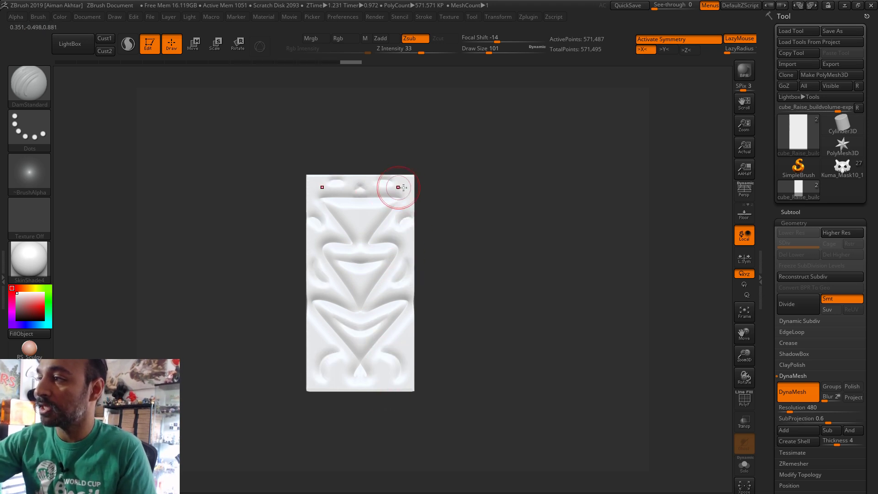
- Carve a chain of rounded loops down the adjoining side face and a ring-shaped groove into the top face
{"action": "left_click_drag", "start_coordinate": [450, 177], "coordinate": [498, 364]}
{"action": "key", "text": "ctrl+z"}
{"action": "mouse_move", "coordinate": [450, 192]}
{"action": "left_mouse_down"}
{"action": "mouse_move", "coordinate": [444, 208]}
{"action": "mouse_move", "coordinate": [460, 272]}
{"action": "mouse_move", "coordinate": [462, 343]}
{"action": "mouse_move", "coordinate": [508, 352]}
{"action": "left_mouse_up"}
{"action": "left_click_drag", "start_coordinate": [615, 315], "coordinate": [563, 287]}
{"action": "mouse_move", "coordinate": [551, 339]}
{"action": "left_mouse_down"}
{"action": "mouse_move", "coordinate": [542, 352]}
{"action": "mouse_move", "coordinate": [519, 235]}
{"action": "mouse_move", "coordinate": [500, 186]}
{"action": "mouse_move", "coordinate": [482, 183]}
{"action": "left_mouse_up"}
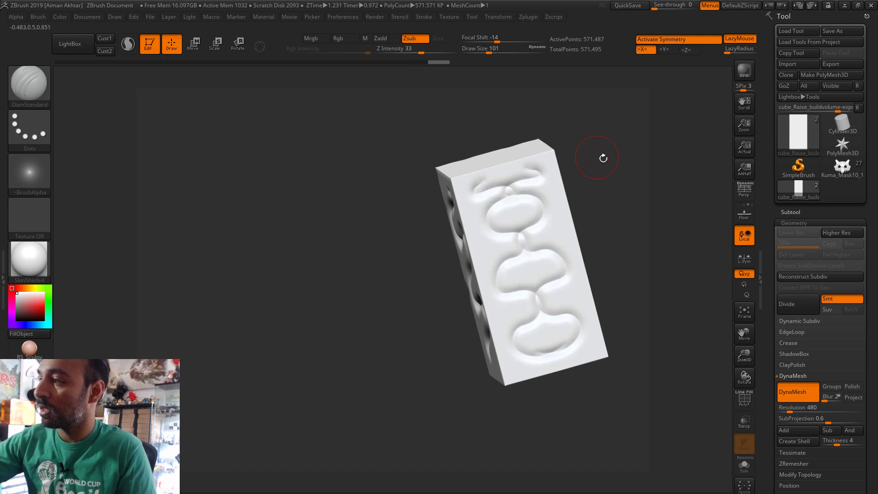
{"action": "left_click_drag", "start_coordinate": [603, 158], "coordinate": [577, 229]}
{"action": "mouse_move", "coordinate": [570, 311]}
{"action": "left_mouse_down"}
{"action": "mouse_move", "coordinate": [583, 282]}
{"action": "mouse_move", "coordinate": [542, 302]}
{"action": "mouse_move", "coordinate": [559, 290]}
{"action": "left_mouse_up"}
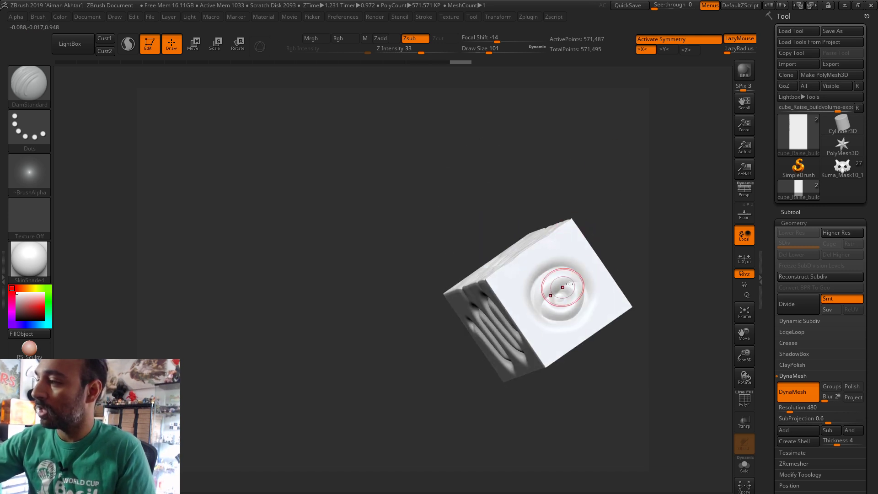
- Rotate to a remaining plain side of the box and carve a winding serpentine groove down it
{"action": "left_click_drag", "start_coordinate": [628, 327], "coordinate": [604, 217]}
{"action": "mouse_move", "coordinate": [641, 259]}
{"action": "left_mouse_down"}
{"action": "mouse_move", "coordinate": [603, 170]}
{"action": "mouse_move", "coordinate": [544, 183]}
{"action": "left_mouse_up"}
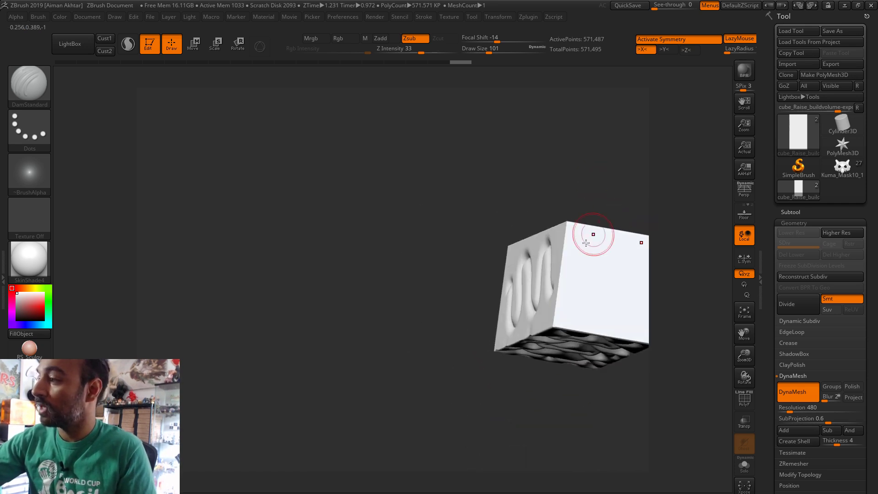
{"action": "mouse_move", "coordinate": [627, 247]}
{"action": "left_mouse_down"}
{"action": "mouse_move", "coordinate": [581, 292]}
{"action": "mouse_move", "coordinate": [637, 297]}
{"action": "mouse_move", "coordinate": [631, 272]}
{"action": "left_mouse_up"}
{"action": "left_click_drag", "start_coordinate": [624, 202], "coordinate": [478, 181], "text": "alt"}
{"action": "left_click_drag", "start_coordinate": [558, 157], "coordinate": [569, 342]}
{"action": "left_click_drag", "start_coordinate": [581, 297], "coordinate": [582, 248], "text": "alt"}
{"action": "left_click_drag", "start_coordinate": [582, 248], "coordinate": [513, 448], "text": "alt"}
{"action": "mouse_move", "coordinate": [514, 375]}
{"action": "left_mouse_down"}
{"action": "mouse_move", "coordinate": [567, 283]}
{"action": "mouse_move", "coordinate": [630, 287]}
{"action": "left_mouse_up"}
- Duplicate the carved box subtool and hide the carved version it was copied from
{"action": "left_click", "coordinate": [790, 211]}
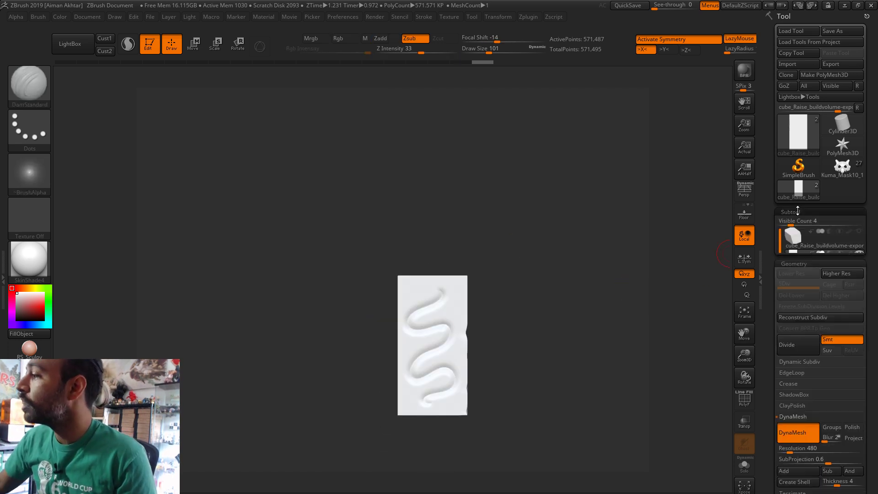
{"action": "left_click", "coordinate": [791, 392]}
{"action": "left_click", "coordinate": [859, 254]}
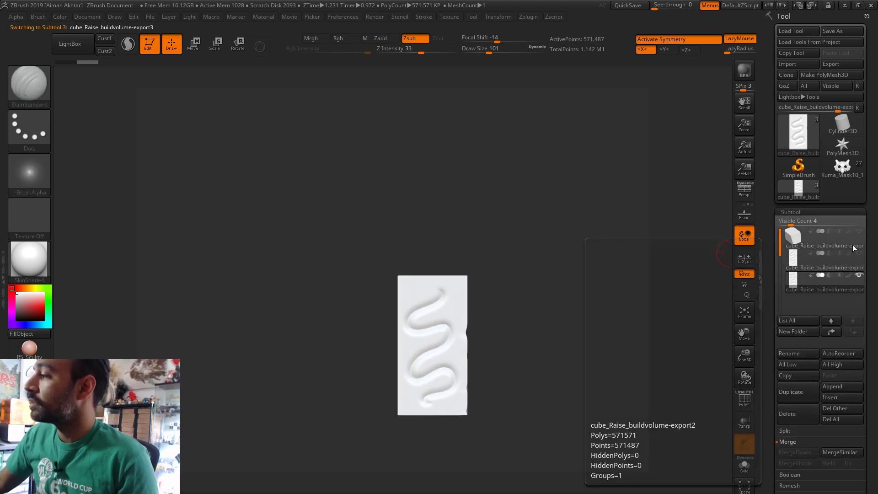
{"action": "left_click", "coordinate": [529, 17]}
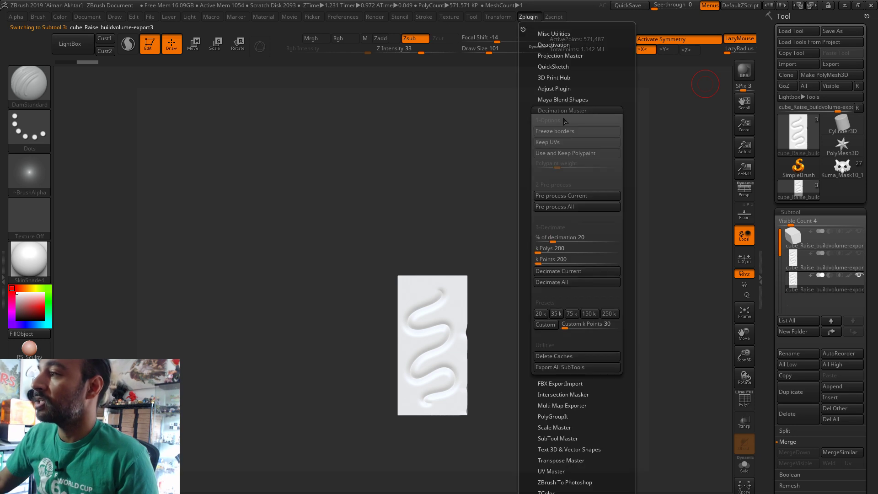
{"action": "left_click", "coordinate": [555, 196]}
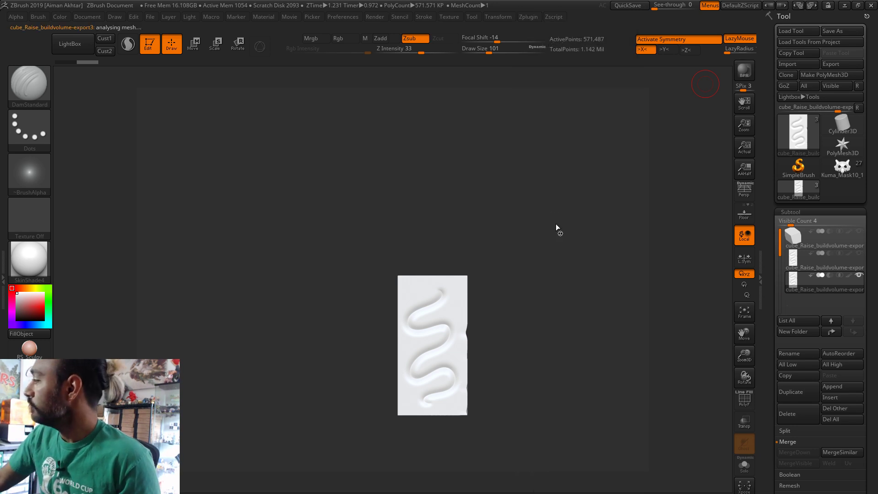
{"action": "key", "text": "Escape"}
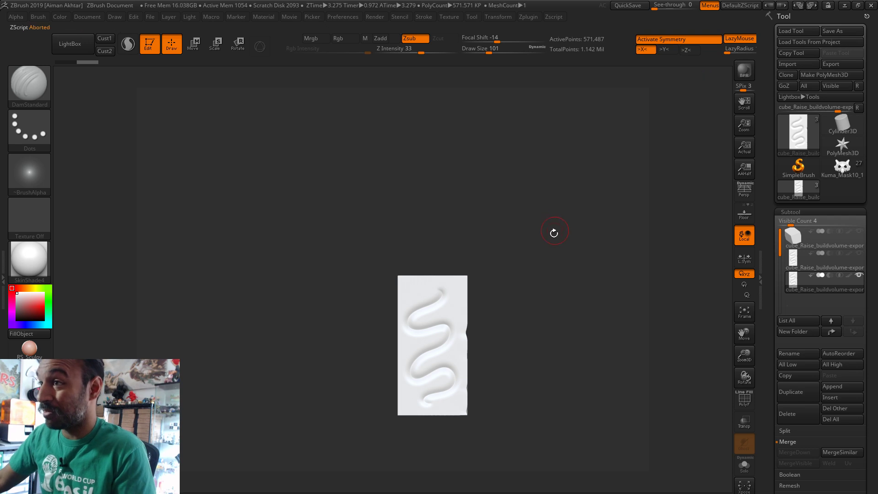
- Remesh the carved copy with DynaMesh and pre-process it in Decimation Master
{"action": "left_click_drag", "start_coordinate": [541, 267], "coordinate": [590, 351], "text": "ctrl"}
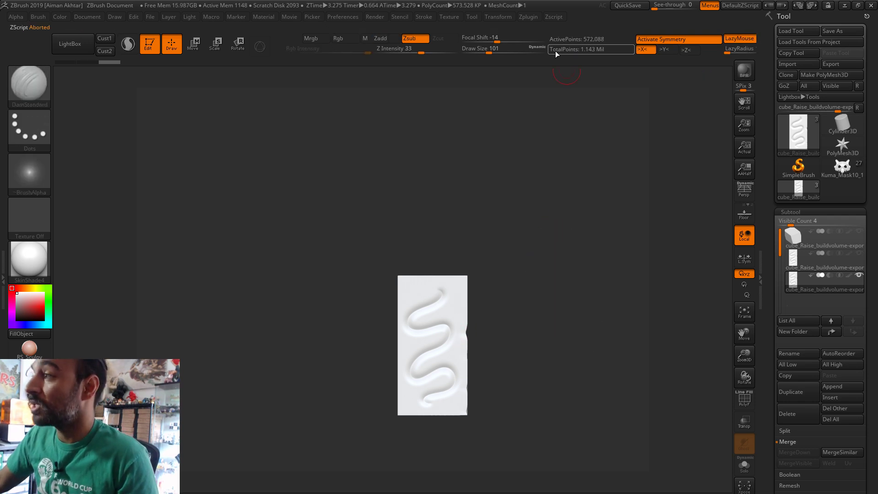
{"action": "left_click", "coordinate": [521, 18]}
{"action": "left_click", "coordinate": [554, 196]}
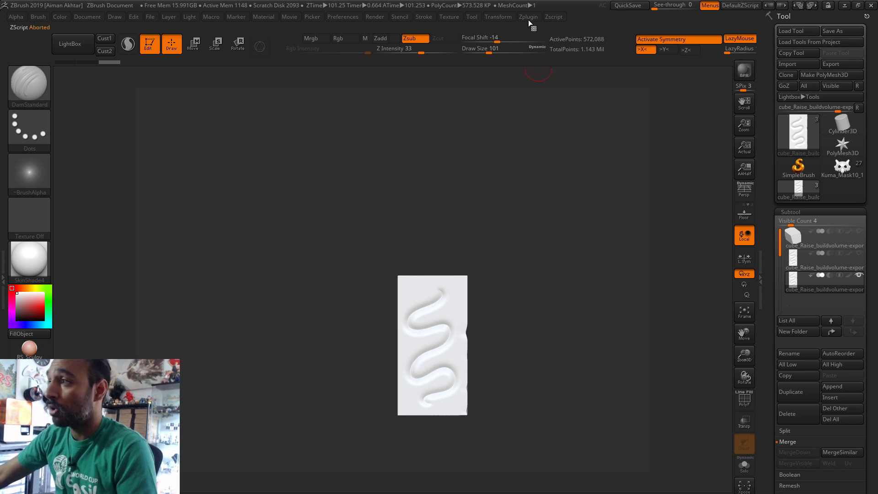
- Display the polyframe on the carved copy in a three-quarter view
{"action": "left_click_drag", "start_coordinate": [548, 270], "coordinate": [539, 219]}
{"action": "left_click", "coordinate": [744, 400]}
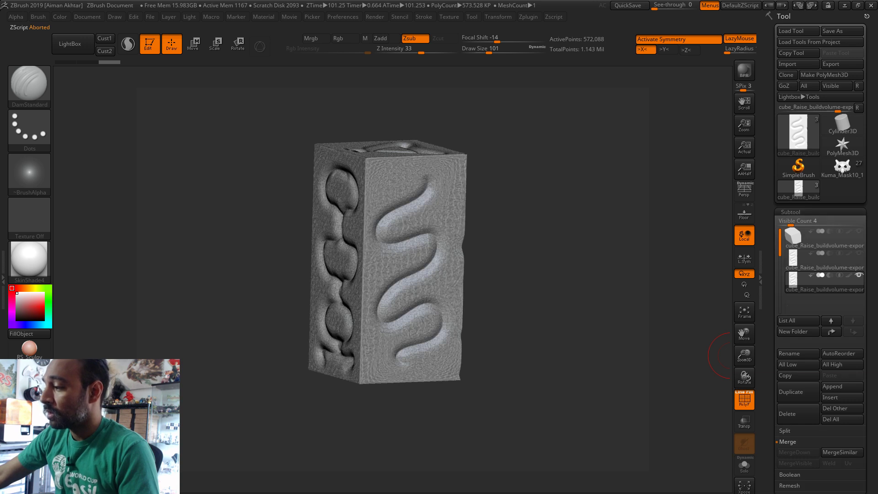
- Lower the DynaMesh resolution to 312 and remesh the carved copy of the box
{"action": "left_click", "coordinate": [795, 212]}
{"action": "left_click", "coordinate": [797, 223]}
{"action": "left_click", "coordinate": [786, 411]}
{"action": "left_click_drag", "start_coordinate": [617, 337], "coordinate": [640, 379], "text": "ctrl"}
{"action": "left_click_drag", "start_coordinate": [495, 320], "coordinate": [571, 357]}
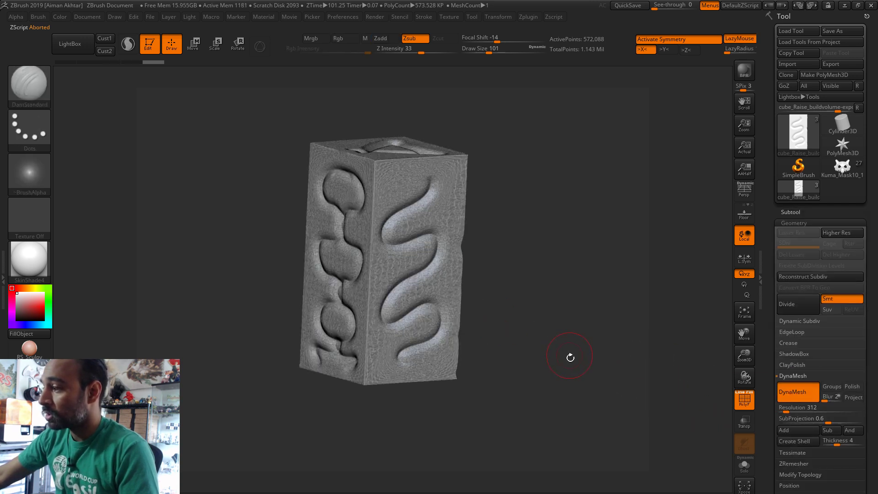
{"action": "key", "text": "shift"}
{"action": "left_click_drag", "start_coordinate": [395, 357], "coordinate": [392, 357], "text": "shift"}
{"action": "left_click_drag", "start_coordinate": [505, 338], "coordinate": [530, 362], "text": "ctrl"}
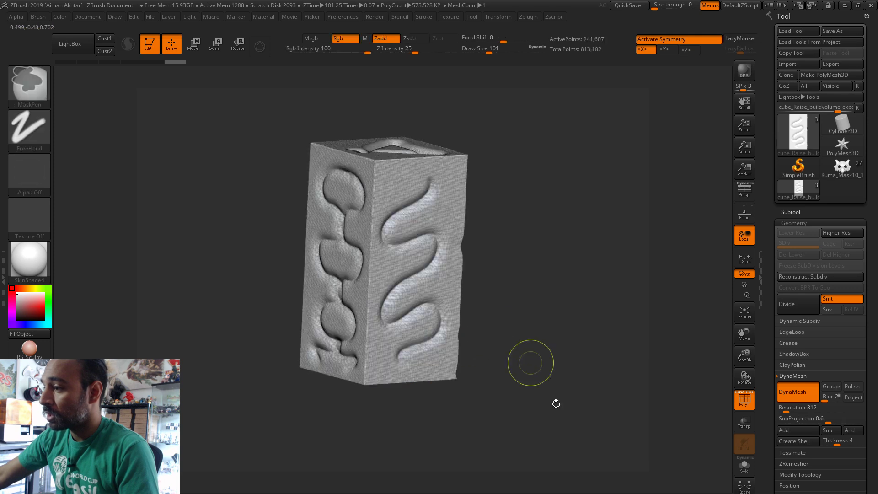
- Pre-process the remeshed copy in Decimation Master and decimate it with the percentage of decimation at 20
{"action": "left_click", "coordinate": [529, 17]}
{"action": "left_click", "coordinate": [566, 196]}
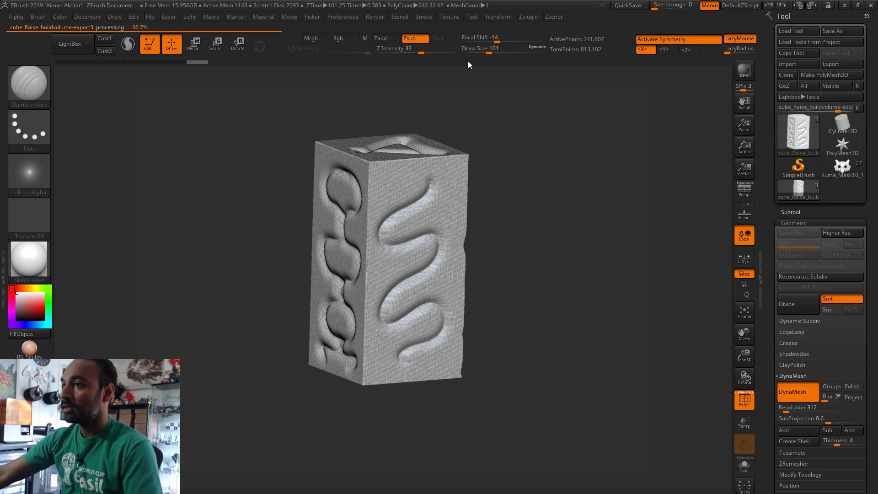
{"action": "left_click", "coordinate": [529, 16]}
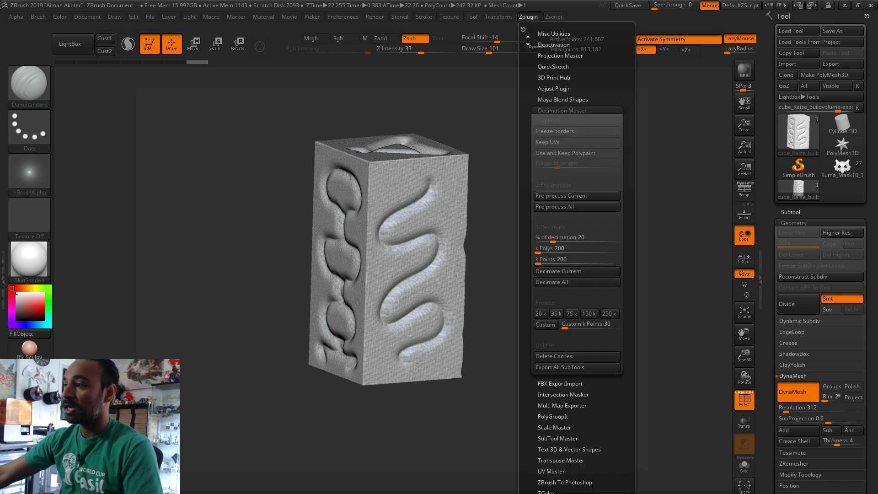
{"action": "left_click", "coordinate": [560, 271]}
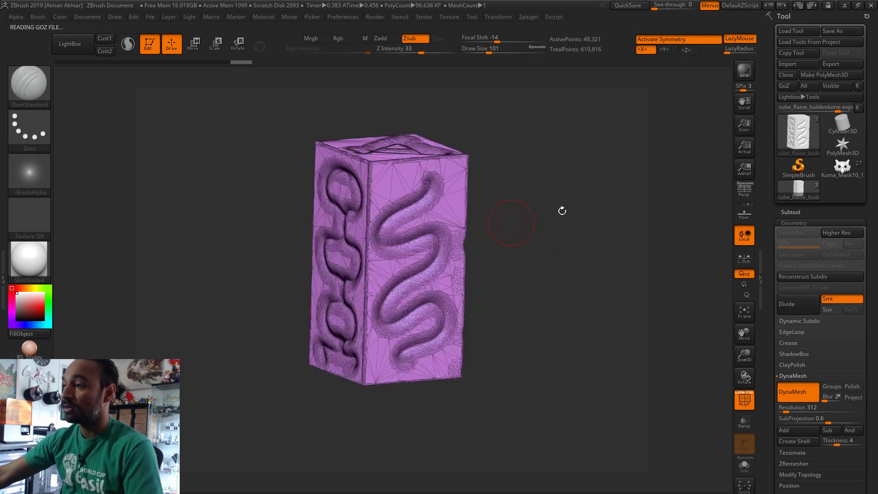
- Export the decimated box to the Desktop as an OBJ file named cubetest
{"action": "left_click", "coordinate": [840, 63]}
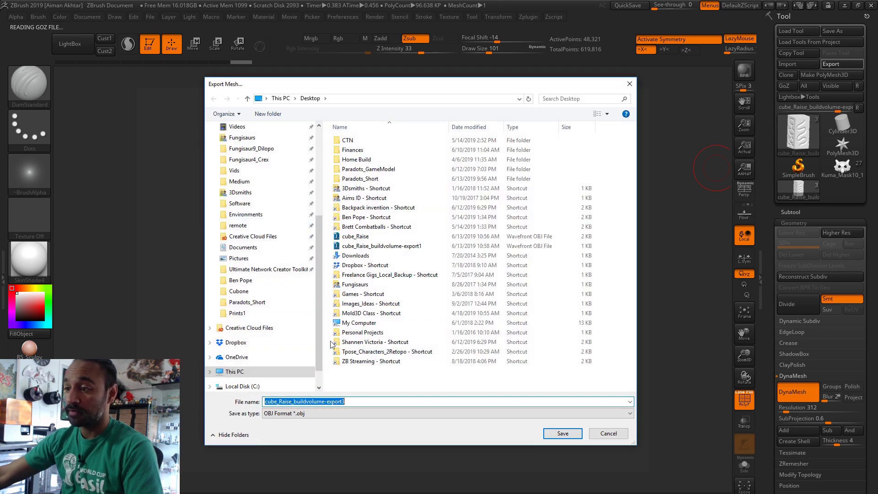
{"action": "type", "text": "cubetest"}
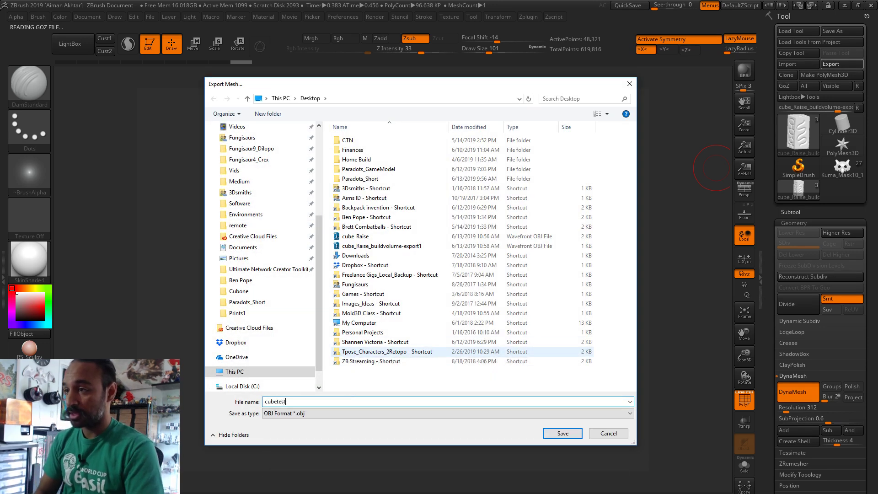
{"action": "key", "text": "Return"}
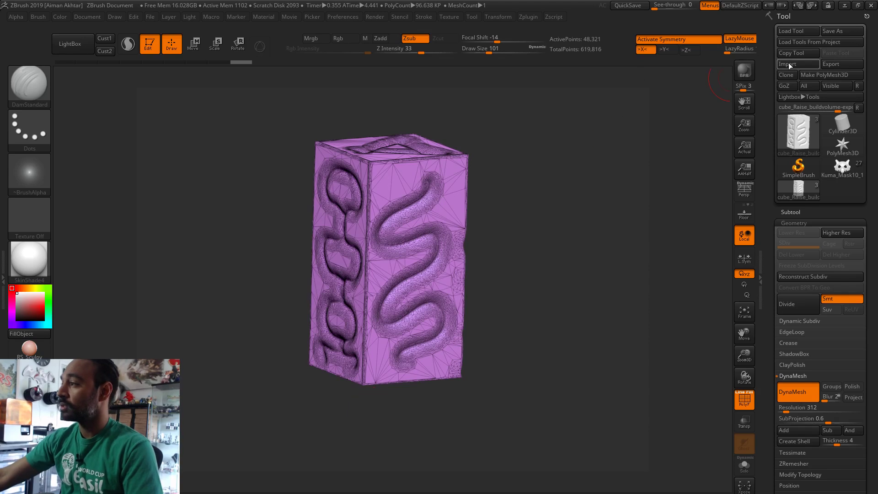
- Switch to ideaMaker and delete the plain build-volume box from the print bed
{"action": "left_click", "coordinate": [845, 6]}
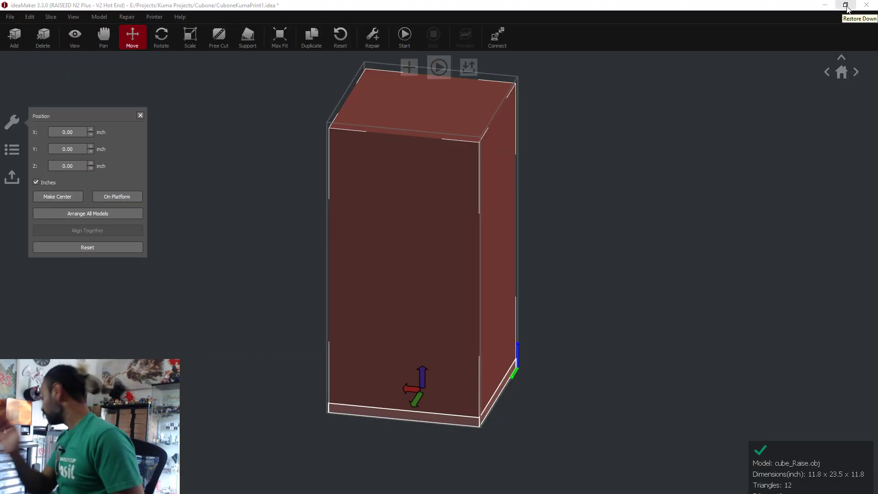
{"action": "left_click", "coordinate": [832, 3]}
{"action": "left_click", "coordinate": [834, 6]}
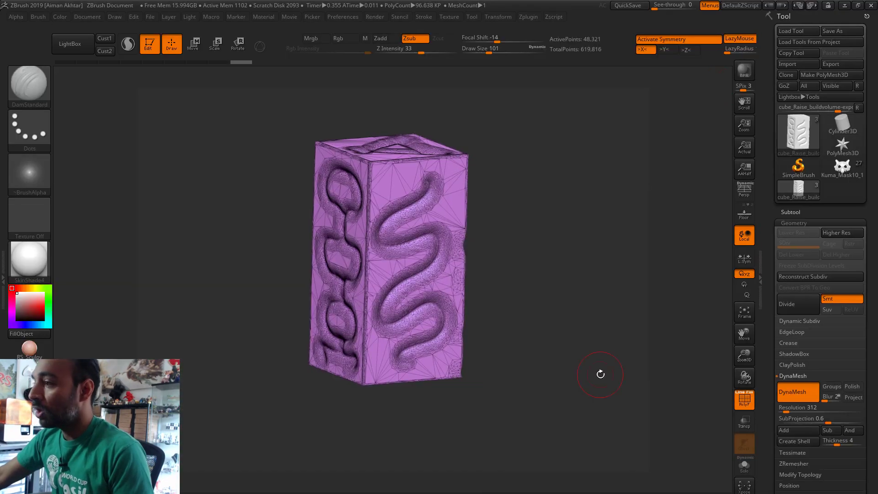
{"action": "left_click", "coordinate": [843, 6]}
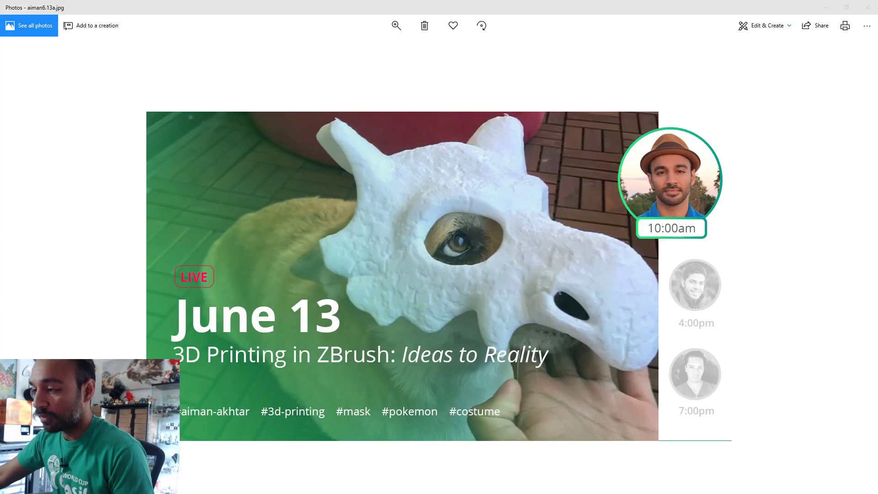
{"action": "key", "text": "alt+Tab"}
{"action": "key", "text": "Delete"}
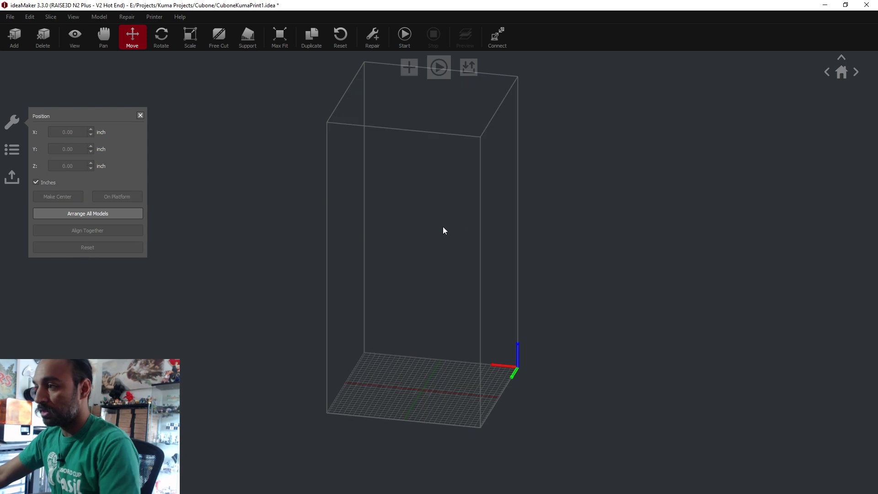
- Import the cubetest OBJ file from the Desktop onto the print bed
{"action": "left_click", "coordinate": [10, 17]}
{"action": "left_click", "coordinate": [36, 88]}
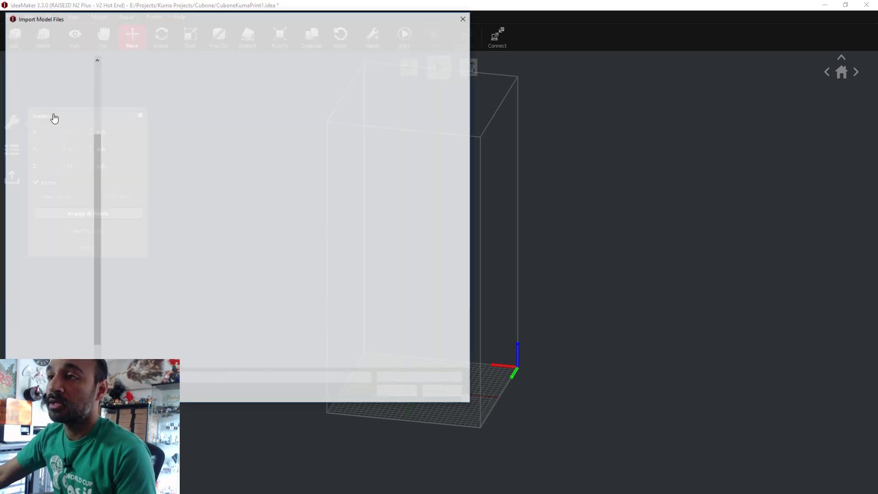
{"action": "left_click", "coordinate": [130, 198]}
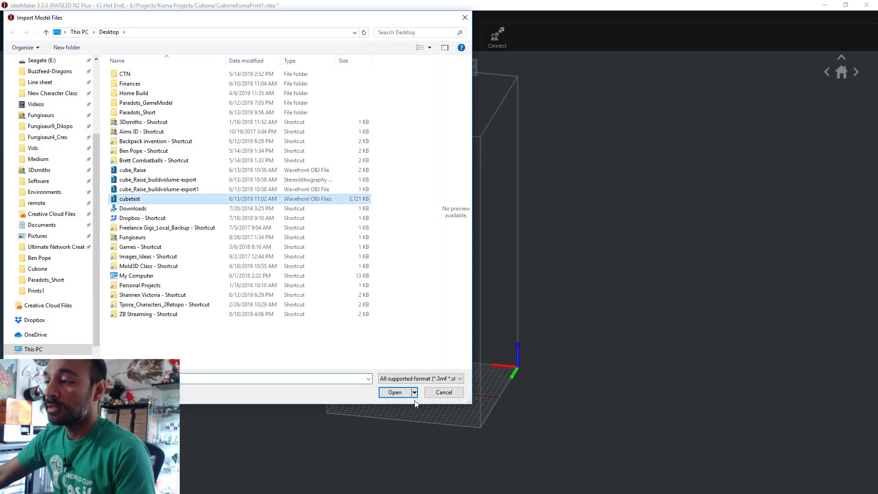
{"action": "left_click", "coordinate": [398, 393]}
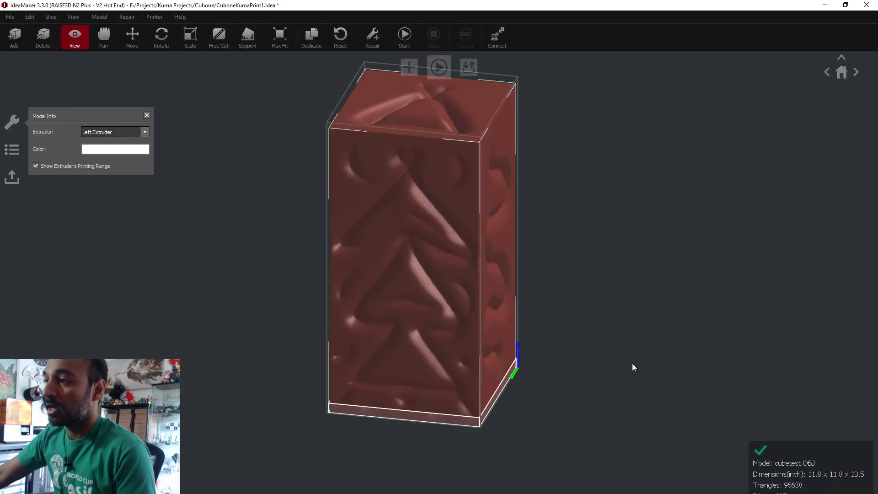
- Examine the imported box's carved sides and top and its fit within the printer's build volume
{"action": "left_click_drag", "start_coordinate": [631, 363], "coordinate": [37, 307]}
{"action": "left_click_drag", "start_coordinate": [623, 339], "coordinate": [224, 316]}
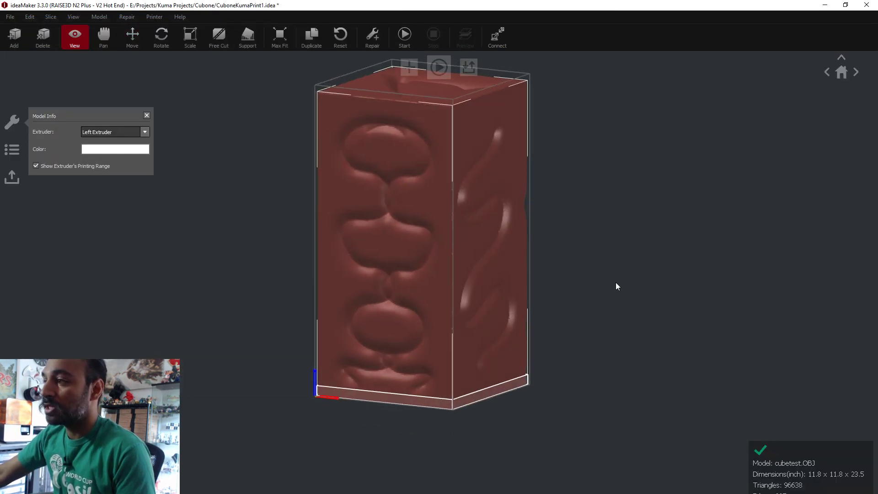
{"action": "left_click_drag", "start_coordinate": [615, 286], "coordinate": [536, 447]}
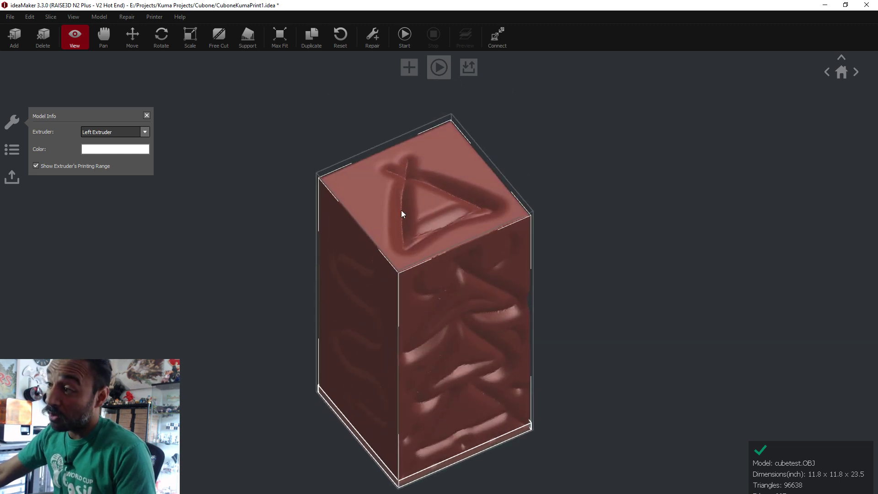
{"action": "left_click_drag", "start_coordinate": [422, 183], "coordinate": [440, 187]}
{"action": "left_click_drag", "start_coordinate": [511, 192], "coordinate": [673, 266]}
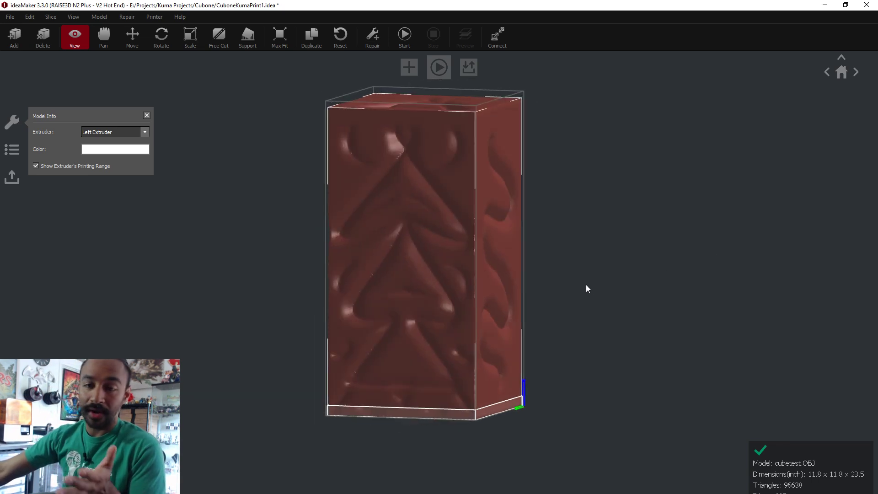
{"action": "left_click_drag", "start_coordinate": [433, 124], "coordinate": [638, 222]}
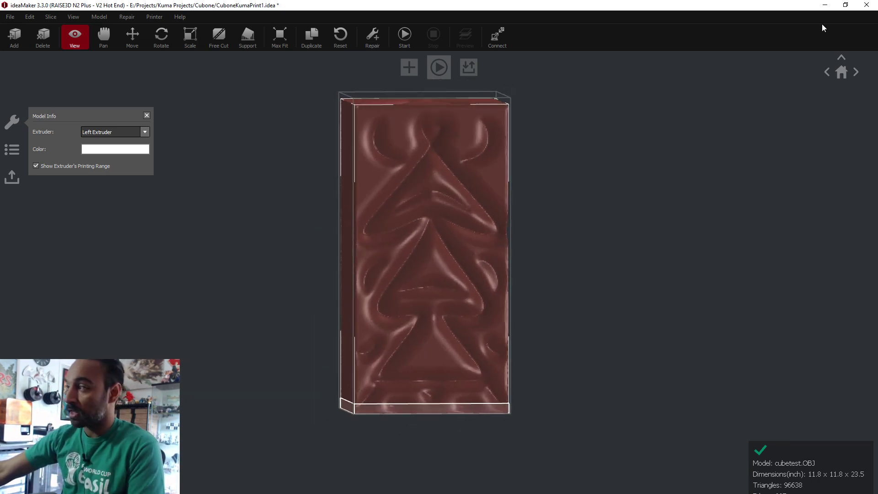
- Switch back to ZBrush and turn off the polyframe display on the decimated box
{"action": "left_click", "coordinate": [828, 5]}
{"action": "left_click", "coordinate": [828, 5]}
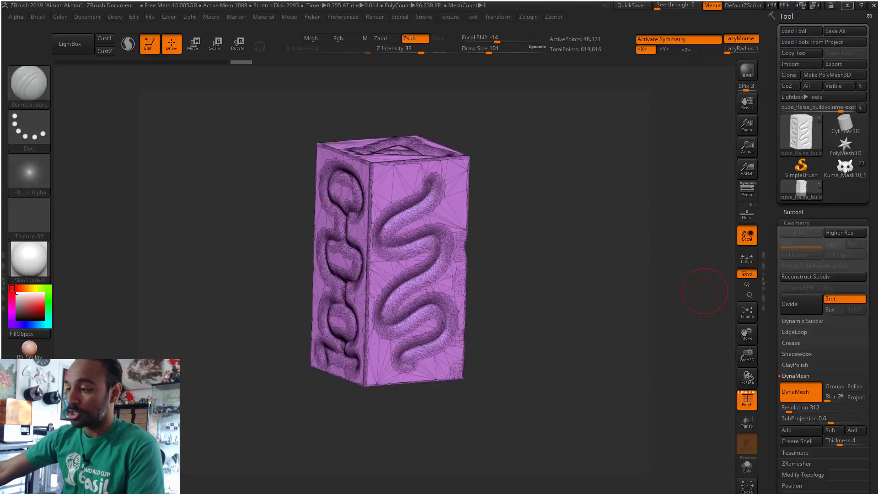
{"action": "left_click_drag", "start_coordinate": [517, 462], "coordinate": [378, 220]}
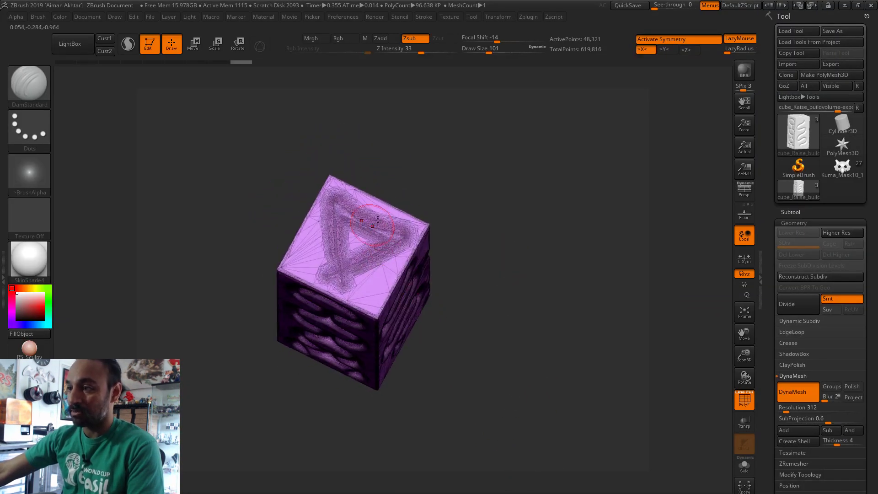
{"action": "left_click", "coordinate": [744, 402]}
{"action": "left_click_drag", "start_coordinate": [681, 432], "coordinate": [658, 408], "text": "shift"}
{"action": "left_click_drag", "start_coordinate": [485, 323], "coordinate": [548, 325], "text": "alt"}
{"action": "left_click_drag", "start_coordinate": [548, 325], "coordinate": [562, 297], "text": "shift"}
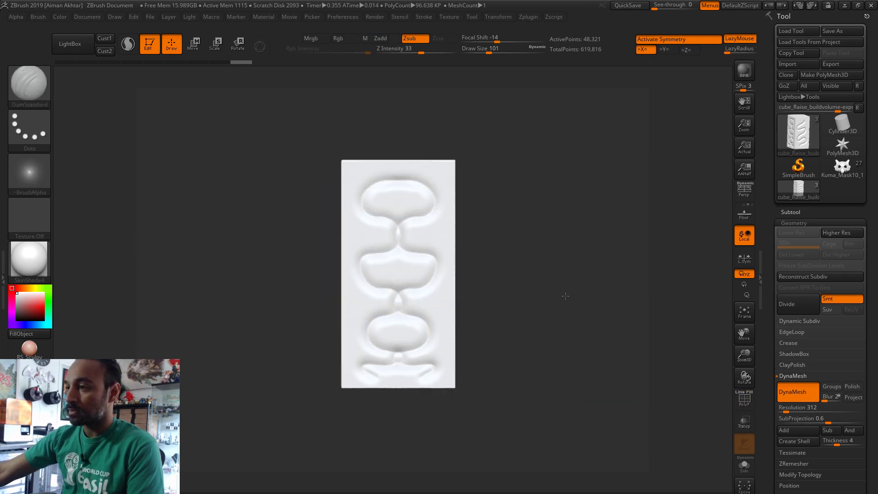
- Delete the high-resolution carved box subtool, keeping the decimated one
{"action": "left_click", "coordinate": [803, 212]}
{"action": "left_click", "coordinate": [802, 264]}
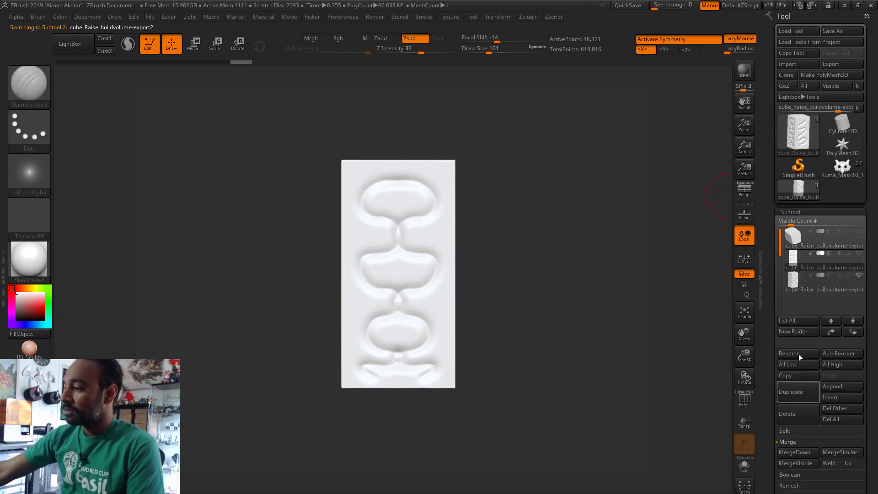
{"action": "left_click", "coordinate": [795, 412]}
{"action": "left_click", "coordinate": [713, 433]}
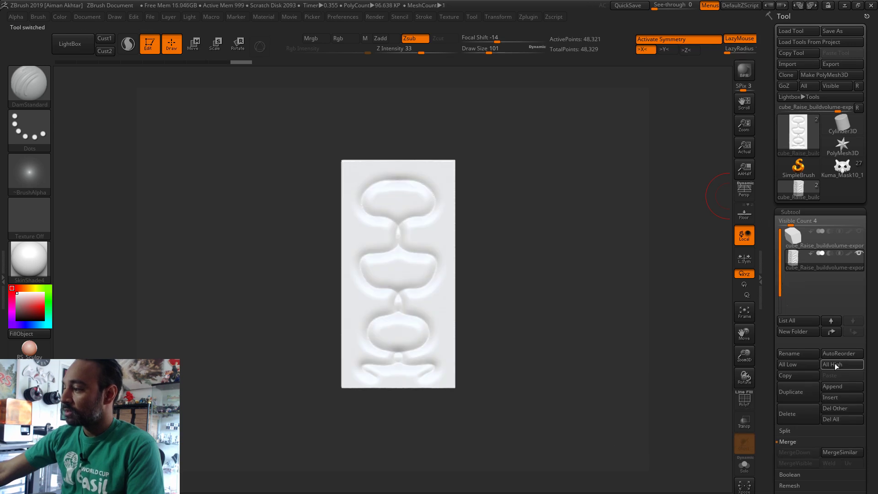
- Duplicate the decimated box subtool and hide the one it was copied from
{"action": "left_click", "coordinate": [792, 412]}
{"action": "left_click", "coordinate": [713, 434]}
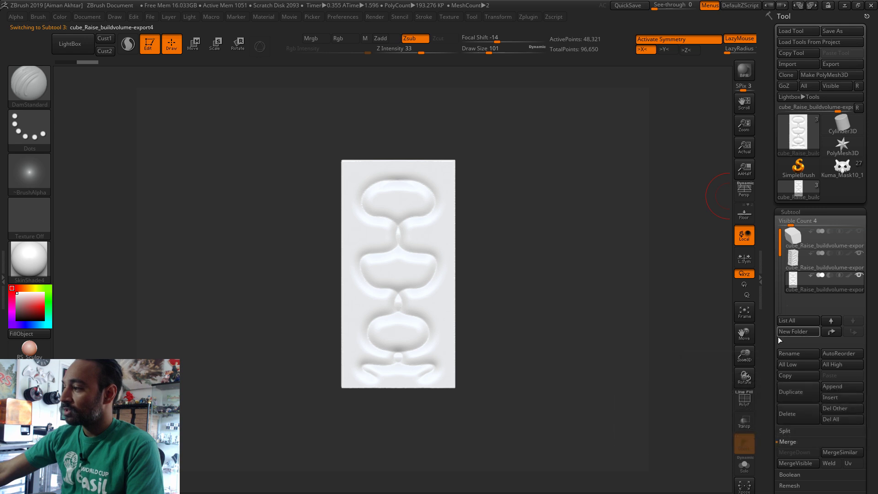
{"action": "left_click_drag", "start_coordinate": [502, 261], "coordinate": [715, 298]}
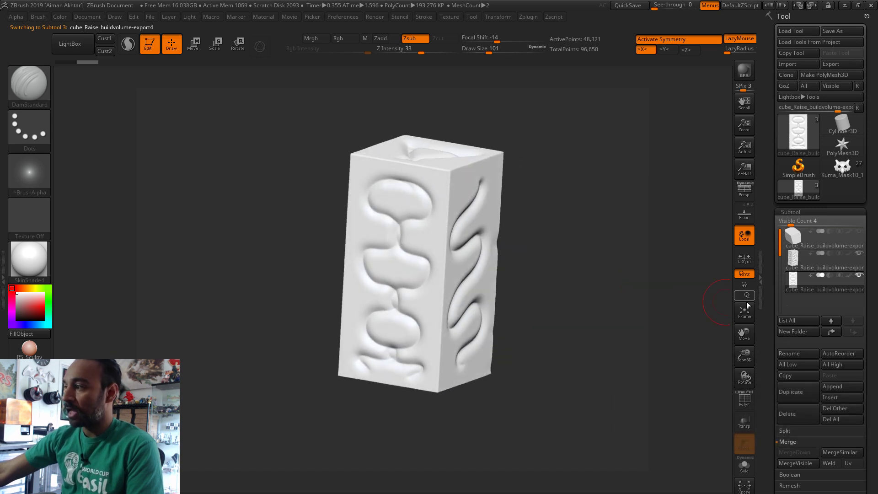
{"action": "left_click_drag", "start_coordinate": [643, 290], "coordinate": [598, 305], "text": "alt"}
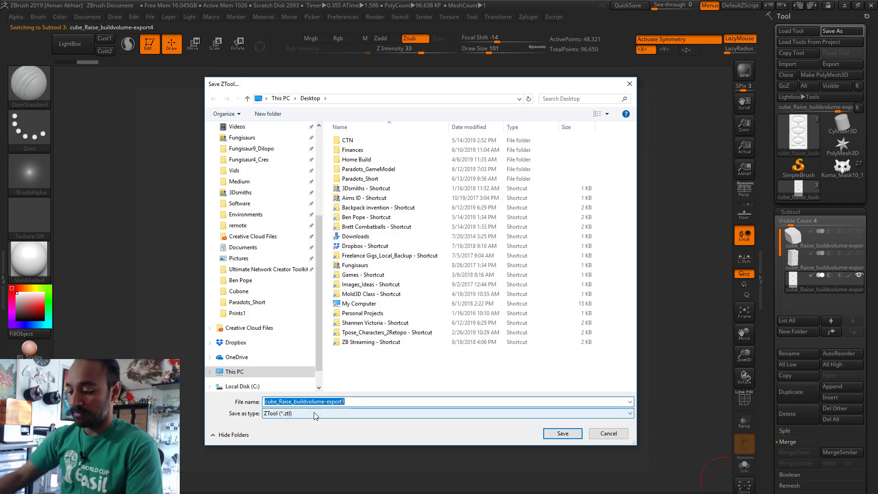
- Save the tool to the Desktop as a ZTool file named Raise_buildVolume
{"action": "type", "text": "Raise"}
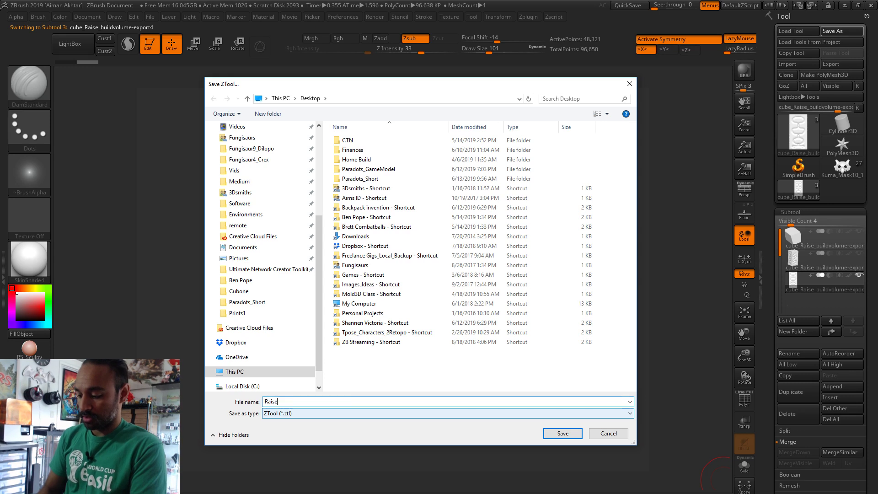
{"action": "type", "text": "_buildVolume"}
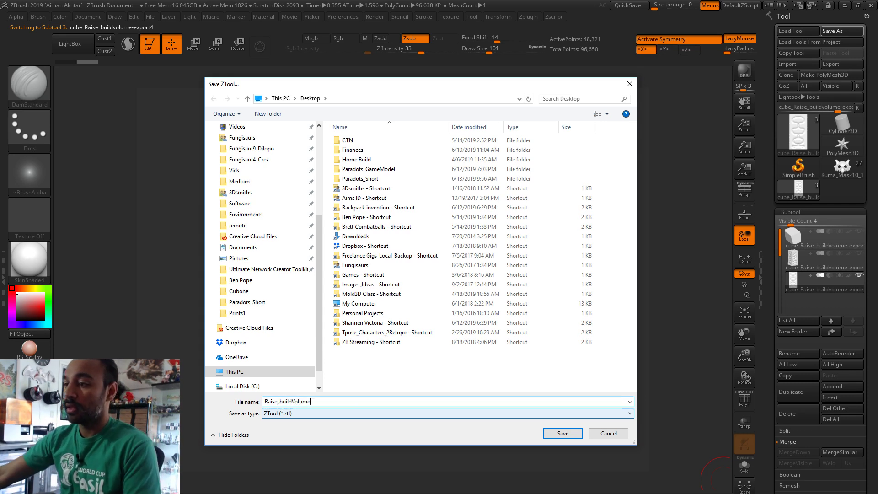
{"action": "left_click", "coordinate": [562, 433]}
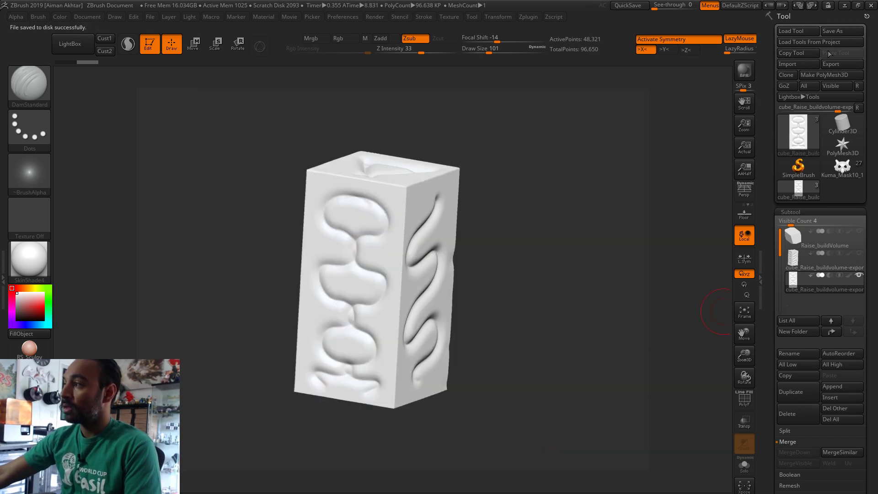
- Save another copy of the tool in the Cubone project folder as a ZTool file named Bone
{"action": "left_click", "coordinate": [842, 31]}
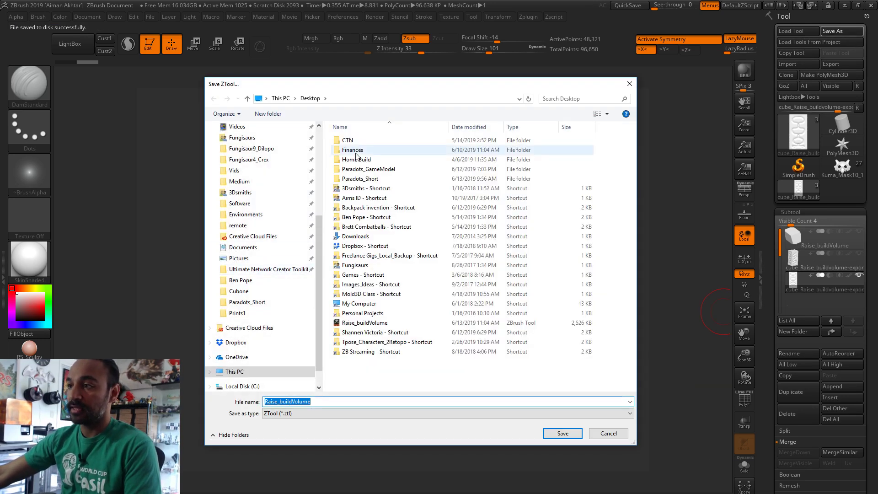
{"action": "left_click", "coordinate": [254, 294]}
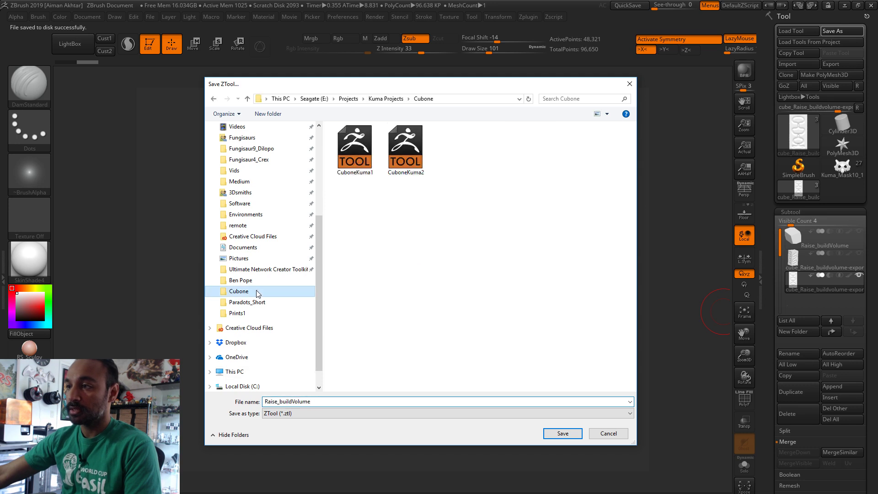
{"action": "type", "text": "Bone"}
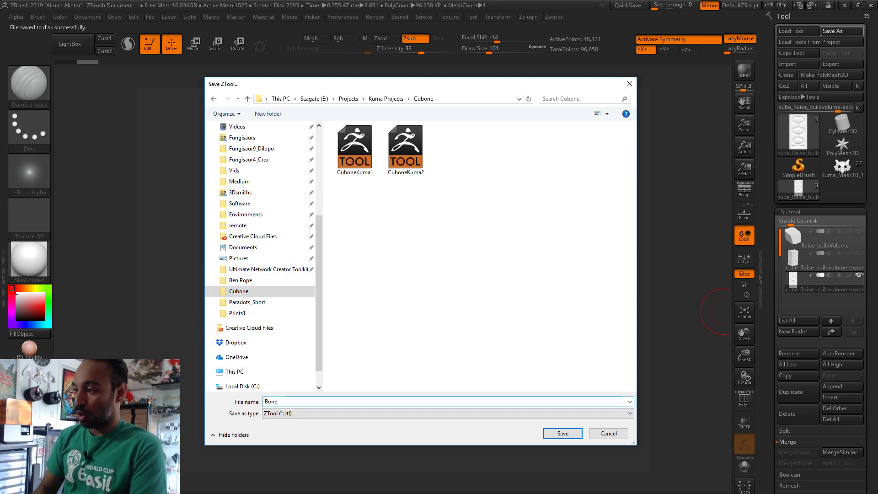
{"action": "key", "text": "Return"}
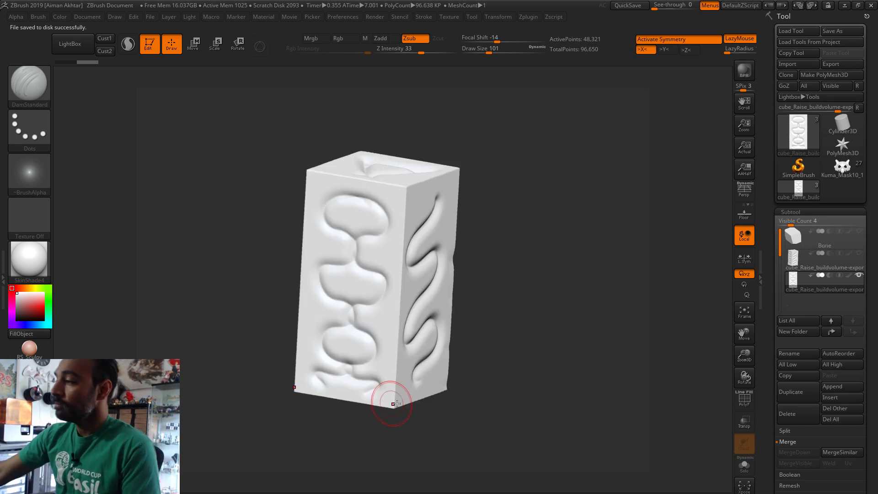
{"action": "left_click_drag", "start_coordinate": [561, 333], "coordinate": [575, 336]}
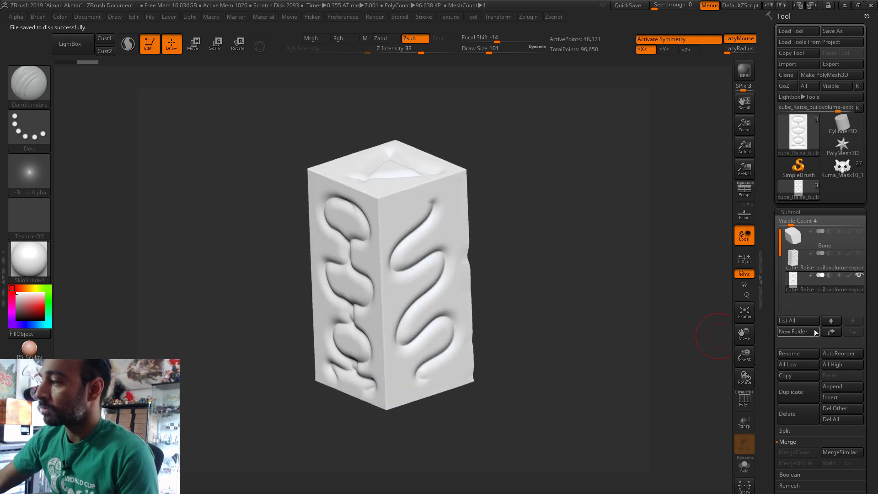
{"action": "left_click", "coordinate": [21, 90]}
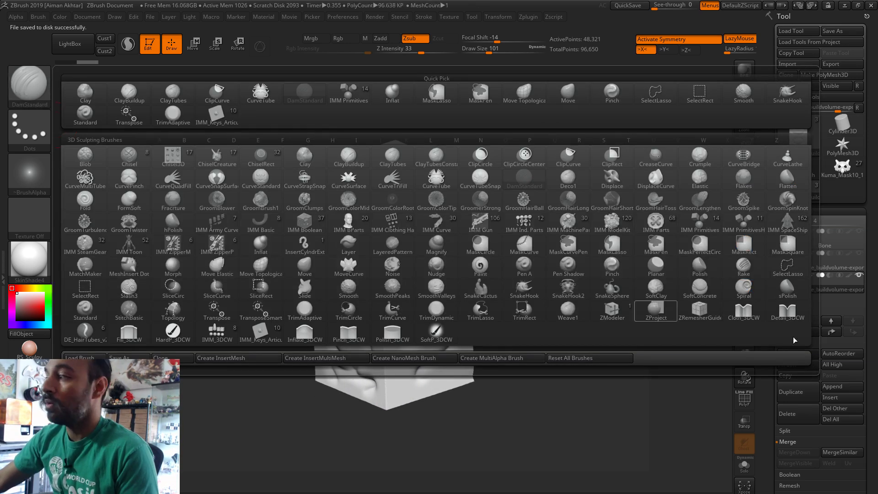
{"action": "key", "text": "d"}
{"action": "key", "text": "s"}
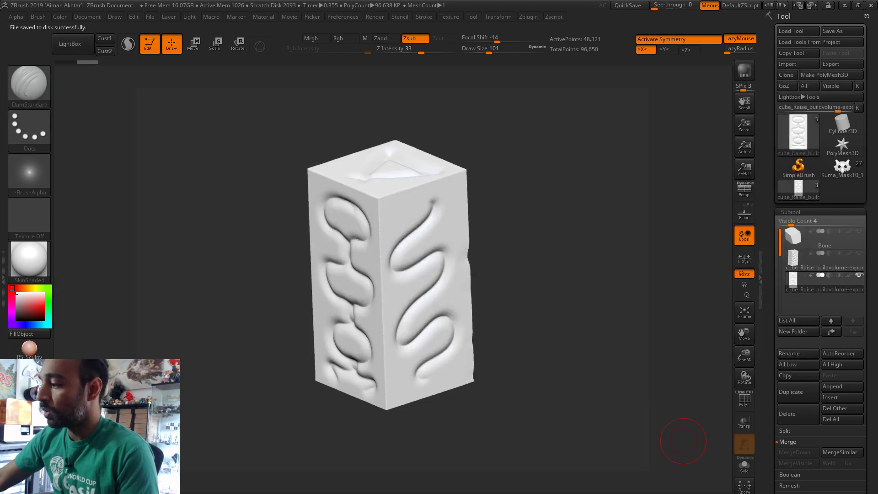
- Display the polygon wireframe on the carved box and convert it to a DynaMesh at resolution 176
{"action": "left_click", "coordinate": [790, 212]}
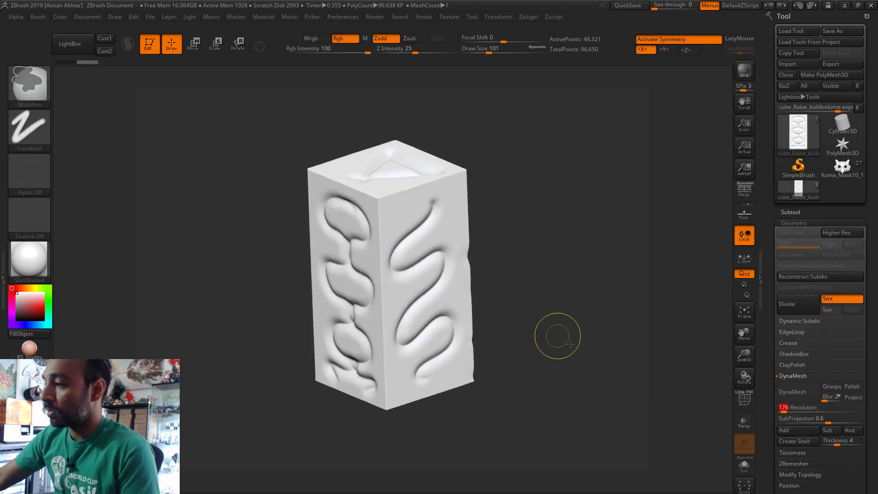
{"action": "left_click", "coordinate": [744, 399]}
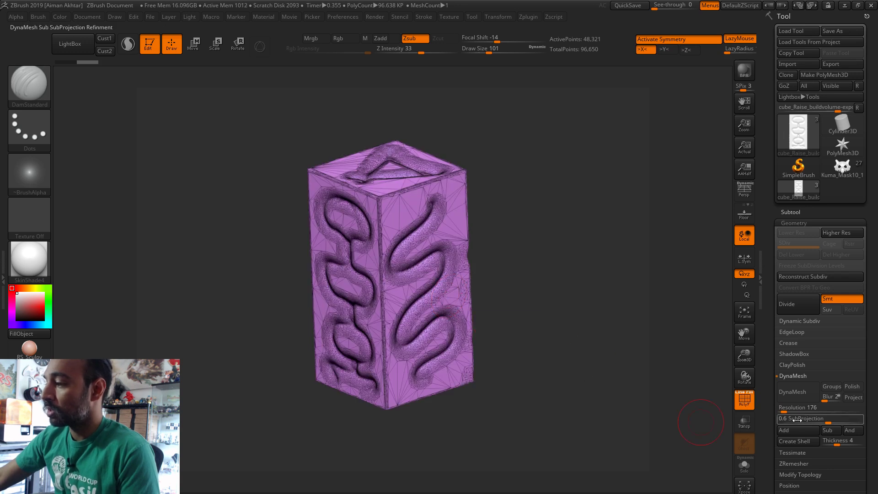
{"action": "key", "text": "ctrl"}
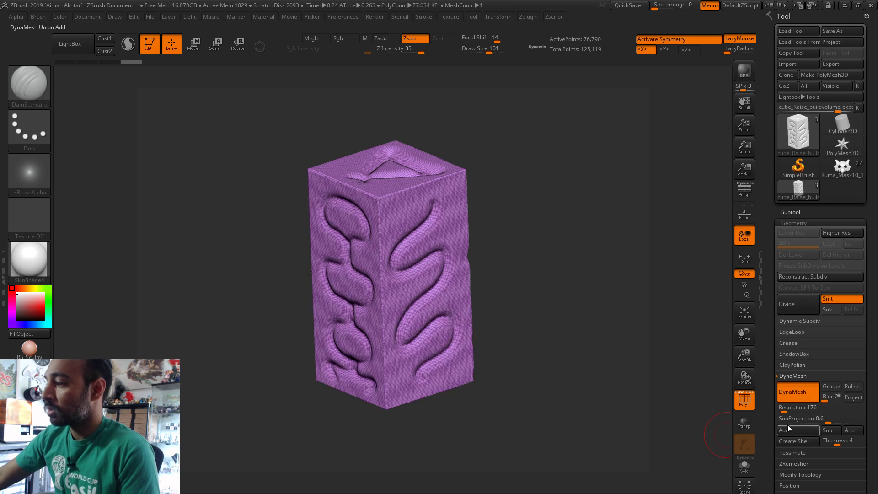
- Remesh the carved box at DynaMesh resolution 56 and smooth away its carvings into a plain rounded block
{"action": "left_click_drag", "start_coordinate": [785, 411], "coordinate": [782, 411]}
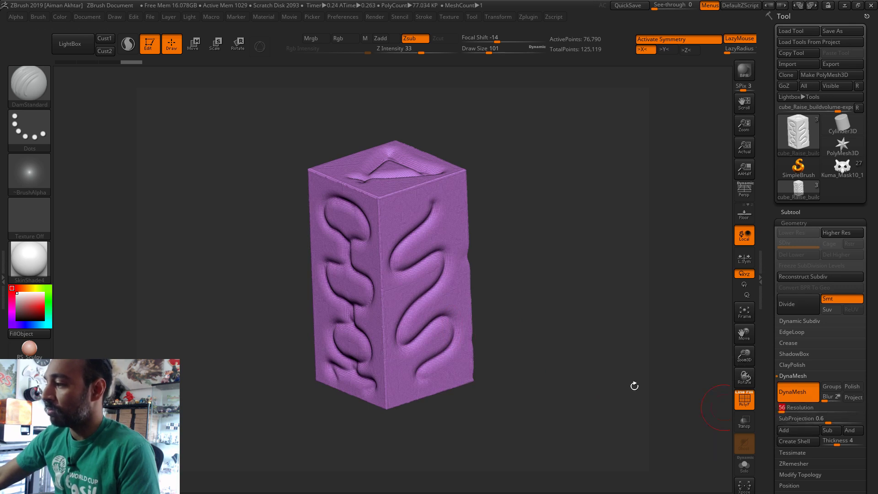
{"action": "left_click_drag", "start_coordinate": [575, 352], "coordinate": [600, 338], "text": "ctrl"}
{"action": "mouse_move", "coordinate": [600, 338]}
{"action": "left_mouse_down"}
{"action": "mouse_move", "coordinate": [557, 358]}
{"action": "mouse_move", "coordinate": [517, 360]}
{"action": "left_mouse_up"}
{"action": "key", "text": "s"}
{"action": "mouse_move", "coordinate": [485, 298]}
{"action": "left_mouse_down"}
{"action": "mouse_move", "coordinate": [536, 300]}
{"action": "mouse_move", "coordinate": [496, 245]}
{"action": "mouse_move", "coordinate": [547, 404]}
{"action": "mouse_move", "coordinate": [544, 389]}
{"action": "mouse_move", "coordinate": [375, 320]}
{"action": "mouse_move", "coordinate": [548, 379]}
{"action": "mouse_move", "coordinate": [434, 217]}
{"action": "mouse_move", "coordinate": [582, 386]}
{"action": "mouse_move", "coordinate": [571, 419]}
{"action": "mouse_move", "coordinate": [482, 303]}
{"action": "left_mouse_up"}
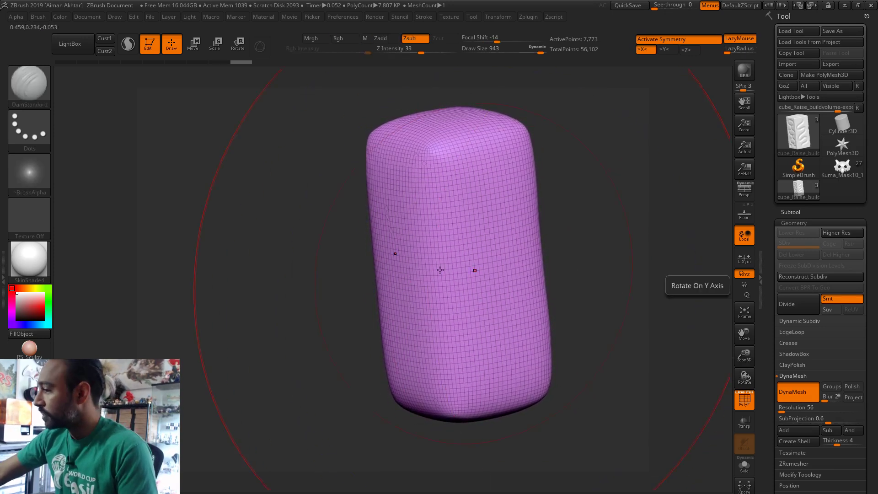
{"action": "key", "text": "s"}
{"action": "left_click_drag", "start_coordinate": [391, 272], "coordinate": [384, 273]}
{"action": "mouse_move", "coordinate": [628, 283]}
{"action": "left_mouse_down"}
{"action": "mouse_move", "coordinate": [608, 274]}
{"action": "mouse_move", "coordinate": [567, 297]}
{"action": "left_mouse_up"}
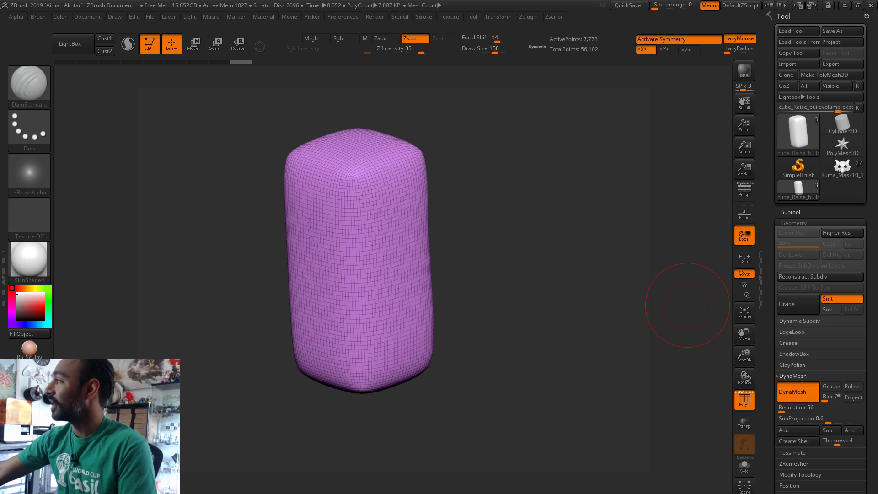
- Switch to the browser and skim the GrabCAD Voxel Print video through its multi-material and Purposeful Innovation sections
{"action": "left_click_drag", "start_coordinate": [0, 4], "coordinate": [41, 2]}
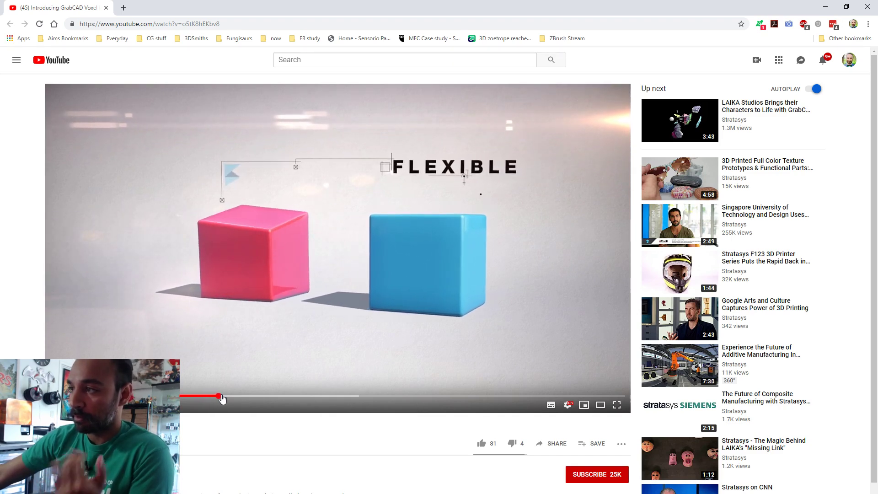
{"action": "left_click_drag", "start_coordinate": [221, 399], "coordinate": [262, 396]}
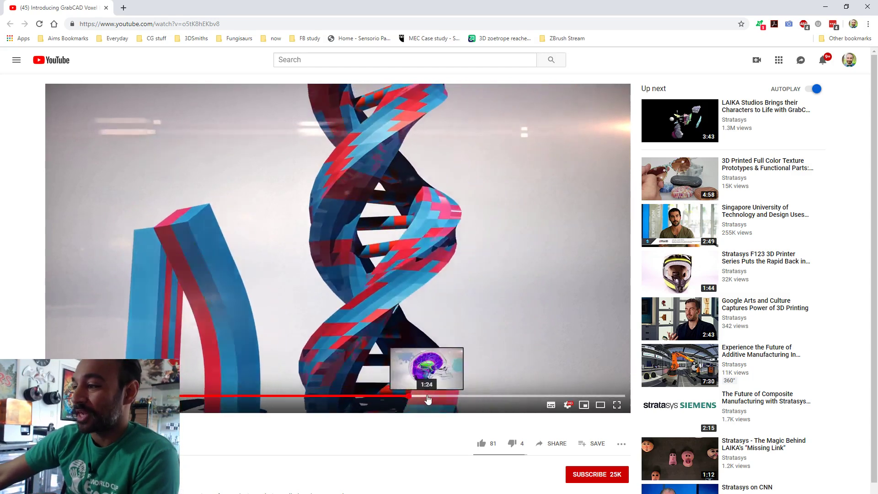
{"action": "left_click", "coordinate": [427, 396]}
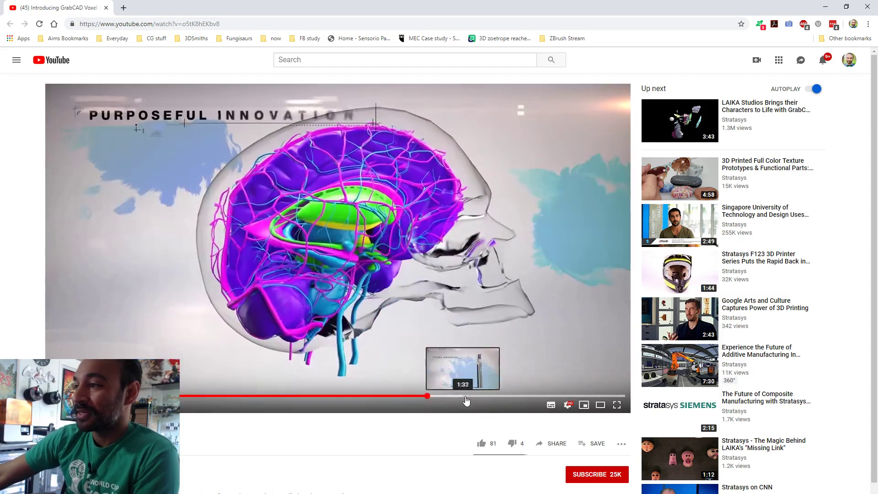
{"action": "left_click", "coordinate": [474, 396]}
{"action": "left_click", "coordinate": [509, 395]}
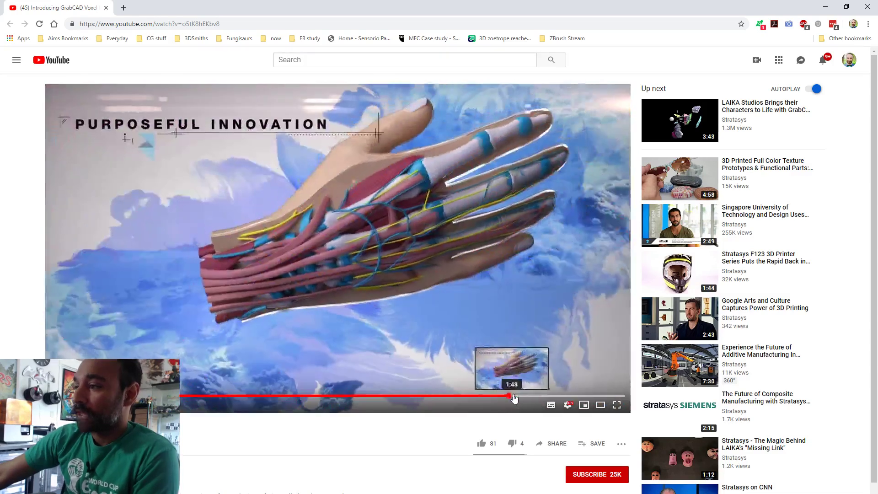
{"action": "left_click", "coordinate": [542, 397]}
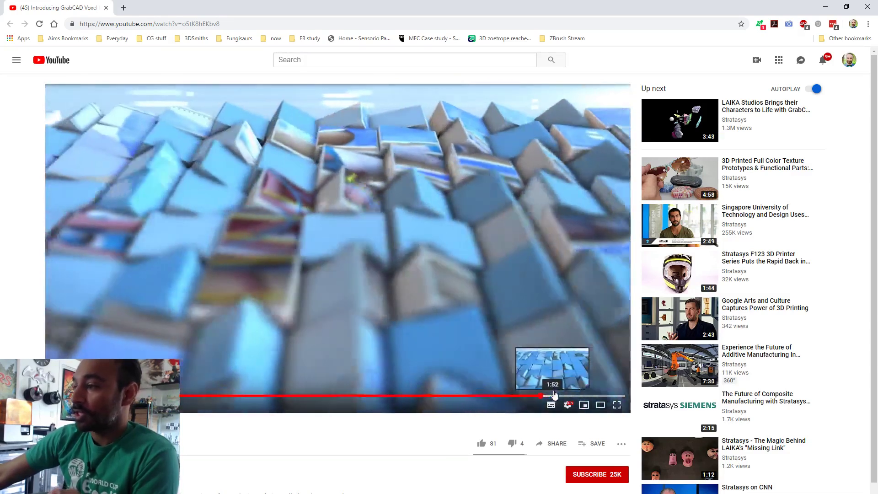
{"action": "left_click", "coordinate": [556, 396]}
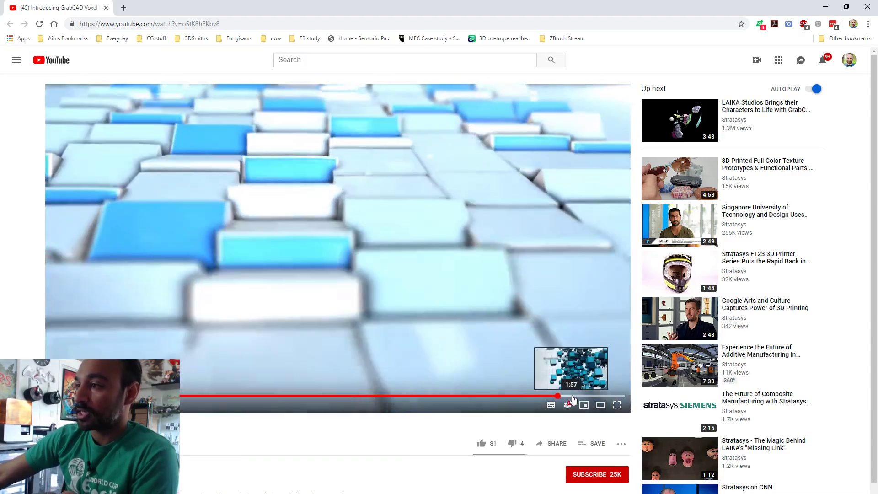
{"action": "left_click", "coordinate": [570, 397]}
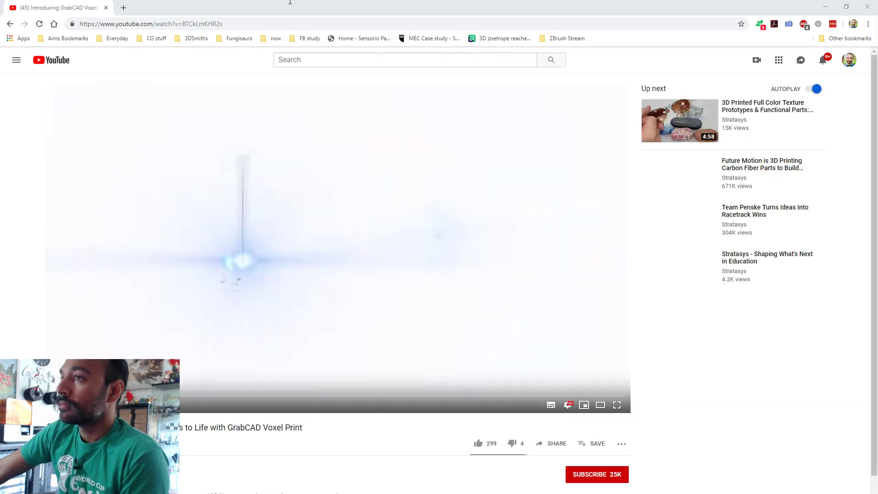
- Close the GrabCAD video and the Digital Wood article to return to ZBrush
{"action": "left_click_drag", "start_coordinate": [290, 3], "coordinate": [105, 6]}
{"action": "left_click", "coordinate": [105, 8]}
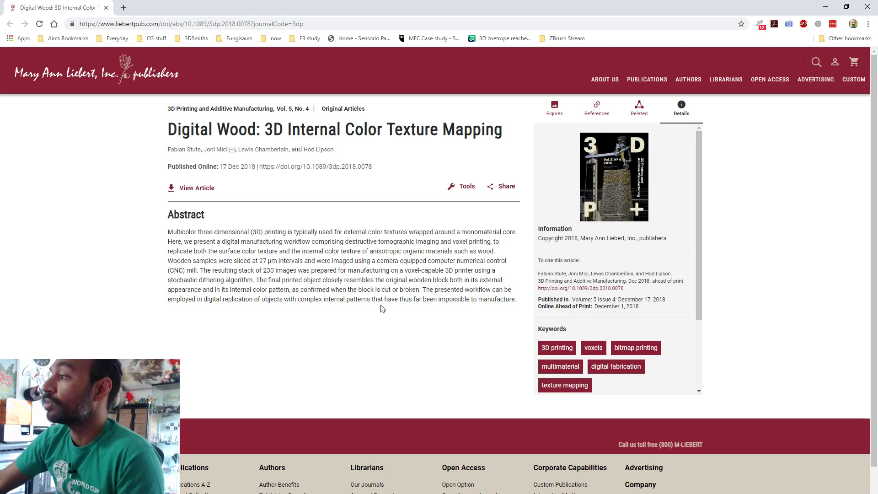
{"action": "left_click", "coordinate": [868, 8]}
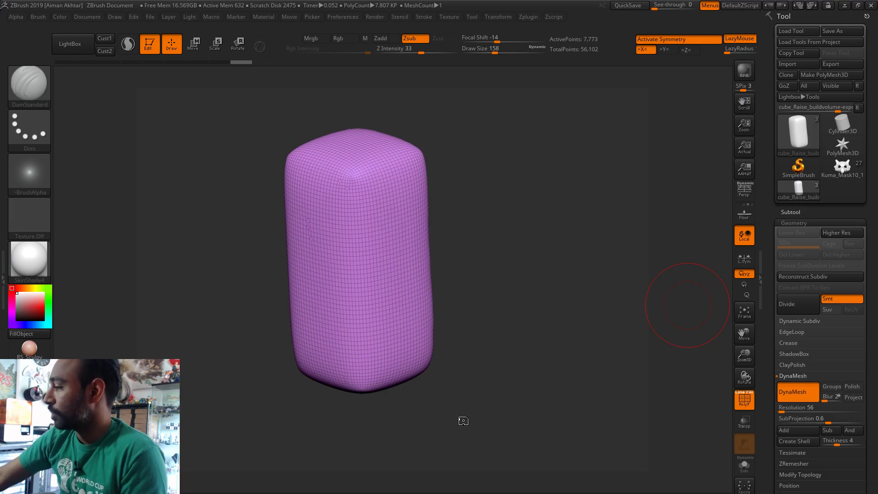
- Smooth the rounded block along its length at draw size 500, then remesh the slimmer form
{"action": "mouse_move", "coordinate": [512, 410]}
{"action": "left_mouse_down"}
{"action": "mouse_move", "coordinate": [475, 409]}
{"action": "mouse_move", "coordinate": [502, 390]}
{"action": "mouse_move", "coordinate": [525, 397]}
{"action": "left_mouse_up"}
{"action": "key", "text": "s"}
{"action": "mouse_move", "coordinate": [404, 318]}
{"action": "left_mouse_down"}
{"action": "mouse_move", "coordinate": [434, 318]}
{"action": "mouse_move", "coordinate": [393, 365]}
{"action": "mouse_move", "coordinate": [382, 175]}
{"action": "mouse_move", "coordinate": [385, 389]}
{"action": "mouse_move", "coordinate": [384, 357]}
{"action": "left_mouse_up"}
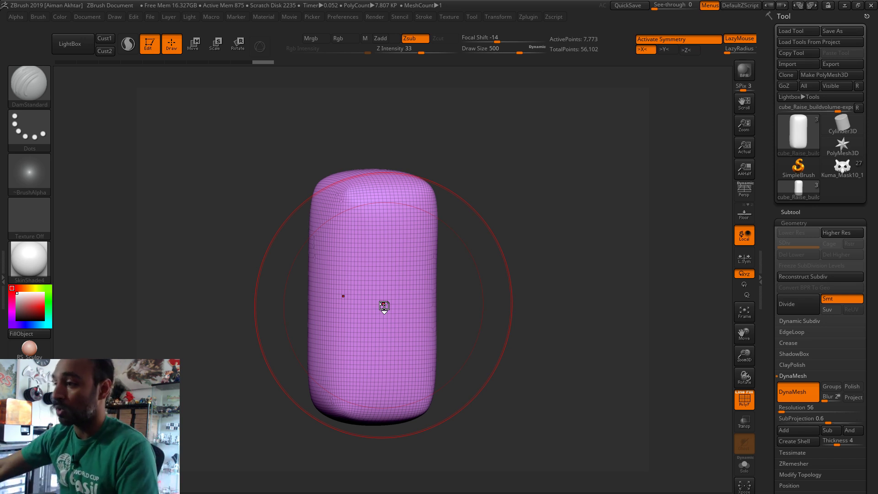
{"action": "mouse_move", "coordinate": [358, 238]}
{"action": "left_mouse_down", "text": "shift"}
{"action": "mouse_move", "coordinate": [375, 165]}
{"action": "mouse_move", "coordinate": [401, 318]}
{"action": "mouse_move", "coordinate": [328, 350]}
{"action": "mouse_move", "coordinate": [347, 196]}
{"action": "mouse_move", "coordinate": [365, 407]}
{"action": "mouse_move", "coordinate": [411, 365]}
{"action": "mouse_move", "coordinate": [365, 336]}
{"action": "mouse_move", "coordinate": [372, 397]}
{"action": "left_mouse_up", "text": "shift"}
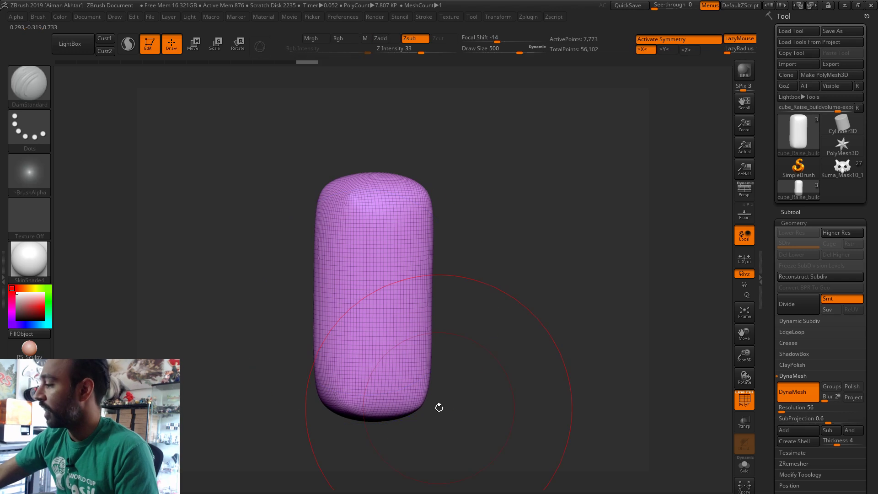
{"action": "key", "text": "shift"}
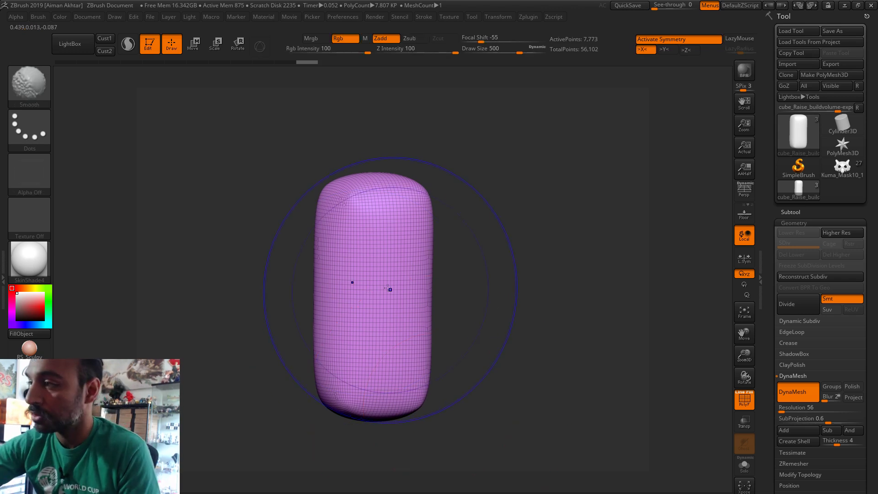
{"action": "mouse_move", "coordinate": [363, 235]}
{"action": "left_mouse_down", "text": "shift"}
{"action": "mouse_move", "coordinate": [357, 304]}
{"action": "mouse_move", "coordinate": [351, 205]}
{"action": "mouse_move", "coordinate": [351, 300]}
{"action": "mouse_move", "coordinate": [366, 375]}
{"action": "left_mouse_up", "text": "shift"}
{"action": "left_click_drag", "start_coordinate": [450, 352], "coordinate": [459, 445]}
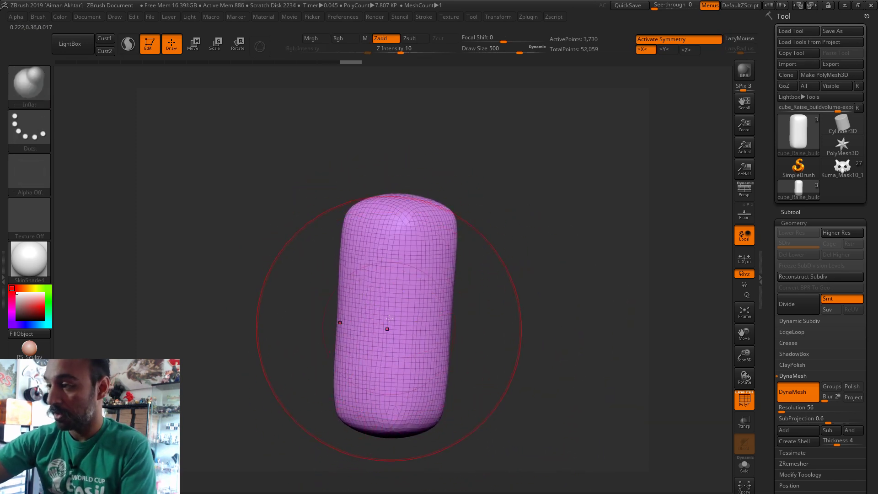
- Switch to the Inflat brush and slim the block's shaft with strokes at draw size 500
{"action": "key", "text": "b"}
{"action": "key", "text": "i"}
{"action": "key", "text": "n"}
{"action": "left_click_drag", "start_coordinate": [401, 302], "coordinate": [394, 293]}
{"action": "key", "text": "ctrl"}
{"action": "left_click_drag", "start_coordinate": [395, 339], "coordinate": [397, 398], "text": "alt"}
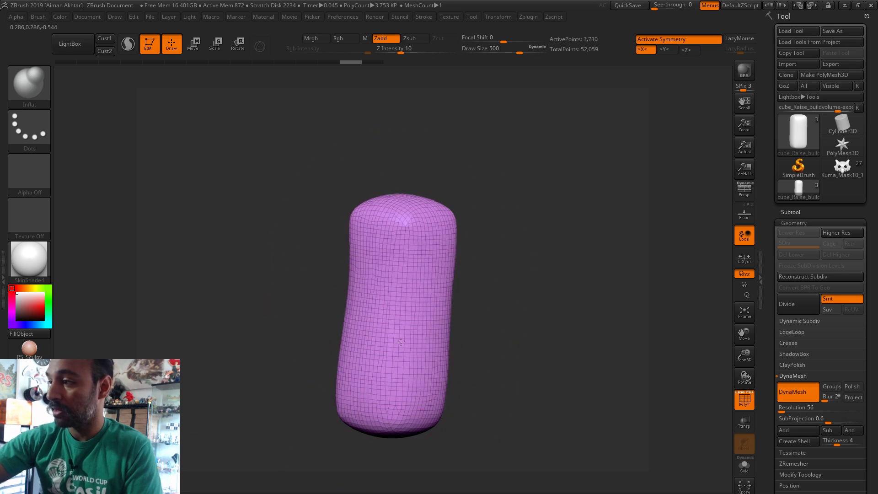
- Try to thin the block further with long Inflat strokes down its length, then undo the last three strokes
{"action": "left_click_drag", "start_coordinate": [401, 256], "coordinate": [409, 397], "text": "alt"}
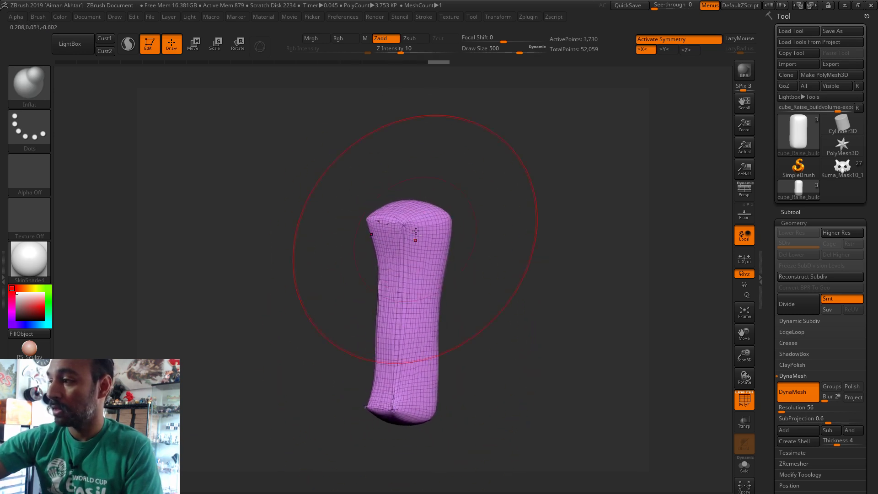
{"action": "left_click_drag", "start_coordinate": [415, 239], "coordinate": [411, 389], "text": "alt"}
{"action": "left_click_drag", "start_coordinate": [411, 256], "coordinate": [412, 398], "text": "alt"}
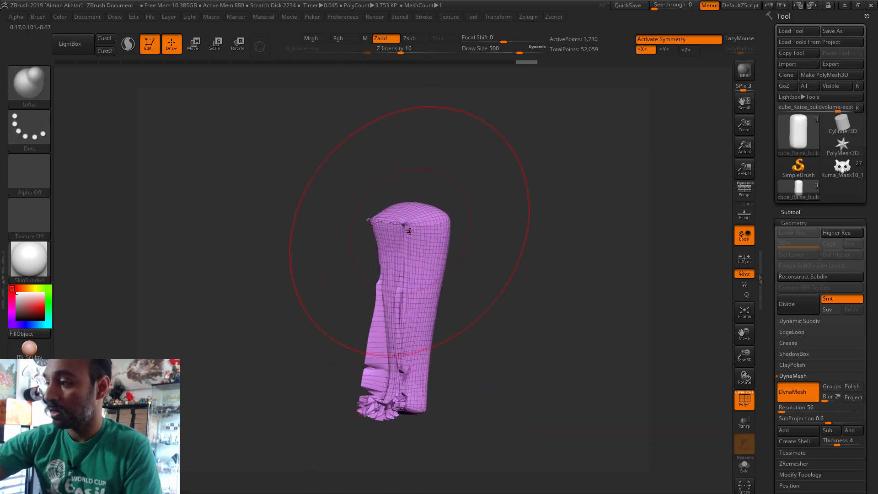
{"action": "key", "text": "ctrl+z"}
{"action": "key", "text": "ctrl+z"}
{"action": "key", "text": "ctrl+z"}
- Smooth the column's shaft into a narrow bone shape with flared ends, then remesh it
{"action": "key", "text": "shift"}
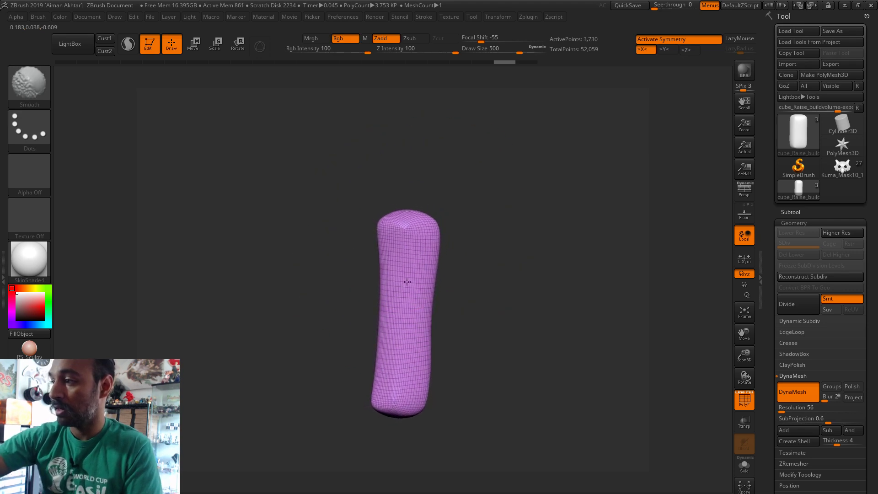
{"action": "left_click_drag", "start_coordinate": [407, 265], "coordinate": [411, 379], "text": "alt"}
{"action": "left_click_drag", "start_coordinate": [458, 325], "coordinate": [478, 300]}
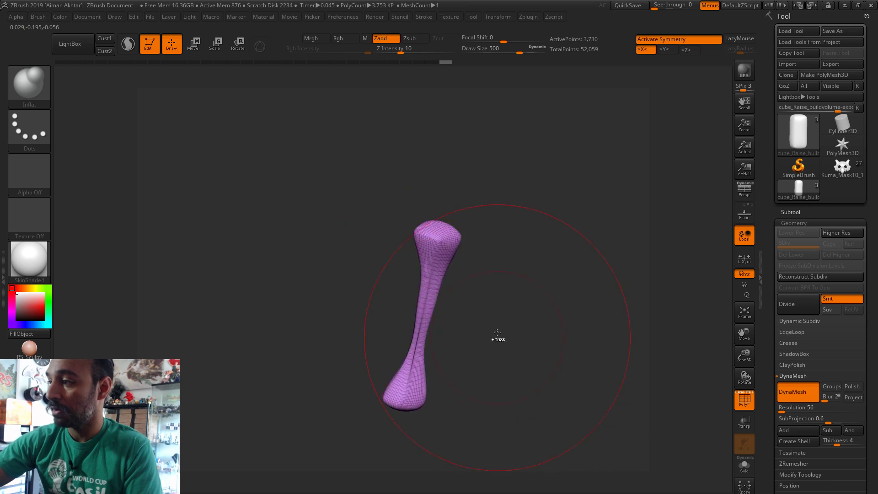
{"action": "mouse_move", "coordinate": [497, 333]}
{"action": "left_mouse_down", "text": "ctrl"}
{"action": "mouse_move", "coordinate": [441, 320]}
{"action": "mouse_move", "coordinate": [431, 341]}
{"action": "left_mouse_up", "text": "ctrl"}
- Rework the bone with the Inflat brush at draw size 386 and remesh it
{"action": "key", "text": "s"}
{"action": "left_click", "coordinate": [442, 333]}
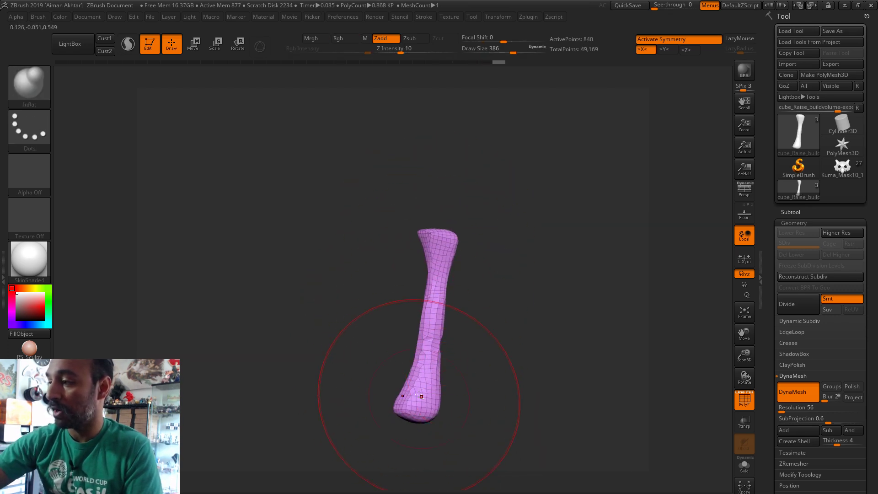
{"action": "mouse_move", "coordinate": [490, 361]}
{"action": "left_mouse_down"}
{"action": "mouse_move", "coordinate": [460, 355]}
{"action": "mouse_move", "coordinate": [444, 301]}
{"action": "left_mouse_up"}
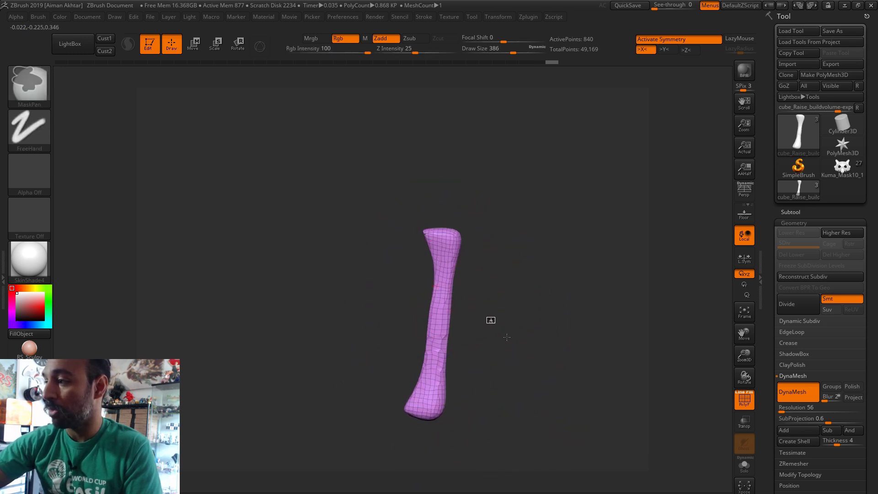
{"action": "mouse_move", "coordinate": [490, 319]}
{"action": "left_mouse_down", "text": "ctrl"}
{"action": "mouse_move", "coordinate": [508, 335]}
{"action": "mouse_move", "coordinate": [544, 314]}
{"action": "left_mouse_up", "text": "ctrl"}
- Switch to the Move brush and pull the bone's upper end wider on both sides at draw size 140
{"action": "key", "text": "b"}
{"action": "key", "text": "m"}
{"action": "key", "text": "v"}
{"action": "key", "text": "s"}
{"action": "left_click", "coordinate": [442, 210]}
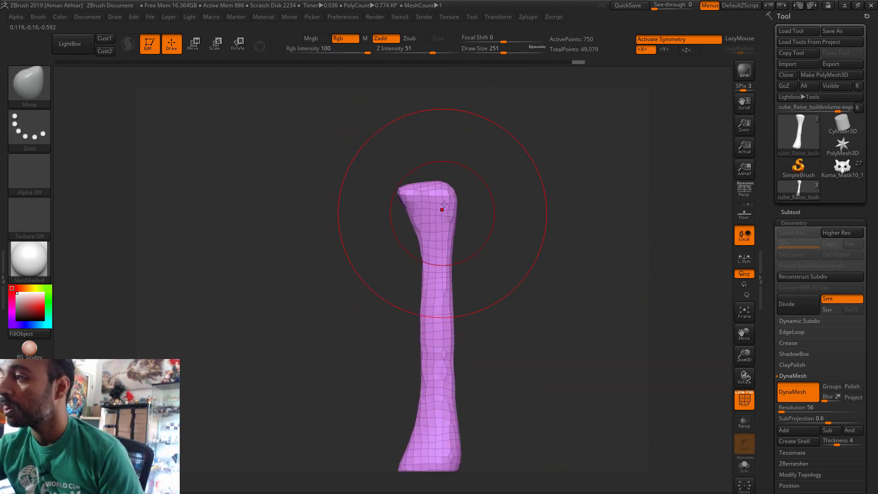
{"action": "left_click_drag", "start_coordinate": [444, 205], "coordinate": [468, 187]}
{"action": "key", "text": "ctrl+z"}
{"action": "key", "text": "s"}
{"action": "left_click", "coordinate": [442, 196]}
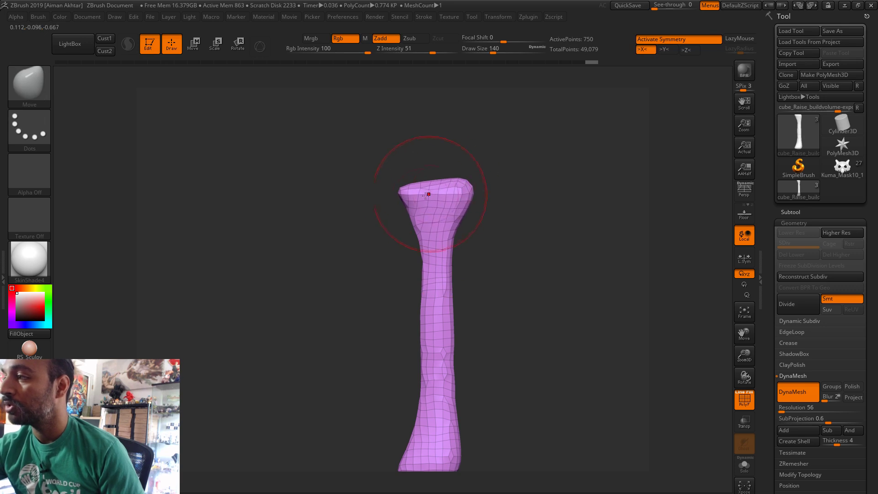
{"action": "left_click_drag", "start_coordinate": [415, 194], "coordinate": [402, 190]}
- Remesh the bone and pull the sides of its upper and lower ends outward with the Move brush
{"action": "left_click_drag", "start_coordinate": [497, 234], "coordinate": [469, 164], "text": "alt"}
{"action": "left_click_drag", "start_coordinate": [428, 390], "coordinate": [427, 362]}
{"action": "mouse_move", "coordinate": [489, 289]}
{"action": "left_mouse_down", "text": "ctrl"}
{"action": "mouse_move", "coordinate": [523, 285]}
{"action": "mouse_move", "coordinate": [519, 261]}
{"action": "mouse_move", "coordinate": [493, 276]}
{"action": "mouse_move", "coordinate": [450, 194]}
{"action": "mouse_move", "coordinate": [461, 239]}
{"action": "left_mouse_up", "text": "ctrl"}
{"action": "left_click_drag", "start_coordinate": [414, 207], "coordinate": [421, 204]}
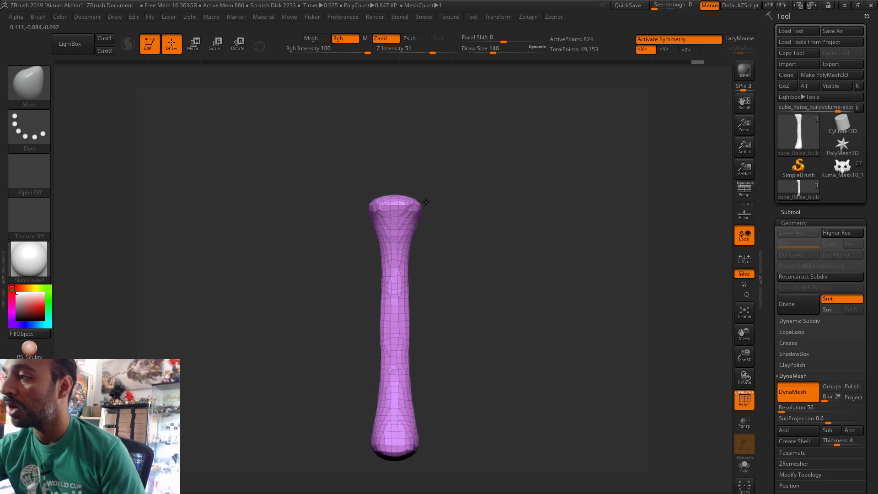
{"action": "left_click_drag", "start_coordinate": [415, 436], "coordinate": [424, 437]}
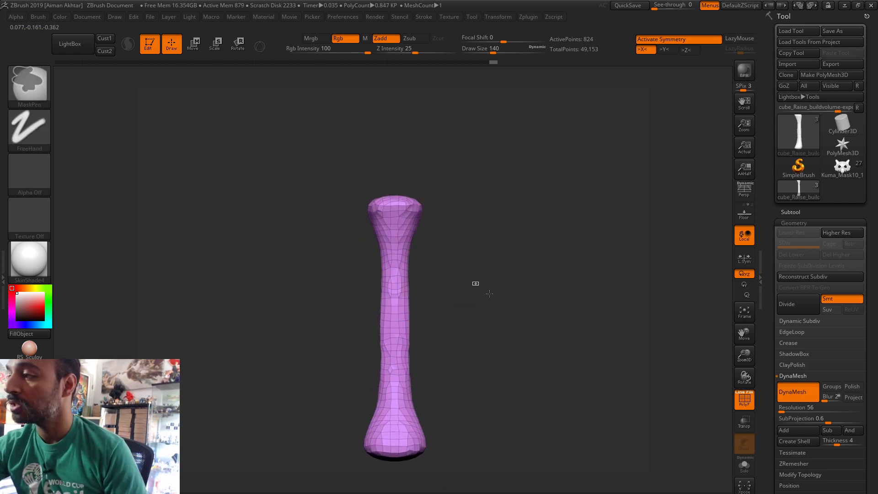
- Remesh the bone with its widened ends at DynaMesh resolution 56
{"action": "left_click_drag", "start_coordinate": [476, 282], "coordinate": [490, 296], "text": "ctrl"}
{"action": "key", "text": "ctrl+shift+z"}
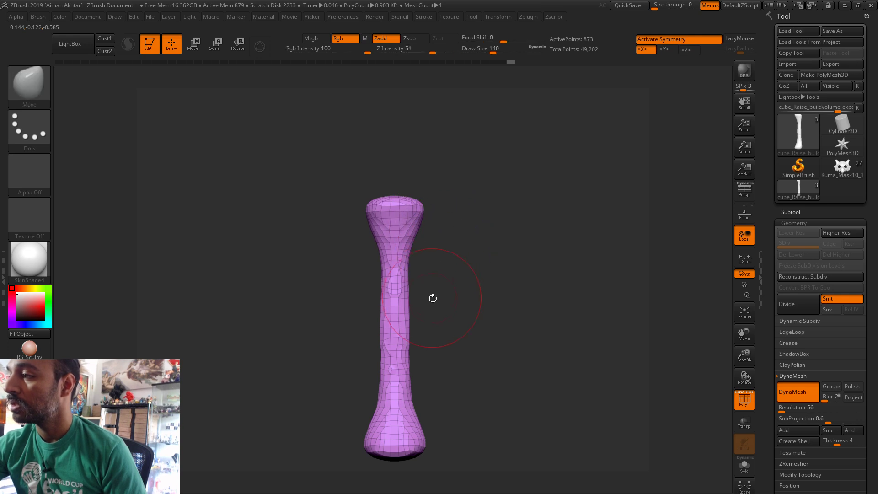
{"action": "left_click_drag", "start_coordinate": [431, 297], "coordinate": [453, 308]}
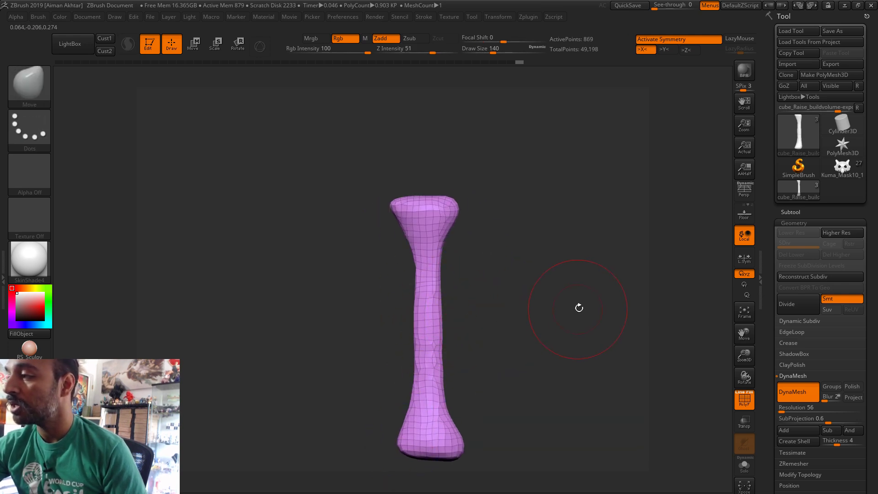
{"action": "key", "text": "ctrl+shift+z"}
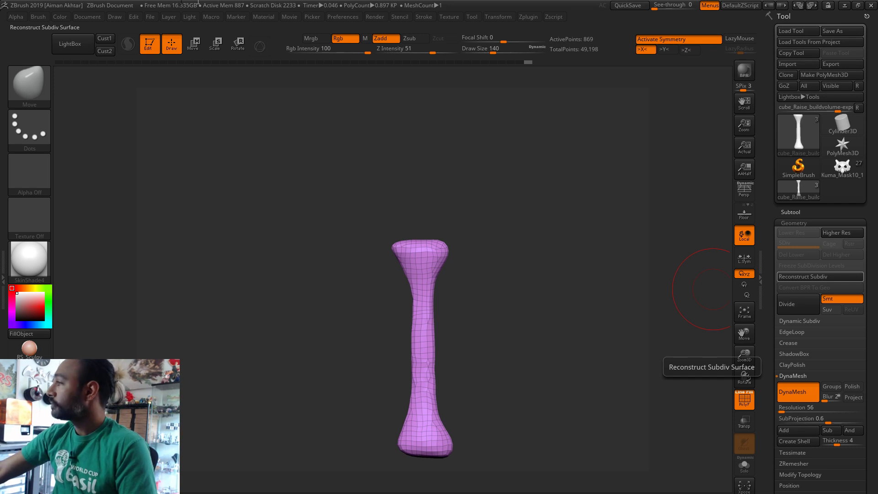
- Switch to Chrome, search images for "femur", open the labelled femur diagram and move it aside as a reference
{"action": "key", "text": "alt+Tab"}
{"action": "type", "text": "femur"}
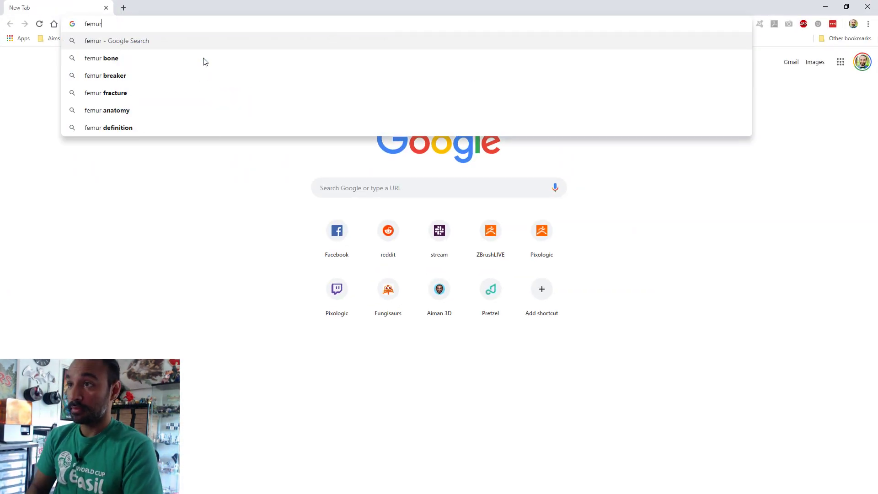
{"action": "key", "text": "Return"}
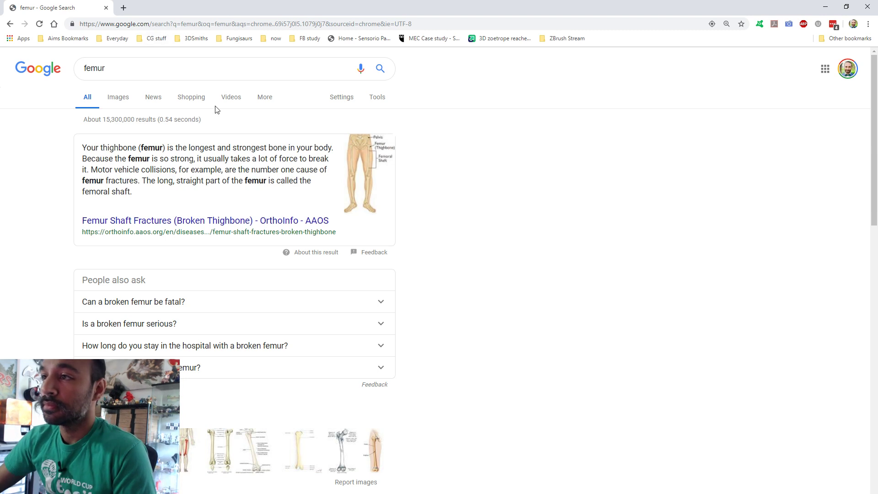
{"action": "left_click", "coordinate": [117, 98]}
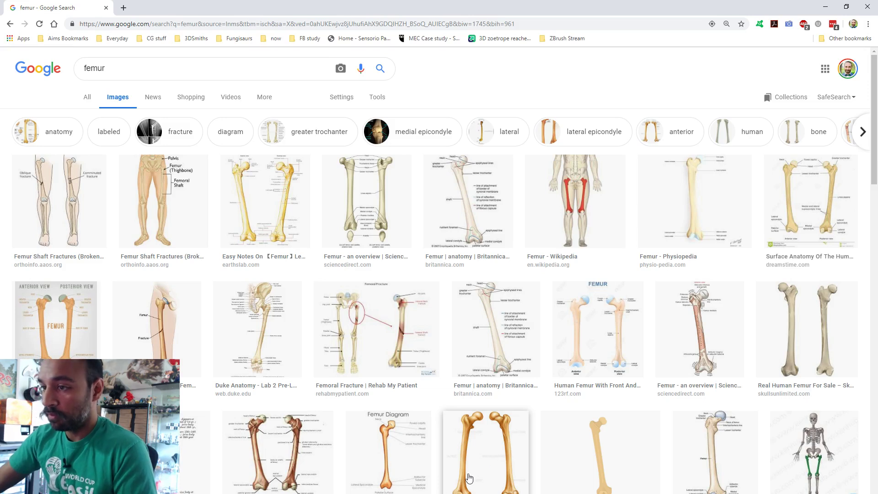
{"action": "left_click", "coordinate": [64, 452]}
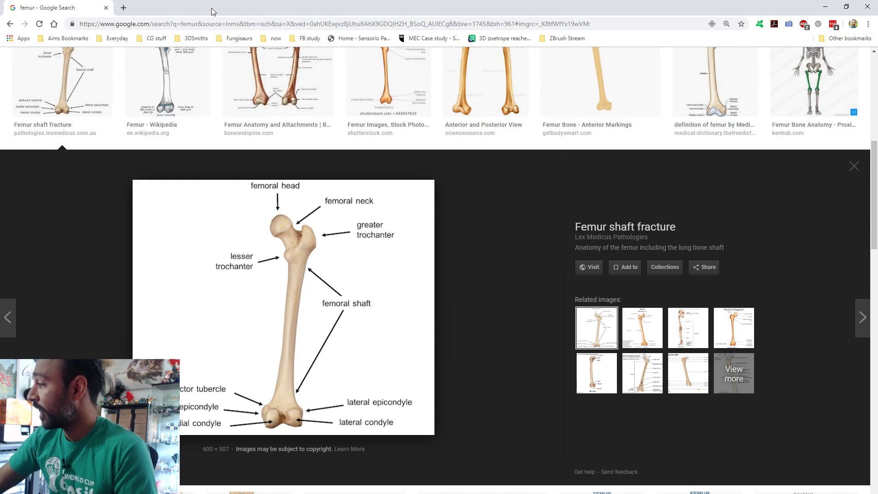
{"action": "left_click_drag", "start_coordinate": [213, 12], "coordinate": [877, 73]}
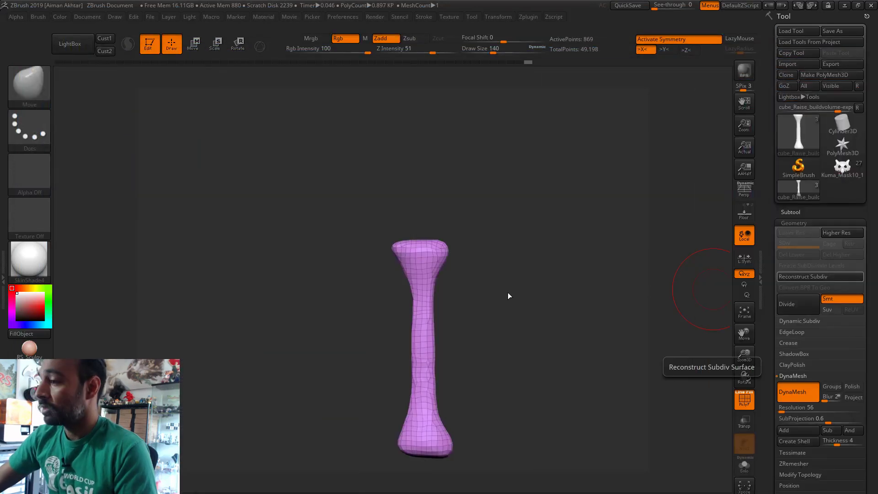
- Set the Move brush draw size to 62 and remesh the bone at DynaMesh resolution 104
{"action": "left_click_drag", "start_coordinate": [508, 294], "coordinate": [474, 318]}
{"action": "mouse_move", "coordinate": [447, 382]}
{"action": "left_mouse_down", "text": "alt"}
{"action": "mouse_move", "coordinate": [439, 335]}
{"action": "mouse_move", "coordinate": [379, 346]}
{"action": "left_mouse_up", "text": "alt"}
{"action": "key", "text": "s"}
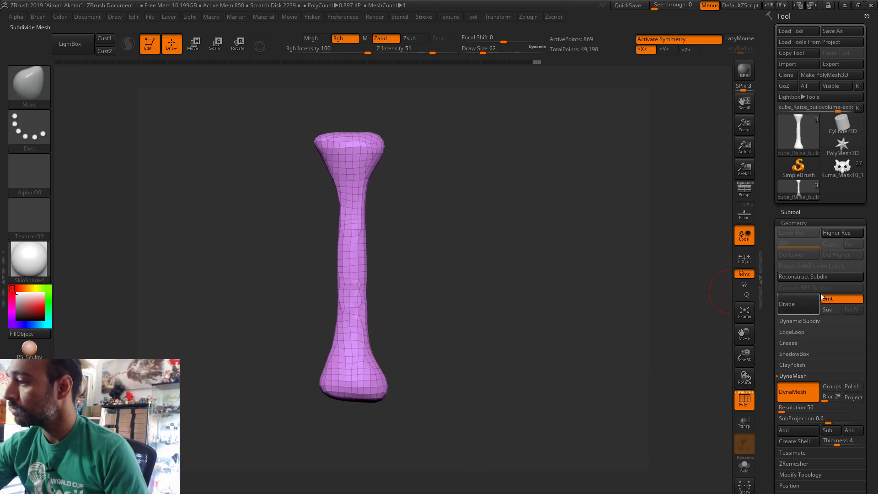
{"action": "left_click", "coordinate": [792, 408]}
{"action": "type", "text": "100"}
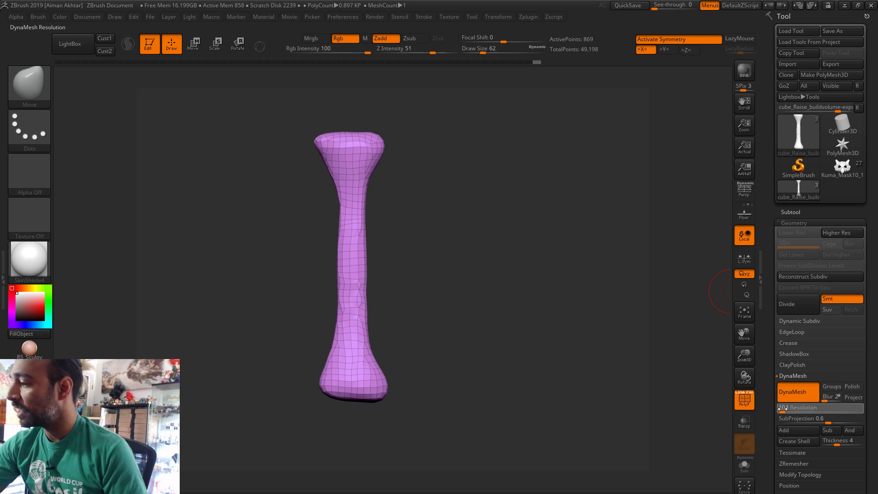
{"action": "key", "text": "Return"}
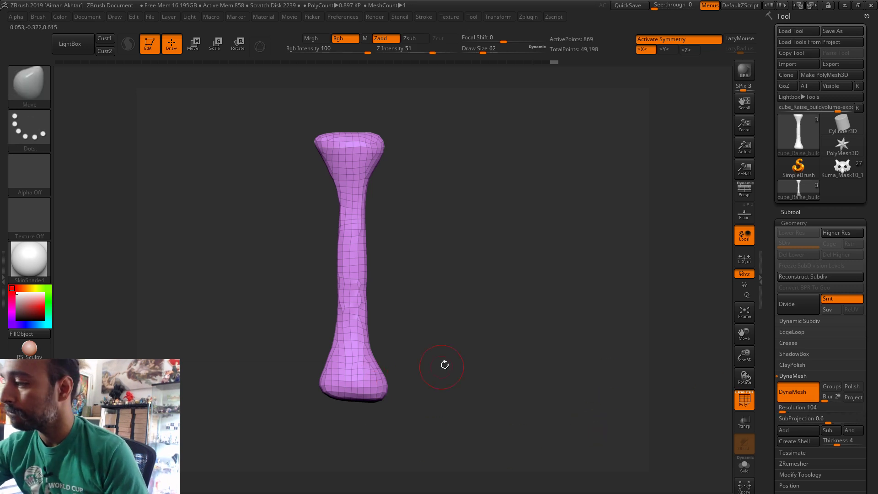
{"action": "left_click_drag", "start_coordinate": [385, 351], "coordinate": [390, 386], "text": "ctrl"}
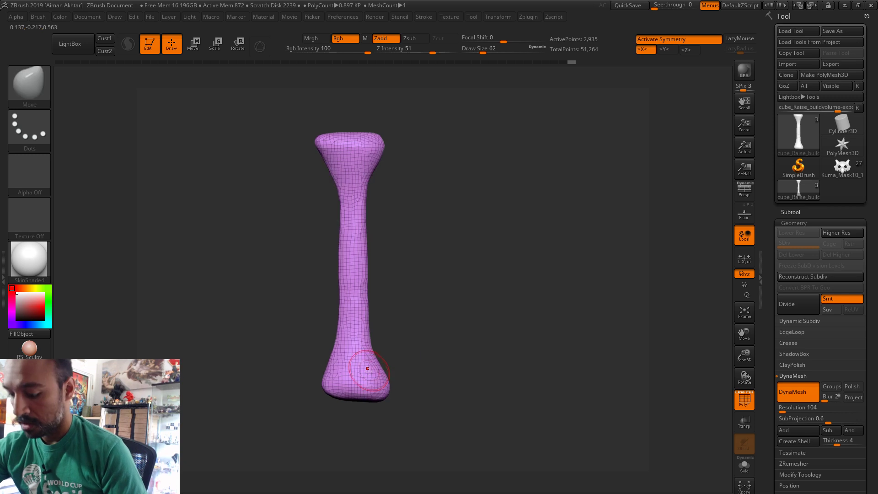
{"action": "key", "text": "b"}
{"action": "key", "text": "i"}
{"action": "key", "text": "n"}
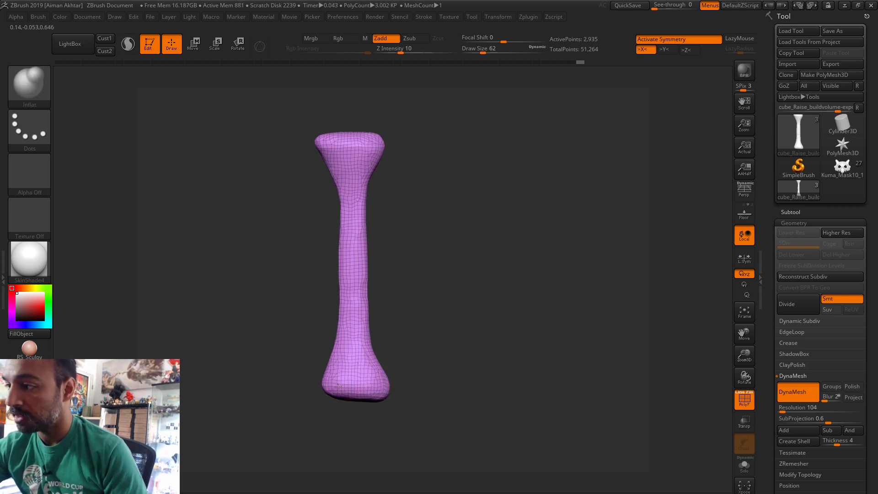
{"action": "mouse_move", "coordinate": [403, 361]}
{"action": "left_mouse_down"}
{"action": "mouse_move", "coordinate": [474, 357]}
{"action": "mouse_move", "coordinate": [426, 370]}
{"action": "mouse_move", "coordinate": [421, 358]}
{"action": "left_mouse_up"}
{"action": "left_click", "coordinate": [376, 380]}
{"action": "key", "text": "ctrl+z"}
{"action": "key", "text": "ctrl+z"}
{"action": "key", "text": "x"}
{"action": "key", "text": "x"}
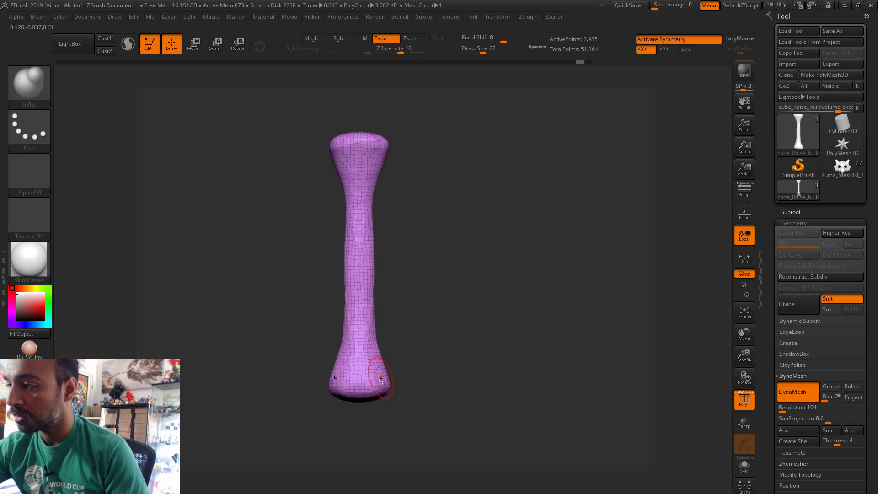
- Pull two rounded condyles out of the back of the bone's lower end with the Move brush at draw size 74
{"action": "mouse_move", "coordinate": [403, 365]}
{"action": "left_mouse_down"}
{"action": "mouse_move", "coordinate": [423, 413]}
{"action": "mouse_move", "coordinate": [437, 410]}
{"action": "left_mouse_up"}
{"action": "key", "text": "b"}
{"action": "key", "text": "m"}
{"action": "key", "text": "v"}
{"action": "key", "text": "s"}
{"action": "mouse_move", "coordinate": [373, 386]}
{"action": "left_mouse_down"}
{"action": "mouse_move", "coordinate": [386, 386]}
{"action": "mouse_move", "coordinate": [375, 405]}
{"action": "mouse_move", "coordinate": [372, 397]}
{"action": "left_mouse_up"}
{"action": "key", "text": "s"}
{"action": "key", "text": "s"}
{"action": "left_click", "coordinate": [371, 397]}
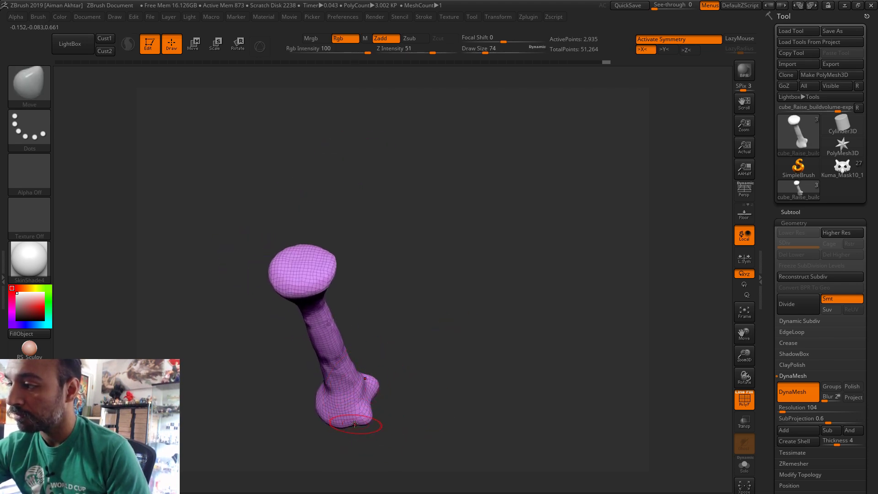
{"action": "left_click_drag", "start_coordinate": [357, 430], "coordinate": [408, 364], "text": "shift"}
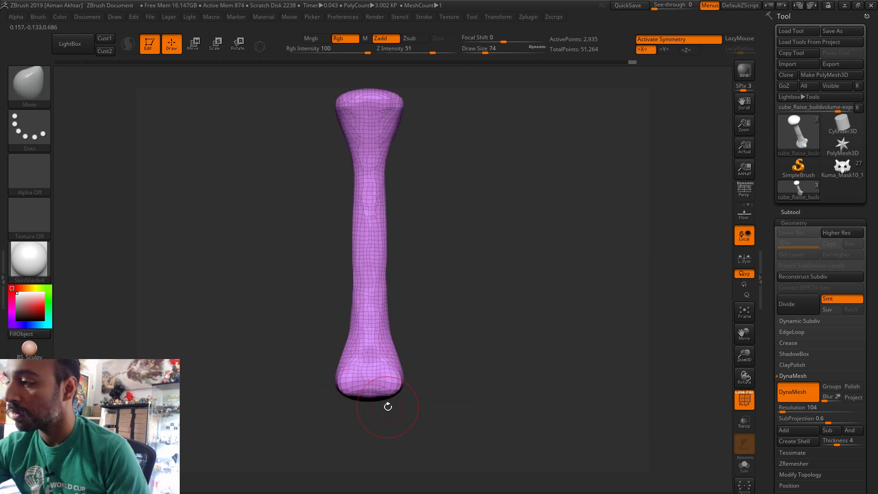
- Cut a notch into the middle of the bone's lower end with the ClipCurve brush and turn off symmetry
{"action": "left_click", "coordinate": [29, 87], "text": "ctrl+shift"}
{"action": "left_click", "coordinate": [85, 95], "text": "ctrl+shift"}
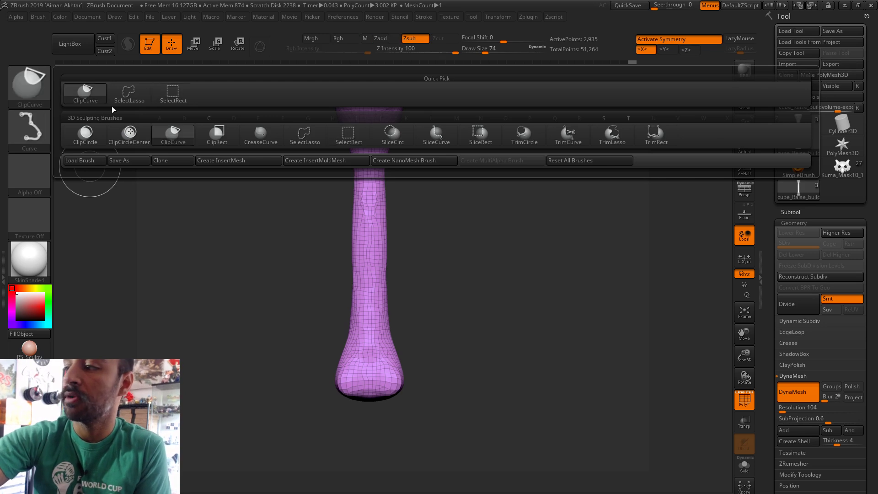
{"action": "mouse_move", "coordinate": [403, 415]}
{"action": "left_mouse_down", "text": "ctrl+shift"}
{"action": "mouse_move", "coordinate": [372, 397]}
{"action": "mouse_move", "coordinate": [371, 388]}
{"action": "mouse_move", "coordinate": [417, 357]}
{"action": "left_mouse_up", "text": "ctrl+shift"}
{"action": "left_click_drag", "start_coordinate": [446, 276], "coordinate": [448, 330], "text": "alt"}
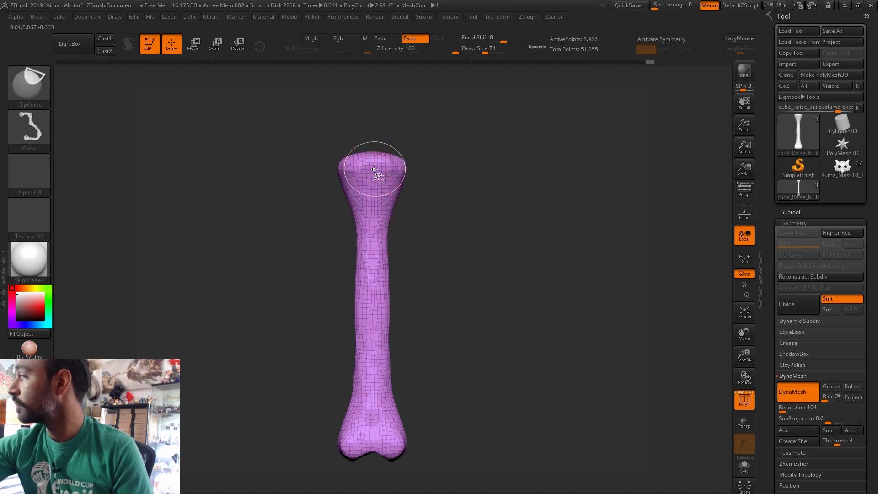
- Clip one side of the bone's upper end diagonally, remesh the bone and smooth the cut
{"action": "left_click_drag", "start_coordinate": [412, 158], "coordinate": [320, 232], "text": "ctrl+shift"}
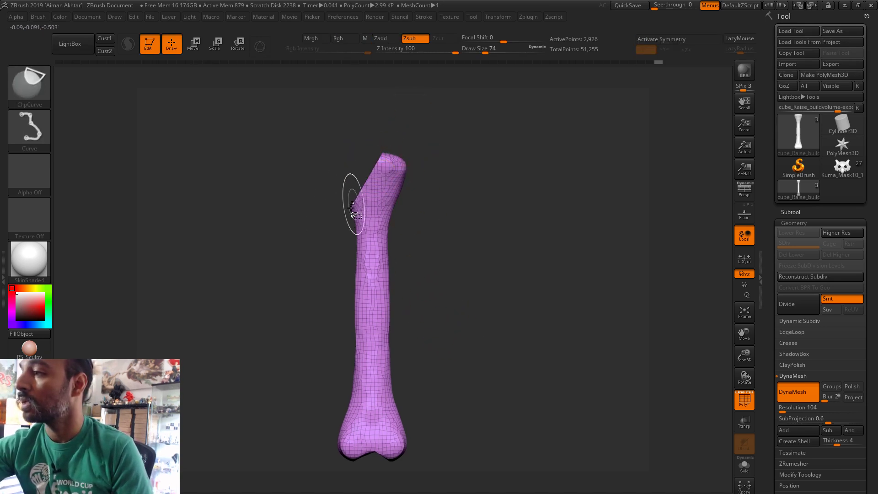
{"action": "left_click_drag", "start_coordinate": [435, 184], "coordinate": [461, 201], "text": "ctrl"}
{"action": "mouse_move", "coordinate": [385, 158]}
{"action": "left_mouse_down", "text": "shift"}
{"action": "mouse_move", "coordinate": [374, 170]}
{"action": "mouse_move", "coordinate": [401, 178]}
{"action": "left_mouse_up", "text": "shift"}
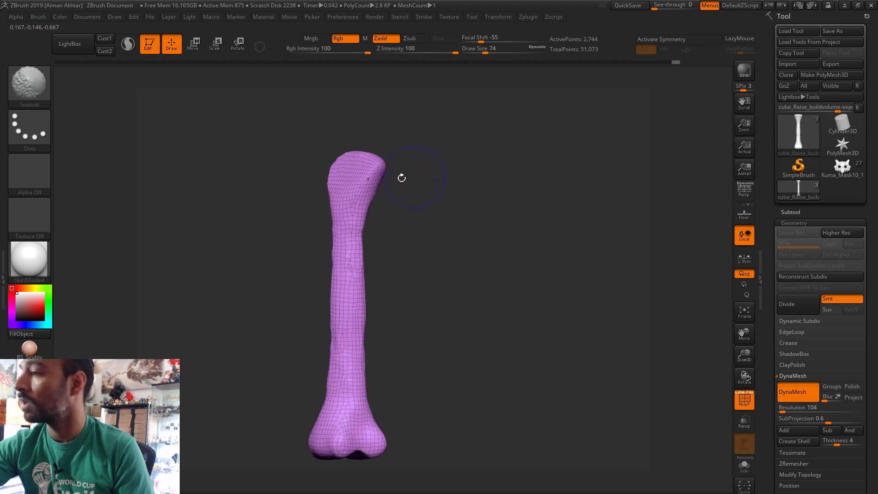
- Refine the slanted upper end with ClipCurve, remesh the bone and pull its tip outward with the Move brush at draw size 56
{"action": "mouse_move", "coordinate": [342, 171]}
{"action": "left_mouse_down"}
{"action": "mouse_move", "coordinate": [412, 156]}
{"action": "mouse_move", "coordinate": [357, 162]}
{"action": "mouse_move", "coordinate": [435, 131]}
{"action": "left_mouse_up"}
{"action": "key", "text": "s"}
{"action": "mouse_move", "coordinate": [370, 155]}
{"action": "left_mouse_down"}
{"action": "mouse_move", "coordinate": [383, 155]}
{"action": "mouse_move", "coordinate": [364, 161]}
{"action": "mouse_move", "coordinate": [381, 189]}
{"action": "left_mouse_up"}
{"action": "key", "text": "ctrl+z"}
{"action": "key", "text": "s"}
{"action": "key", "text": "s"}
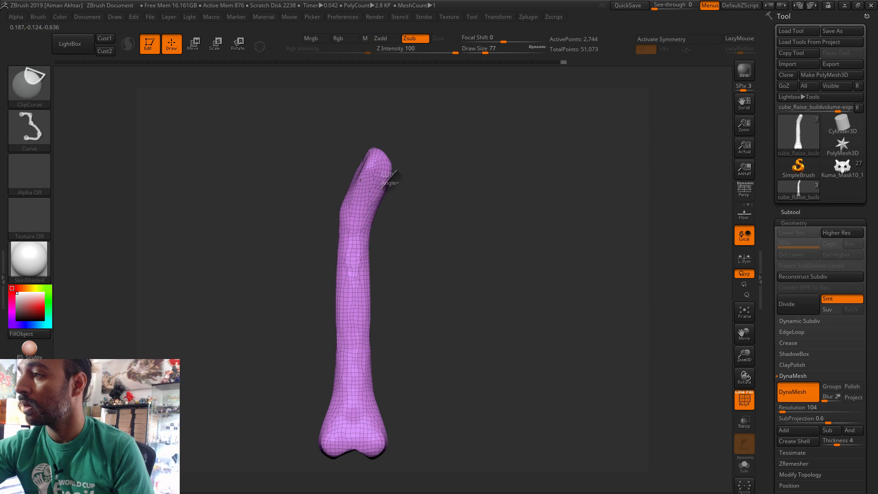
{"action": "left_click_drag", "start_coordinate": [369, 241], "coordinate": [371, 242], "text": "ctrl+shift"}
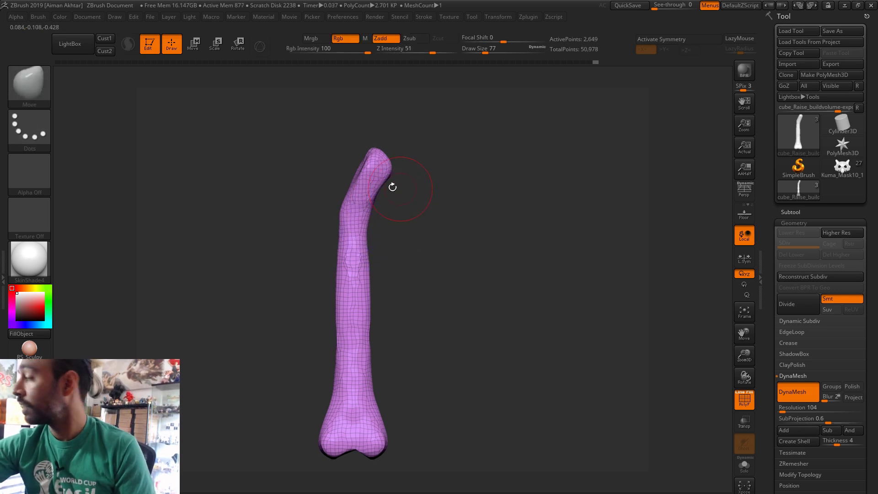
{"action": "key", "text": "s"}
{"action": "mouse_move", "coordinate": [352, 170]}
{"action": "left_mouse_down"}
{"action": "mouse_move", "coordinate": [437, 166]}
{"action": "mouse_move", "coordinate": [408, 164]}
{"action": "left_mouse_up"}
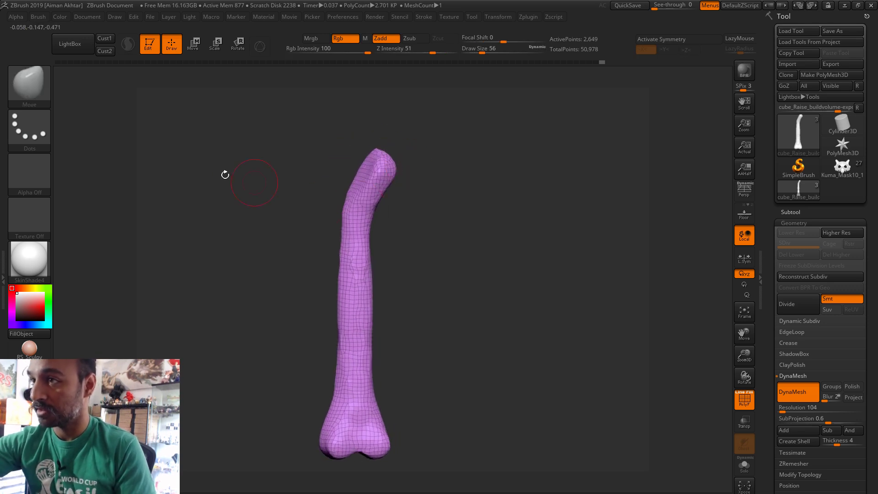
- Select the SnakeHook brush and activate Sculptris Pro mode
{"action": "left_click", "coordinate": [29, 83]}
{"action": "key", "text": "s"}
{"action": "key", "text": "h"}
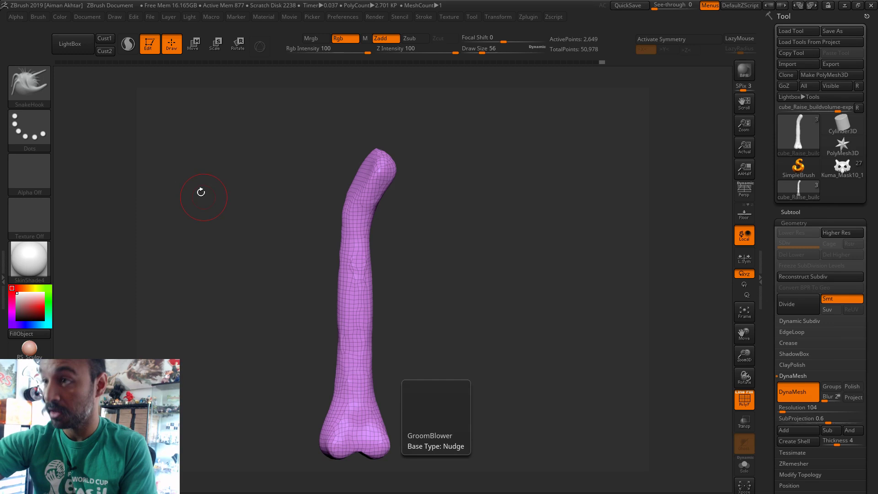
{"action": "left_click", "coordinate": [92, 46]}
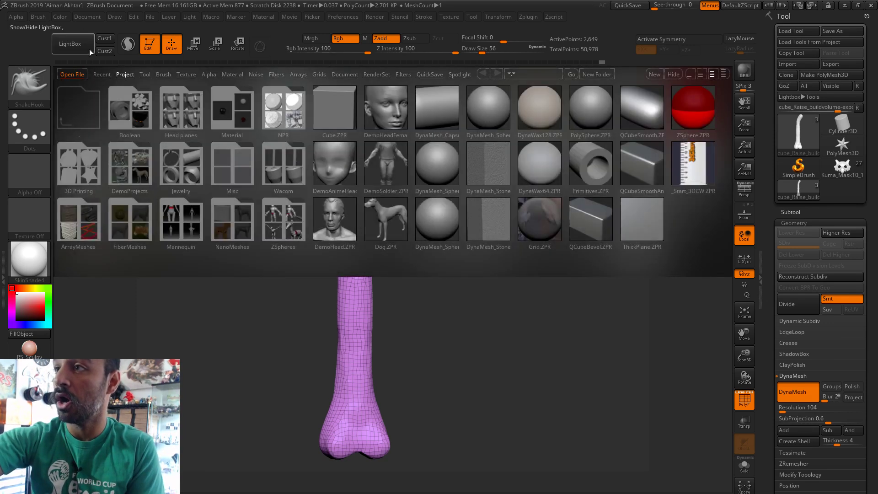
{"action": "left_click", "coordinate": [87, 48]}
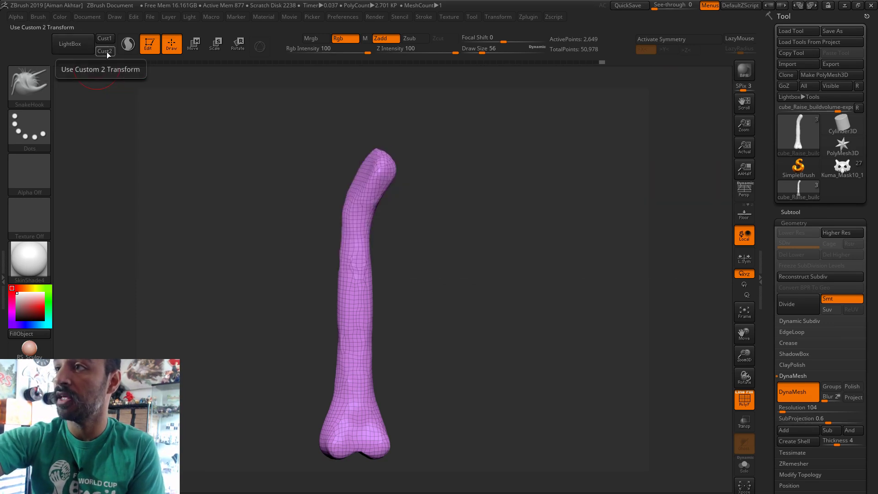
{"action": "left_click", "coordinate": [131, 50]}
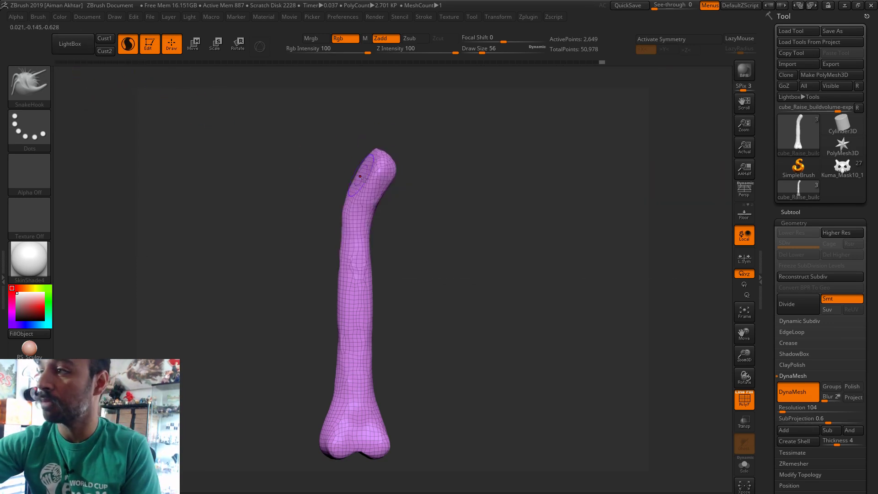
{"action": "left_click_drag", "start_coordinate": [421, 191], "coordinate": [433, 191]}
{"action": "key", "text": "s"}
{"action": "left_click_drag", "start_coordinate": [363, 180], "coordinate": [366, 180]}
{"action": "mouse_move", "coordinate": [365, 176]}
{"action": "left_mouse_down"}
{"action": "mouse_move", "coordinate": [350, 174]}
{"action": "mouse_move", "coordinate": [339, 157]}
{"action": "left_mouse_up"}
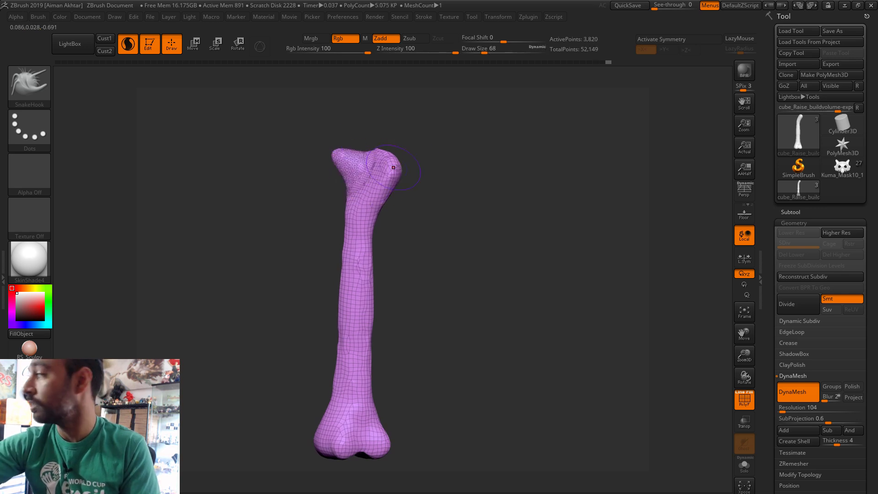
{"action": "left_click_drag", "start_coordinate": [394, 168], "coordinate": [415, 170]}
{"action": "key", "text": "ctrl+z"}
{"action": "left_click_drag", "start_coordinate": [353, 165], "coordinate": [369, 177]}
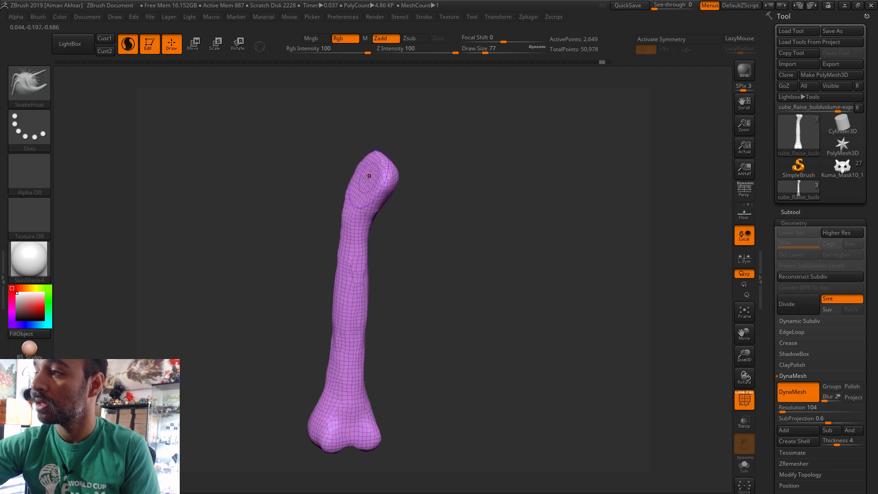
- Pull a femoral neck out of the clipped side of the upper end with SnakeHook at draw size 56
{"action": "key", "text": "s"}
{"action": "left_click", "coordinate": [359, 180]}
{"action": "left_click_drag", "start_coordinate": [394, 141], "coordinate": [403, 132], "text": "shift"}
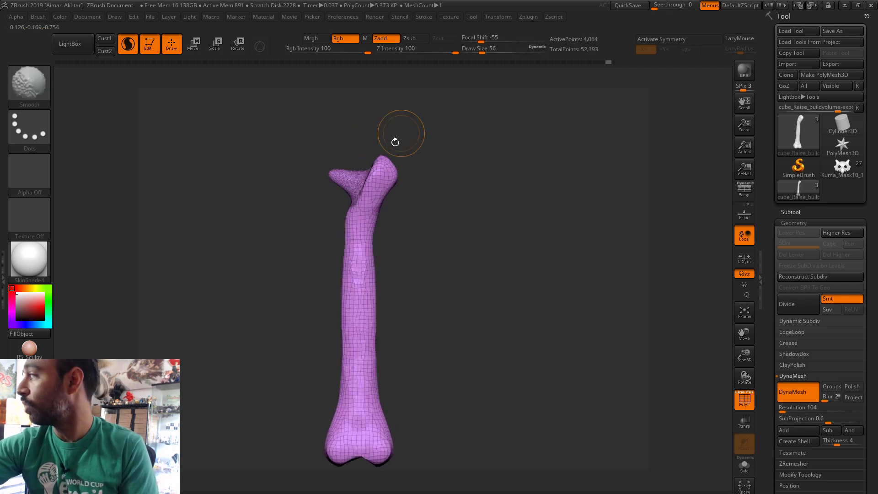
- Swell the tip of the neck into a ball-shaped femoral head with the Inflat brush and remesh the bone
{"action": "key", "text": "b"}
{"action": "key", "text": "i"}
{"action": "key", "text": "n"}
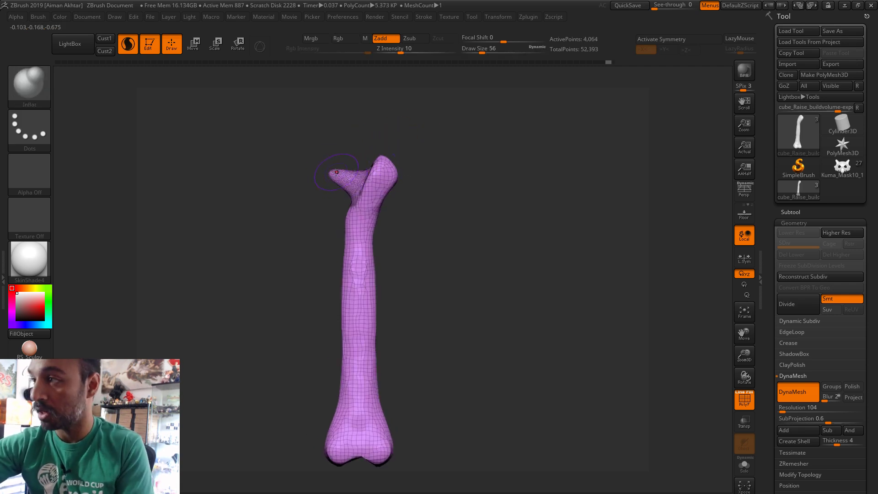
{"action": "left_click_drag", "start_coordinate": [406, 243], "coordinate": [408, 244], "text": "ctrl"}
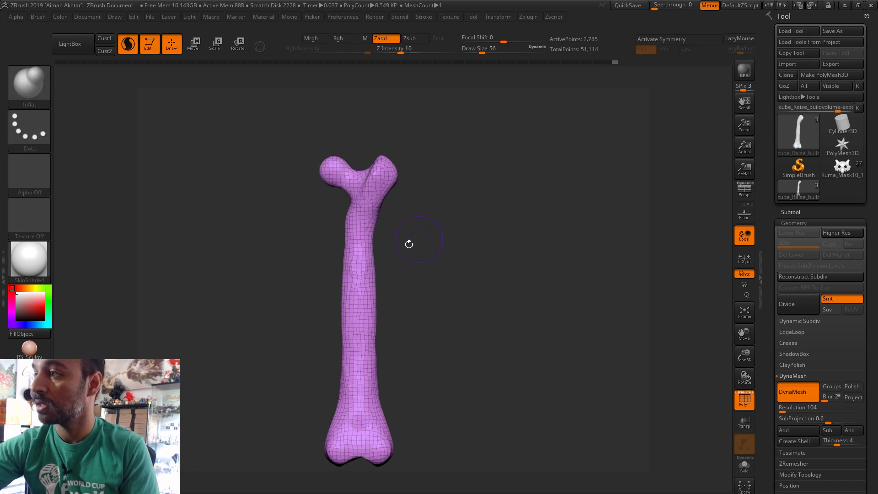
- Round out and enlarge the femoral head with the Move brush, adjusting the draw size between strokes
{"action": "mouse_move", "coordinate": [418, 204]}
{"action": "left_mouse_down"}
{"action": "mouse_move", "coordinate": [533, 239]}
{"action": "mouse_move", "coordinate": [552, 230]}
{"action": "mouse_move", "coordinate": [478, 228]}
{"action": "mouse_move", "coordinate": [437, 176]}
{"action": "mouse_move", "coordinate": [415, 172]}
{"action": "left_mouse_up"}
{"action": "key", "text": "b"}
{"action": "key", "text": "m"}
{"action": "key", "text": "v"}
{"action": "key", "text": "s"}
{"action": "mouse_move", "coordinate": [321, 150]}
{"action": "left_mouse_down"}
{"action": "mouse_move", "coordinate": [333, 151]}
{"action": "mouse_move", "coordinate": [330, 160]}
{"action": "left_mouse_up"}
{"action": "key", "text": "s"}
{"action": "left_click_drag", "start_coordinate": [330, 166], "coordinate": [338, 159]}
{"action": "key", "text": "s"}
- Slim the bone's shaft between the two ends with the Inflat brush at draw size 83
{"action": "mouse_move", "coordinate": [341, 159]}
{"action": "left_mouse_down"}
{"action": "mouse_move", "coordinate": [342, 178]}
{"action": "mouse_move", "coordinate": [363, 194]}
{"action": "mouse_move", "coordinate": [353, 283]}
{"action": "mouse_move", "coordinate": [348, 275]}
{"action": "mouse_move", "coordinate": [360, 274]}
{"action": "mouse_move", "coordinate": [358, 375]}
{"action": "mouse_move", "coordinate": [363, 263]}
{"action": "mouse_move", "coordinate": [357, 399]}
{"action": "mouse_move", "coordinate": [364, 322]}
{"action": "left_mouse_up"}
{"action": "key", "text": "s"}
{"action": "key", "text": "s"}
{"action": "key", "text": "ctrl"}
{"action": "key", "text": "ctrl+z"}
{"action": "key", "text": "b"}
{"action": "key", "text": "i"}
{"action": "key", "text": "n"}
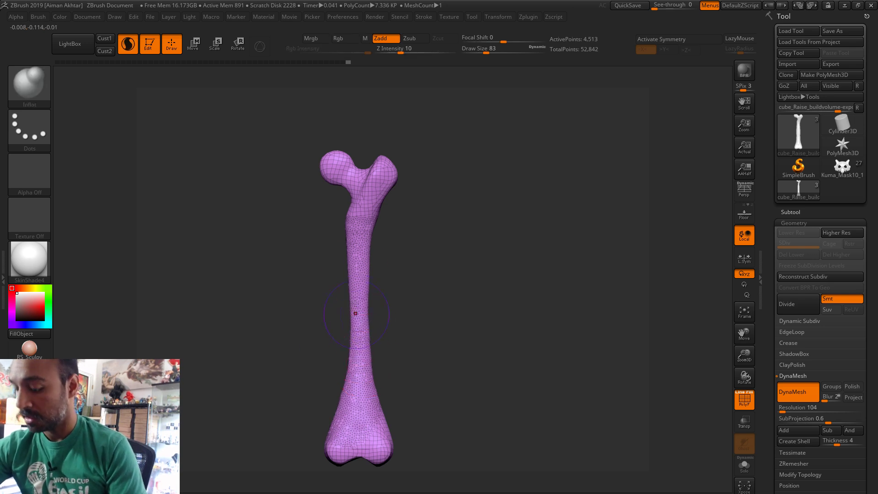
- Turn off Sculptris Pro mode, remesh the bone at resolution 104 and smooth along the shaft
{"action": "left_click", "coordinate": [130, 44]}
{"action": "mouse_move", "coordinate": [353, 341]}
{"action": "left_mouse_down"}
{"action": "mouse_move", "coordinate": [350, 315]}
{"action": "mouse_move", "coordinate": [350, 353]}
{"action": "left_mouse_up"}
{"action": "key", "text": "shift"}
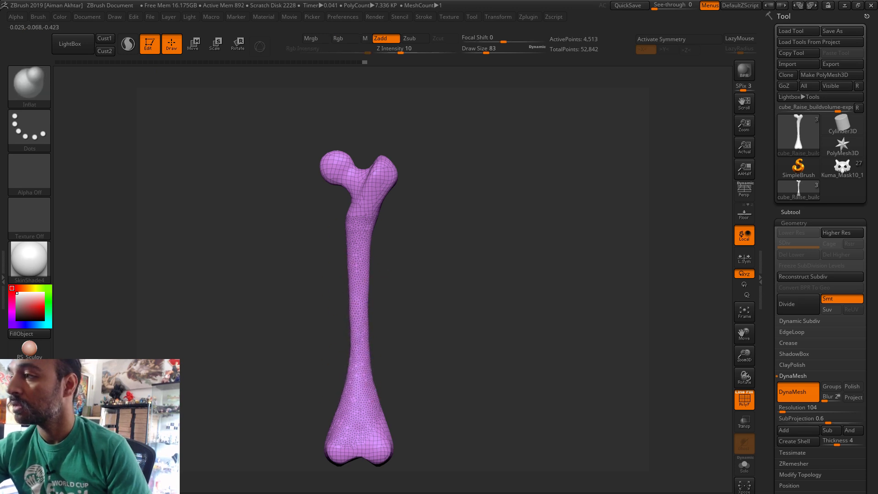
{"action": "left_click_drag", "start_coordinate": [362, 209], "coordinate": [366, 263], "text": "shift"}
{"action": "left_click_drag", "start_coordinate": [414, 238], "coordinate": [430, 267], "text": "ctrl"}
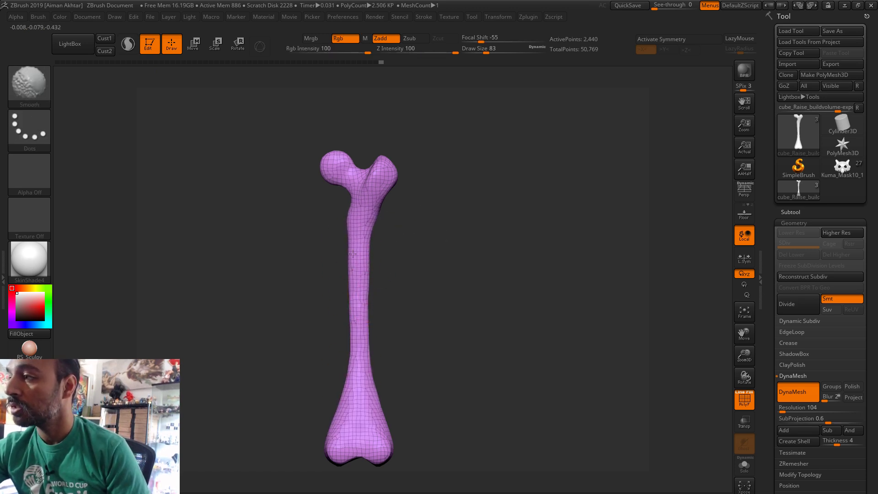
{"action": "left_click_drag", "start_coordinate": [352, 254], "coordinate": [355, 339], "text": "shift"}
{"action": "left_click_drag", "start_coordinate": [356, 225], "coordinate": [355, 382], "text": "shift"}
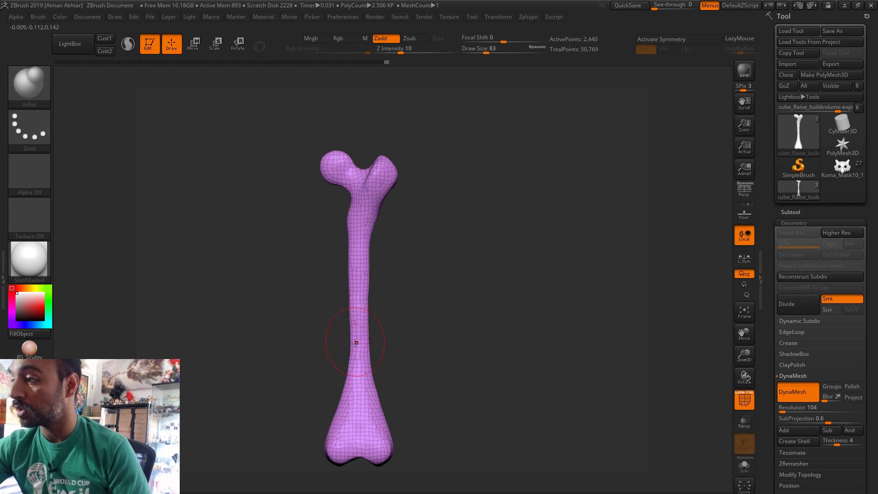
{"action": "left_click_drag", "start_coordinate": [375, 316], "coordinate": [393, 303]}
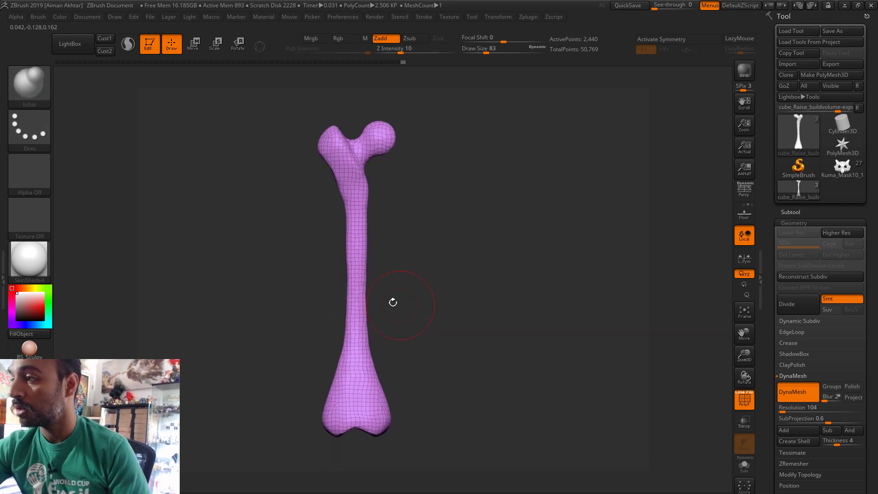
{"action": "left_click_drag", "start_coordinate": [408, 270], "coordinate": [399, 223]}
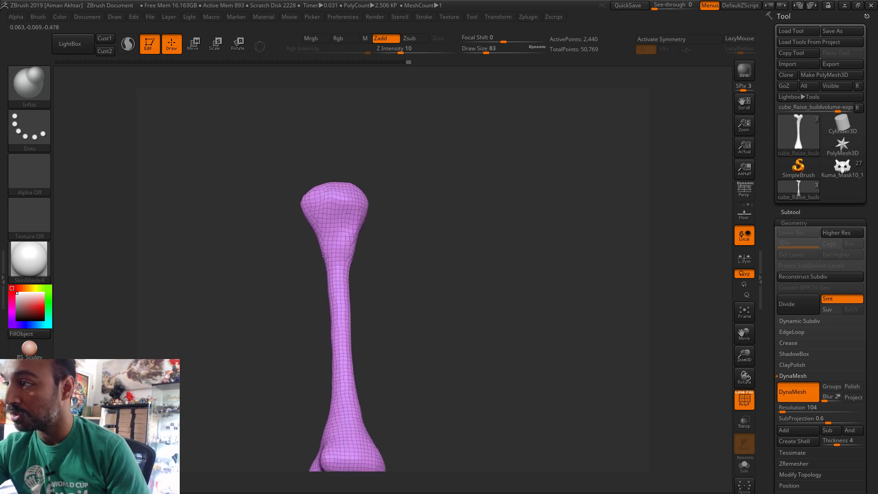
{"action": "right_click_drag", "start_coordinate": [346, 328], "coordinate": [343, 271], "text": "alt"}
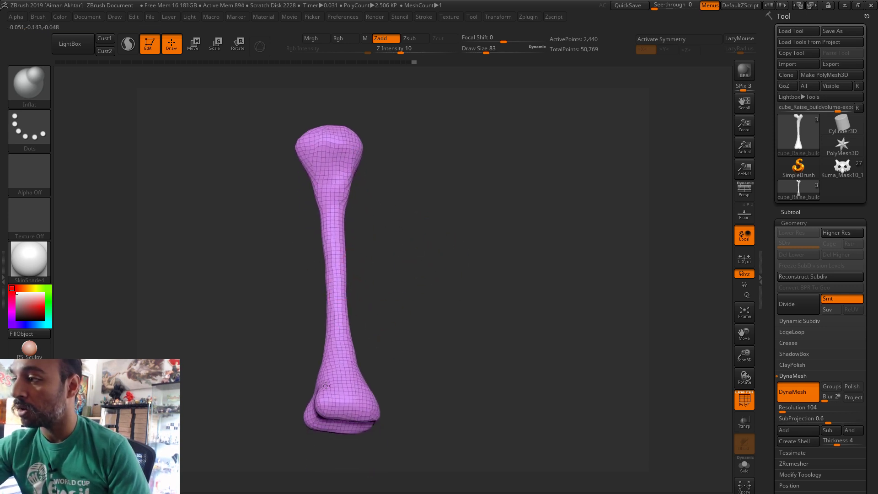
- Smooth along the bone's shaft and the outer side of its upper end
{"action": "left_click_drag", "start_coordinate": [375, 327], "coordinate": [356, 374]}
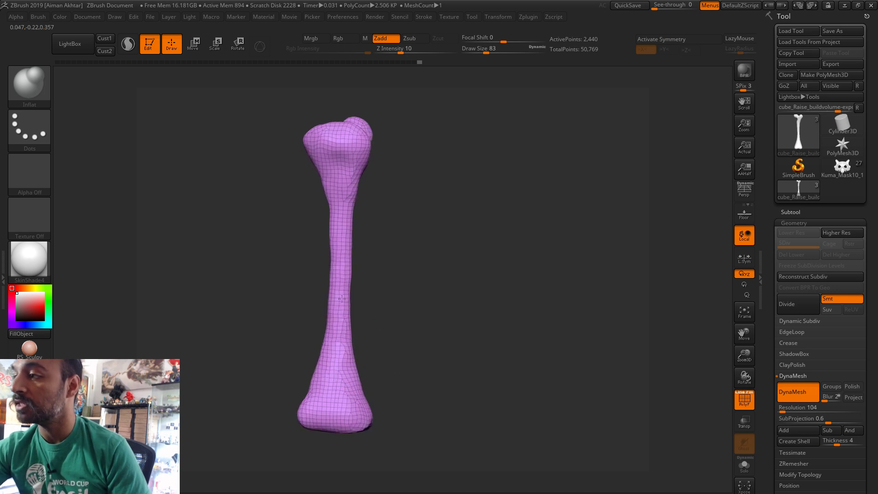
{"action": "right_click_drag", "start_coordinate": [333, 248], "coordinate": [339, 303]}
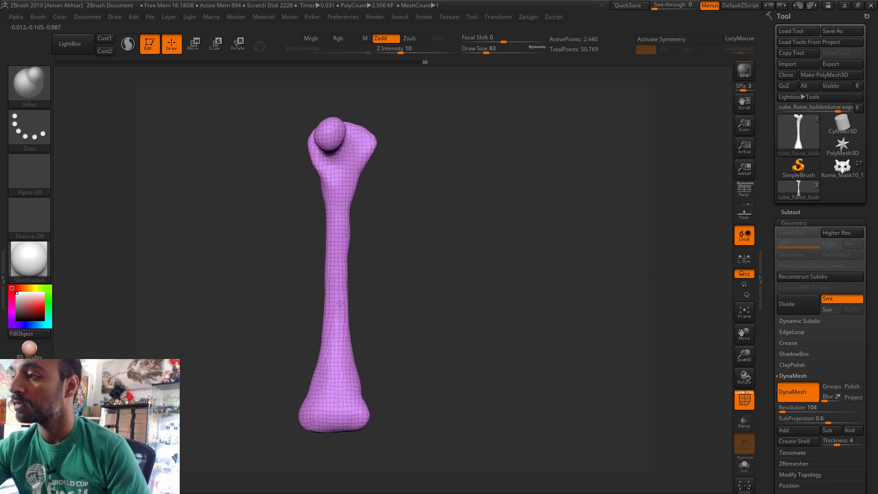
{"action": "key", "text": "shift"}
{"action": "left_click_drag", "start_coordinate": [374, 139], "coordinate": [368, 165], "text": "shift"}
- Push in the outer edge of the upper end opposite the femoral head with the Move brush at draw size 83
{"action": "left_click_drag", "start_coordinate": [425, 150], "coordinate": [429, 160]}
{"action": "mouse_move", "coordinate": [429, 160]}
{"action": "left_mouse_down", "text": "alt"}
{"action": "mouse_move", "coordinate": [427, 196]}
{"action": "mouse_move", "coordinate": [466, 190]}
{"action": "mouse_move", "coordinate": [457, 188]}
{"action": "left_mouse_up", "text": "alt"}
{"action": "key", "text": "b"}
{"action": "key", "text": "m"}
{"action": "key", "text": "v"}
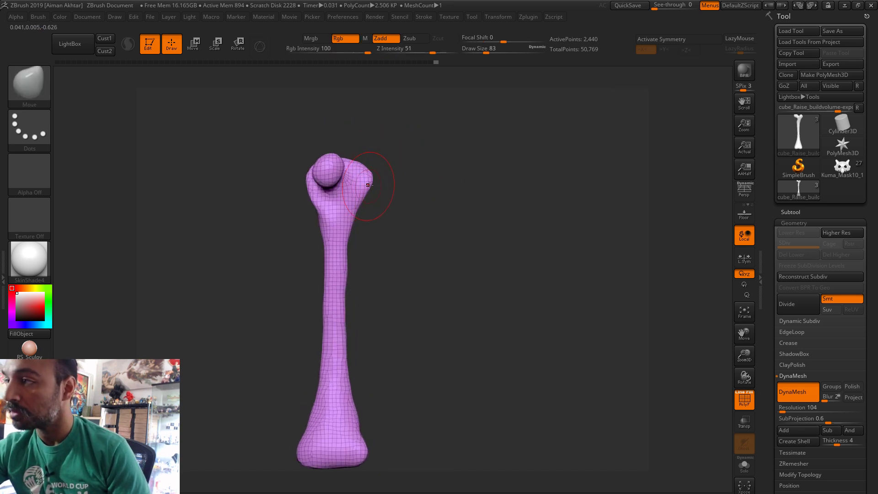
{"action": "left_click_drag", "start_coordinate": [368, 185], "coordinate": [363, 186]}
{"action": "mouse_move", "coordinate": [382, 224]}
{"action": "left_mouse_down"}
{"action": "mouse_move", "coordinate": [400, 238]}
{"action": "mouse_move", "coordinate": [407, 202]}
{"action": "left_mouse_up"}
{"action": "left_click_drag", "start_coordinate": [408, 202], "coordinate": [395, 206]}
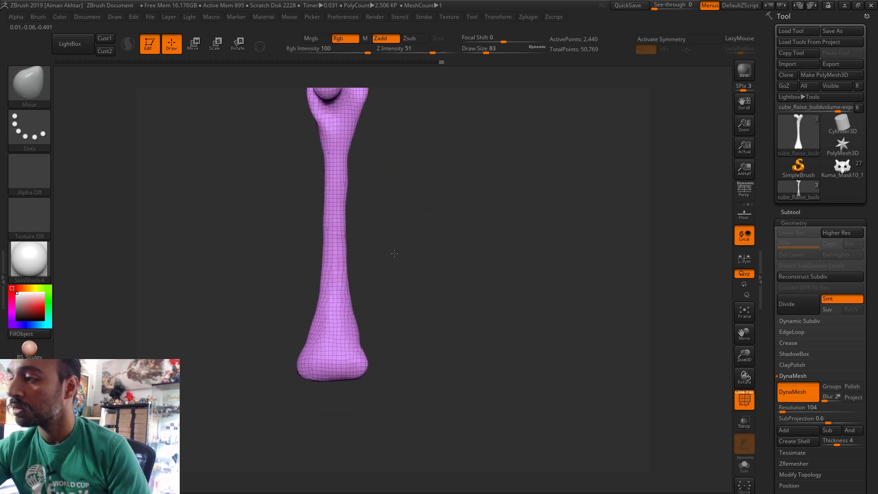
- Push in one side of the lower end with the Move brush at draw size 62 and adjust the lower shaft at 132
{"action": "key", "text": "s"}
{"action": "mouse_move", "coordinate": [322, 366]}
{"action": "left_mouse_down"}
{"action": "mouse_move", "coordinate": [329, 366]}
{"action": "mouse_move", "coordinate": [308, 363]}
{"action": "mouse_move", "coordinate": [336, 378]}
{"action": "left_mouse_up"}
{"action": "key", "text": "bracketleft"}
{"action": "key", "text": "s"}
{"action": "left_click_drag", "start_coordinate": [309, 365], "coordinate": [312, 364]}
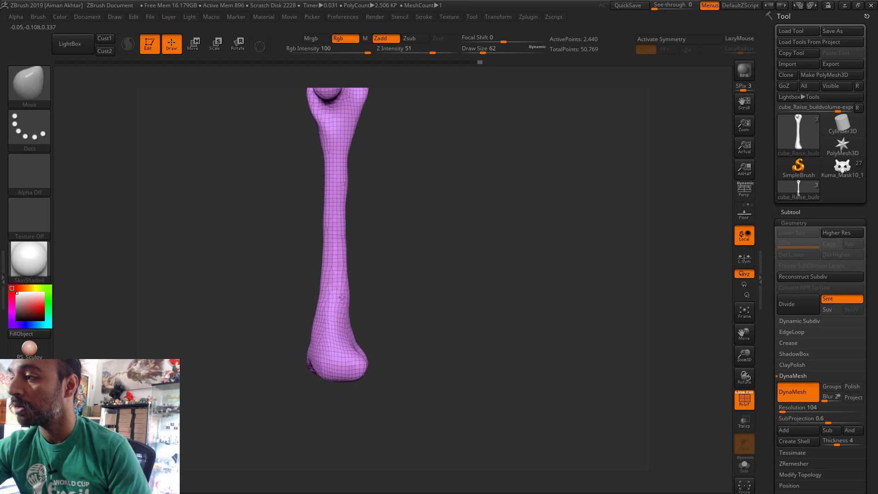
{"action": "key", "text": "s"}
{"action": "mouse_move", "coordinate": [348, 290]}
{"action": "left_mouse_down"}
{"action": "mouse_move", "coordinate": [409, 274]}
{"action": "mouse_move", "coordinate": [361, 277]}
{"action": "left_mouse_up"}
{"action": "mouse_move", "coordinate": [400, 278]}
{"action": "left_mouse_down"}
{"action": "mouse_move", "coordinate": [423, 314]}
{"action": "mouse_move", "coordinate": [414, 249]}
{"action": "left_mouse_up"}
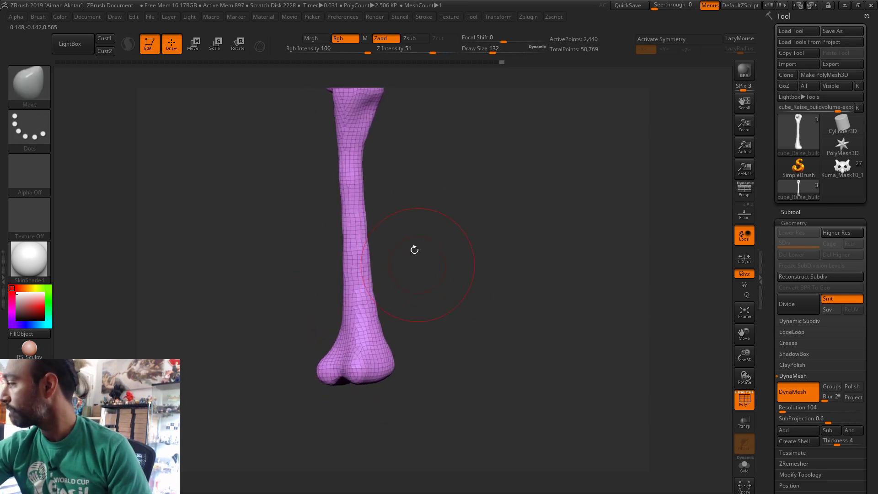
- Carve the groove between the two condyles with the DamStandard brush at draw size 62
{"action": "left_click", "coordinate": [522, 493]}
{"action": "left_click_drag", "start_coordinate": [438, 355], "coordinate": [400, 371]}
{"action": "key", "text": "s"}
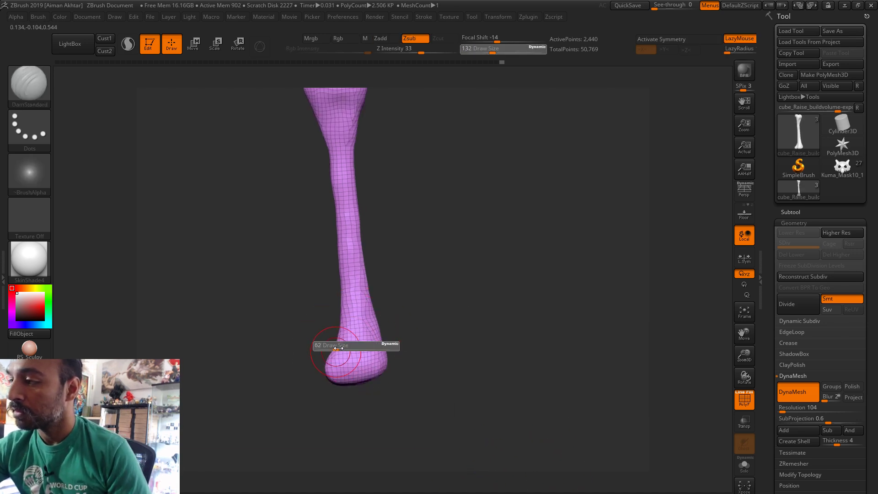
{"action": "left_click_drag", "start_coordinate": [344, 346], "coordinate": [334, 345]}
{"action": "left_click_drag", "start_coordinate": [409, 293], "coordinate": [424, 318]}
{"action": "left_click_drag", "start_coordinate": [320, 347], "coordinate": [286, 343]}
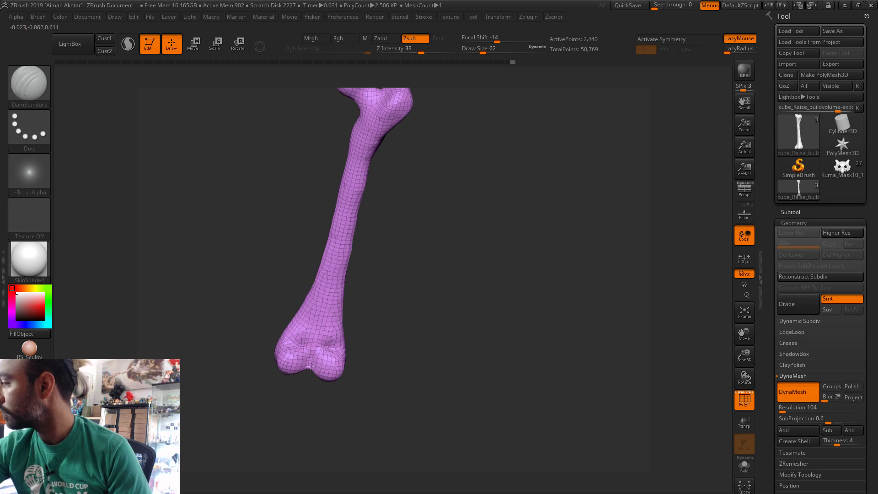
{"action": "right_click_drag", "start_coordinate": [313, 360], "coordinate": [314, 367]}
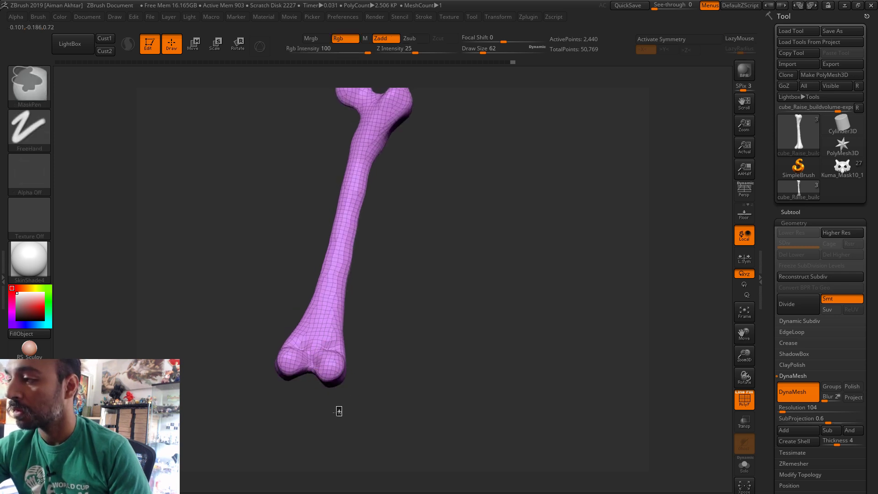
- Remesh the bone and deepen the notch between the condyles with the DamStandard brush at draw size 51
{"action": "left_click_drag", "start_coordinate": [339, 410], "coordinate": [343, 421], "text": "ctrl"}
{"action": "right_click_drag", "start_coordinate": [339, 412], "coordinate": [331, 384]}
{"action": "key", "text": "s"}
{"action": "left_click_drag", "start_coordinate": [313, 366], "coordinate": [311, 371]}
{"action": "left_click_drag", "start_coordinate": [392, 343], "coordinate": [391, 315]}
{"action": "left_click_drag", "start_coordinate": [308, 381], "coordinate": [308, 370]}
{"action": "left_click_drag", "start_coordinate": [404, 316], "coordinate": [418, 339], "text": "ctrl"}
{"action": "mouse_move", "coordinate": [437, 316]}
{"action": "left_mouse_down", "text": "shift"}
{"action": "mouse_move", "coordinate": [449, 326]}
{"action": "mouse_move", "coordinate": [421, 331]}
{"action": "mouse_move", "coordinate": [437, 362]}
{"action": "left_mouse_up", "text": "shift"}
{"action": "right_click_drag", "start_coordinate": [437, 361], "coordinate": [629, 367]}
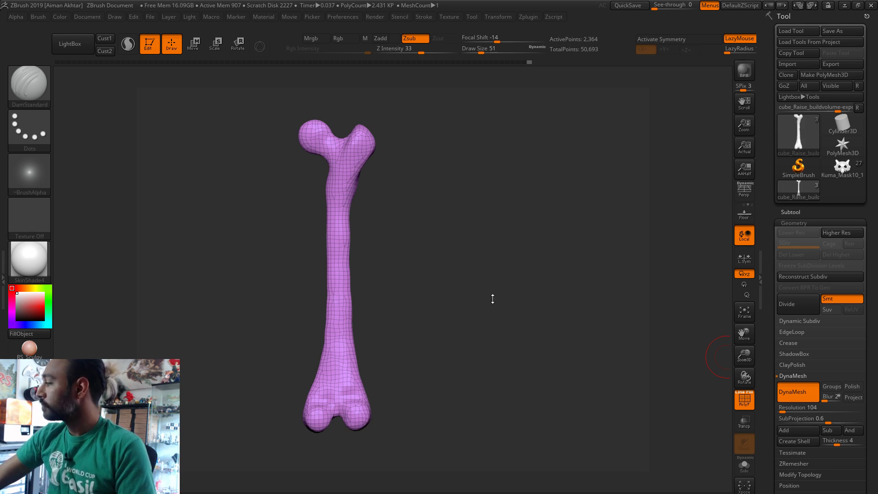
- Switch to the Inflat brush and smooth the upper end around the femoral neck at draw size 51
{"action": "mouse_move", "coordinate": [419, 335]}
{"action": "right_mouse_down"}
{"action": "mouse_move", "coordinate": [489, 336]}
{"action": "mouse_move", "coordinate": [481, 337]}
{"action": "mouse_move", "coordinate": [501, 318]}
{"action": "mouse_move", "coordinate": [490, 339]}
{"action": "mouse_move", "coordinate": [479, 261]}
{"action": "mouse_move", "coordinate": [466, 309]}
{"action": "mouse_move", "coordinate": [459, 302]}
{"action": "mouse_move", "coordinate": [515, 239]}
{"action": "mouse_move", "coordinate": [513, 278]}
{"action": "mouse_move", "coordinate": [543, 262]}
{"action": "right_mouse_up"}
{"action": "key", "text": "b"}
{"action": "key", "text": "i"}
{"action": "key", "text": "n"}
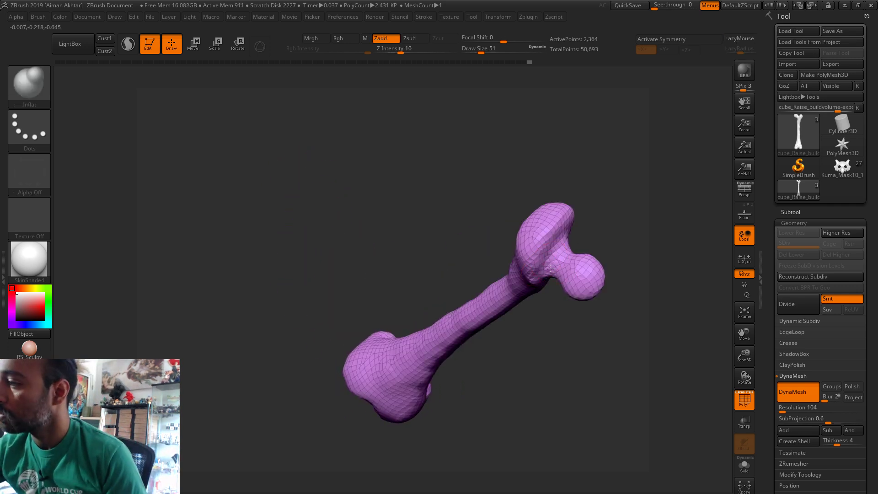
{"action": "right_click_drag", "start_coordinate": [631, 243], "coordinate": [562, 227]}
{"action": "key", "text": "shift"}
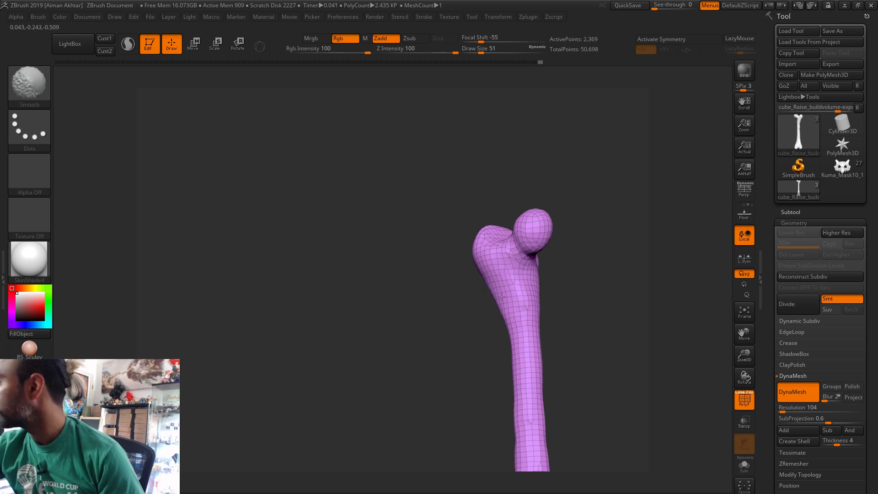
{"action": "right_click_drag", "start_coordinate": [545, 226], "coordinate": [598, 220]}
- Subdivide the bone once and, with the wireframe hidden, inflate a lesser trochanter bump below the neck at draw size 27
{"action": "key", "text": "s"}
{"action": "left_click_drag", "start_coordinate": [504, 254], "coordinate": [499, 255]}
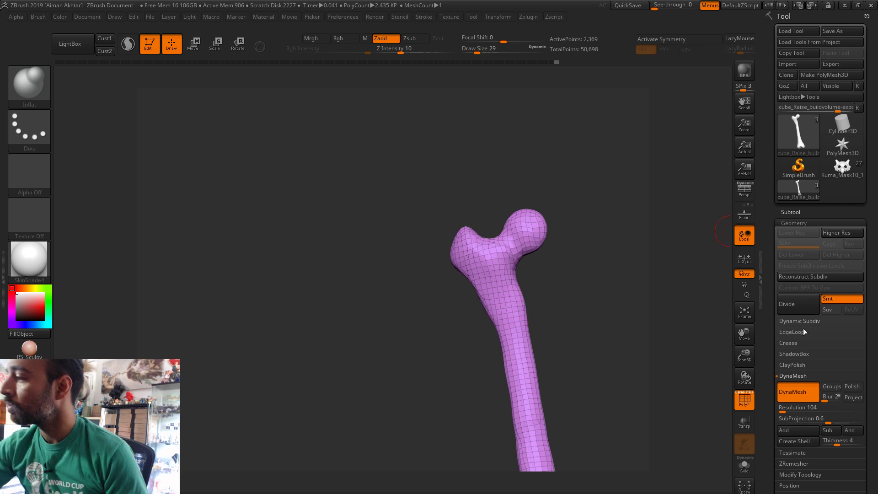
{"action": "left_click", "coordinate": [796, 308]}
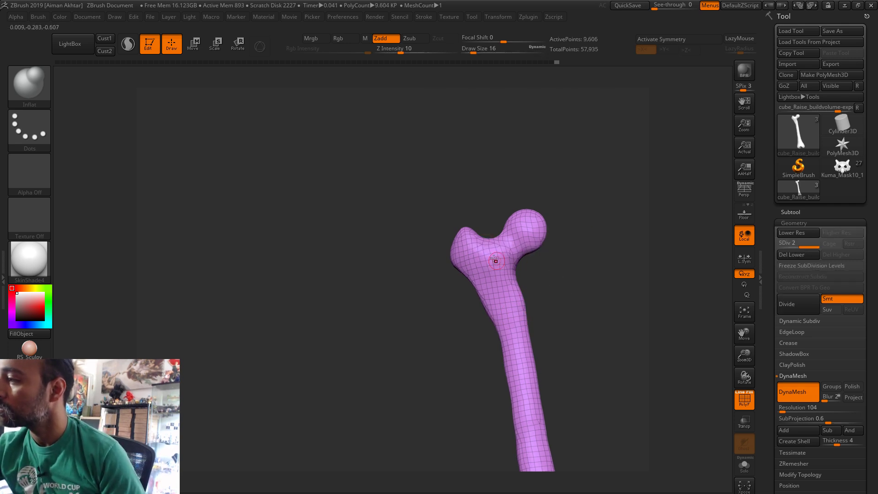
{"action": "key", "text": "s"}
{"action": "left_click_drag", "start_coordinate": [494, 260], "coordinate": [495, 262]}
{"action": "left_click", "coordinate": [744, 402]}
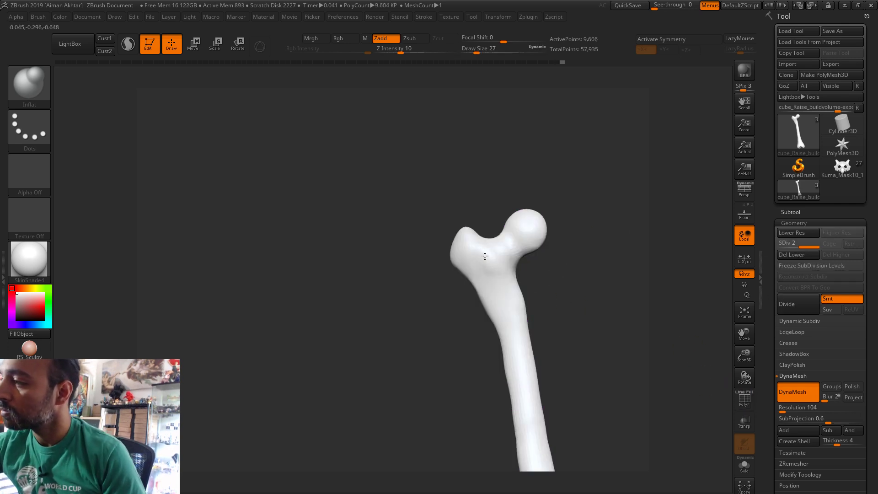
{"action": "left_click_drag", "start_coordinate": [495, 269], "coordinate": [497, 272]}
{"action": "left_click_drag", "start_coordinate": [552, 243], "coordinate": [516, 252], "text": "alt"}
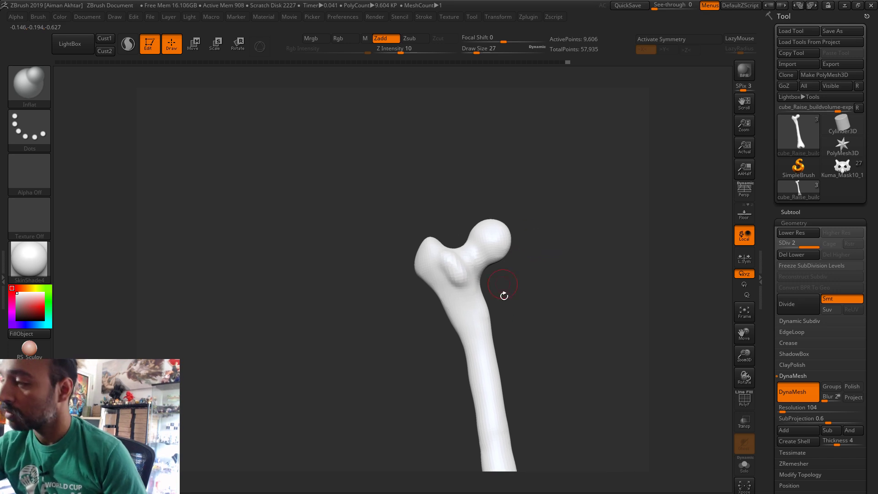
- Carve a groove around the base of the femoral head with the DamStandard brush at draw size 27
{"action": "key", "text": "ctrl+d"}
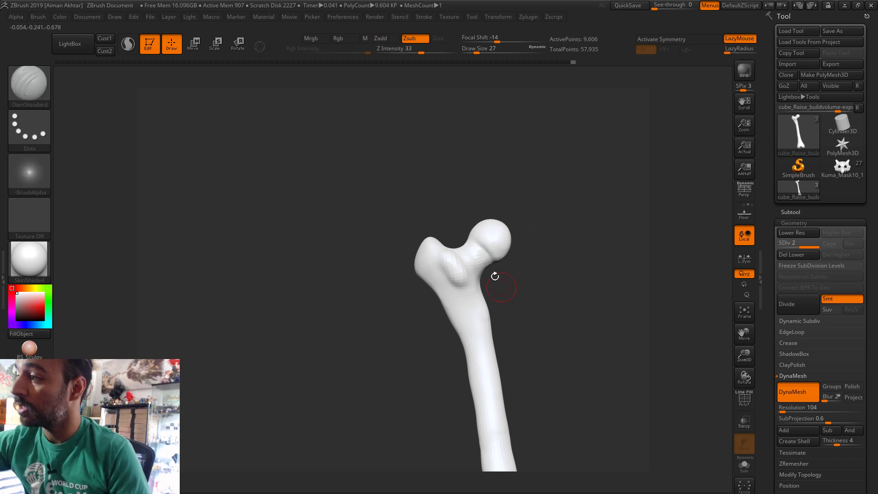
{"action": "key", "text": "shift"}
{"action": "mouse_move", "coordinate": [484, 259]}
{"action": "left_mouse_down"}
{"action": "mouse_move", "coordinate": [527, 194]}
{"action": "mouse_move", "coordinate": [515, 224]}
{"action": "left_mouse_up"}
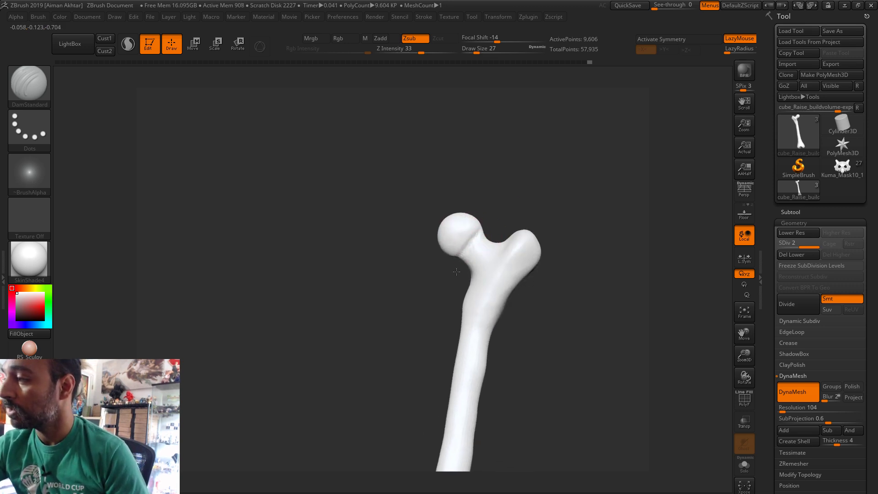
{"action": "left_click_drag", "start_coordinate": [456, 272], "coordinate": [455, 274]}
- Reshape the neck where it meets the femoral head with the Move brush at draw size 39
{"action": "key", "text": "b"}
{"action": "key", "text": "m"}
{"action": "key", "text": "v"}
{"action": "key", "text": "s"}
{"action": "left_click_drag", "start_coordinate": [464, 244], "coordinate": [468, 243]}
{"action": "left_click_drag", "start_coordinate": [493, 243], "coordinate": [488, 240]}
{"action": "mouse_move", "coordinate": [544, 201]}
{"action": "left_mouse_down", "text": "alt"}
{"action": "mouse_move", "coordinate": [511, 178]}
{"action": "mouse_move", "coordinate": [551, 180]}
{"action": "mouse_move", "coordinate": [449, 215]}
{"action": "mouse_move", "coordinate": [476, 229]}
{"action": "left_mouse_up", "text": "alt"}
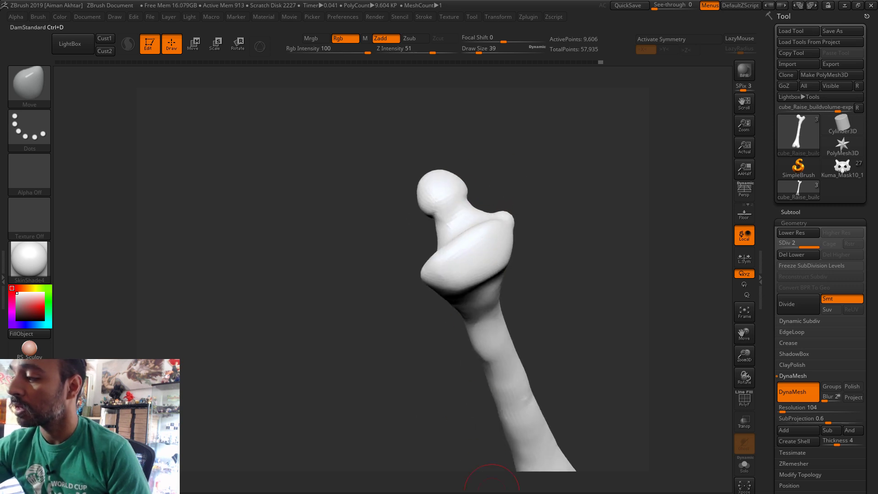
- Shift the side of the femoral head from a top-down view with the Move brush at draw size 59
{"action": "key", "text": "ctrl+d"}
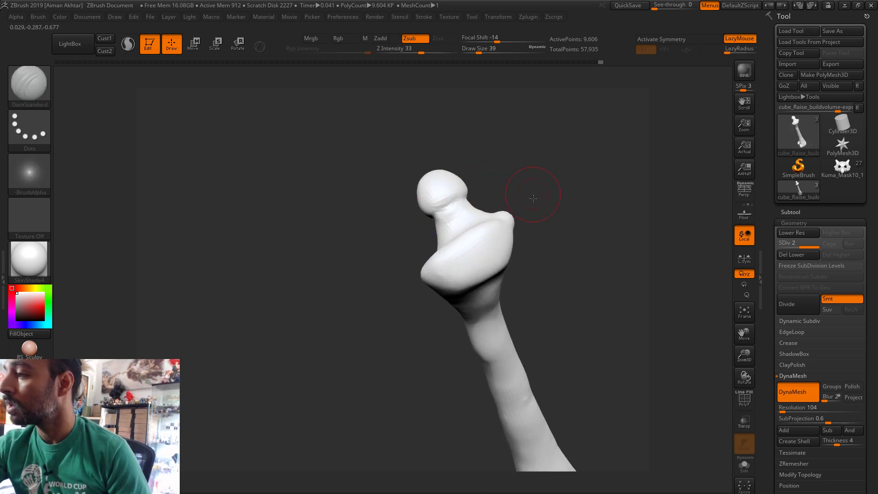
{"action": "mouse_move", "coordinate": [533, 196]}
{"action": "left_mouse_down"}
{"action": "mouse_move", "coordinate": [555, 178]}
{"action": "mouse_move", "coordinate": [553, 206]}
{"action": "left_mouse_up"}
{"action": "key", "text": "b"}
{"action": "key", "text": "m"}
{"action": "key", "text": "v"}
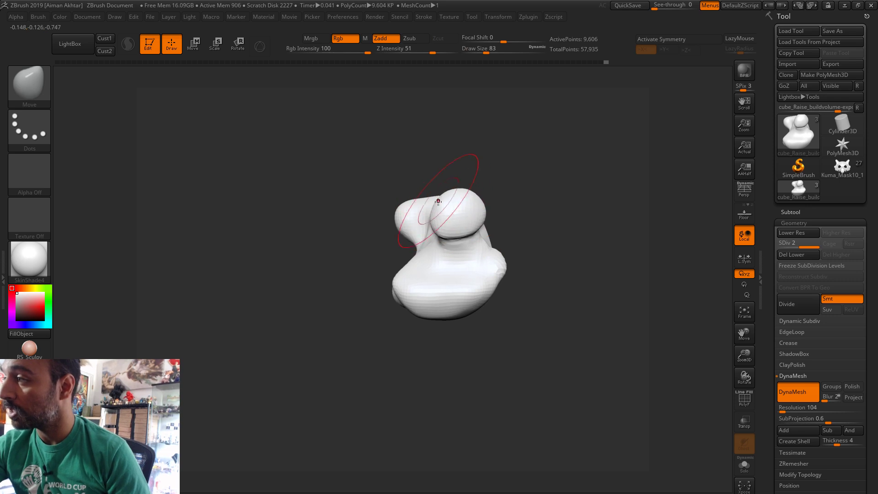
{"action": "key", "text": "bracketleft"}
{"action": "key", "text": "bracketleft"}
{"action": "left_click_drag", "start_coordinate": [438, 201], "coordinate": [468, 212]}
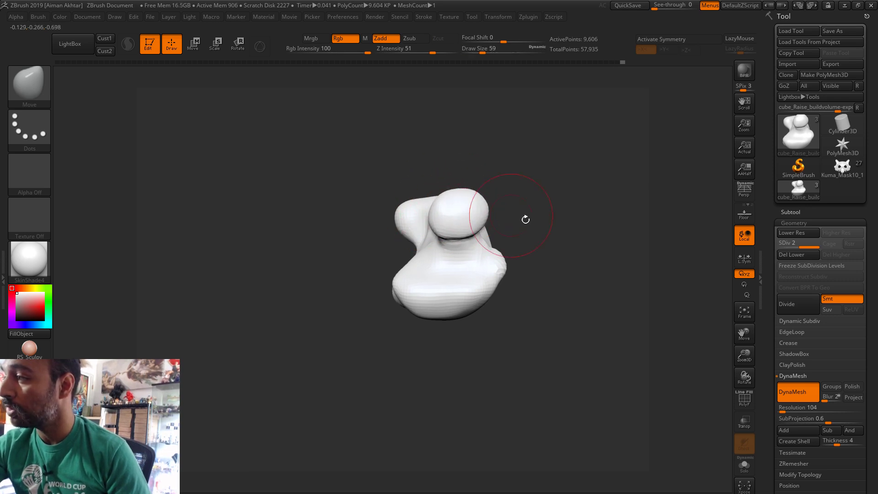
{"action": "mouse_move", "coordinate": [524, 220]}
{"action": "left_mouse_down", "text": "shift"}
{"action": "mouse_move", "coordinate": [582, 169]}
{"action": "mouse_move", "coordinate": [567, 182]}
{"action": "left_mouse_up", "text": "shift"}
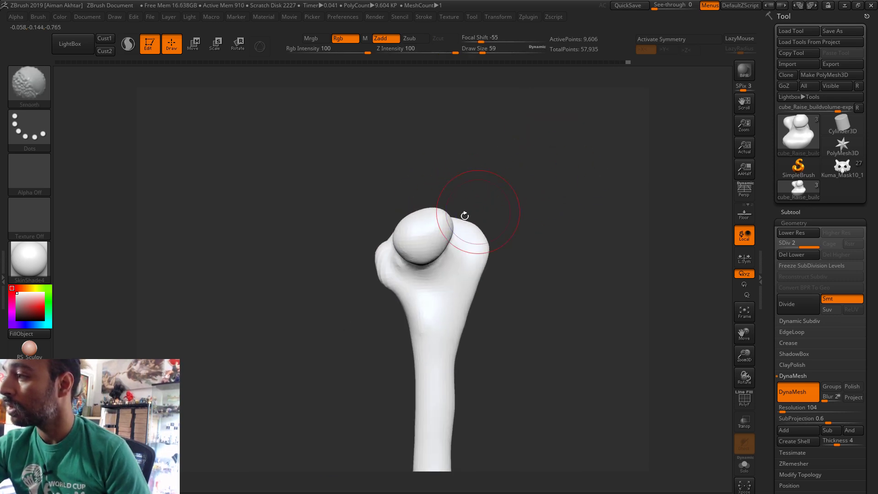
- Smooth the femoral head and round its outline with the Move brush at draw size 59
{"action": "left_click_drag", "start_coordinate": [434, 246], "coordinate": [419, 239]}
{"action": "left_click_drag", "start_coordinate": [444, 197], "coordinate": [476, 208]}
{"action": "left_click_drag", "start_coordinate": [401, 211], "coordinate": [403, 204]}
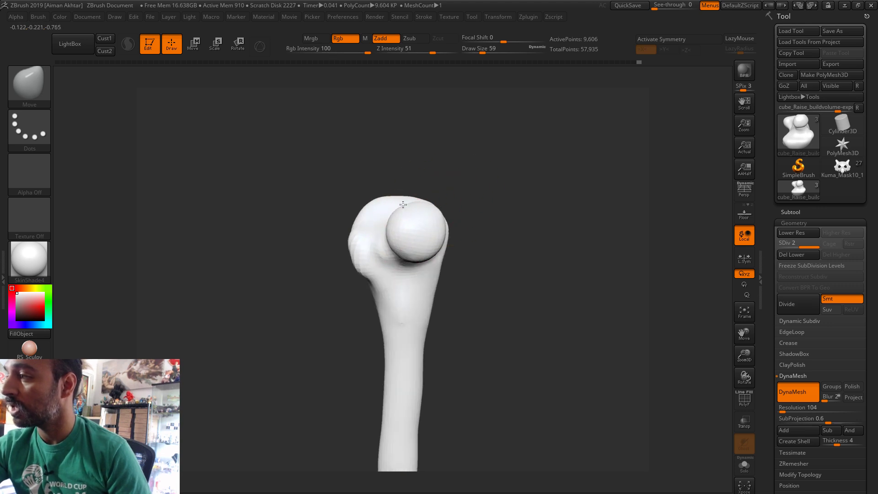
{"action": "left_click_drag", "start_coordinate": [409, 241], "coordinate": [411, 248]}
{"action": "mouse_move", "coordinate": [489, 194]}
{"action": "left_mouse_down", "text": "shift"}
{"action": "mouse_move", "coordinate": [466, 191]}
{"action": "mouse_move", "coordinate": [484, 183]}
{"action": "left_mouse_up", "text": "shift"}
{"action": "mouse_move", "coordinate": [496, 201]}
{"action": "left_mouse_down"}
{"action": "mouse_move", "coordinate": [544, 208]}
{"action": "mouse_move", "coordinate": [505, 217]}
{"action": "mouse_move", "coordinate": [468, 211]}
{"action": "mouse_move", "coordinate": [520, 221]}
{"action": "mouse_move", "coordinate": [492, 198]}
{"action": "mouse_move", "coordinate": [386, 206]}
{"action": "mouse_move", "coordinate": [406, 196]}
{"action": "left_mouse_up"}
- Adjust the top of the femoral head with the Move brush at draw size 35
{"action": "key", "text": "s"}
{"action": "key", "text": "s"}
{"action": "left_click_drag", "start_coordinate": [521, 192], "coordinate": [494, 191]}
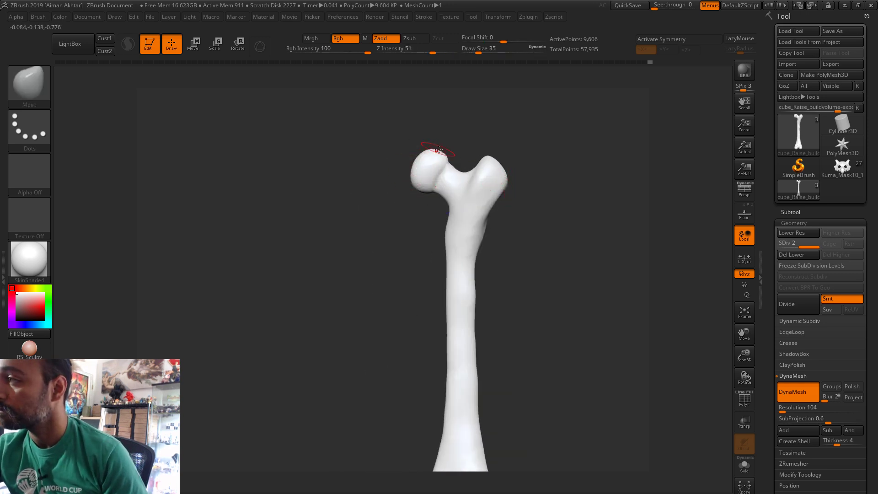
{"action": "left_click_drag", "start_coordinate": [535, 178], "coordinate": [467, 211]}
- Try to nudge the whole femoral head with the Move brush at draw size 94
{"action": "key", "text": "s"}
{"action": "mouse_move", "coordinate": [461, 267]}
{"action": "left_mouse_down"}
{"action": "mouse_move", "coordinate": [475, 270]}
{"action": "mouse_move", "coordinate": [416, 297]}
{"action": "left_mouse_up"}
{"action": "key", "text": "s"}
{"action": "right_click_drag", "start_coordinate": [414, 155], "coordinate": [416, 223], "text": "alt"}
{"action": "key", "text": "s"}
{"action": "mouse_move", "coordinate": [409, 202]}
{"action": "left_mouse_down"}
{"action": "mouse_move", "coordinate": [400, 202]}
{"action": "mouse_move", "coordinate": [413, 195]}
{"action": "left_mouse_up"}
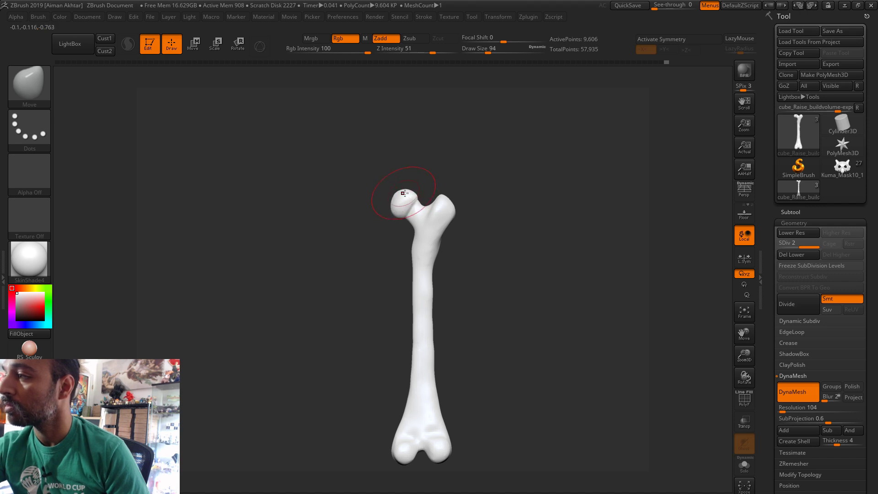
{"action": "key", "text": "ctrl+z"}
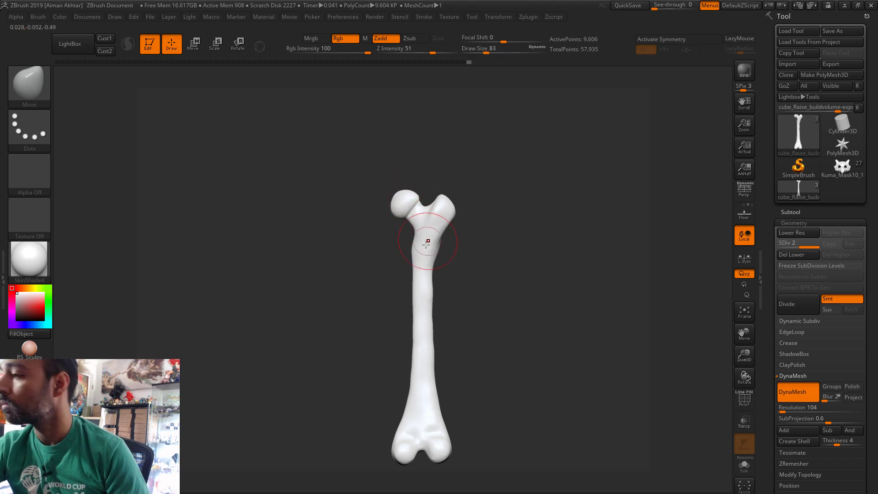
- Smooth the shaft below the upper end at draw size 83
{"action": "key", "text": "shift"}
{"action": "left_click_drag", "start_coordinate": [413, 246], "coordinate": [425, 299], "text": "shift"}
{"action": "key", "text": "ctrl+z"}
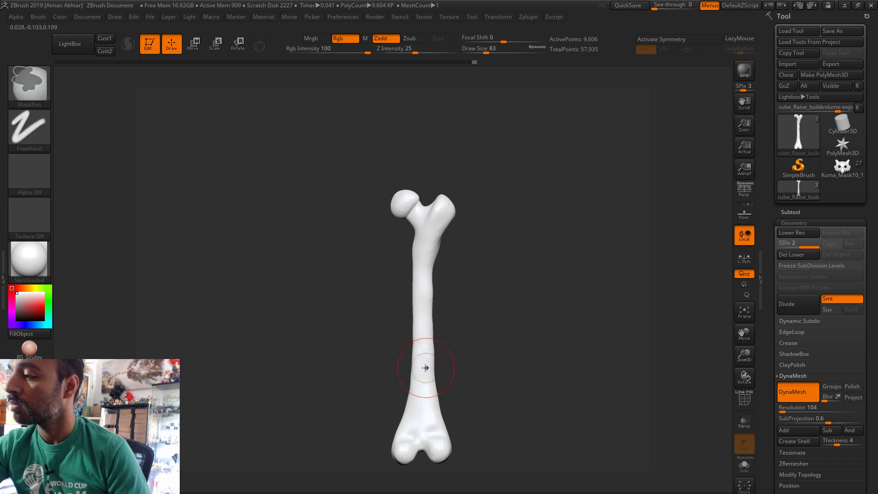
{"action": "left_click_drag", "start_coordinate": [445, 347], "coordinate": [444, 266], "text": "alt"}
- Adjust the overall line of the lower shaft and lower end with the Move brush at draw sizes 177 and 228
{"action": "key", "text": "s"}
{"action": "left_click_drag", "start_coordinate": [410, 350], "coordinate": [421, 350]}
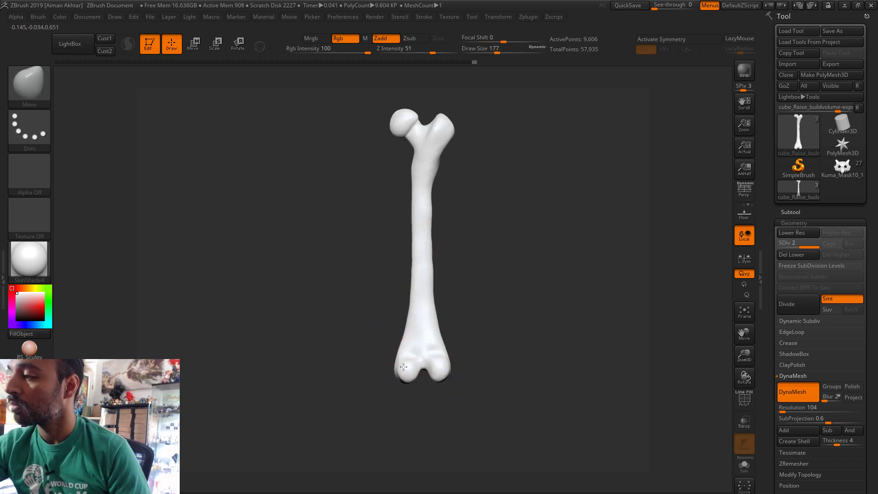
{"action": "mouse_move", "coordinate": [506, 254]}
{"action": "left_mouse_down"}
{"action": "mouse_move", "coordinate": [411, 343]}
{"action": "mouse_move", "coordinate": [401, 340]}
{"action": "left_mouse_up"}
{"action": "key", "text": "s"}
{"action": "left_click_drag", "start_coordinate": [478, 305], "coordinate": [466, 308], "text": "shift"}
{"action": "key", "text": "s"}
{"action": "mouse_move", "coordinate": [409, 339]}
{"action": "left_mouse_down"}
{"action": "mouse_move", "coordinate": [406, 348]}
{"action": "mouse_move", "coordinate": [439, 338]}
{"action": "mouse_move", "coordinate": [430, 365]}
{"action": "left_mouse_up"}
{"action": "key", "text": "s"}
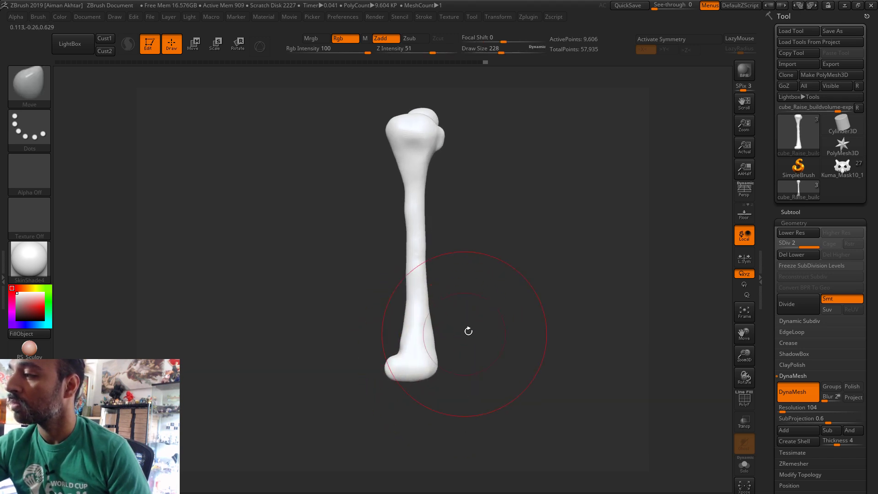
- Turn on X symmetry and reshape the edges of the notch between the condyles with the Move brush at draw size 31
{"action": "left_click_drag", "start_coordinate": [469, 330], "coordinate": [500, 304]}
{"action": "key", "text": "s"}
{"action": "left_click_drag", "start_coordinate": [463, 371], "coordinate": [435, 376]}
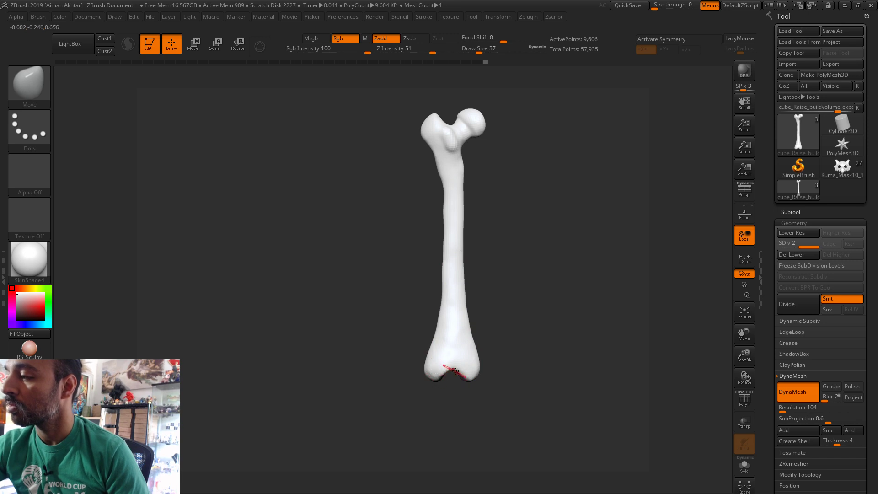
{"action": "key", "text": "x"}
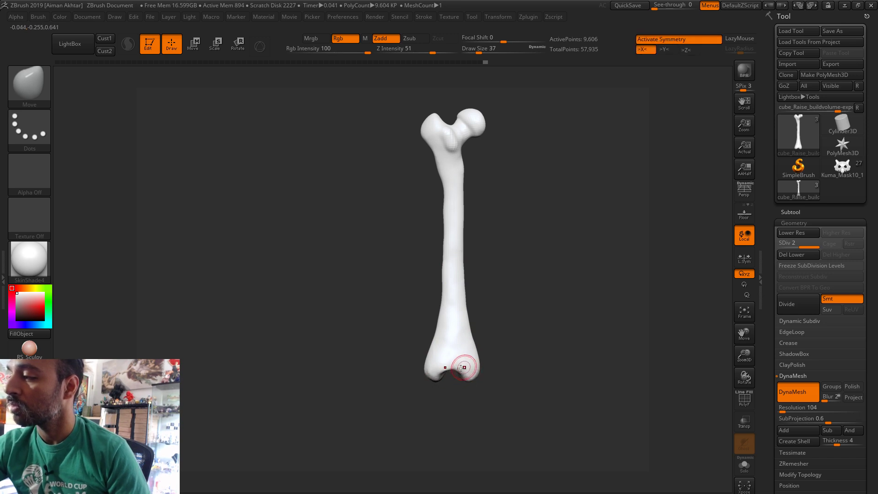
{"action": "left_click_drag", "start_coordinate": [445, 363], "coordinate": [448, 361]}
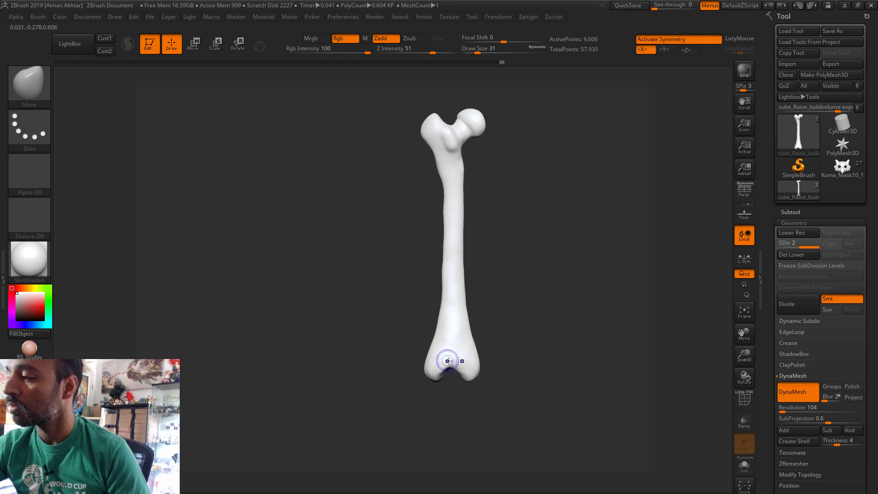
{"action": "right_click_drag", "start_coordinate": [461, 357], "coordinate": [473, 319], "text": "shift"}
- Reshape the lower end in side view with the Move brush, raising the draw size from 51 to 74
{"action": "key", "text": "s"}
{"action": "left_click_drag", "start_coordinate": [464, 354], "coordinate": [454, 358]}
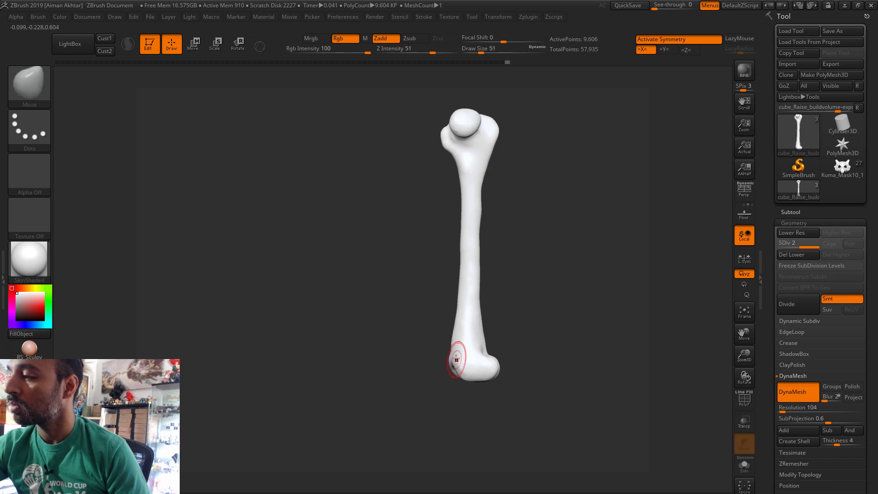
{"action": "key", "text": "bracketright"}
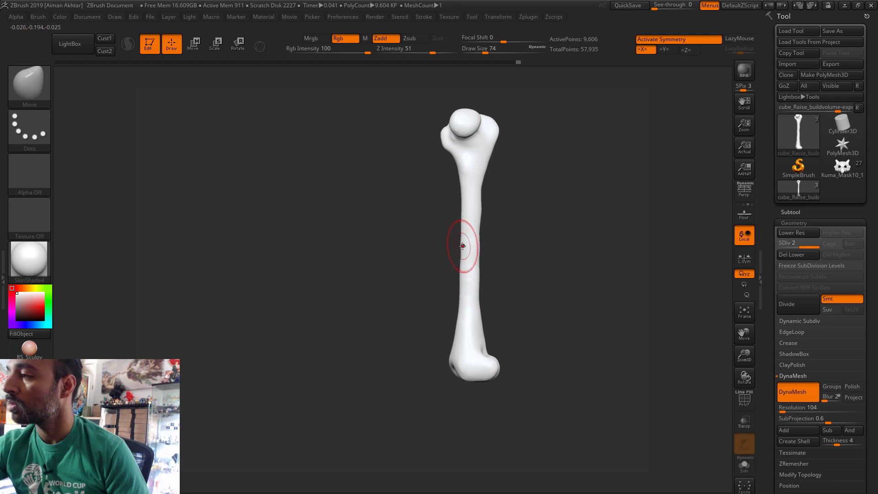
- Smooth the upper shaft at draw size 74 and refine the contour below the trochanters with the Move brush at draw size 68
{"action": "left_click_drag", "start_coordinate": [481, 209], "coordinate": [483, 193], "text": "shift"}
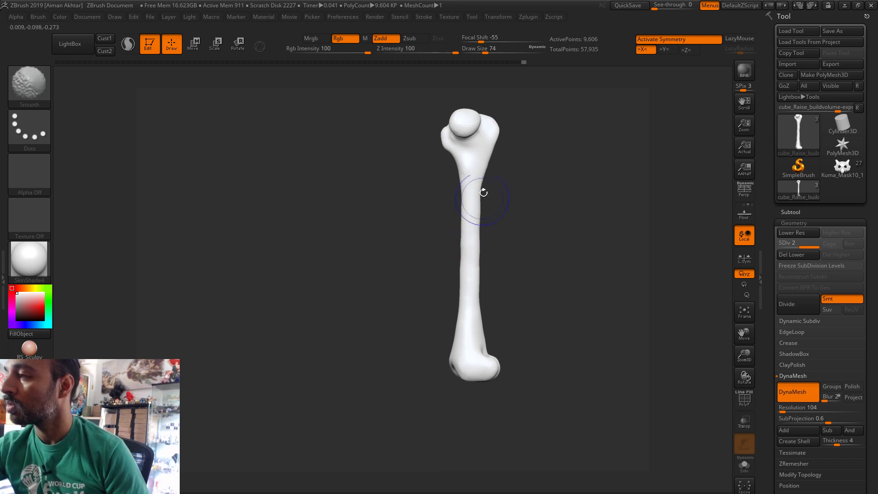
{"action": "key", "text": "bracketright"}
{"action": "left_click_drag", "start_coordinate": [534, 147], "coordinate": [504, 212], "text": "alt"}
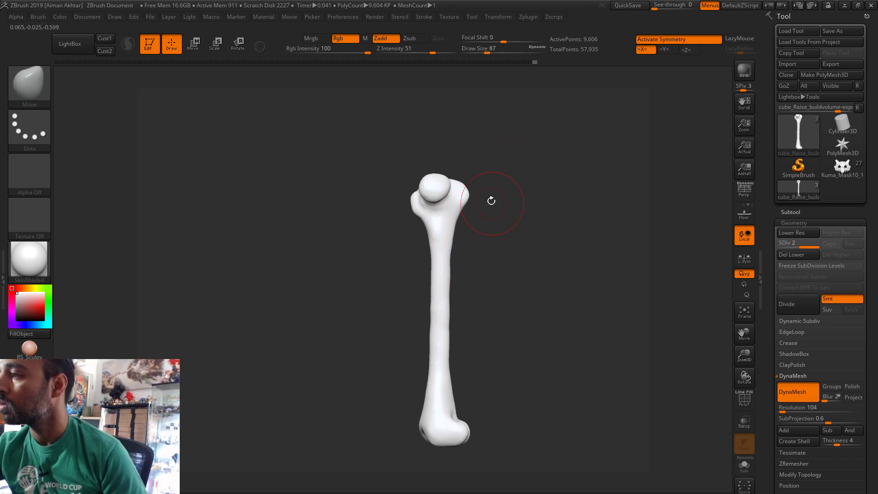
{"action": "key", "text": "s"}
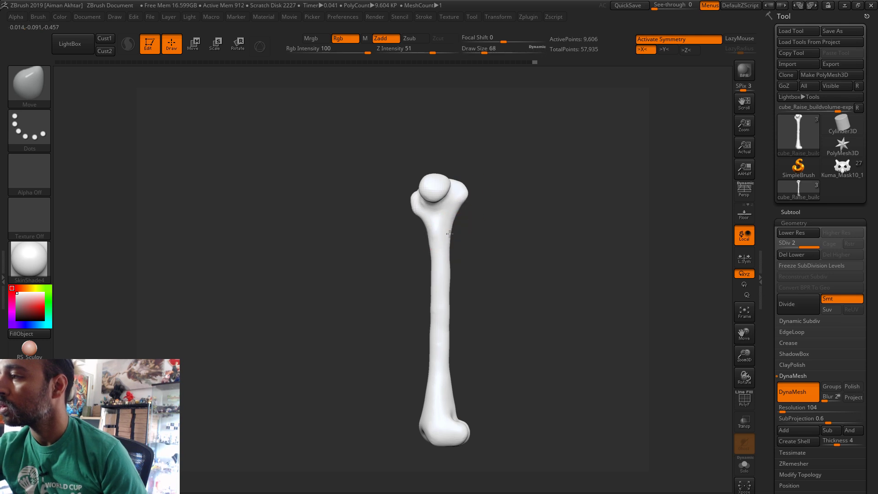
{"action": "left_click_drag", "start_coordinate": [450, 236], "coordinate": [453, 236]}
- Reshape the contours of the lower and middle shaft from several angles with the Move brush, adjusting the draw size between strokes
{"action": "left_click_drag", "start_coordinate": [495, 247], "coordinate": [472, 208], "text": "alt"}
{"action": "key", "text": "s"}
{"action": "left_click_drag", "start_coordinate": [432, 356], "coordinate": [431, 356]}
{"action": "left_click_drag", "start_coordinate": [432, 360], "coordinate": [405, 353]}
{"action": "mouse_move", "coordinate": [466, 301]}
{"action": "left_mouse_down", "text": "shift"}
{"action": "mouse_move", "coordinate": [458, 309]}
{"action": "mouse_move", "coordinate": [459, 273]}
{"action": "left_mouse_up", "text": "shift"}
{"action": "key", "text": "s"}
{"action": "mouse_move", "coordinate": [394, 377]}
{"action": "left_mouse_down"}
{"action": "mouse_move", "coordinate": [421, 357]}
{"action": "mouse_move", "coordinate": [427, 323]}
{"action": "left_mouse_up"}
{"action": "key", "text": "s"}
{"action": "mouse_move", "coordinate": [422, 242]}
{"action": "left_mouse_down"}
{"action": "mouse_move", "coordinate": [426, 171]}
{"action": "mouse_move", "coordinate": [402, 169]}
{"action": "left_mouse_up"}
- Turn off X symmetry and even out the shaft's line in side view with the Move brush at draw sizes 80 and 77
{"action": "key", "text": "x"}
{"action": "key", "text": "s"}
{"action": "key", "text": "s"}
{"action": "left_click_drag", "start_coordinate": [438, 185], "coordinate": [441, 185]}
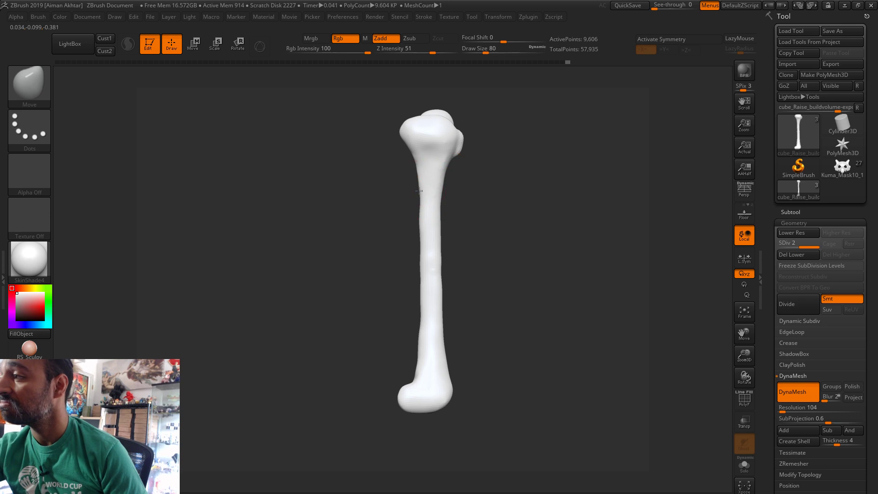
{"action": "left_click_drag", "start_coordinate": [440, 290], "coordinate": [433, 337]}
{"action": "key", "text": "s"}
{"action": "key", "text": "s"}
- Work the shaft with the Inflat brush at draw size 94 and Z intensity 10, smoothing it down towards the condyles
{"action": "key", "text": "s"}
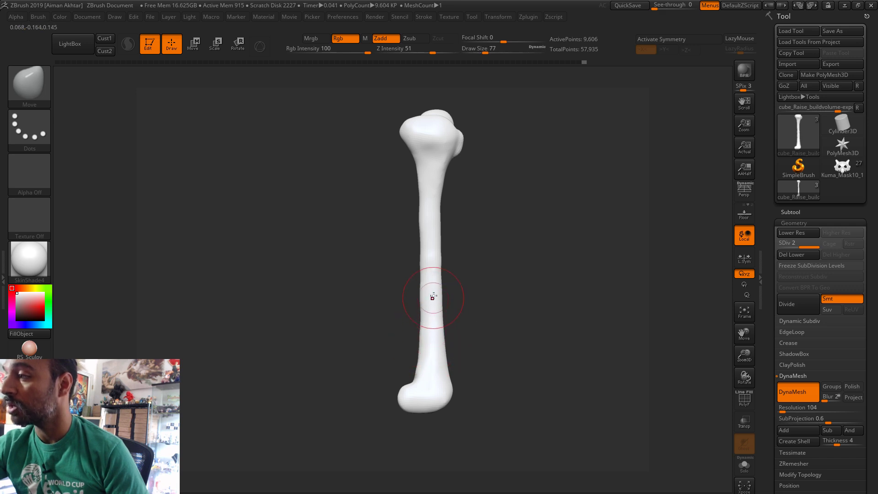
{"action": "left_click_drag", "start_coordinate": [433, 297], "coordinate": [432, 367], "text": "shift"}
{"action": "mouse_move", "coordinate": [494, 283]}
{"action": "left_mouse_down"}
{"action": "mouse_move", "coordinate": [523, 274]}
{"action": "mouse_move", "coordinate": [535, 258]}
{"action": "mouse_move", "coordinate": [471, 265]}
{"action": "mouse_move", "coordinate": [419, 295]}
{"action": "mouse_move", "coordinate": [407, 297]}
{"action": "mouse_move", "coordinate": [406, 288]}
{"action": "left_mouse_up"}
{"action": "key", "text": "s"}
{"action": "mouse_move", "coordinate": [413, 240]}
{"action": "left_mouse_down", "text": "shift"}
{"action": "mouse_move", "coordinate": [411, 317]}
{"action": "mouse_move", "coordinate": [410, 236]}
{"action": "mouse_move", "coordinate": [407, 291]}
{"action": "left_mouse_up", "text": "shift"}
{"action": "key", "text": "1"}
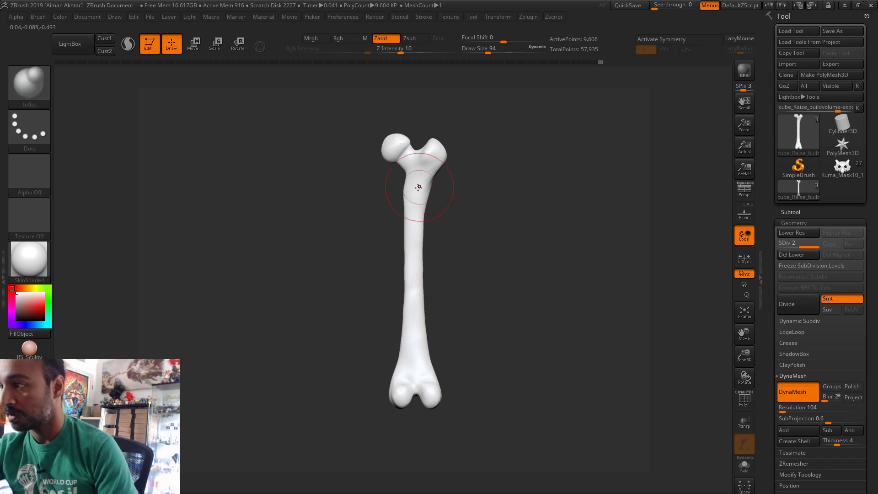
{"action": "left_click_drag", "start_coordinate": [418, 186], "coordinate": [404, 323]}
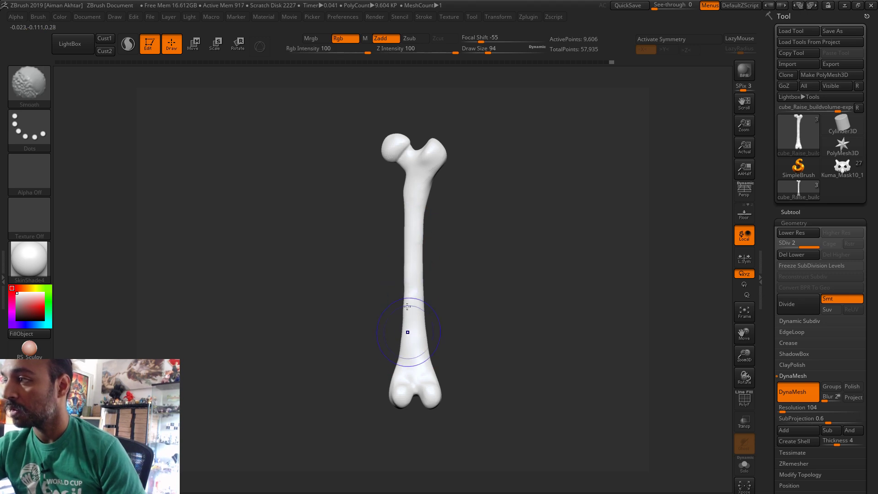
{"action": "key", "text": "b"}
{"action": "key", "text": "i"}
{"action": "key", "text": "n"}
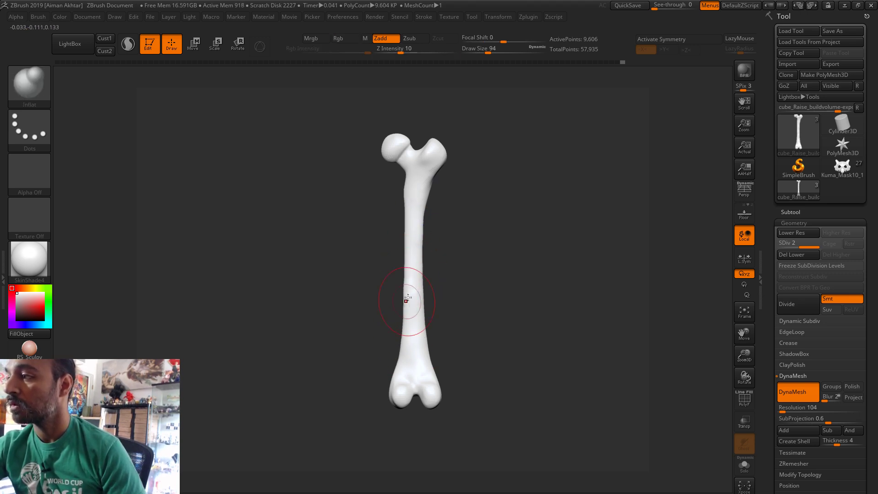
{"action": "left_click_drag", "start_coordinate": [482, 252], "coordinate": [540, 275], "text": "alt"}
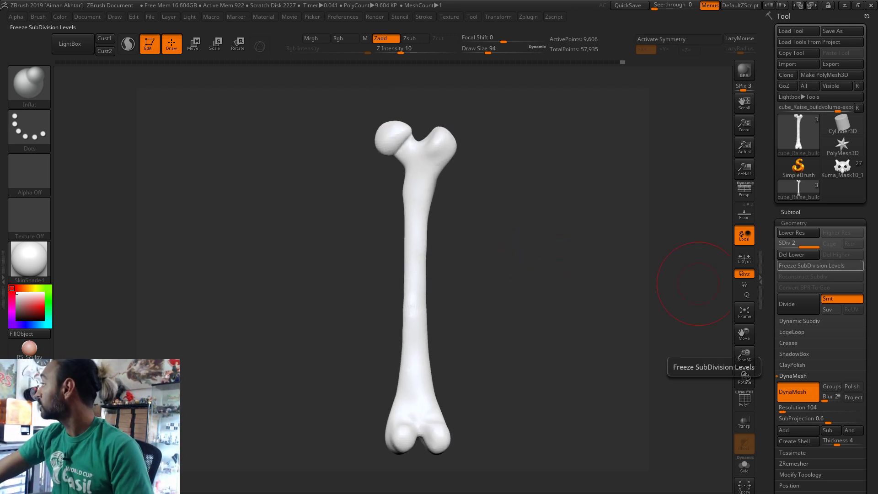
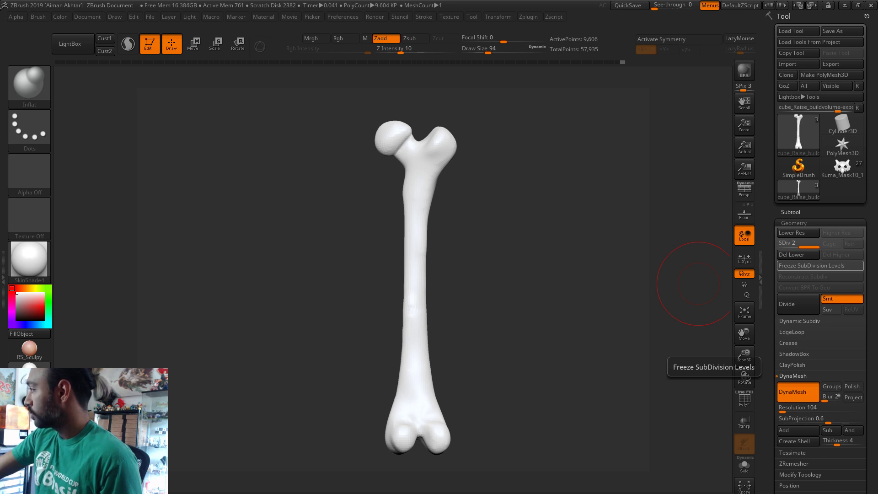
- View the 3D printer photo IMG_9539.JPG and close it
{"action": "left_click_drag", "start_coordinate": [877, 120], "coordinate": [123, 1]}
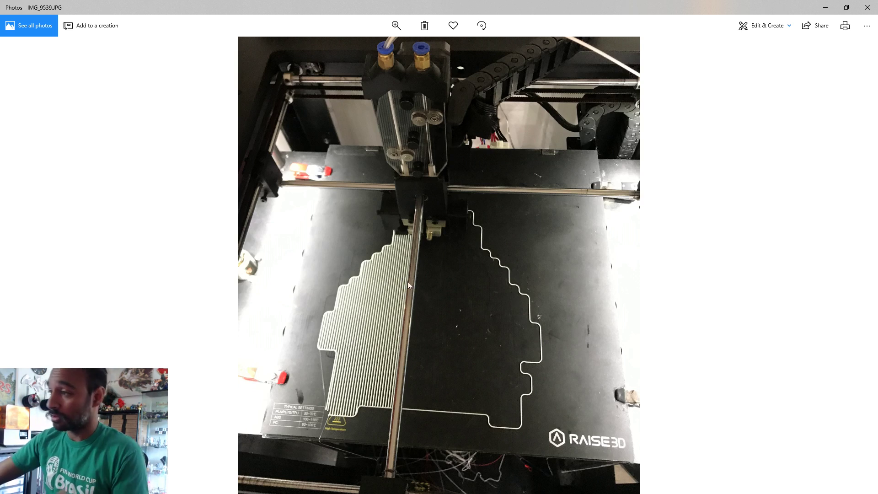
{"action": "left_click", "coordinate": [867, 6]}
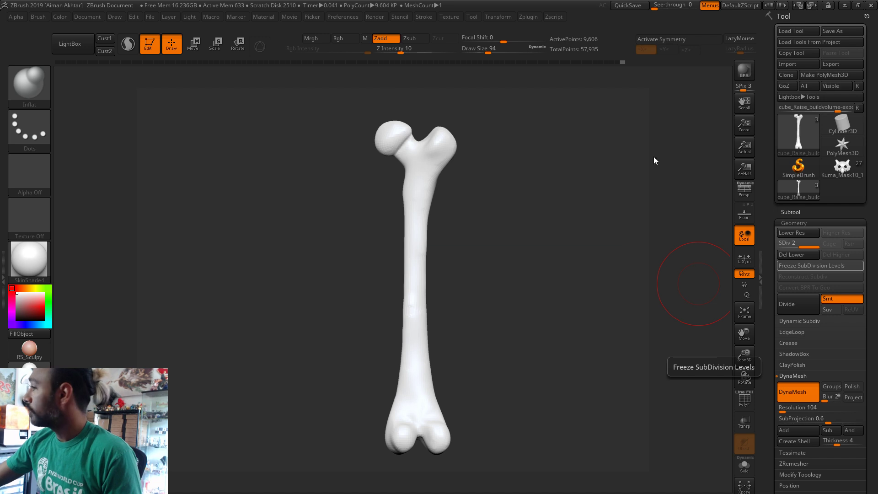
- Switch to the Amazon results for hatchbox pla 1.75 and open the white 1.75 mm HATCHBOX PLA filament page
{"action": "left_click_drag", "start_coordinate": [0, 4], "coordinate": [116, 3]}
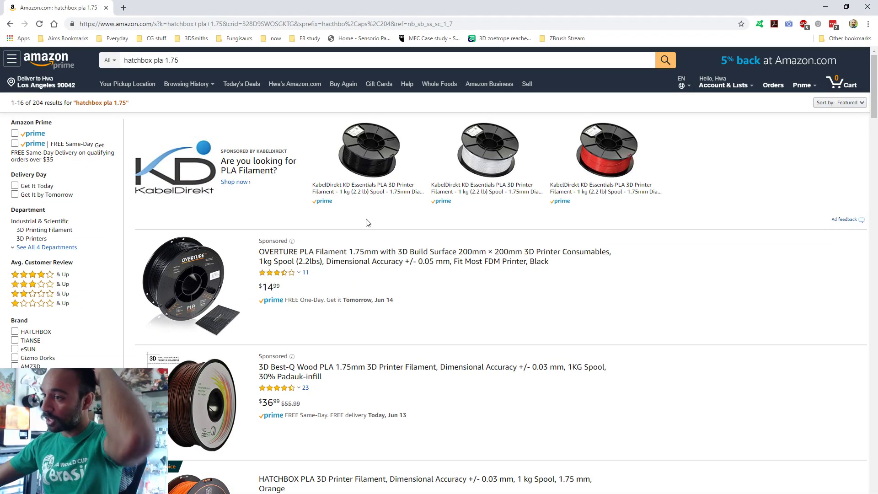
{"action": "scroll", "coordinate": [368, 223], "scroll_direction": "down", "scroll_amount": 3}
{"action": "scroll", "coordinate": [365, 231], "scroll_direction": "down", "scroll_amount": 6}
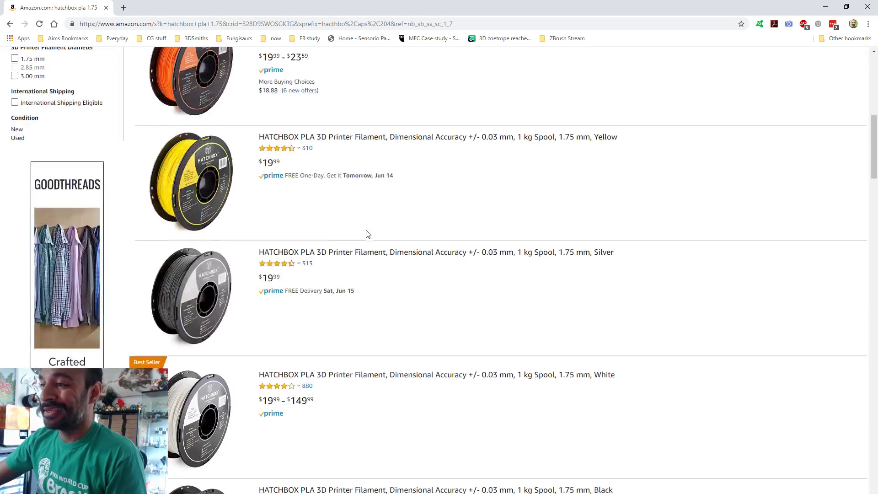
{"action": "scroll", "coordinate": [503, 350], "scroll_direction": "down", "scroll_amount": 2}
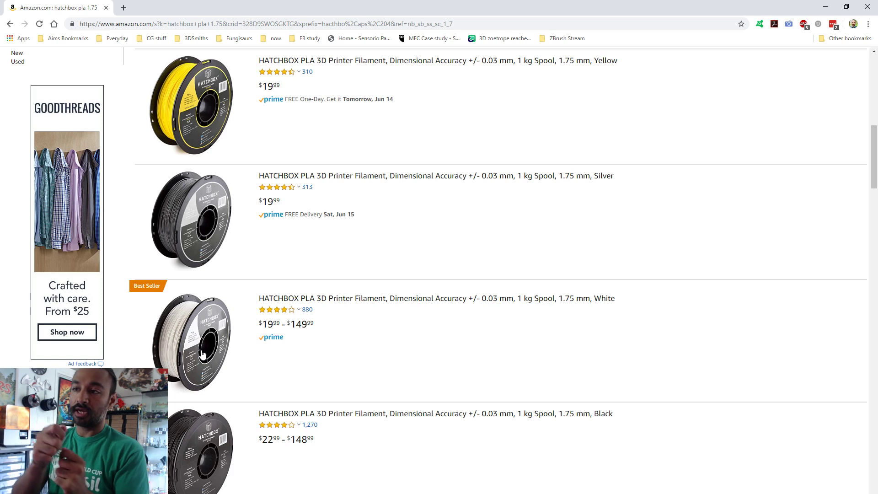
{"action": "left_click", "coordinate": [335, 304]}
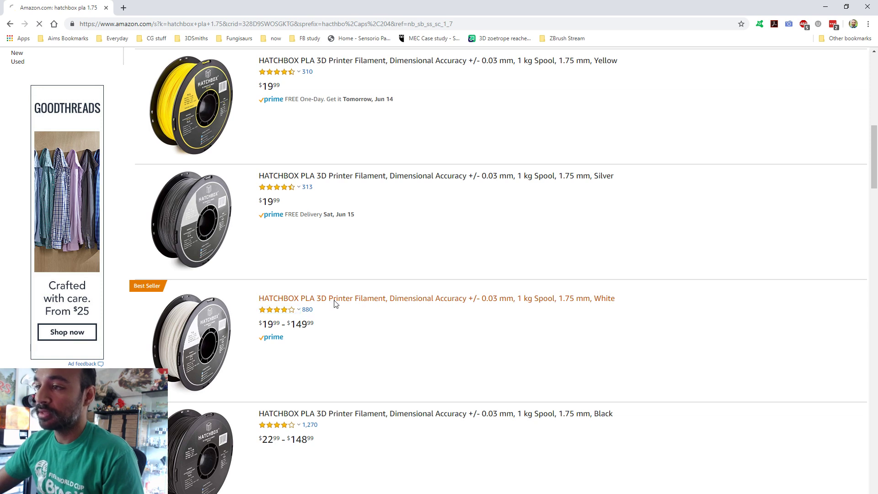
{"action": "scroll", "coordinate": [493, 236], "scroll_direction": "down", "scroll_amount": 2}
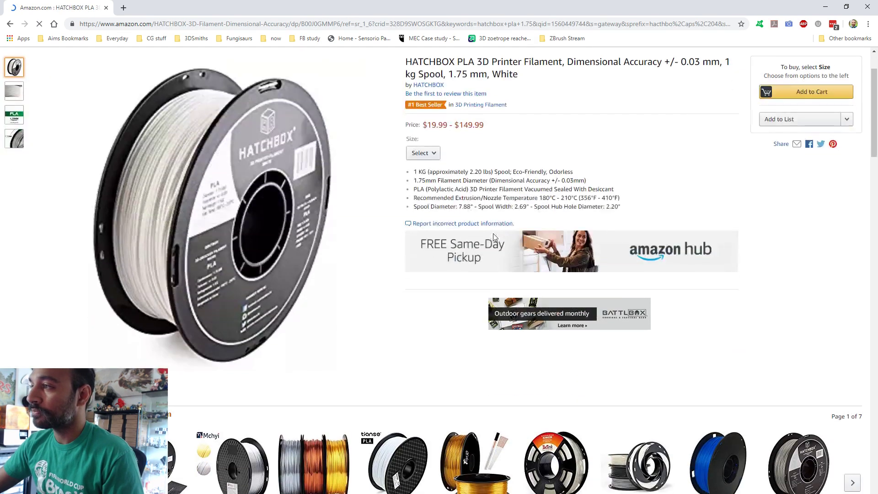
- Compare the filament's prices for the 2 Pack, 3 Pack and Pack of 1 sizes and return to ZBrush
{"action": "left_click", "coordinate": [436, 154]}
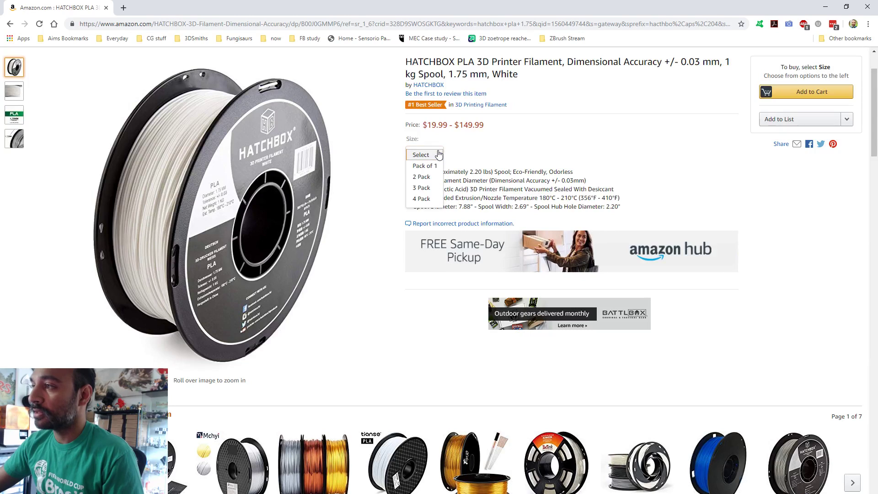
{"action": "left_click", "coordinate": [427, 178]}
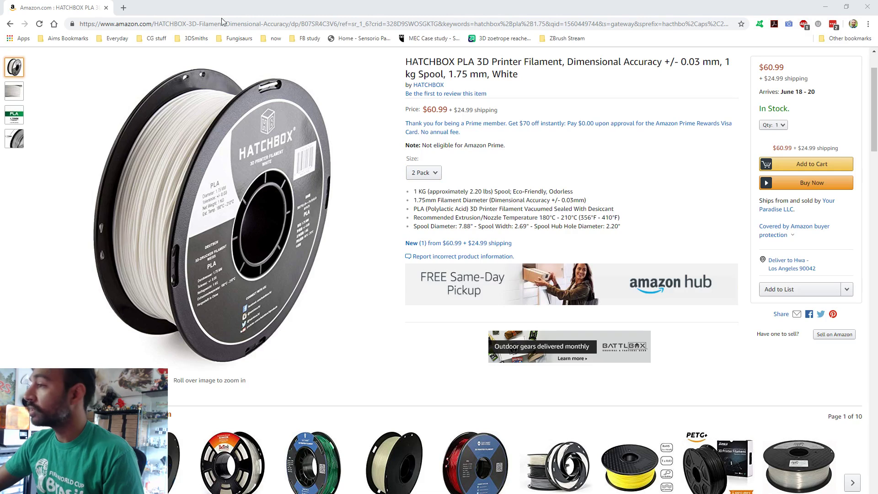
{"action": "left_click", "coordinate": [435, 174]}
{"action": "left_click", "coordinate": [425, 206]}
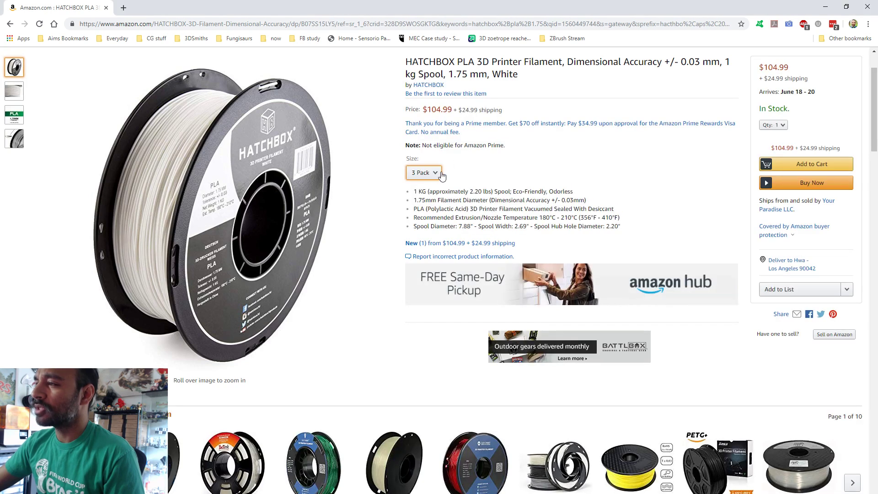
{"action": "left_click", "coordinate": [423, 173]}
{"action": "left_click", "coordinate": [430, 186]}
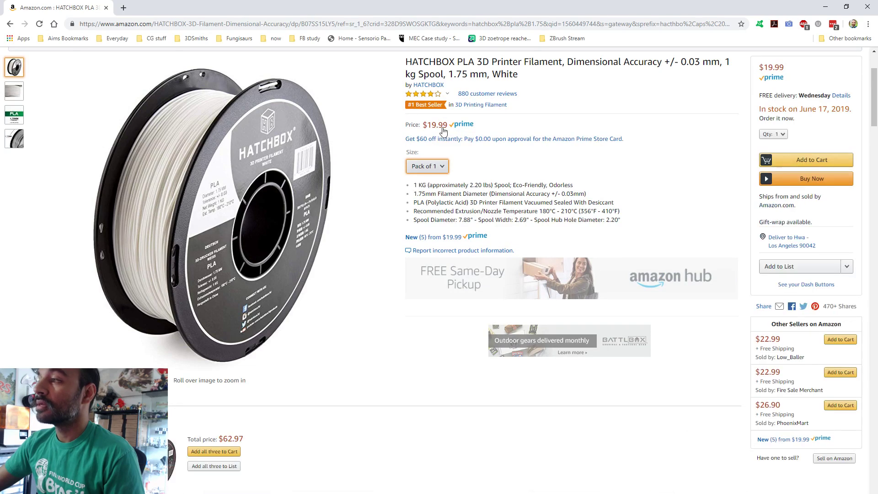
{"action": "left_click", "coordinate": [439, 168]}
{"action": "left_click", "coordinate": [430, 192]}
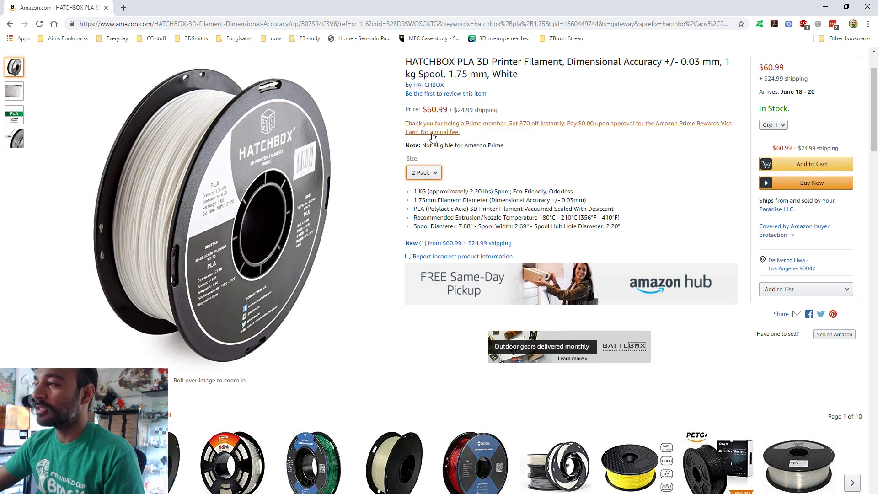
{"action": "left_click", "coordinate": [436, 178]}
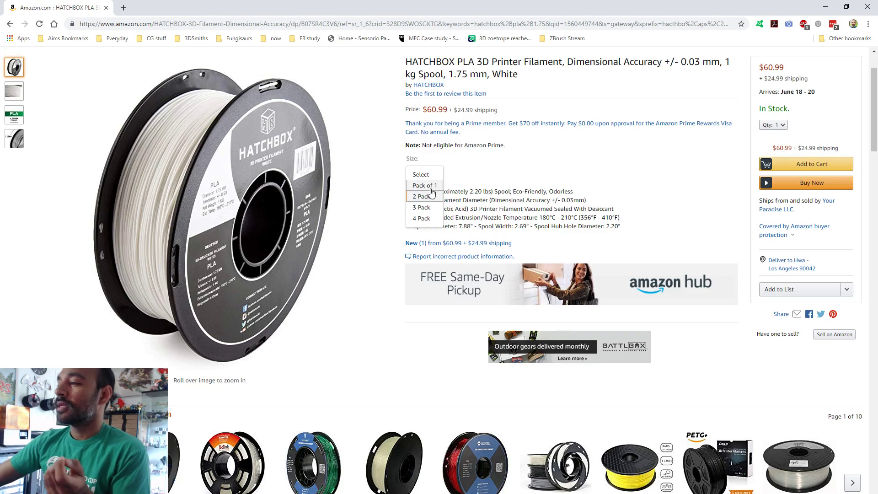
{"action": "left_click", "coordinate": [431, 191]}
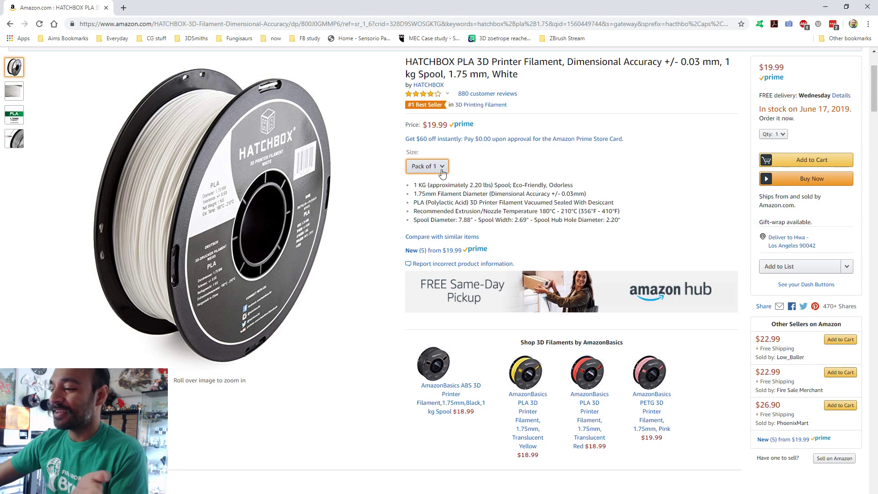
{"action": "left_click", "coordinate": [825, 7]}
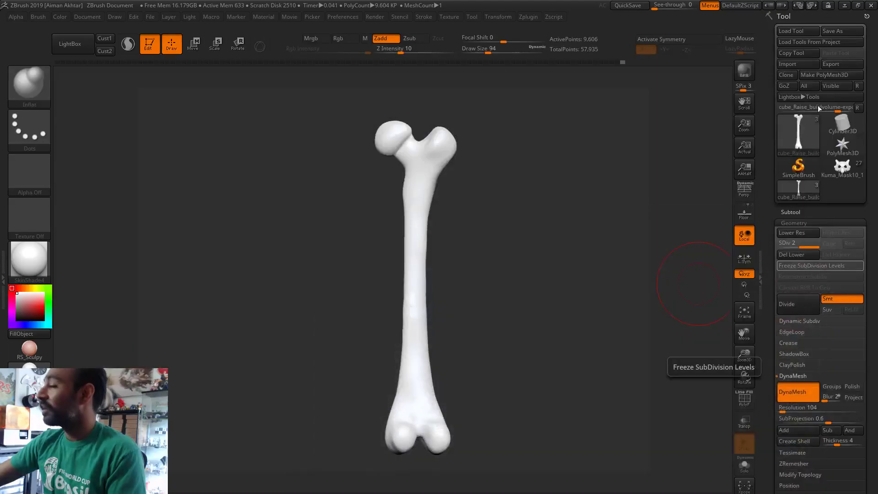
- Even out the middle and lower shaft in side view with the Move brush at draw sizes 74 and 31, smoothing uneven spots
{"action": "mouse_move", "coordinate": [580, 384]}
{"action": "left_mouse_down"}
{"action": "mouse_move", "coordinate": [429, 379]}
{"action": "mouse_move", "coordinate": [513, 371]}
{"action": "mouse_move", "coordinate": [505, 355]}
{"action": "left_mouse_up"}
{"action": "key", "text": "b"}
{"action": "key", "text": "m"}
{"action": "key", "text": "v"}
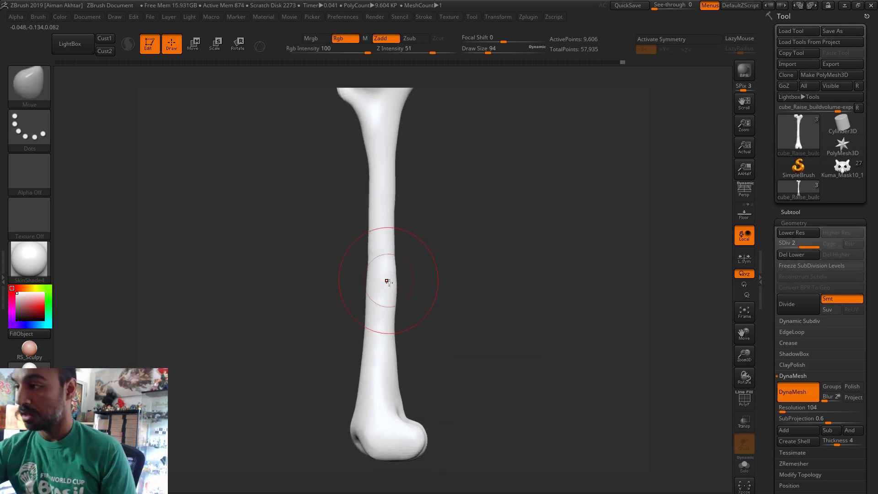
{"action": "key", "text": "shift"}
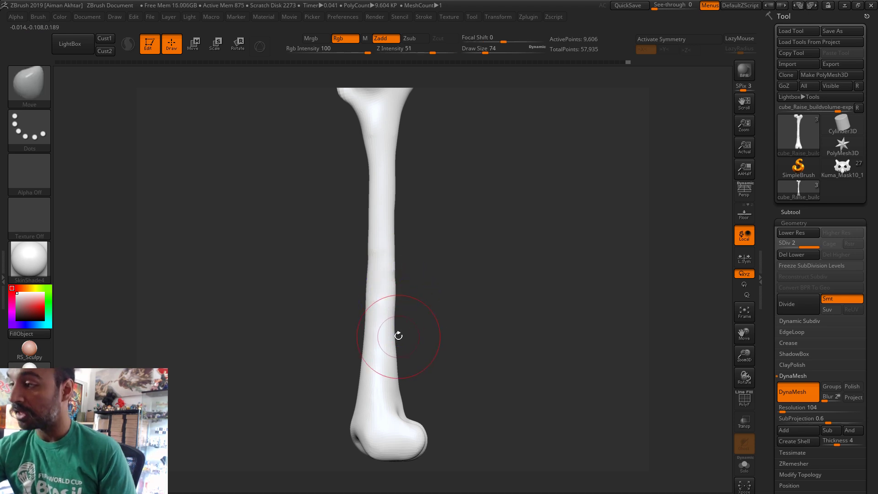
{"action": "key", "text": "s"}
{"action": "left_click_drag", "start_coordinate": [397, 336], "coordinate": [395, 326]}
{"action": "key", "text": "shift"}
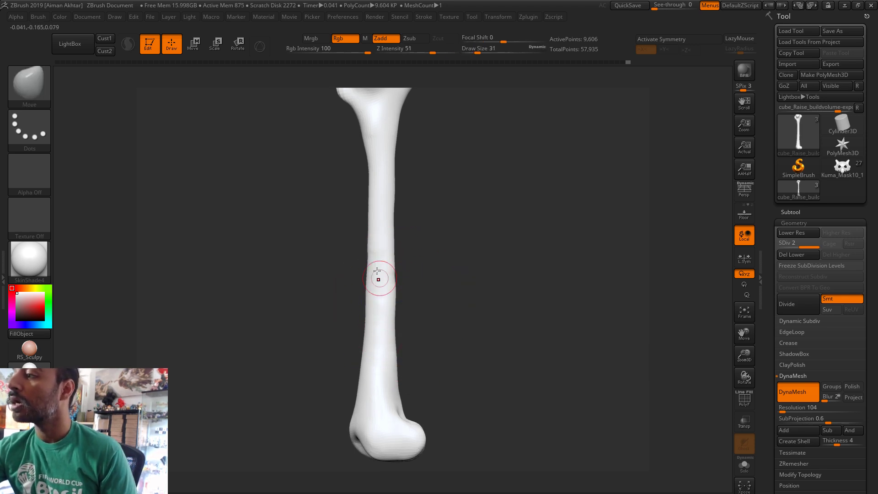
{"action": "mouse_move", "coordinate": [368, 291]}
{"action": "left_mouse_down", "text": "shift"}
{"action": "mouse_move", "coordinate": [395, 295]}
{"action": "mouse_move", "coordinate": [395, 304]}
{"action": "left_mouse_up", "text": "shift"}
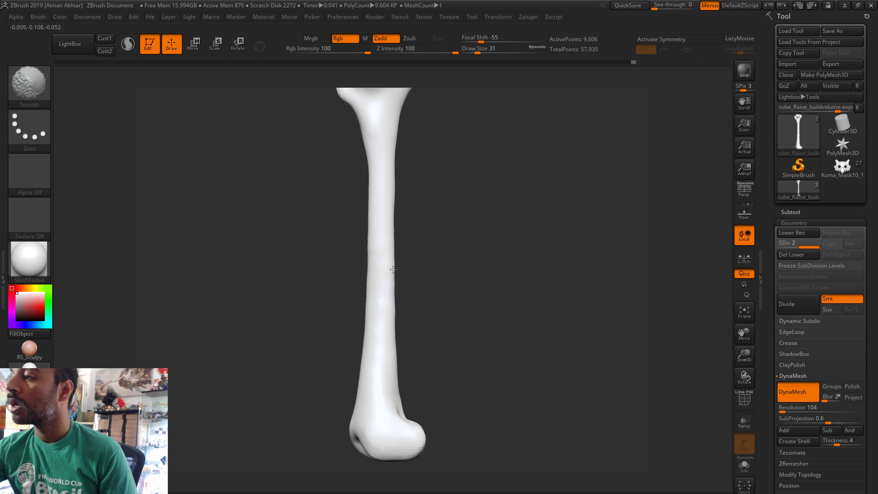
- Smooth the shaft at draw size 101 and add volume with the Inflat brush at Z intensity 10
{"action": "mouse_move", "coordinate": [430, 254]}
{"action": "left_mouse_down"}
{"action": "mouse_move", "coordinate": [422, 232]}
{"action": "mouse_move", "coordinate": [392, 288]}
{"action": "mouse_move", "coordinate": [392, 309]}
{"action": "left_mouse_up"}
{"action": "key", "text": "s"}
{"action": "mouse_move", "coordinate": [432, 297]}
{"action": "left_mouse_down", "text": "alt"}
{"action": "mouse_move", "coordinate": [435, 259]}
{"action": "mouse_move", "coordinate": [424, 293]}
{"action": "left_mouse_up", "text": "alt"}
{"action": "mouse_move", "coordinate": [391, 256]}
{"action": "left_mouse_down", "text": "shift"}
{"action": "mouse_move", "coordinate": [394, 250]}
{"action": "mouse_move", "coordinate": [388, 320]}
{"action": "left_mouse_up", "text": "shift"}
{"action": "key", "text": "shift"}
{"action": "key", "text": "s"}
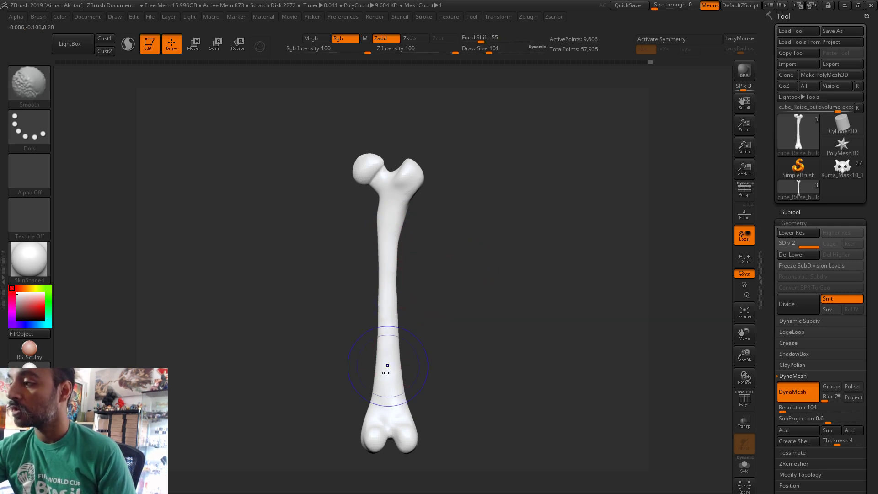
{"action": "mouse_move", "coordinate": [386, 366]}
{"action": "left_mouse_down", "text": "shift"}
{"action": "mouse_move", "coordinate": [383, 384]}
{"action": "mouse_move", "coordinate": [388, 230]}
{"action": "left_mouse_up", "text": "shift"}
{"action": "left_click_drag", "start_coordinate": [379, 273], "coordinate": [380, 294], "text": "shift"}
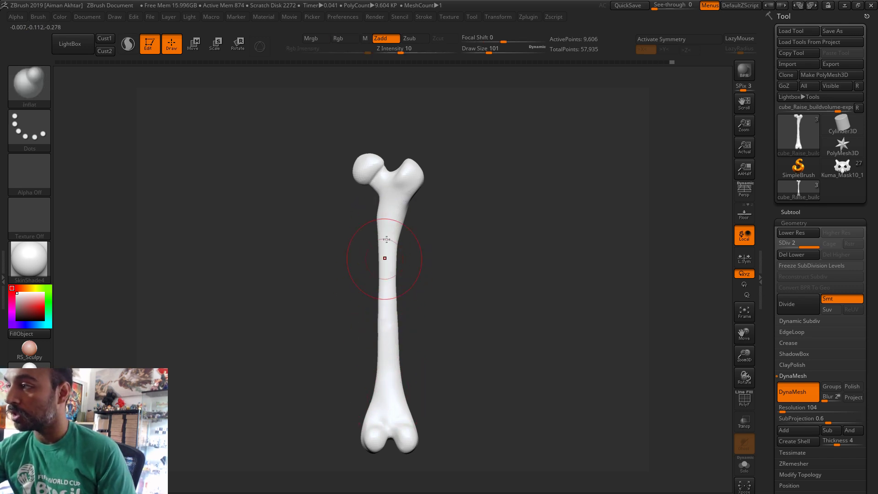
{"action": "mouse_move", "coordinate": [423, 275]}
{"action": "left_mouse_down"}
{"action": "mouse_move", "coordinate": [430, 241]}
{"action": "mouse_move", "coordinate": [416, 316]}
{"action": "mouse_move", "coordinate": [446, 323]}
{"action": "left_mouse_up"}
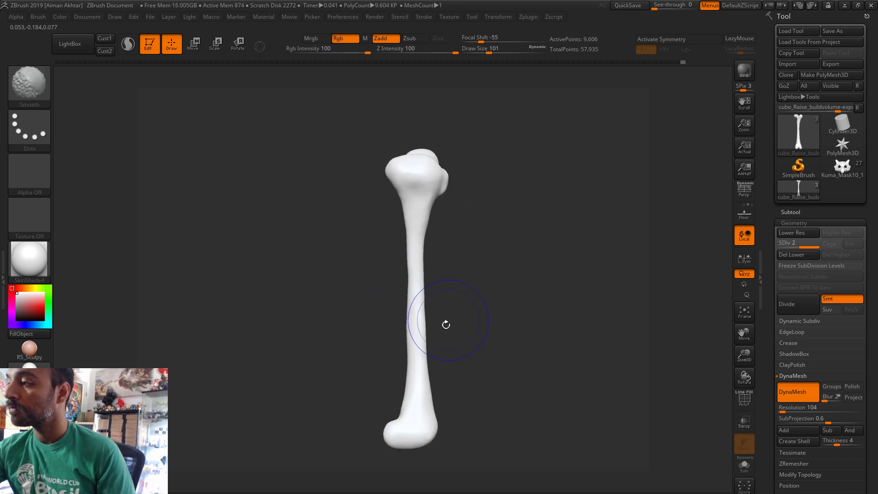
- Switch to the Move brush and smooth the shaft in side view at draw sizes 140 and 74
{"action": "key", "text": "b"}
{"action": "key", "text": "m"}
{"action": "key", "text": "v"}
{"action": "key", "text": "s"}
{"action": "left_click_drag", "start_coordinate": [412, 367], "coordinate": [417, 367]}
{"action": "key", "text": "shift"}
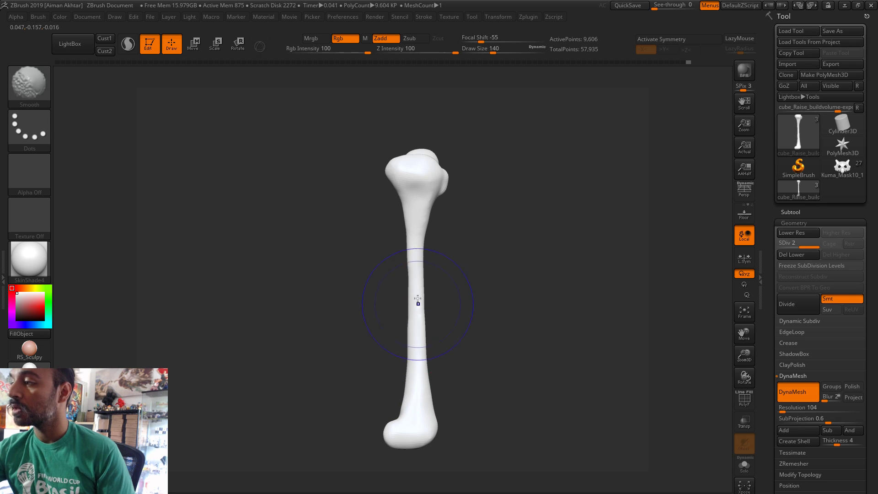
{"action": "left_click_drag", "start_coordinate": [417, 260], "coordinate": [414, 233], "text": "shift"}
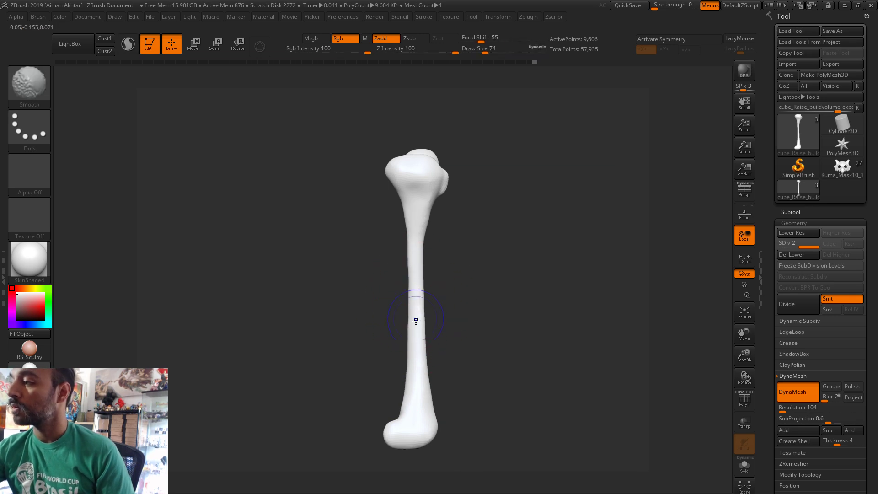
{"action": "left_click_drag", "start_coordinate": [416, 320], "coordinate": [416, 274], "text": "shift"}
{"action": "mouse_move", "coordinate": [476, 281]}
{"action": "left_mouse_down", "text": "alt"}
{"action": "mouse_move", "coordinate": [490, 289]}
{"action": "mouse_move", "coordinate": [468, 273]}
{"action": "left_mouse_up", "text": "alt"}
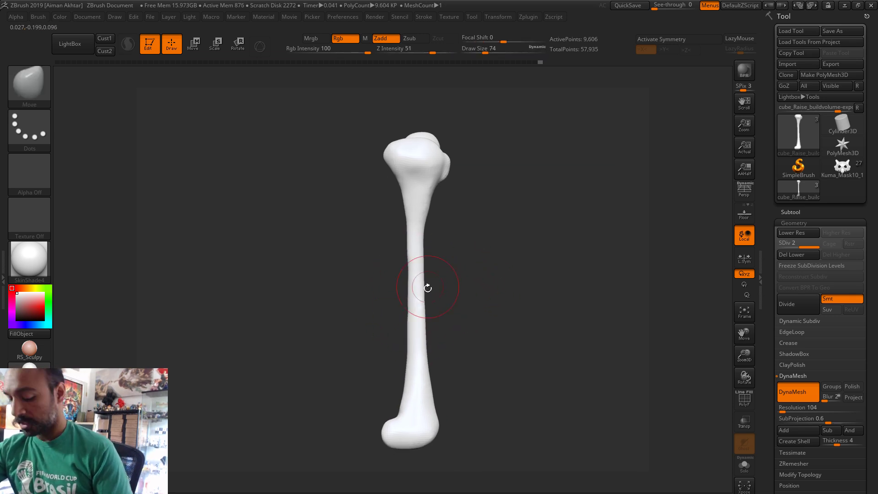
- Thicken the shaft from several angles with the Inflat brush at draw size 132 and Z intensity 10, smoothing between strokes
{"action": "key", "text": "b"}
{"action": "key", "text": "i"}
{"action": "key", "text": "n"}
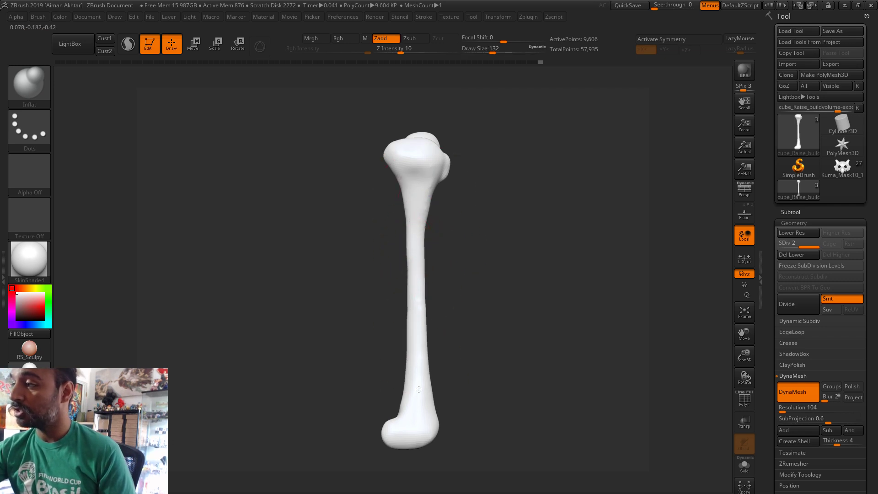
{"action": "left_click_drag", "start_coordinate": [452, 289], "coordinate": [429, 245]}
{"action": "key", "text": "shift"}
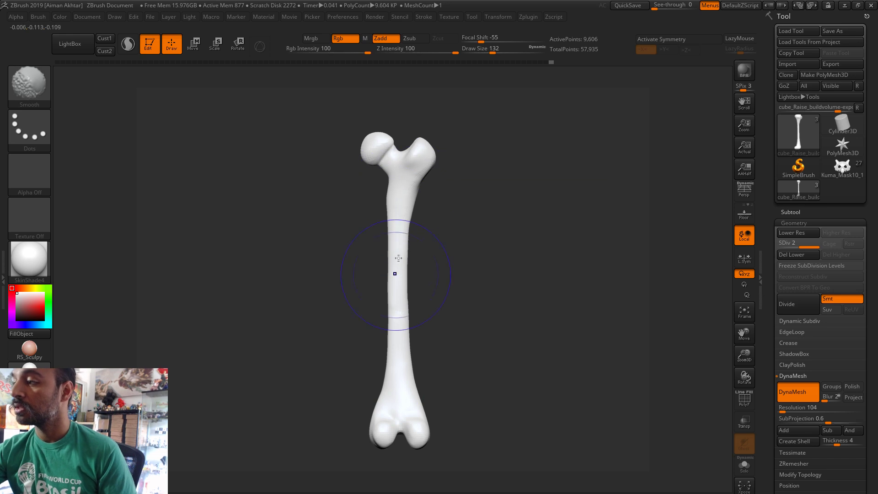
{"action": "left_click_drag", "start_coordinate": [449, 343], "coordinate": [539, 345]}
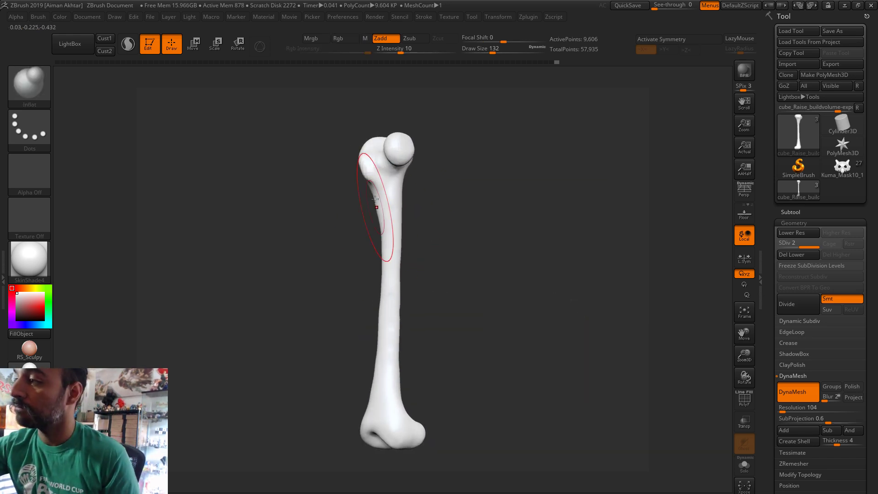
{"action": "left_click_drag", "start_coordinate": [387, 376], "coordinate": [384, 392], "text": "shift"}
{"action": "mouse_move", "coordinate": [439, 344]}
{"action": "left_mouse_down"}
{"action": "mouse_move", "coordinate": [484, 325]}
{"action": "mouse_move", "coordinate": [469, 368]}
{"action": "left_mouse_up"}
{"action": "left_click_drag", "start_coordinate": [467, 398], "coordinate": [462, 363], "text": "alt"}
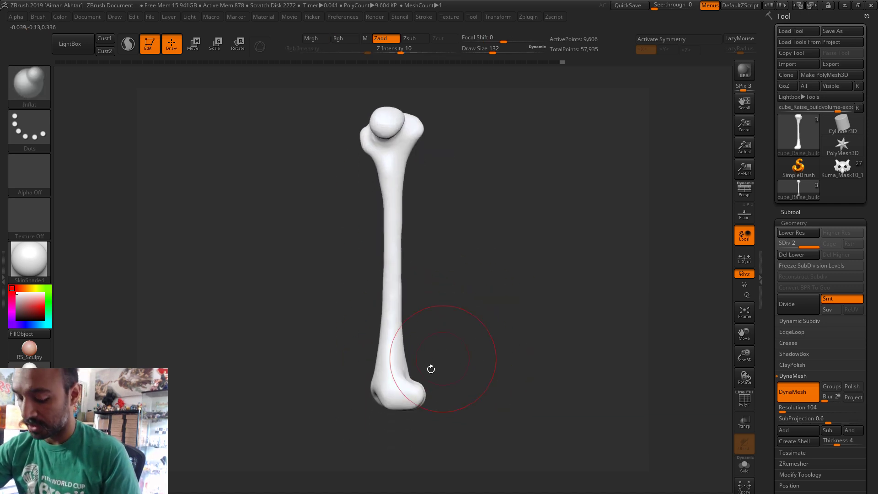
- Adjust the line of the lower shaft and condyles with the Move brush at draw size 239
{"action": "key", "text": "b"}
{"action": "key", "text": "m"}
{"action": "key", "text": "v"}
{"action": "key", "text": "s"}
{"action": "left_click_drag", "start_coordinate": [410, 389], "coordinate": [420, 389]}
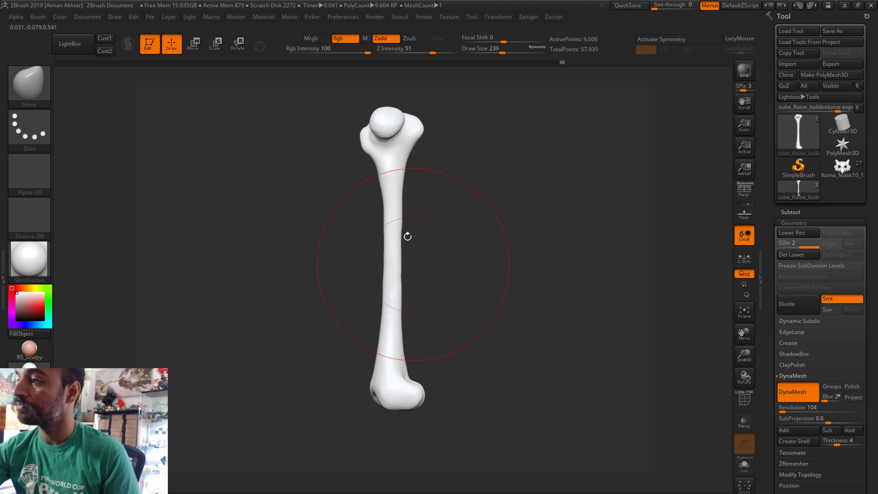
- Push in the greater trochanter's outline with the Move brush at draw size 128 and refine the contour below it at draw size 71
{"action": "key", "text": "s"}
{"action": "left_click_drag", "start_coordinate": [420, 128], "coordinate": [411, 129]}
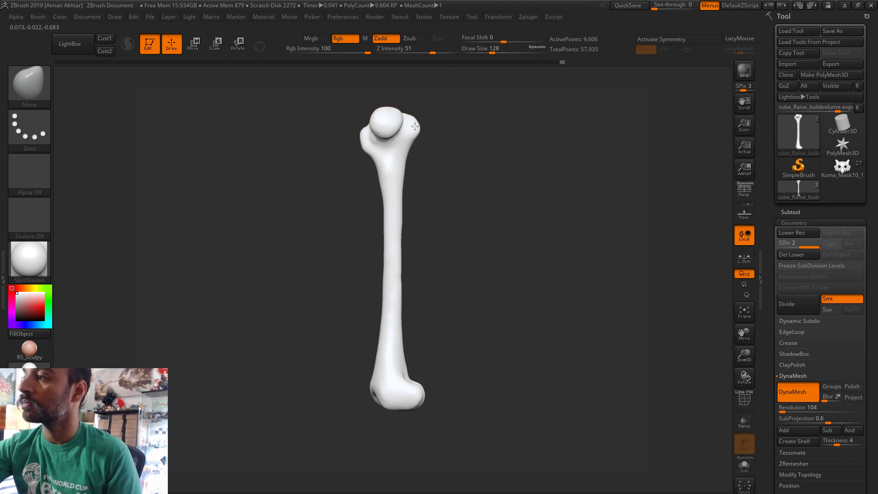
{"action": "key", "text": "["}
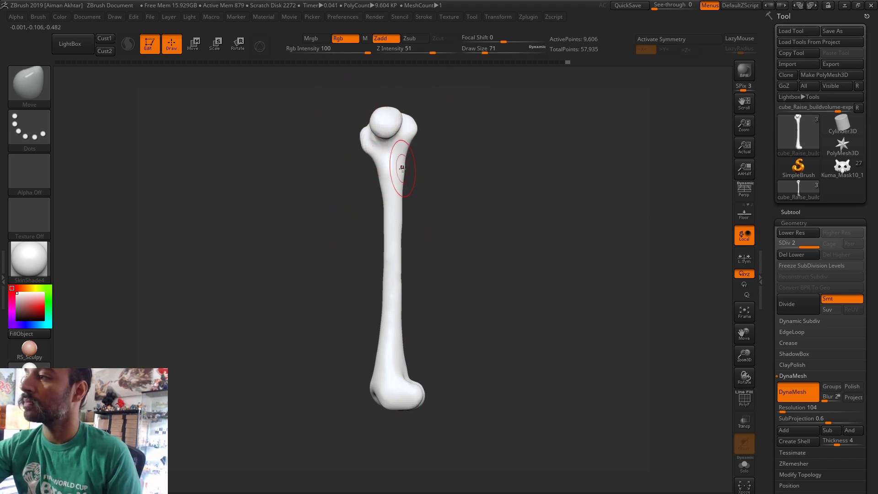
{"action": "left_click_drag", "start_coordinate": [453, 151], "coordinate": [420, 127], "text": "shift"}
{"action": "key", "text": "s"}
{"action": "key", "text": "s"}
{"action": "left_click_drag", "start_coordinate": [415, 126], "coordinate": [453, 98]}
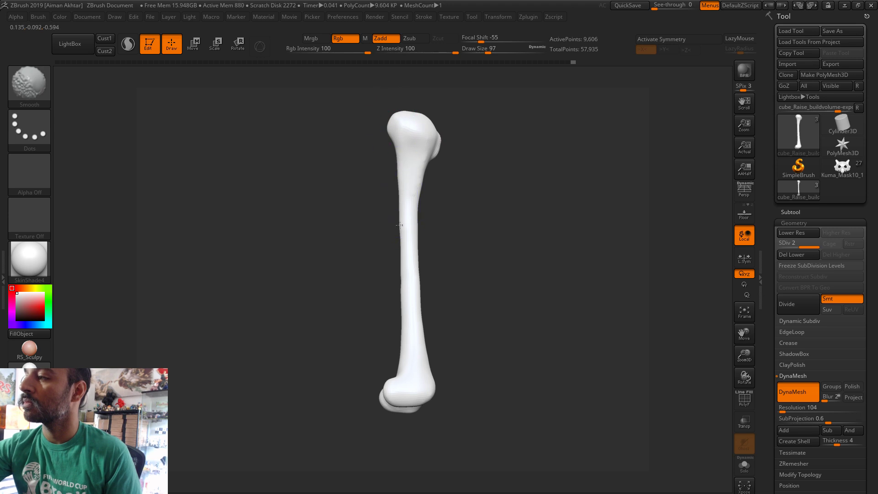
- Carve the contours around the greater trochanter and below the femoral head with the DamStandard brush at draw size 29
{"action": "mouse_move", "coordinate": [457, 265]}
{"action": "left_mouse_down", "text": "shift"}
{"action": "mouse_move", "coordinate": [511, 266]}
{"action": "mouse_move", "coordinate": [514, 208]}
{"action": "mouse_move", "coordinate": [503, 343]}
{"action": "mouse_move", "coordinate": [522, 233]}
{"action": "mouse_move", "coordinate": [503, 343]}
{"action": "left_mouse_up", "text": "shift"}
{"action": "left_click", "coordinate": [521, 491]}
{"action": "mouse_move", "coordinate": [502, 343]}
{"action": "left_mouse_down"}
{"action": "mouse_move", "coordinate": [459, 297]}
{"action": "mouse_move", "coordinate": [384, 292]}
{"action": "left_mouse_up"}
{"action": "key", "text": "s"}
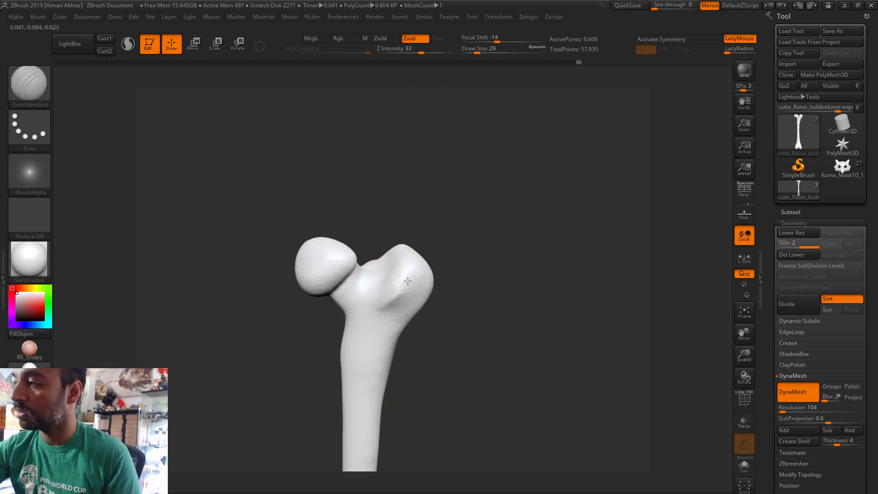
{"action": "right_click_drag", "start_coordinate": [407, 281], "coordinate": [510, 246]}
{"action": "left_click_drag", "start_coordinate": [510, 246], "coordinate": [393, 265]}
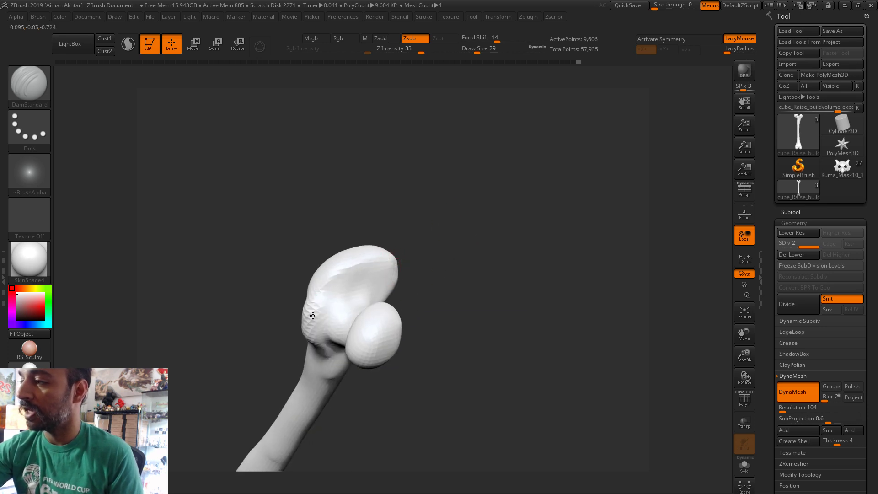
{"action": "left_click_drag", "start_coordinate": [312, 315], "coordinate": [397, 249]}
{"action": "left_click_drag", "start_coordinate": [503, 297], "coordinate": [402, 257], "text": "shift"}
{"action": "left_click_drag", "start_coordinate": [301, 274], "coordinate": [364, 268]}
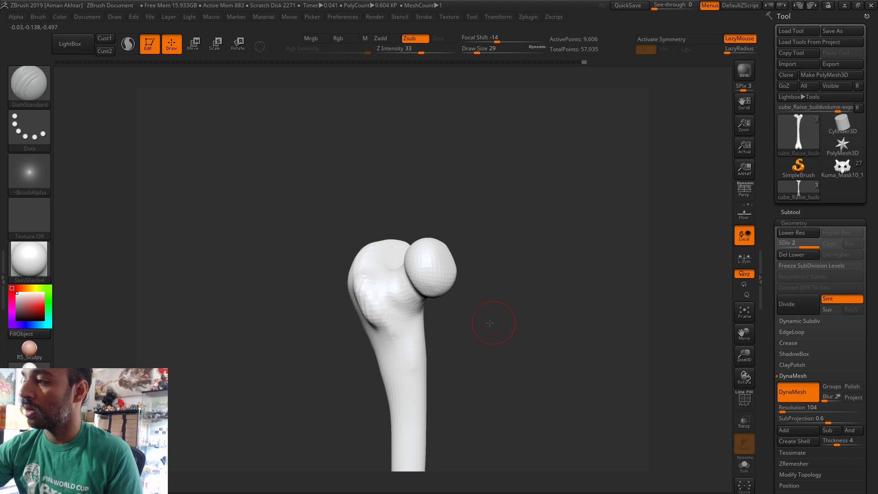
{"action": "left_click_drag", "start_coordinate": [490, 323], "coordinate": [448, 272]}
{"action": "left_click_drag", "start_coordinate": [416, 303], "coordinate": [446, 280], "text": "shift"}
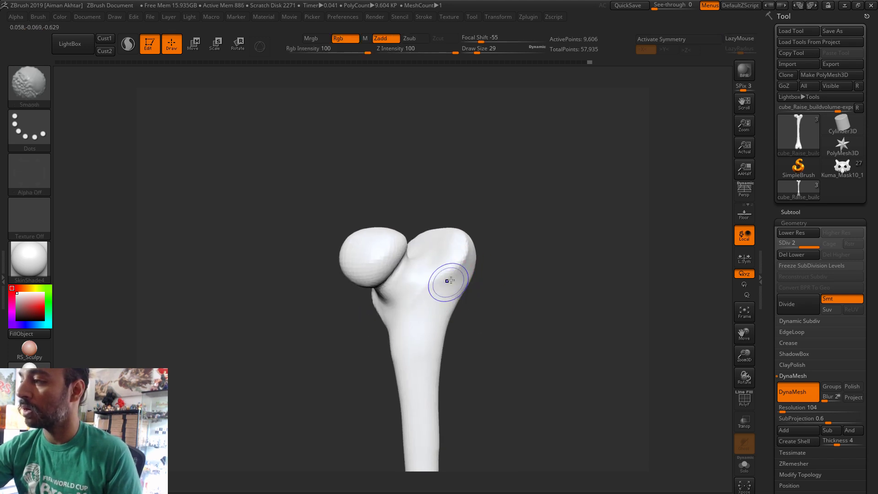
- Smooth the carved surfaces around the greater trochanter from several angles
{"action": "mouse_move", "coordinate": [505, 282]}
{"action": "left_mouse_down"}
{"action": "mouse_move", "coordinate": [466, 276]}
{"action": "mouse_move", "coordinate": [420, 331]}
{"action": "mouse_move", "coordinate": [470, 259]}
{"action": "left_mouse_up"}
{"action": "left_click_drag", "start_coordinate": [509, 306], "coordinate": [508, 255], "text": "alt"}
{"action": "left_click_drag", "start_coordinate": [508, 254], "coordinate": [465, 266]}
{"action": "key", "text": "s"}
{"action": "mouse_move", "coordinate": [446, 297]}
{"action": "left_mouse_down", "text": "shift"}
{"action": "mouse_move", "coordinate": [433, 328]}
{"action": "mouse_move", "coordinate": [463, 329]}
{"action": "mouse_move", "coordinate": [479, 292]}
{"action": "left_mouse_up", "text": "shift"}
{"action": "left_click_drag", "start_coordinate": [514, 258], "coordinate": [507, 212], "text": "alt"}
{"action": "left_click_drag", "start_coordinate": [472, 276], "coordinate": [437, 285]}
- Fill out the thin areas along the shaft with the Inflat brush at draw size 44 and Z intensity 10
{"action": "key", "text": "b"}
{"action": "key", "text": "i"}
{"action": "key", "text": "n"}
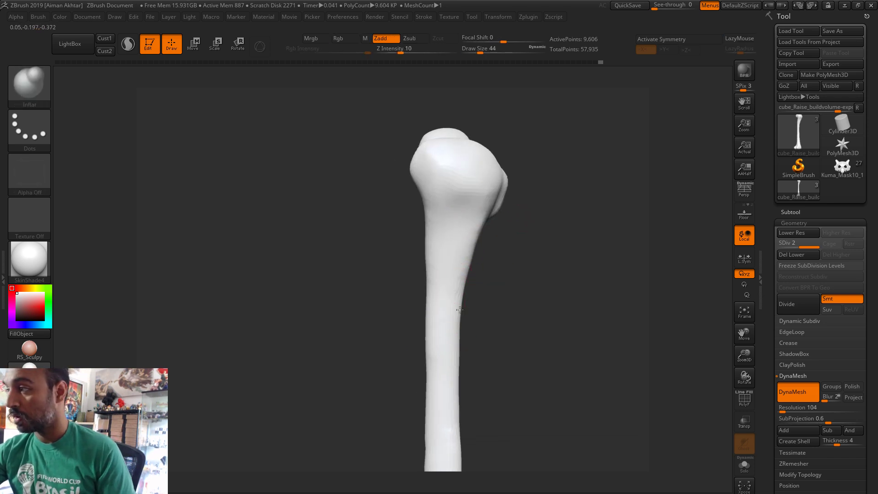
{"action": "mouse_move", "coordinate": [501, 328]}
{"action": "left_mouse_down"}
{"action": "mouse_move", "coordinate": [478, 231]}
{"action": "mouse_move", "coordinate": [494, 290]}
{"action": "mouse_move", "coordinate": [416, 390]}
{"action": "left_mouse_up"}
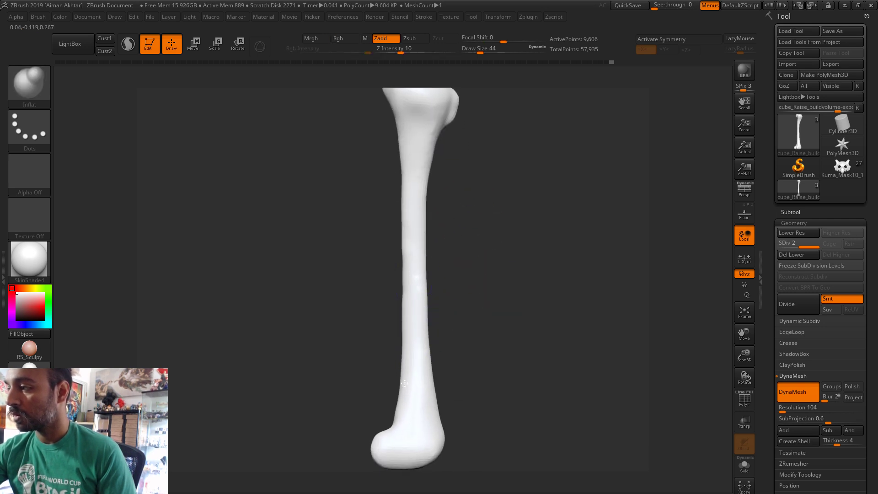
{"action": "left_click_drag", "start_coordinate": [454, 289], "coordinate": [533, 271]}
{"action": "left_click_drag", "start_coordinate": [488, 316], "coordinate": [509, 250], "text": "alt"}
{"action": "left_click_drag", "start_coordinate": [508, 250], "coordinate": [512, 277]}
- Reshape the notch between the condyles and their inner edges with the Move brush at draw size 27
{"action": "key", "text": "b"}
{"action": "key", "text": "m"}
{"action": "key", "text": "v"}
{"action": "key", "text": "bracketleft"}
{"action": "key", "text": "bracketleft"}
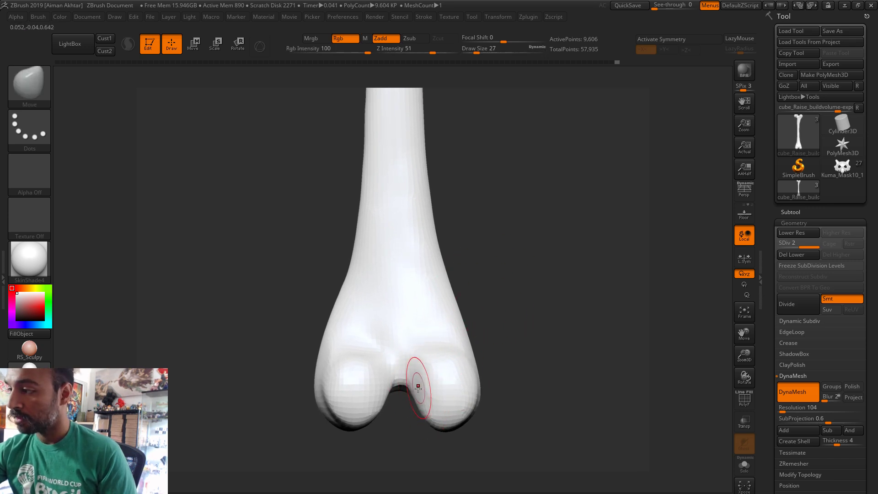
{"action": "mouse_move", "coordinate": [489, 313]}
{"action": "left_mouse_down"}
{"action": "mouse_move", "coordinate": [388, 368]}
{"action": "mouse_move", "coordinate": [389, 386]}
{"action": "left_mouse_up"}
{"action": "left_click_drag", "start_coordinate": [388, 385], "coordinate": [389, 383]}
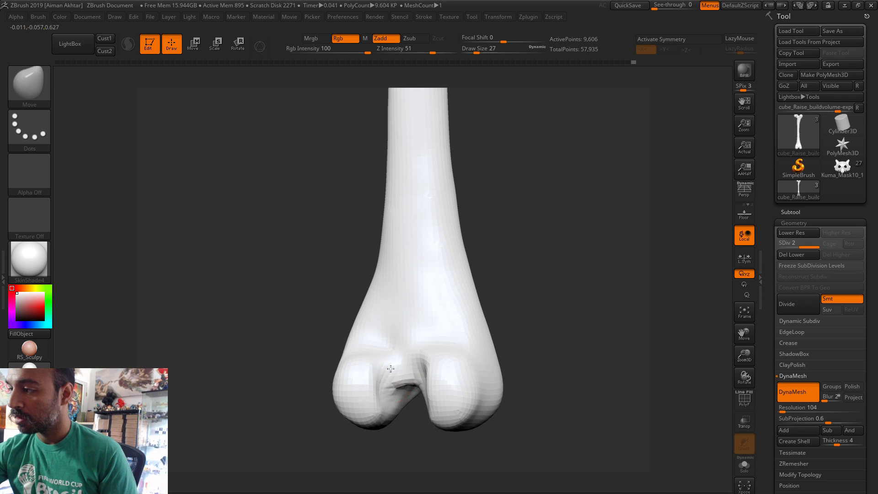
{"action": "left_click_drag", "start_coordinate": [425, 440], "coordinate": [403, 439]}
{"action": "left_click_drag", "start_coordinate": [393, 381], "coordinate": [399, 370], "text": "shift"}
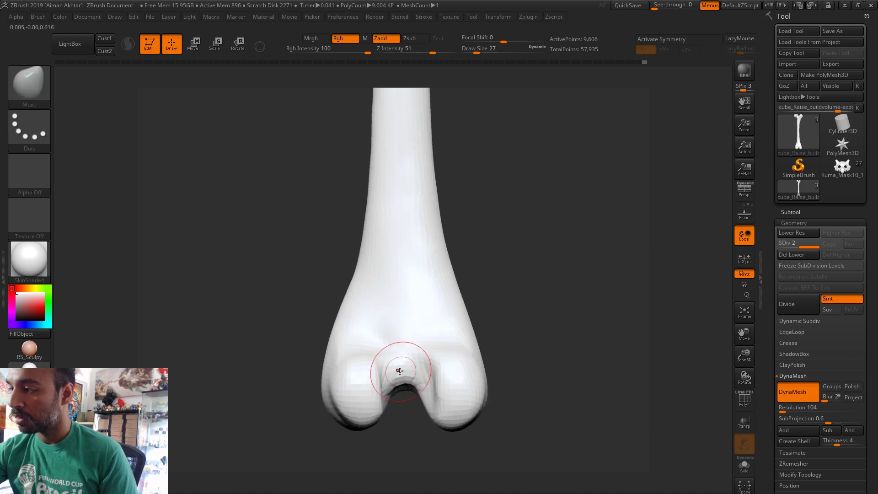
{"action": "left_click_drag", "start_coordinate": [383, 415], "coordinate": [336, 420]}
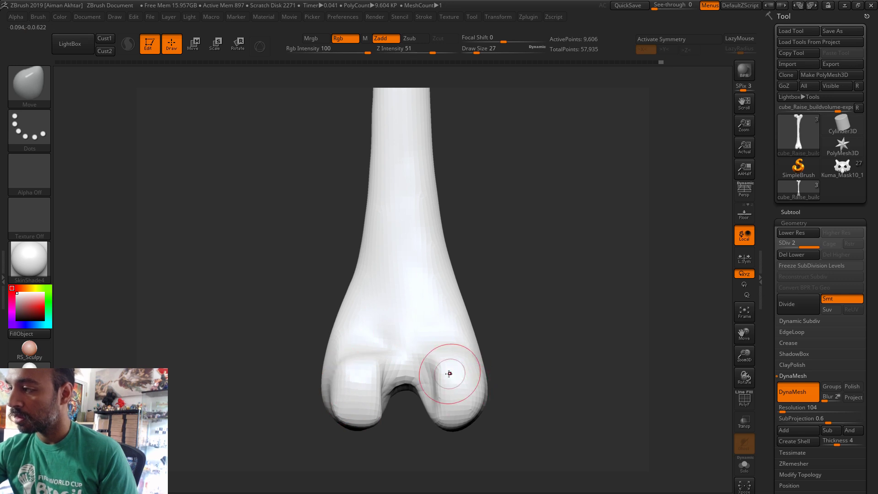
- Refine the inner side of the condyle beside the notch with the Move brush at draw size 23
{"action": "key", "text": "s"}
{"action": "mouse_move", "coordinate": [442, 372]}
{"action": "left_mouse_down"}
{"action": "mouse_move", "coordinate": [440, 397]}
{"action": "mouse_move", "coordinate": [420, 391]}
{"action": "left_mouse_up"}
{"action": "key", "text": "s"}
{"action": "key", "text": "s"}
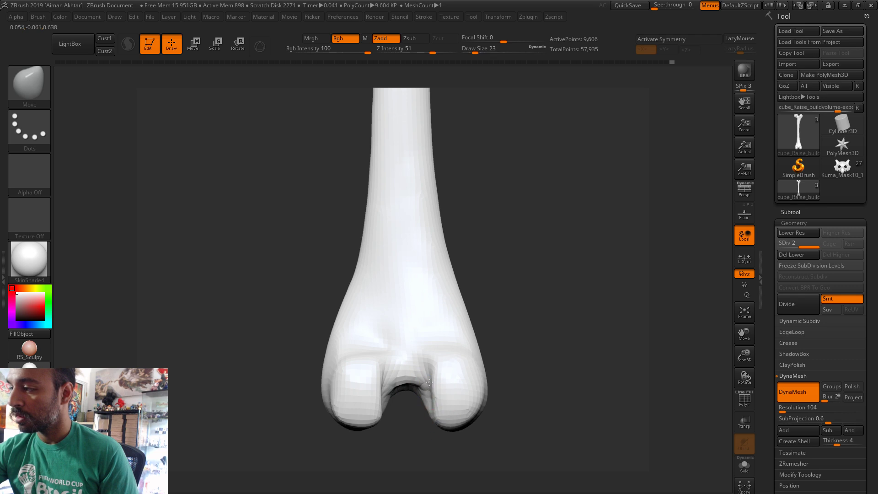
- Delete the lower subdivision level and remesh the bone with DynaMesh at resolution 264
{"action": "mouse_move", "coordinate": [492, 308]}
{"action": "left_mouse_down"}
{"action": "mouse_move", "coordinate": [485, 350]}
{"action": "mouse_move", "coordinate": [494, 388]}
{"action": "left_mouse_up"}
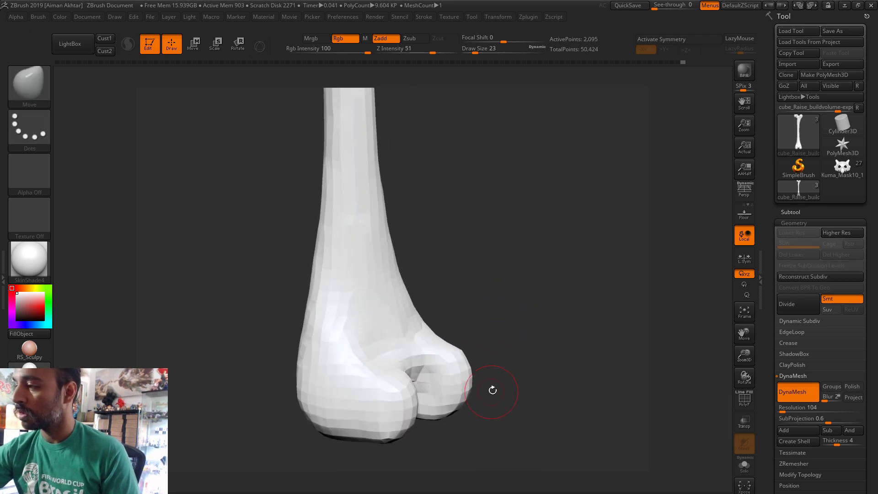
{"action": "left_click", "coordinate": [783, 407]}
{"action": "type", "text": "264"}
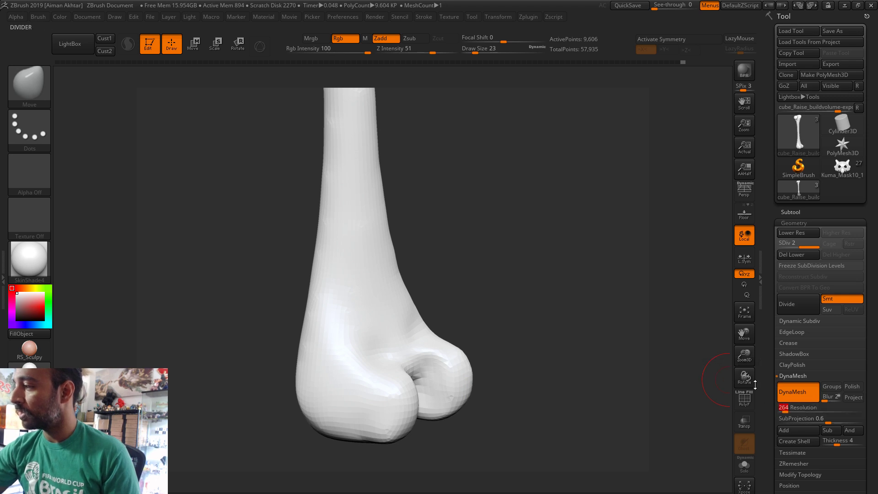
{"action": "left_click", "coordinate": [786, 254]}
{"action": "key", "text": "shift"}
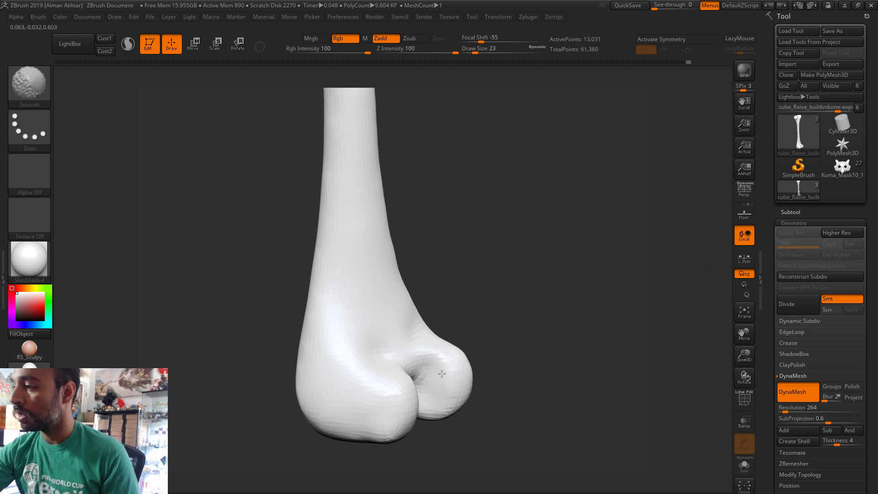
- Smooth the condyles and adjust their side profile with the Move brush at draw sizes 68 and 37
{"action": "right_click_drag", "start_coordinate": [429, 361], "coordinate": [476, 349]}
{"action": "left_click_drag", "start_coordinate": [409, 399], "coordinate": [399, 413]}
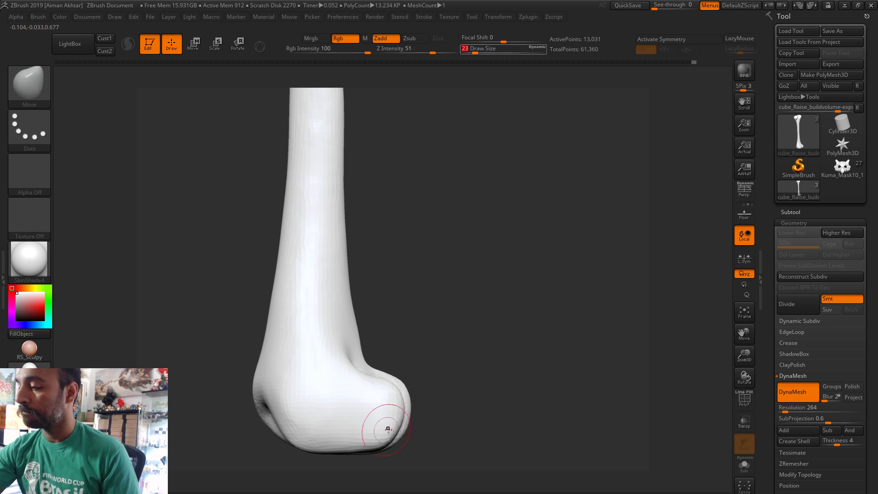
{"action": "mouse_move", "coordinate": [389, 405]}
{"action": "right_mouse_down"}
{"action": "mouse_move", "coordinate": [450, 392]}
{"action": "mouse_move", "coordinate": [445, 366]}
{"action": "right_mouse_up"}
{"action": "key", "text": "s"}
{"action": "left_click_drag", "start_coordinate": [445, 366], "coordinate": [449, 365]}
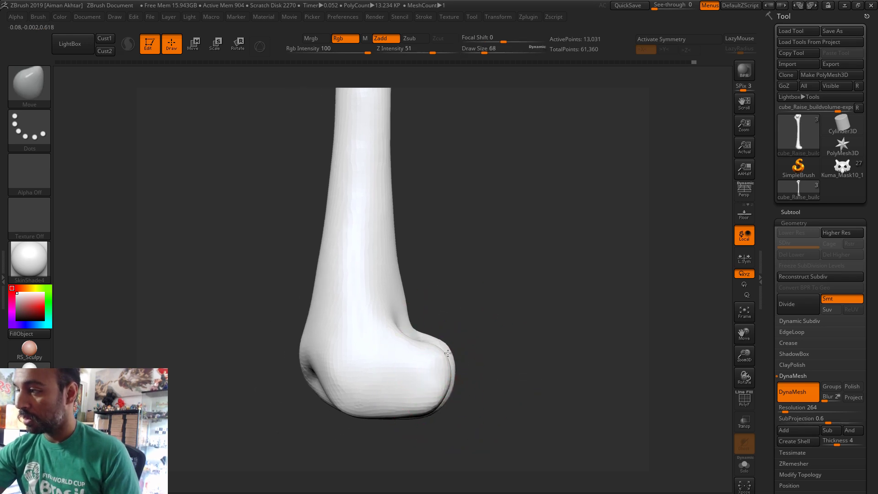
{"action": "key", "text": "s"}
{"action": "left_click_drag", "start_coordinate": [401, 392], "coordinate": [398, 408]}
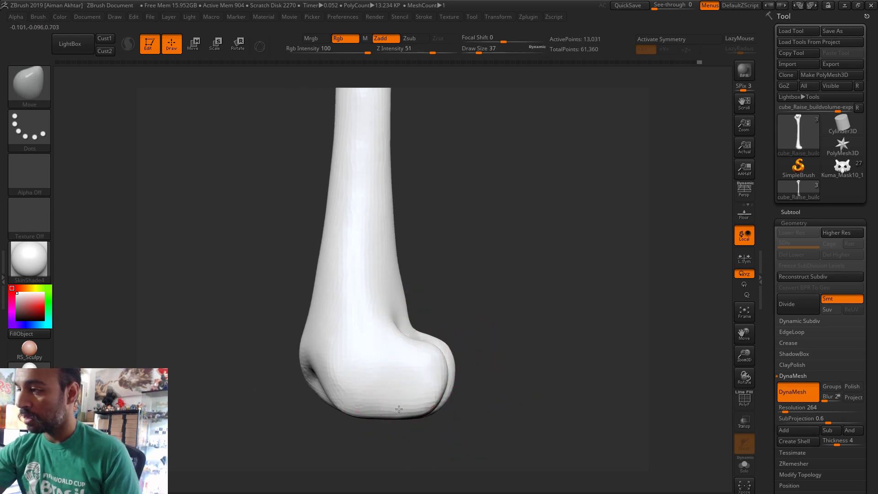
{"action": "left_click_drag", "start_coordinate": [486, 398], "coordinate": [513, 386]}
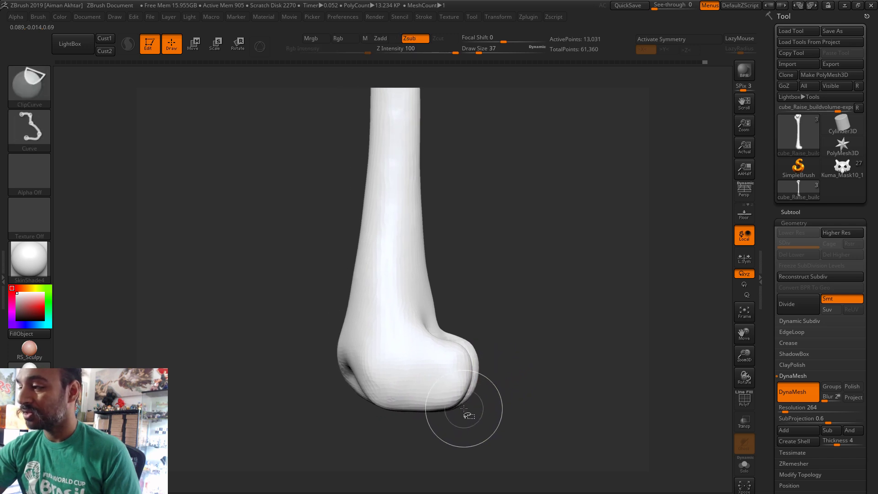
- Trim the underside of the condyles flat with a straight ClipCurve stroke in side view
{"action": "left_click_drag", "start_coordinate": [467, 409], "coordinate": [330, 411], "text": "ctrl+shift"}
{"action": "left_click_drag", "start_coordinate": [492, 389], "coordinate": [502, 314]}
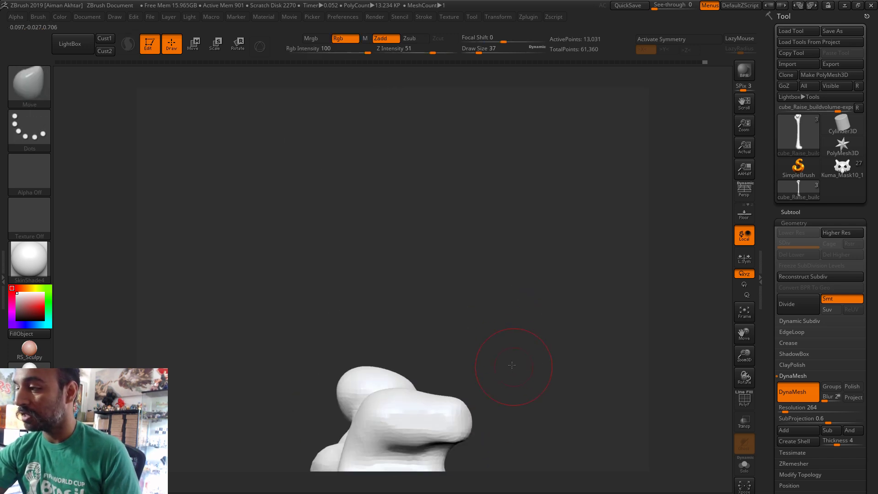
{"action": "left_click_drag", "start_coordinate": [512, 364], "coordinate": [536, 260], "text": "alt"}
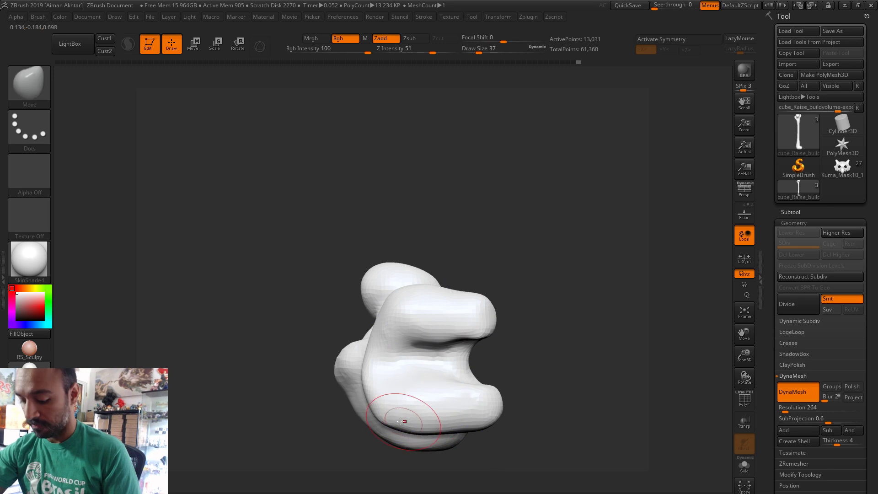
- Adjust the front outline of the condyles in bottom view with the Move brush at draw size 44
{"action": "key", "text": "s"}
{"action": "left_click_drag", "start_coordinate": [397, 414], "coordinate": [391, 413]}
{"action": "key", "text": "s"}
{"action": "left_click_drag", "start_coordinate": [381, 346], "coordinate": [387, 345]}
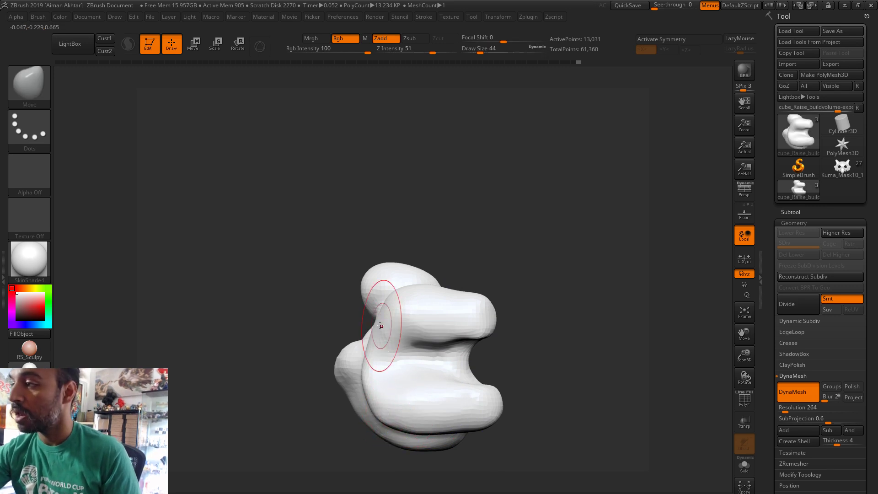
{"action": "left_click_drag", "start_coordinate": [398, 391], "coordinate": [404, 397]}
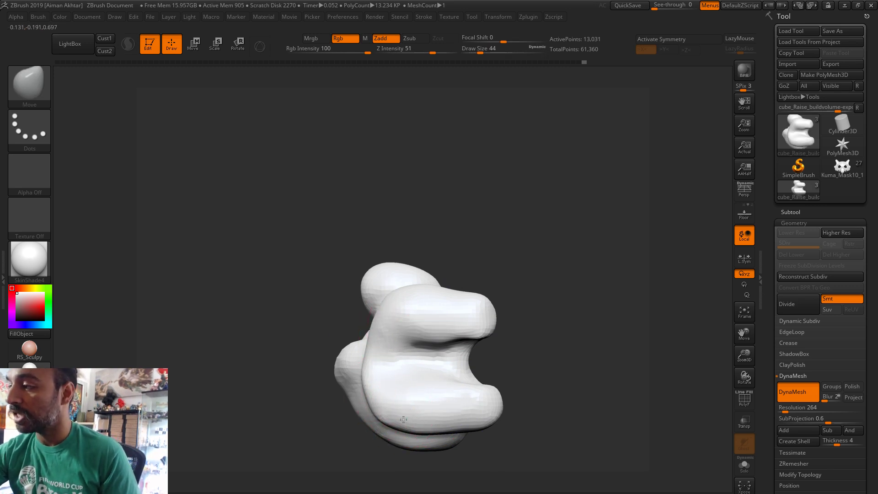
- Refine the condyle edges along the notch in bottom view with the Move brush at draw sizes 22 and 29
{"action": "key", "text": "bracketleft"}
{"action": "key", "text": "bracketleft"}
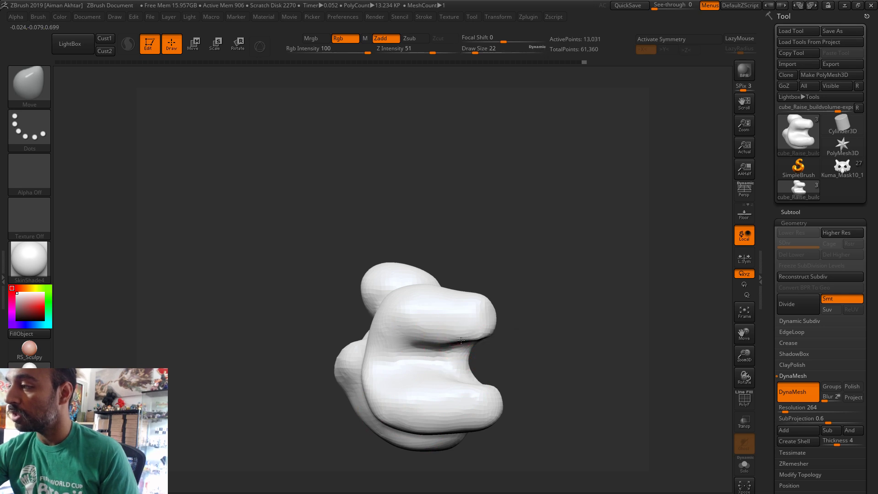
{"action": "key", "text": "bracketright"}
{"action": "key", "text": "bracketright"}
{"action": "key", "text": "bracketright"}
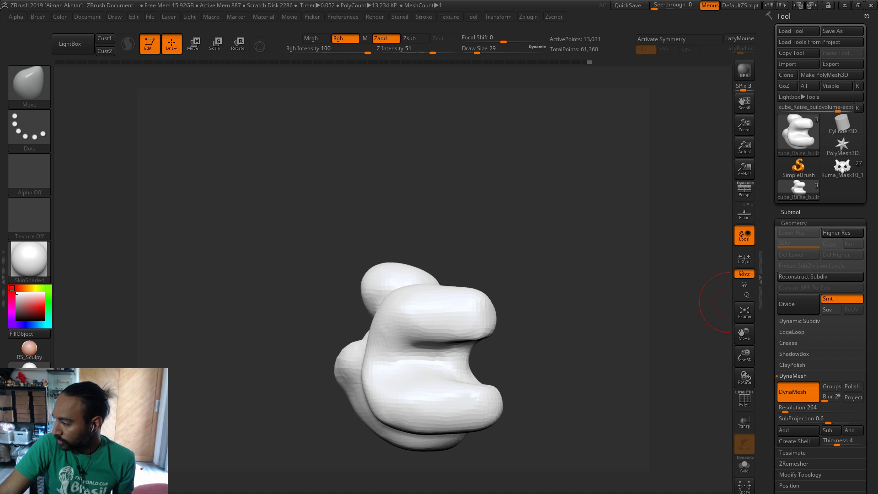
{"action": "left_click_drag", "start_coordinate": [564, 332], "coordinate": [565, 335]}
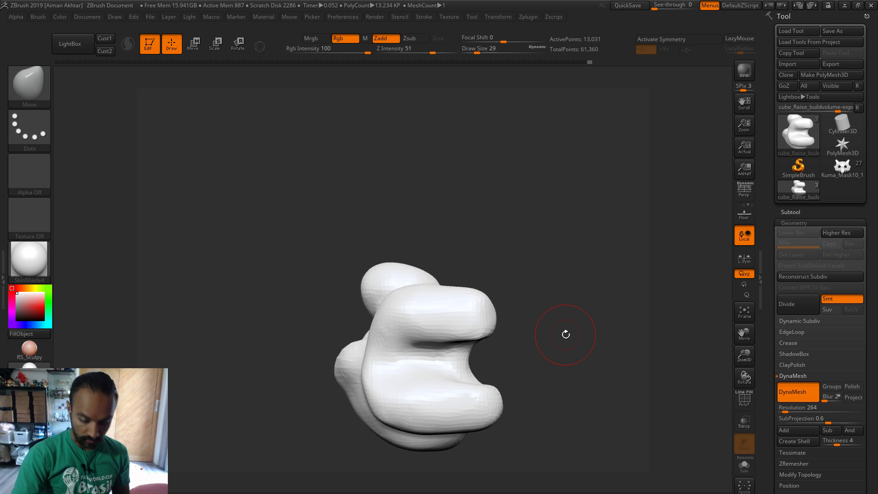
- Correct the outer and front contours of both condyles with the Move brush at draw sizes 54, 37 and 49
{"action": "key", "text": "s"}
{"action": "left_click_drag", "start_coordinate": [451, 283], "coordinate": [458, 286]}
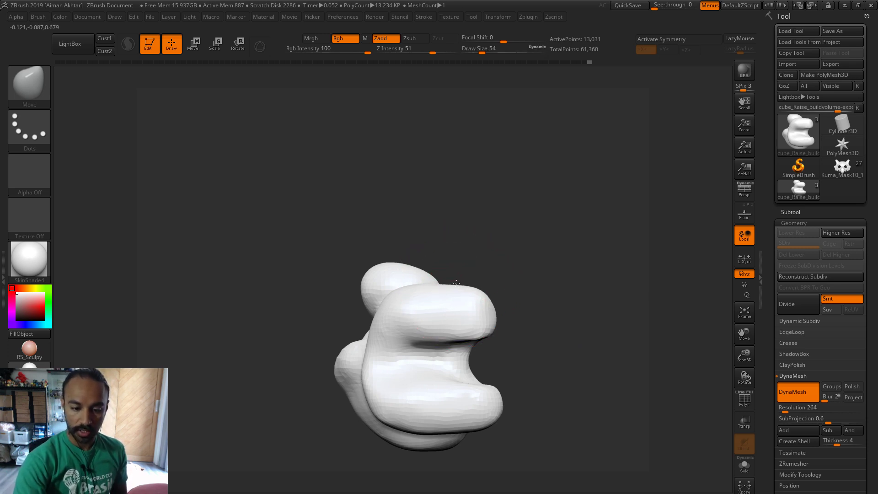
{"action": "key", "text": "s"}
{"action": "left_click_drag", "start_coordinate": [378, 336], "coordinate": [368, 341]}
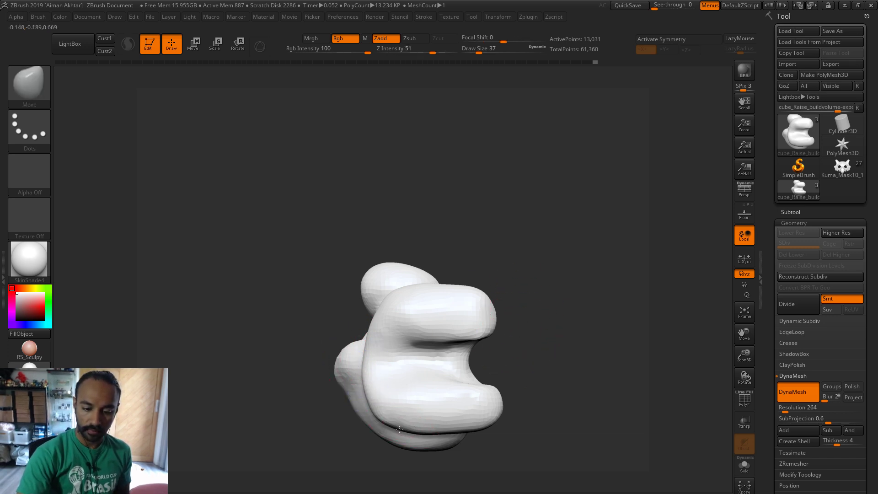
{"action": "mouse_move", "coordinate": [456, 425]}
{"action": "left_mouse_down"}
{"action": "mouse_move", "coordinate": [469, 401]}
{"action": "mouse_move", "coordinate": [449, 415]}
{"action": "left_mouse_up"}
{"action": "key", "text": "s"}
{"action": "key", "text": "s"}
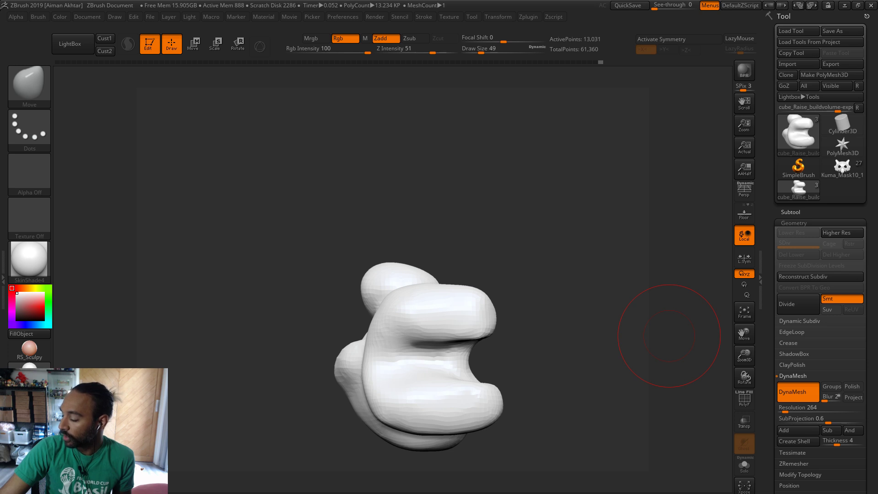
- Reshape the outer side and inner slope of the greater trochanter with the Move brush in front view
{"action": "left_click_drag", "start_coordinate": [529, 316], "coordinate": [560, 292]}
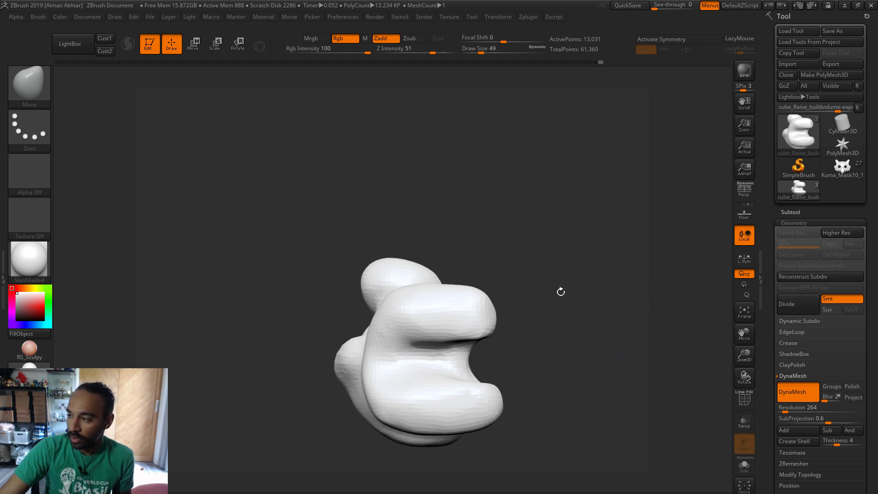
{"action": "left_click_drag", "start_coordinate": [586, 209], "coordinate": [610, 343]}
{"action": "left_click_drag", "start_coordinate": [641, 151], "coordinate": [648, 408], "text": "alt"}
{"action": "key", "text": "ctrl+shift+z"}
{"action": "key", "text": "ctrl+shift+z"}
{"action": "key", "text": "ctrl+shift+z"}
{"action": "key", "text": "ctrl+shift+z"}
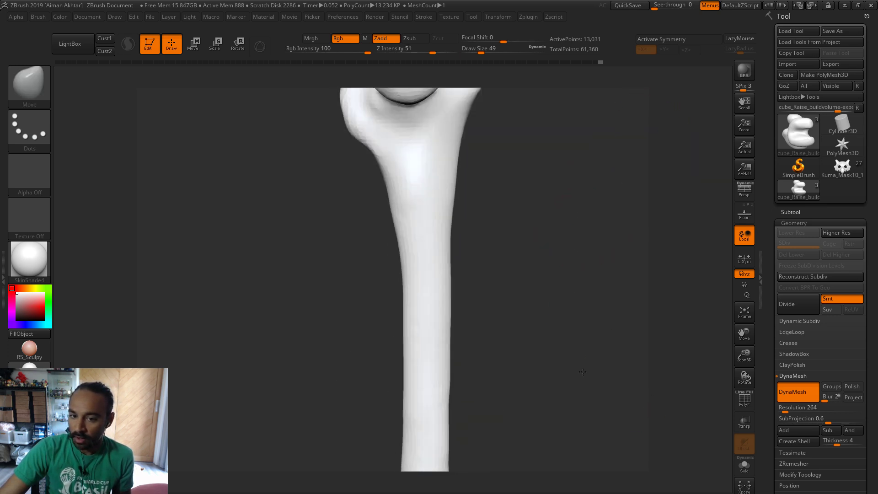
{"action": "left_click_drag", "start_coordinate": [610, 296], "coordinate": [619, 355], "text": "alt"}
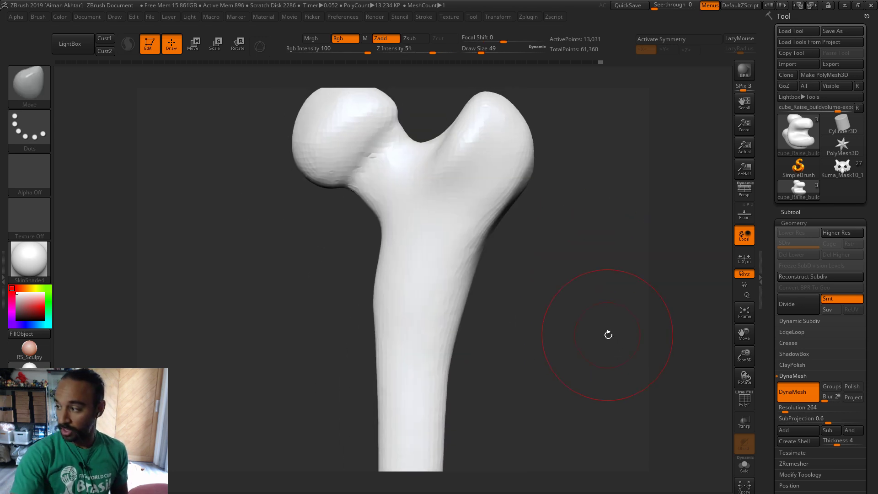
{"action": "key", "text": "s"}
{"action": "mouse_move", "coordinate": [532, 156]}
{"action": "left_mouse_down"}
{"action": "mouse_move", "coordinate": [524, 146]}
{"action": "mouse_move", "coordinate": [507, 196]}
{"action": "mouse_move", "coordinate": [553, 171]}
{"action": "mouse_move", "coordinate": [559, 196]}
{"action": "left_mouse_up"}
{"action": "key", "text": "s"}
{"action": "left_click_drag", "start_coordinate": [454, 127], "coordinate": [461, 121]}
{"action": "mouse_move", "coordinate": [454, 128]}
{"action": "left_mouse_down"}
{"action": "mouse_move", "coordinate": [466, 139]}
{"action": "mouse_move", "coordinate": [452, 139]}
{"action": "mouse_move", "coordinate": [461, 155]}
{"action": "left_mouse_up"}
- Refine the tip of the greater trochanter with the Move brush at draw size 41
{"action": "key", "text": "s"}
{"action": "left_click_drag", "start_coordinate": [519, 81], "coordinate": [536, 135]}
{"action": "key", "text": "s"}
{"action": "left_click_drag", "start_coordinate": [491, 160], "coordinate": [488, 161]}
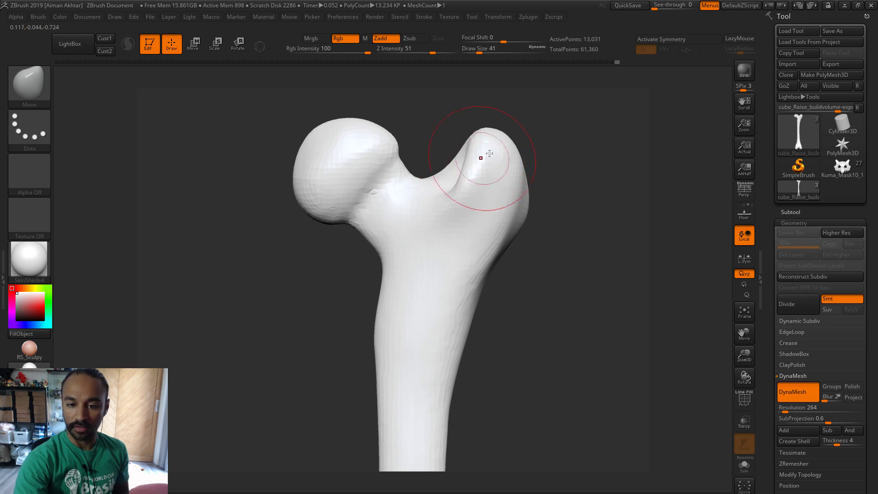
- Shift the ridge leading down to the lesser trochanter on the back with the Move brush at draw size 62
{"action": "mouse_move", "coordinate": [557, 145]}
{"action": "left_mouse_down"}
{"action": "mouse_move", "coordinate": [604, 143]}
{"action": "mouse_move", "coordinate": [585, 156]}
{"action": "mouse_move", "coordinate": [596, 160]}
{"action": "mouse_move", "coordinate": [574, 166]}
{"action": "left_mouse_up"}
{"action": "key", "text": "ctrl"}
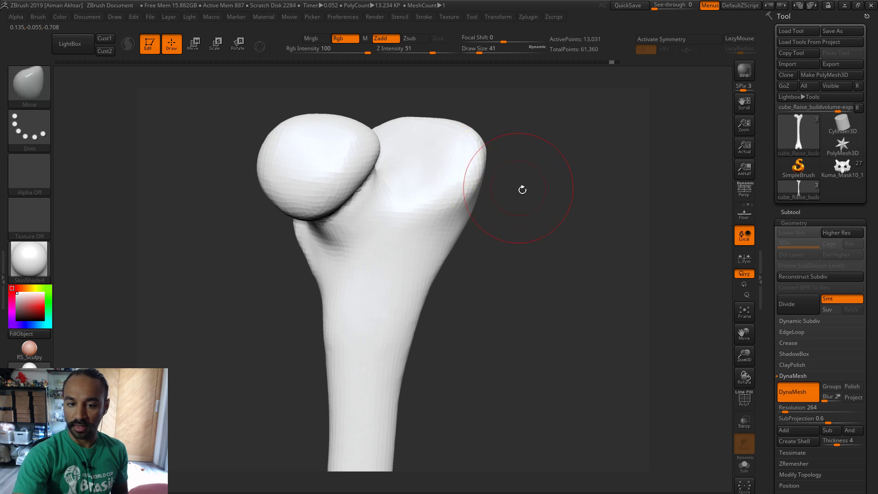
{"action": "mouse_move", "coordinate": [521, 188]}
{"action": "left_mouse_down"}
{"action": "mouse_move", "coordinate": [589, 182]}
{"action": "mouse_move", "coordinate": [553, 204]}
{"action": "mouse_move", "coordinate": [484, 196]}
{"action": "mouse_move", "coordinate": [416, 181]}
{"action": "mouse_move", "coordinate": [363, 153]}
{"action": "left_mouse_up"}
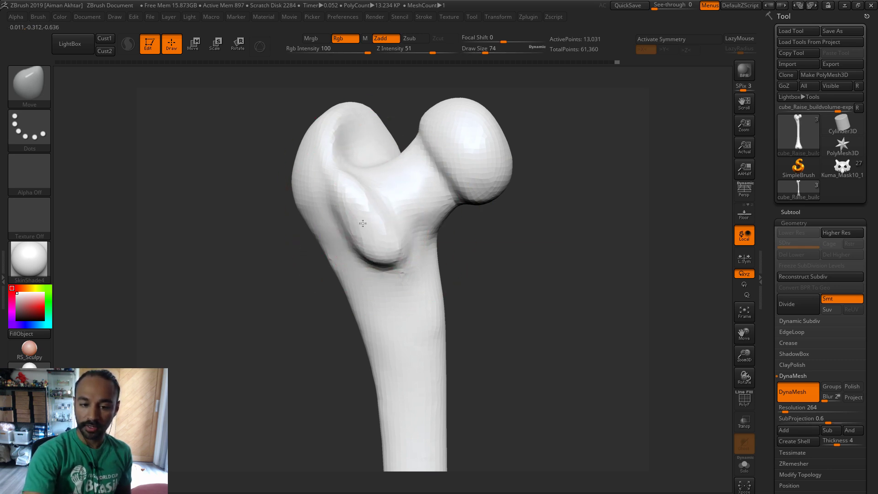
{"action": "key", "text": "["}
{"action": "left_click_drag", "start_coordinate": [370, 219], "coordinate": [374, 219]}
{"action": "left_click_drag", "start_coordinate": [371, 218], "coordinate": [368, 211]}
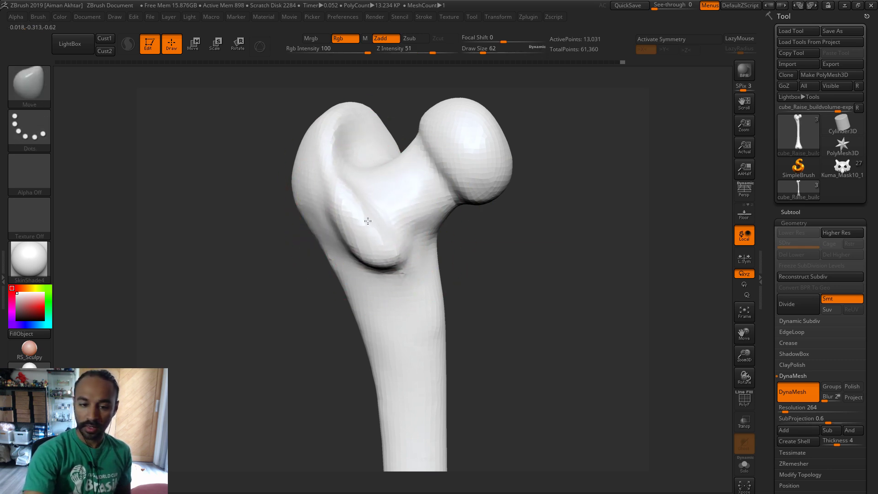
- Pull the tip of the lesser trochanter upward and inward with the Move brush at draw sizes 62 and 37, smoothing its surface
{"action": "left_click_drag", "start_coordinate": [395, 257], "coordinate": [402, 249]}
{"action": "key", "text": "["}
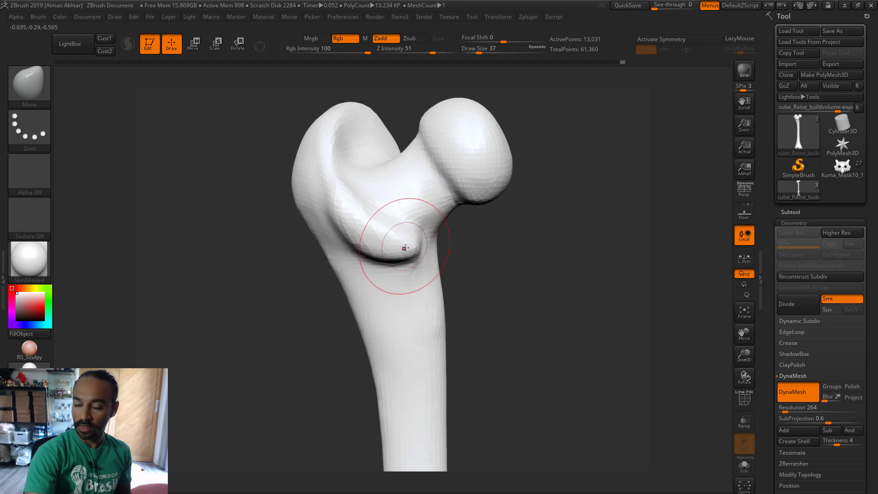
{"action": "key", "text": "shift"}
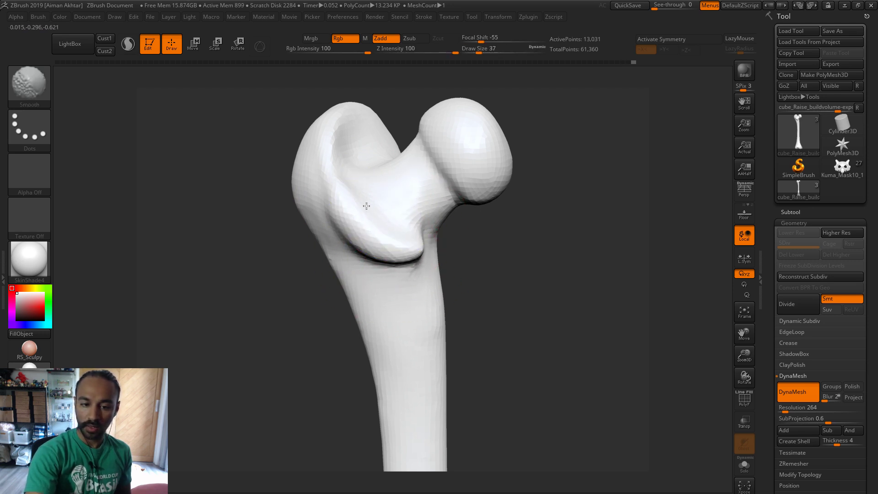
{"action": "right_click_drag", "start_coordinate": [407, 207], "coordinate": [433, 210]}
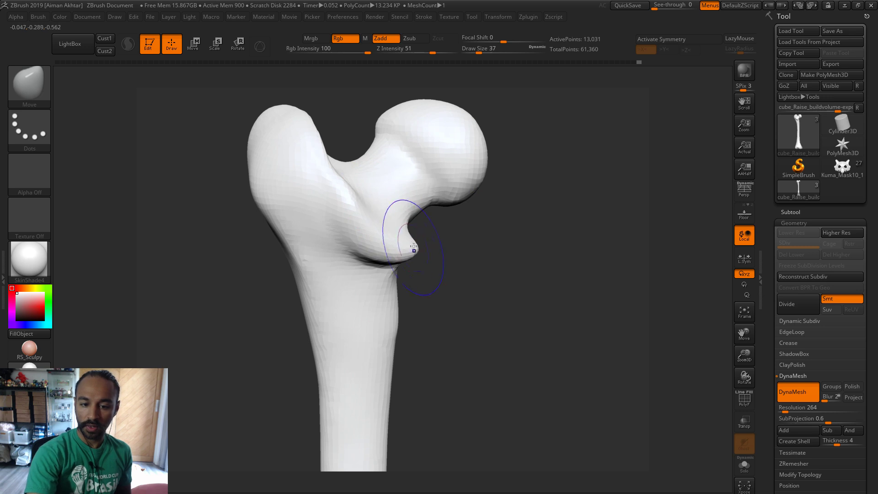
{"action": "left_click_drag", "start_coordinate": [413, 247], "coordinate": [411, 246], "text": "shift"}
{"action": "right_click_drag", "start_coordinate": [430, 248], "coordinate": [403, 237]}
{"action": "left_click_drag", "start_coordinate": [404, 243], "coordinate": [403, 251], "text": "shift"}
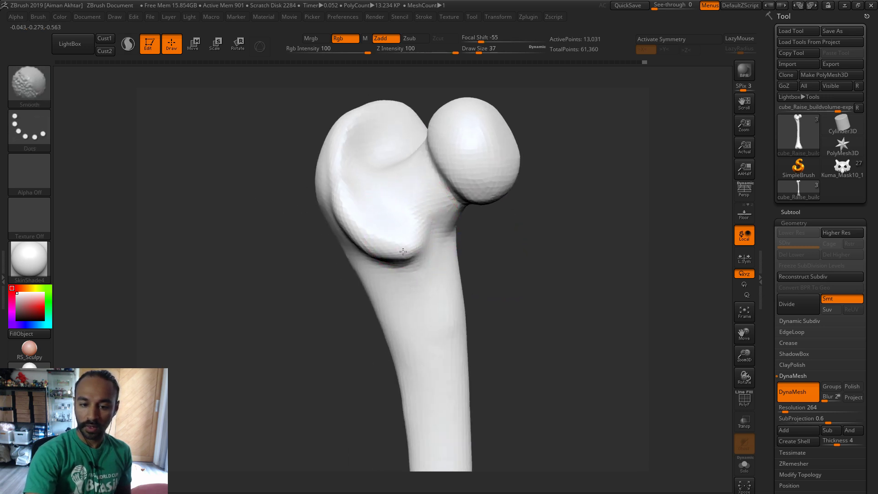
- Remesh the bone with DynaMesh and blend the lower edge of the lesser trochanter into the shaft
{"action": "mouse_move", "coordinate": [422, 250]}
{"action": "right_mouse_down"}
{"action": "mouse_move", "coordinate": [411, 230]}
{"action": "mouse_move", "coordinate": [471, 209]}
{"action": "mouse_move", "coordinate": [532, 210]}
{"action": "right_mouse_up"}
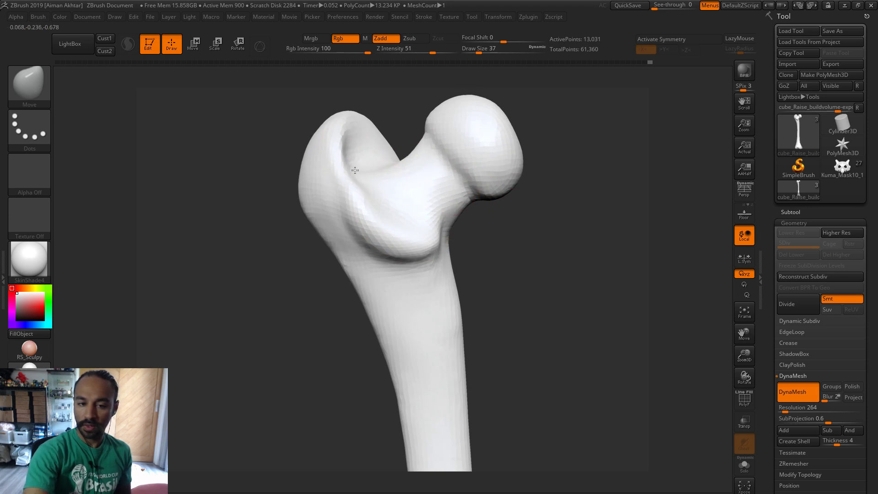
{"action": "key", "text": "shift"}
{"action": "right_click_drag", "start_coordinate": [519, 257], "coordinate": [529, 255]}
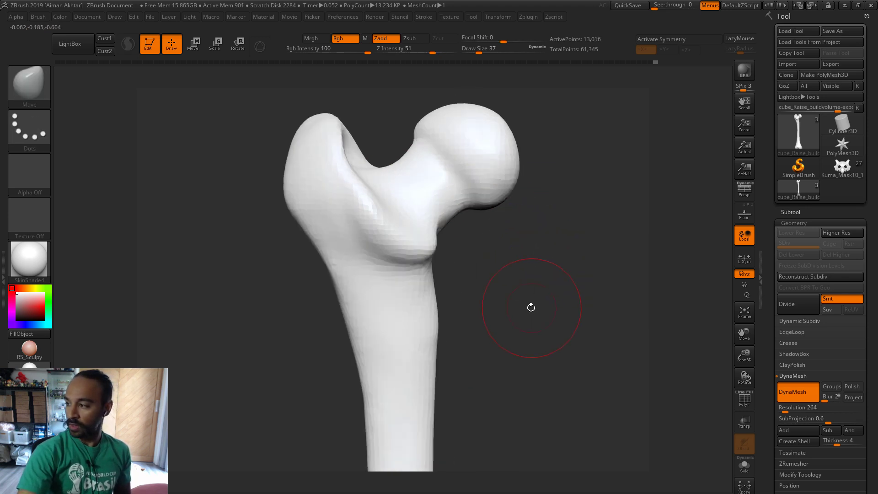
{"action": "right_click_drag", "start_coordinate": [476, 268], "coordinate": [420, 267]}
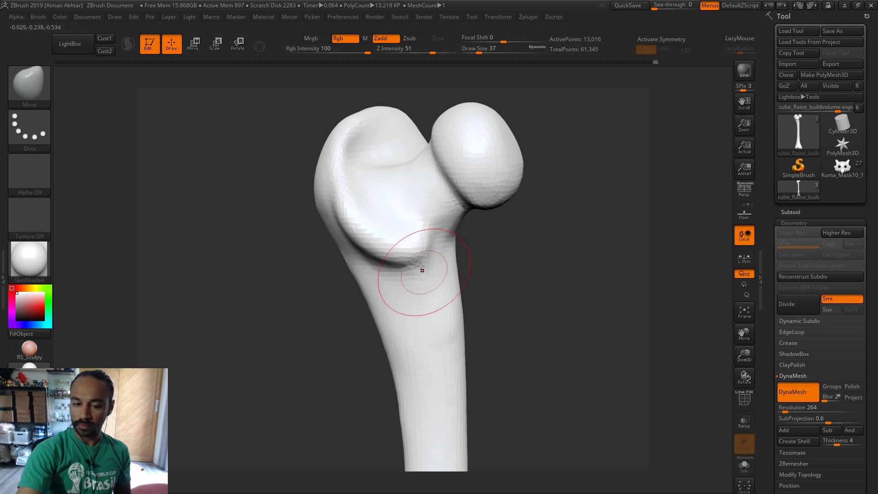
{"action": "left_click_drag", "start_coordinate": [434, 232], "coordinate": [397, 266], "text": "shift"}
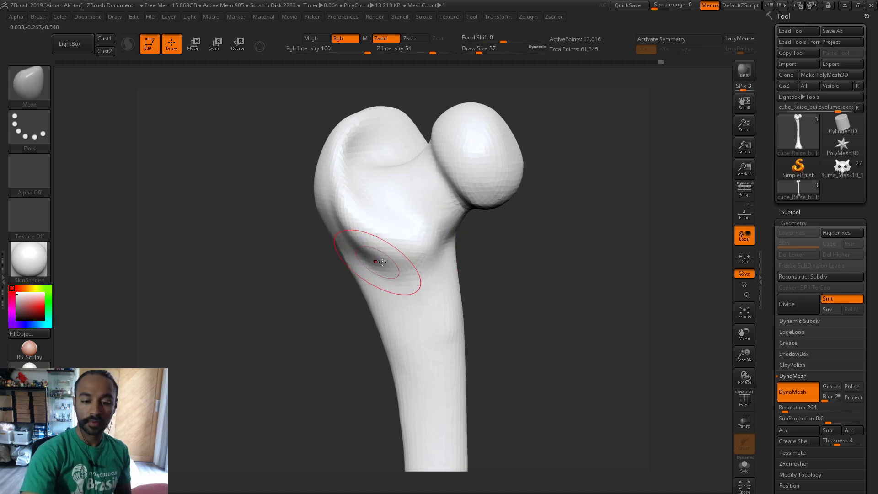
- Round the upper inner contour of the femoral head with the Move brush at draw sizes 37 and 41, smoothing the result
{"action": "mouse_move", "coordinate": [533, 263]}
{"action": "left_mouse_down"}
{"action": "mouse_move", "coordinate": [527, 268]}
{"action": "mouse_move", "coordinate": [544, 256]}
{"action": "mouse_move", "coordinate": [537, 218]}
{"action": "mouse_move", "coordinate": [526, 249]}
{"action": "left_mouse_up"}
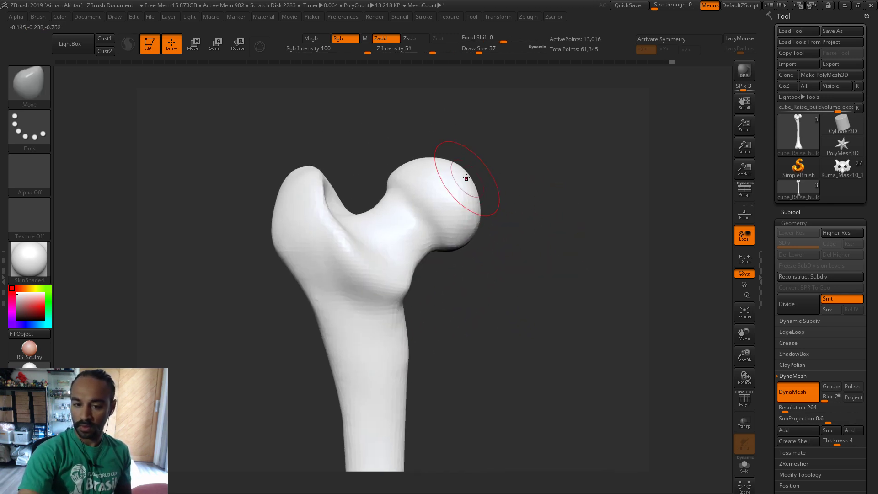
{"action": "mouse_move", "coordinate": [479, 196]}
{"action": "left_mouse_down"}
{"action": "mouse_move", "coordinate": [471, 199]}
{"action": "mouse_move", "coordinate": [475, 173]}
{"action": "left_mouse_up"}
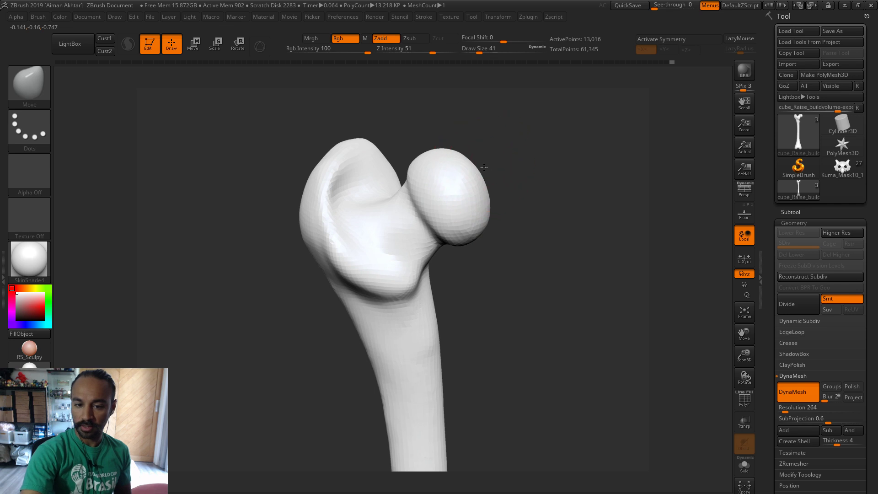
{"action": "mouse_move", "coordinate": [484, 168]}
{"action": "left_mouse_down"}
{"action": "mouse_move", "coordinate": [473, 175]}
{"action": "mouse_move", "coordinate": [482, 162]}
{"action": "left_mouse_up"}
{"action": "left_click_drag", "start_coordinate": [512, 190], "coordinate": [541, 180], "text": "shift"}
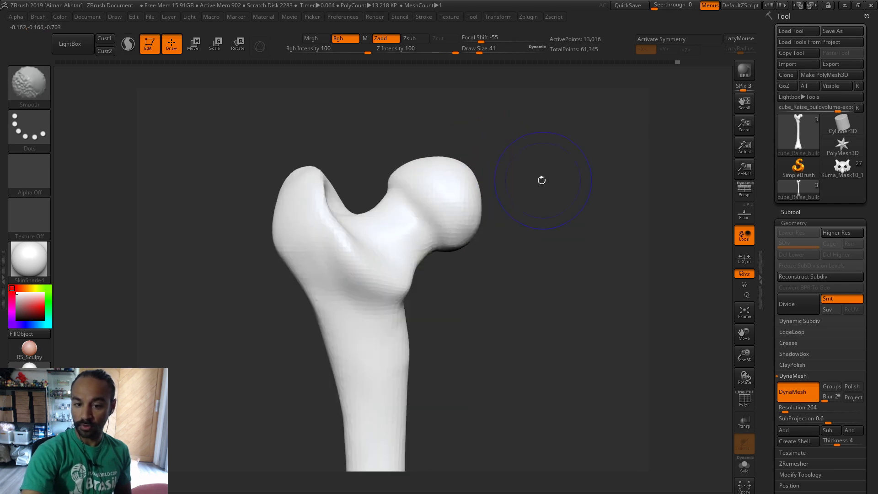
{"action": "mouse_move", "coordinate": [473, 170]}
{"action": "left_mouse_down", "text": "shift"}
{"action": "mouse_move", "coordinate": [475, 226]}
{"action": "mouse_move", "coordinate": [474, 209]}
{"action": "mouse_move", "coordinate": [413, 203]}
{"action": "left_mouse_up", "text": "shift"}
- Tighten the rim where the femoral head meets the neck with the Pinch brush at draw size 9
{"action": "key", "text": "s"}
{"action": "left_click", "coordinate": [465, 230]}
{"action": "key", "text": "s"}
{"action": "key", "text": "s"}
{"action": "key", "text": "b"}
{"action": "key", "text": "p"}
{"action": "key", "text": "i"}
{"action": "key", "text": "s"}
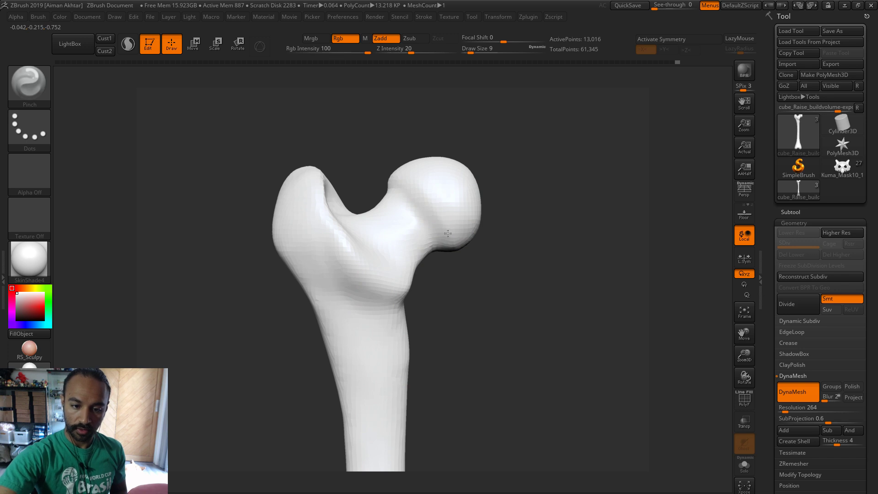
{"action": "left_click_drag", "start_coordinate": [508, 223], "coordinate": [466, 195]}
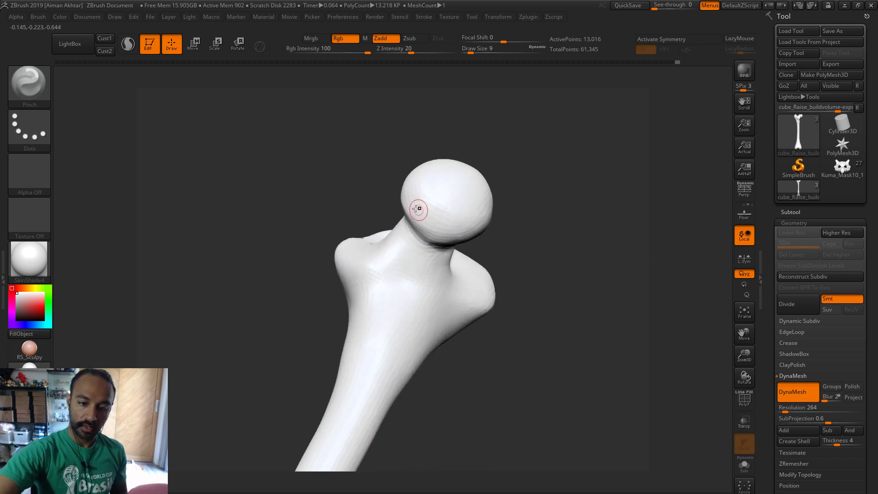
{"action": "left_click_drag", "start_coordinate": [506, 162], "coordinate": [416, 216]}
{"action": "left_click_drag", "start_coordinate": [501, 130], "coordinate": [511, 201]}
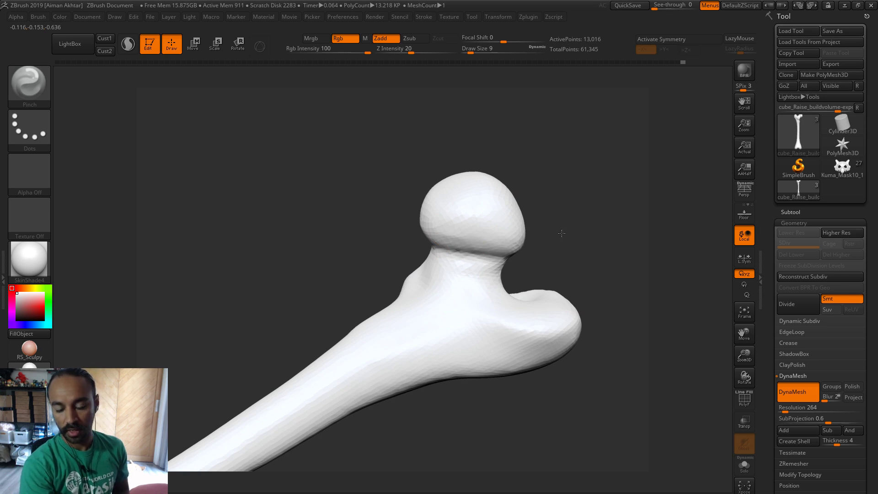
- Continue pinching the femoral head's rim around the far side of the neck at draw size 39
{"action": "left_click_drag", "start_coordinate": [563, 234], "coordinate": [466, 237]}
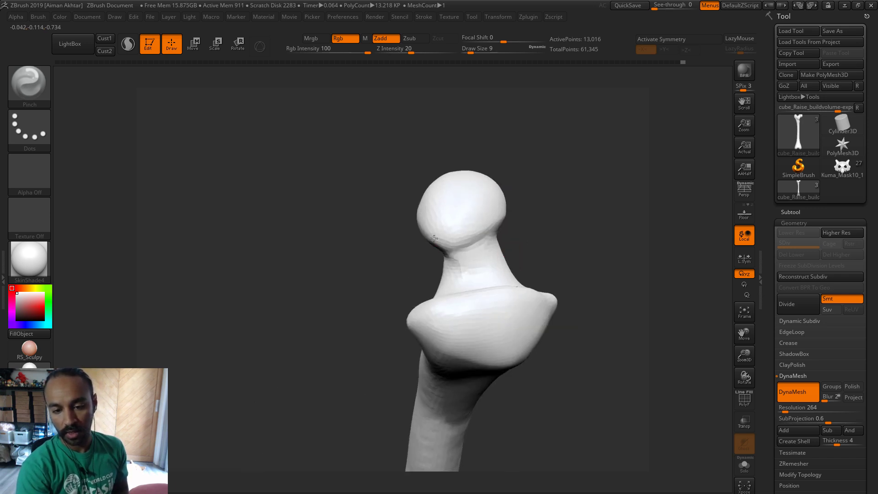
{"action": "mouse_move", "coordinate": [564, 238]}
{"action": "left_mouse_down"}
{"action": "mouse_move", "coordinate": [599, 190]}
{"action": "mouse_move", "coordinate": [561, 198]}
{"action": "mouse_move", "coordinate": [559, 141]}
{"action": "left_mouse_up"}
{"action": "key", "text": "s"}
{"action": "mouse_move", "coordinate": [435, 210]}
{"action": "left_mouse_down"}
{"action": "mouse_move", "coordinate": [444, 210]}
{"action": "mouse_move", "coordinate": [440, 244]}
{"action": "left_mouse_up"}
- Mask the lower end of the femur and invert the mask so only the condyle end stays editable
{"action": "mouse_move", "coordinate": [519, 270]}
{"action": "left_mouse_down"}
{"action": "mouse_move", "coordinate": [505, 276]}
{"action": "mouse_move", "coordinate": [494, 161]}
{"action": "mouse_move", "coordinate": [473, 286]}
{"action": "mouse_move", "coordinate": [517, 284]}
{"action": "mouse_move", "coordinate": [537, 373]}
{"action": "mouse_move", "coordinate": [552, 363]}
{"action": "mouse_move", "coordinate": [477, 366]}
{"action": "mouse_move", "coordinate": [556, 365]}
{"action": "left_mouse_up"}
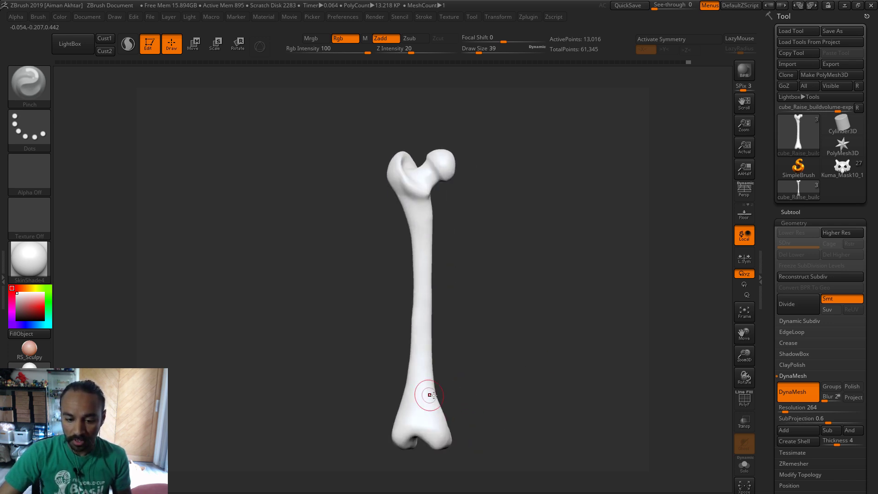
{"action": "left_click_drag", "start_coordinate": [480, 364], "coordinate": [345, 473], "text": "ctrl"}
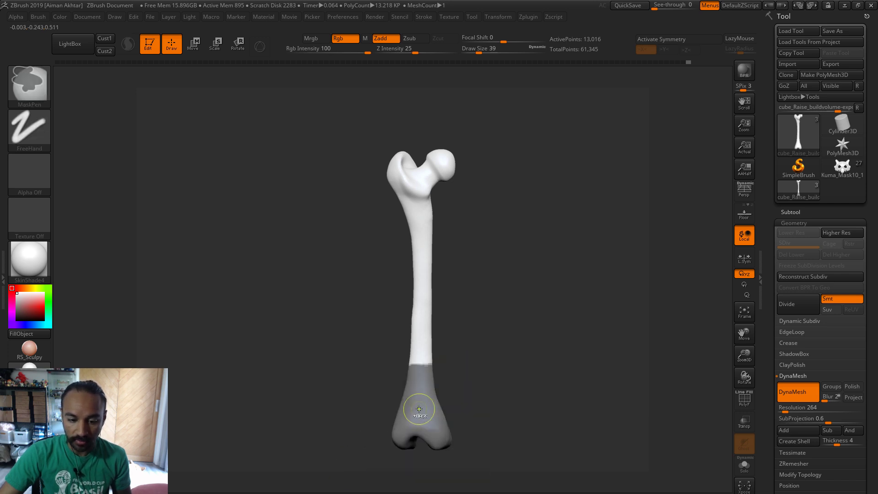
{"action": "left_click", "coordinate": [477, 405], "text": "ctrl"}
{"action": "left_click_drag", "start_coordinate": [353, 120], "coordinate": [346, 109]}
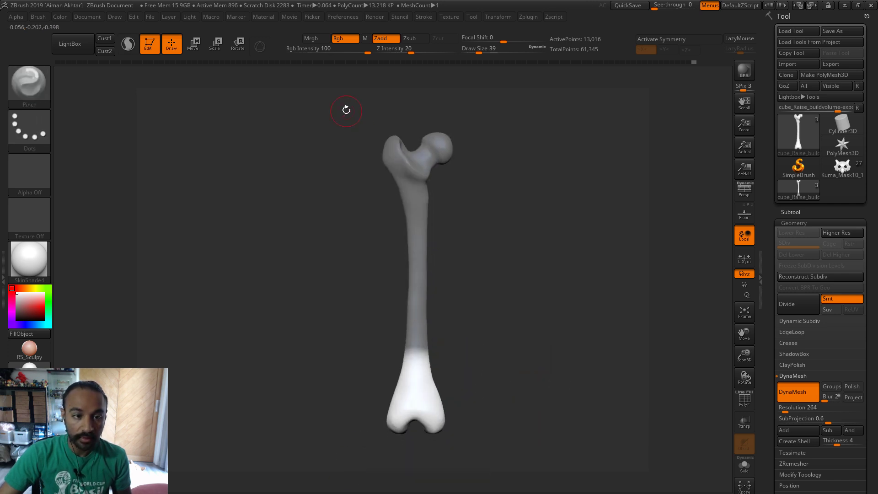
- Rotate the unmasked condyle end half a turn about the shaft axis with a vertical Transpose line
{"action": "left_click", "coordinate": [229, 43]}
{"action": "left_click_drag", "start_coordinate": [416, 354], "coordinate": [417, 251]}
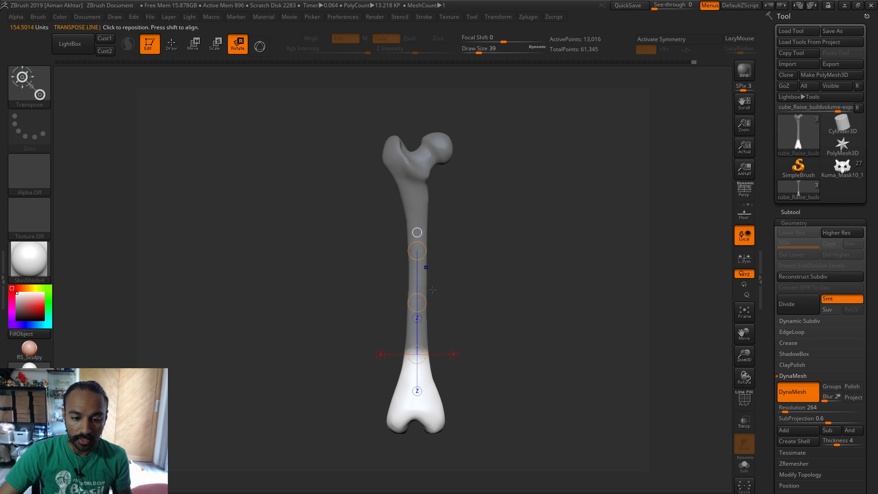
{"action": "left_click_drag", "start_coordinate": [419, 301], "coordinate": [569, 313]}
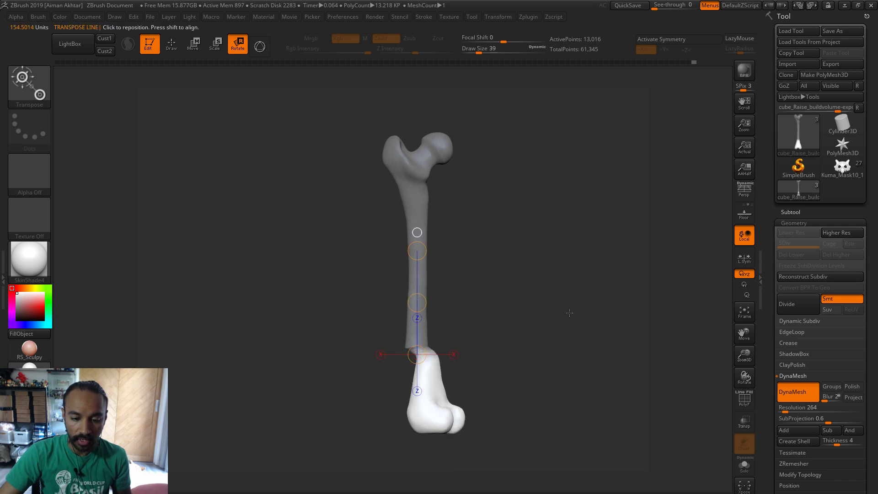
{"action": "left_click_drag", "start_coordinate": [426, 300], "coordinate": [415, 485]}
- Move the rotated condyle end up against the shaft, clear the mask and remesh the bone with DynaMesh
{"action": "left_click", "coordinate": [202, 50]}
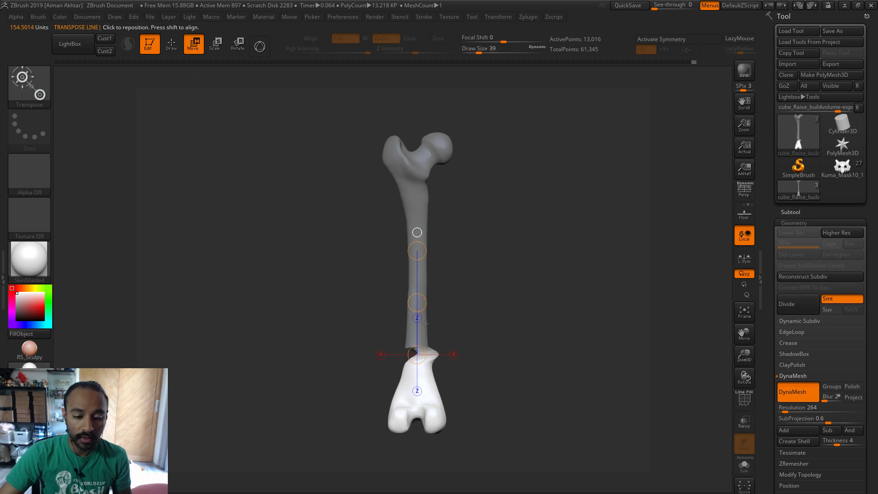
{"action": "left_click_drag", "start_coordinate": [419, 306], "coordinate": [416, 289]}
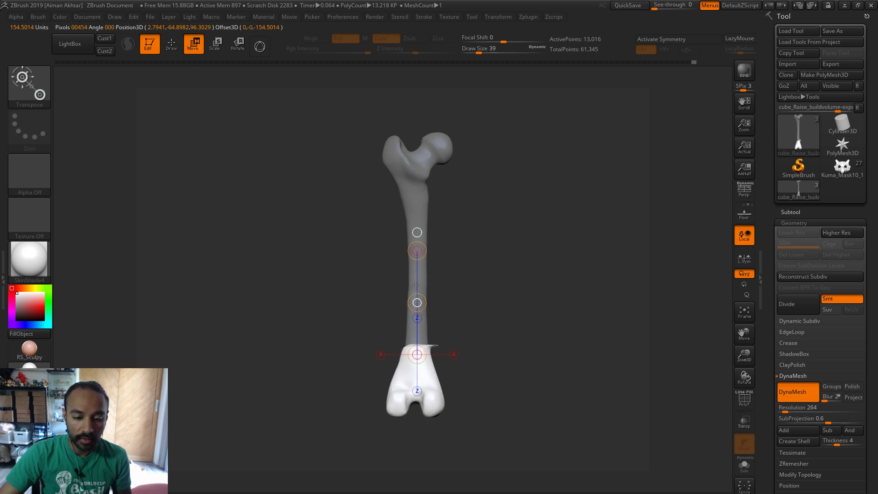
{"action": "left_click_drag", "start_coordinate": [517, 289], "coordinate": [480, 289], "text": "shift"}
{"action": "mouse_move", "coordinate": [406, 369]}
{"action": "left_mouse_down", "text": "shift"}
{"action": "mouse_move", "coordinate": [506, 369]}
{"action": "mouse_move", "coordinate": [457, 369]}
{"action": "mouse_move", "coordinate": [478, 371]}
{"action": "left_mouse_up", "text": "shift"}
{"action": "left_click_drag", "start_coordinate": [516, 318], "coordinate": [552, 315], "text": "shift"}
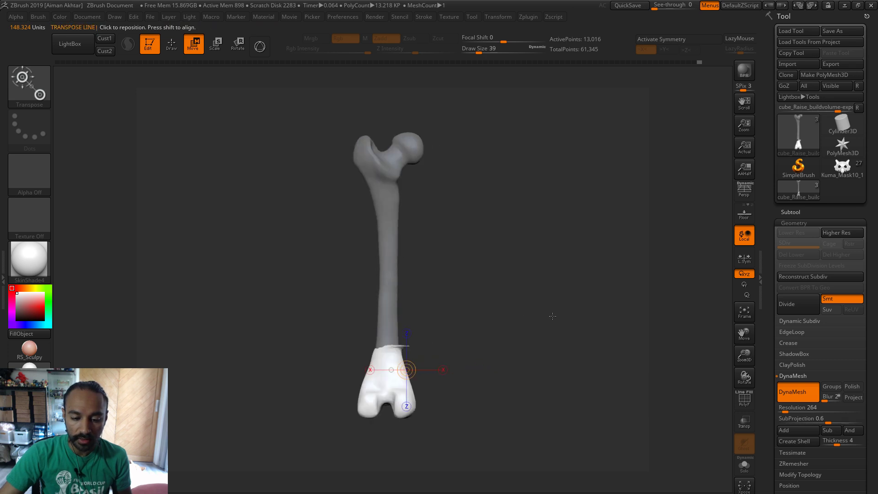
{"action": "left_click_drag", "start_coordinate": [470, 326], "coordinate": [485, 335], "text": "ctrl"}
{"action": "left_click_drag", "start_coordinate": [478, 315], "coordinate": [534, 320], "text": "ctrl"}
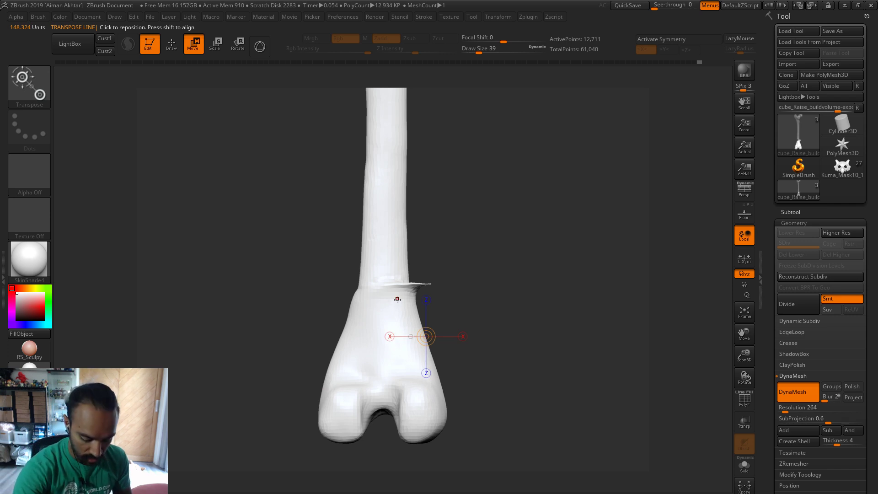
- Smooth away the ledge between the shaft and the rotated lower end at draw size 29, and remesh the bone
{"action": "key", "text": "q"}
{"action": "mouse_move", "coordinate": [402, 294]}
{"action": "left_mouse_down", "text": "shift"}
{"action": "mouse_move", "coordinate": [414, 291]}
{"action": "mouse_move", "coordinate": [418, 315]}
{"action": "left_mouse_up", "text": "shift"}
{"action": "mouse_move", "coordinate": [423, 269]}
{"action": "left_mouse_down"}
{"action": "mouse_move", "coordinate": [461, 277]}
{"action": "mouse_move", "coordinate": [437, 289]}
{"action": "left_mouse_up"}
{"action": "key", "text": "s"}
{"action": "left_click_drag", "start_coordinate": [436, 289], "coordinate": [428, 288]}
{"action": "mouse_move", "coordinate": [427, 289]}
{"action": "left_mouse_down"}
{"action": "mouse_move", "coordinate": [450, 289]}
{"action": "mouse_move", "coordinate": [470, 275]}
{"action": "left_mouse_up"}
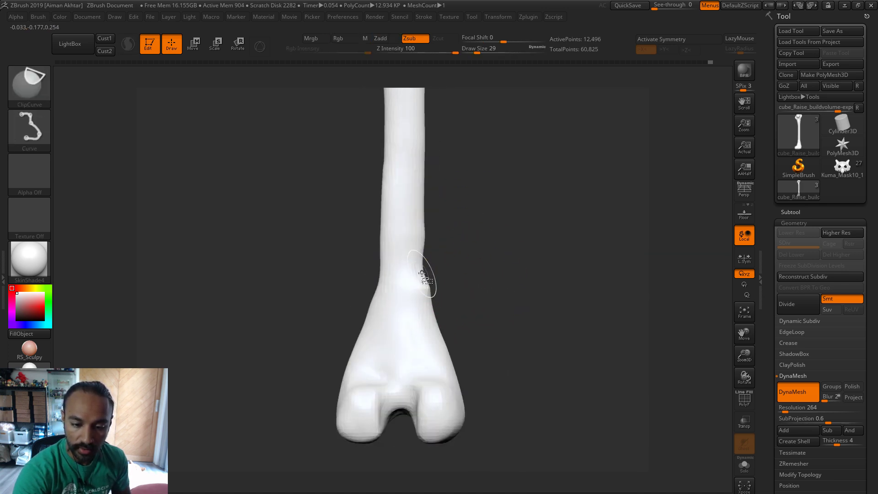
{"action": "left_click_drag", "start_coordinate": [433, 311], "coordinate": [433, 311], "text": "ctrl+shift"}
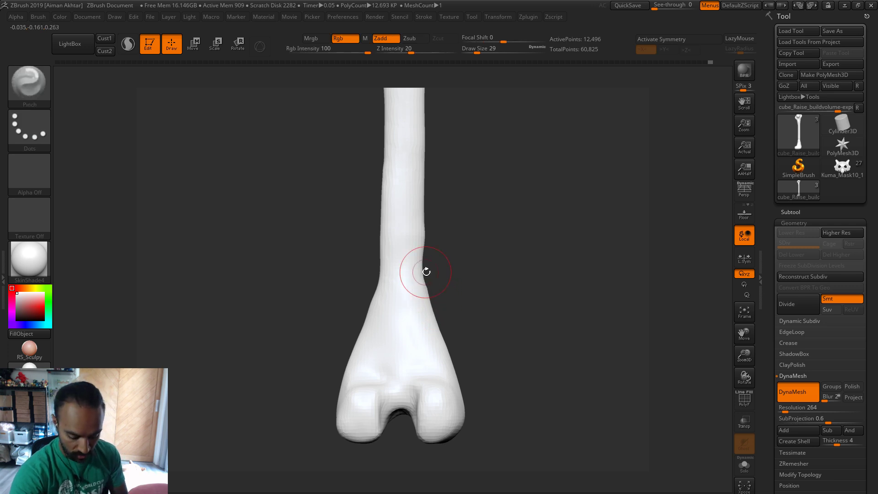
- Fill out the lower shaft above the condyles with the Inflat brush at draw size 49, smoothing both side contours
{"action": "left_click_drag", "start_coordinate": [424, 255], "coordinate": [431, 287]}
{"action": "key", "text": "s"}
{"action": "key", "text": "shift"}
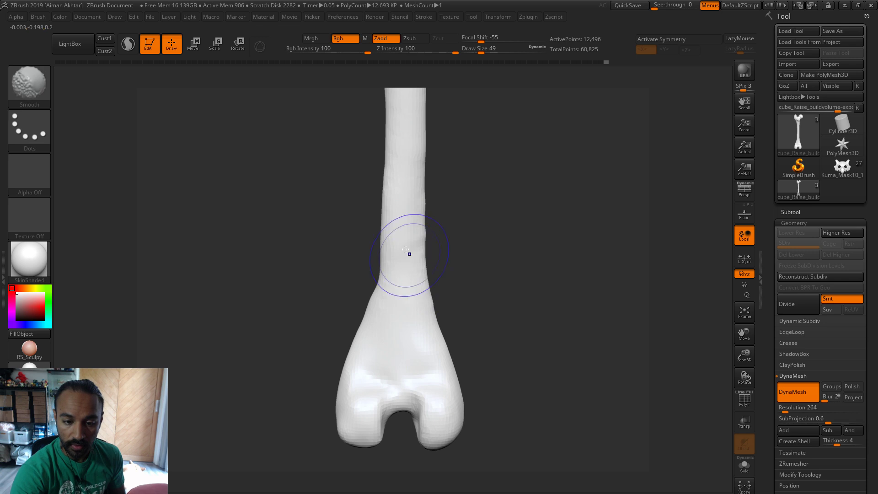
{"action": "left_click_drag", "start_coordinate": [421, 252], "coordinate": [416, 242], "text": "shift"}
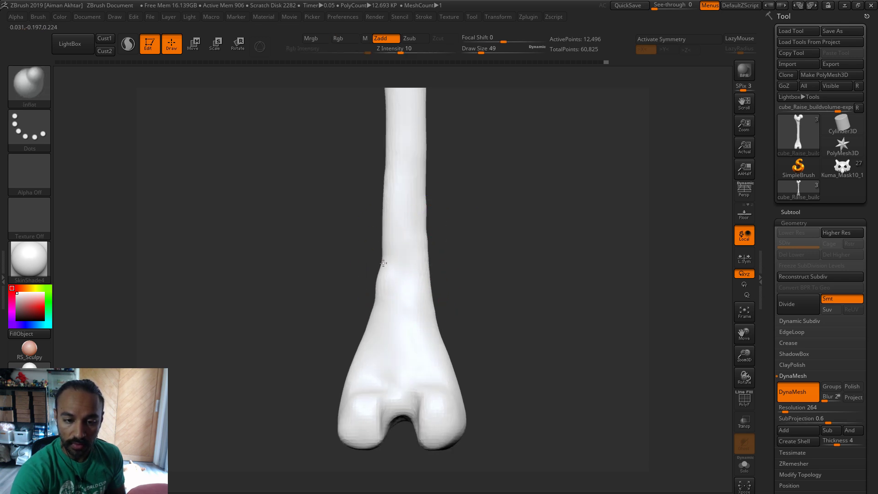
{"action": "key", "text": "shift"}
{"action": "left_click_drag", "start_coordinate": [380, 309], "coordinate": [430, 322], "text": "shift"}
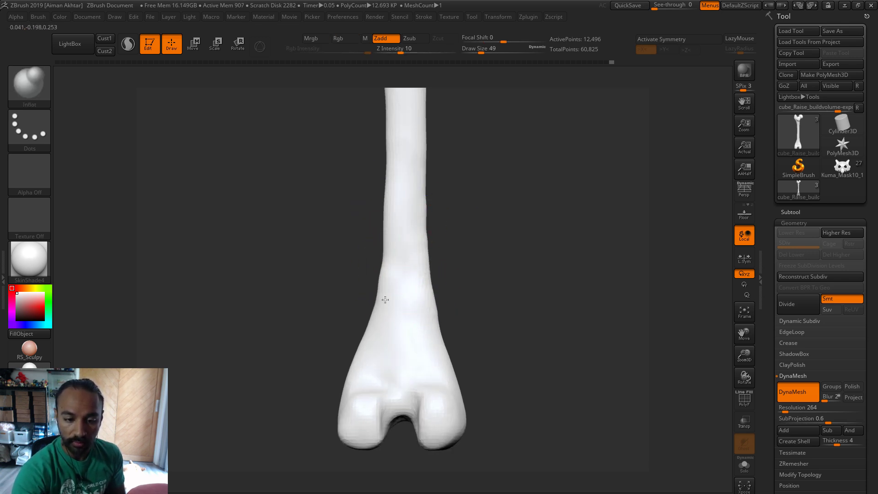
- Smooth the front of the condyle end and the lower shaft on the opposite side of the bone
{"action": "mouse_move", "coordinate": [485, 196]}
{"action": "left_mouse_down", "text": "shift"}
{"action": "mouse_move", "coordinate": [411, 249]}
{"action": "mouse_move", "coordinate": [418, 289]}
{"action": "mouse_move", "coordinate": [421, 274]}
{"action": "left_mouse_up", "text": "shift"}
{"action": "mouse_move", "coordinate": [459, 226]}
{"action": "left_mouse_down"}
{"action": "mouse_move", "coordinate": [451, 242]}
{"action": "mouse_move", "coordinate": [453, 215]}
{"action": "mouse_move", "coordinate": [410, 296]}
{"action": "mouse_move", "coordinate": [395, 305]}
{"action": "left_mouse_up"}
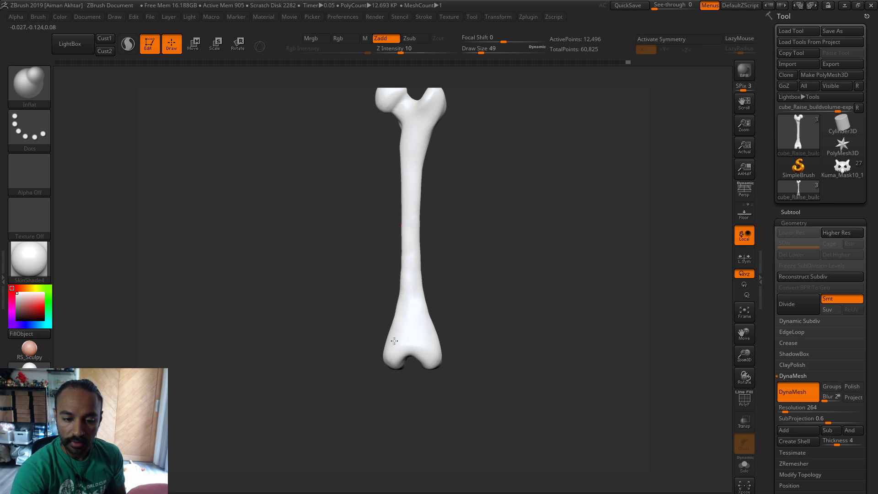
{"action": "left_click_drag", "start_coordinate": [394, 340], "coordinate": [403, 335]}
{"action": "mouse_move", "coordinate": [444, 302]}
{"action": "left_mouse_down"}
{"action": "mouse_move", "coordinate": [437, 329]}
{"action": "mouse_move", "coordinate": [425, 320]}
{"action": "left_mouse_up"}
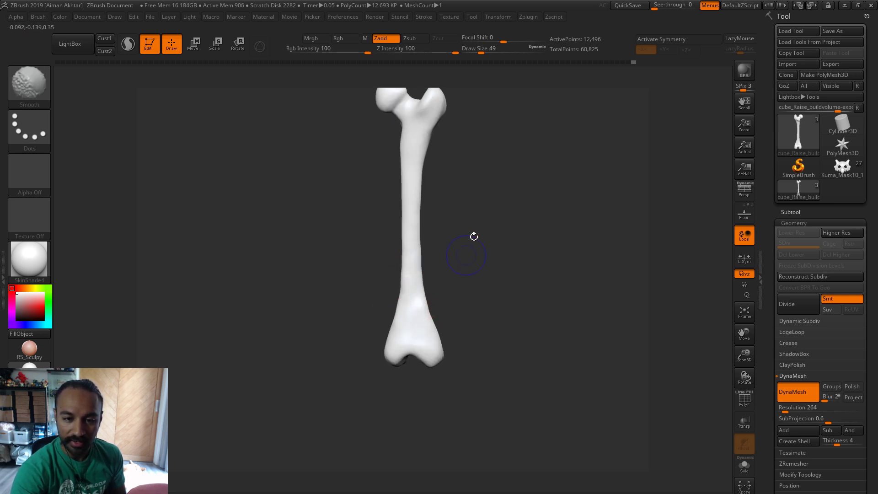
{"action": "mouse_move", "coordinate": [474, 236]}
{"action": "left_mouse_down", "text": "shift"}
{"action": "mouse_move", "coordinate": [407, 294]}
{"action": "mouse_move", "coordinate": [417, 321]}
{"action": "mouse_move", "coordinate": [410, 334]}
{"action": "left_mouse_up", "text": "shift"}
{"action": "key", "text": "s"}
- Reshape the front contour of the condyle end in side view with the Move brush at draw size 108
{"action": "key", "text": "s"}
{"action": "left_click_drag", "start_coordinate": [411, 329], "coordinate": [438, 281]}
{"action": "key", "text": "b"}
{"action": "key", "text": "m"}
{"action": "key", "text": "v"}
{"action": "key", "text": "s"}
{"action": "left_click_drag", "start_coordinate": [409, 352], "coordinate": [414, 353]}
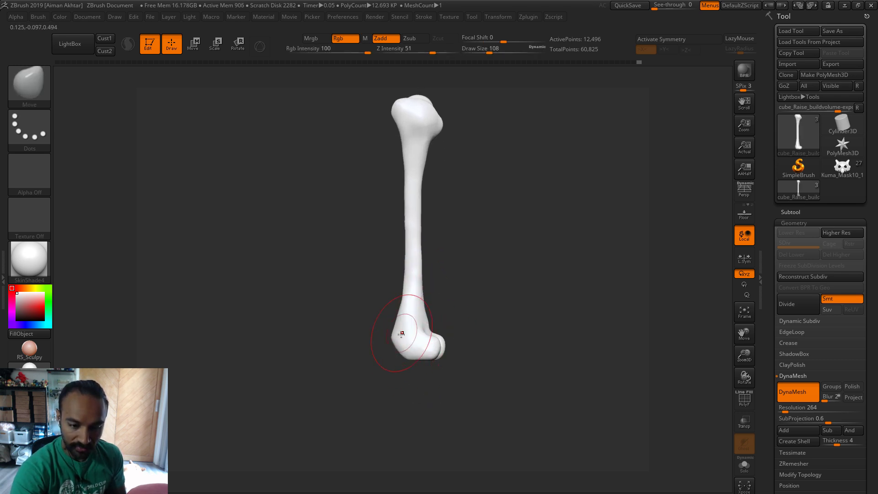
- Refine the back contour of the lower shaft just above the condyles with the Move brush at draw size 44
{"action": "left_click_drag", "start_coordinate": [480, 265], "coordinate": [488, 326], "text": "alt"}
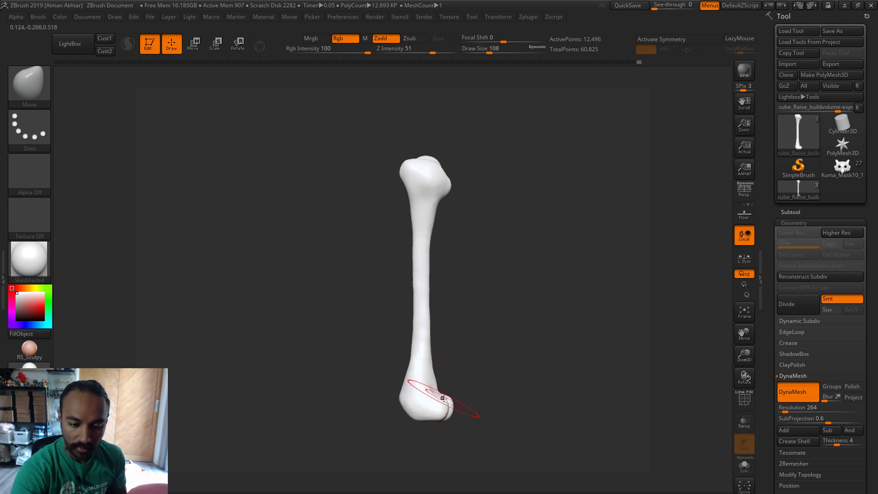
{"action": "key", "text": "s"}
{"action": "mouse_move", "coordinate": [439, 393]}
{"action": "left_mouse_down"}
{"action": "mouse_move", "coordinate": [428, 381]}
{"action": "mouse_move", "coordinate": [446, 380]}
{"action": "left_mouse_up"}
{"action": "key", "text": "s"}
{"action": "key", "text": "s"}
{"action": "left_click", "coordinate": [433, 369]}
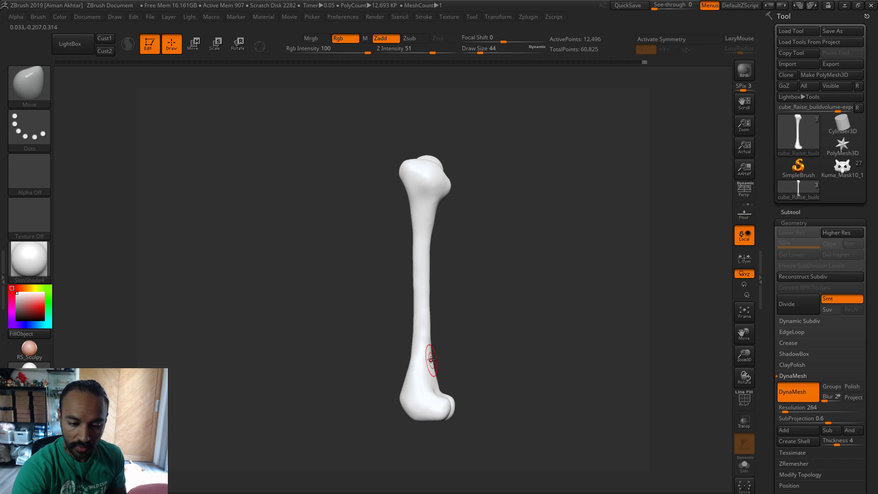
{"action": "left_click_drag", "start_coordinate": [466, 346], "coordinate": [463, 343], "text": "shift"}
{"action": "left_click_drag", "start_coordinate": [435, 372], "coordinate": [433, 387], "text": "shift"}
{"action": "left_click_drag", "start_coordinate": [480, 294], "coordinate": [466, 281], "text": "shift"}
{"action": "left_click_drag", "start_coordinate": [480, 275], "coordinate": [487, 239], "text": "alt"}
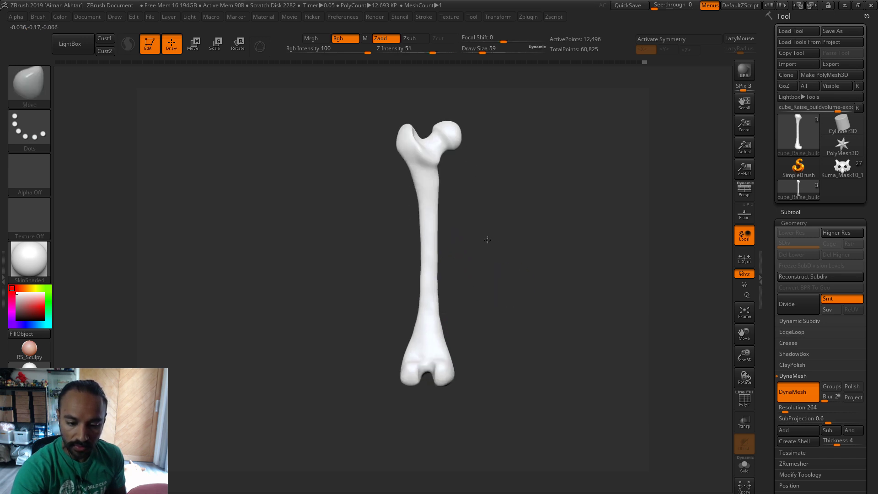
- Thicken the shaft in front view with the Inflat brush at draw size 116, working upward from above the condyles
{"action": "key", "text": "s"}
{"action": "left_click", "coordinate": [427, 323]}
{"action": "key", "text": "b"}
{"action": "key", "text": "i"}
{"action": "key", "text": "n"}
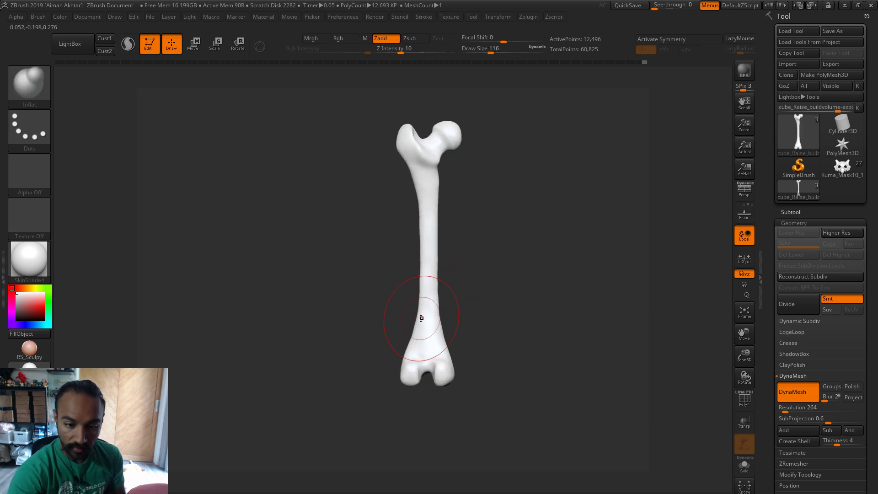
{"action": "left_click_drag", "start_coordinate": [421, 318], "coordinate": [419, 177]}
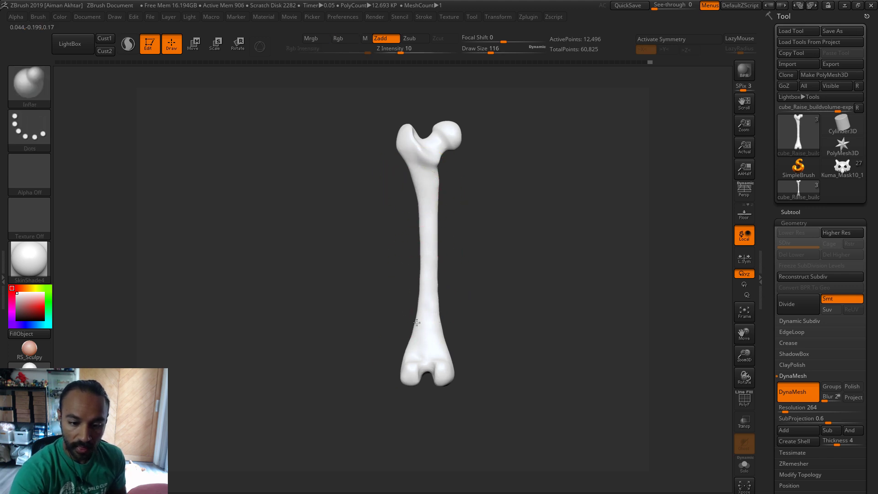
- Reshape the condyle end and mid-shaft contour in side view with the Move brush, using draw size 207 on the shaft
{"action": "mouse_move", "coordinate": [479, 284]}
{"action": "left_mouse_down"}
{"action": "mouse_move", "coordinate": [433, 303]}
{"action": "mouse_move", "coordinate": [452, 288]}
{"action": "left_mouse_up"}
{"action": "key", "text": "b"}
{"action": "key", "text": "m"}
{"action": "key", "text": "v"}
{"action": "key", "text": "s"}
{"action": "mouse_move", "coordinate": [452, 348]}
{"action": "left_mouse_down"}
{"action": "mouse_move", "coordinate": [460, 349]}
{"action": "mouse_move", "coordinate": [450, 377]}
{"action": "left_mouse_up"}
{"action": "key", "text": "s"}
{"action": "left_click_drag", "start_coordinate": [437, 235], "coordinate": [436, 234]}
{"action": "key", "text": "s"}
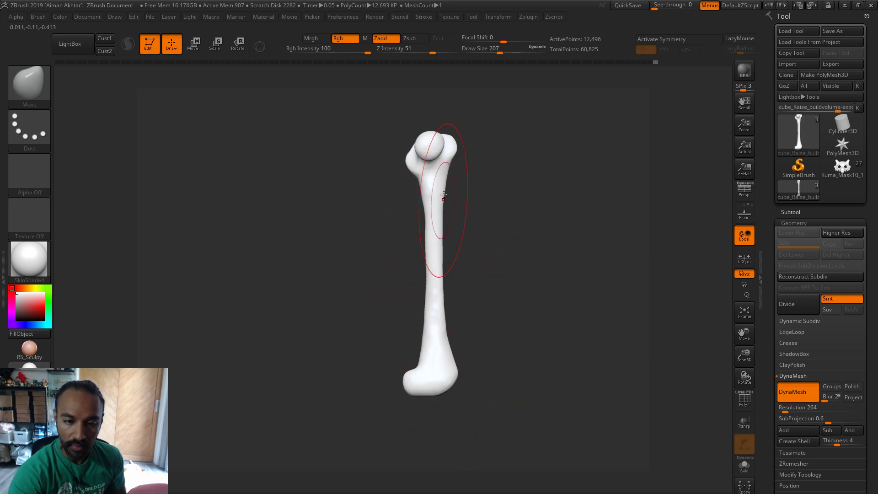
- Adjust the upper shaft contour below the head at draw size 59 and nudge the mid-shaft contour
{"action": "key", "text": "s"}
{"action": "left_click_drag", "start_coordinate": [443, 194], "coordinate": [425, 188]}
{"action": "key", "text": "s"}
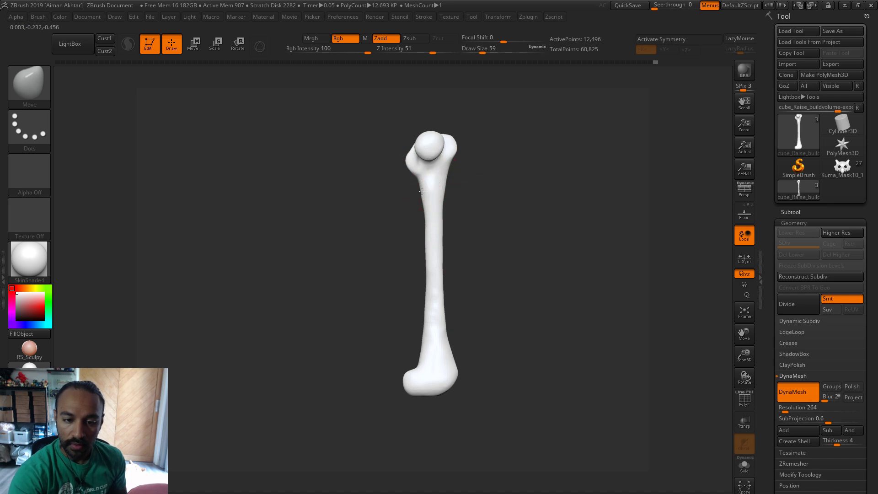
{"action": "key", "text": "s"}
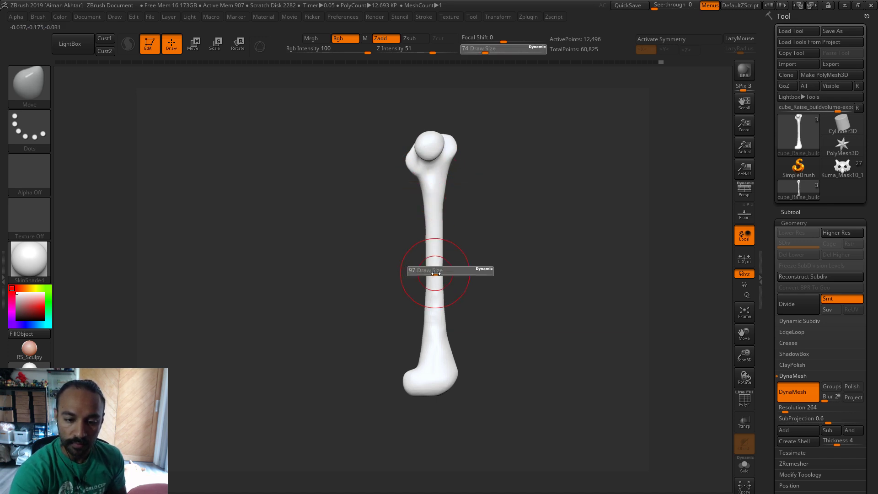
{"action": "left_click", "coordinate": [425, 270]}
- Refine the upper shaft contour beneath the trochanters in close-up side view with the Move brush at draw sizes 54 to 62
{"action": "mouse_move", "coordinate": [471, 242]}
{"action": "left_mouse_down", "text": "alt"}
{"action": "mouse_move", "coordinate": [487, 234]}
{"action": "mouse_move", "coordinate": [500, 199]}
{"action": "mouse_move", "coordinate": [453, 288]}
{"action": "left_mouse_up", "text": "alt"}
{"action": "key", "text": "s"}
{"action": "left_click", "coordinate": [398, 229]}
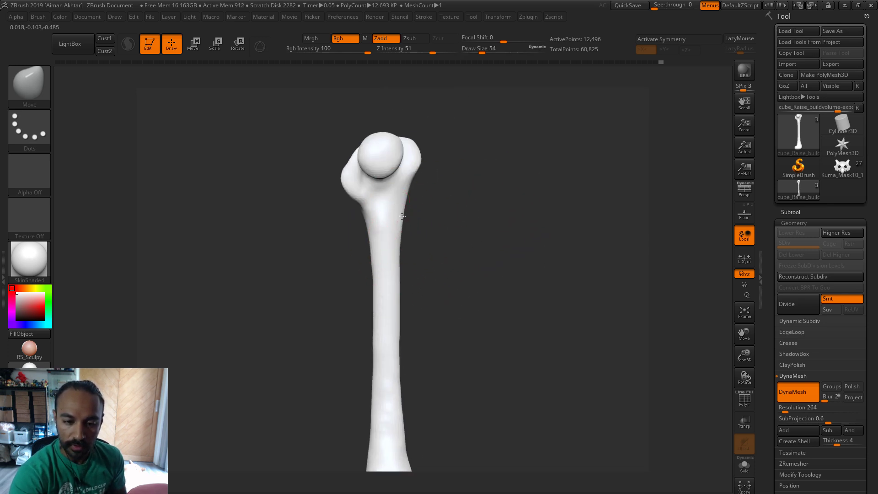
{"action": "key", "text": "s"}
{"action": "left_click", "coordinate": [404, 208]}
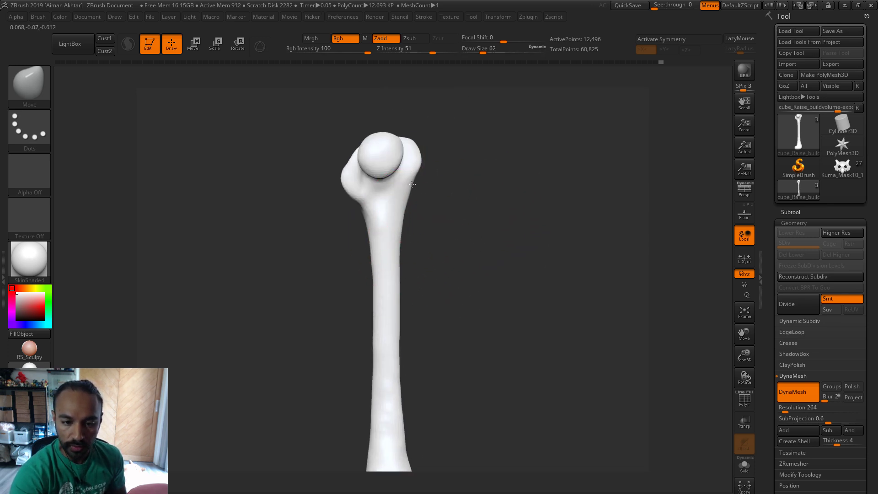
{"action": "key", "text": "s"}
{"action": "mouse_move", "coordinate": [412, 184]}
{"action": "left_mouse_down"}
{"action": "mouse_move", "coordinate": [407, 192]}
{"action": "mouse_move", "coordinate": [416, 181]}
{"action": "mouse_move", "coordinate": [426, 194]}
{"action": "mouse_move", "coordinate": [396, 218]}
{"action": "left_mouse_up"}
{"action": "key", "text": "s"}
- Adjust the mid-shaft contour from the opposite side of the bone with the Move brush at draw size 65
{"action": "key", "text": "s"}
{"action": "key", "text": "s"}
{"action": "left_click_drag", "start_coordinate": [398, 226], "coordinate": [396, 224]}
{"action": "mouse_move", "coordinate": [453, 251]}
{"action": "left_mouse_down", "text": "alt"}
{"action": "mouse_move", "coordinate": [439, 212]}
{"action": "mouse_move", "coordinate": [446, 242]}
{"action": "mouse_move", "coordinate": [436, 253]}
{"action": "mouse_move", "coordinate": [404, 247]}
{"action": "left_mouse_up", "text": "alt"}
{"action": "key", "text": "s"}
{"action": "left_click", "coordinate": [398, 247]}
{"action": "key", "text": "s"}
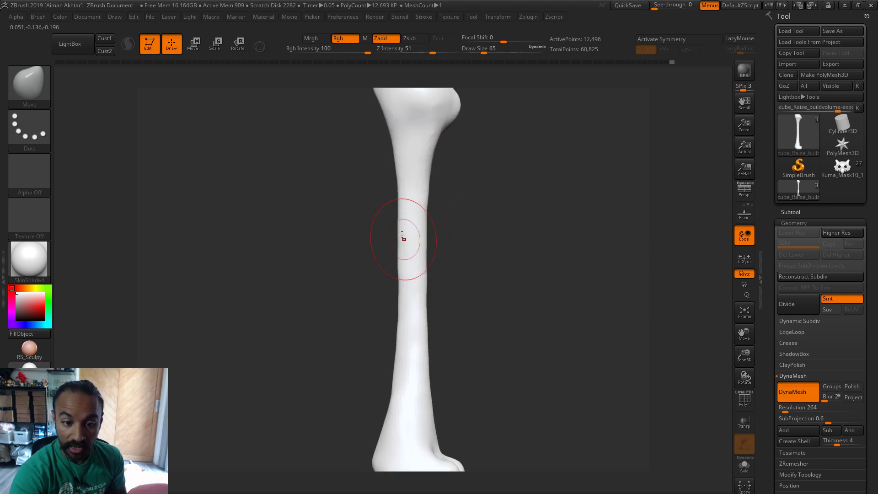
{"action": "key", "text": "f"}
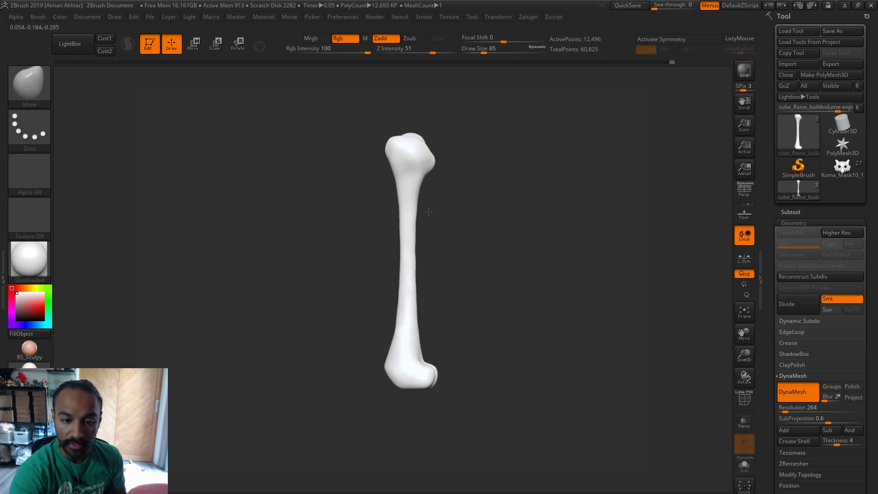
- Fill out the shaft with the Inflat brush at draw size 65 and smooth its surface from the side and front
{"action": "left_click_drag", "start_coordinate": [463, 210], "coordinate": [457, 221], "text": "alt"}
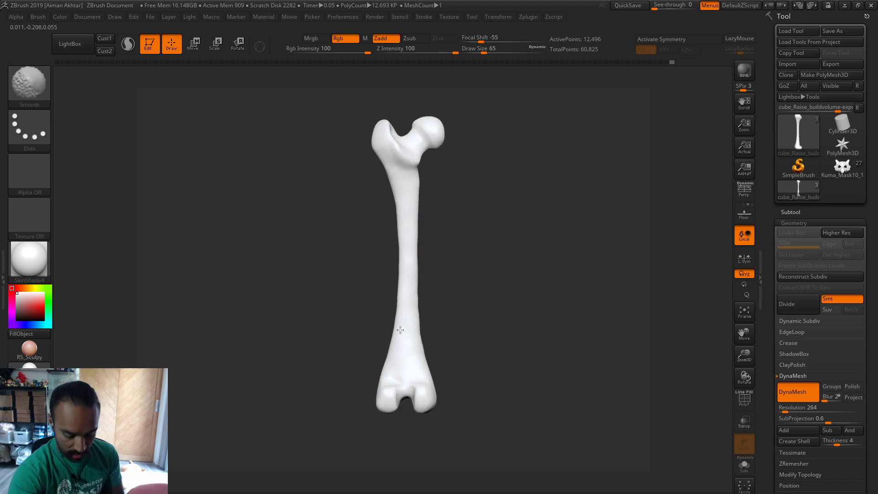
{"action": "key", "text": "b"}
{"action": "key", "text": "i"}
{"action": "key", "text": "n"}
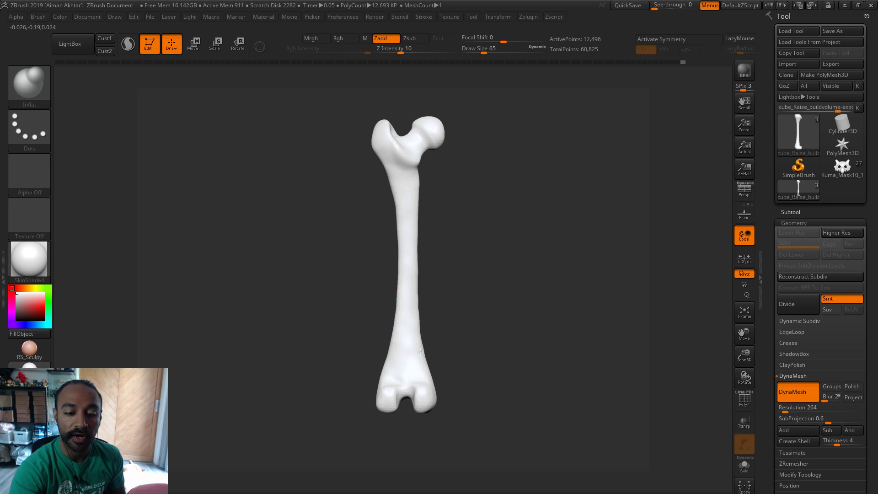
{"action": "mouse_move", "coordinate": [482, 315]}
{"action": "left_mouse_down", "text": "shift"}
{"action": "mouse_move", "coordinate": [438, 285]}
{"action": "mouse_move", "coordinate": [417, 334]}
{"action": "left_mouse_up", "text": "shift"}
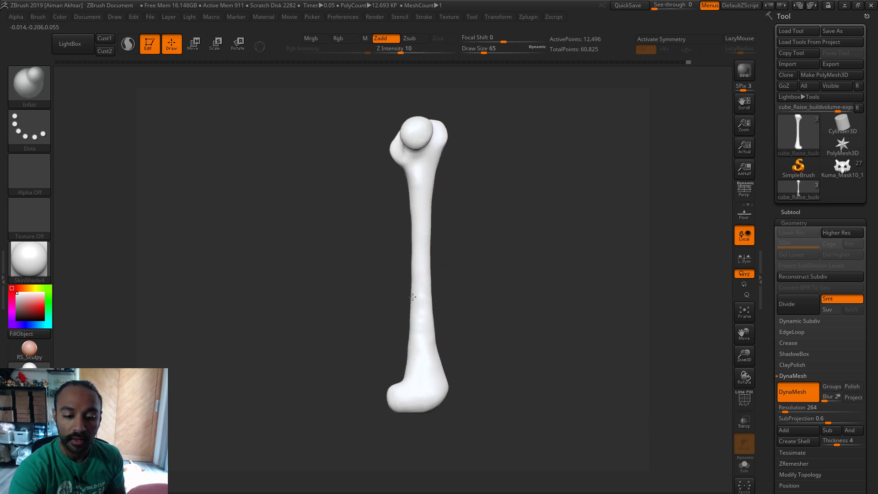
{"action": "key", "text": "shift"}
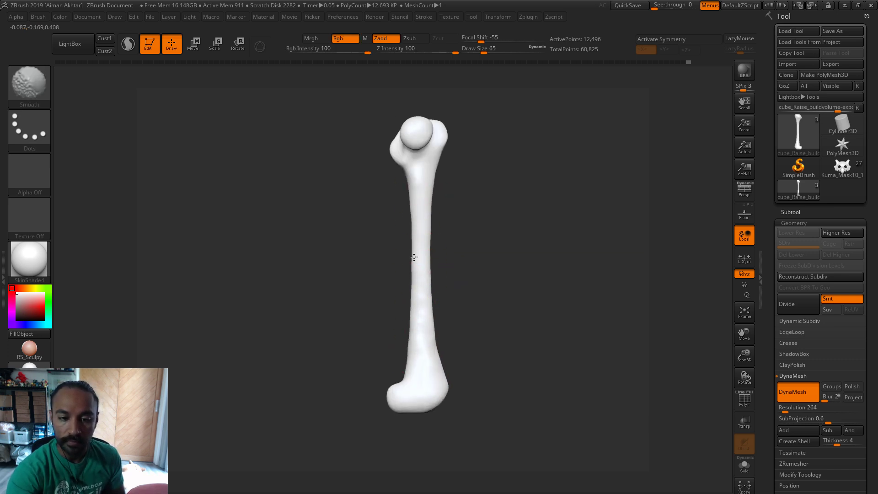
{"action": "left_click_drag", "start_coordinate": [414, 257], "coordinate": [414, 250], "text": "shift"}
{"action": "mouse_move", "coordinate": [457, 245]}
{"action": "left_mouse_down"}
{"action": "mouse_move", "coordinate": [480, 245]}
{"action": "mouse_move", "coordinate": [471, 254]}
{"action": "left_mouse_up"}
{"action": "left_click_drag", "start_coordinate": [419, 374], "coordinate": [421, 369], "text": "shift"}
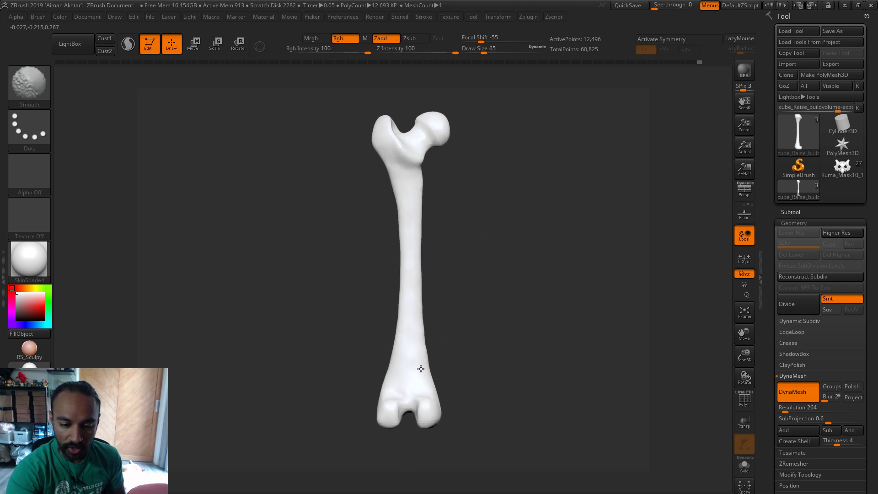
- Refine the lower shaft's side contours with the Move brush and smooth the flare above the condyles at draw sizes 49 to 77
{"action": "key", "text": "b"}
{"action": "key", "text": "m"}
{"action": "key", "text": "v"}
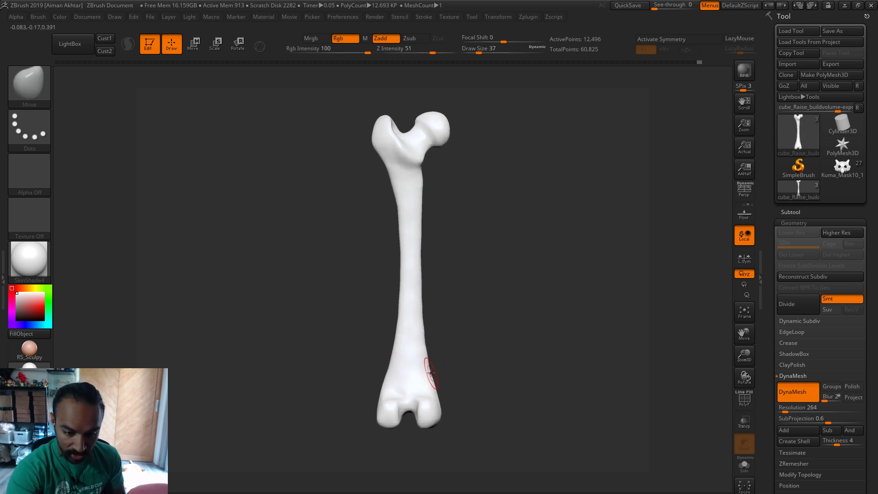
{"action": "key", "text": "shift"}
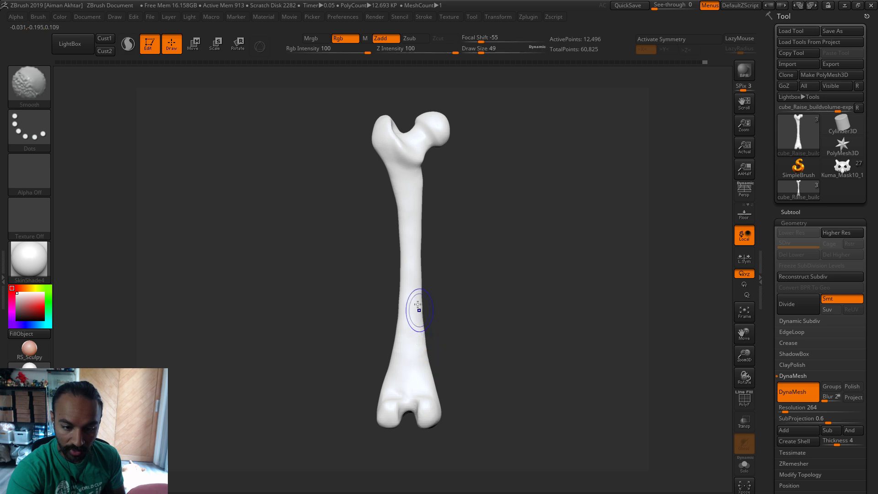
{"action": "key", "text": "s"}
{"action": "left_click_drag", "start_coordinate": [397, 356], "coordinate": [401, 356]}
{"action": "left_click_drag", "start_coordinate": [401, 357], "coordinate": [397, 313], "text": "shift"}
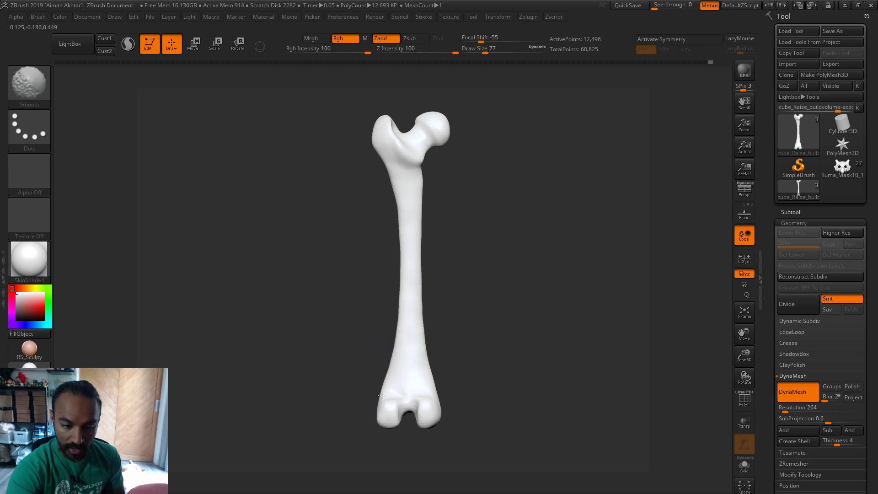
{"action": "mouse_move", "coordinate": [382, 395]}
{"action": "left_mouse_down", "text": "shift"}
{"action": "mouse_move", "coordinate": [386, 379]}
{"action": "mouse_move", "coordinate": [392, 392]}
{"action": "left_mouse_up", "text": "shift"}
- Save the tool as Bone in the Cubone folder, replacing the existing file
{"action": "mouse_move", "coordinate": [466, 280]}
{"action": "left_mouse_down", "text": "alt"}
{"action": "mouse_move", "coordinate": [461, 263]}
{"action": "mouse_move", "coordinate": [465, 333]}
{"action": "mouse_move", "coordinate": [370, 355]}
{"action": "left_mouse_up", "text": "alt"}
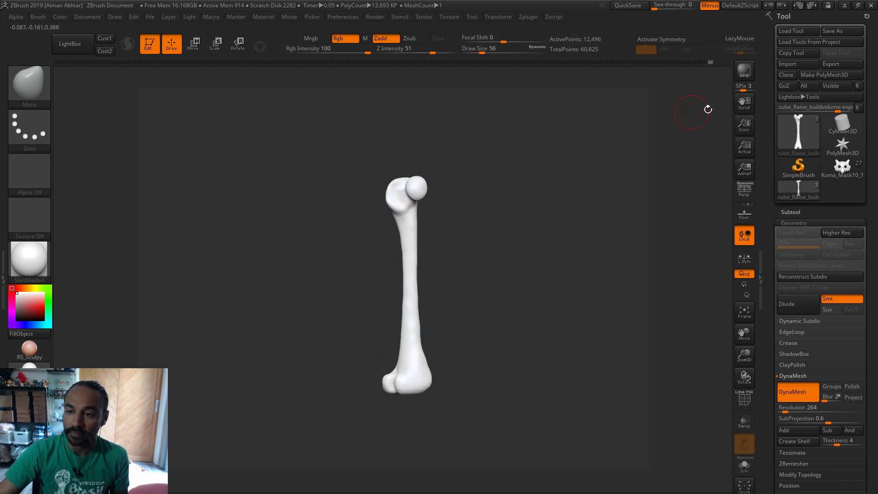
{"action": "left_click", "coordinate": [841, 31]}
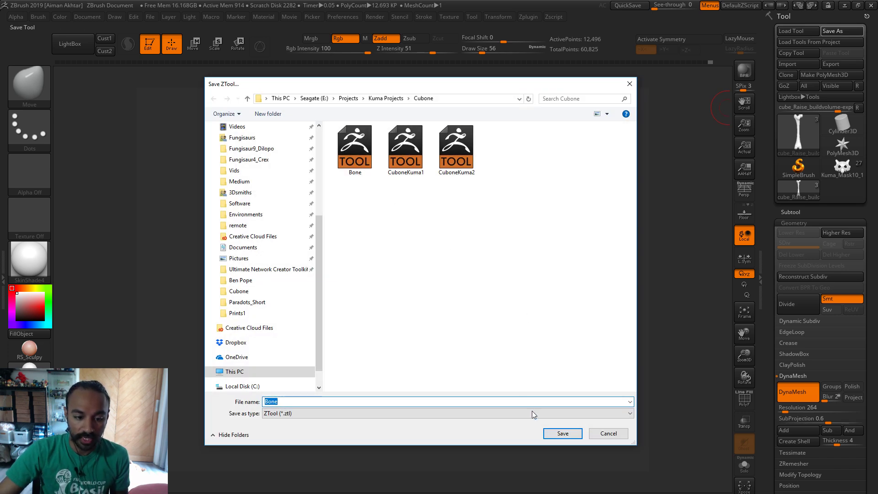
{"action": "left_click", "coordinate": [562, 432]}
{"action": "left_click", "coordinate": [471, 271]}
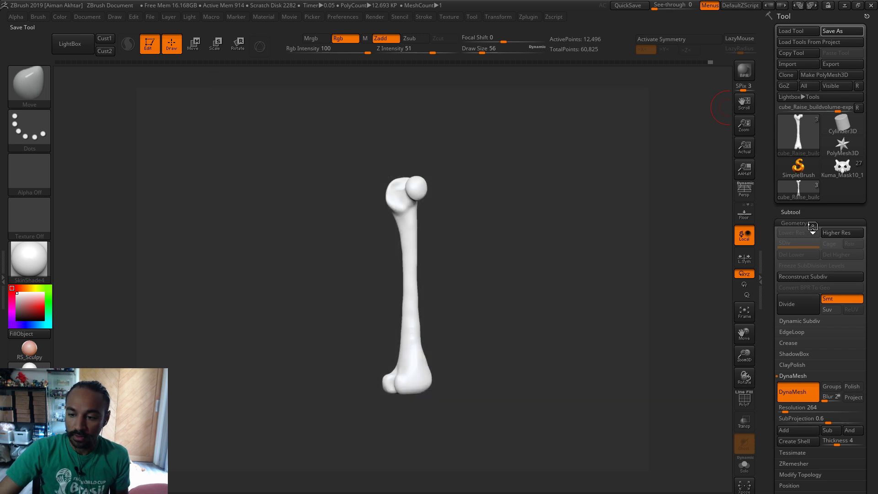
- Show the carved build-volume block subtool, reselect the bone, and enable ghost transparency in a straight front view
{"action": "left_click", "coordinate": [789, 213]}
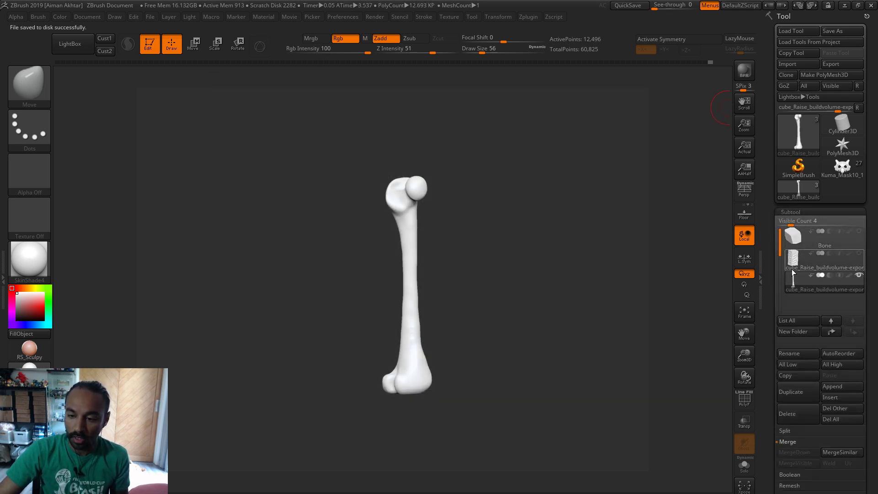
{"action": "left_click", "coordinate": [795, 260]}
{"action": "mouse_move", "coordinate": [793, 281]}
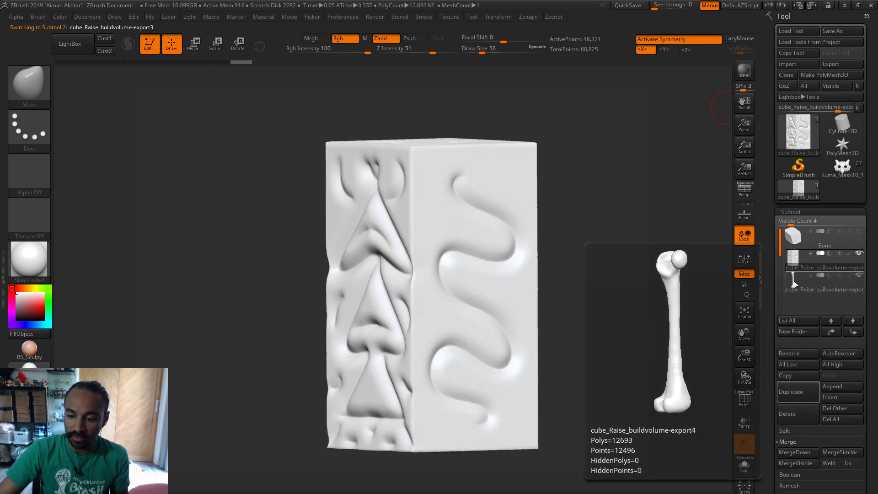
{"action": "left_click", "coordinate": [744, 420]}
{"action": "left_click_drag", "start_coordinate": [629, 366], "coordinate": [597, 352], "text": "shift"}
{"action": "mouse_move", "coordinate": [598, 353]}
{"action": "left_mouse_down"}
{"action": "mouse_move", "coordinate": [485, 359]}
{"action": "mouse_move", "coordinate": [601, 364]}
{"action": "left_mouse_up"}
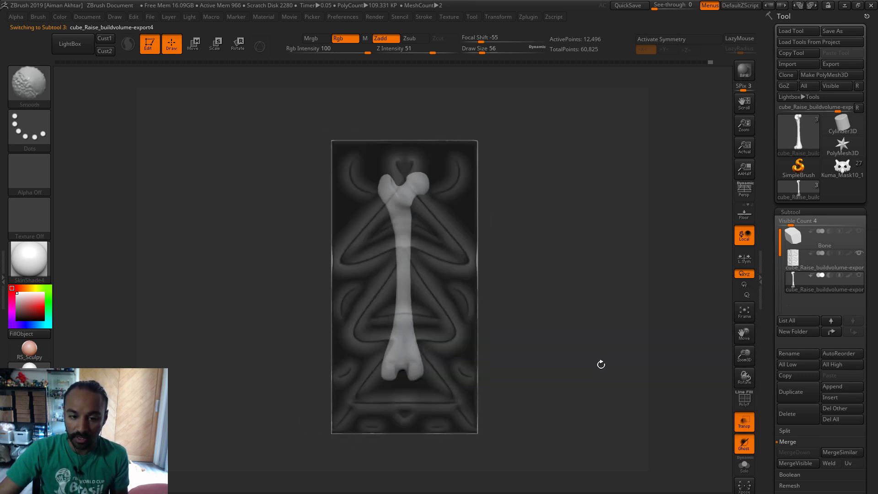
- Scale up the bone and reposition it within the build-volume block so it spans most of the block's height
{"action": "left_click", "coordinate": [221, 49]}
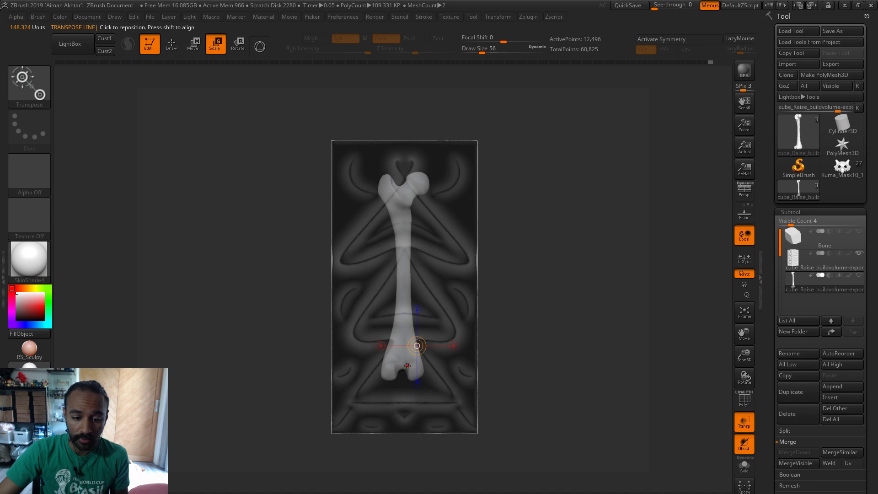
{"action": "left_click_drag", "start_coordinate": [407, 366], "coordinate": [407, 198]}
{"action": "key", "text": "w"}
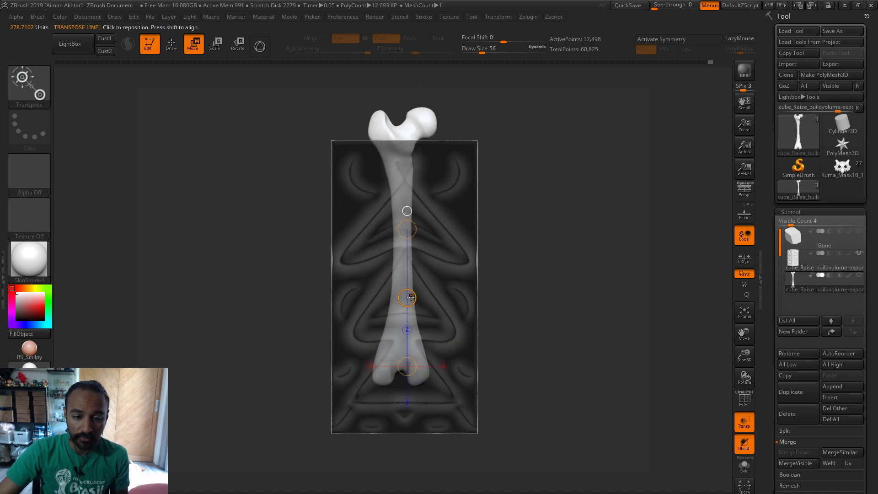
{"action": "left_click_drag", "start_coordinate": [410, 297], "coordinate": [408, 344]}
{"action": "left_click_drag", "start_coordinate": [479, 378], "coordinate": [509, 415]}
{"action": "left_click_drag", "start_coordinate": [418, 385], "coordinate": [535, 386], "text": "shift"}
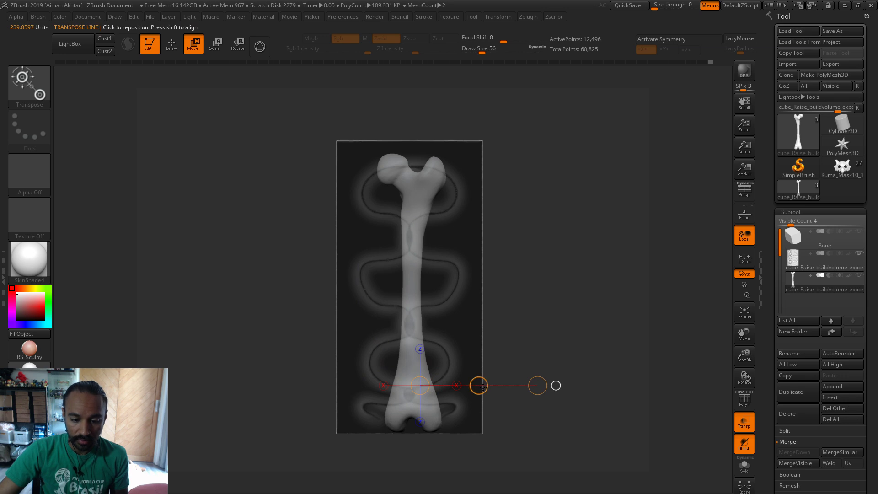
{"action": "left_click_drag", "start_coordinate": [478, 386], "coordinate": [478, 386]}
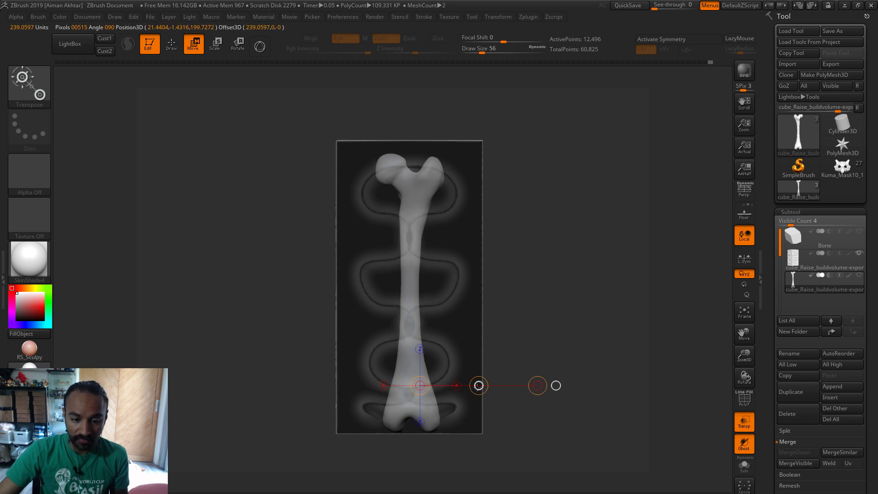
- Lower the bone until the condyles protrude slightly below the block's base
{"action": "left_click_drag", "start_coordinate": [633, 426], "coordinate": [602, 300], "text": "alt"}
{"action": "left_click", "coordinate": [412, 280]}
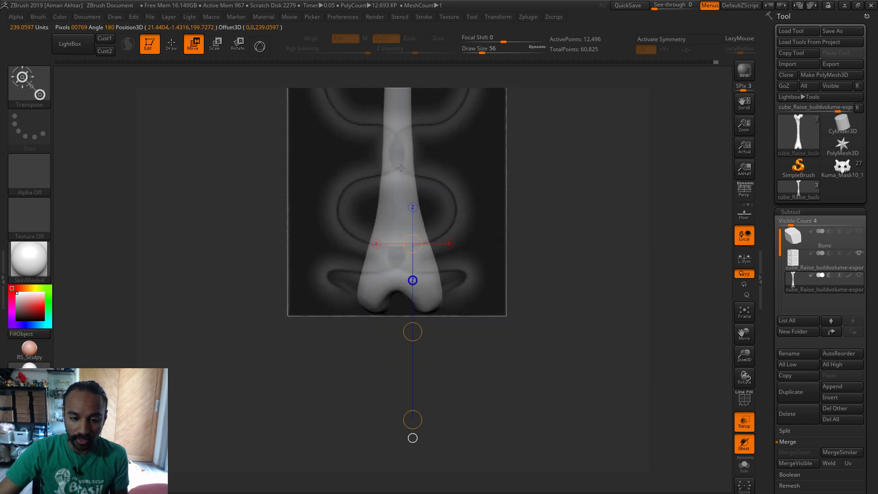
{"action": "left_click_drag", "start_coordinate": [401, 283], "coordinate": [389, 160], "text": "shift"}
{"action": "left_click_drag", "start_coordinate": [401, 220], "coordinate": [400, 227]}
- Flatten the underside of the condyles along the block's base with the ClipCurve brush
{"action": "left_click", "coordinate": [177, 51]}
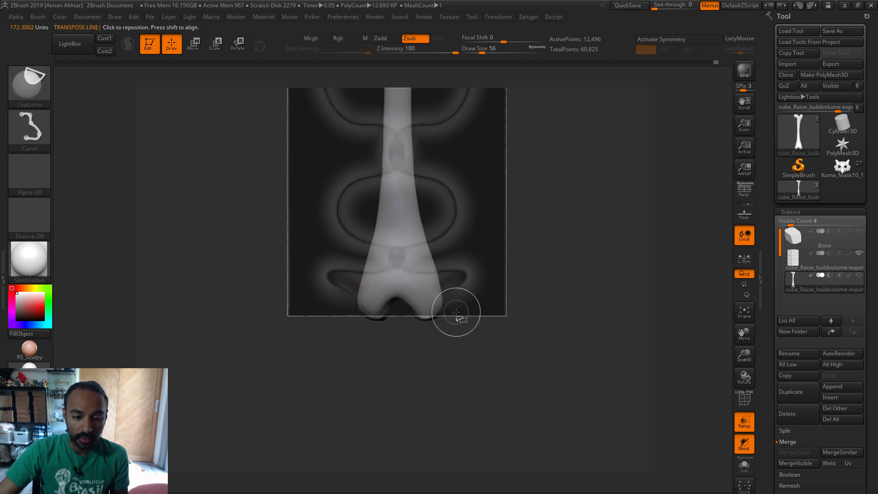
{"action": "mouse_move", "coordinate": [455, 312]}
{"action": "left_mouse_down", "text": "ctrl+shift"}
{"action": "mouse_move", "coordinate": [235, 311]}
{"action": "mouse_move", "coordinate": [223, 321]}
{"action": "left_mouse_up", "text": "ctrl+shift"}
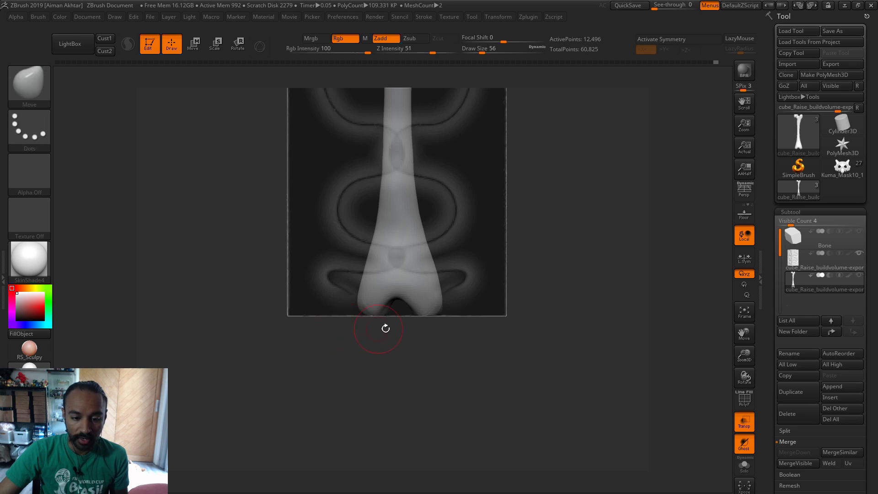
{"action": "left_click_drag", "start_coordinate": [628, 439], "coordinate": [630, 276]}
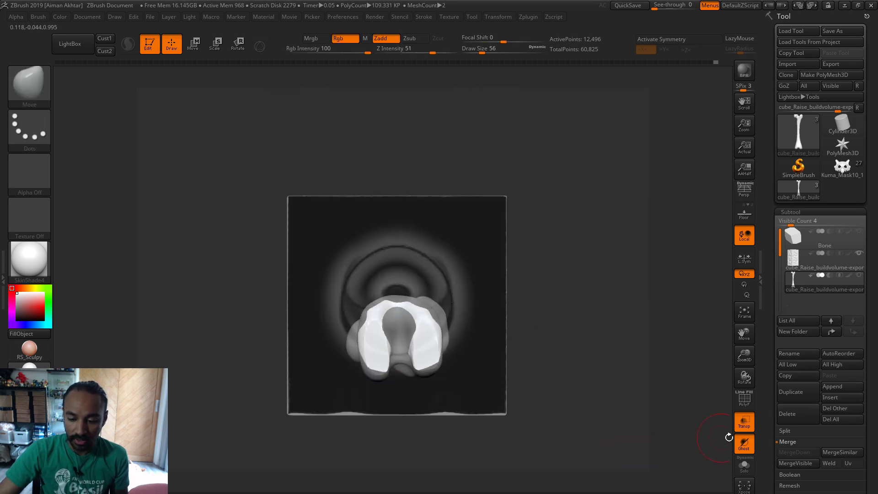
- Turn off transparency and hide the build-volume block subtool to isolate the bone
{"action": "left_click", "coordinate": [746, 427]}
{"action": "left_click_drag", "start_coordinate": [631, 311], "coordinate": [648, 406]}
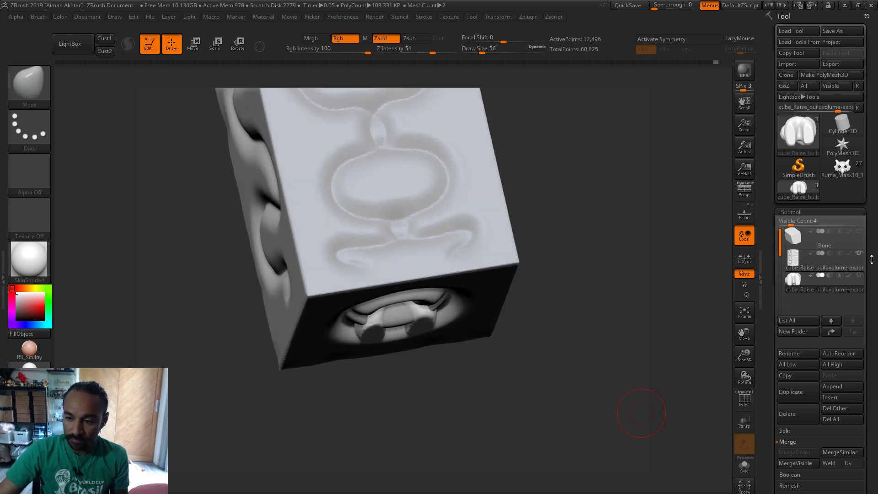
{"action": "left_click", "coordinate": [859, 253]}
{"action": "left_click_drag", "start_coordinate": [623, 279], "coordinate": [601, 302]}
- Smooth the hard edges of the flattened condyle undersides at draw size 39
{"action": "left_click_drag", "start_coordinate": [490, 286], "coordinate": [478, 351], "text": "shift"}
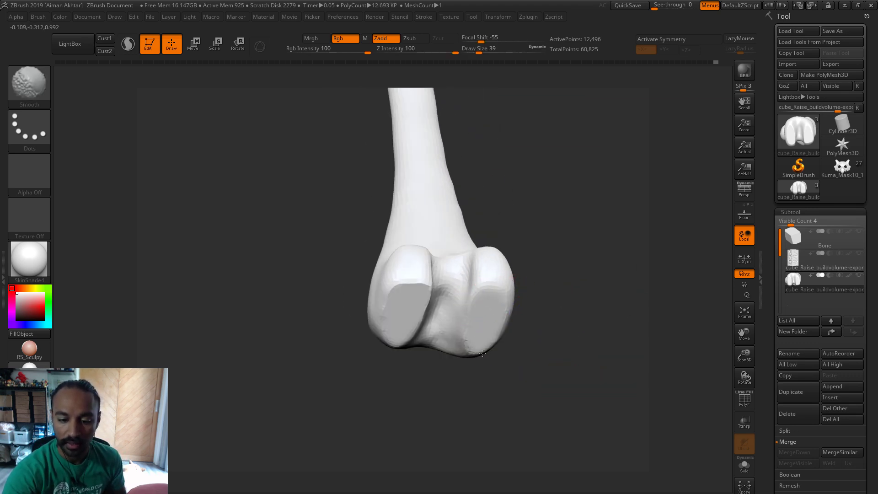
{"action": "left_click_drag", "start_coordinate": [430, 292], "coordinate": [390, 354], "text": "shift"}
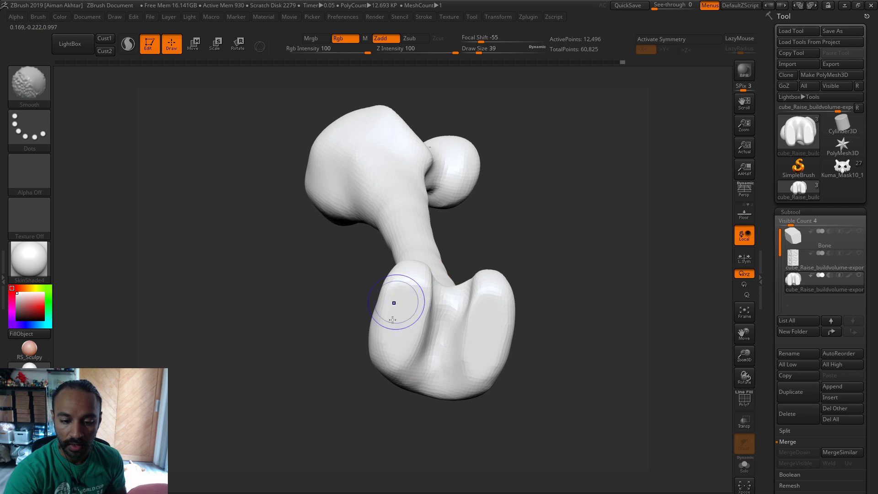
{"action": "left_click_drag", "start_coordinate": [392, 319], "coordinate": [395, 303], "text": "shift"}
{"action": "left_click_drag", "start_coordinate": [546, 316], "coordinate": [544, 215], "text": "shift"}
{"action": "key", "text": "bracketright"}
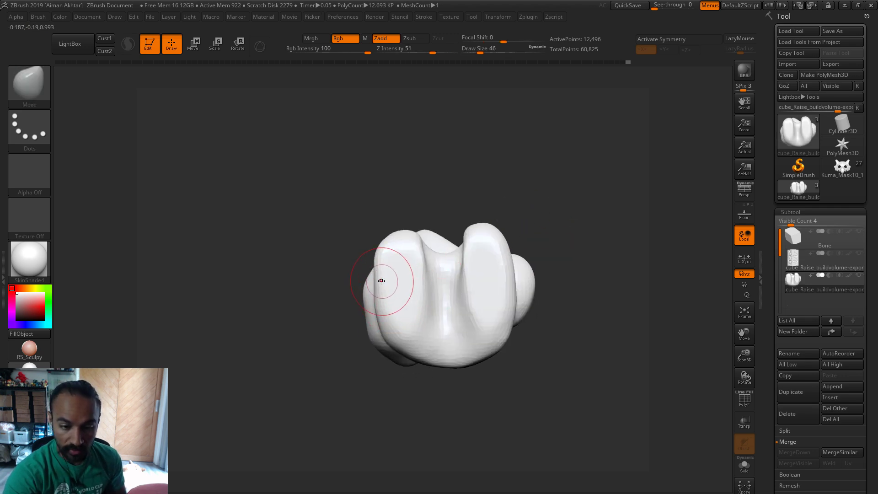
- Adjust the rear edge of the condyle in side view with the Move brush, enlarging the draw size to 90
{"action": "key", "text": "bracketright"}
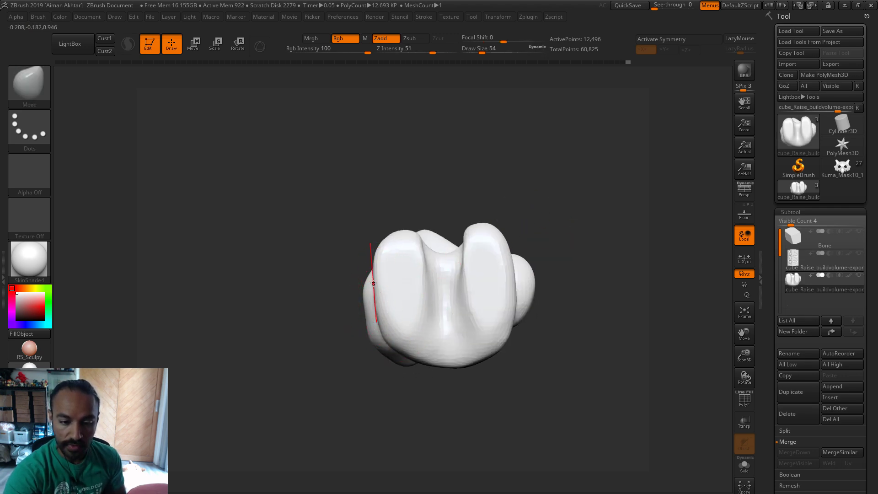
{"action": "left_click_drag", "start_coordinate": [536, 267], "coordinate": [490, 274]}
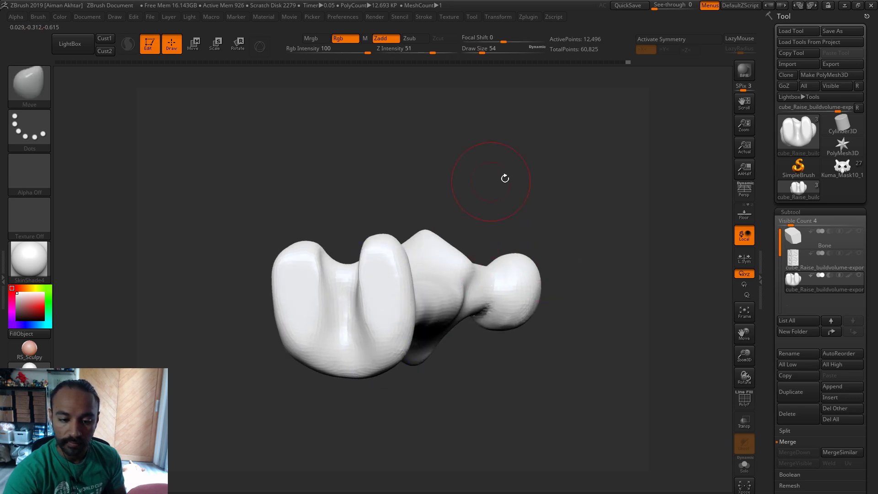
{"action": "mouse_move", "coordinate": [506, 176]}
{"action": "left_mouse_down", "text": "shift"}
{"action": "mouse_move", "coordinate": [500, 303]}
{"action": "mouse_move", "coordinate": [528, 326]}
{"action": "left_mouse_up", "text": "shift"}
{"action": "key", "text": "s"}
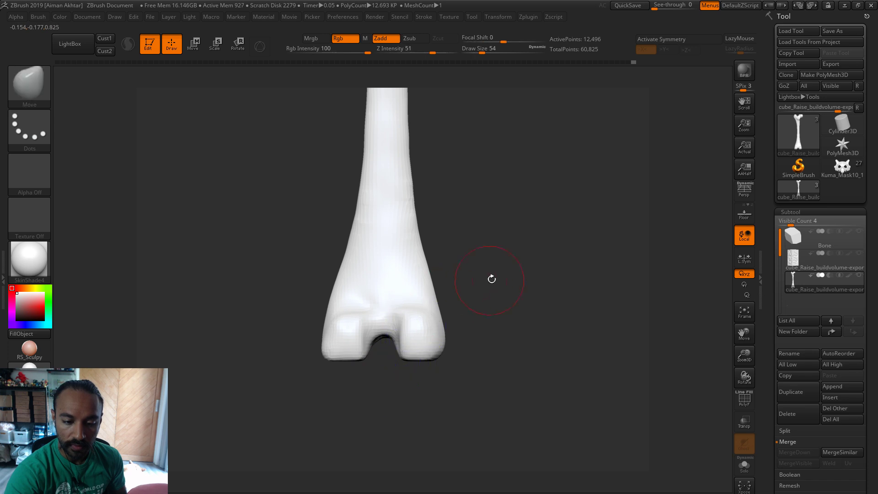
{"action": "mouse_move", "coordinate": [492, 278]}
{"action": "left_mouse_down"}
{"action": "mouse_move", "coordinate": [427, 336]}
{"action": "mouse_move", "coordinate": [484, 295]}
{"action": "left_mouse_up"}
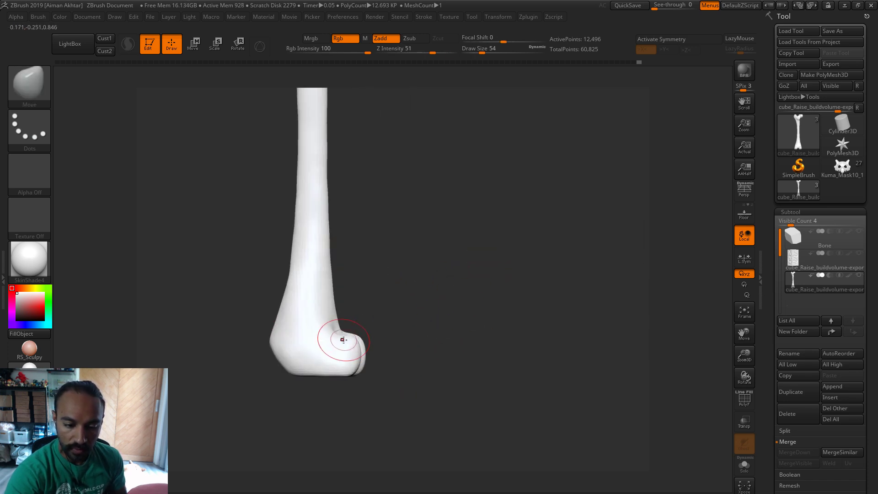
{"action": "left_click_drag", "start_coordinate": [368, 316], "coordinate": [434, 310]}
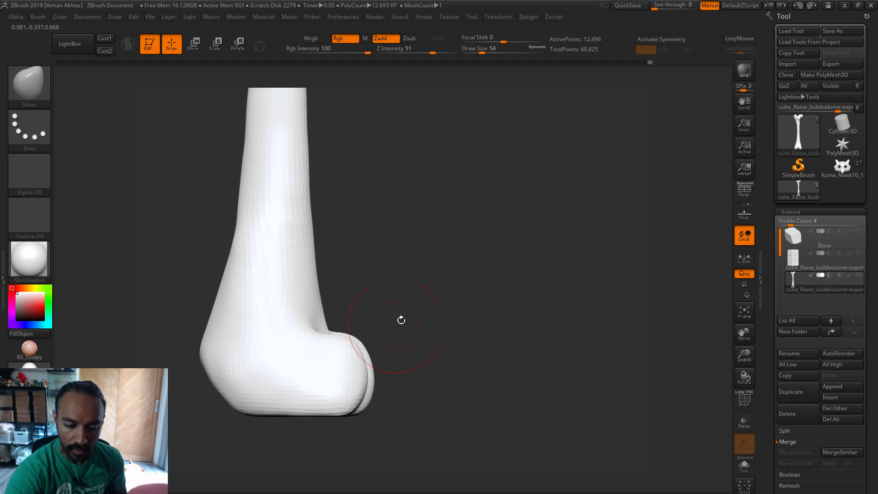
{"action": "left_click_drag", "start_coordinate": [400, 319], "coordinate": [406, 309]}
{"action": "key", "text": "s"}
{"action": "left_click_drag", "start_coordinate": [358, 380], "coordinate": [365, 379]}
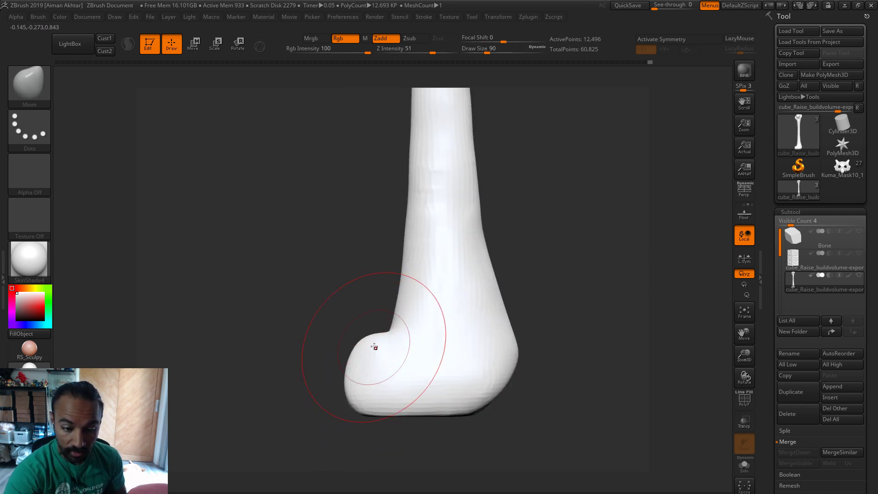
- Refine the condyle's rear contour and its junction with the shaft with shorter Move strokes, reducing the draw size to 41
{"action": "key", "text": "s"}
{"action": "left_click_drag", "start_coordinate": [375, 347], "coordinate": [369, 348]}
{"action": "key", "text": "s"}
{"action": "left_click_drag", "start_coordinate": [390, 314], "coordinate": [394, 315]}
{"action": "mouse_move", "coordinate": [499, 278]}
{"action": "left_mouse_down", "text": "alt"}
{"action": "mouse_move", "coordinate": [501, 240]}
{"action": "mouse_move", "coordinate": [516, 234]}
{"action": "mouse_move", "coordinate": [480, 297]}
{"action": "mouse_move", "coordinate": [481, 329]}
{"action": "left_mouse_up", "text": "alt"}
{"action": "key", "text": "s"}
{"action": "left_click_drag", "start_coordinate": [365, 360], "coordinate": [362, 357]}
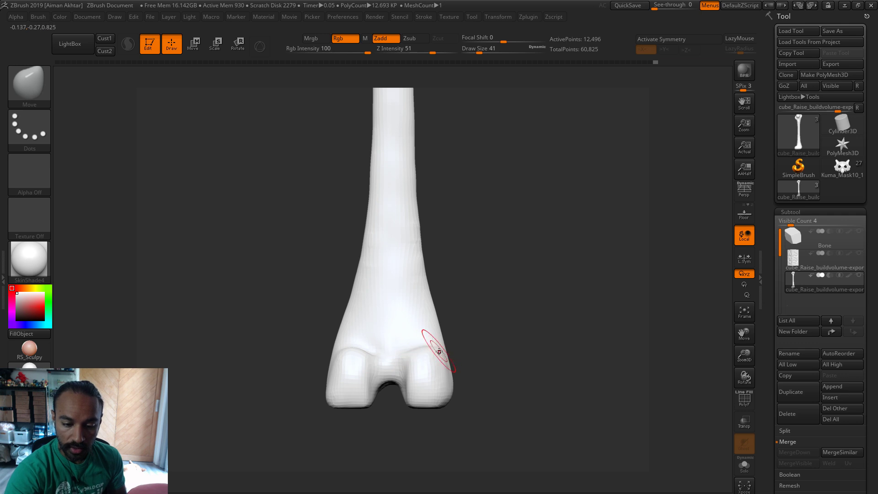
- Smooth the outer sides and rear faces of both condyles at draw size 41
{"action": "key", "text": "shift"}
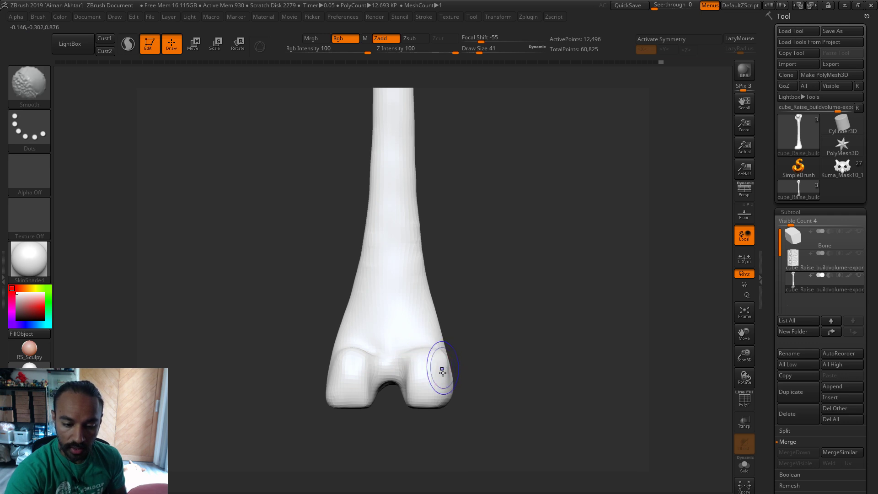
{"action": "mouse_move", "coordinate": [476, 361]}
{"action": "left_mouse_down"}
{"action": "mouse_move", "coordinate": [484, 358]}
{"action": "mouse_move", "coordinate": [447, 364]}
{"action": "left_mouse_up"}
{"action": "left_click_drag", "start_coordinate": [503, 319], "coordinate": [497, 317]}
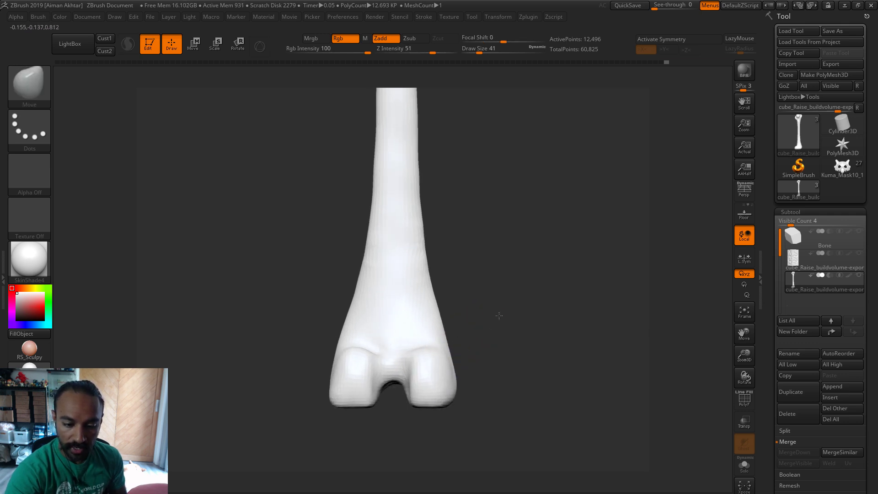
{"action": "key", "text": "shift"}
{"action": "left_click_drag", "start_coordinate": [364, 347], "coordinate": [349, 386], "text": "shift"}
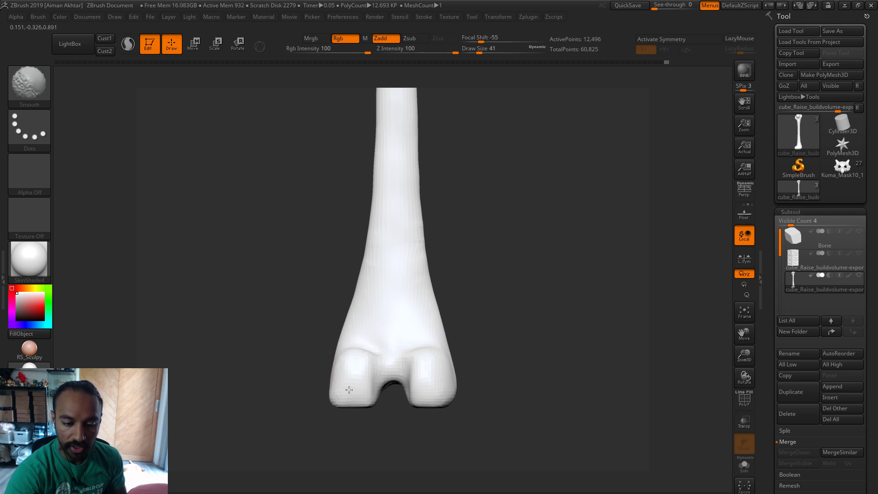
{"action": "left_click_drag", "start_coordinate": [500, 259], "coordinate": [463, 271], "text": "alt"}
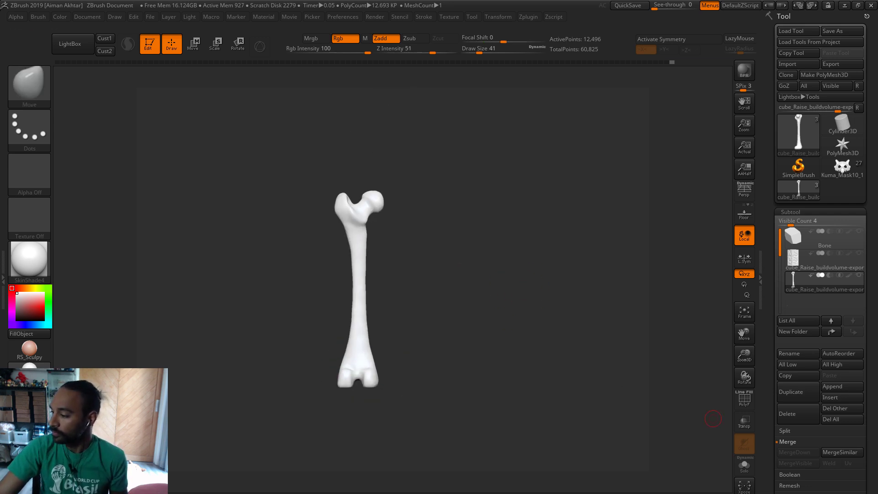
- Reshape the rear of both condyles beside the notch with the Move brush at draw sizes 65 and 59
{"action": "left_click_drag", "start_coordinate": [412, 359], "coordinate": [523, 350], "text": "alt"}
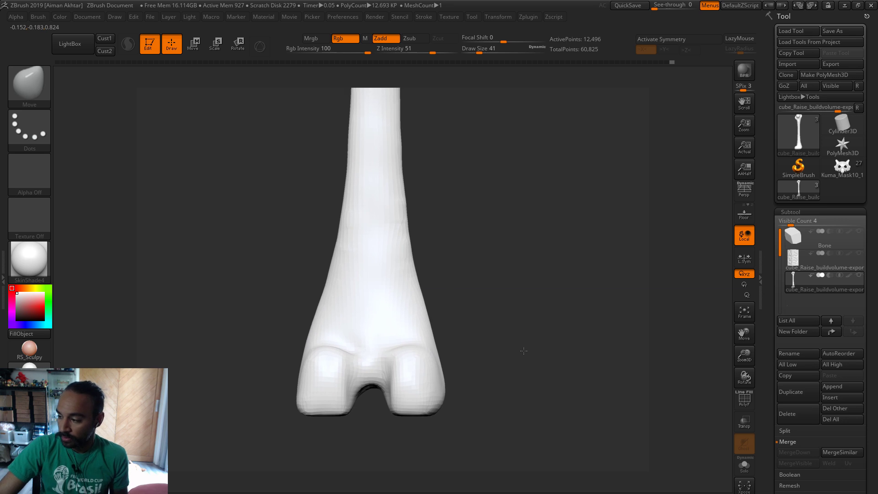
{"action": "key", "text": "s"}
{"action": "left_click_drag", "start_coordinate": [337, 398], "coordinate": [336, 389]}
{"action": "key", "text": "s"}
{"action": "key", "text": "s"}
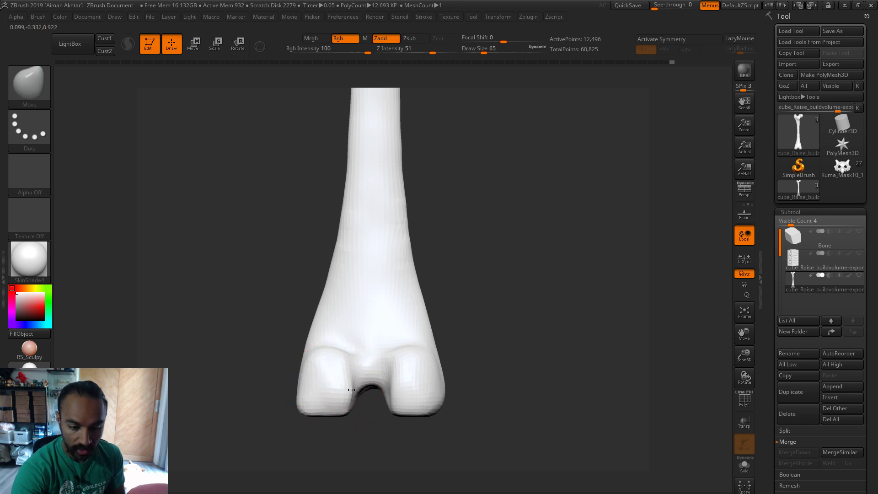
{"action": "key", "text": "s"}
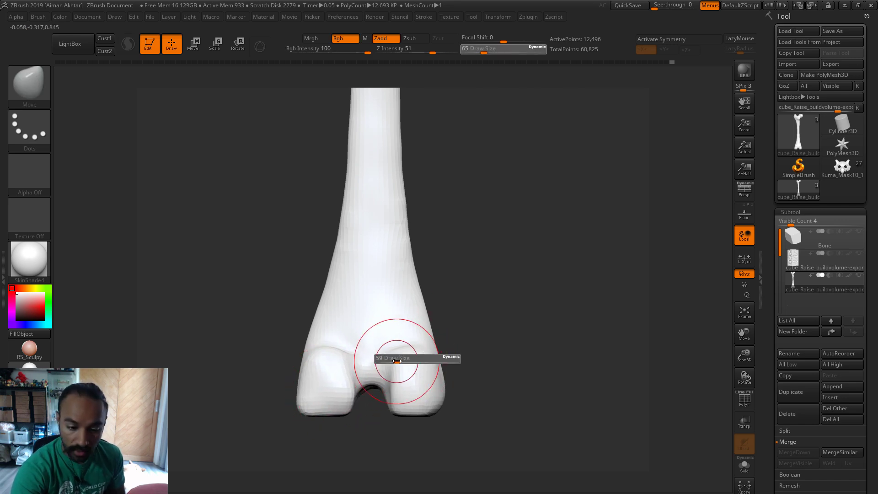
{"action": "left_click_drag", "start_coordinate": [403, 359], "coordinate": [398, 360]}
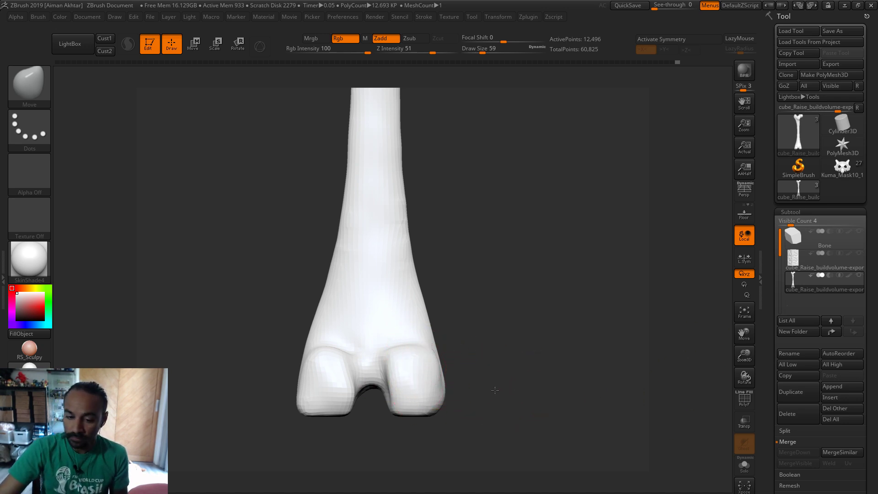
- Flatten the front surface above the notch between the condyles with the hPolish brush at draw size 23
{"action": "left_click_drag", "start_coordinate": [495, 390], "coordinate": [544, 441]}
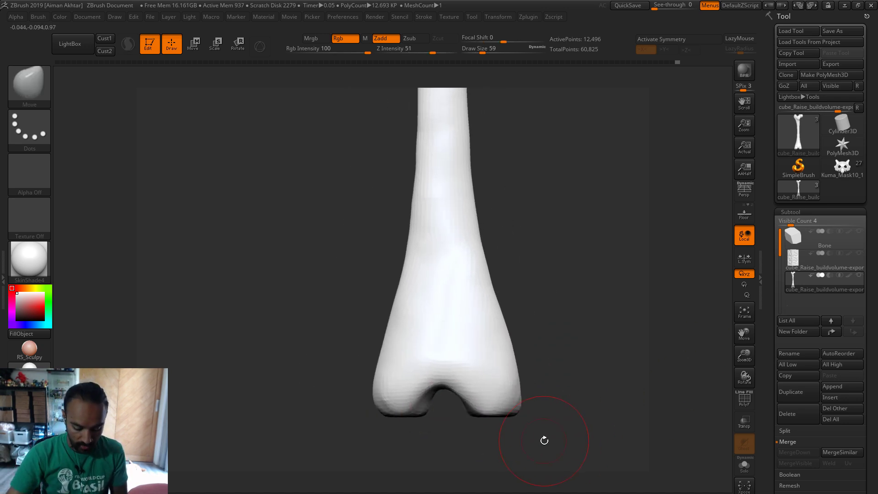
{"action": "key", "text": "b"}
{"action": "key", "text": "h"}
{"action": "key", "text": "p"}
{"action": "key", "text": "s"}
{"action": "left_click_drag", "start_coordinate": [424, 374], "coordinate": [417, 375]}
{"action": "mouse_move", "coordinate": [426, 385]}
{"action": "left_mouse_down"}
{"action": "mouse_move", "coordinate": [431, 373]}
{"action": "mouse_move", "coordinate": [458, 375]}
{"action": "left_mouse_up"}
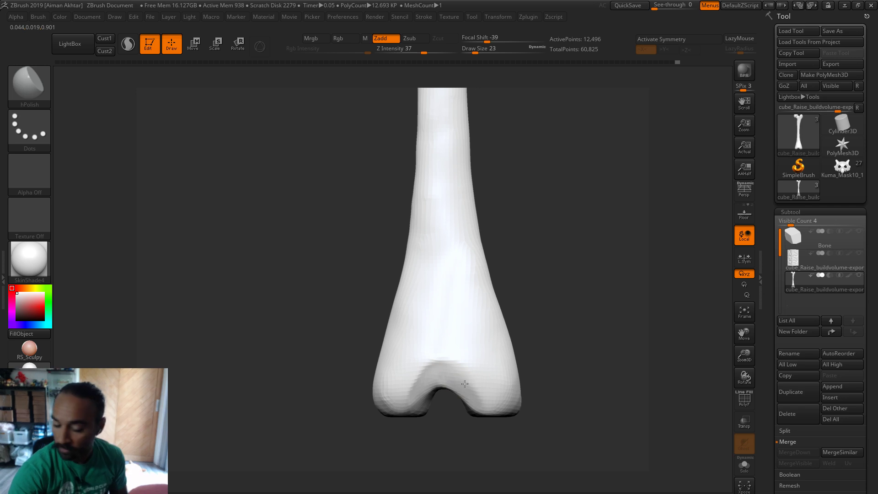
- Sharpen the rim of the notch between the condyles with the Pinch brush at draw size 17
{"action": "key", "text": "b"}
{"action": "key", "text": "p"}
{"action": "key", "text": "i"}
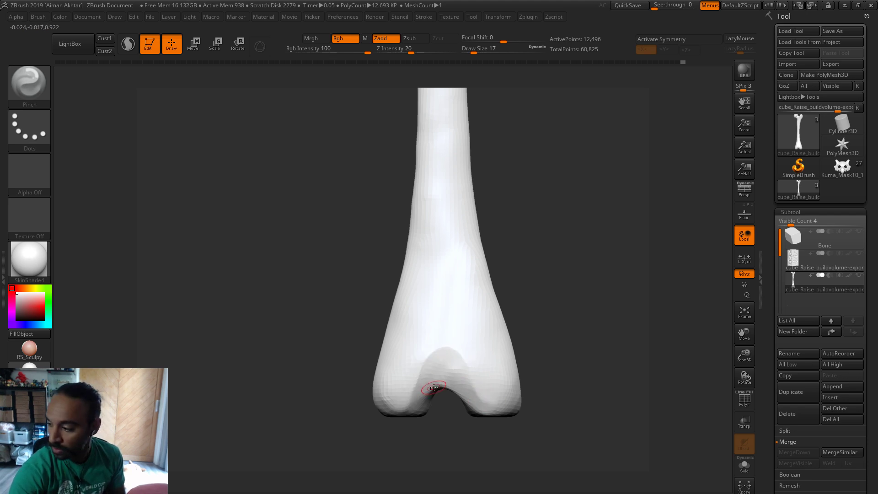
{"action": "key", "text": "shift"}
- Adjust the arch of the notch with the Move brush at a small draw size and remesh the bone
{"action": "key", "text": "b"}
{"action": "key", "text": "m"}
{"action": "key", "text": "v"}
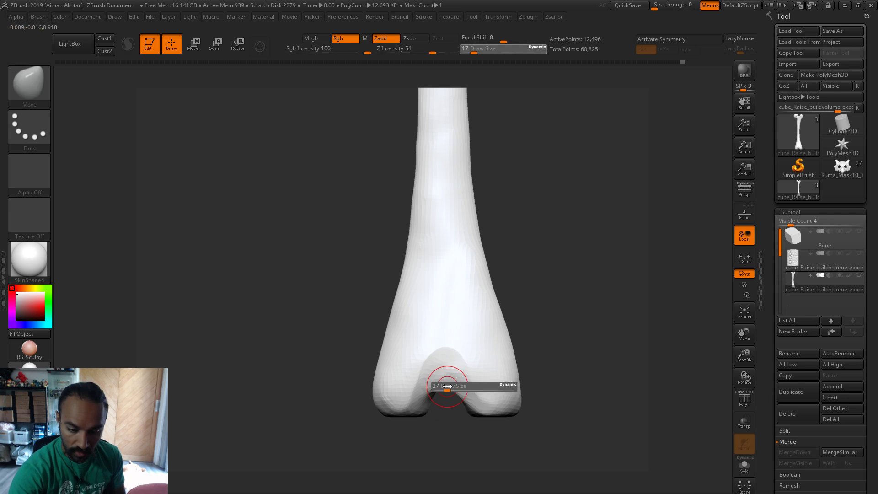
{"action": "mouse_move", "coordinate": [441, 381]}
{"action": "left_mouse_down"}
{"action": "mouse_move", "coordinate": [445, 372]}
{"action": "mouse_move", "coordinate": [438, 382]}
{"action": "left_mouse_up"}
{"action": "left_click_drag", "start_coordinate": [460, 438], "coordinate": [468, 445], "text": "ctrl"}
- Smooth the notch's rim and even out its arch with the Smooth and Move brushes at draw size 29
{"action": "key", "text": "shift"}
{"action": "left_click_drag", "start_coordinate": [443, 379], "coordinate": [440, 381], "text": "shift"}
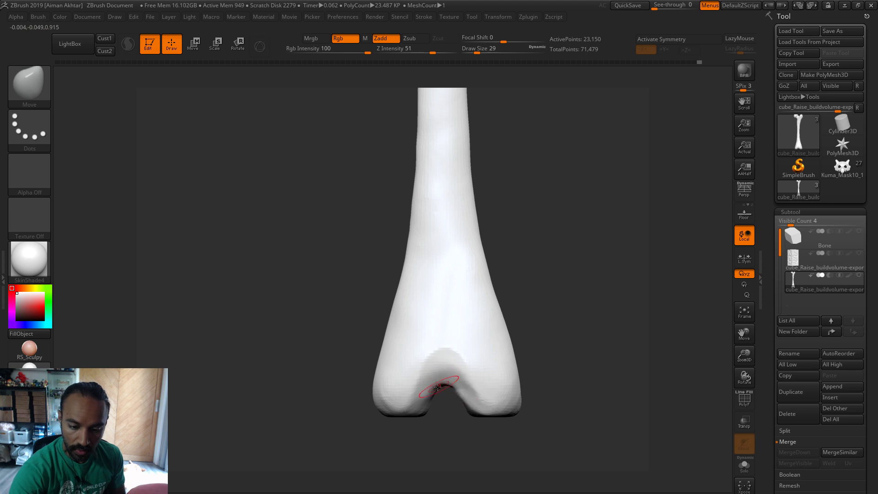
{"action": "key", "text": "shift"}
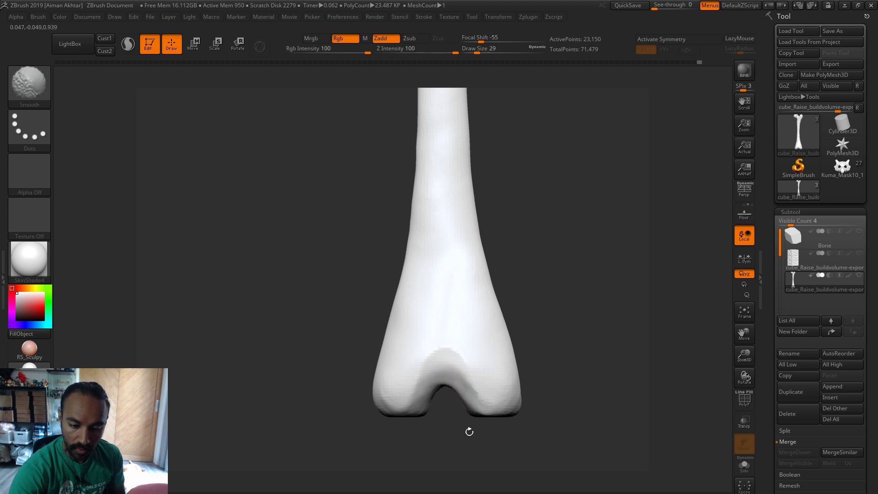
{"action": "mouse_move", "coordinate": [469, 431]}
{"action": "left_mouse_down"}
{"action": "mouse_move", "coordinate": [470, 388]}
{"action": "mouse_move", "coordinate": [471, 416]}
{"action": "left_mouse_up"}
{"action": "left_click_drag", "start_coordinate": [516, 361], "coordinate": [519, 318], "text": "shift"}
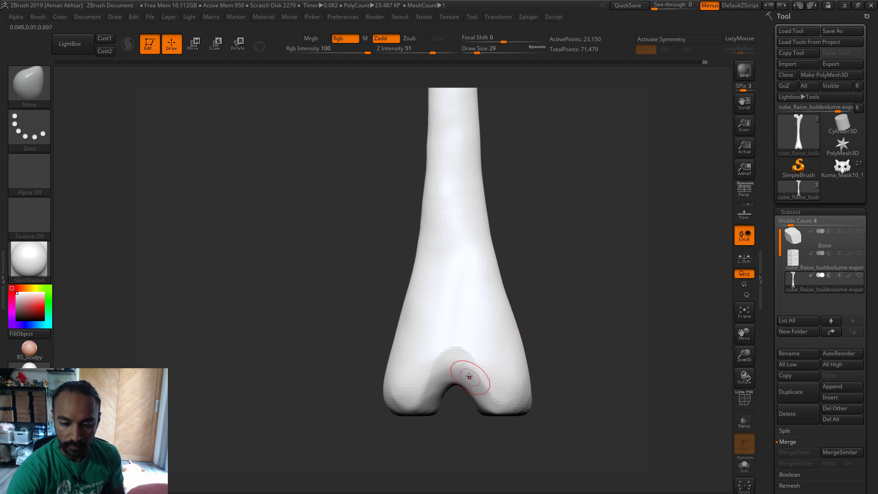
- Pull out the outer side of one condyle in front view with the Move brush at draw size 49
{"action": "left_click_drag", "start_coordinate": [557, 297], "coordinate": [545, 285]}
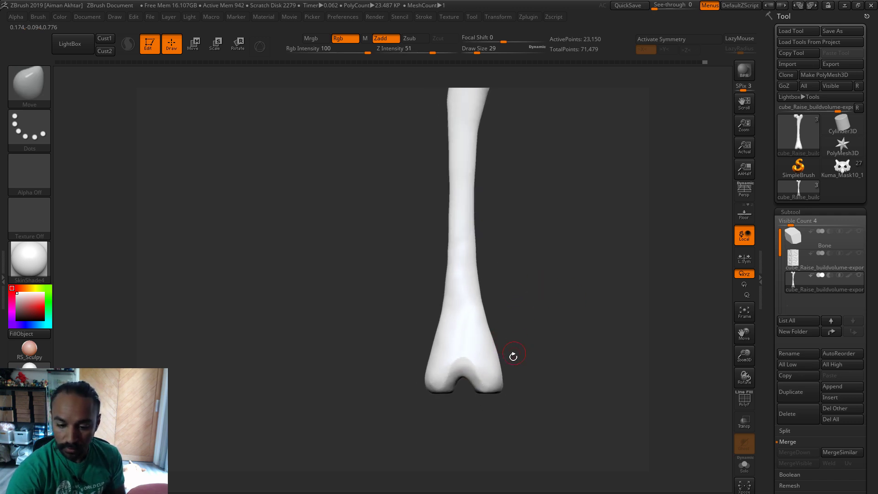
{"action": "mouse_move", "coordinate": [503, 353]}
{"action": "left_mouse_down"}
{"action": "mouse_move", "coordinate": [528, 330]}
{"action": "mouse_move", "coordinate": [494, 348]}
{"action": "mouse_move", "coordinate": [493, 364]}
{"action": "mouse_move", "coordinate": [499, 355]}
{"action": "left_mouse_up"}
{"action": "key", "text": "s"}
{"action": "key", "text": "s"}
{"action": "key", "text": "s"}
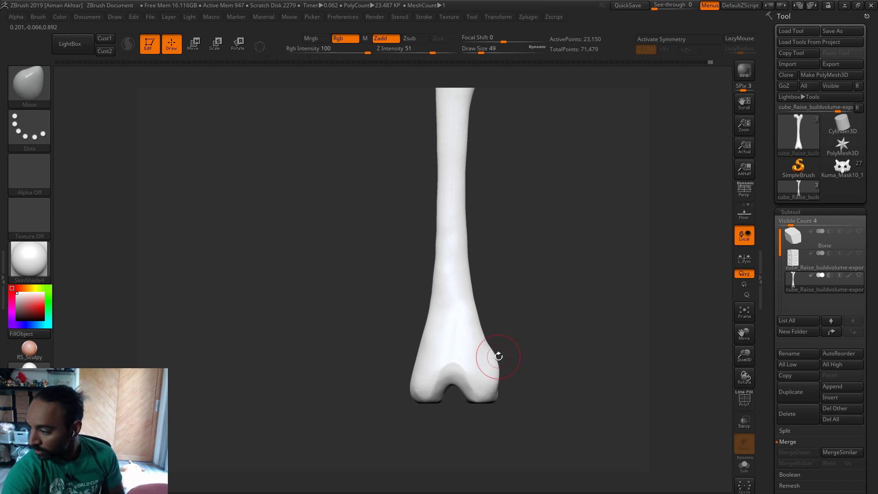
- Define the epicondyle bulge and the dent below it from the rear with the Move brush at draw sizes 41 and 46
{"action": "left_click_drag", "start_coordinate": [554, 315], "coordinate": [500, 322]}
{"action": "left_click_drag", "start_coordinate": [594, 299], "coordinate": [542, 297]}
{"action": "left_click_drag", "start_coordinate": [610, 238], "coordinate": [611, 267], "text": "alt"}
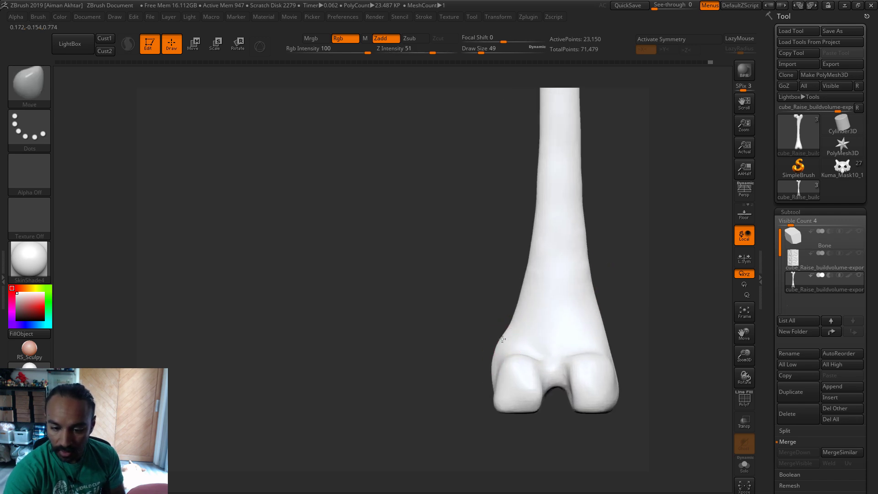
{"action": "key", "text": "s"}
{"action": "left_click_drag", "start_coordinate": [496, 365], "coordinate": [495, 364]}
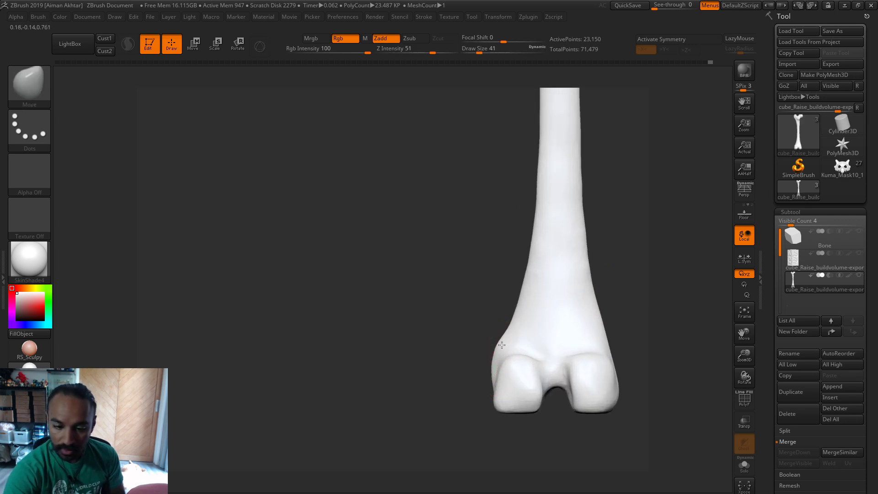
{"action": "key", "text": "s"}
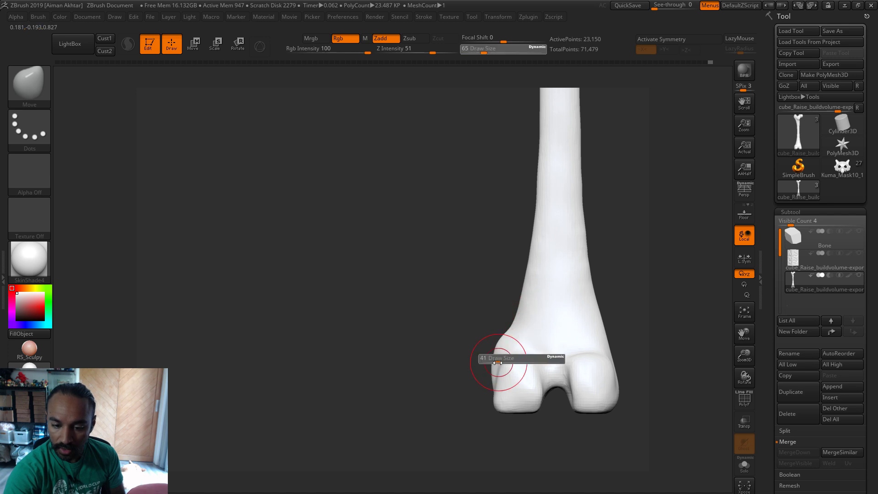
{"action": "mouse_move", "coordinate": [512, 361]}
{"action": "left_mouse_down"}
{"action": "mouse_move", "coordinate": [494, 368]}
{"action": "mouse_move", "coordinate": [500, 376]}
{"action": "left_mouse_up"}
{"action": "key", "text": "s"}
{"action": "key", "text": "s"}
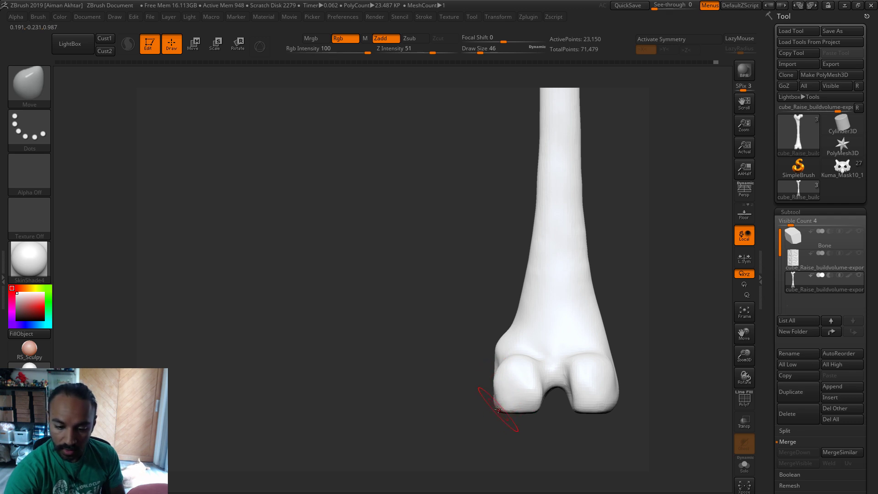
- Smooth the rear face of the condyle beside the epicondyle bulge at draw size 46
{"action": "key", "text": "shift"}
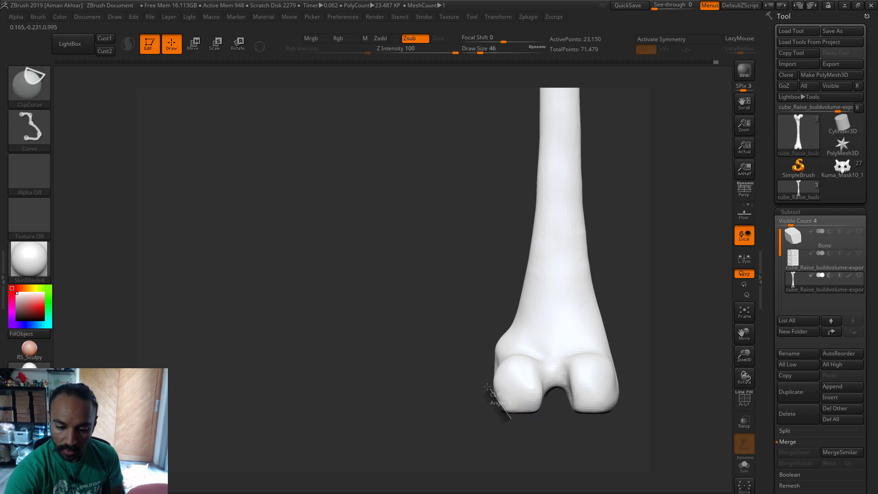
{"action": "left_click_drag", "start_coordinate": [654, 251], "coordinate": [498, 359]}
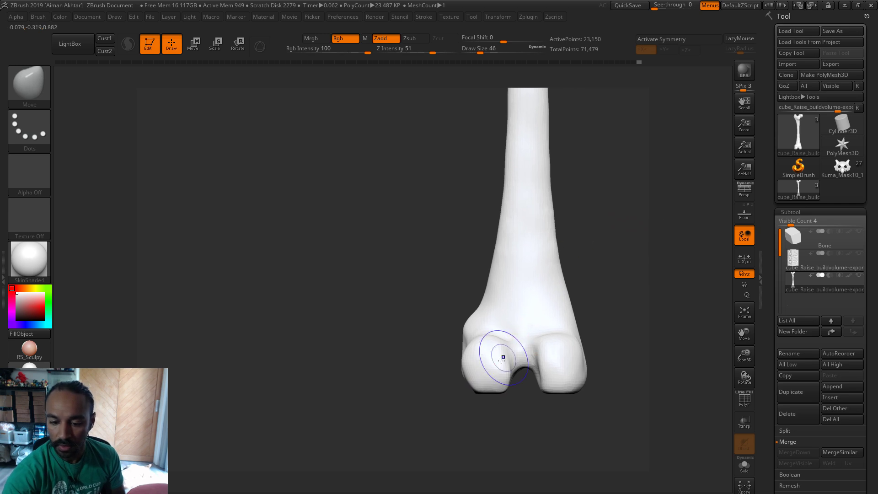
{"action": "left_click_drag", "start_coordinate": [471, 411], "coordinate": [507, 357]}
{"action": "mouse_move", "coordinate": [434, 373]}
{"action": "left_mouse_down", "text": "shift"}
{"action": "mouse_move", "coordinate": [440, 386]}
{"action": "mouse_move", "coordinate": [425, 386]}
{"action": "left_mouse_up", "text": "shift"}
- Refine the epicondyle's contour from the front and side with the Move brush at draw sizes 39 and 62
{"action": "left_click_drag", "start_coordinate": [512, 334], "coordinate": [539, 337]}
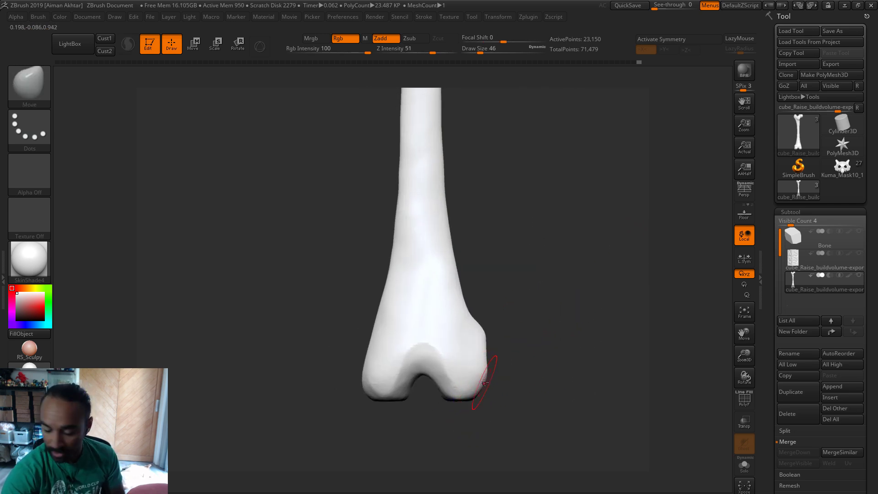
{"action": "key", "text": "s"}
{"action": "left_click_drag", "start_coordinate": [484, 380], "coordinate": [479, 371]}
{"action": "left_click_drag", "start_coordinate": [491, 339], "coordinate": [480, 338]}
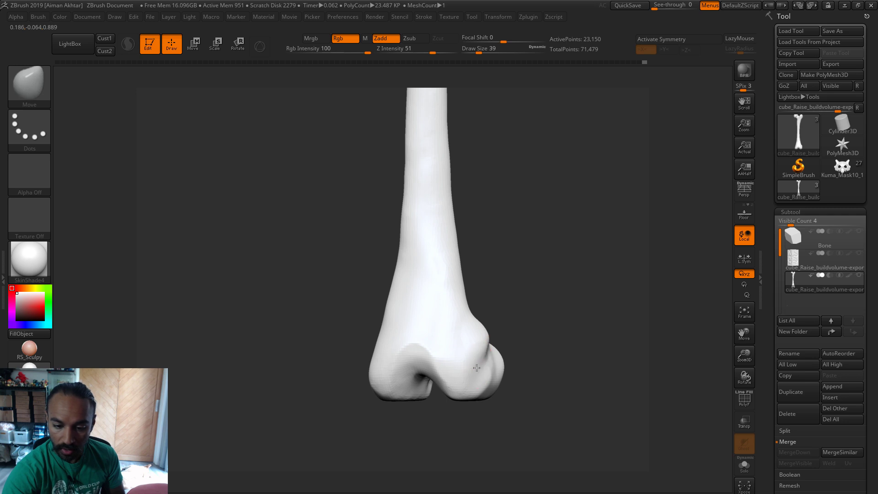
{"action": "mouse_move", "coordinate": [514, 313]}
{"action": "left_mouse_down"}
{"action": "mouse_move", "coordinate": [531, 300]}
{"action": "mouse_move", "coordinate": [486, 290]}
{"action": "mouse_move", "coordinate": [596, 276]}
{"action": "left_mouse_up"}
{"action": "key", "text": "s"}
{"action": "left_click_drag", "start_coordinate": [461, 337], "coordinate": [467, 337]}
{"action": "left_click_drag", "start_coordinate": [617, 267], "coordinate": [581, 268], "text": "alt"}
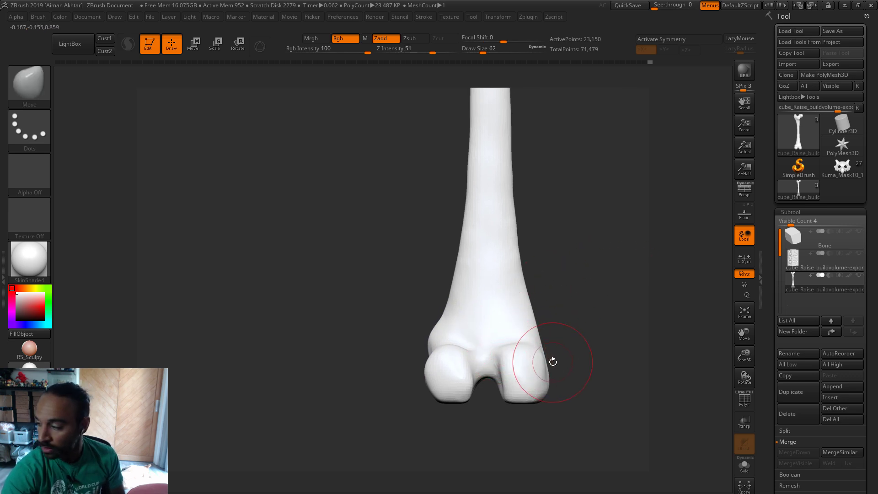
- Form an epicondyle bulge above the opposite condyle with the Move brush, reducing the draw size to 46
{"action": "key", "text": "s"}
{"action": "left_click_drag", "start_coordinate": [556, 366], "coordinate": [545, 372]}
{"action": "key", "text": "s"}
{"action": "mouse_move", "coordinate": [542, 336]}
{"action": "left_mouse_down"}
{"action": "mouse_move", "coordinate": [540, 327]}
{"action": "mouse_move", "coordinate": [522, 331]}
{"action": "left_mouse_up"}
{"action": "key", "text": "s"}
{"action": "key", "text": "s"}
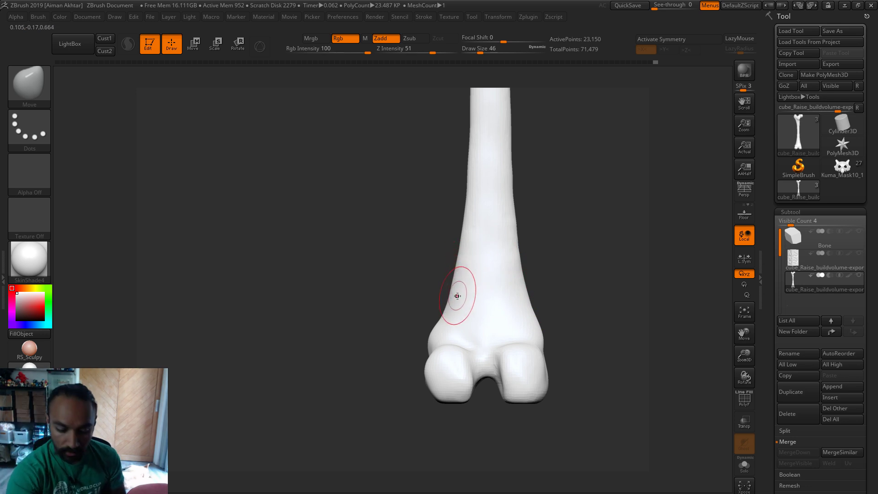
- Inflate a bulge on the shaft just above the condyle with the Inflat brush at draw size 35, undoing the oversized first stroke
{"action": "key", "text": "b"}
{"action": "key", "text": "i"}
{"action": "key", "text": "n"}
{"action": "left_click_drag", "start_coordinate": [463, 299], "coordinate": [458, 257]}
{"action": "key", "text": "ctrl+z"}
{"action": "key", "text": "["}
{"action": "left_click_drag", "start_coordinate": [393, 293], "coordinate": [465, 294]}
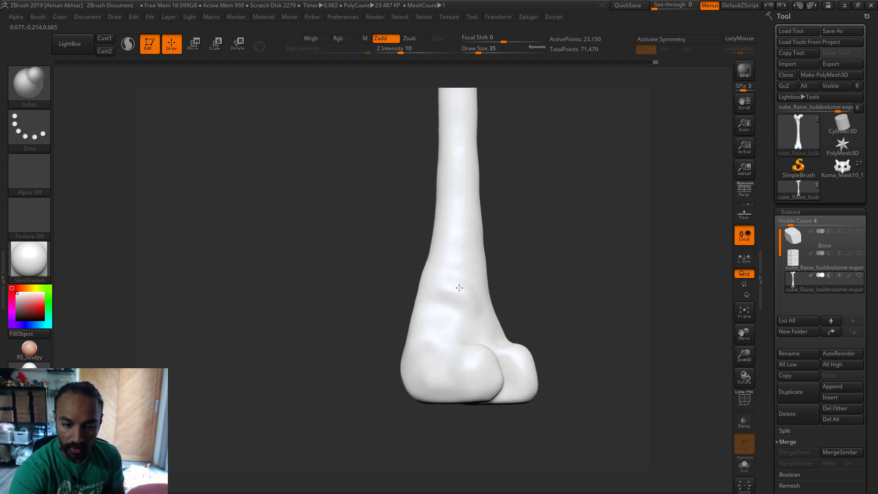
{"action": "right_click_drag", "start_coordinate": [471, 265], "coordinate": [484, 265], "text": "shift"}
{"action": "left_click_drag", "start_coordinate": [476, 300], "coordinate": [462, 303], "text": "shift"}
{"action": "left_click_drag", "start_coordinate": [568, 245], "coordinate": [537, 303]}
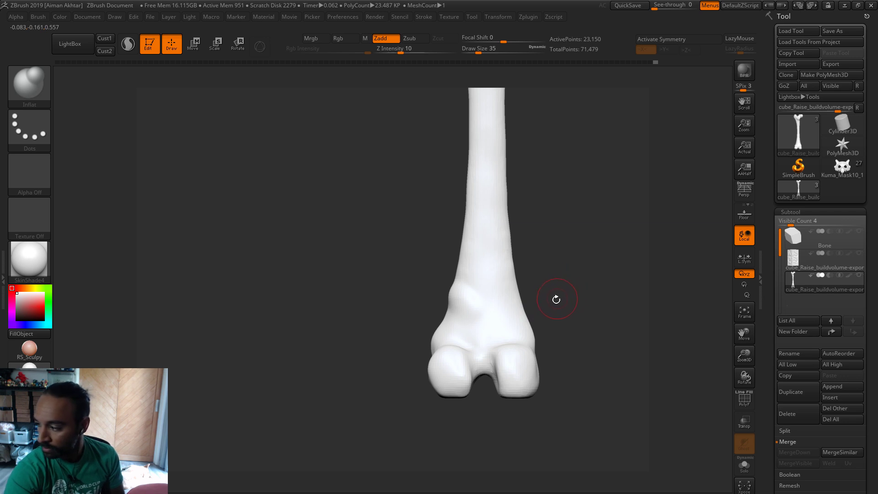
- Adjust the outline of the opposite condyle and the lower shaft with the Move brush at draw size 59
{"action": "key", "text": "b"}
{"action": "key", "text": "m"}
{"action": "key", "text": "v"}
{"action": "key", "text": "s"}
{"action": "left_click_drag", "start_coordinate": [536, 372], "coordinate": [537, 372]}
{"action": "left_click_drag", "start_coordinate": [538, 365], "coordinate": [536, 359], "text": "shift"}
{"action": "right_click_drag", "start_coordinate": [542, 361], "coordinate": [549, 299], "text": "ctrl"}
{"action": "right_click_drag", "start_coordinate": [548, 299], "coordinate": [530, 330], "text": "alt"}
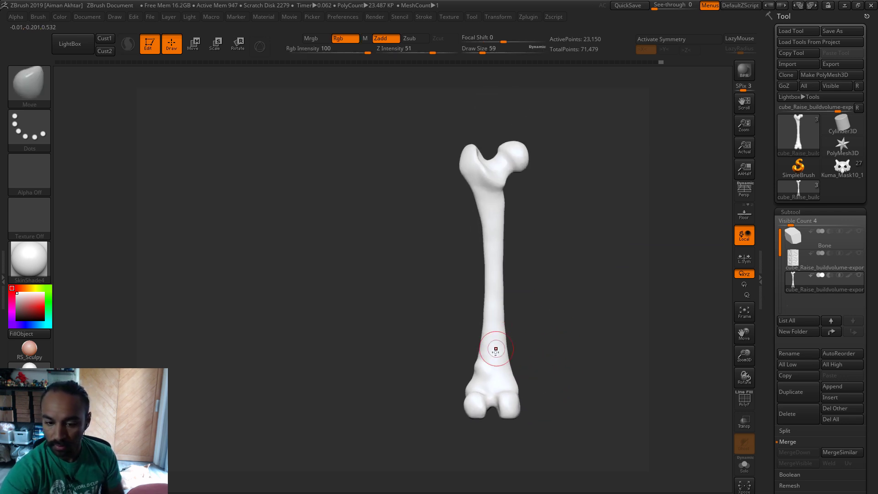
{"action": "left_click_drag", "start_coordinate": [476, 373], "coordinate": [496, 350]}
- Build up the lesser trochanter below the femoral head with the Inflat brush at draw sizes 59 and 41
{"action": "right_click_drag", "start_coordinate": [545, 305], "coordinate": [545, 277], "text": "ctrl"}
{"action": "right_click_drag", "start_coordinate": [546, 278], "coordinate": [533, 353], "text": "alt"}
{"action": "mouse_move", "coordinate": [537, 296]}
{"action": "right_mouse_down"}
{"action": "mouse_move", "coordinate": [547, 273]}
{"action": "mouse_move", "coordinate": [554, 284]}
{"action": "mouse_move", "coordinate": [545, 294]}
{"action": "mouse_move", "coordinate": [507, 295]}
{"action": "mouse_move", "coordinate": [502, 314]}
{"action": "right_mouse_up"}
{"action": "key", "text": "b"}
{"action": "key", "text": "i"}
{"action": "key", "text": "n"}
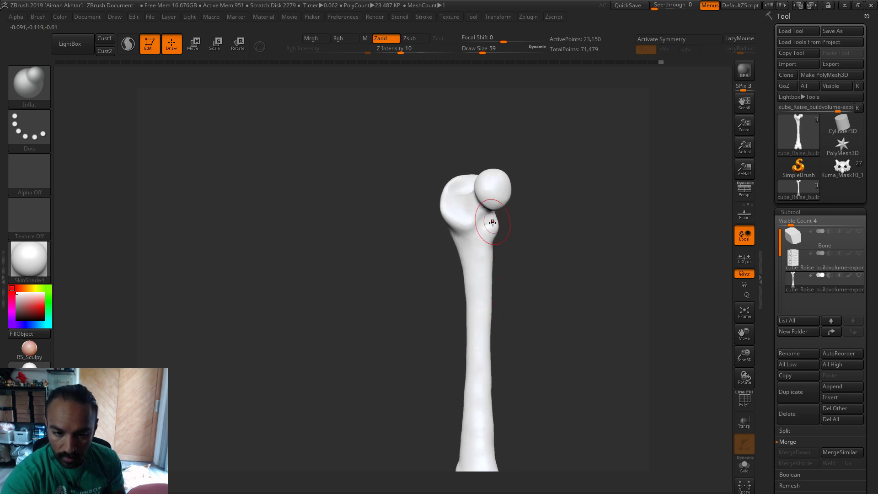
{"action": "key", "text": "ctrl+s"}
{"action": "left_click", "coordinate": [607, 432]}
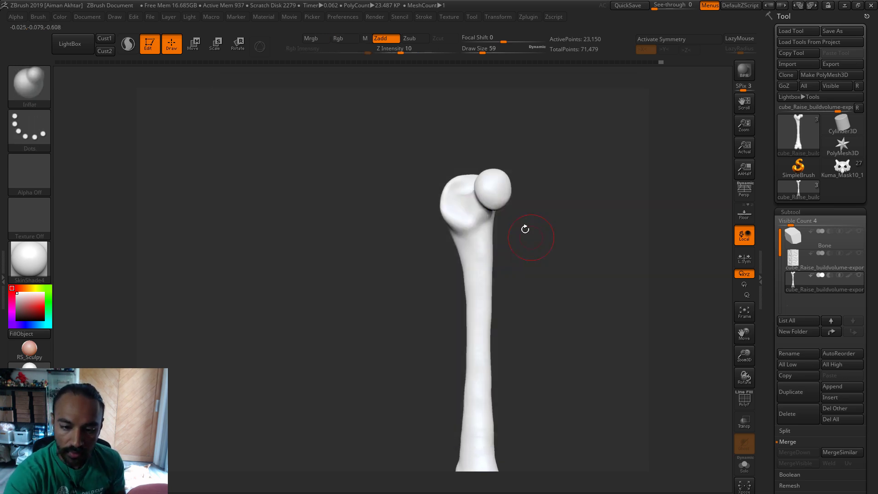
{"action": "mouse_move", "coordinate": [503, 232]}
{"action": "left_mouse_down"}
{"action": "mouse_move", "coordinate": [498, 221]}
{"action": "mouse_move", "coordinate": [632, 231]}
{"action": "mouse_move", "coordinate": [545, 236]}
{"action": "mouse_move", "coordinate": [495, 222]}
{"action": "left_mouse_up"}
{"action": "key", "text": "shift"}
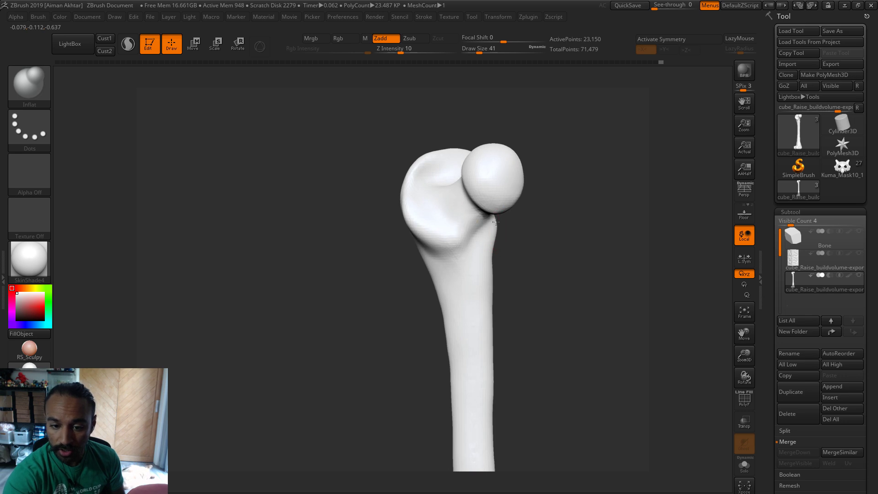
- Remesh the bone and shape the area around the lesser trochanter with the Move brush at draw size 41
{"action": "left_click_drag", "start_coordinate": [556, 206], "coordinate": [512, 215]}
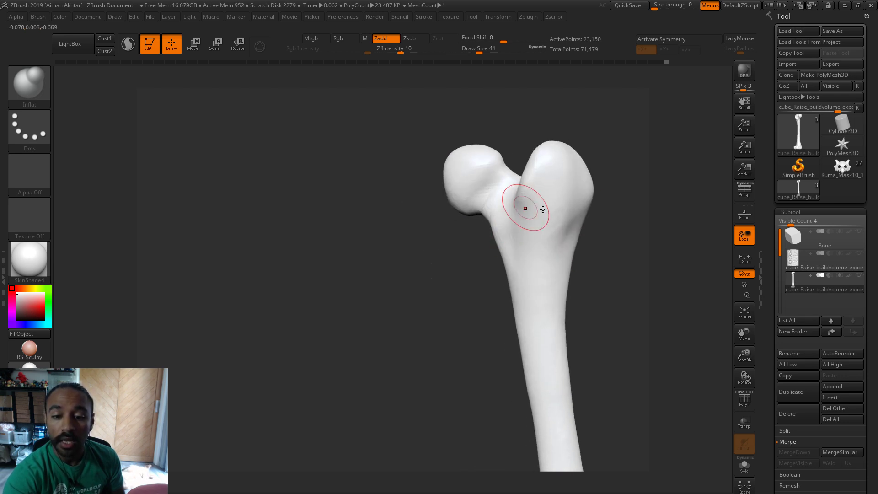
{"action": "key", "text": "shift"}
{"action": "key", "text": "b"}
{"action": "key", "text": "m"}
{"action": "key", "text": "v"}
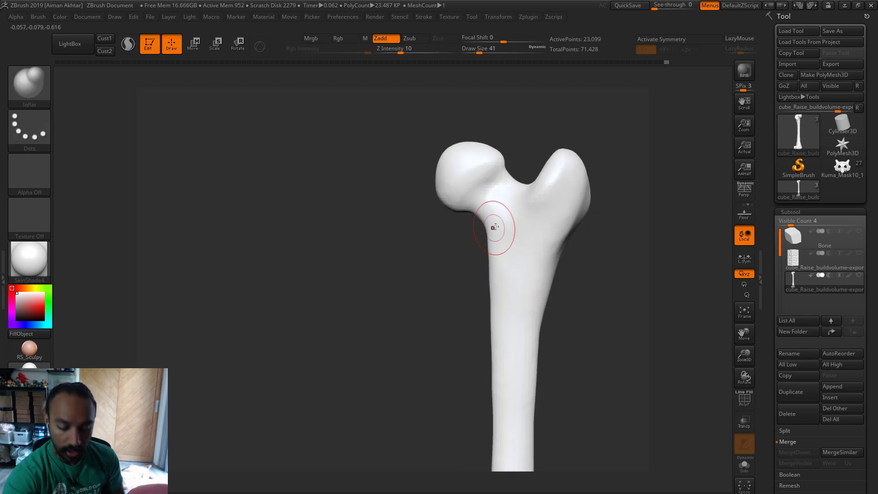
{"action": "mouse_move", "coordinate": [489, 225]}
{"action": "left_mouse_down"}
{"action": "mouse_move", "coordinate": [509, 254]}
{"action": "mouse_move", "coordinate": [486, 232]}
{"action": "mouse_move", "coordinate": [519, 261]}
{"action": "mouse_move", "coordinate": [543, 265]}
{"action": "mouse_move", "coordinate": [530, 229]}
{"action": "mouse_move", "coordinate": [562, 230]}
{"action": "mouse_move", "coordinate": [463, 211]}
{"action": "mouse_move", "coordinate": [493, 219]}
{"action": "left_mouse_up"}
- Inflate the lesser trochanter further with the Inflat brush, raising the draw size to 49
{"action": "key", "text": "b"}
{"action": "key", "text": "i"}
{"action": "key", "text": "n"}
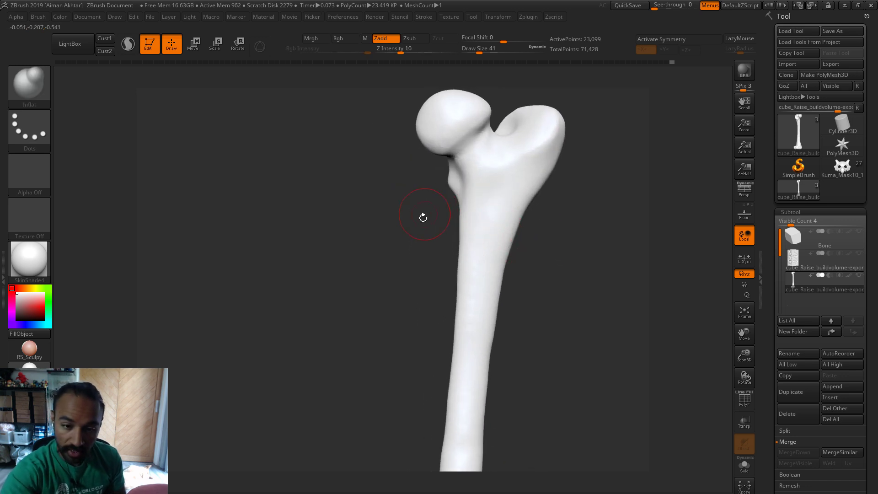
{"action": "left_click_drag", "start_coordinate": [423, 218], "coordinate": [453, 202]}
{"action": "key", "text": "s"}
{"action": "left_click_drag", "start_coordinate": [466, 169], "coordinate": [459, 172]}
{"action": "left_click_drag", "start_coordinate": [541, 188], "coordinate": [631, 198]}
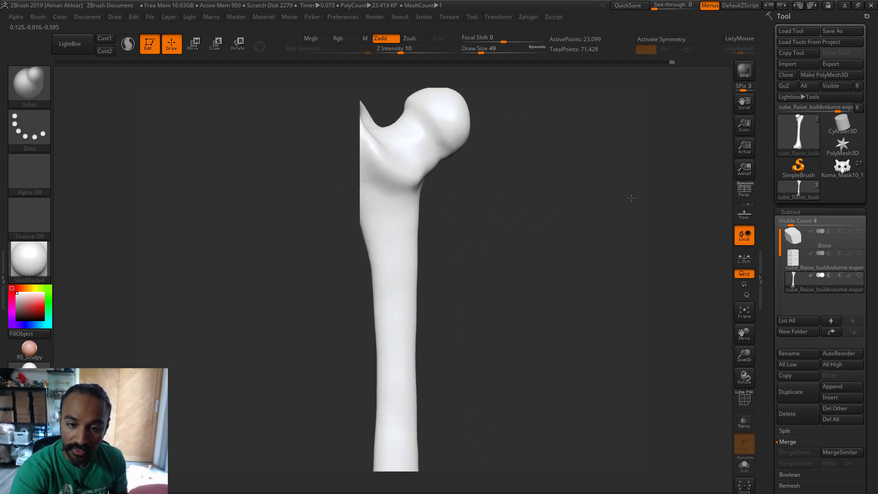
- Reshape the outer side of the femoral head with the Move brush at draw sizes 62 and 74
{"action": "left_click_drag", "start_coordinate": [498, 190], "coordinate": [515, 263], "text": "alt"}
{"action": "key", "text": "b"}
{"action": "key", "text": "m"}
{"action": "key", "text": "v"}
{"action": "key", "text": "s"}
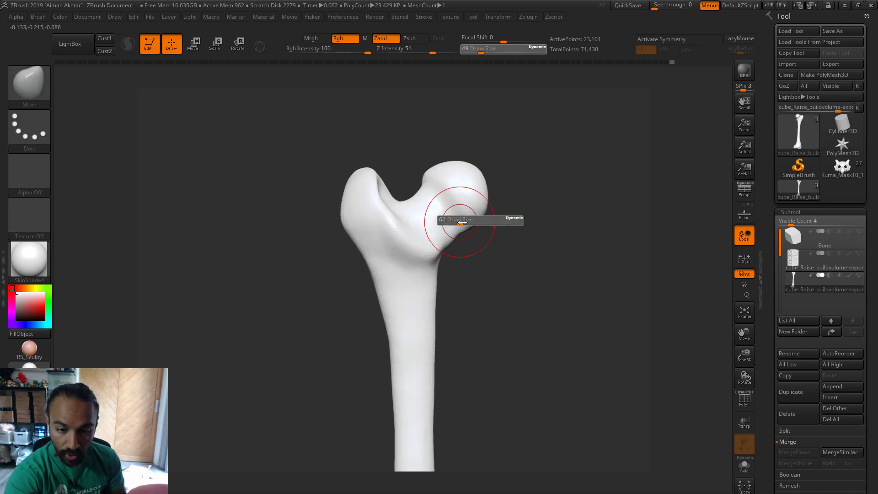
{"action": "mouse_move", "coordinate": [458, 221]}
{"action": "left_mouse_down"}
{"action": "mouse_move", "coordinate": [485, 199]}
{"action": "mouse_move", "coordinate": [464, 172]}
{"action": "left_mouse_up"}
{"action": "key", "text": "s"}
- Refine the transition between the femoral head's underside and the neck with the Move brush at draw sizes 20 and 46
{"action": "key", "text": "s"}
{"action": "left_click_drag", "start_coordinate": [476, 189], "coordinate": [466, 188]}
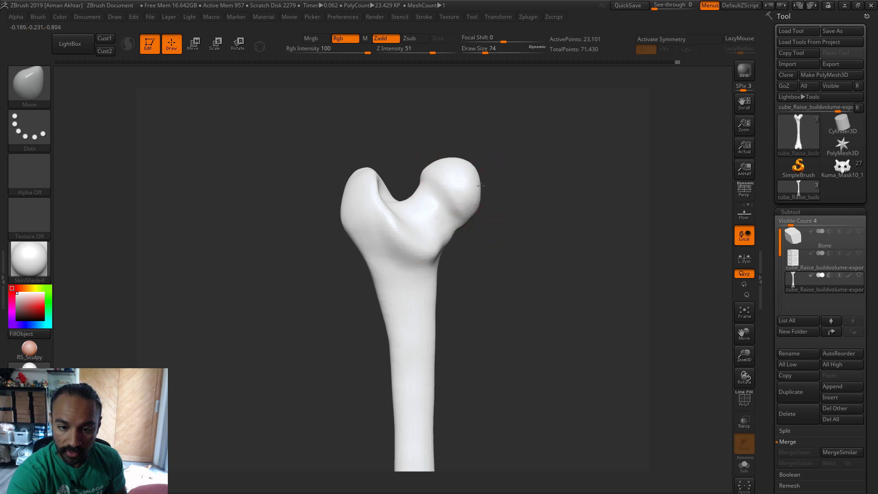
{"action": "key", "text": "s"}
{"action": "left_click_drag", "start_coordinate": [460, 229], "coordinate": [457, 229]}
{"action": "key", "text": "s"}
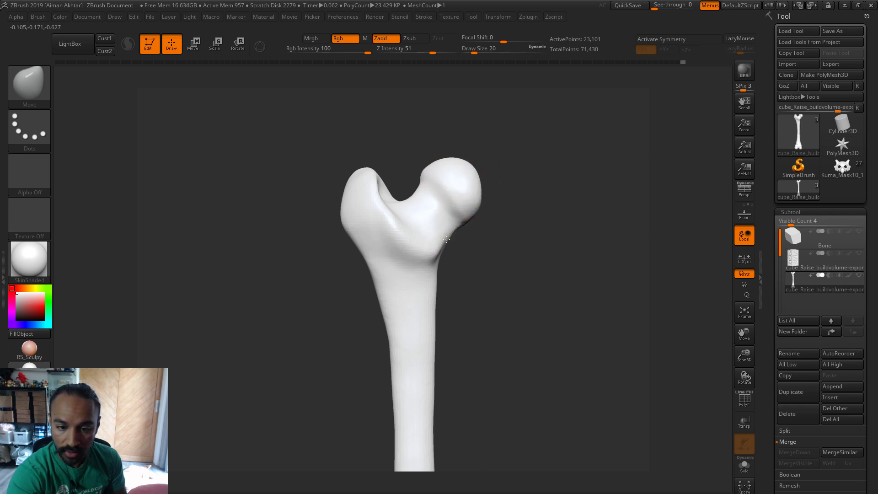
{"action": "left_click_drag", "start_coordinate": [658, 201], "coordinate": [517, 197]}
{"action": "key", "text": "s"}
{"action": "left_click_drag", "start_coordinate": [447, 239], "coordinate": [436, 221]}
{"action": "key", "text": "s"}
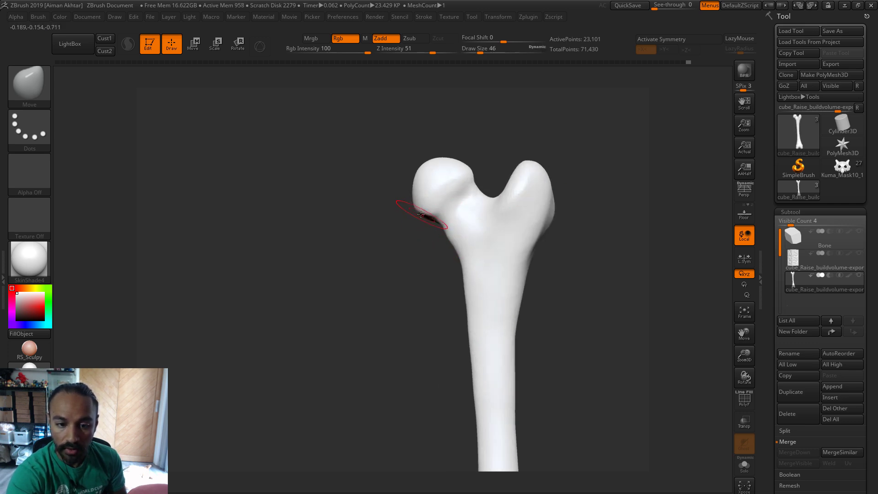
- Round and smooth the lower edge of the femoral head at draw size 46
{"action": "key", "text": "shift"}
{"action": "left_click_drag", "start_coordinate": [435, 263], "coordinate": [495, 232]}
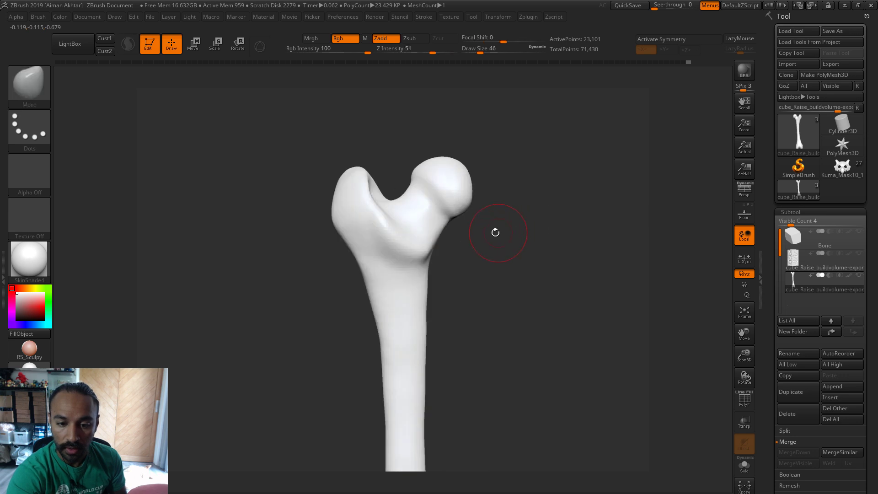
{"action": "left_click_drag", "start_coordinate": [453, 214], "coordinate": [464, 209]}
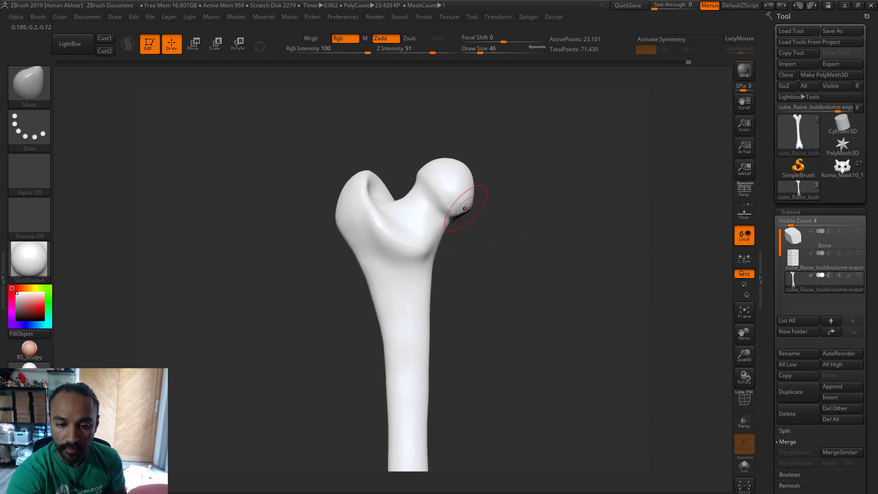
{"action": "key", "text": "shift"}
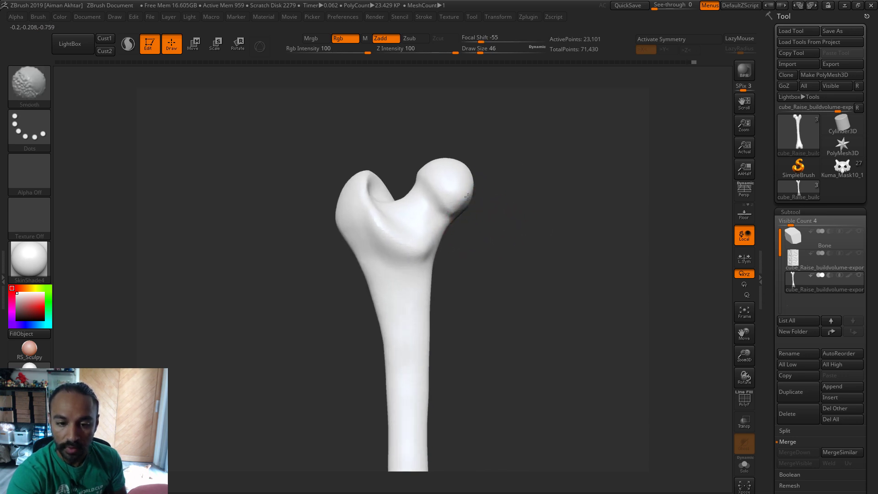
- Adjust the femoral head and neck from the side and above with the Move brush at draw size 80
{"action": "mouse_move", "coordinate": [562, 211]}
{"action": "left_mouse_down"}
{"action": "mouse_move", "coordinate": [541, 224]}
{"action": "mouse_move", "coordinate": [529, 194]}
{"action": "mouse_move", "coordinate": [580, 198]}
{"action": "mouse_move", "coordinate": [557, 280]}
{"action": "left_mouse_up"}
{"action": "key", "text": "s"}
{"action": "left_click_drag", "start_coordinate": [419, 228], "coordinate": [432, 232]}
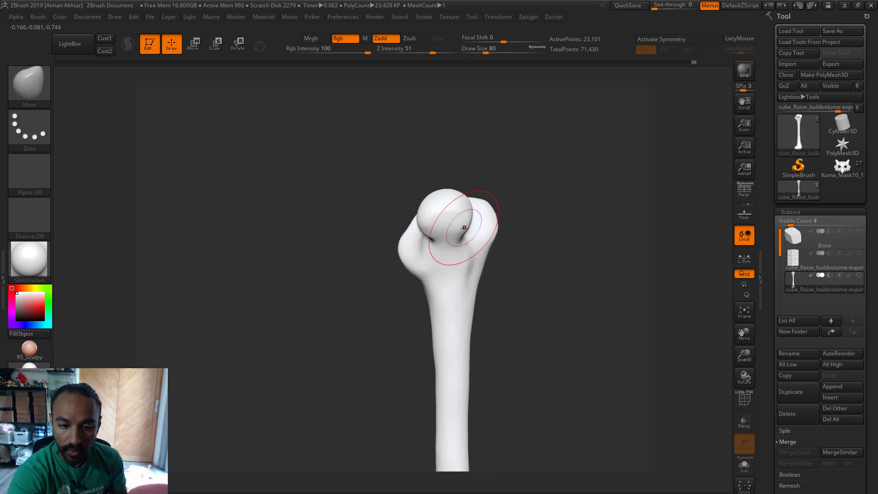
{"action": "left_click_drag", "start_coordinate": [553, 212], "coordinate": [544, 302]}
{"action": "left_click_drag", "start_coordinate": [538, 246], "coordinate": [534, 285], "text": "alt"}
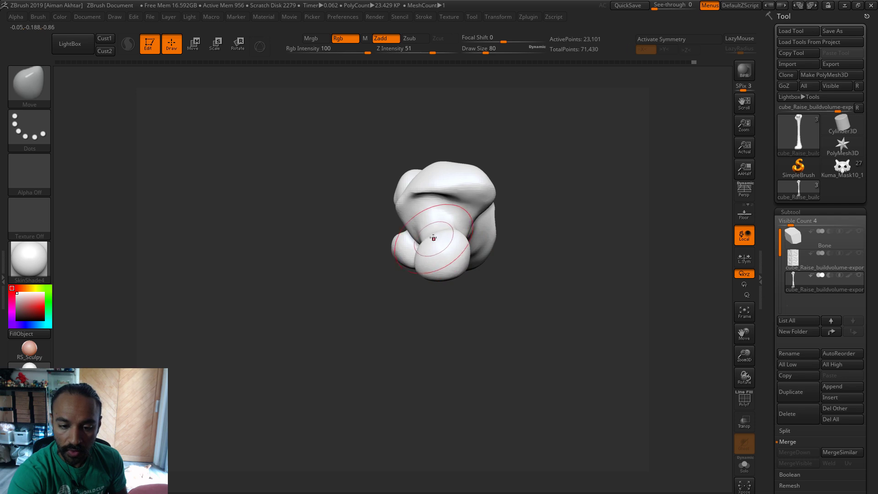
{"action": "left_click_drag", "start_coordinate": [492, 250], "coordinate": [568, 218]}
{"action": "mouse_move", "coordinate": [507, 245]}
{"action": "left_mouse_down", "text": "alt"}
{"action": "mouse_move", "coordinate": [520, 188]}
{"action": "mouse_move", "coordinate": [529, 221]}
{"action": "mouse_move", "coordinate": [519, 223]}
{"action": "left_mouse_up", "text": "alt"}
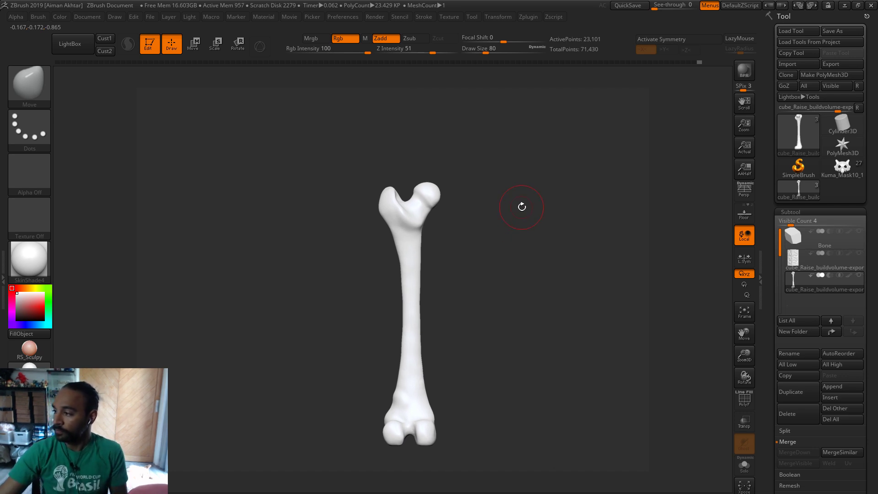
- Reshape the greater trochanter's crest and outer side with the Move brush at draw sizes 41 and 65
{"action": "mouse_move", "coordinate": [449, 196]}
{"action": "left_mouse_down", "text": "alt"}
{"action": "mouse_move", "coordinate": [471, 231]}
{"action": "mouse_move", "coordinate": [525, 256]}
{"action": "left_mouse_up", "text": "alt"}
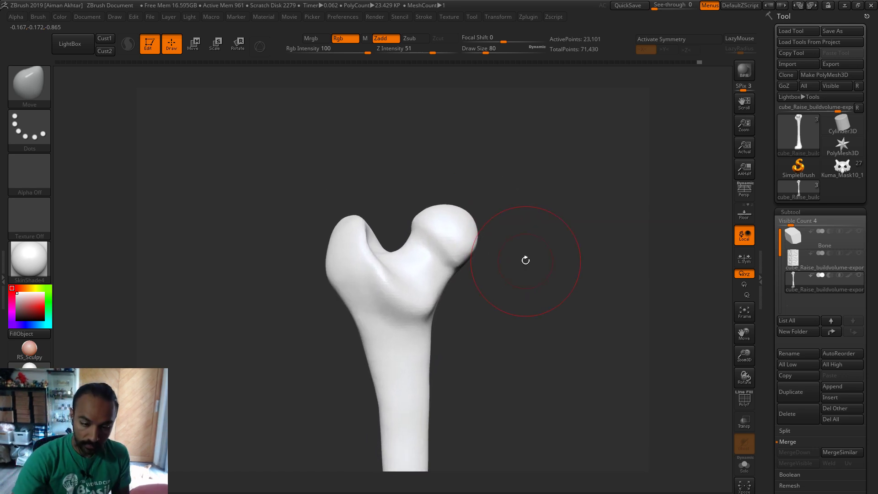
{"action": "key", "text": "s"}
{"action": "mouse_move", "coordinate": [365, 220]}
{"action": "left_mouse_down"}
{"action": "mouse_move", "coordinate": [355, 217]}
{"action": "mouse_move", "coordinate": [388, 231]}
{"action": "left_mouse_up"}
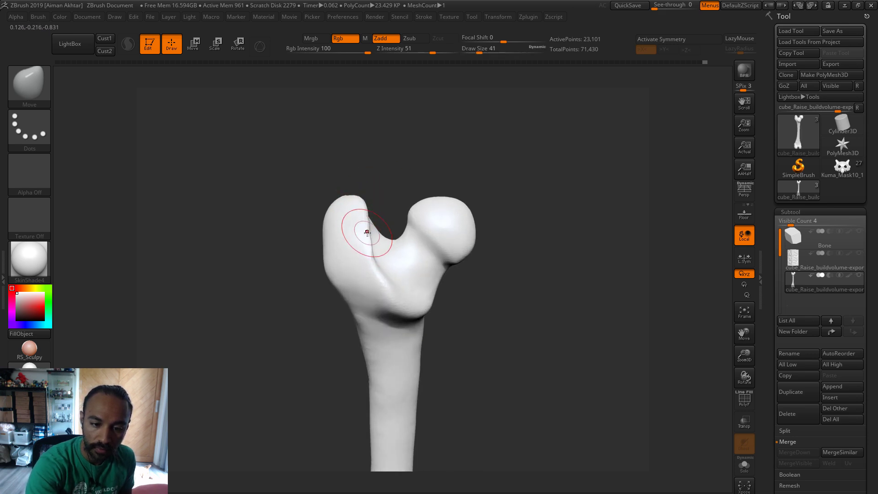
{"action": "left_click_drag", "start_coordinate": [381, 174], "coordinate": [410, 201]}
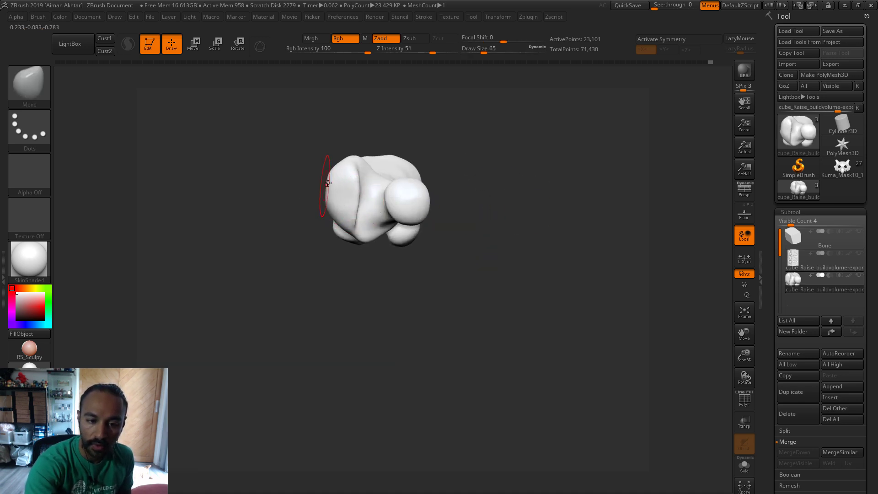
{"action": "left_click_drag", "start_coordinate": [352, 178], "coordinate": [358, 182]}
{"action": "mouse_move", "coordinate": [480, 192]}
{"action": "left_mouse_down", "text": "shift"}
{"action": "mouse_move", "coordinate": [484, 96]}
{"action": "mouse_move", "coordinate": [500, 198]}
{"action": "mouse_move", "coordinate": [459, 232]}
{"action": "left_mouse_up", "text": "shift"}
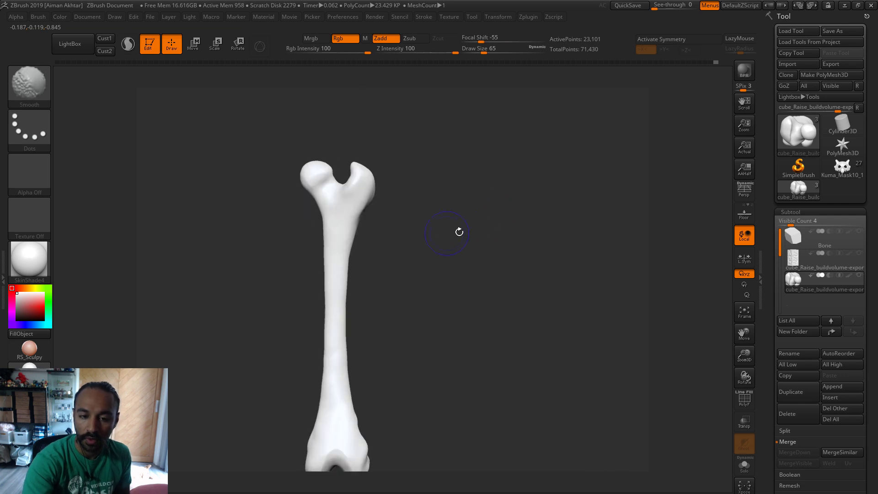
- Carve a groove into the greater trochanter's upper edge with the DamStandard brush at draw size 46, reduce the size to 23, and remesh
{"action": "mouse_move", "coordinate": [458, 232]}
{"action": "right_mouse_down", "text": "alt"}
{"action": "mouse_move", "coordinate": [524, 232]}
{"action": "mouse_move", "coordinate": [597, 215]}
{"action": "right_mouse_up", "text": "alt"}
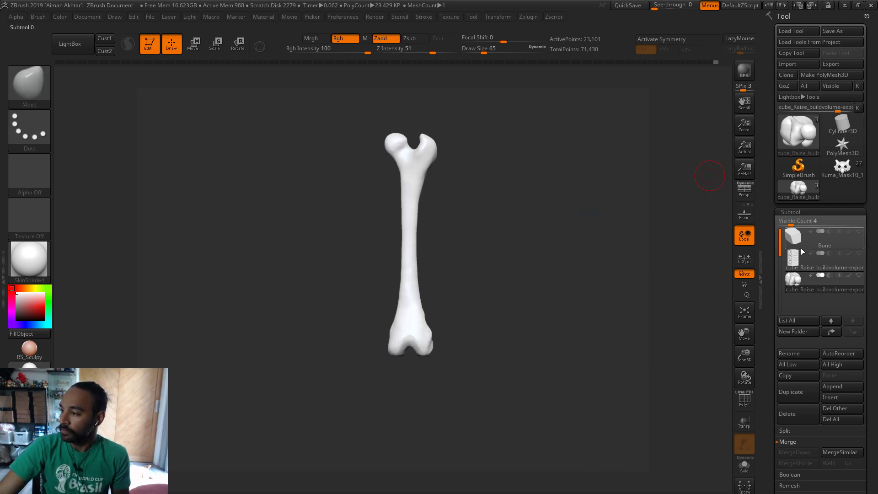
{"action": "right_click_drag", "start_coordinate": [701, 177], "coordinate": [563, 294]}
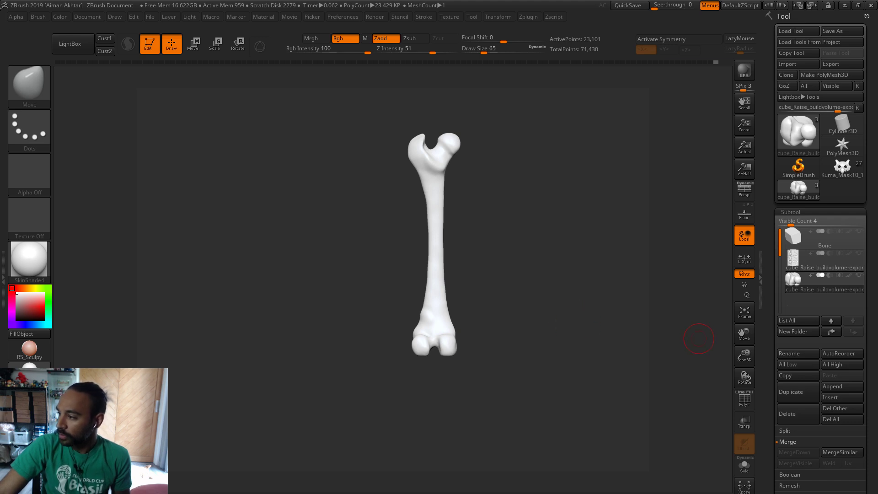
{"action": "right_click_drag", "start_coordinate": [576, 271], "coordinate": [633, 266]}
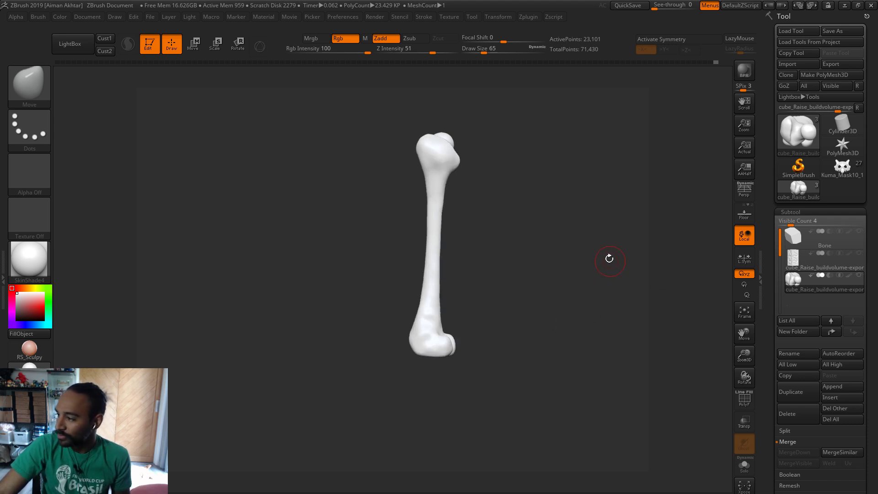
{"action": "right_click_drag", "start_coordinate": [592, 248], "coordinate": [617, 291], "text": "alt"}
{"action": "right_click_drag", "start_coordinate": [613, 257], "coordinate": [576, 288]}
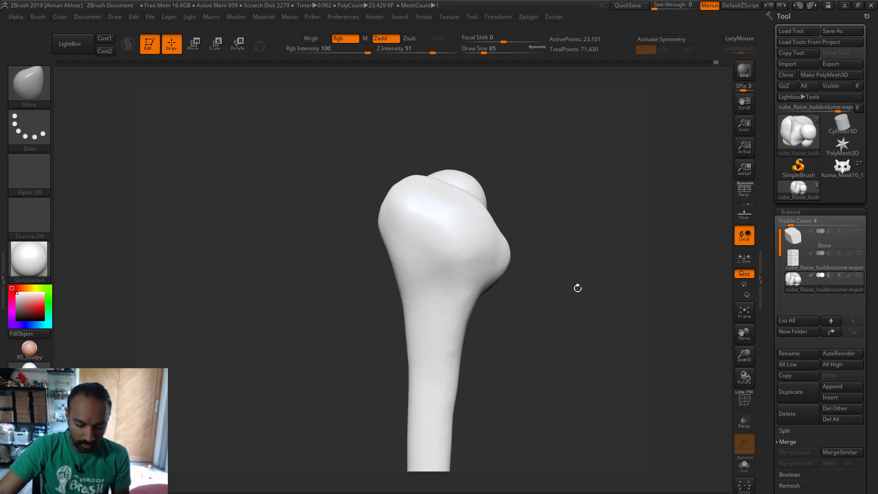
{"action": "key", "text": "s"}
{"action": "left_click_drag", "start_coordinate": [447, 189], "coordinate": [443, 188]}
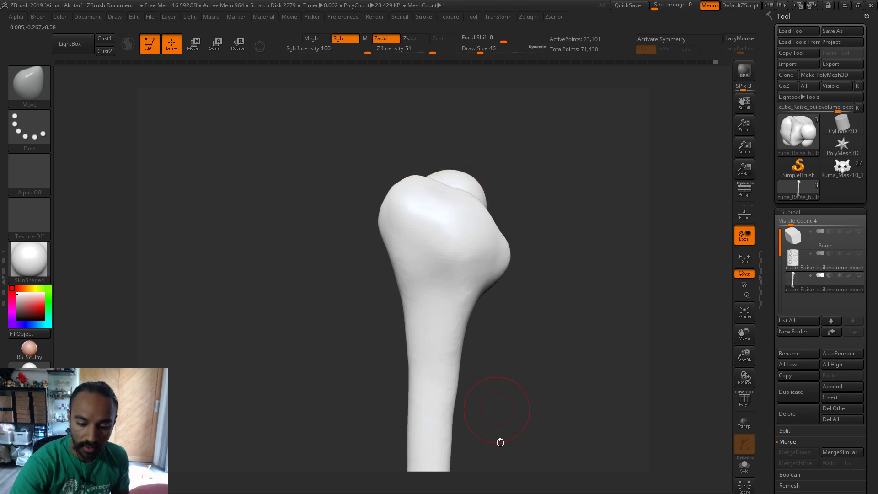
{"action": "key", "text": "b"}
{"action": "key", "text": "d"}
{"action": "key", "text": "s"}
{"action": "right_click_drag", "start_coordinate": [543, 319], "coordinate": [543, 340]}
{"action": "mouse_move", "coordinate": [449, 186]}
{"action": "right_mouse_down"}
{"action": "mouse_move", "coordinate": [511, 215]}
{"action": "mouse_move", "coordinate": [496, 208]}
{"action": "mouse_move", "coordinate": [562, 187]}
{"action": "right_mouse_up"}
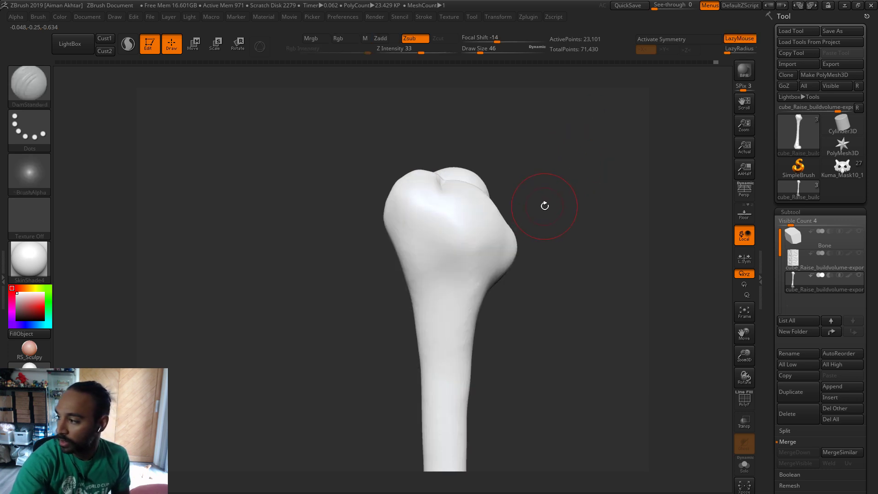
{"action": "key", "text": "bracketleft"}
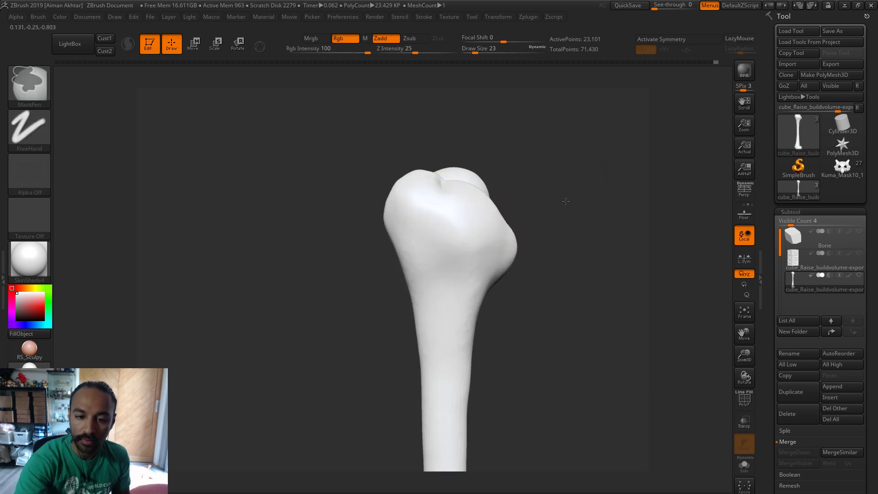
{"action": "right_click_drag", "start_coordinate": [619, 264], "coordinate": [572, 272]}
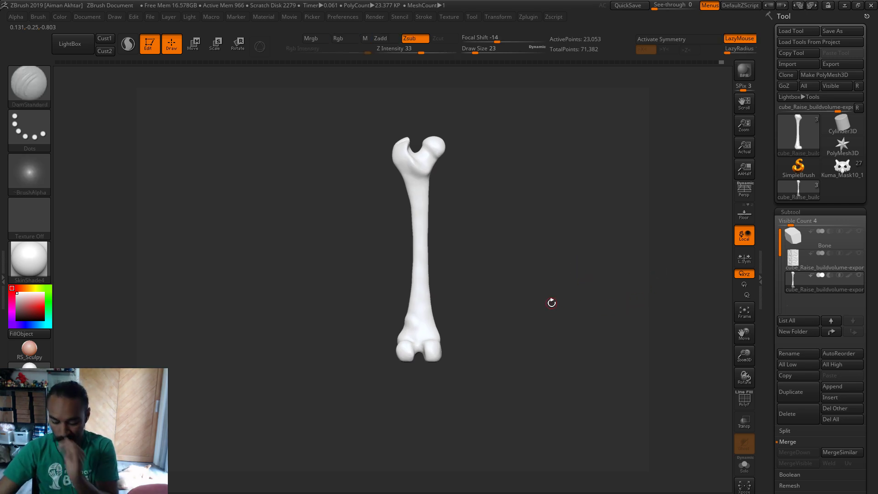
- Thicken the femur's shaft with the Inflat brush at draw size 239 and remesh the bone
{"action": "key", "text": "b"}
{"action": "key", "text": "m"}
{"action": "key", "text": "v"}
{"action": "key", "text": "s"}
{"action": "left_click_drag", "start_coordinate": [418, 228], "coordinate": [444, 226]}
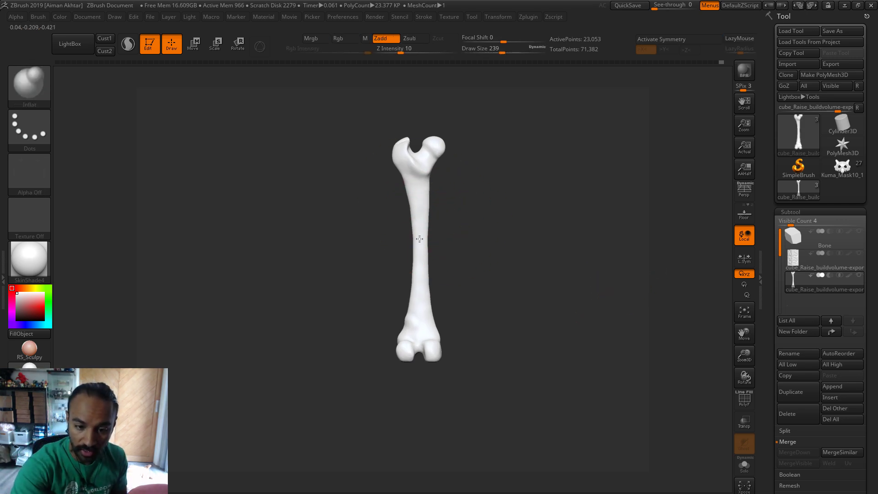
{"action": "right_click_drag", "start_coordinate": [481, 254], "coordinate": [455, 232]}
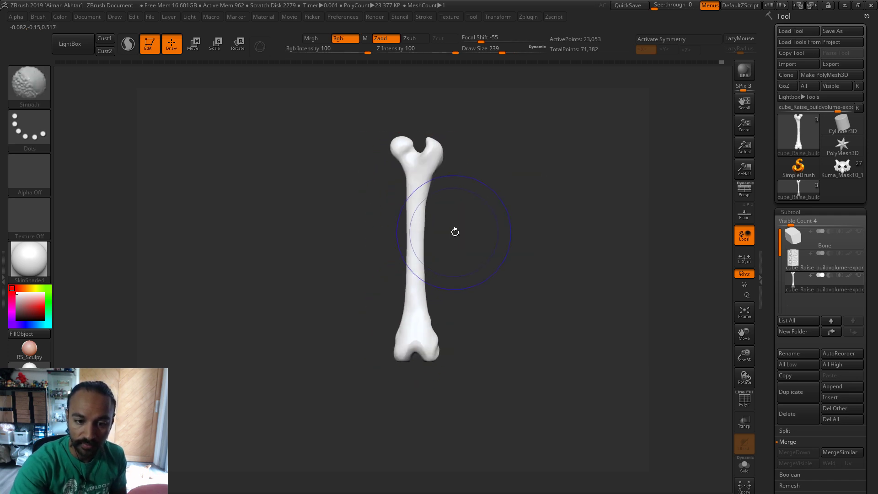
{"action": "mouse_move", "coordinate": [413, 296]}
{"action": "right_mouse_down"}
{"action": "mouse_move", "coordinate": [502, 249]}
{"action": "mouse_move", "coordinate": [548, 284]}
{"action": "right_mouse_up"}
{"action": "key", "text": "ctrl"}
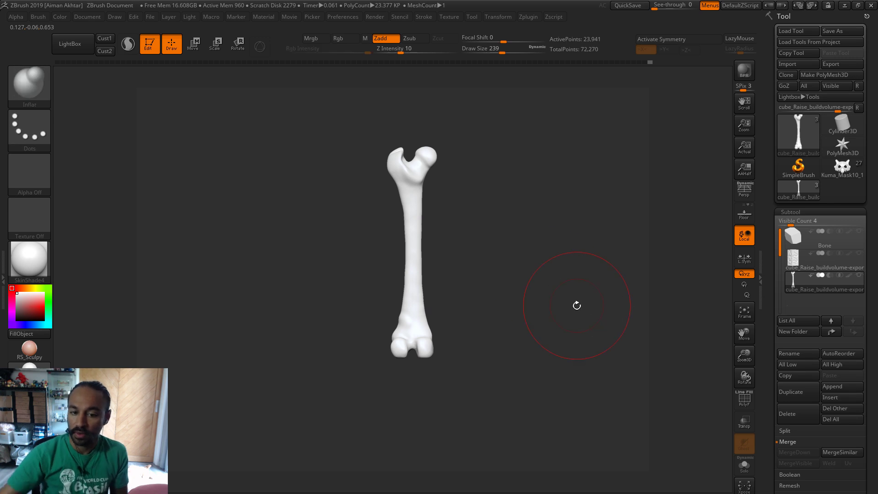
- Turn on transparency and show the Bone block around the femur to compare their heights
{"action": "left_click", "coordinate": [793, 269]}
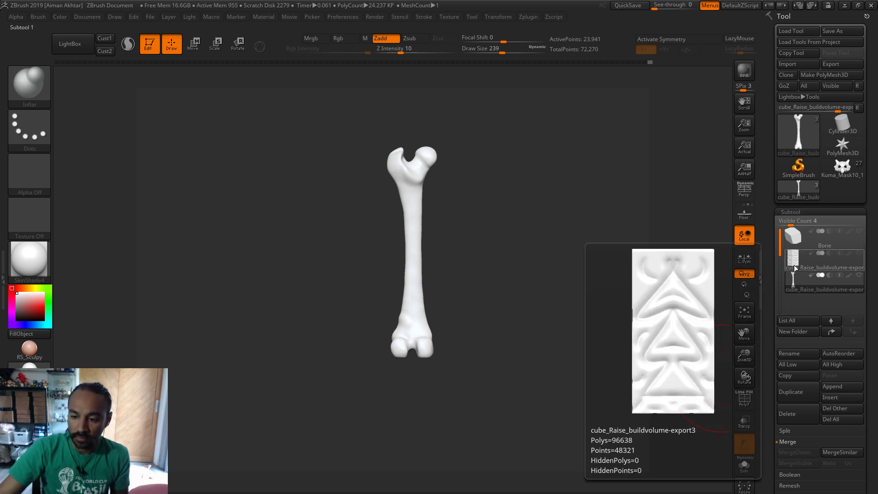
{"action": "left_click", "coordinate": [793, 257]}
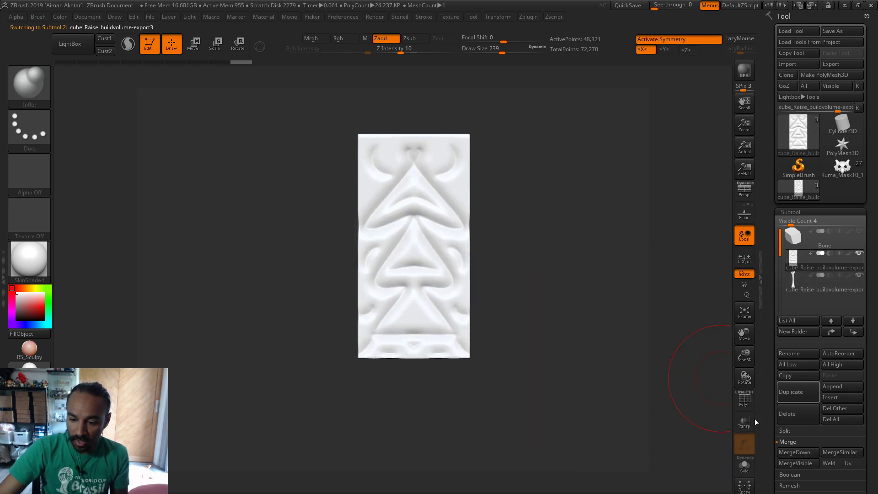
{"action": "left_click", "coordinate": [743, 421]}
{"action": "right_click_drag", "start_coordinate": [585, 381], "coordinate": [569, 341], "text": "ctrl"}
{"action": "left_click", "coordinate": [794, 266]}
{"action": "left_click", "coordinate": [795, 283]}
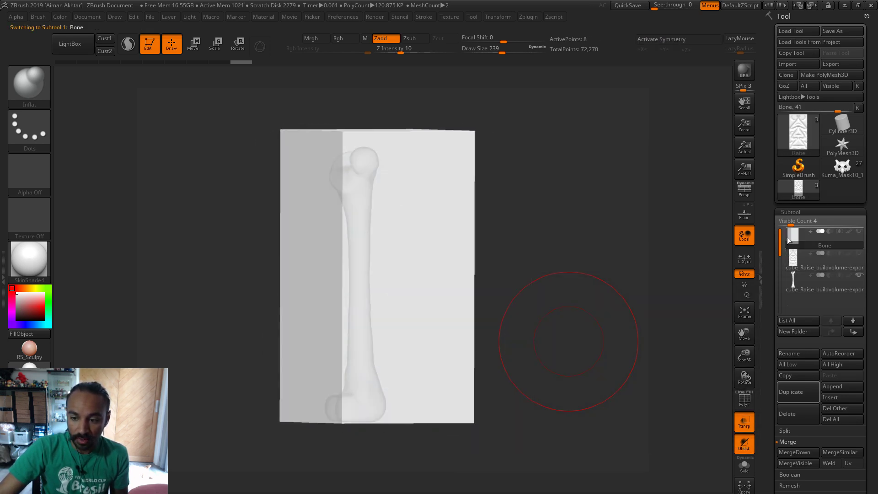
{"action": "right_click_drag", "start_coordinate": [583, 271], "coordinate": [584, 300]}
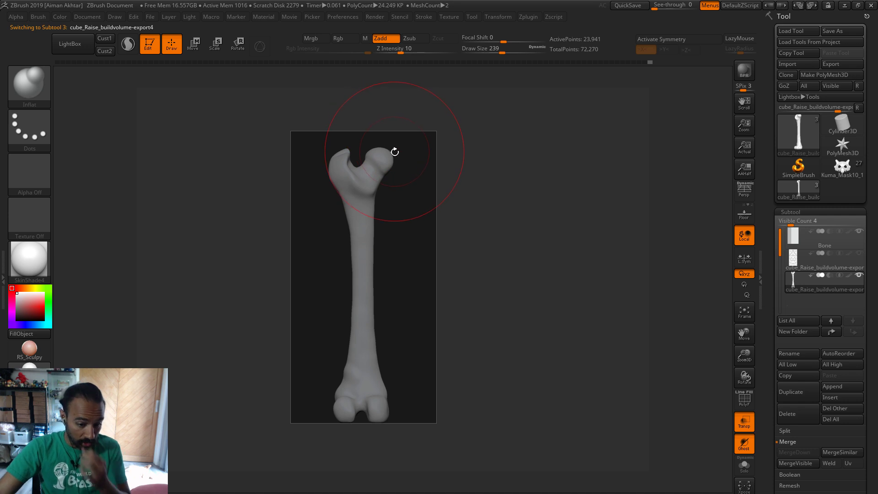
- Stretch the femur lengthwise with a transpose line from its lower end until it fills the block's height
{"action": "left_click", "coordinate": [194, 45]}
{"action": "left_click_drag", "start_coordinate": [374, 421], "coordinate": [378, 315], "text": "shift"}
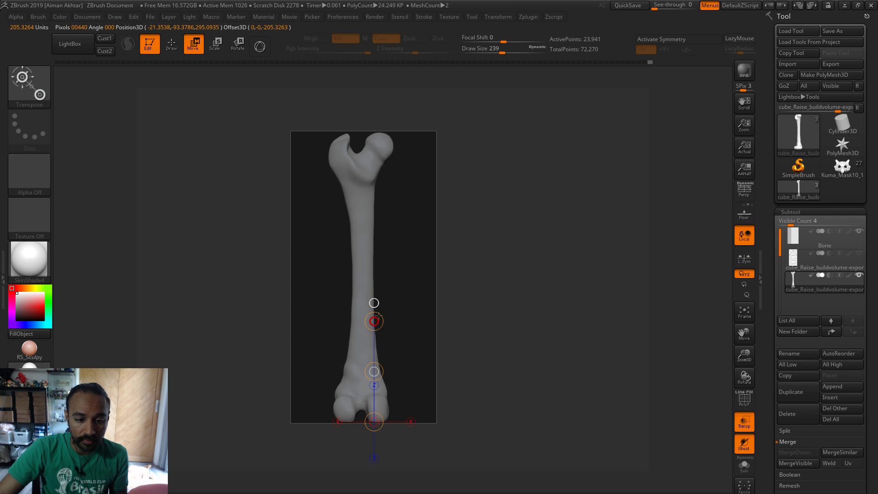
{"action": "left_click_drag", "start_coordinate": [541, 327], "coordinate": [578, 309], "text": "shift"}
{"action": "left_click_drag", "start_coordinate": [338, 155], "coordinate": [375, 145], "text": "alt"}
{"action": "left_click", "coordinate": [171, 44]}
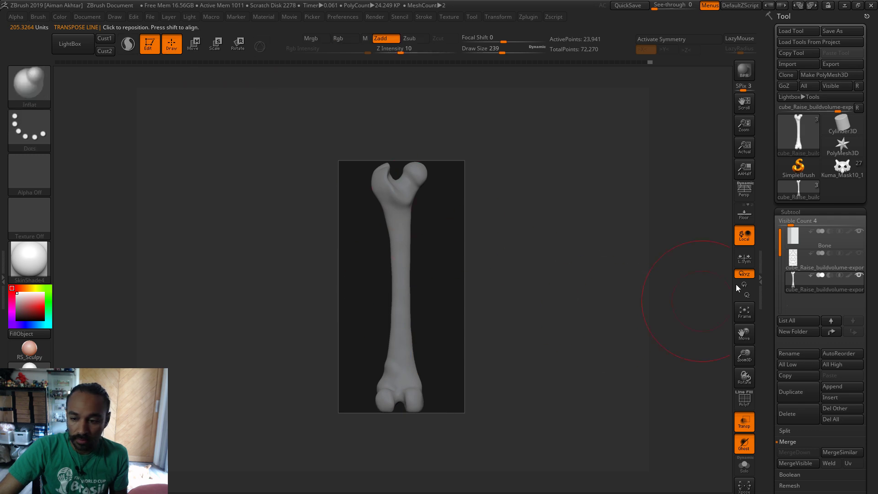
- Hide the Bone block and duplicate the femur subtool
{"action": "left_click", "coordinate": [858, 230]}
{"action": "left_click_drag", "start_coordinate": [524, 324], "coordinate": [524, 365]}
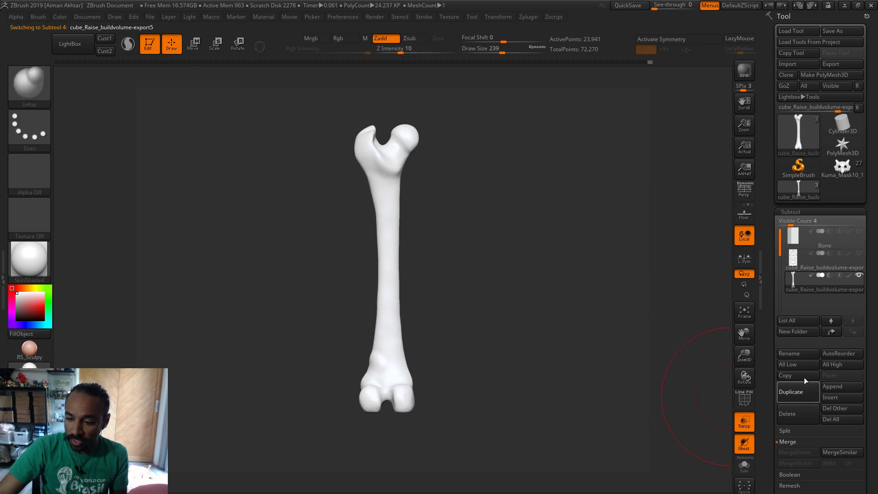
{"action": "left_click", "coordinate": [797, 392]}
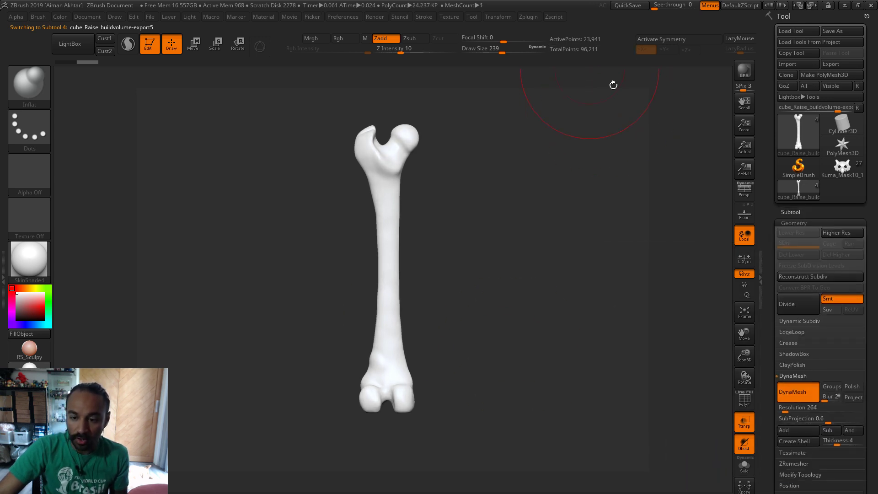
- Subdivide the duplicated femur three times with the wireframe shown, and delete its lower subdivision levels
{"action": "left_click", "coordinate": [744, 399]}
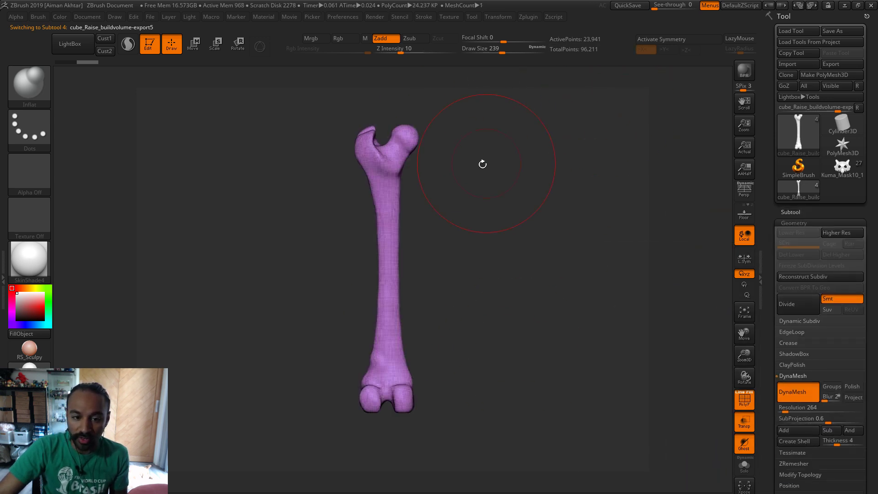
{"action": "left_click", "coordinate": [802, 309]}
{"action": "left_click", "coordinate": [801, 309]}
{"action": "left_click", "coordinate": [802, 309]}
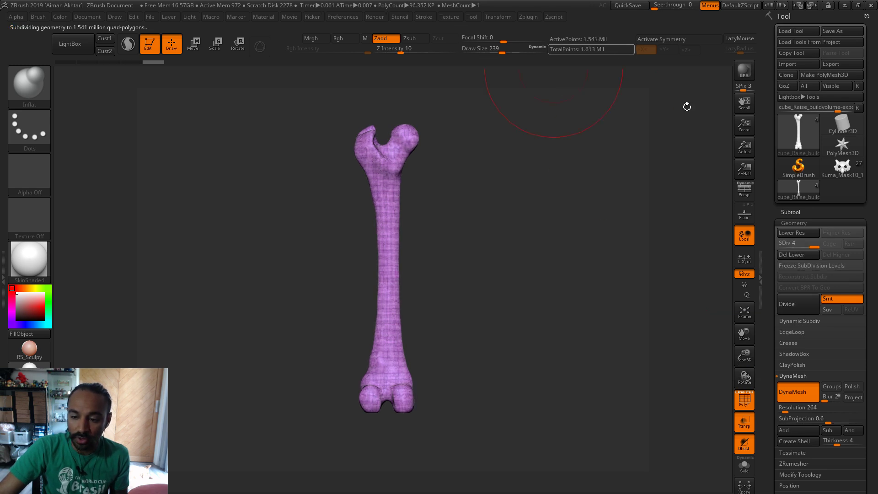
{"action": "left_click", "coordinate": [810, 255]}
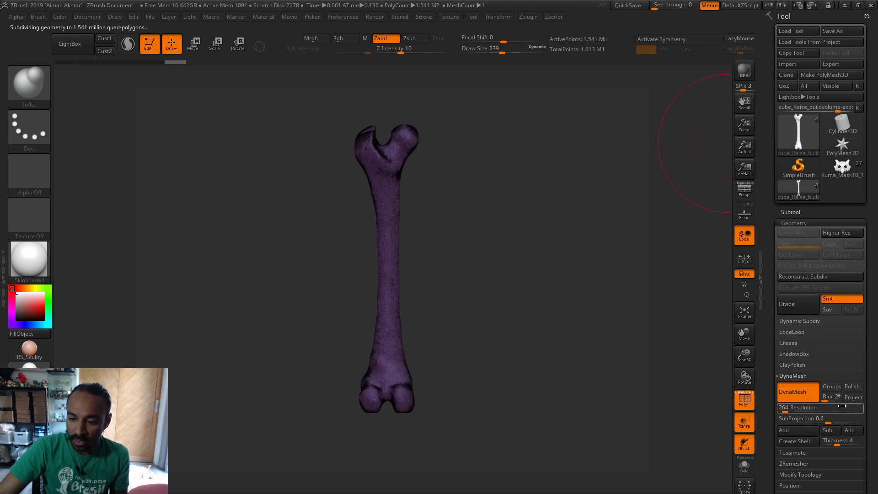
- Hide the femur's polyframe wireframe and reduce the Inflat brush's draw size to 94
{"action": "scroll", "coordinate": [840, 481], "scroll_direction": "down", "scroll_amount": 4}
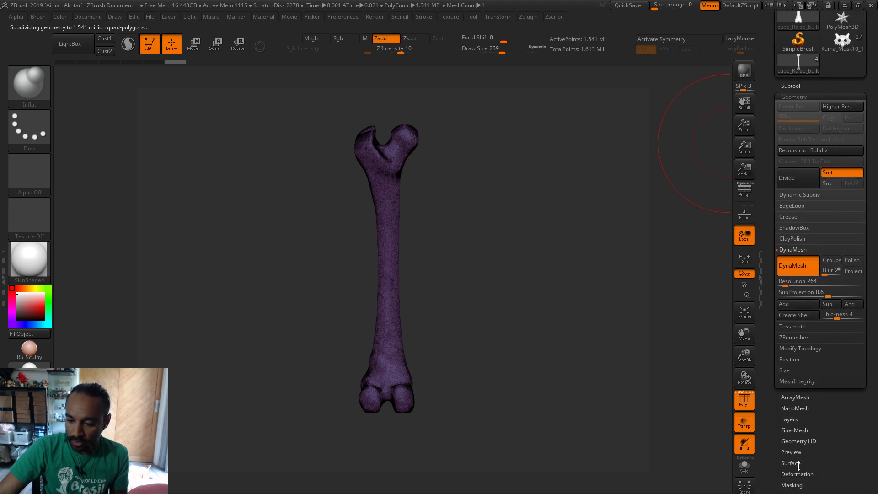
{"action": "left_click", "coordinate": [795, 463]}
{"action": "left_click", "coordinate": [749, 407]}
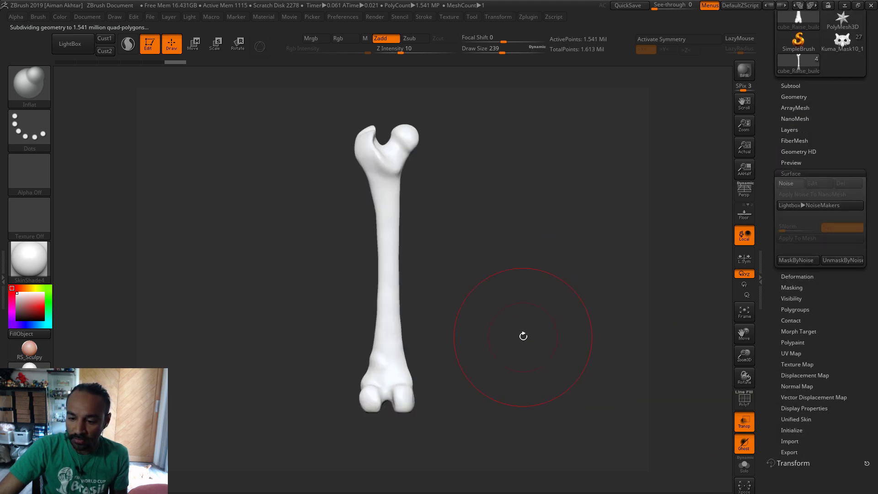
{"action": "left_click_drag", "start_coordinate": [523, 335], "coordinate": [535, 361], "text": "alt"}
{"action": "left_click_drag", "start_coordinate": [504, 232], "coordinate": [516, 347], "text": "alt"}
{"action": "key", "text": "s"}
{"action": "left_click_drag", "start_coordinate": [377, 347], "coordinate": [363, 347]}
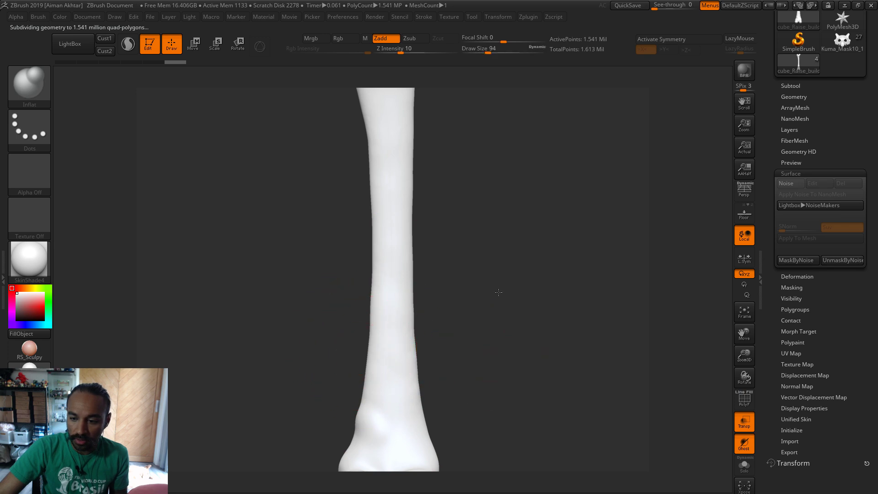
{"action": "left_click_drag", "start_coordinate": [537, 323], "coordinate": [540, 255], "text": "alt"}
{"action": "left_click_drag", "start_coordinate": [528, 250], "coordinate": [514, 335], "text": "alt"}
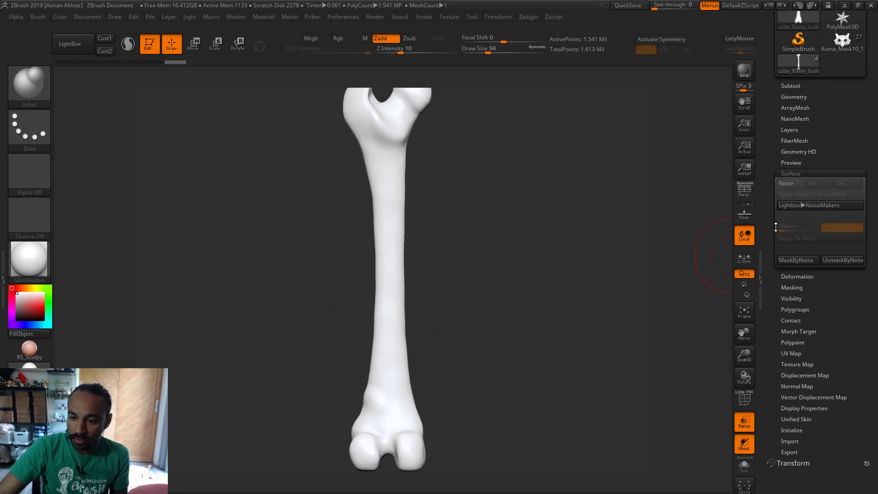
- Open NoiseMaker for the femur's surface, cancel it, and browse the Lightbox noise presets for a bone texture
{"action": "left_click", "coordinate": [788, 183]}
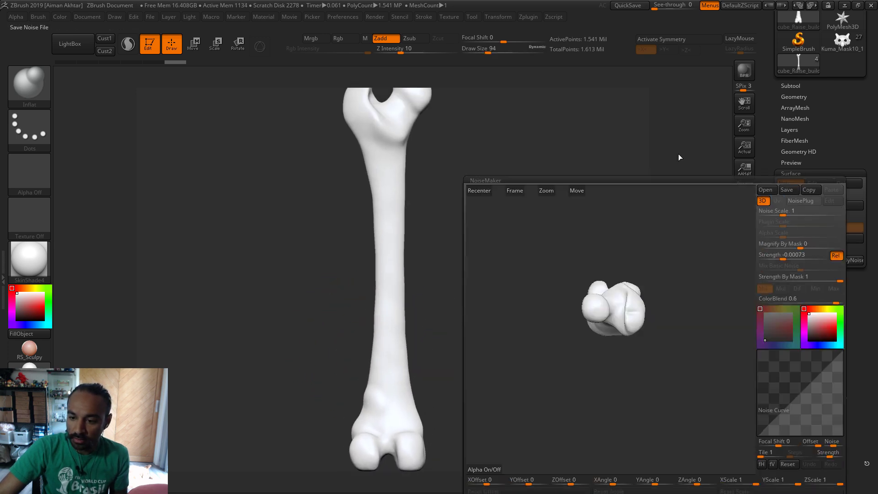
{"action": "key", "text": "Escape"}
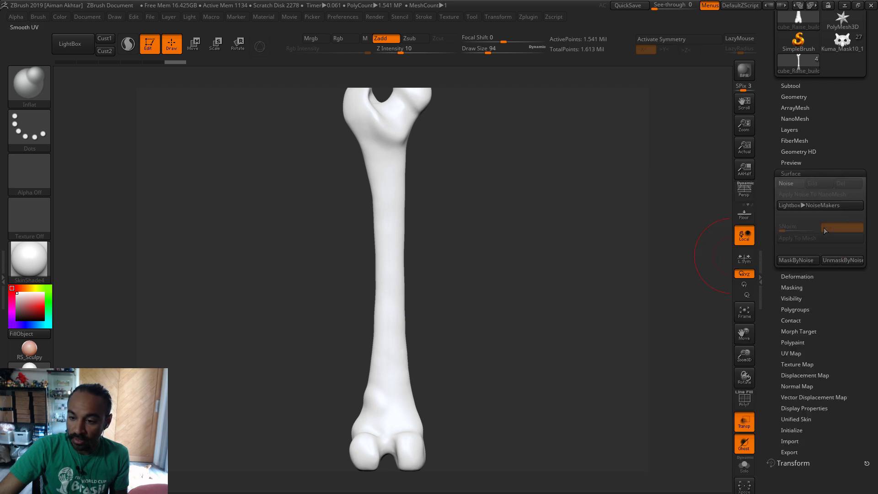
{"action": "left_click", "coordinate": [803, 204]}
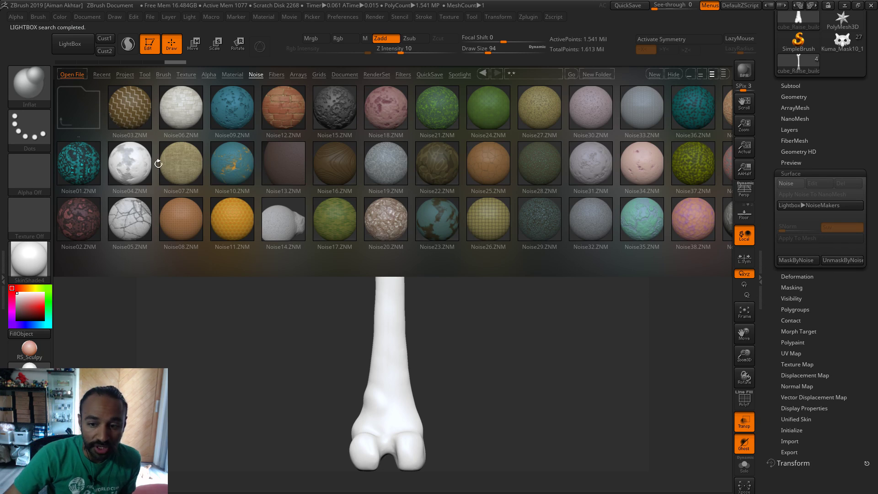
{"action": "left_click_drag", "start_coordinate": [544, 191], "coordinate": [572, 187]}
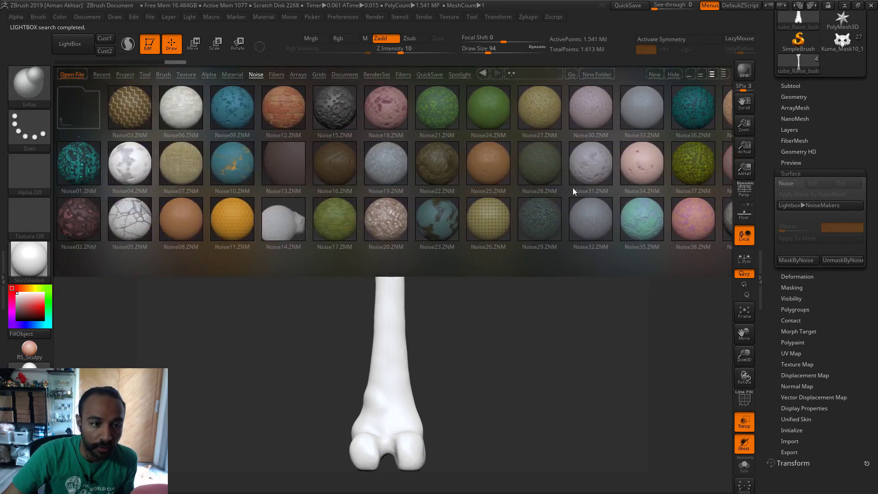
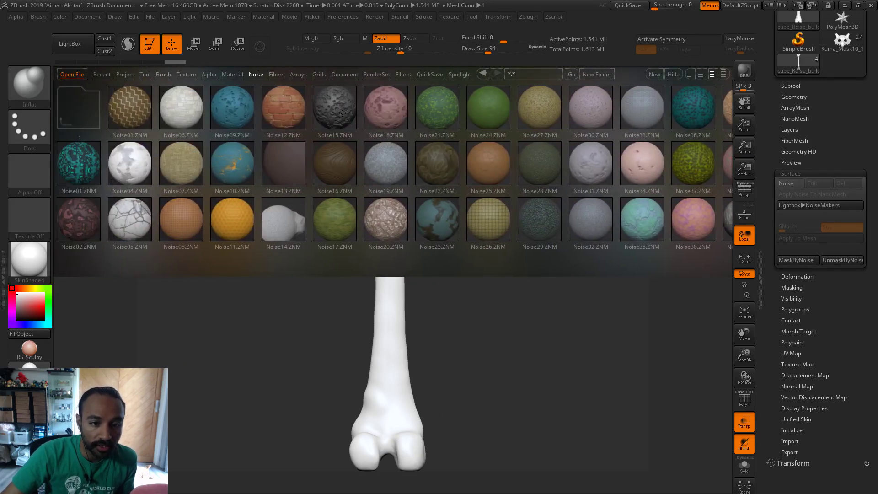
- Load the Noise04.ZNM preset as surface noise on the femur model and check its effect on the whole bone
{"action": "left_click", "coordinate": [136, 170]}
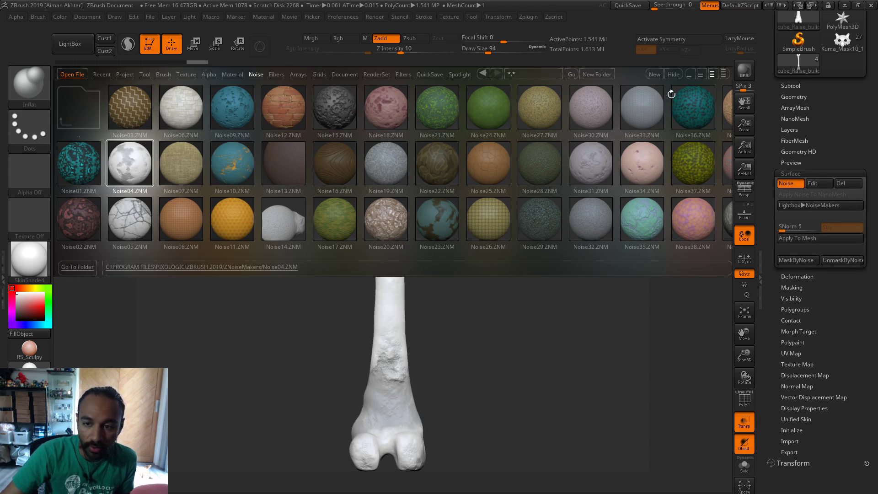
{"action": "left_click_drag", "start_coordinate": [589, 268], "coordinate": [483, 294]}
{"action": "mouse_move", "coordinate": [505, 325]}
{"action": "left_mouse_down", "text": "alt"}
{"action": "mouse_move", "coordinate": [506, 289]}
{"action": "mouse_move", "coordinate": [506, 301]}
{"action": "mouse_move", "coordinate": [383, 385]}
{"action": "left_mouse_up", "text": "alt"}
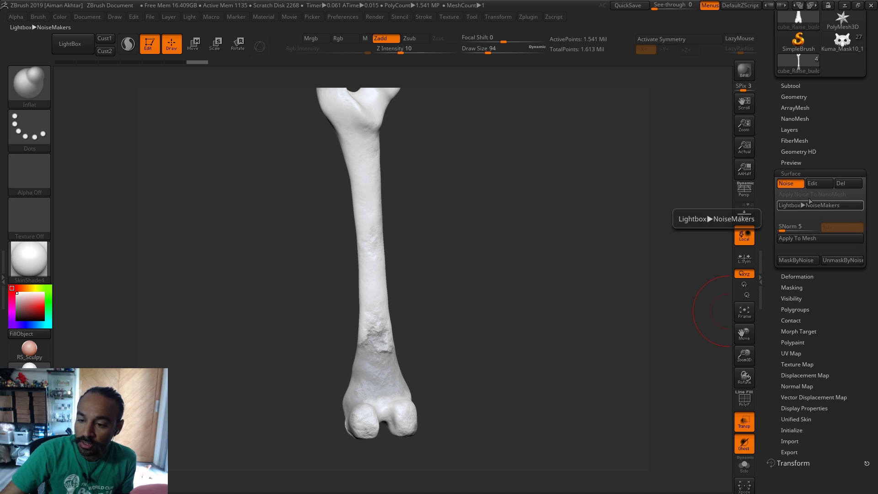
{"action": "left_click", "coordinate": [811, 185]}
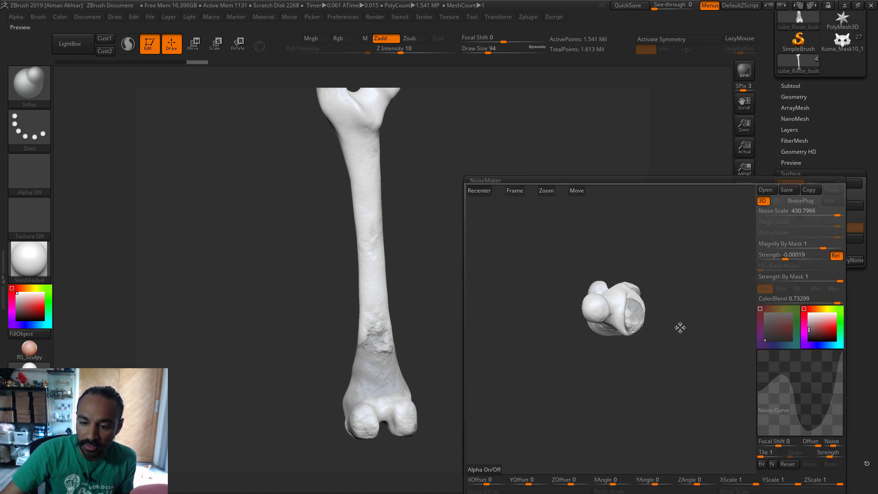
{"action": "left_click_drag", "start_coordinate": [679, 327], "coordinate": [678, 261]}
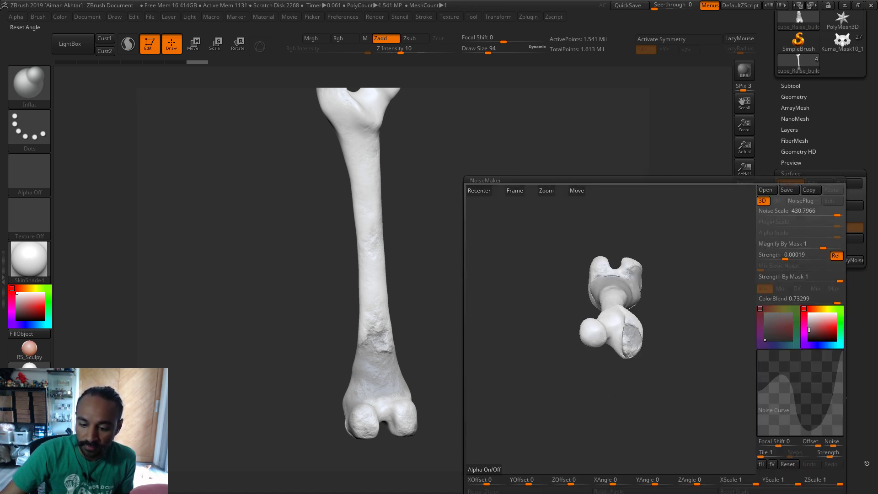
{"action": "left_click", "coordinate": [703, 493]}
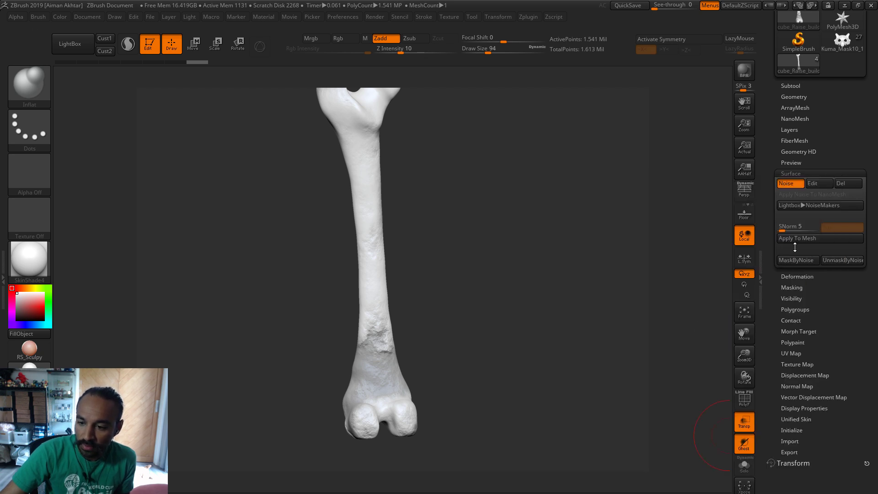
{"action": "left_click", "coordinate": [805, 206]}
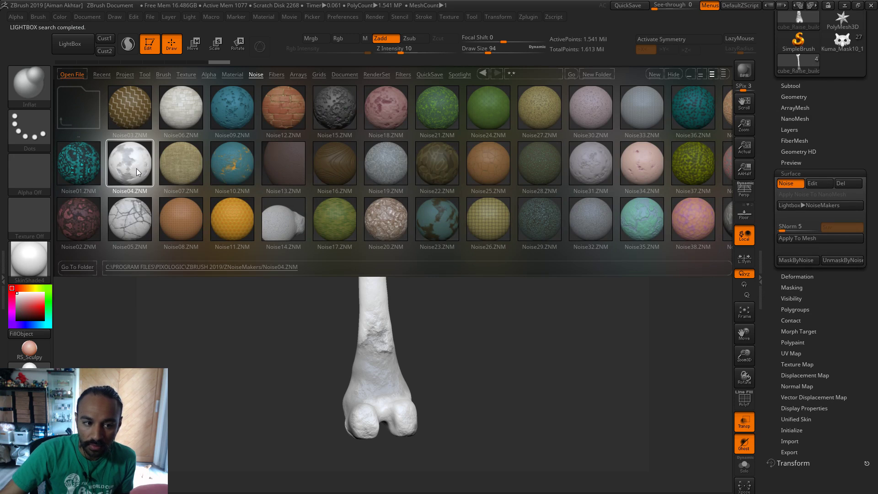
{"action": "left_click", "coordinate": [672, 73]}
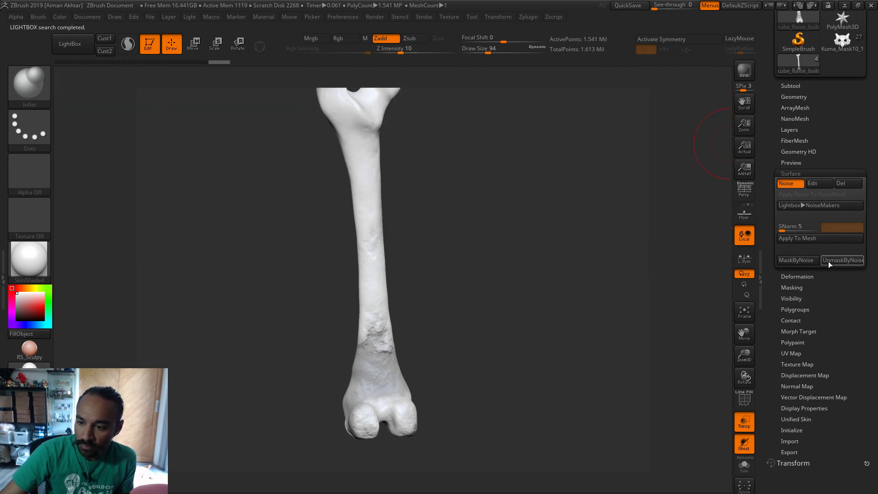
- Edit the surface noise, setting the noise scale to about 29 and the strength to about -0.0004, and accept the settings
{"action": "left_click", "coordinate": [818, 183]}
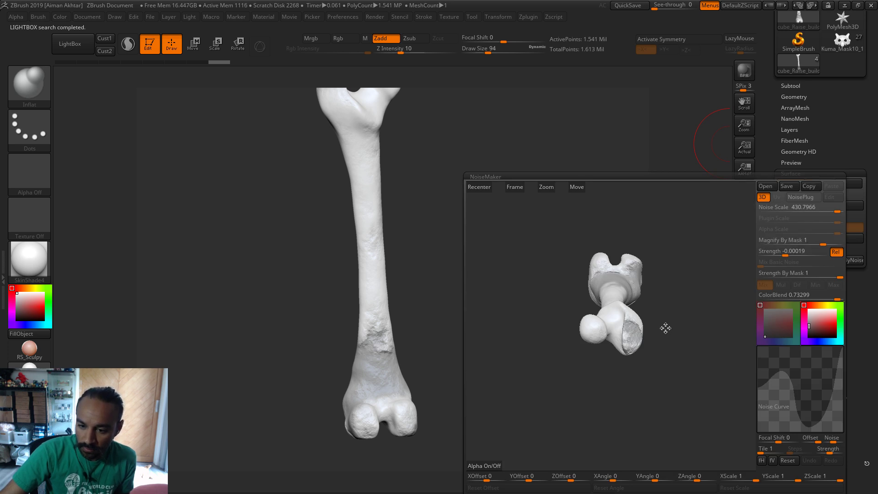
{"action": "left_click_drag", "start_coordinate": [665, 328], "coordinate": [685, 325]}
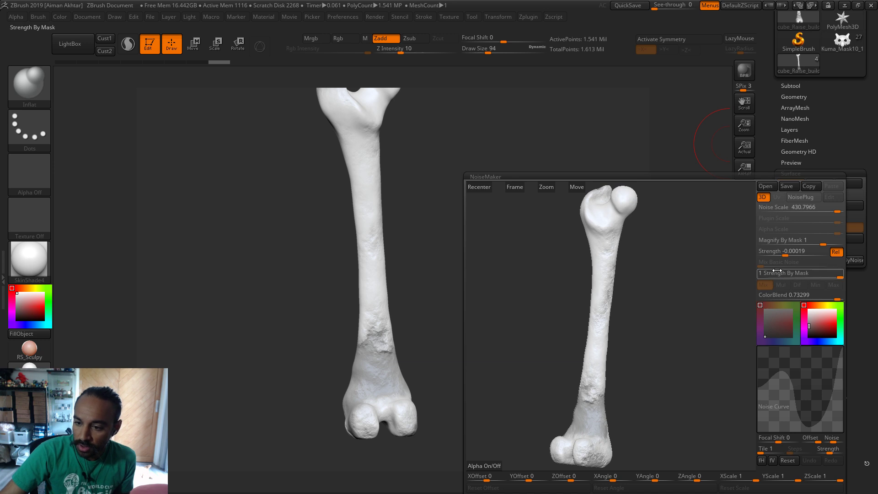
{"action": "left_click_drag", "start_coordinate": [786, 256], "coordinate": [786, 256]}
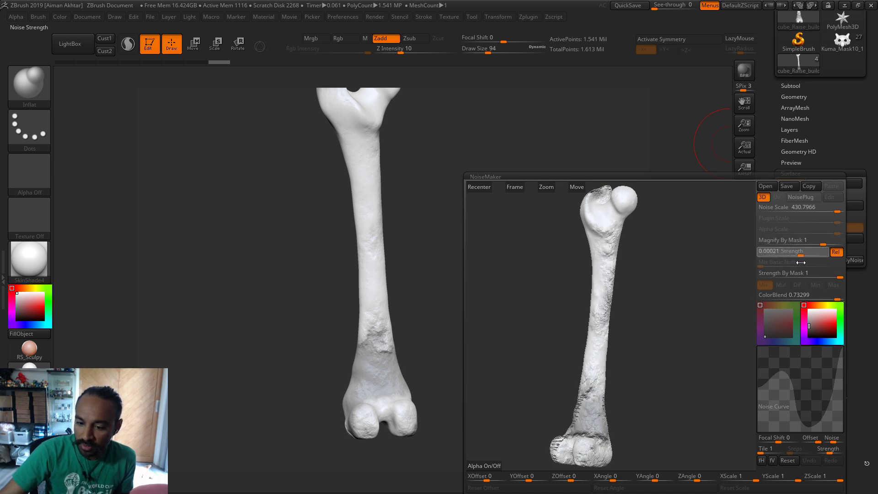
{"action": "left_click_drag", "start_coordinate": [801, 262], "coordinate": [799, 263]}
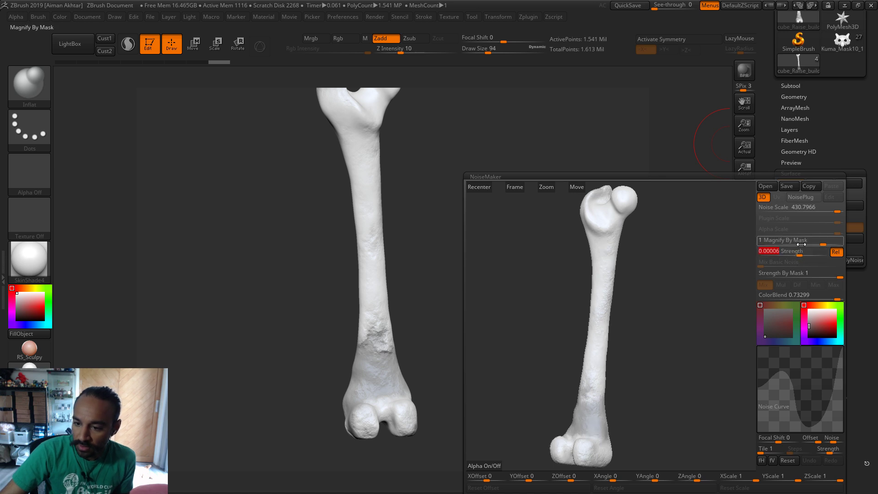
{"action": "left_click_drag", "start_coordinate": [827, 206], "coordinate": [804, 222]}
{"action": "left_click_drag", "start_coordinate": [798, 251], "coordinate": [797, 253]}
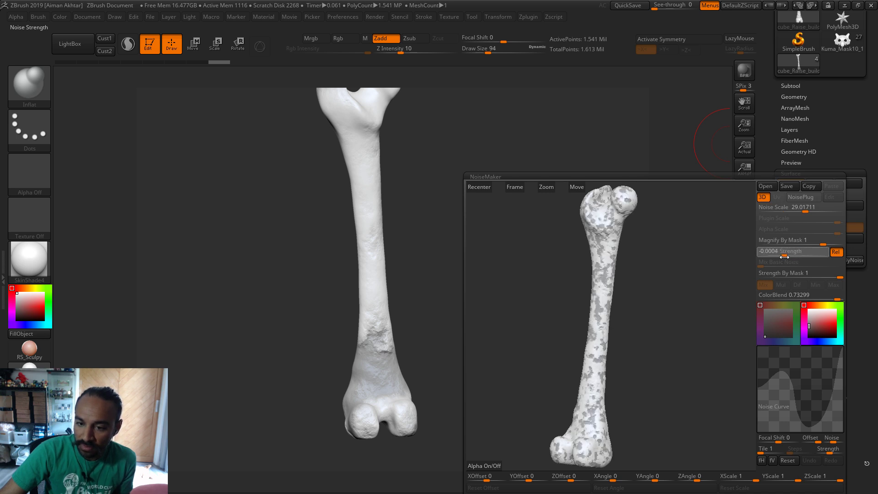
{"action": "left_click_drag", "start_coordinate": [784, 257], "coordinate": [783, 257]}
{"action": "left_click", "coordinate": [558, 493]}
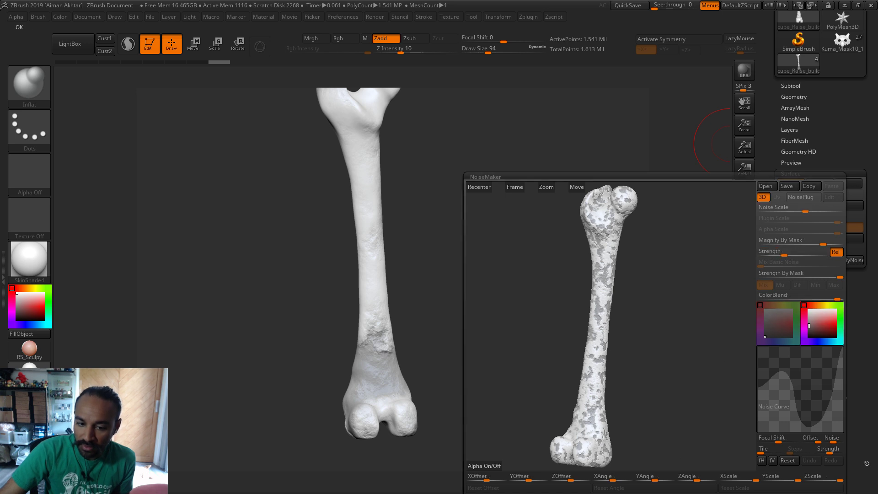
- Apply the surface noise to the bone mesh and inspect the pitted surface from both ends
{"action": "left_click_drag", "start_coordinate": [549, 384], "coordinate": [526, 355]}
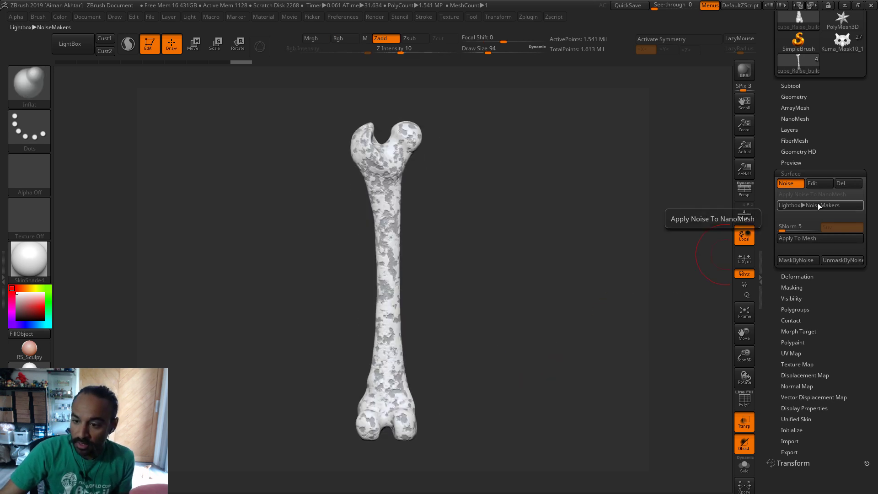
{"action": "left_click", "coordinate": [811, 238]}
{"action": "left_click_drag", "start_coordinate": [529, 289], "coordinate": [557, 356], "text": "alt"}
{"action": "left_click_drag", "start_coordinate": [527, 188], "coordinate": [497, 209], "text": "alt"}
{"action": "mouse_move", "coordinate": [502, 372]}
{"action": "left_mouse_down"}
{"action": "mouse_move", "coordinate": [547, 401]}
{"action": "mouse_move", "coordinate": [431, 399]}
{"action": "mouse_move", "coordinate": [315, 160]}
{"action": "mouse_move", "coordinate": [336, 149]}
{"action": "left_mouse_up"}
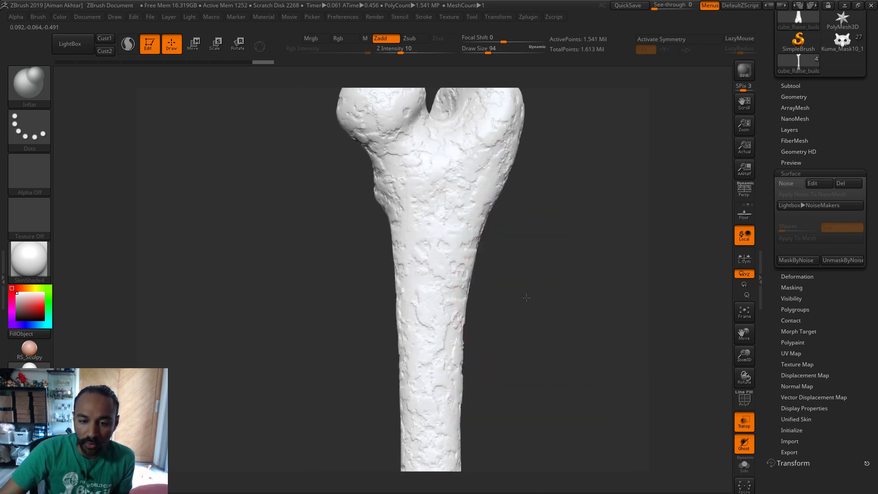
{"action": "mouse_move", "coordinate": [523, 297]}
{"action": "left_mouse_down", "text": "alt"}
{"action": "mouse_move", "coordinate": [539, 405]}
{"action": "mouse_move", "coordinate": [550, 284]}
{"action": "mouse_move", "coordinate": [507, 339]}
{"action": "mouse_move", "coordinate": [521, 366]}
{"action": "mouse_move", "coordinate": [533, 316]}
{"action": "mouse_move", "coordinate": [480, 351]}
{"action": "mouse_move", "coordinate": [547, 318]}
{"action": "mouse_move", "coordinate": [505, 316]}
{"action": "left_mouse_up", "text": "alt"}
- Select the Move brush and frame the whole bone
{"action": "key", "text": "b"}
{"action": "key", "text": "m"}
{"action": "key", "text": "v"}
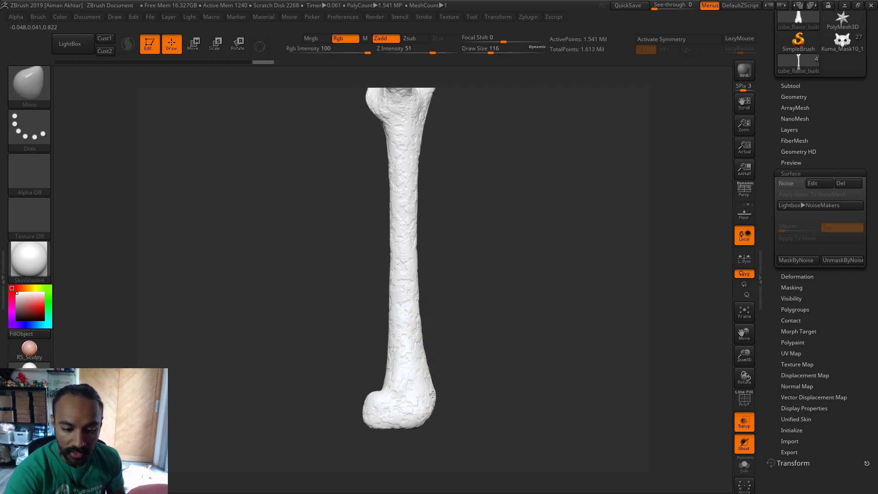
{"action": "key", "text": "f"}
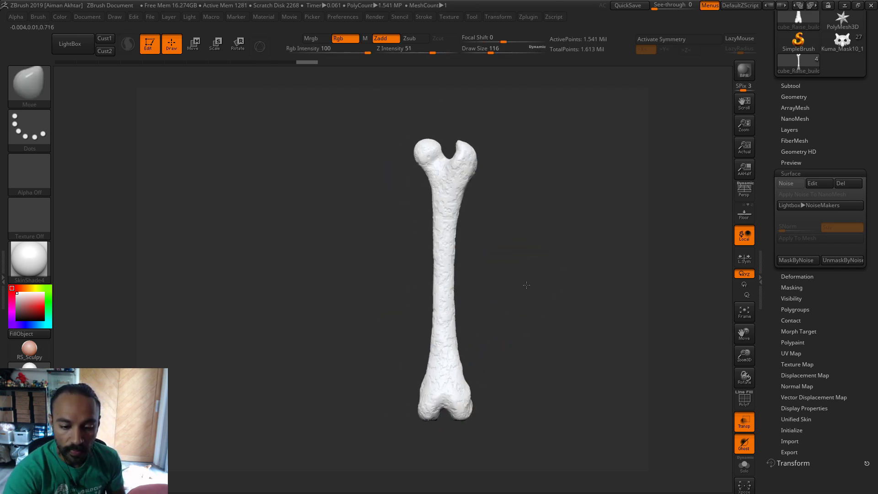
{"action": "mouse_move", "coordinate": [522, 280]}
{"action": "left_mouse_down"}
{"action": "mouse_move", "coordinate": [513, 270]}
{"action": "mouse_move", "coordinate": [545, 255]}
{"action": "mouse_move", "coordinate": [545, 275]}
{"action": "left_mouse_up"}
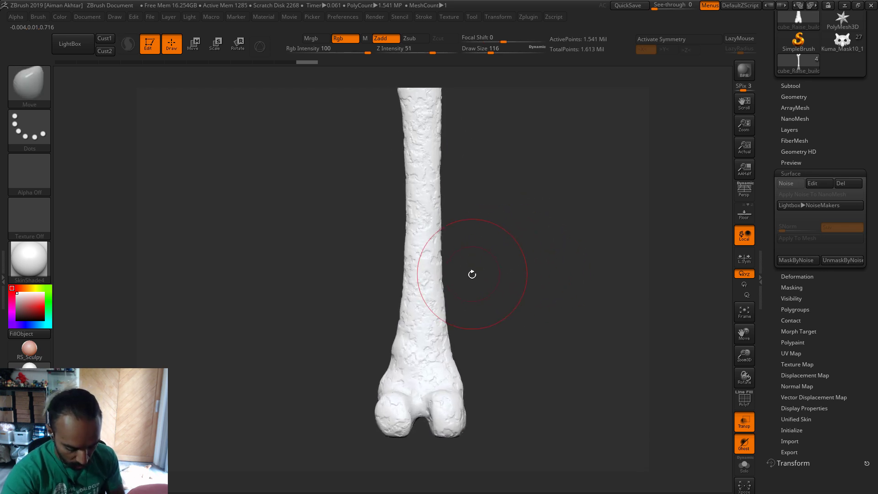
- Select the DamStandard brush with a draw size of 39 and carve a lengthwise groove down the lower shaft
{"action": "key", "text": "b"}
{"action": "key", "text": "s"}
{"action": "key", "text": "t"}
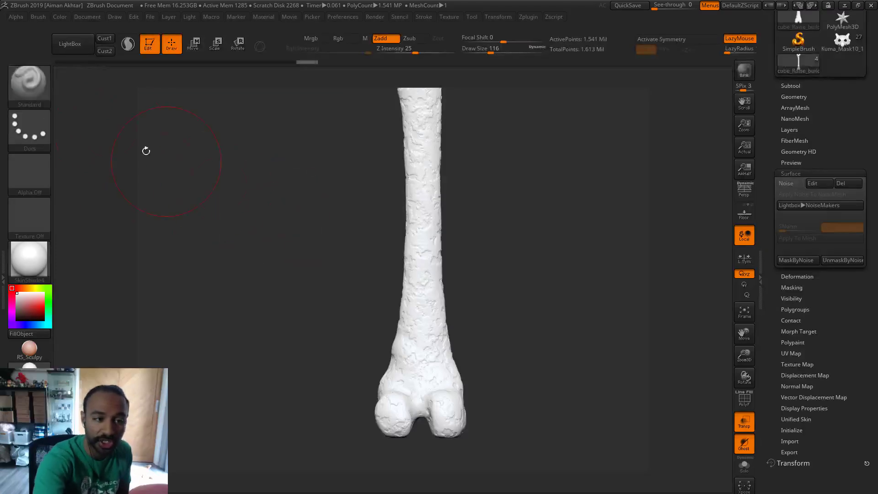
{"action": "left_click", "coordinate": [43, 91]}
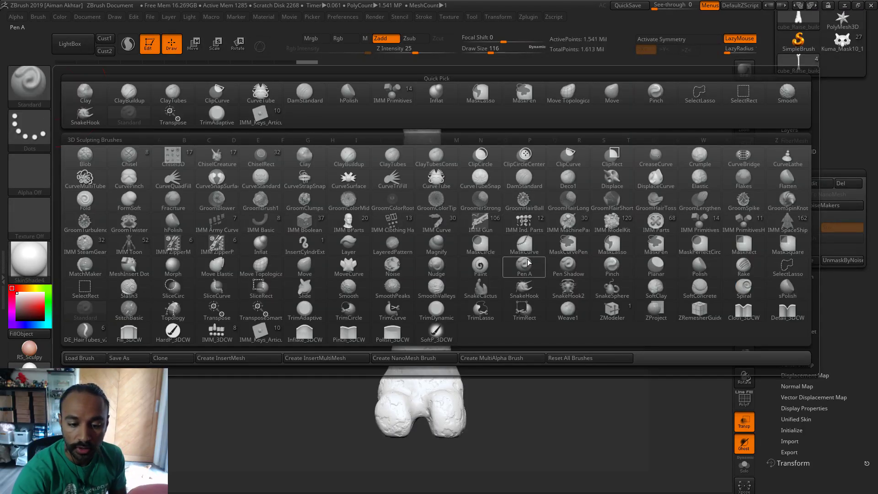
{"action": "key", "text": "ctrl+d"}
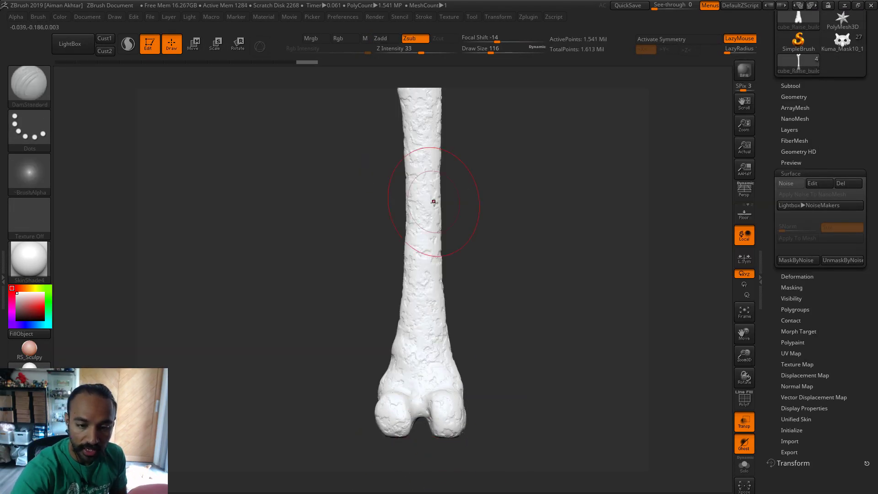
{"action": "key", "text": "s"}
{"action": "left_click_drag", "start_coordinate": [433, 203], "coordinate": [423, 204]}
{"action": "left_click_drag", "start_coordinate": [420, 244], "coordinate": [419, 312]}
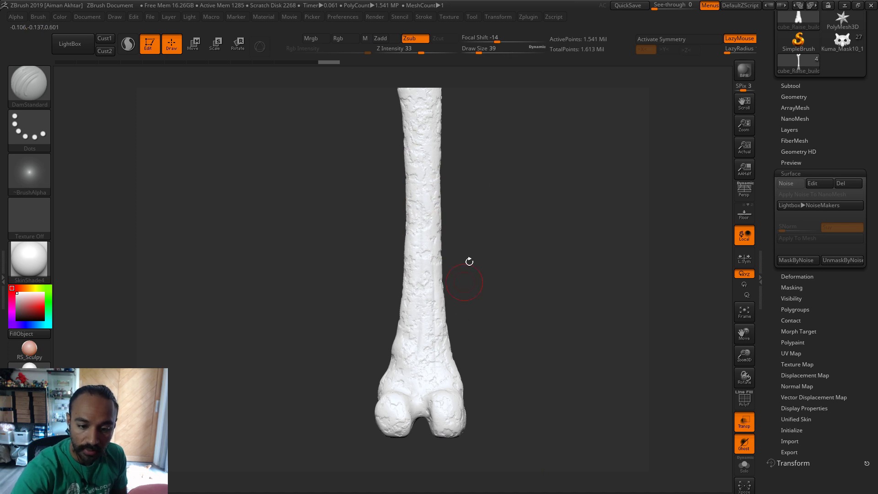
- Carve more lengthwise grooves along the shaft, from below the femoral head down to the flared lower end
{"action": "left_click_drag", "start_coordinate": [468, 261], "coordinate": [430, 306]}
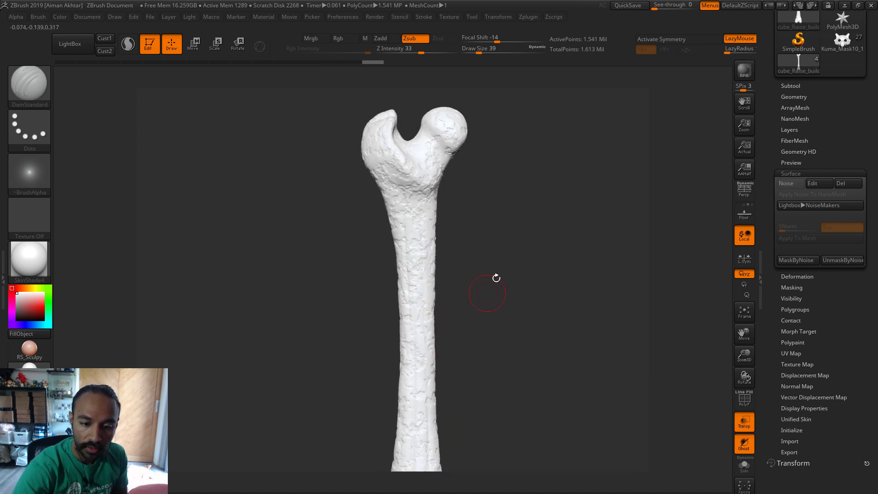
{"action": "left_click_drag", "start_coordinate": [495, 279], "coordinate": [433, 179]}
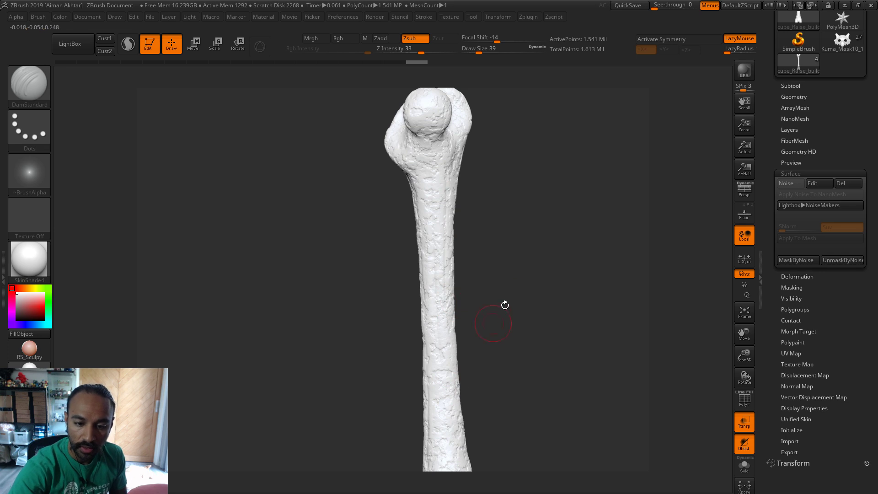
{"action": "left_click_drag", "start_coordinate": [504, 305], "coordinate": [440, 132], "text": "alt"}
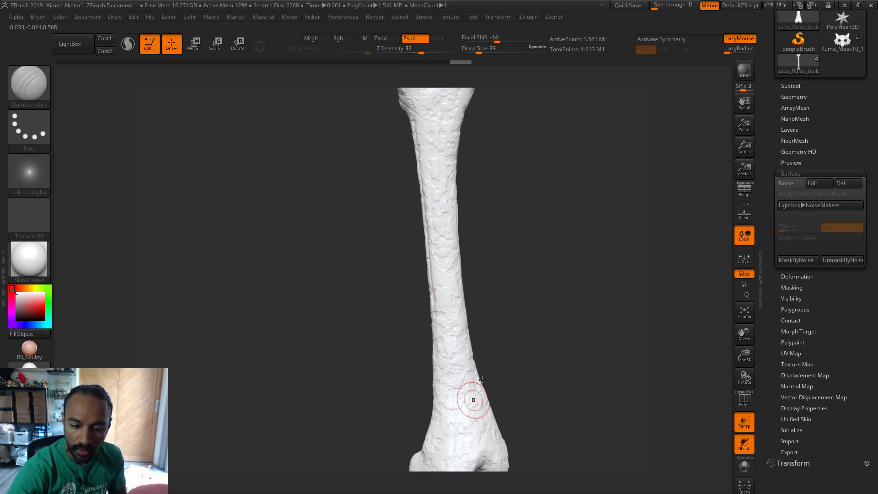
{"action": "mouse_move", "coordinate": [506, 315]}
{"action": "left_mouse_down", "text": "alt"}
{"action": "mouse_move", "coordinate": [485, 279]}
{"action": "mouse_move", "coordinate": [460, 285]}
{"action": "left_mouse_up", "text": "alt"}
{"action": "mouse_move", "coordinate": [453, 327]}
{"action": "left_mouse_down", "text": "shift"}
{"action": "mouse_move", "coordinate": [444, 316]}
{"action": "mouse_move", "coordinate": [455, 354]}
{"action": "left_mouse_up", "text": "shift"}
{"action": "left_click_drag", "start_coordinate": [512, 339], "coordinate": [489, 317]}
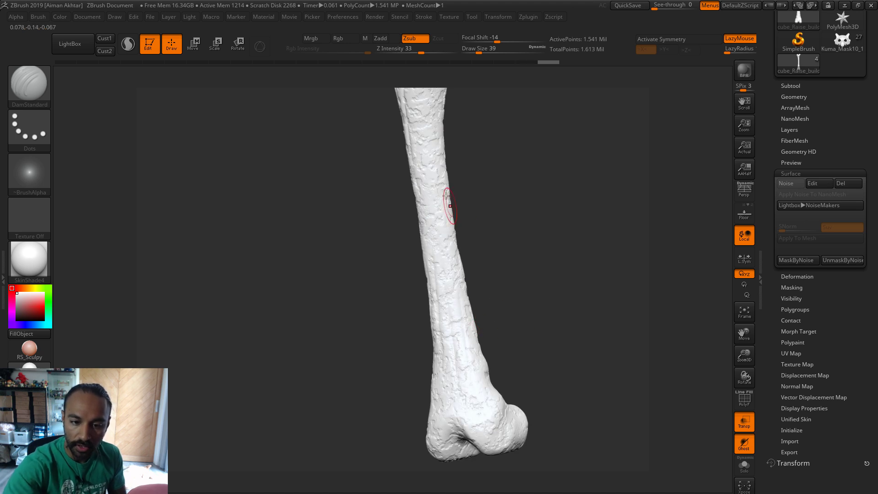
- Continue the long DamStandard grooves around the remaining sides of the shaft
{"action": "mouse_move", "coordinate": [451, 329]}
{"action": "right_mouse_down"}
{"action": "mouse_move", "coordinate": [504, 270]}
{"action": "mouse_move", "coordinate": [441, 171]}
{"action": "right_mouse_up"}
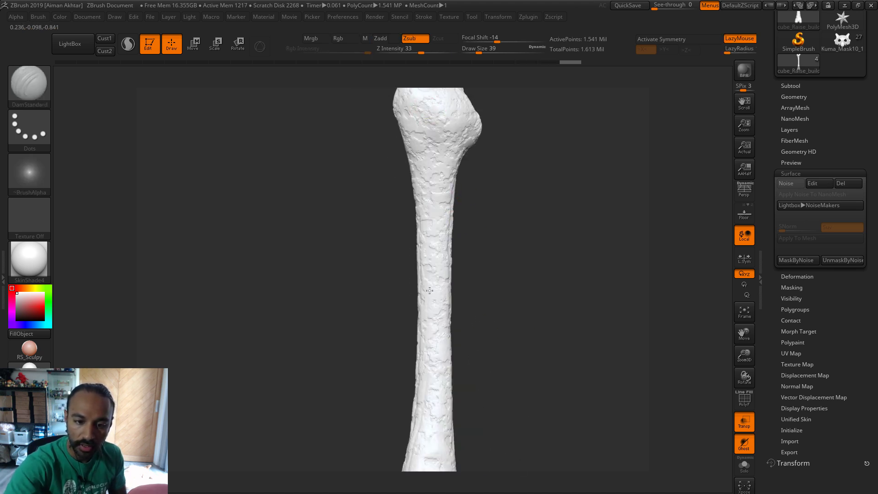
{"action": "mouse_move", "coordinate": [483, 255]}
{"action": "right_mouse_down"}
{"action": "mouse_move", "coordinate": [427, 349]}
{"action": "mouse_move", "coordinate": [452, 401]}
{"action": "right_mouse_up"}
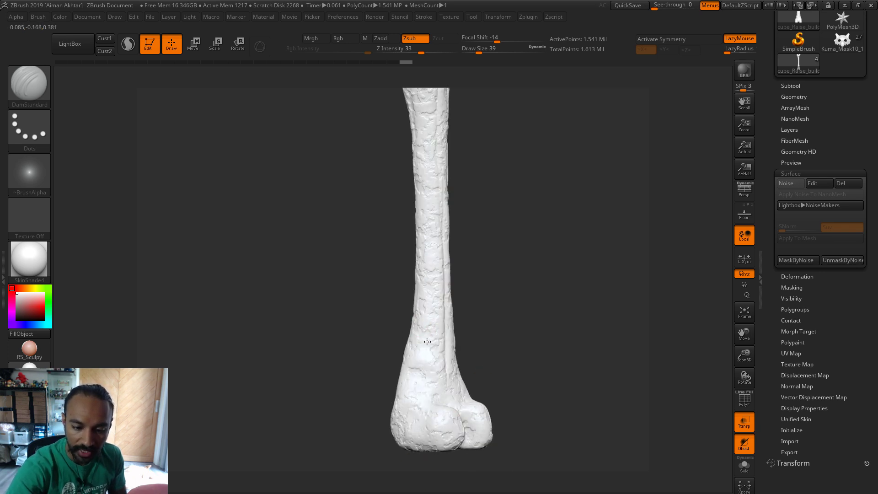
{"action": "right_click_drag", "start_coordinate": [478, 221], "coordinate": [432, 256]}
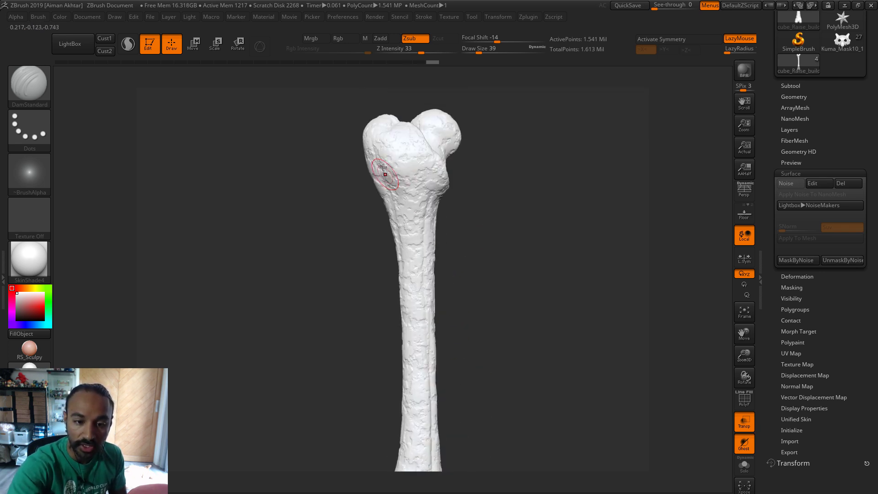
- Carve a groove from the greater trochanter down into the upper shaft and undo the last stray stroke
{"action": "right_click_drag", "start_coordinate": [383, 167], "coordinate": [378, 247]}
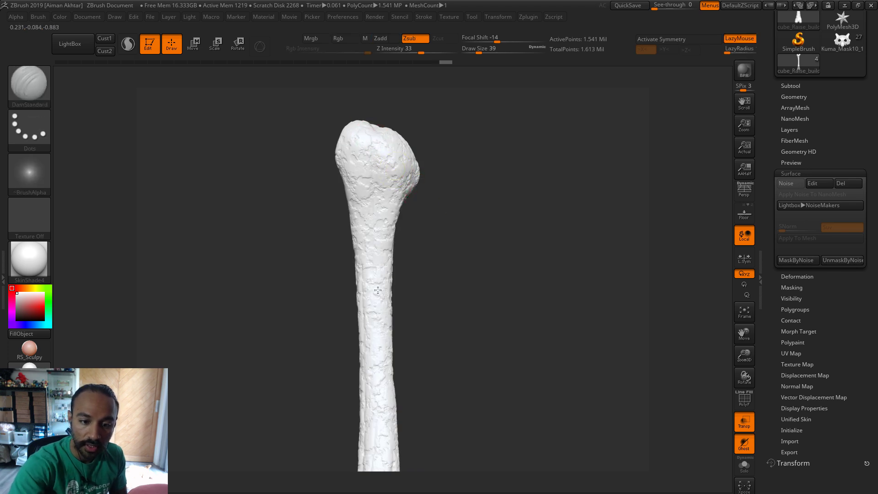
{"action": "right_click_drag", "start_coordinate": [385, 97], "coordinate": [431, 168]}
{"action": "left_click", "coordinate": [431, 168]}
{"action": "key", "text": "ctrl+z"}
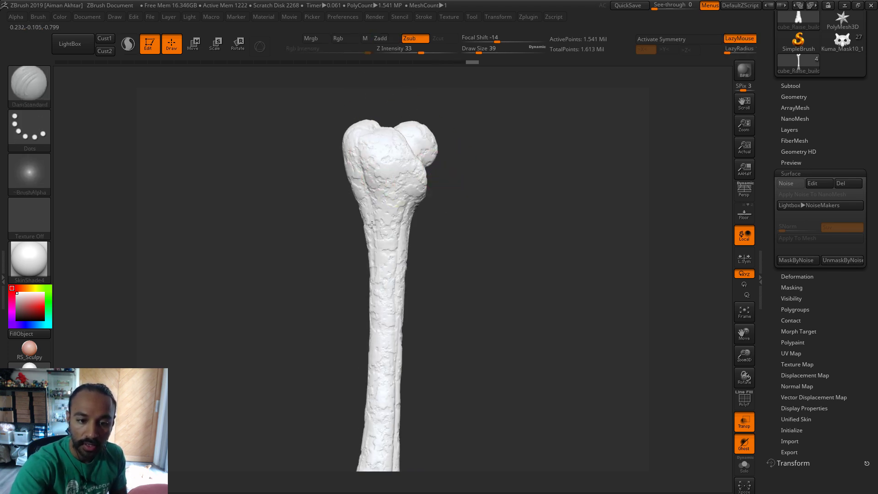
{"action": "mouse_move", "coordinate": [412, 250]}
{"action": "right_mouse_down"}
{"action": "mouse_move", "coordinate": [404, 236]}
{"action": "mouse_move", "coordinate": [431, 239]}
{"action": "right_mouse_up"}
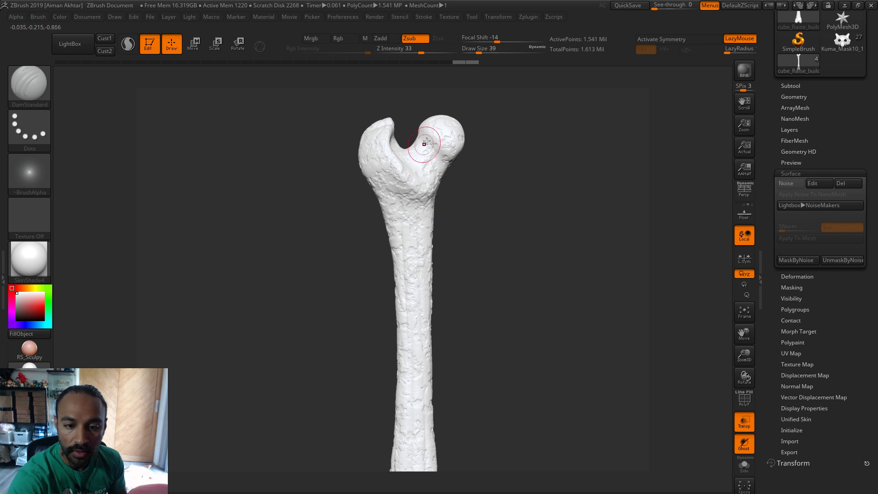
- Try a DamStandard crease where the femoral head meets the neck and undo the stroke
{"action": "right_click_drag", "start_coordinate": [425, 154], "coordinate": [402, 221], "text": "ctrl"}
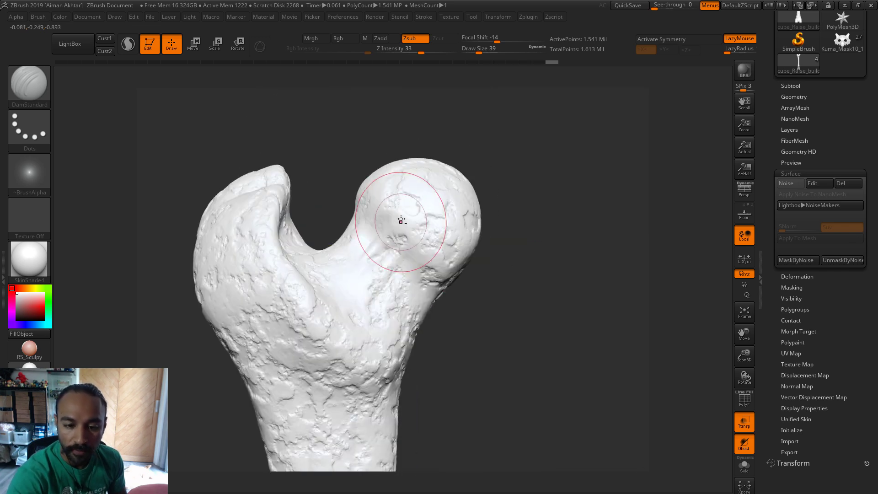
{"action": "key", "text": "s"}
{"action": "left_click", "coordinate": [388, 247]}
{"action": "mouse_move", "coordinate": [389, 241]}
{"action": "left_mouse_down"}
{"action": "mouse_move", "coordinate": [372, 256]}
{"action": "mouse_move", "coordinate": [392, 237]}
{"action": "left_mouse_up"}
{"action": "key", "text": "s"}
{"action": "mouse_move", "coordinate": [364, 224]}
{"action": "left_mouse_down"}
{"action": "mouse_move", "coordinate": [430, 275]}
{"action": "mouse_move", "coordinate": [422, 275]}
{"action": "left_mouse_up"}
{"action": "key", "text": "ctrl+z"}
- Set the draw size to 49 and carve a crease along the junction between the femoral head and the neck
{"action": "key", "text": "s"}
{"action": "left_click_drag", "start_coordinate": [428, 272], "coordinate": [399, 254]}
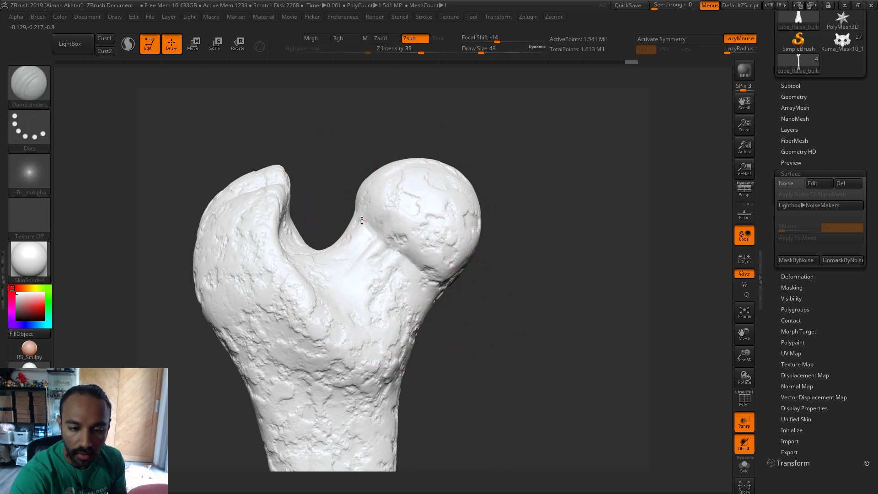
{"action": "left_click_drag", "start_coordinate": [362, 221], "coordinate": [360, 214]}
{"action": "left_click_drag", "start_coordinate": [431, 277], "coordinate": [357, 215]}
{"action": "mouse_move", "coordinate": [508, 222]}
{"action": "left_mouse_down"}
{"action": "mouse_move", "coordinate": [533, 221]}
{"action": "mouse_move", "coordinate": [579, 153]}
{"action": "left_mouse_up"}
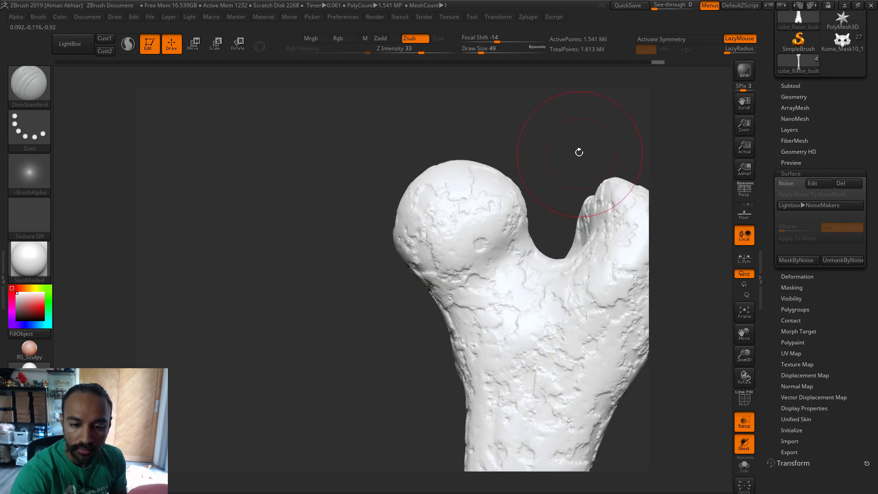
- Continue the DamStandard crease under the femoral head around the neck junction and undo the last stroke
{"action": "left_click_drag", "start_coordinate": [527, 221], "coordinate": [451, 298]}
{"action": "left_click_drag", "start_coordinate": [564, 211], "coordinate": [555, 202]}
{"action": "left_click_drag", "start_coordinate": [525, 237], "coordinate": [440, 305]}
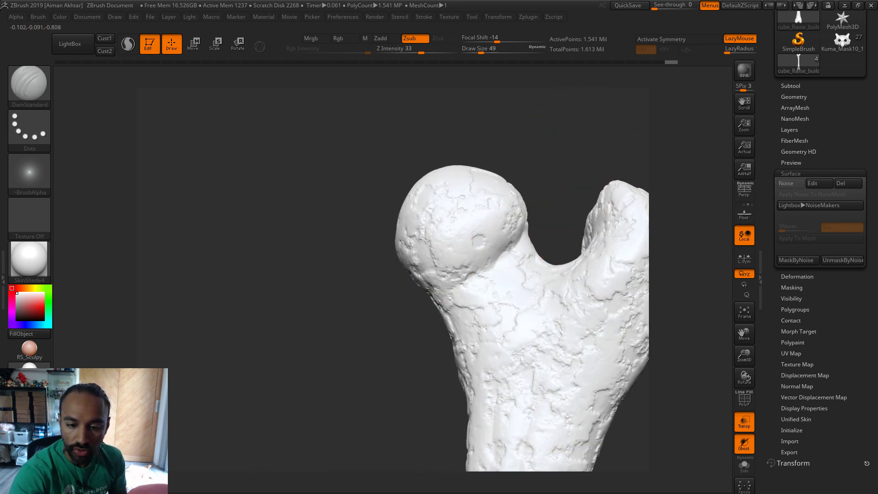
{"action": "left_click_drag", "start_coordinate": [559, 181], "coordinate": [510, 192]}
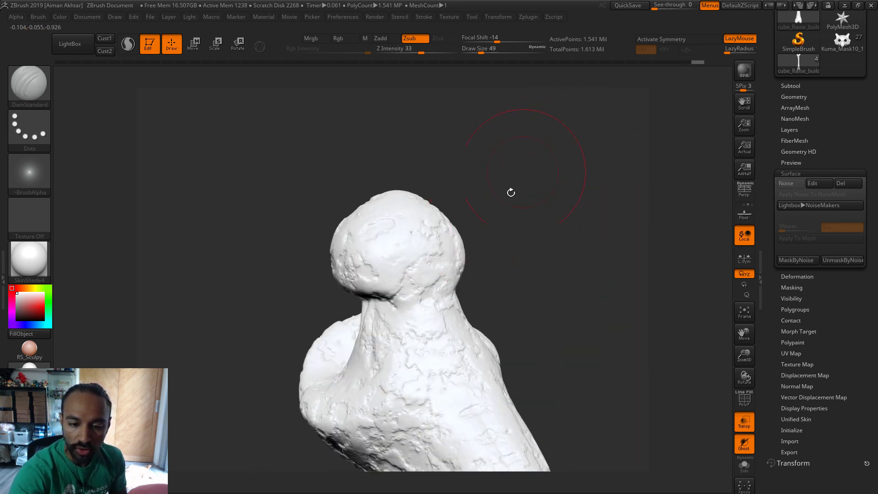
{"action": "left_click_drag", "start_coordinate": [503, 260], "coordinate": [560, 204]}
{"action": "key", "text": "ctrl+z"}
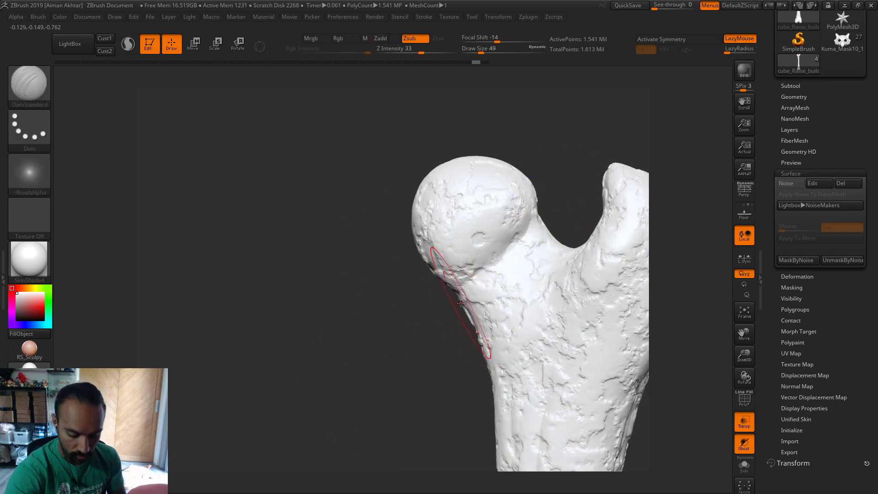
- Reshape the contour of the neck below the femoral head with the Move brush, reducing the draw size to 23
{"action": "key", "text": "b"}
{"action": "key", "text": "m"}
{"action": "key", "text": "v"}
{"action": "left_click_drag", "start_coordinate": [479, 327], "coordinate": [483, 330]}
{"action": "left_click_drag", "start_coordinate": [484, 360], "coordinate": [487, 359]}
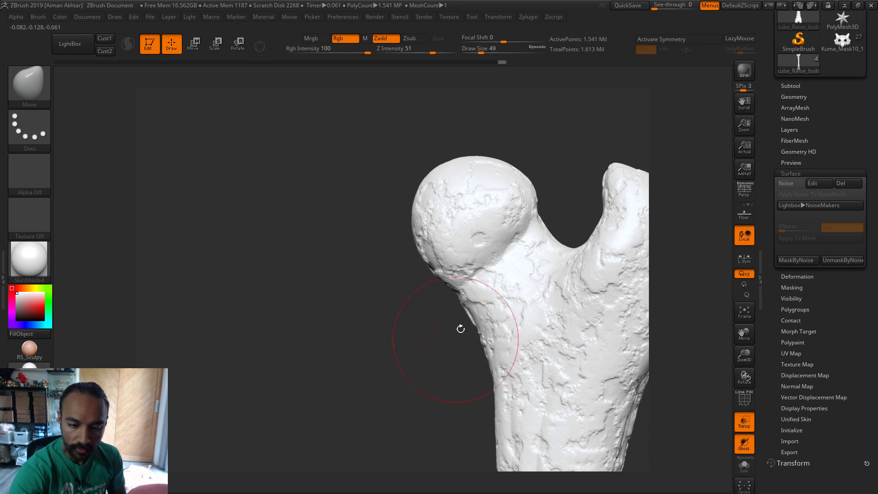
{"action": "key", "text": "s"}
{"action": "left_click_drag", "start_coordinate": [498, 296], "coordinate": [494, 297]}
{"action": "left_click_drag", "start_coordinate": [477, 281], "coordinate": [505, 342]}
{"action": "left_click_drag", "start_coordinate": [494, 282], "coordinate": [486, 280], "text": "shift"}
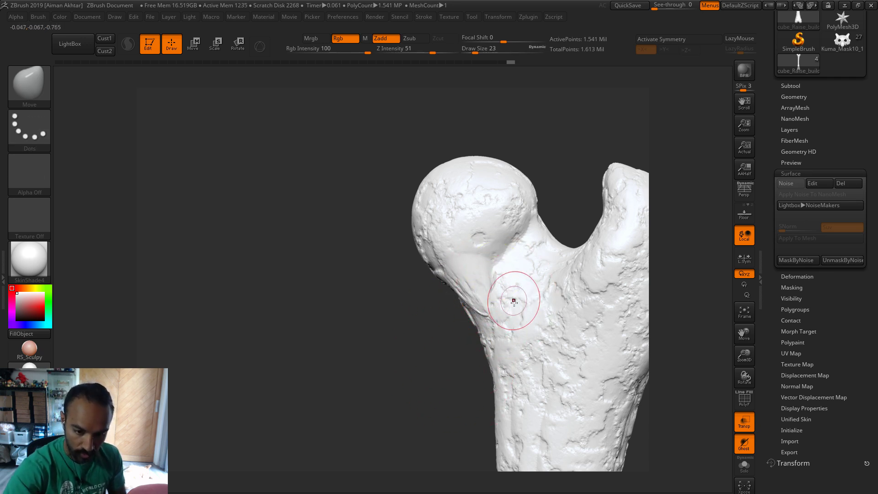
- Undo the latest stroke and carve DamStandard grooves at draw size 20 from the femoral head down the front of the neck
{"action": "key", "text": "b"}
{"action": "key", "text": "d"}
{"action": "key", "text": "s"}
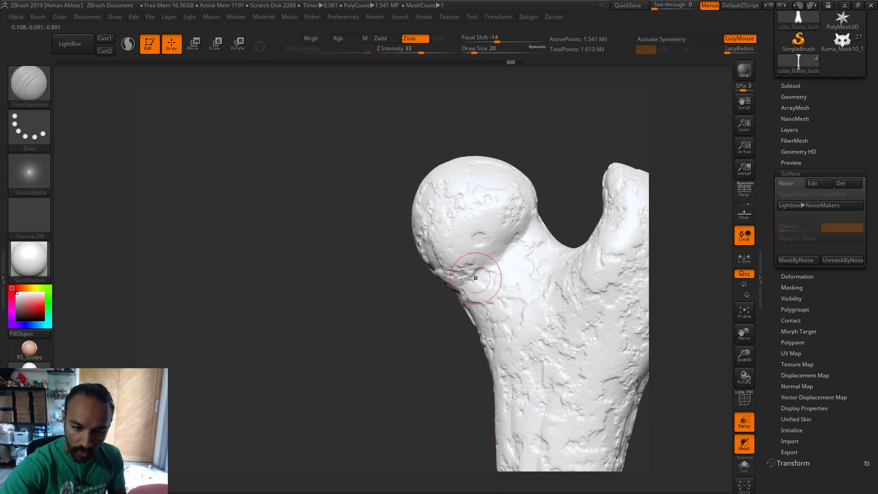
{"action": "key", "text": "ctrl+z"}
{"action": "mouse_move", "coordinate": [495, 272]}
{"action": "left_mouse_down"}
{"action": "mouse_move", "coordinate": [533, 329]}
{"action": "mouse_move", "coordinate": [544, 322]}
{"action": "left_mouse_up"}
{"action": "left_click_drag", "start_coordinate": [535, 285], "coordinate": [559, 313]}
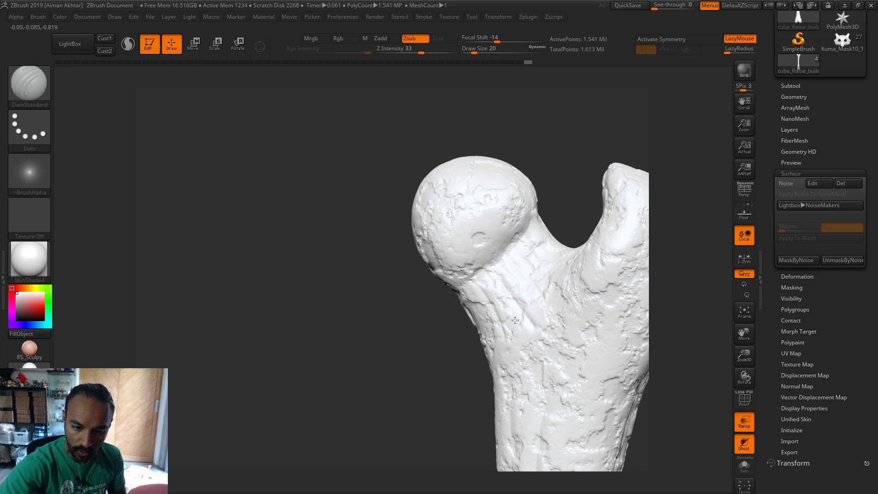
{"action": "left_click_drag", "start_coordinate": [466, 371], "coordinate": [451, 270]}
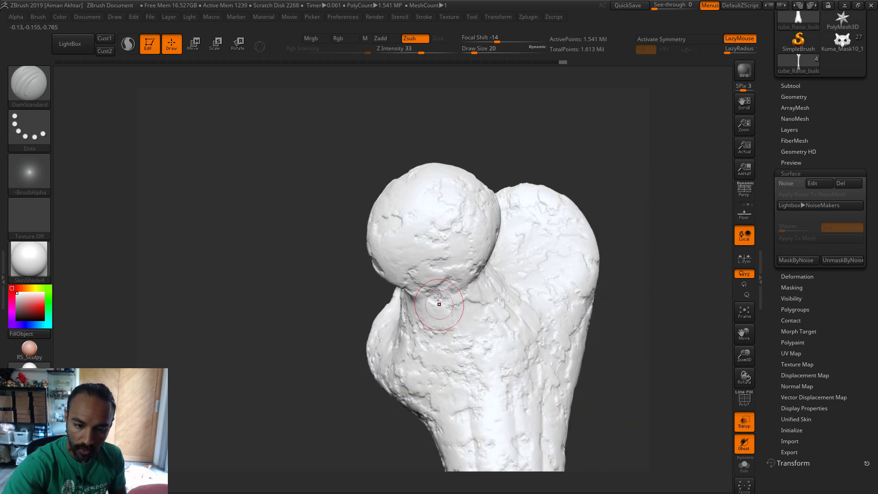
- Carve more fine DamStandard grooves running down the underside and far side of the neck from the femoral head
{"action": "mouse_move", "coordinate": [587, 192]}
{"action": "left_mouse_down"}
{"action": "mouse_move", "coordinate": [550, 133]}
{"action": "mouse_move", "coordinate": [535, 150]}
{"action": "left_mouse_up"}
{"action": "left_click_drag", "start_coordinate": [440, 308], "coordinate": [412, 327]}
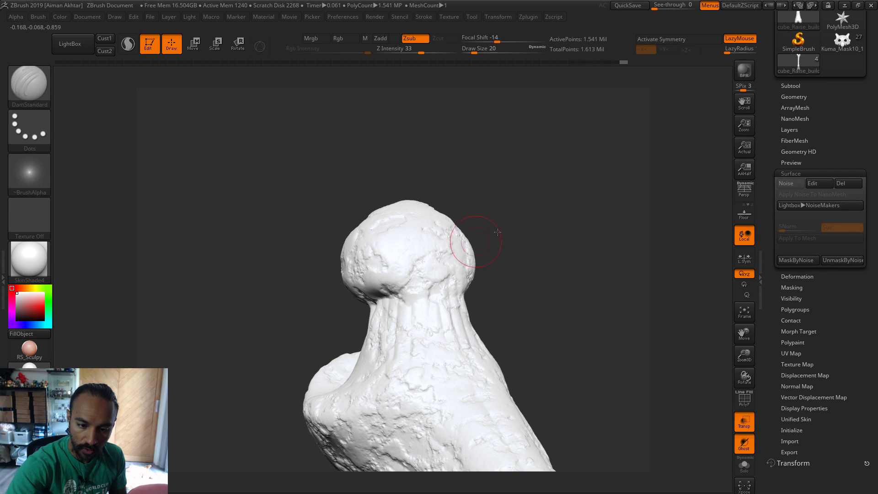
{"action": "left_click_drag", "start_coordinate": [497, 232], "coordinate": [388, 344]}
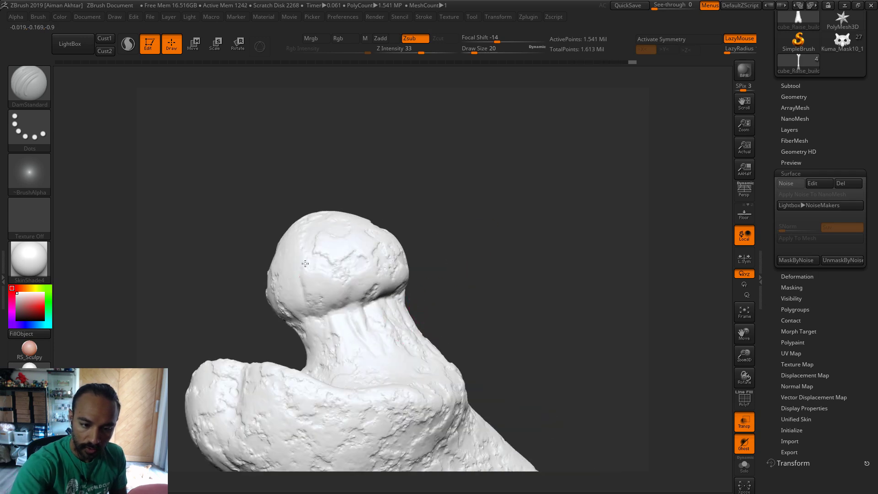
{"action": "right_click_drag", "start_coordinate": [340, 241], "coordinate": [370, 213]}
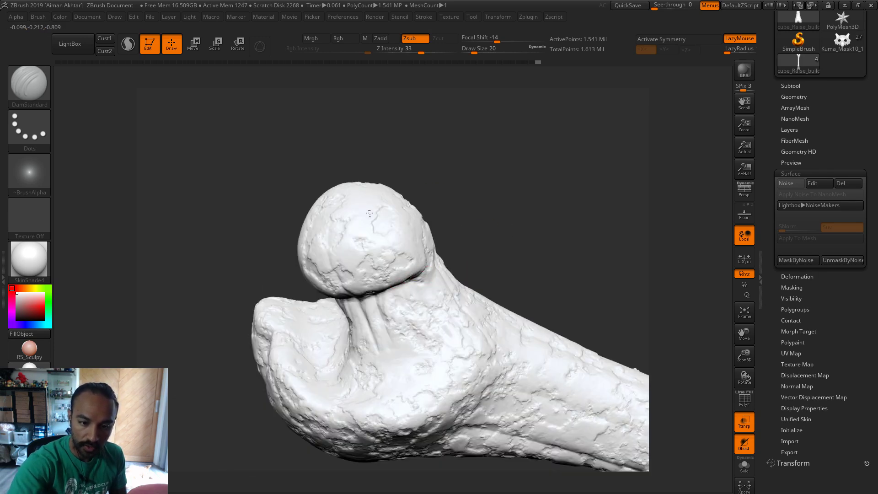
{"action": "left_click_drag", "start_coordinate": [444, 210], "coordinate": [425, 248]}
{"action": "left_click_drag", "start_coordinate": [387, 184], "coordinate": [436, 195]}
{"action": "left_click_drag", "start_coordinate": [484, 201], "coordinate": [482, 287]}
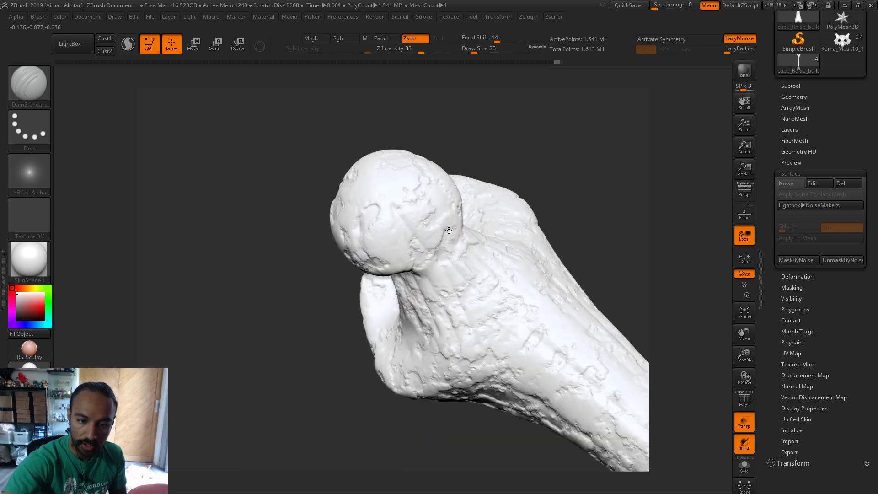
- Extend the DamStandard grooves across the back of the neck toward the greater trochanter
{"action": "left_click_drag", "start_coordinate": [437, 212], "coordinate": [407, 179], "text": "shift"}
{"action": "mouse_move", "coordinate": [494, 155]}
{"action": "left_mouse_down"}
{"action": "mouse_move", "coordinate": [526, 100]}
{"action": "mouse_move", "coordinate": [544, 162]}
{"action": "left_mouse_up"}
{"action": "right_click_drag", "start_coordinate": [347, 330], "coordinate": [402, 281], "text": "alt"}
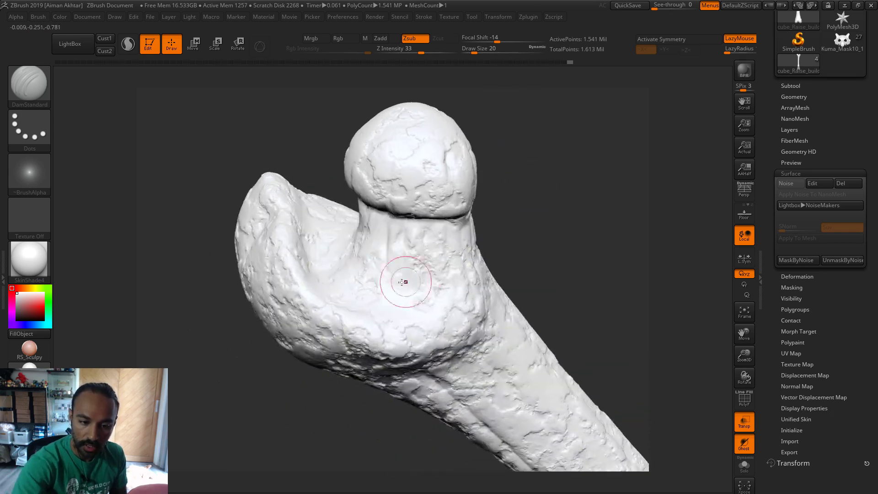
{"action": "right_click_drag", "start_coordinate": [353, 314], "coordinate": [307, 278]}
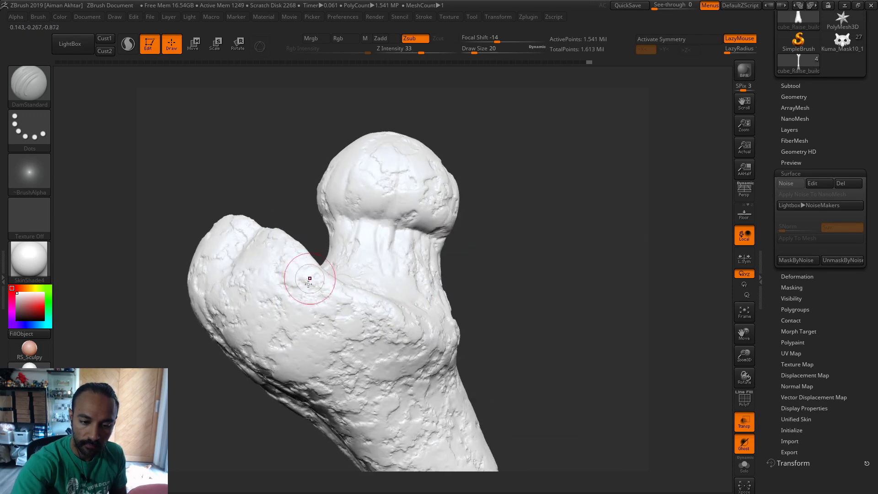
{"action": "right_click_drag", "start_coordinate": [517, 261], "coordinate": [406, 267]}
{"action": "right_click_drag", "start_coordinate": [584, 330], "coordinate": [421, 331]}
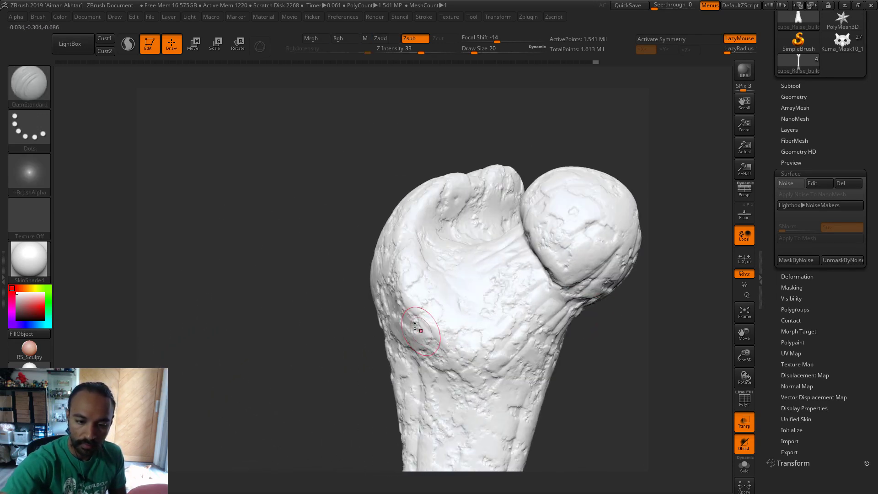
- Set the DamStandard draw size to 39 and carve broader grooves around the neck base and upper shaft
{"action": "left_click_drag", "start_coordinate": [437, 222], "coordinate": [481, 194]}
{"action": "right_click_drag", "start_coordinate": [654, 315], "coordinate": [481, 206]}
{"action": "left_click_drag", "start_coordinate": [595, 245], "coordinate": [564, 199], "text": "alt"}
{"action": "key", "text": "s"}
{"action": "left_click_drag", "start_coordinate": [496, 245], "coordinate": [499, 245]}
{"action": "mouse_move", "coordinate": [511, 244]}
{"action": "left_mouse_down"}
{"action": "mouse_move", "coordinate": [441, 307]}
{"action": "mouse_move", "coordinate": [485, 270]}
{"action": "left_mouse_up"}
{"action": "left_click_drag", "start_coordinate": [559, 270], "coordinate": [581, 265]}
{"action": "right_click_drag", "start_coordinate": [582, 264], "coordinate": [455, 284]}
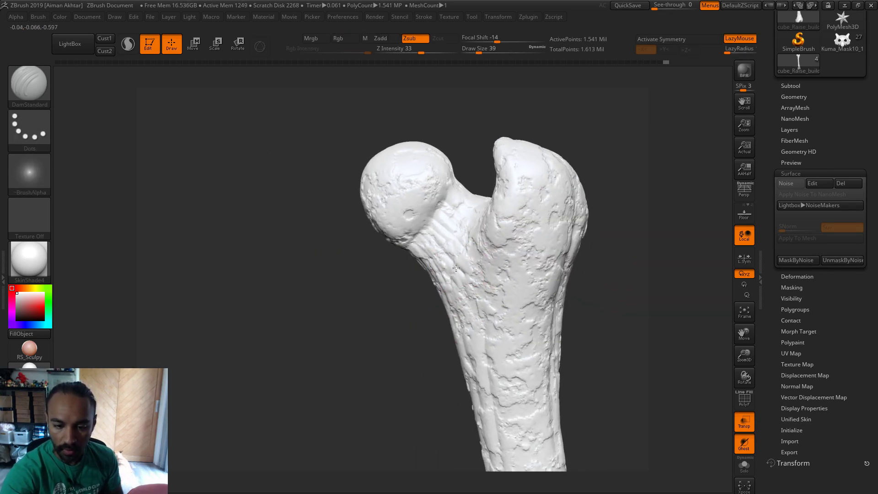
- Adjust the contour of the lower shaft above the condyles with the Move brush at draw size 39
{"action": "left_click_drag", "start_coordinate": [595, 188], "coordinate": [572, 133], "text": "alt"}
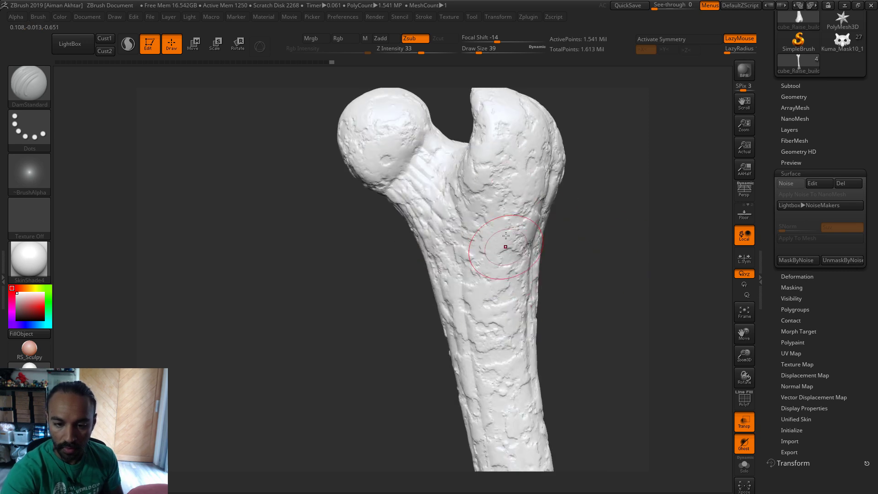
{"action": "right_click_drag", "start_coordinate": [495, 336], "coordinate": [581, 245], "text": "ctrl"}
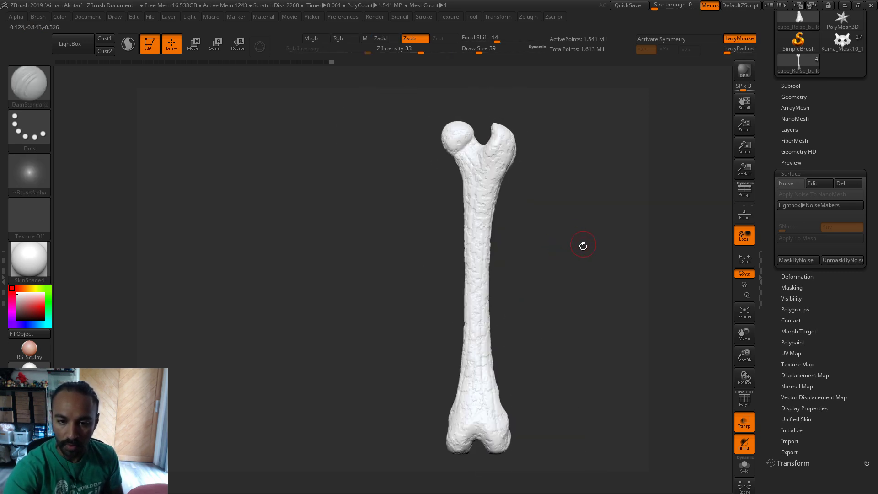
{"action": "left_click_drag", "start_coordinate": [582, 245], "coordinate": [555, 222], "text": "alt"}
{"action": "left_click_drag", "start_coordinate": [517, 323], "coordinate": [556, 301]}
{"action": "right_click_drag", "start_coordinate": [555, 301], "coordinate": [564, 349], "text": "ctrl"}
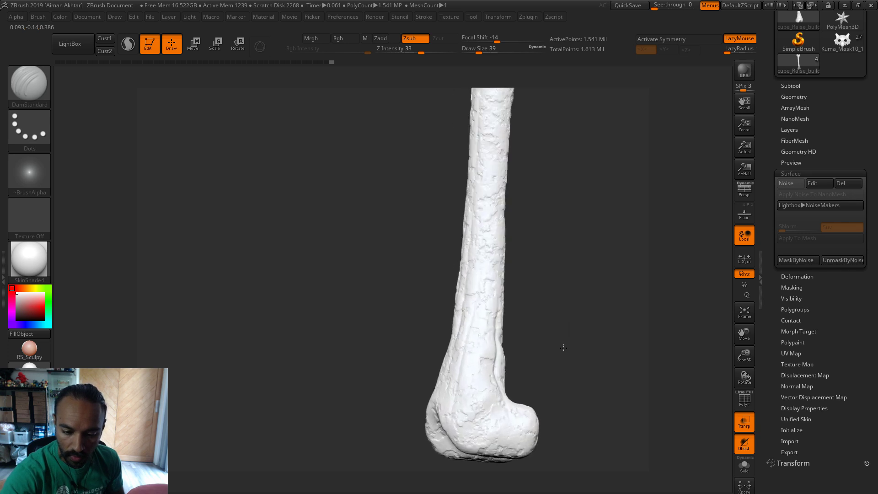
{"action": "left_click_drag", "start_coordinate": [563, 348], "coordinate": [544, 292], "text": "alt"}
{"action": "right_click_drag", "start_coordinate": [514, 333], "coordinate": [455, 314]}
{"action": "key", "text": "b"}
{"action": "key", "text": "m"}
{"action": "key", "text": "v"}
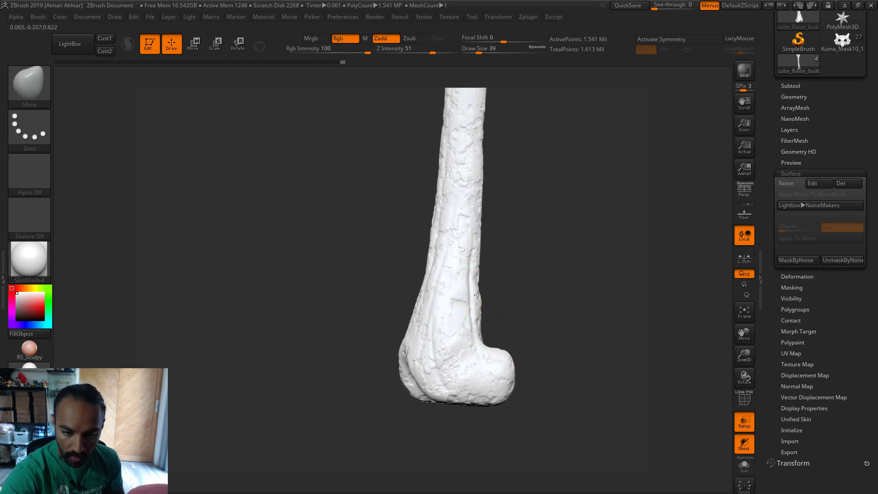
{"action": "mouse_move", "coordinate": [478, 295]}
{"action": "right_mouse_down"}
{"action": "mouse_move", "coordinate": [529, 265]}
{"action": "mouse_move", "coordinate": [472, 290]}
{"action": "right_mouse_up"}
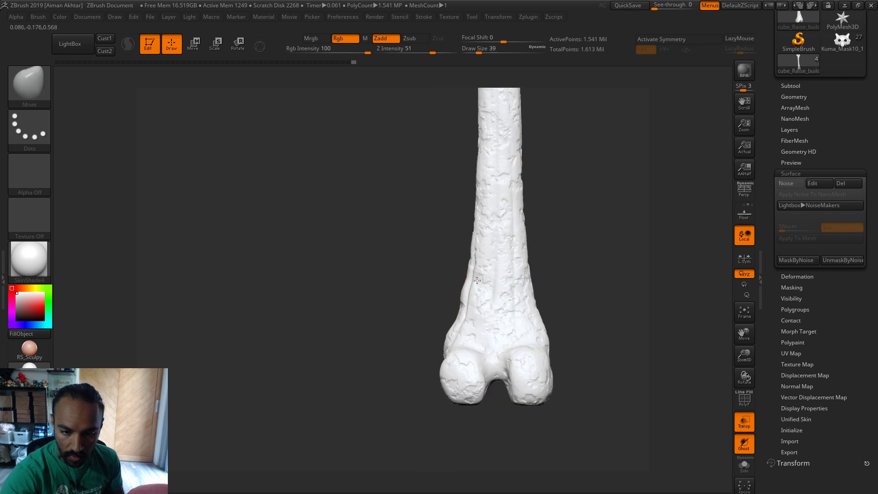
- Build up the lower shaft just above one condyle with the Clay brush at draw size 33
{"action": "key", "text": "bracketleft"}
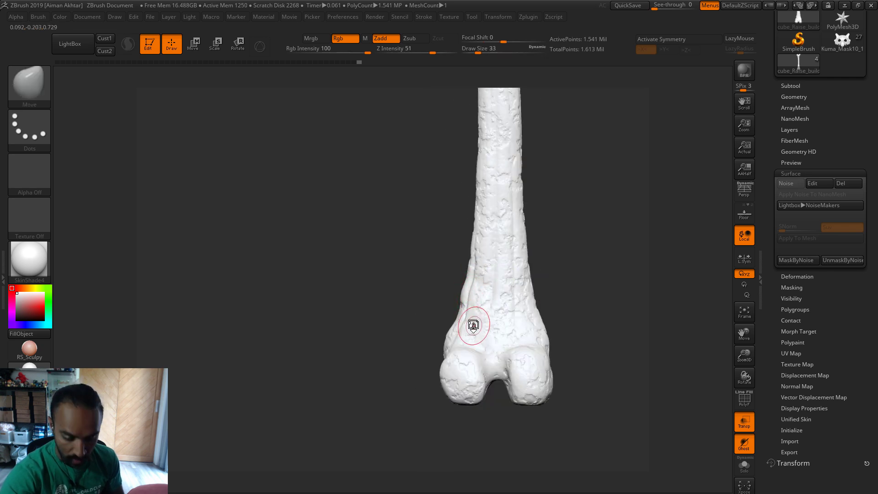
{"action": "key", "text": "b"}
{"action": "key", "text": "c"}
{"action": "key", "text": "l"}
{"action": "mouse_move", "coordinate": [488, 281]}
{"action": "right_mouse_down"}
{"action": "mouse_move", "coordinate": [462, 304]}
{"action": "mouse_move", "coordinate": [499, 302]}
{"action": "right_mouse_up"}
- Set up the Standard brush with the Spray stroke and Alpha 08 for surface texturing
{"action": "key", "text": "b"}
{"action": "key", "text": "s"}
{"action": "key", "text": "t"}
{"action": "left_click", "coordinate": [36, 129]}
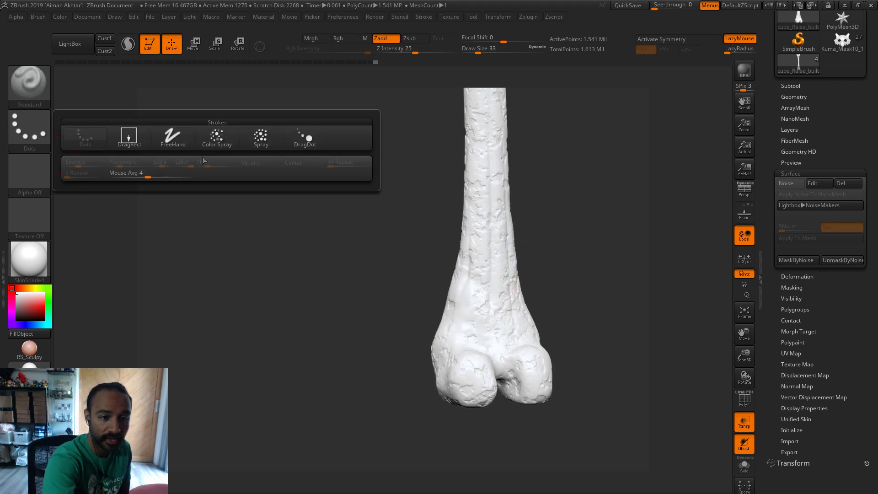
{"action": "left_click", "coordinate": [261, 137]}
{"action": "left_click", "coordinate": [37, 175]}
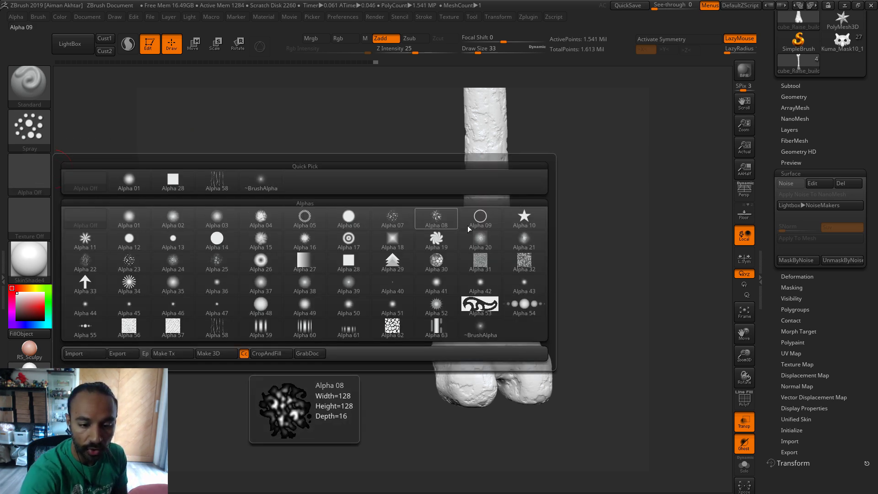
{"action": "left_click", "coordinate": [441, 223]}
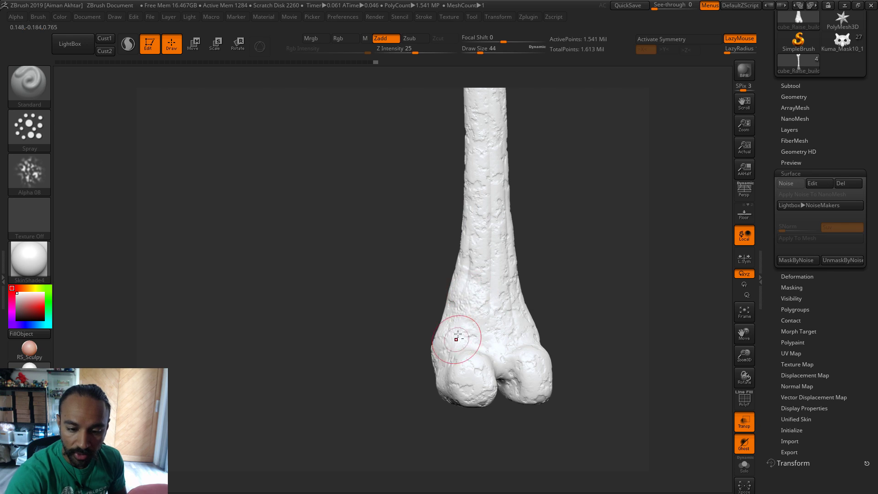
- Spray rough texture at draw size 44 over the lower shaft and condyles, carving inward with Zsub
{"action": "left_click_drag", "start_coordinate": [526, 265], "coordinate": [548, 262]}
{"action": "left_click_drag", "start_coordinate": [476, 293], "coordinate": [461, 290], "text": "shift"}
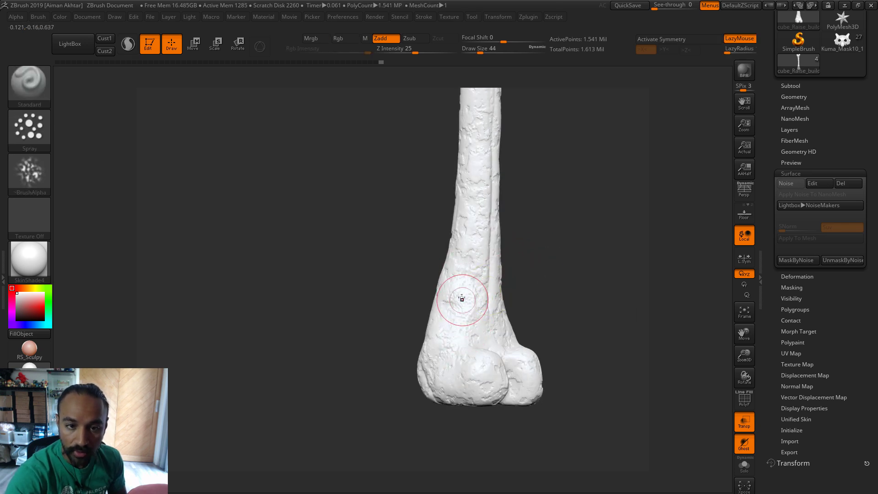
{"action": "key", "text": "alt"}
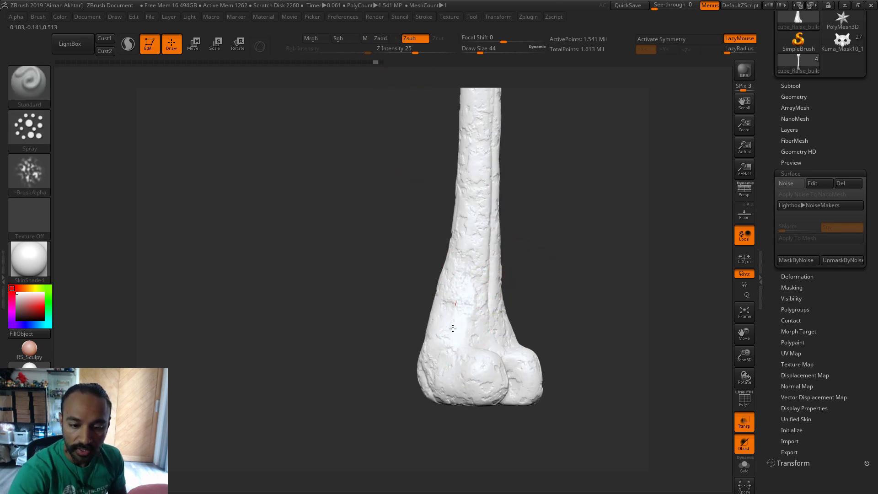
{"action": "left_click_drag", "start_coordinate": [544, 264], "coordinate": [496, 264]}
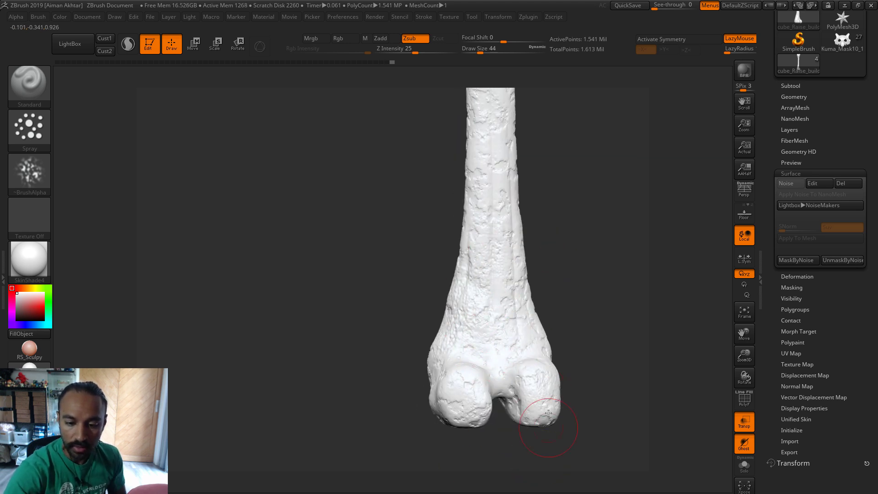
{"action": "left_click_drag", "start_coordinate": [542, 245], "coordinate": [503, 388], "text": "alt"}
{"action": "mouse_move", "coordinate": [467, 346]}
{"action": "left_mouse_down", "text": "alt"}
{"action": "mouse_move", "coordinate": [465, 177]}
{"action": "mouse_move", "coordinate": [463, 404]}
{"action": "left_mouse_up", "text": "alt"}
{"action": "left_click_drag", "start_coordinate": [519, 225], "coordinate": [492, 389], "text": "alt"}
{"action": "mouse_move", "coordinate": [439, 343]}
{"action": "left_mouse_down", "text": "alt"}
{"action": "mouse_move", "coordinate": [435, 328]}
{"action": "mouse_move", "coordinate": [425, 327]}
{"action": "left_mouse_up", "text": "alt"}
{"action": "left_click_drag", "start_coordinate": [495, 274], "coordinate": [493, 427], "text": "alt"}
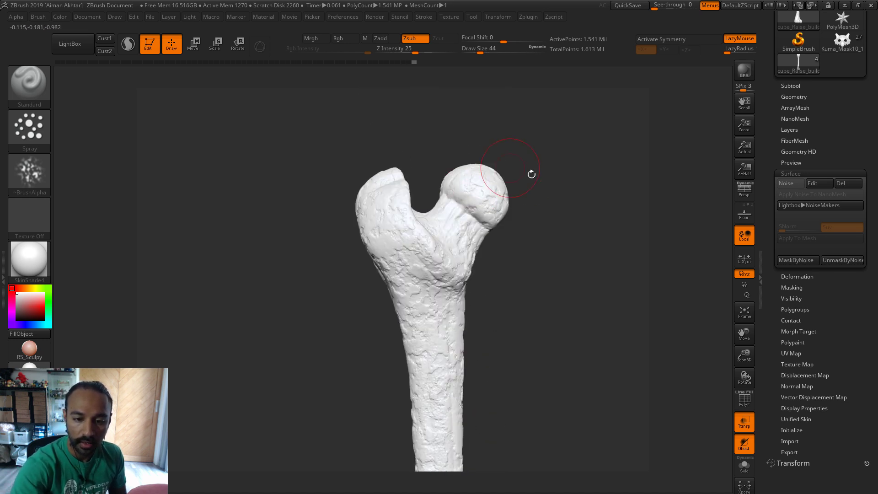
- Spray the same inward texture over the femoral head, trochanter and upper shaft, and the remaining sides of the lower end
{"action": "left_click_drag", "start_coordinate": [531, 174], "coordinate": [503, 171]}
{"action": "left_click_drag", "start_coordinate": [556, 184], "coordinate": [511, 222]}
{"action": "right_click_drag", "start_coordinate": [511, 222], "coordinate": [500, 287]}
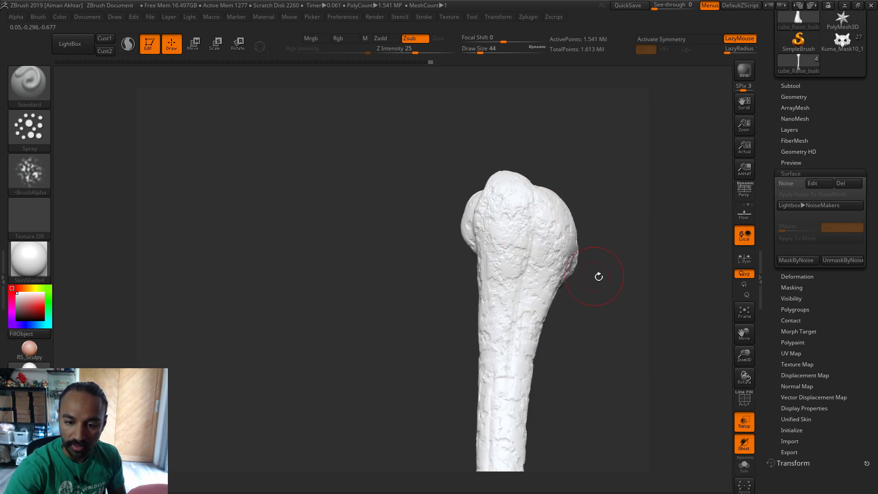
{"action": "left_click_drag", "start_coordinate": [598, 276], "coordinate": [509, 238]}
{"action": "left_click_drag", "start_coordinate": [548, 324], "coordinate": [476, 226]}
{"action": "left_click_drag", "start_coordinate": [519, 317], "coordinate": [459, 315]}
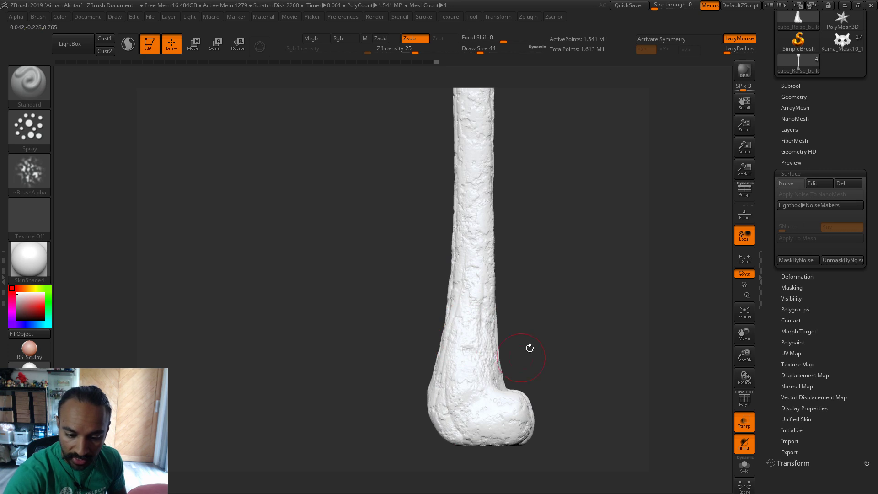
{"action": "left_click_drag", "start_coordinate": [530, 348], "coordinate": [454, 392]}
{"action": "left_click_drag", "start_coordinate": [551, 333], "coordinate": [487, 307]}
- Refine the overall silhouette of the bone with the Move brush at draw size 62
{"action": "key", "text": "b"}
{"action": "key", "text": "m"}
{"action": "key", "text": "v"}
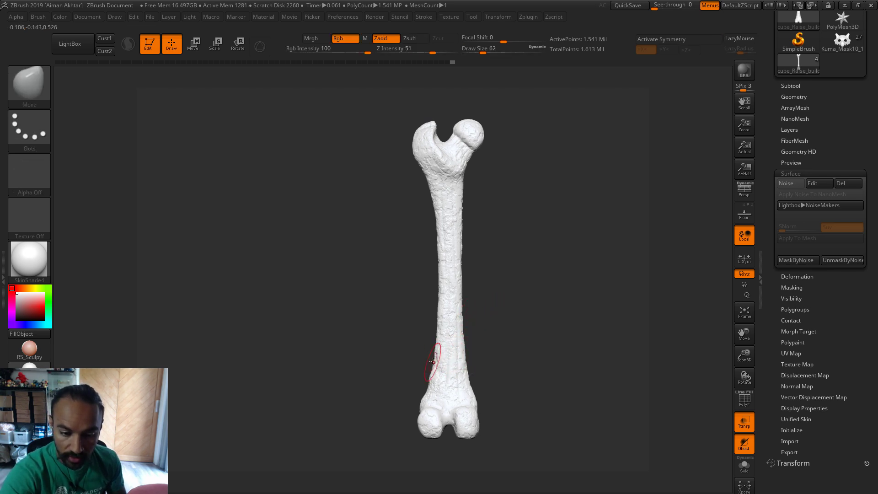
{"action": "left_click_drag", "start_coordinate": [494, 283], "coordinate": [550, 277]}
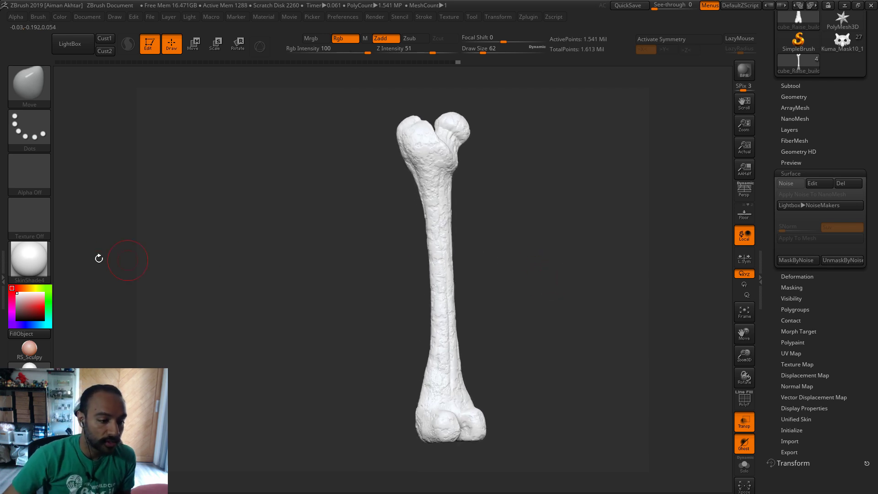
- Change the bone's display material to the RS_Gost MatCap
{"action": "left_click", "coordinate": [23, 266]}
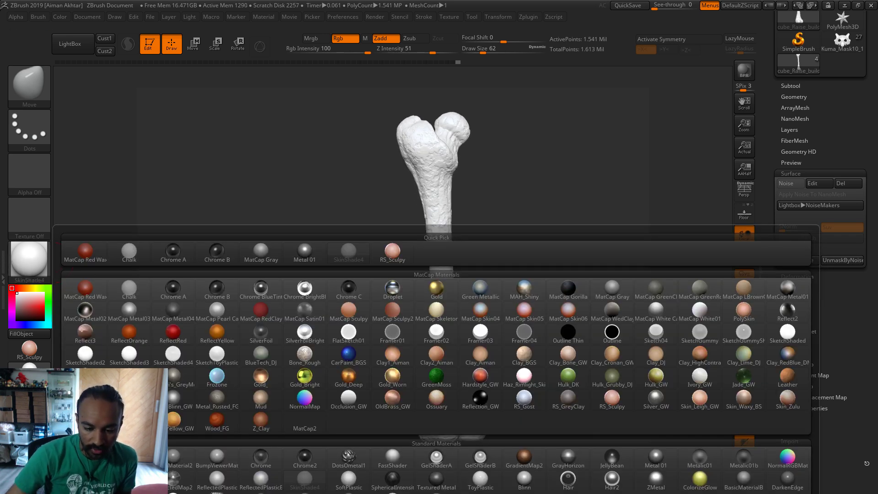
{"action": "left_click", "coordinate": [528, 407]}
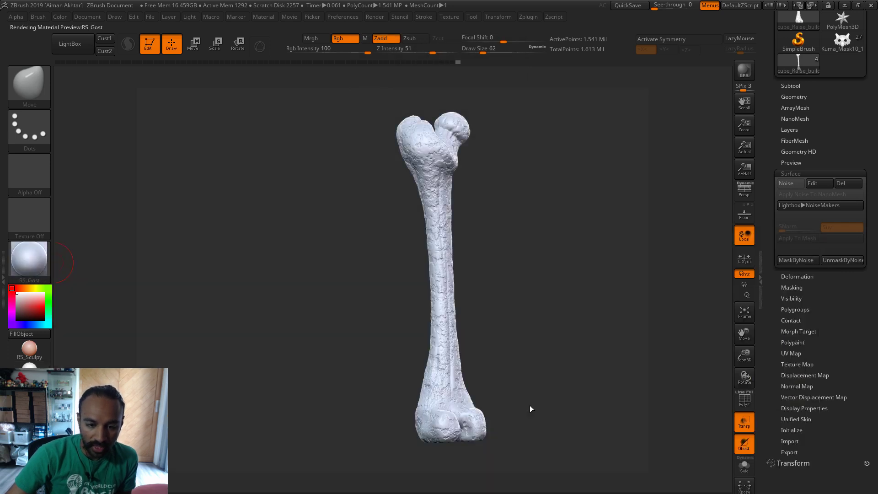
- Preview the Hulk_GW MatCap on the bone and change its display material to Bone_Rough
{"action": "left_click_drag", "start_coordinate": [578, 335], "coordinate": [348, 346]}
{"action": "left_click", "coordinate": [29, 258]}
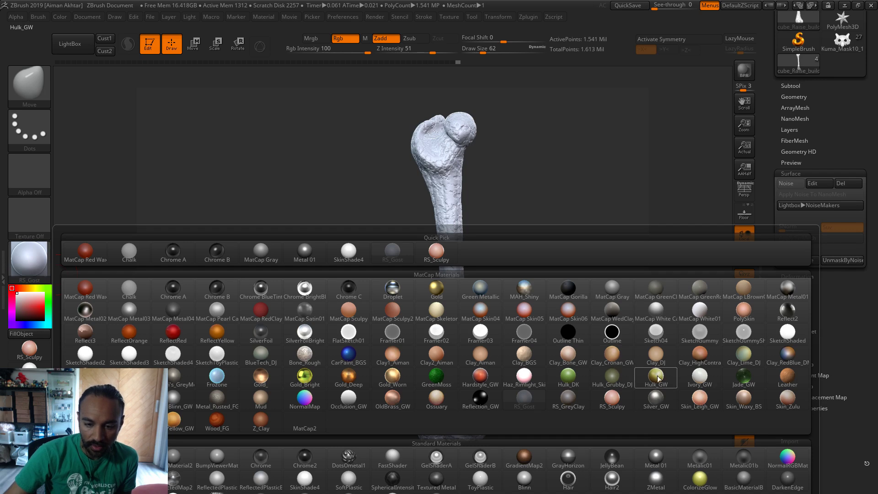
{"action": "left_click", "coordinate": [657, 379]}
{"action": "left_click_drag", "start_coordinate": [618, 358], "coordinate": [600, 346]}
{"action": "left_click", "coordinate": [21, 269]}
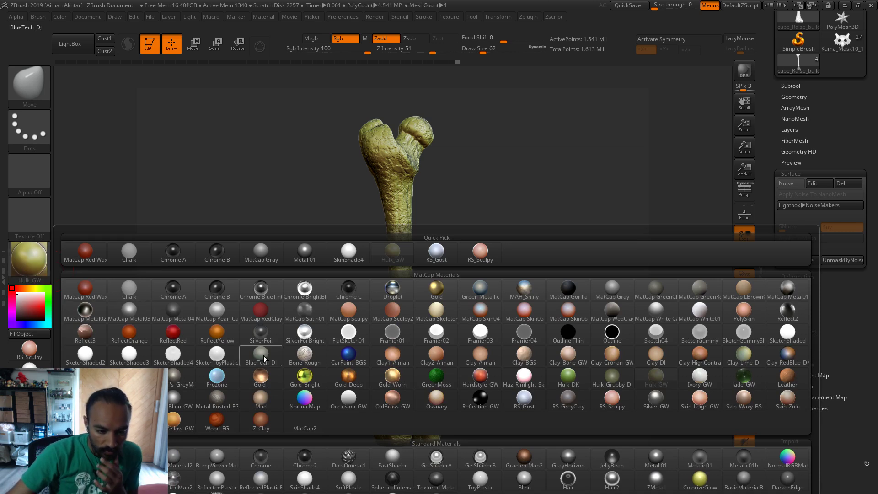
{"action": "left_click", "coordinate": [319, 359]}
{"action": "left_click_drag", "start_coordinate": [533, 321], "coordinate": [575, 365]}
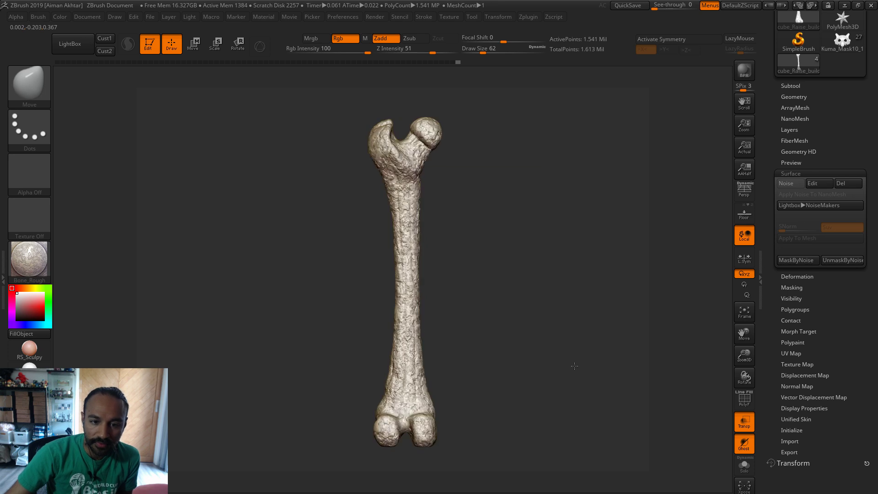
- Fill the bone with the white Bone_Rough material using the Standard brush with Mrgb enabled, and check it from several sides
{"action": "key", "text": "b"}
{"action": "key", "text": "s"}
{"action": "key", "text": "t"}
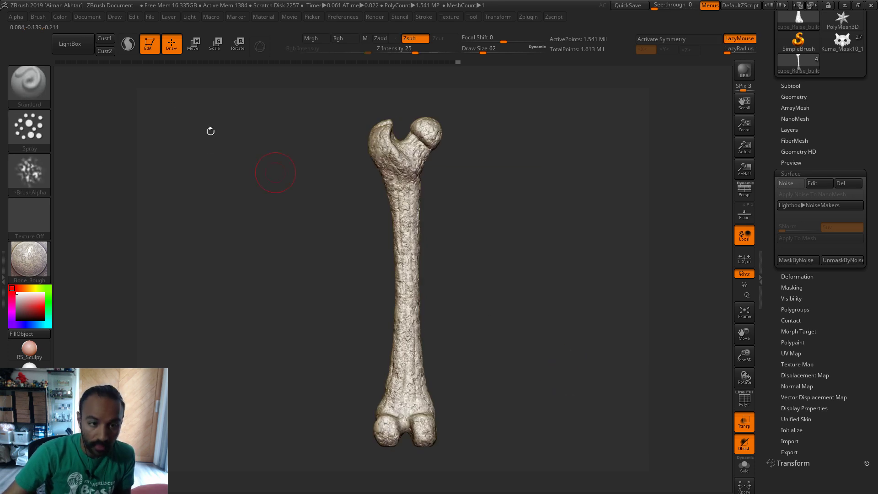
{"action": "left_click", "coordinate": [59, 16]}
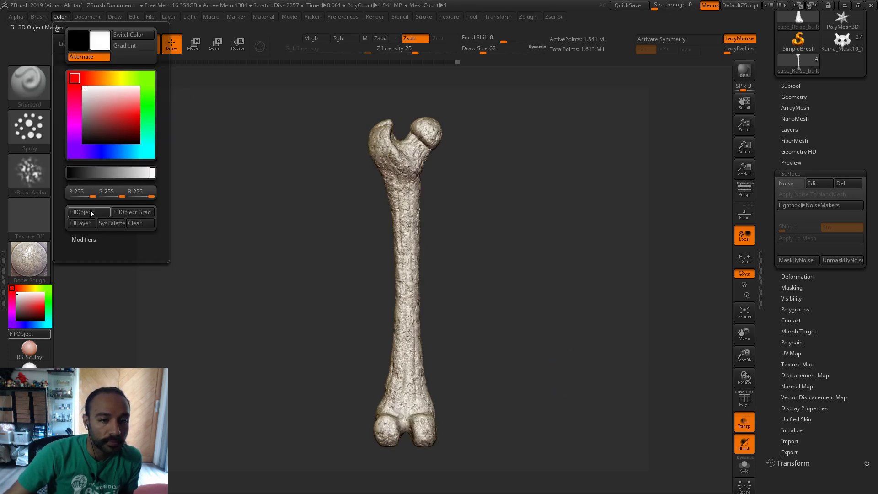
{"action": "left_click", "coordinate": [60, 16]}
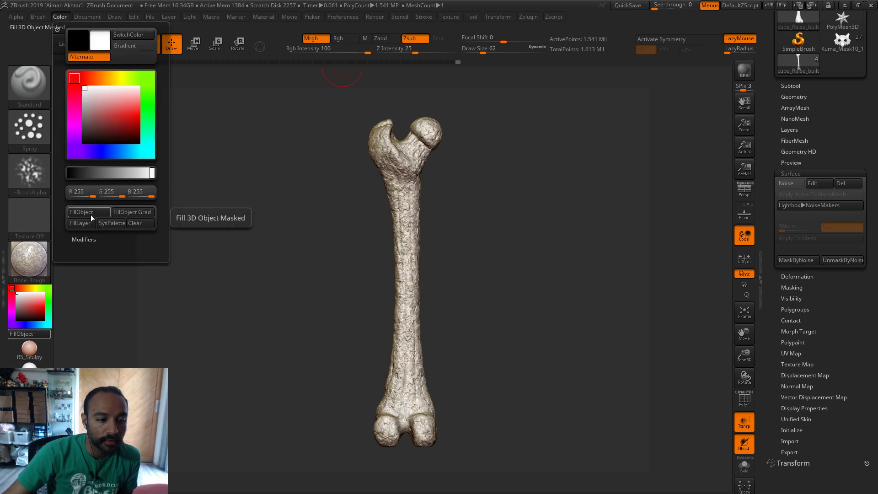
{"action": "left_click_drag", "start_coordinate": [502, 308], "coordinate": [352, 346]}
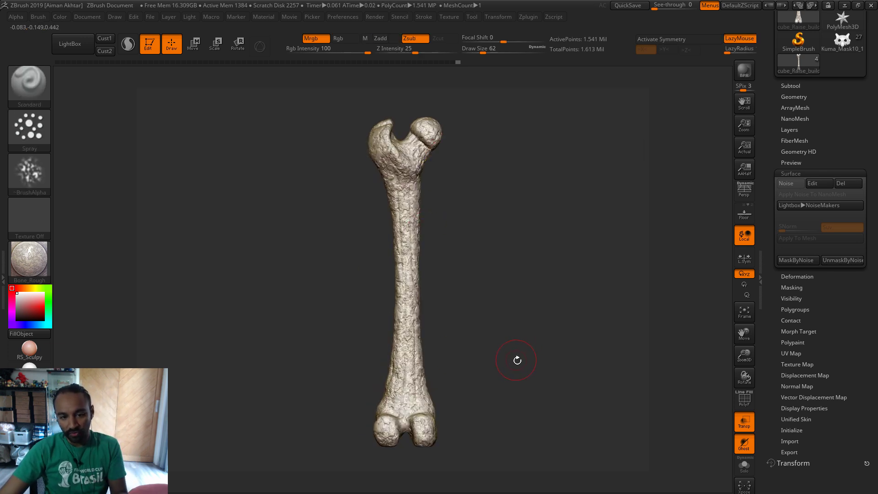
{"action": "left_click_drag", "start_coordinate": [517, 360], "coordinate": [533, 392]}
{"action": "left_click_drag", "start_coordinate": [533, 392], "coordinate": [459, 361]}
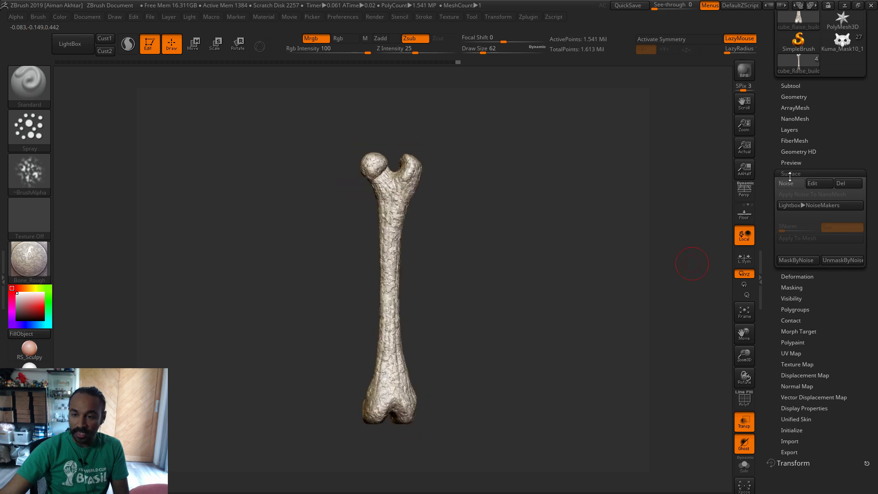
- Duplicate the detailed bone subtool and keep only the copy visible
{"action": "left_click", "coordinate": [803, 85]}
{"action": "left_click", "coordinate": [802, 262]}
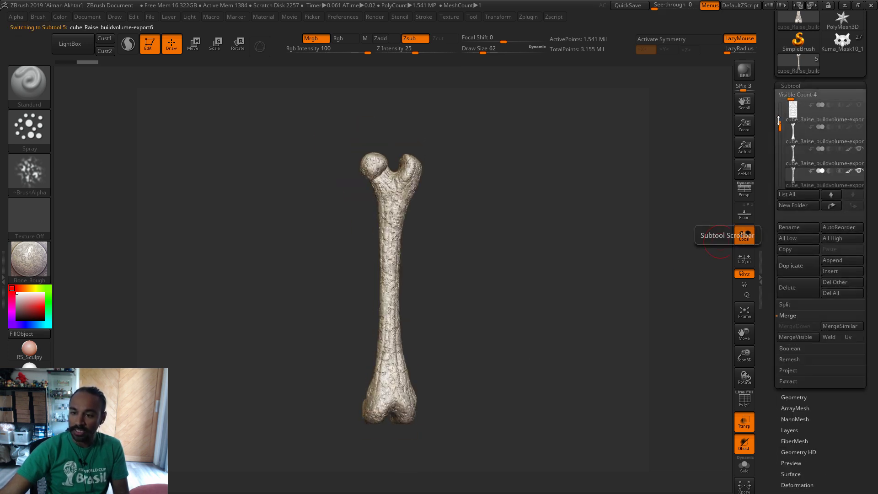
{"action": "left_click_drag", "start_coordinate": [779, 124], "coordinate": [778, 131]}
{"action": "left_click", "coordinate": [858, 127]}
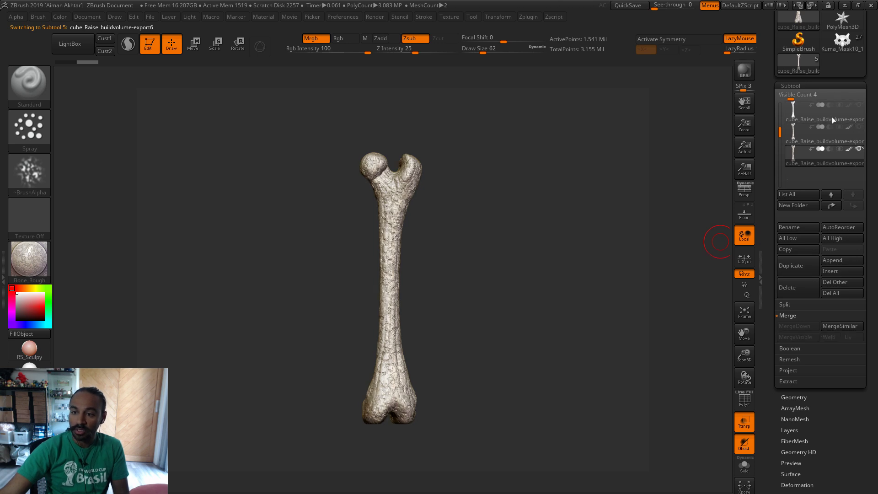
{"action": "left_click", "coordinate": [527, 17]}
{"action": "left_click", "coordinate": [561, 196]}
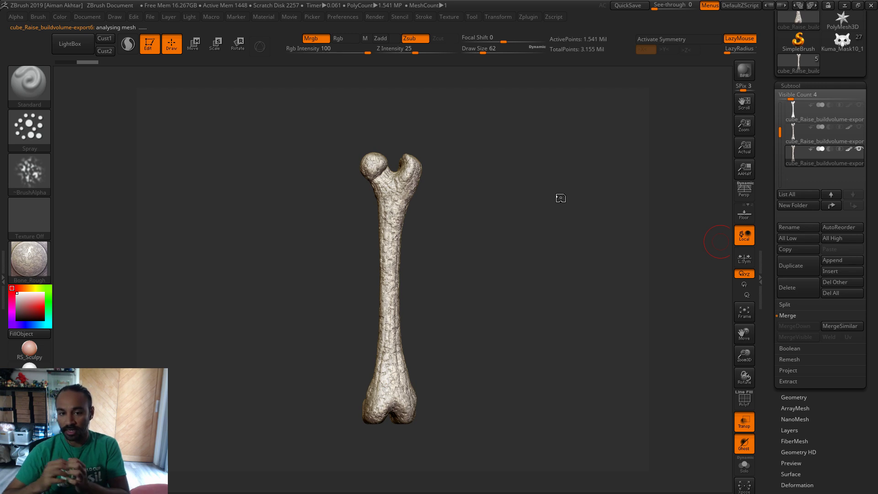
{"action": "key", "text": "Escape"}
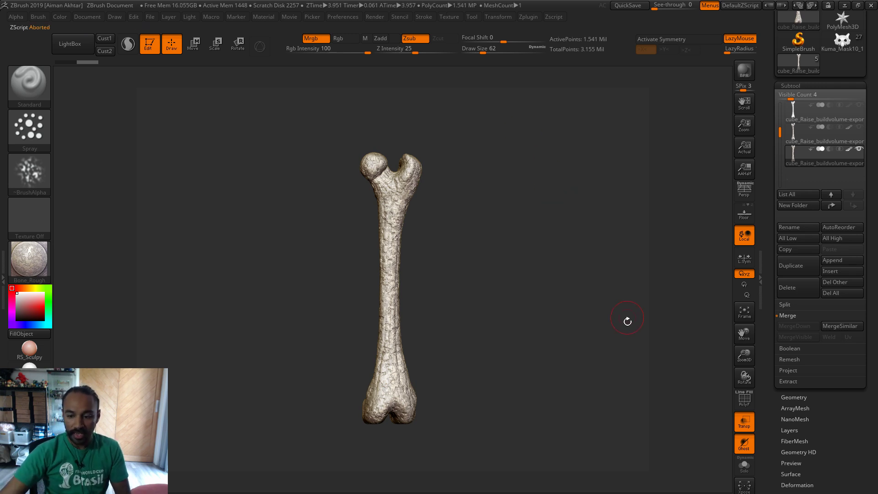
- Undo the trial DynaMesh at resolution 264 and fill the duplicate bone with white SkinShade4 material
{"action": "left_click", "coordinate": [796, 397]}
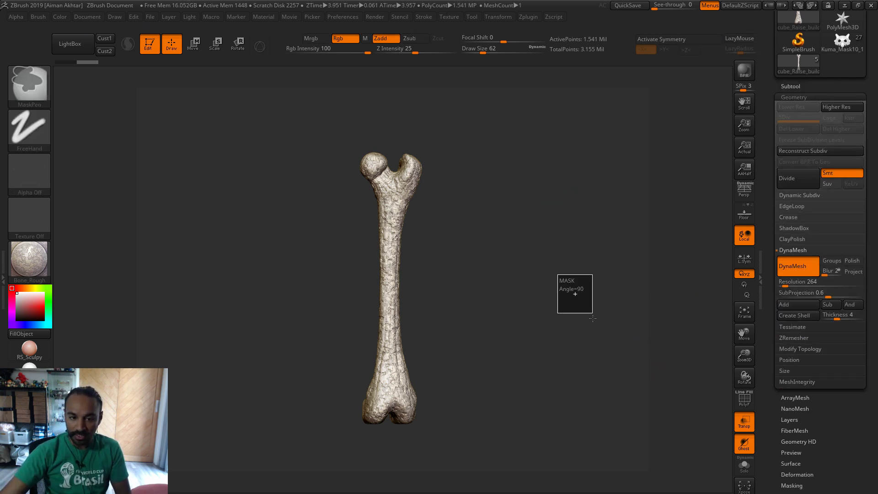
{"action": "key", "text": "ctrl+z"}
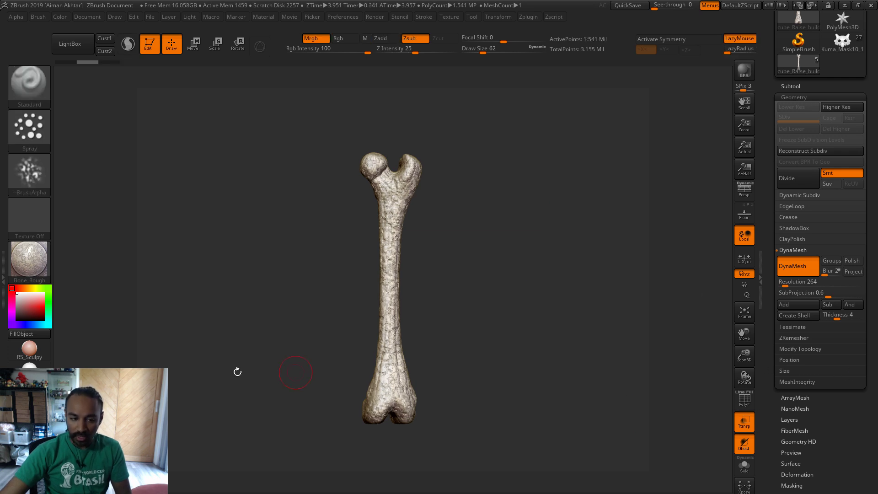
{"action": "left_click", "coordinate": [29, 365]}
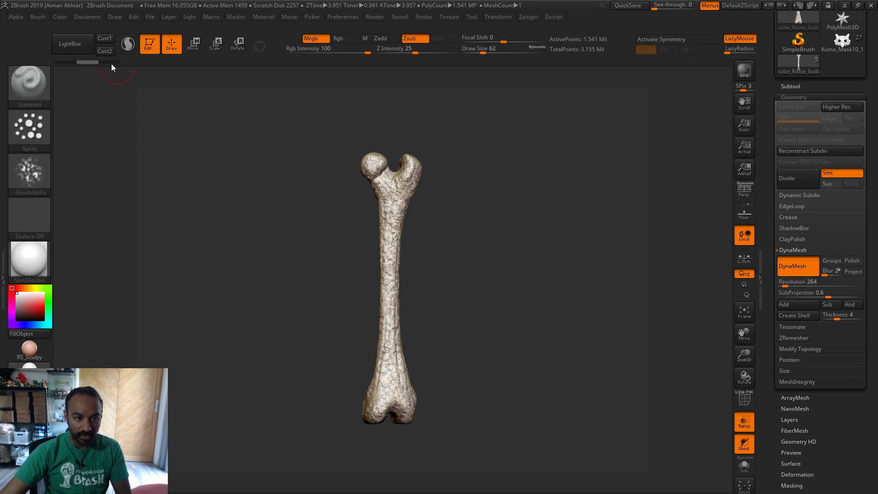
{"action": "left_click", "coordinate": [57, 18]}
{"action": "left_click", "coordinate": [84, 215]}
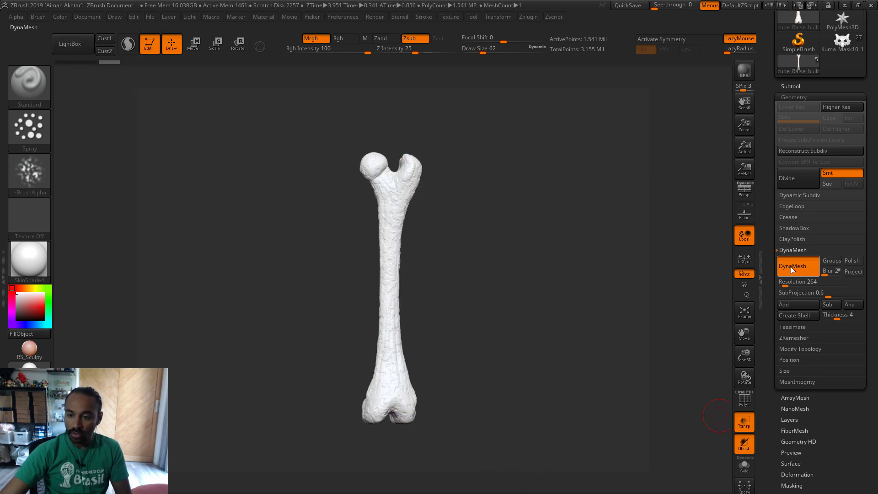
- Remesh the duplicate bone with DynaMesh, trying resolutions 432 and 944 before applying 1632
{"action": "left_click_drag", "start_coordinate": [785, 282], "coordinate": [788, 284]}
{"action": "left_click_drag", "start_coordinate": [547, 250], "coordinate": [575, 277], "text": "ctrl"}
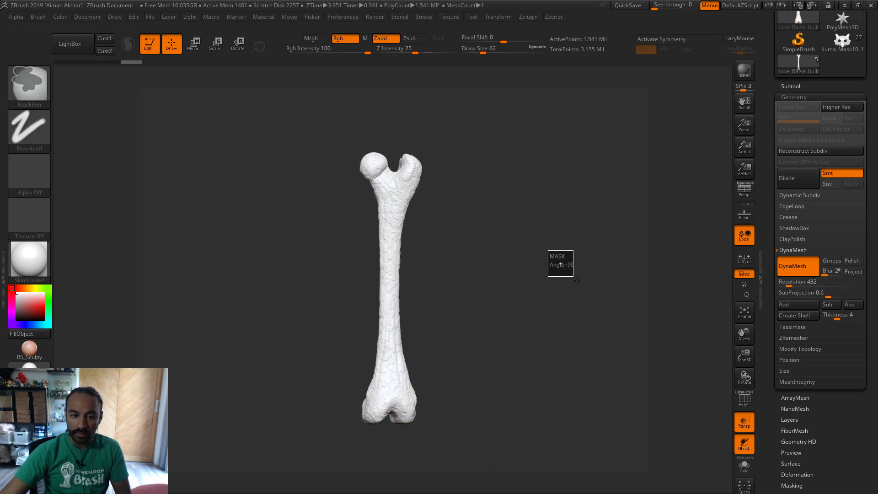
{"action": "left_click_drag", "start_coordinate": [469, 307], "coordinate": [514, 365], "text": "alt"}
{"action": "key", "text": "ctrl+z"}
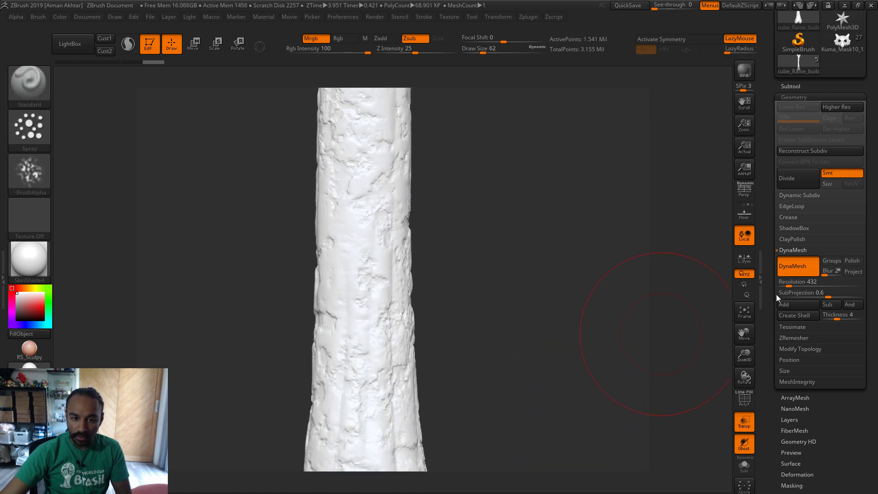
{"action": "left_click_drag", "start_coordinate": [787, 284], "coordinate": [798, 284]}
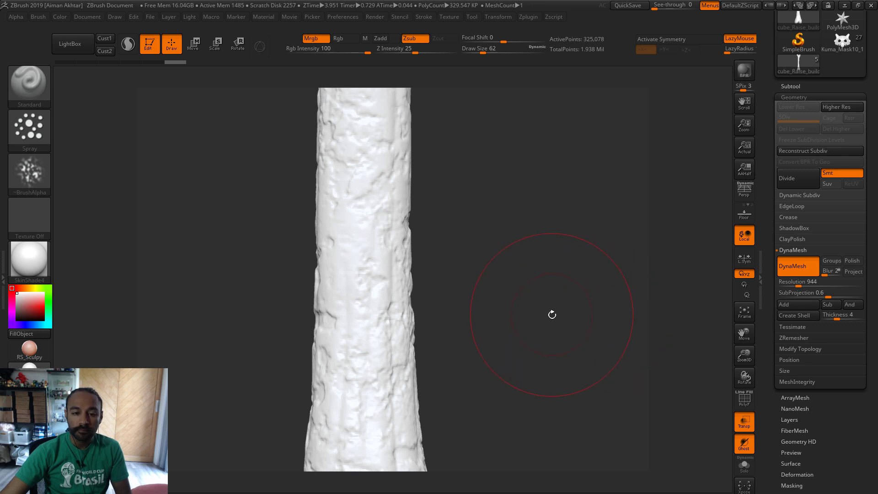
{"action": "left_click_drag", "start_coordinate": [798, 284], "coordinate": [811, 281]}
{"action": "mouse_move", "coordinate": [513, 244]}
{"action": "left_mouse_down", "text": "ctrl"}
{"action": "mouse_move", "coordinate": [544, 292]}
{"action": "mouse_move", "coordinate": [539, 300]}
{"action": "left_mouse_up", "text": "ctrl"}
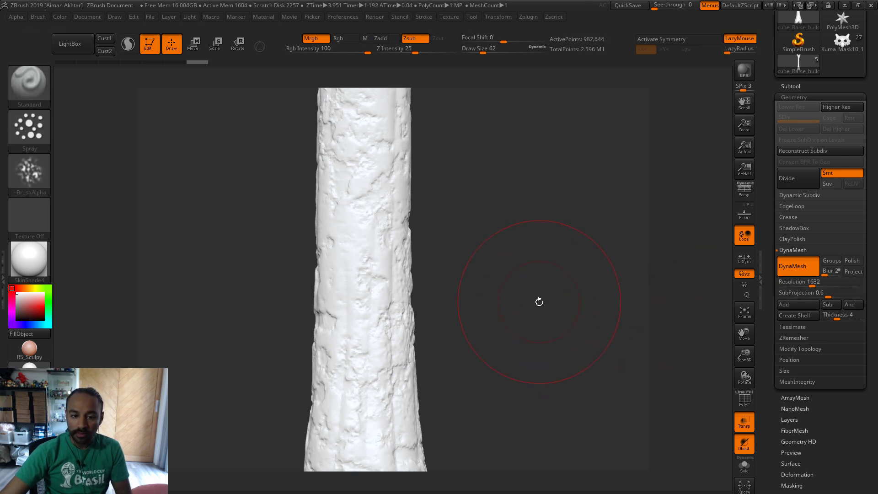
- Pre-process the remeshed bone subtool for decimation with Decimation Master
{"action": "left_click", "coordinate": [527, 17]}
{"action": "left_click", "coordinate": [556, 197]}
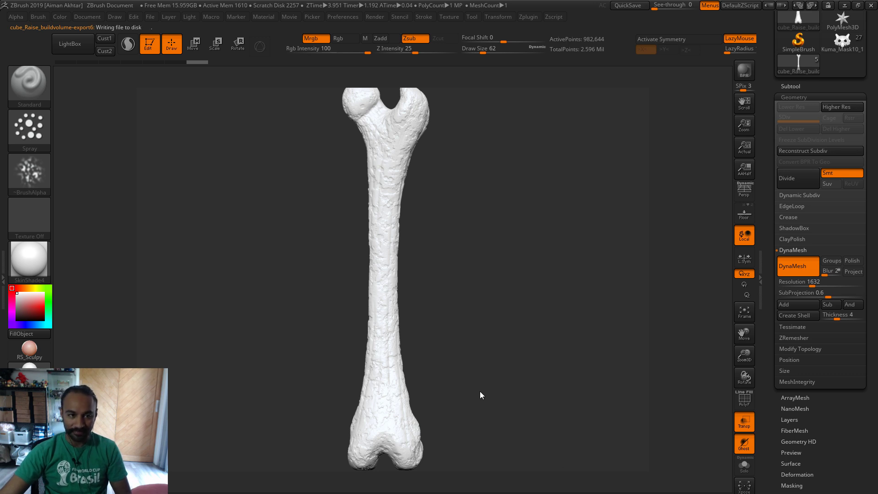
- Widen and reshape the condyles at the lower end with the Move brush, starting at draw size 197 and reducing it to 149
{"action": "left_click_drag", "start_coordinate": [486, 408], "coordinate": [427, 406]}
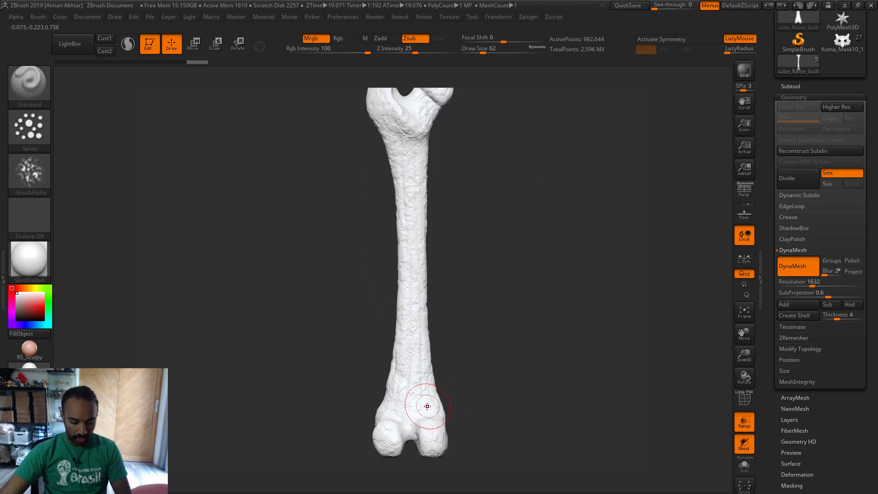
{"action": "key", "text": "b"}
{"action": "key", "text": "m"}
{"action": "key", "text": "v"}
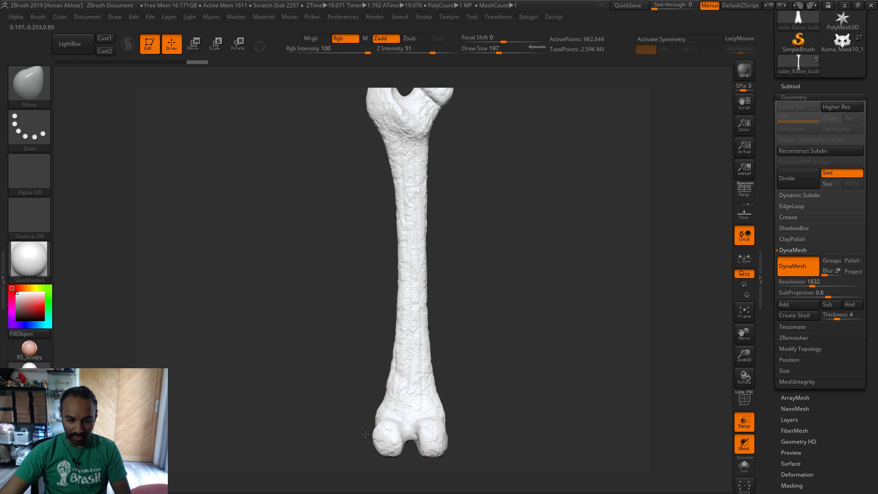
{"action": "left_click_drag", "start_coordinate": [365, 435], "coordinate": [361, 434]}
{"action": "left_click_drag", "start_coordinate": [435, 432], "coordinate": [457, 433]}
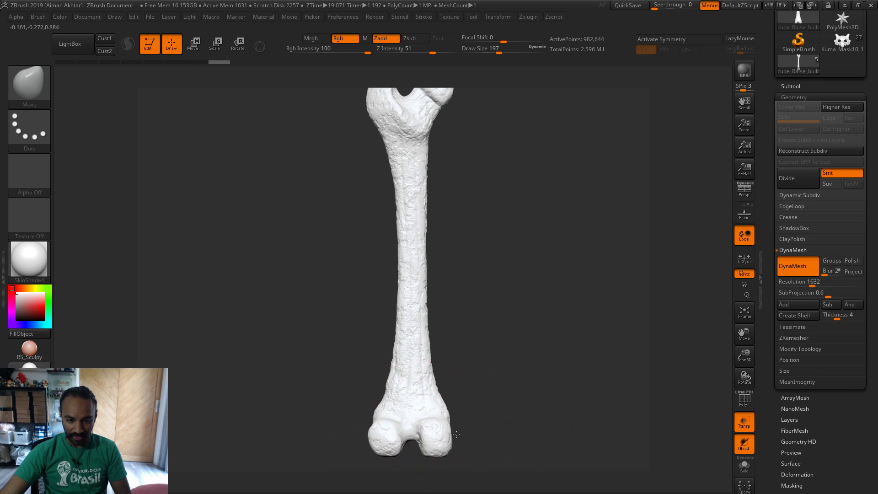
{"action": "left_click_drag", "start_coordinate": [645, 408], "coordinate": [713, 409]}
{"action": "key", "text": "bracketleft"}
{"action": "left_click_drag", "start_coordinate": [394, 432], "coordinate": [387, 435]}
{"action": "left_click_drag", "start_coordinate": [672, 413], "coordinate": [544, 420]}
{"action": "mouse_move", "coordinate": [447, 425]}
{"action": "left_mouse_down", "text": "shift"}
{"action": "mouse_move", "coordinate": [407, 427]}
{"action": "mouse_move", "coordinate": [408, 436]}
{"action": "left_mouse_up", "text": "shift"}
{"action": "left_click_drag", "start_coordinate": [338, 425], "coordinate": [333, 430]}
- Reshape the femoral head and greater trochanter with the Move brush at draw sizes 149 and 124
{"action": "left_click_drag", "start_coordinate": [467, 282], "coordinate": [515, 388], "text": "alt"}
{"action": "left_click_drag", "start_coordinate": [402, 219], "coordinate": [374, 199]}
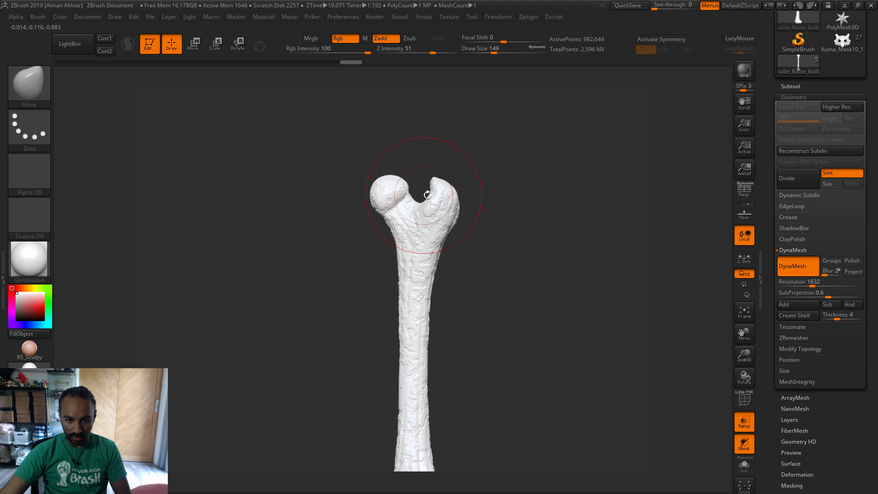
{"action": "left_click_drag", "start_coordinate": [449, 182], "coordinate": [382, 180]}
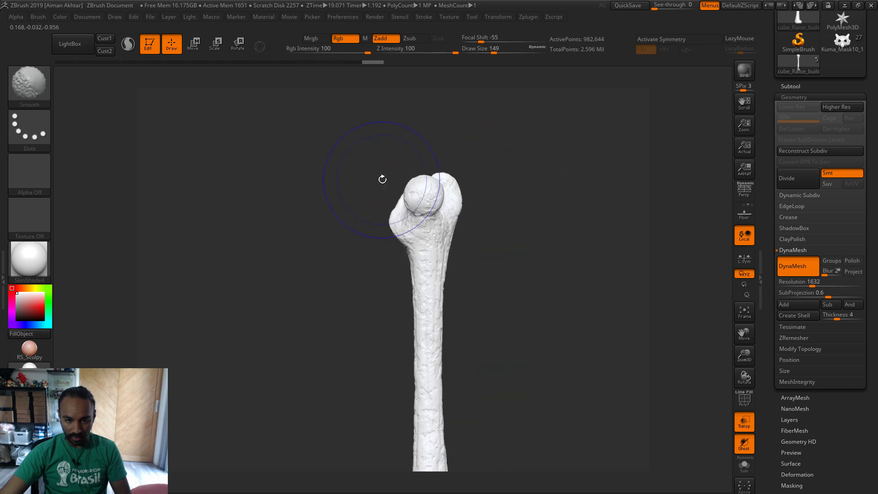
{"action": "mouse_move", "coordinate": [521, 183]}
{"action": "left_mouse_down"}
{"action": "mouse_move", "coordinate": [554, 190]}
{"action": "mouse_move", "coordinate": [516, 171]}
{"action": "mouse_move", "coordinate": [571, 173]}
{"action": "left_mouse_up"}
{"action": "key", "text": "s"}
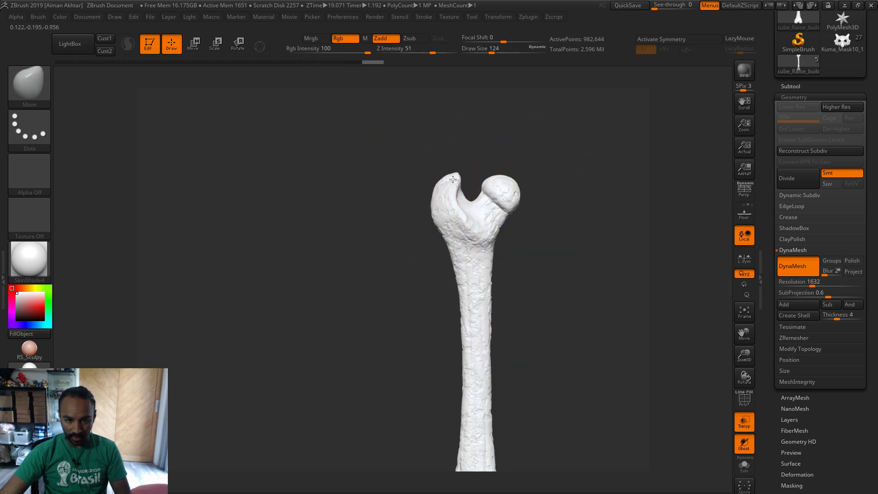
{"action": "mouse_move", "coordinate": [453, 179]}
{"action": "left_mouse_down"}
{"action": "mouse_move", "coordinate": [497, 219]}
{"action": "mouse_move", "coordinate": [499, 199]}
{"action": "left_mouse_up"}
- Refine the contour of the upper end and the trochanter's tip with the Move brush at varied draw sizes, including 140
{"action": "key", "text": "["}
{"action": "key", "text": "s"}
{"action": "key", "text": "s"}
{"action": "mouse_move", "coordinate": [565, 213]}
{"action": "left_mouse_down"}
{"action": "mouse_move", "coordinate": [469, 205]}
{"action": "mouse_move", "coordinate": [475, 191]}
{"action": "left_mouse_up"}
{"action": "key", "text": "s"}
{"action": "left_click_drag", "start_coordinate": [466, 262], "coordinate": [422, 206], "text": "alt"}
- Push the greater trochanter into a fuller shape with the Move brush at draw sizes 228 and 223
{"action": "key", "text": "s"}
{"action": "left_click_drag", "start_coordinate": [460, 172], "coordinate": [464, 172]}
{"action": "key", "text": "s"}
{"action": "left_click_drag", "start_coordinate": [497, 346], "coordinate": [499, 345]}
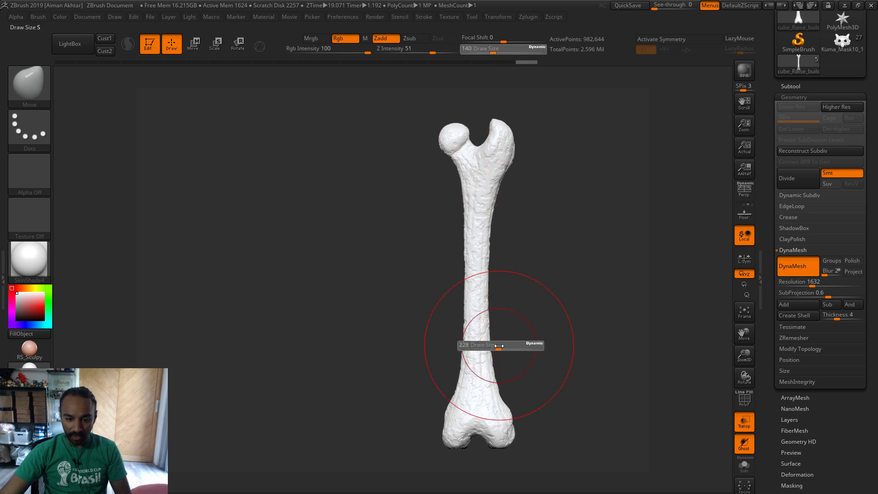
{"action": "left_click_drag", "start_coordinate": [498, 154], "coordinate": [501, 155]}
{"action": "left_click_drag", "start_coordinate": [564, 196], "coordinate": [510, 172], "text": "shift"}
{"action": "key", "text": "s"}
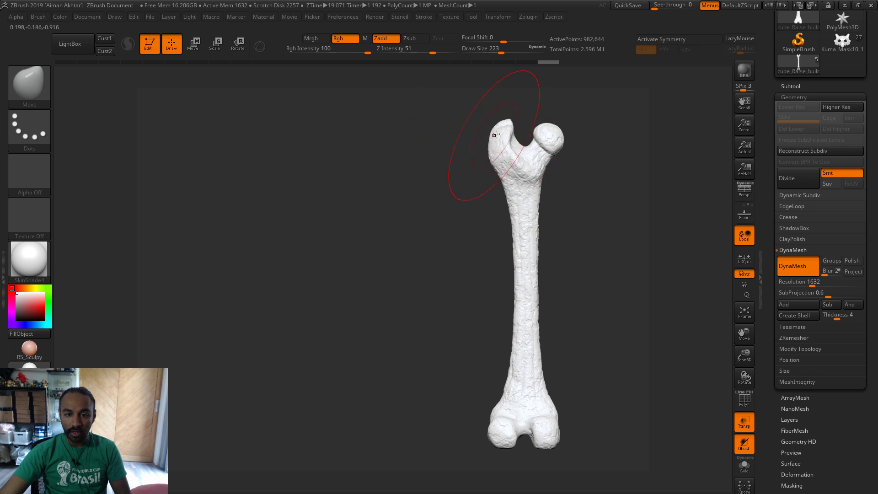
{"action": "left_click_drag", "start_coordinate": [494, 136], "coordinate": [506, 130]}
- Adjust the shaft and overall proportions of the bone with the Move brush enlarged to draw size 533, checking all sides
{"action": "key", "text": "s"}
{"action": "left_click_drag", "start_coordinate": [504, 121], "coordinate": [504, 133]}
{"action": "key", "text": "s"}
{"action": "left_click_drag", "start_coordinate": [585, 325], "coordinate": [516, 293], "text": "alt"}
{"action": "key", "text": "s"}
{"action": "mouse_move", "coordinate": [470, 327]}
{"action": "left_mouse_down"}
{"action": "mouse_move", "coordinate": [464, 327]}
{"action": "mouse_move", "coordinate": [493, 330]}
{"action": "left_mouse_up"}
{"action": "key", "text": "s"}
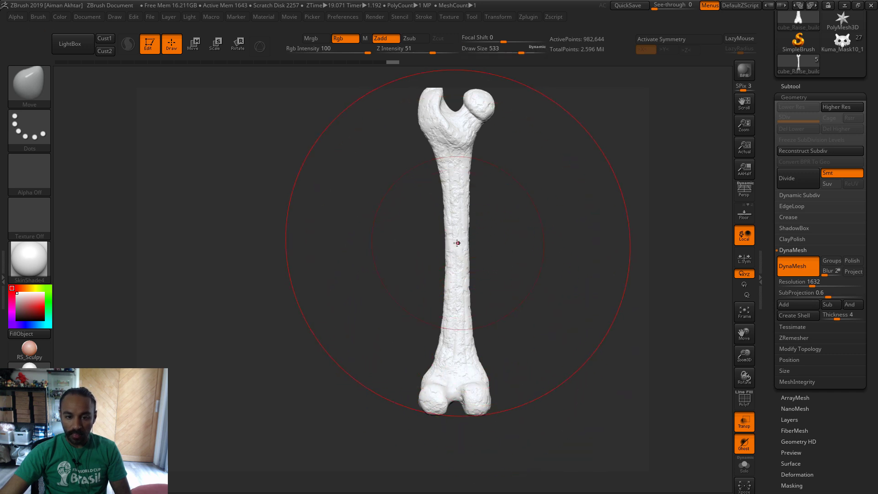
{"action": "mouse_move", "coordinate": [685, 280]}
{"action": "left_mouse_down"}
{"action": "mouse_move", "coordinate": [593, 271]}
{"action": "mouse_move", "coordinate": [562, 279]}
{"action": "mouse_move", "coordinate": [515, 329]}
{"action": "mouse_move", "coordinate": [354, 325]}
{"action": "left_mouse_up"}
{"action": "left_click_drag", "start_coordinate": [611, 309], "coordinate": [558, 323]}
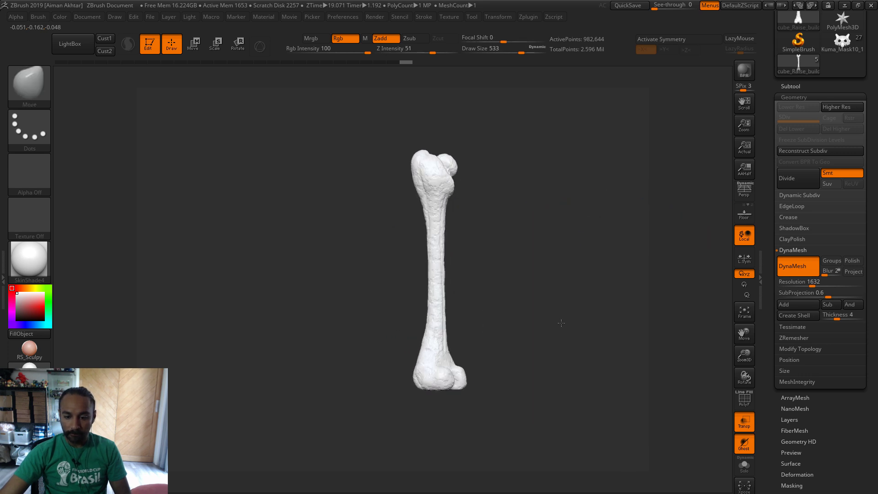
- Show the Bone reference block subtool around the sculpt and compare the bone's height with it from front and back
{"action": "left_click", "coordinate": [800, 86]}
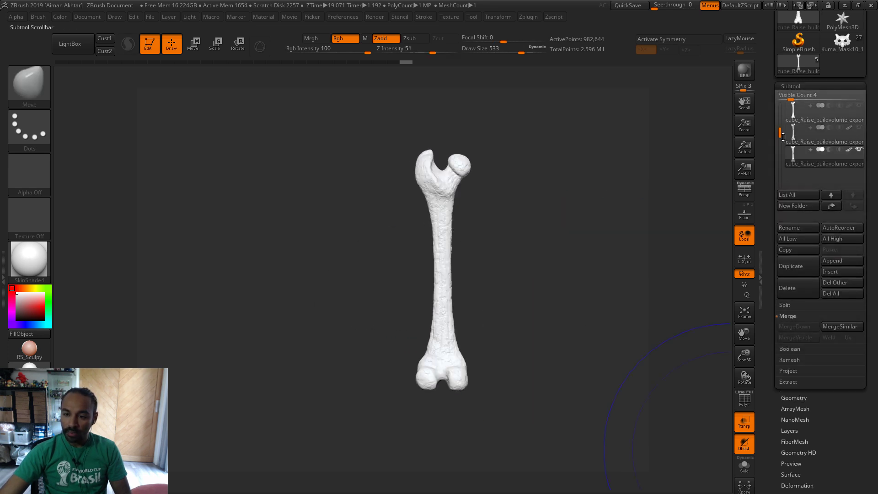
{"action": "left_click_drag", "start_coordinate": [783, 136], "coordinate": [781, 105]}
{"action": "left_click", "coordinate": [859, 105]}
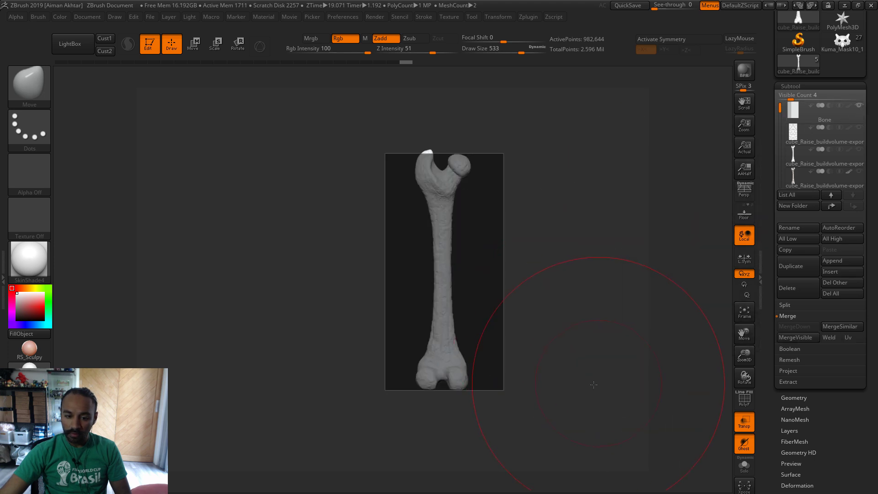
{"action": "left_click_drag", "start_coordinate": [567, 402], "coordinate": [480, 333]}
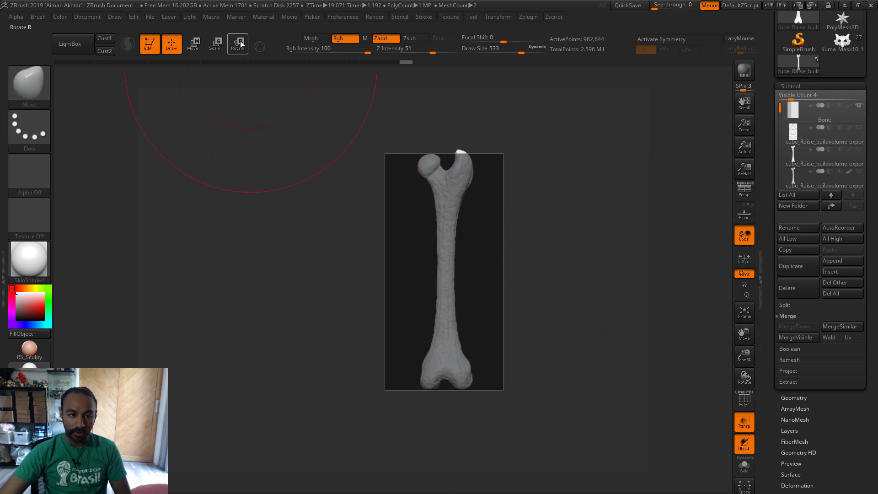
- Compress the bone lengthwise with a vertical Transpose line in Move mode so its upper tip fits inside the reference block
{"action": "key", "text": "w"}
{"action": "left_click_drag", "start_coordinate": [460, 390], "coordinate": [461, 171], "text": "shift"}
{"action": "left_click", "coordinate": [448, 175]}
{"action": "left_click_drag", "start_coordinate": [466, 388], "coordinate": [466, 205]}
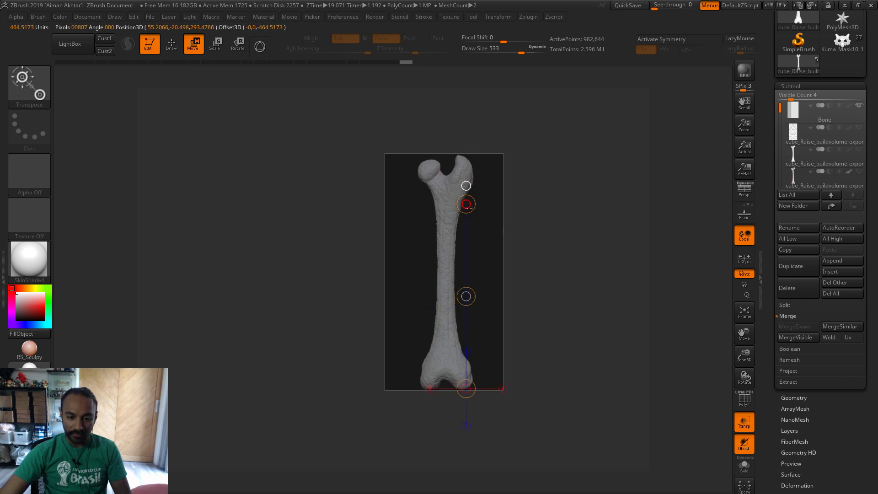
- View the bone against the reference block from the opposite side, return to Draw mode and hide the block
{"action": "left_click_drag", "start_coordinate": [289, 284], "coordinate": [362, 287]}
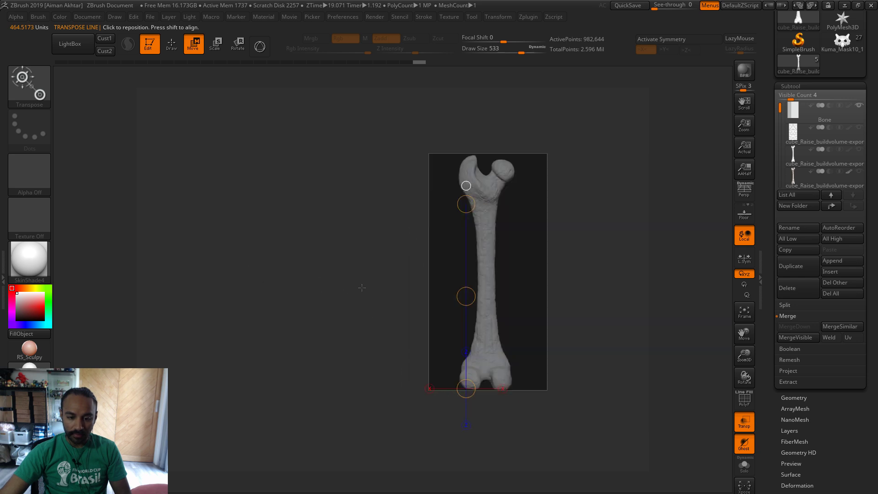
{"action": "left_click", "coordinate": [171, 44]}
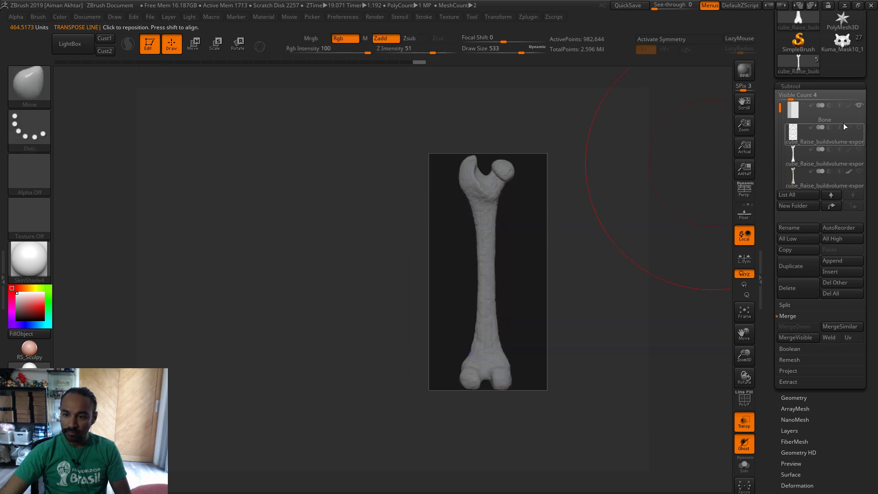
{"action": "left_click", "coordinate": [818, 135]}
{"action": "left_click_drag", "start_coordinate": [666, 277], "coordinate": [543, 279], "text": "alt"}
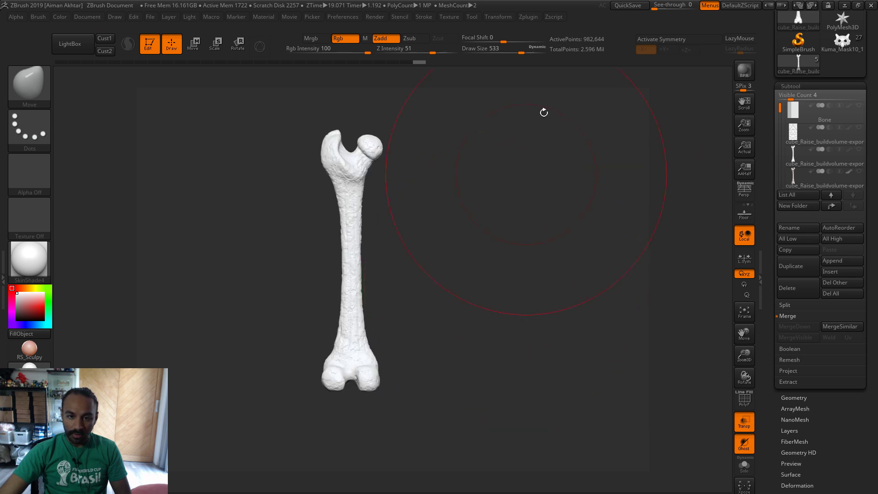
- Pre-process the current bone subtool in Decimation Master and decimate it at 20%
{"action": "left_click", "coordinate": [533, 18]}
{"action": "left_click", "coordinate": [567, 195]}
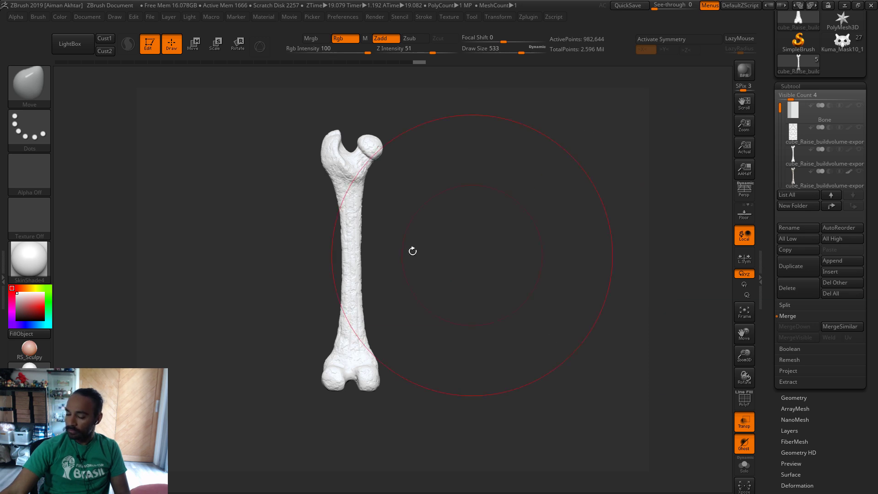
{"action": "left_click", "coordinate": [528, 17]}
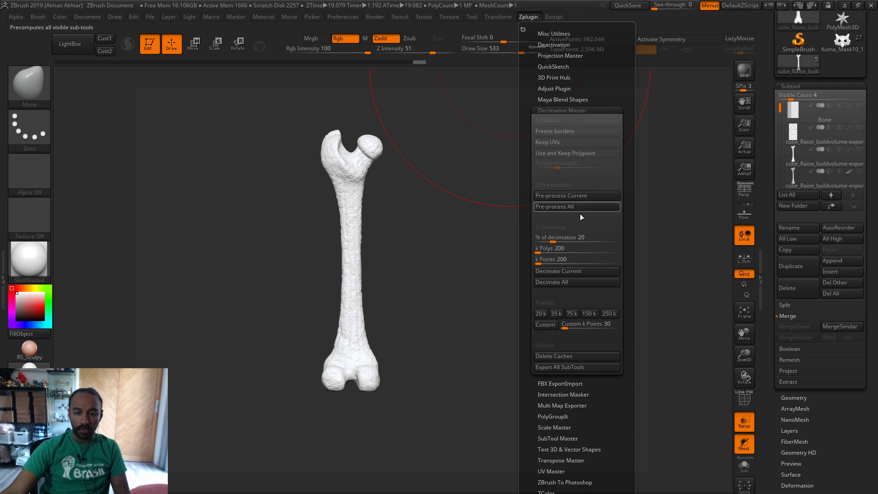
{"action": "left_click", "coordinate": [567, 273]}
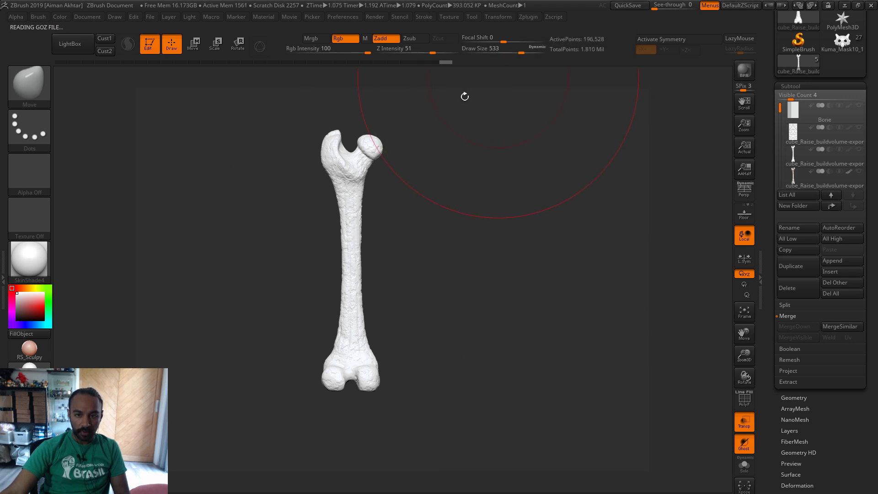
- Reduce the draw size to 132 and examine the decimated bone's surface detail at the condyles, shaft and head
{"action": "key", "text": "s"}
{"action": "left_click_drag", "start_coordinate": [375, 172], "coordinate": [348, 172]}
{"action": "left_click_drag", "start_coordinate": [413, 218], "coordinate": [505, 331], "text": "alt"}
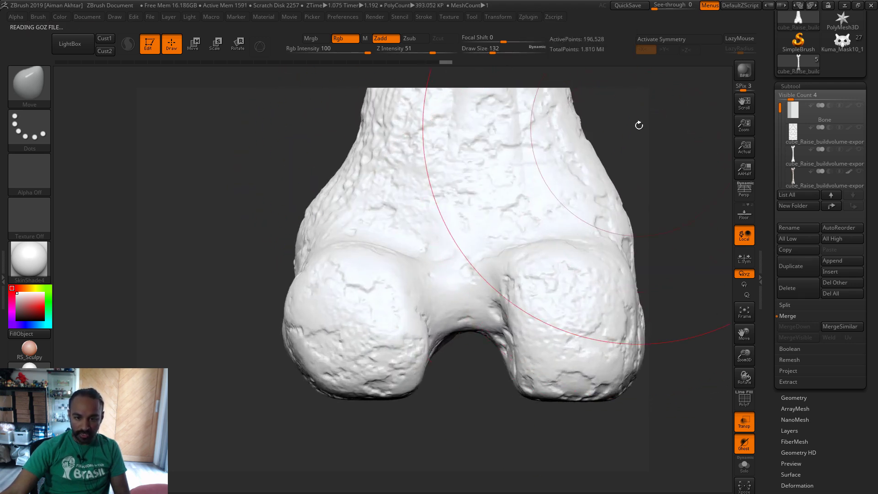
{"action": "left_click_drag", "start_coordinate": [639, 125], "coordinate": [455, 357], "text": "alt"}
{"action": "left_click_drag", "start_coordinate": [400, 264], "coordinate": [464, 471], "text": "alt"}
{"action": "left_click_drag", "start_coordinate": [516, 394], "coordinate": [539, 104], "text": "alt"}
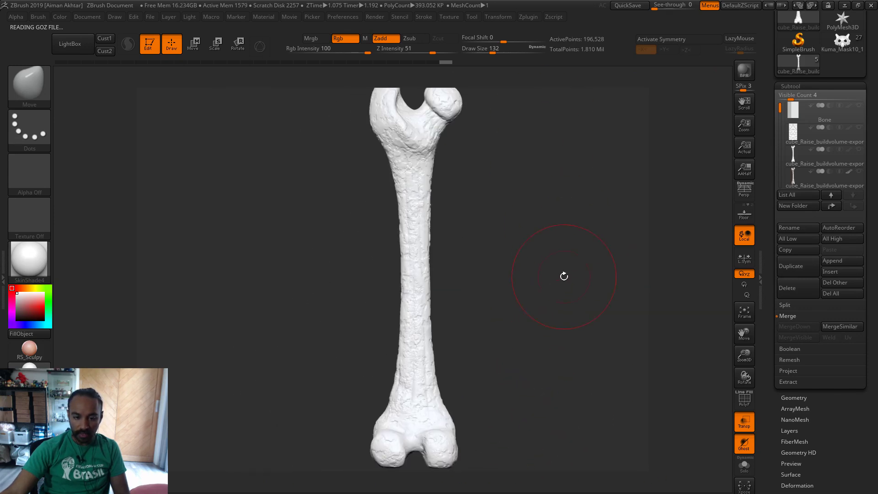
{"action": "left_click_drag", "start_coordinate": [563, 275], "coordinate": [545, 246], "text": "alt"}
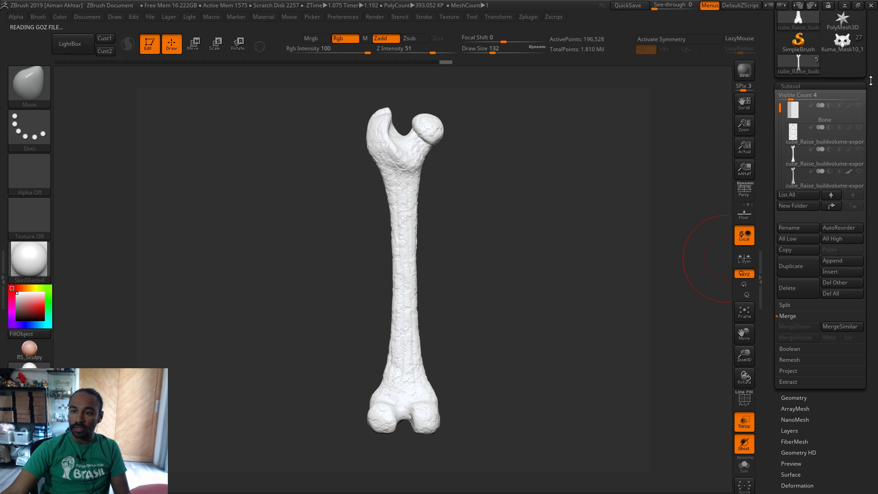
- Export the decimated bone to the Cubone folder as an OBJ file named SculptedBone1
{"action": "scroll", "coordinate": [871, 81], "scroll_direction": "up", "scroll_amount": 3}
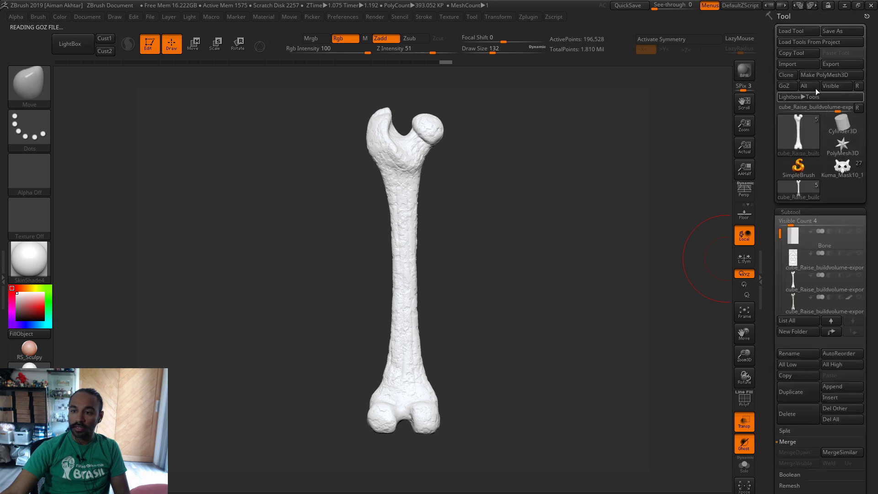
{"action": "left_click", "coordinate": [837, 65]}
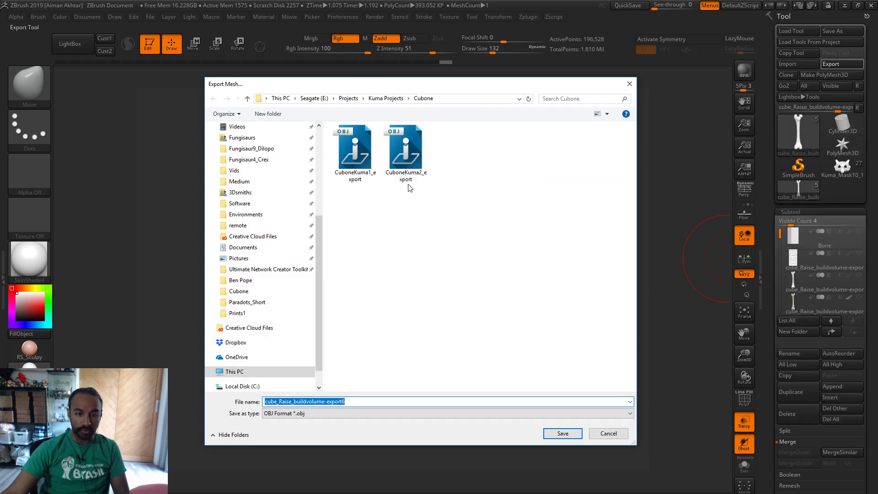
{"action": "type", "text": "Bone1"}
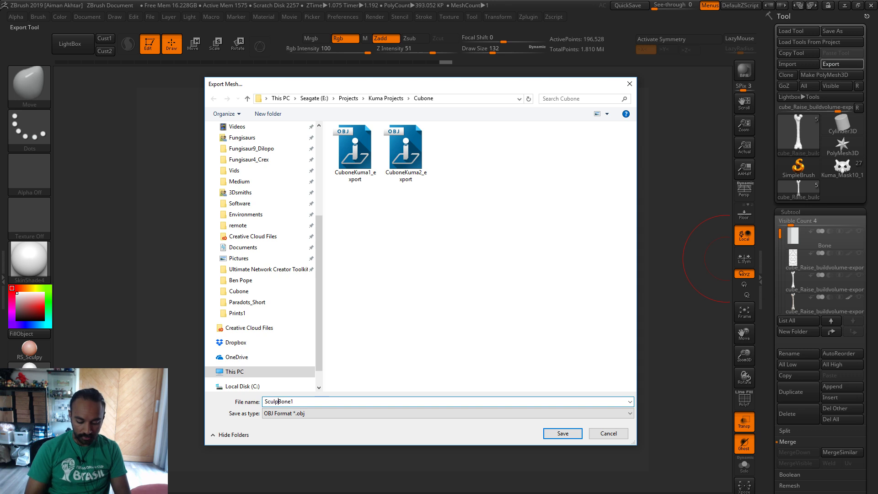
{"action": "key", "text": "Return"}
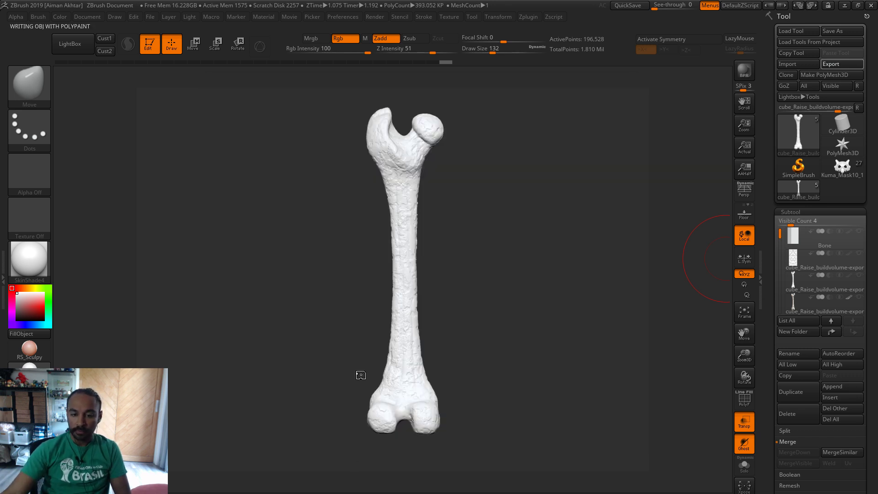
- Switch to ideaMaker and delete the cubetest model from the build volume
{"action": "left_click", "coordinate": [844, 6]}
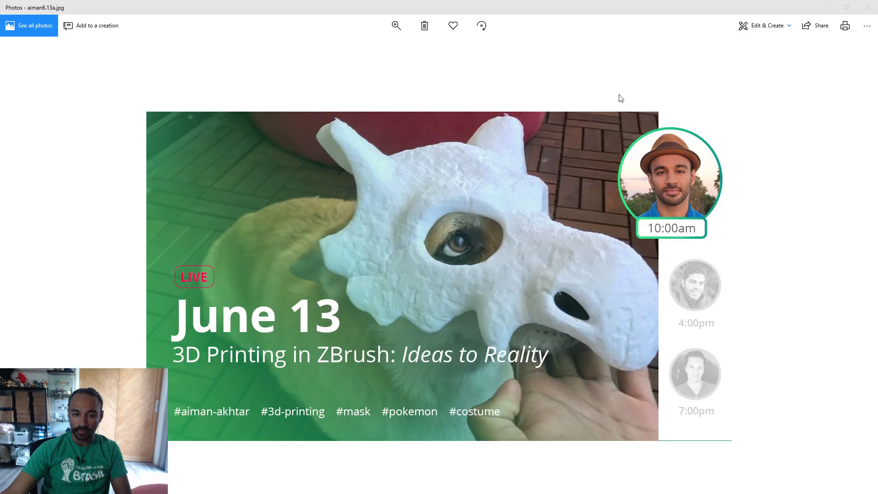
{"action": "mouse_move", "coordinate": [446, 493]}
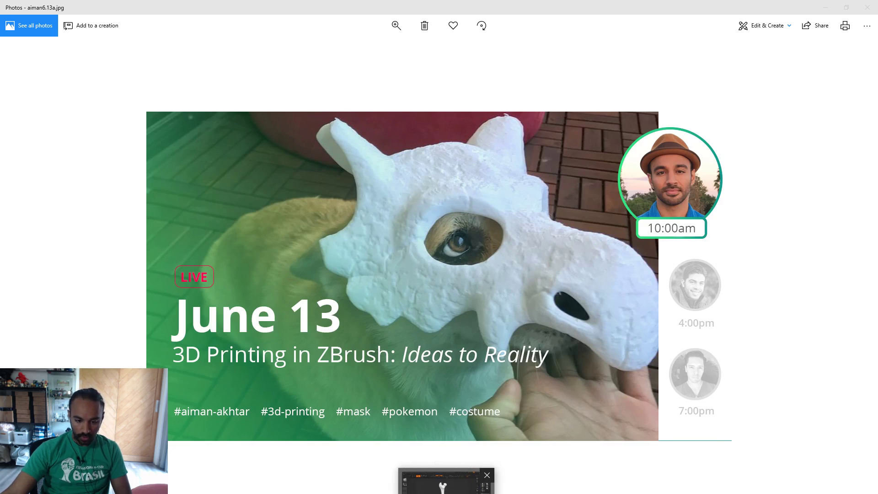
{"action": "mouse_move", "coordinate": [478, 493]}
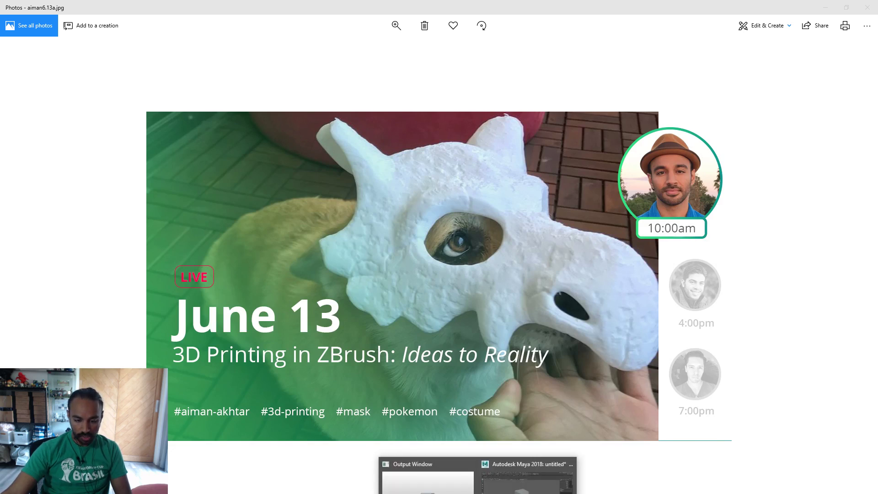
{"action": "left_click", "coordinate": [343, 493]}
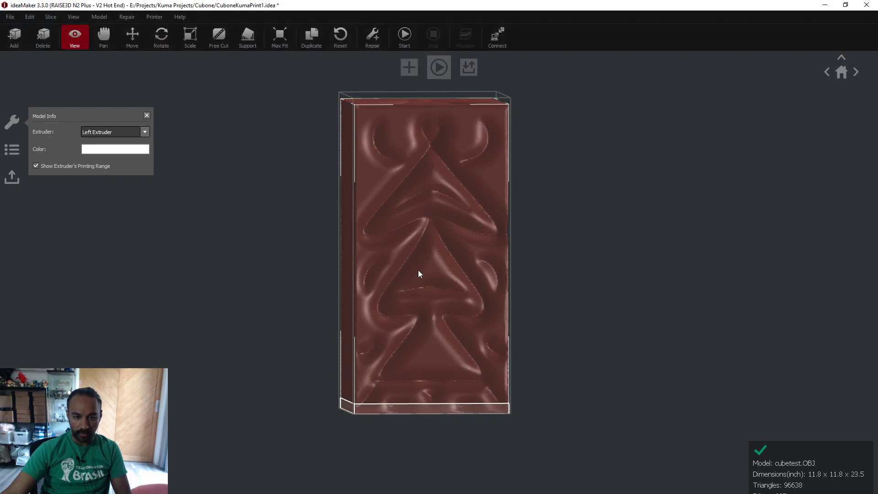
{"action": "key", "text": "Delete"}
- Import the SculptedBone1 OBJ model from the Cubone folder into the build volume
{"action": "left_click", "coordinate": [10, 17]}
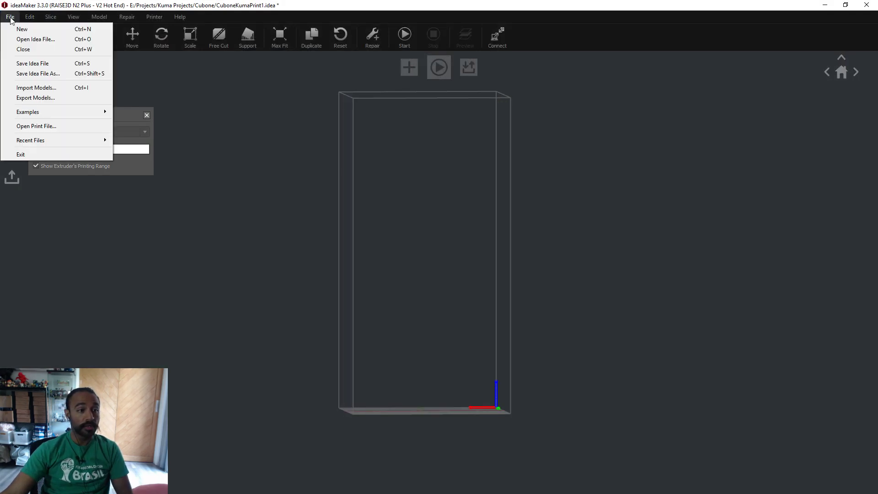
{"action": "left_click", "coordinate": [33, 89]}
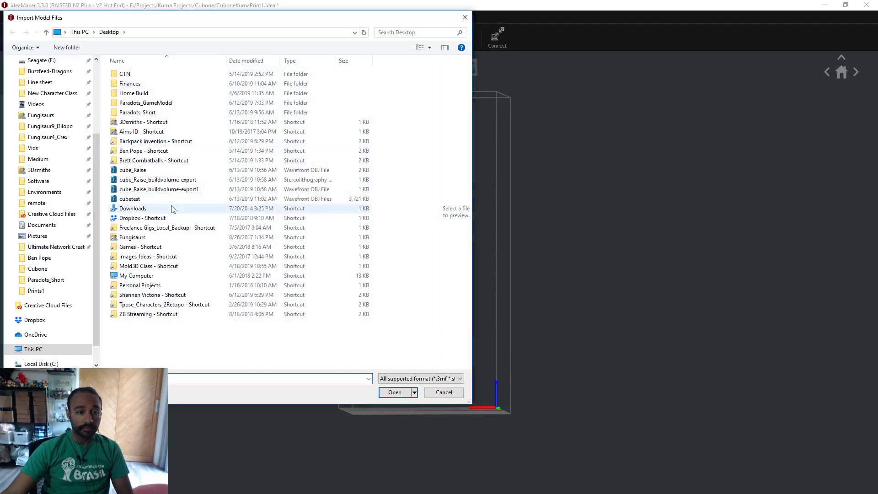
{"action": "left_click", "coordinate": [68, 273]}
{"action": "left_click", "coordinate": [241, 89]}
{"action": "left_click", "coordinate": [399, 390]}
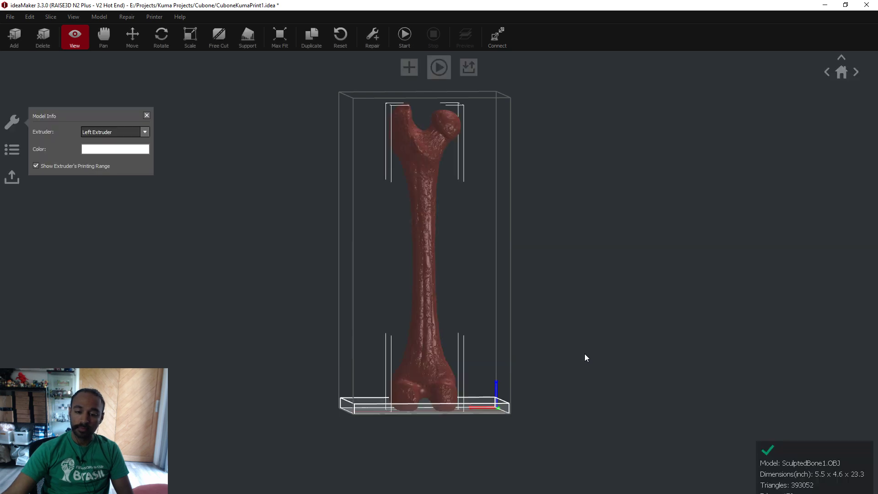
- Try automatic supports on the bone with a 10 mm pillar size and a 10° overhang angle, and undo them
{"action": "left_click_drag", "start_coordinate": [607, 342], "coordinate": [591, 296]}
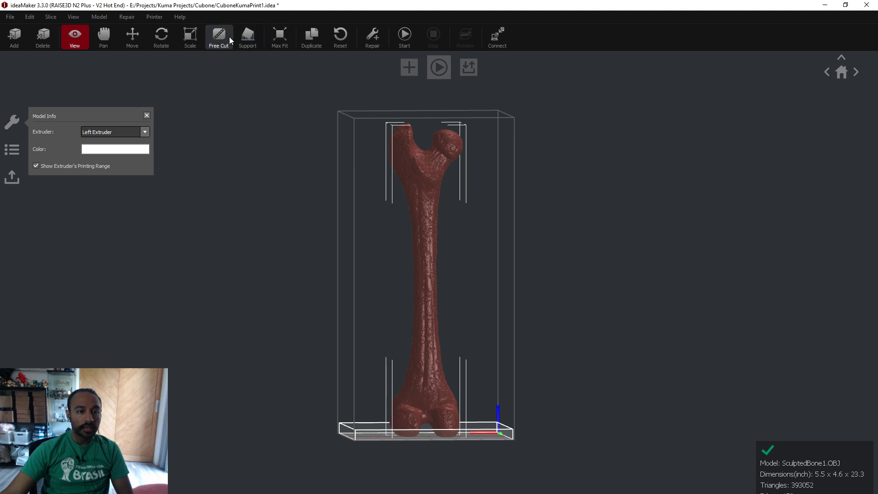
{"action": "left_click", "coordinate": [247, 37]}
{"action": "left_click", "coordinate": [106, 193]}
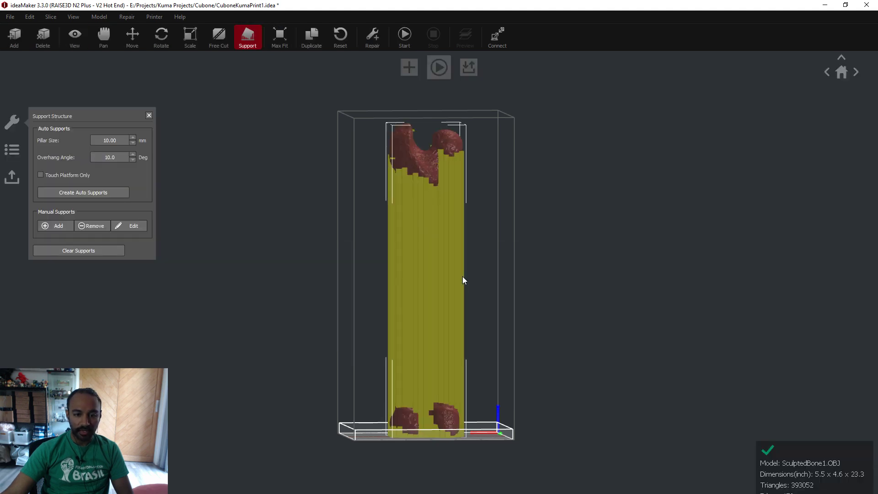
{"action": "left_click_drag", "start_coordinate": [555, 300], "coordinate": [503, 304]}
{"action": "key", "text": "ctrl+z"}
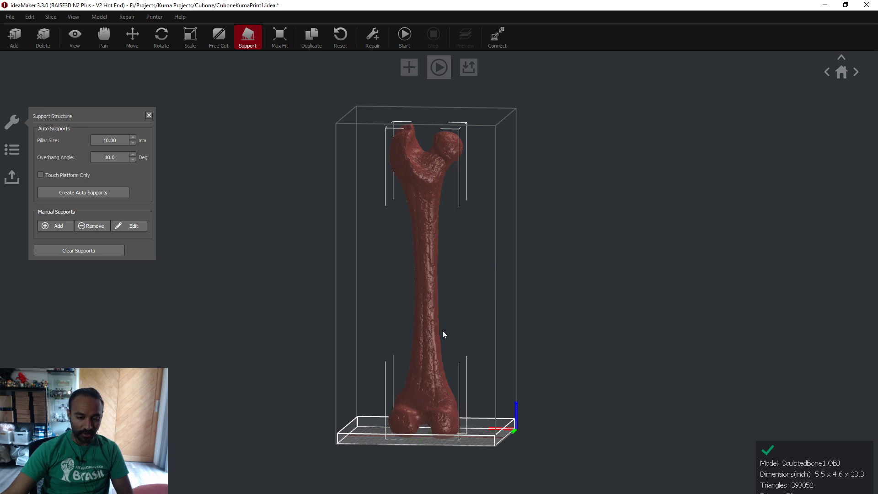
- Place manual supports with 10 mm pillars from below across the arch between the two condyles
{"action": "right_click_drag", "start_coordinate": [441, 403], "coordinate": [516, 423]}
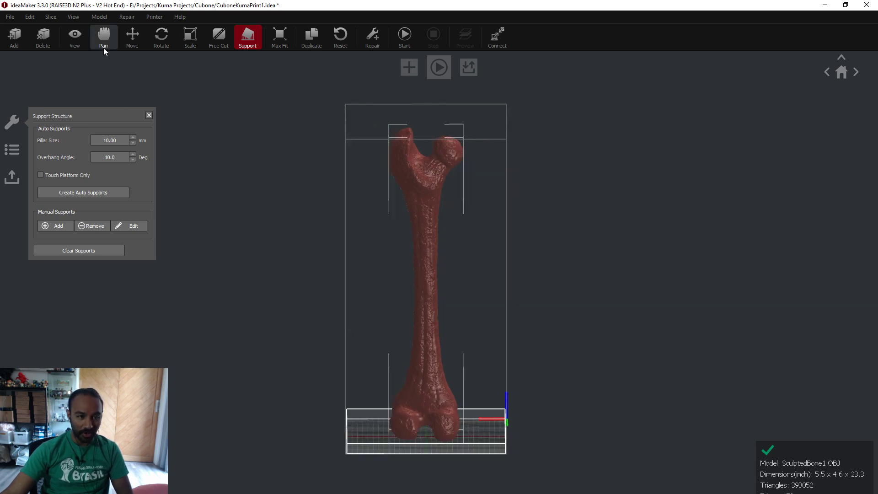
{"action": "left_click_drag", "start_coordinate": [361, 312], "coordinate": [373, 383]}
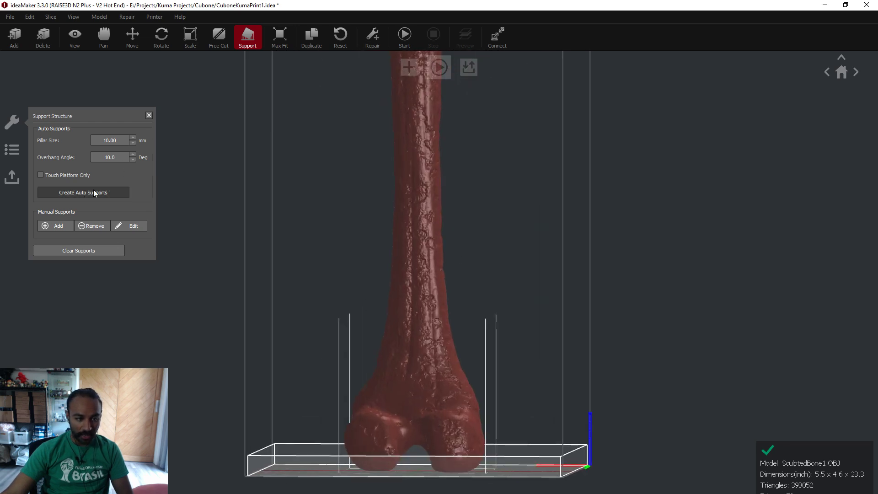
{"action": "left_click", "coordinate": [58, 225]}
{"action": "scroll", "coordinate": [410, 492], "scroll_direction": "up", "scroll_amount": 3}
{"action": "left_click_drag", "start_coordinate": [410, 490], "coordinate": [500, 398]}
{"action": "scroll", "coordinate": [500, 396], "scroll_direction": "down", "scroll_amount": 5}
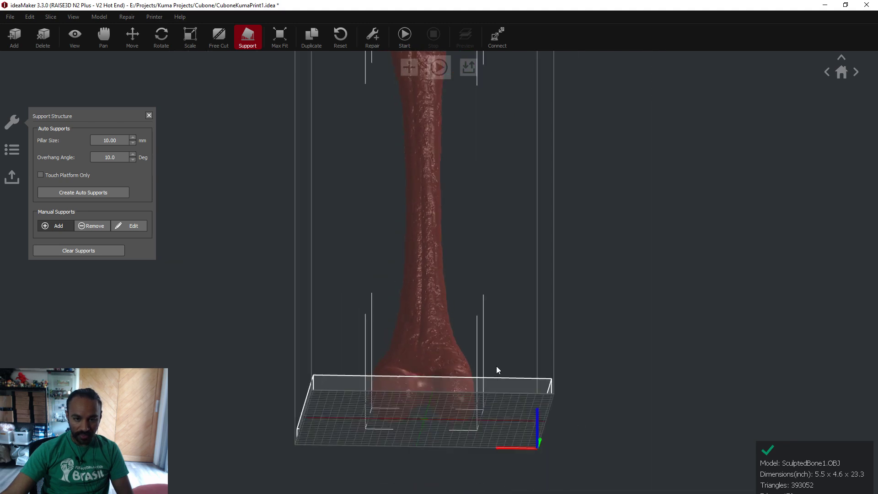
{"action": "right_click_drag", "start_coordinate": [496, 366], "coordinate": [466, 270]}
{"action": "middle_click_drag", "start_coordinate": [508, 316], "coordinate": [515, 377]}
{"action": "right_click_drag", "start_coordinate": [516, 379], "coordinate": [524, 319]}
{"action": "mouse_move", "coordinate": [524, 320]}
{"action": "left_mouse_down"}
{"action": "mouse_move", "coordinate": [250, 319]}
{"action": "mouse_move", "coordinate": [531, 335]}
{"action": "left_mouse_up"}
{"action": "scroll", "coordinate": [531, 335], "scroll_direction": "up", "scroll_amount": 3}
{"action": "scroll", "coordinate": [418, 459], "scroll_direction": "up", "scroll_amount": 2}
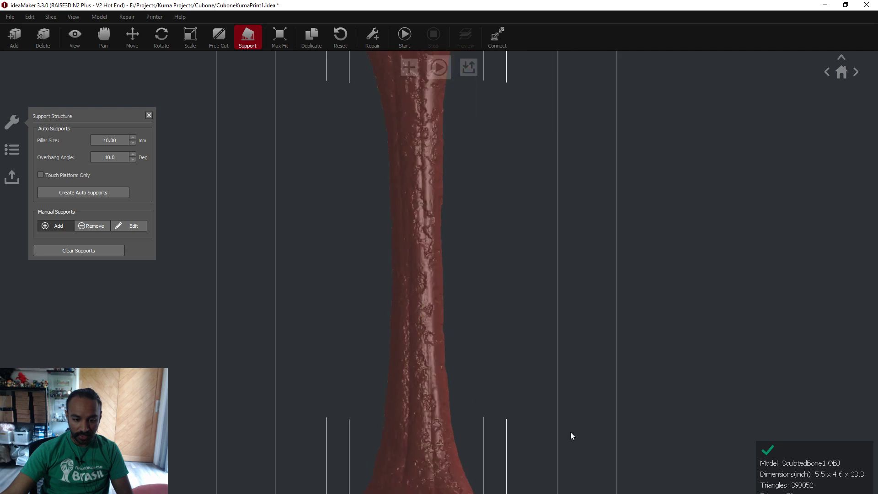
{"action": "middle_click_drag", "start_coordinate": [570, 432], "coordinate": [616, 119]}
{"action": "scroll", "coordinate": [444, 415], "scroll_direction": "up", "scroll_amount": 5}
{"action": "left_click_drag", "start_coordinate": [554, 381], "coordinate": [505, 117]}
{"action": "mouse_move", "coordinate": [490, 160]}
{"action": "left_mouse_down"}
{"action": "mouse_move", "coordinate": [446, 157]}
{"action": "mouse_move", "coordinate": [419, 171]}
{"action": "mouse_move", "coordinate": [426, 160]}
{"action": "mouse_move", "coordinate": [472, 147]}
{"action": "mouse_move", "coordinate": [499, 151]}
{"action": "mouse_move", "coordinate": [429, 153]}
{"action": "mouse_move", "coordinate": [450, 141]}
{"action": "mouse_move", "coordinate": [505, 141]}
{"action": "mouse_move", "coordinate": [493, 130]}
{"action": "mouse_move", "coordinate": [426, 119]}
{"action": "mouse_move", "coordinate": [512, 120]}
{"action": "mouse_move", "coordinate": [533, 175]}
{"action": "left_mouse_up"}
{"action": "right_click_drag", "start_coordinate": [533, 175], "coordinate": [497, 3]}
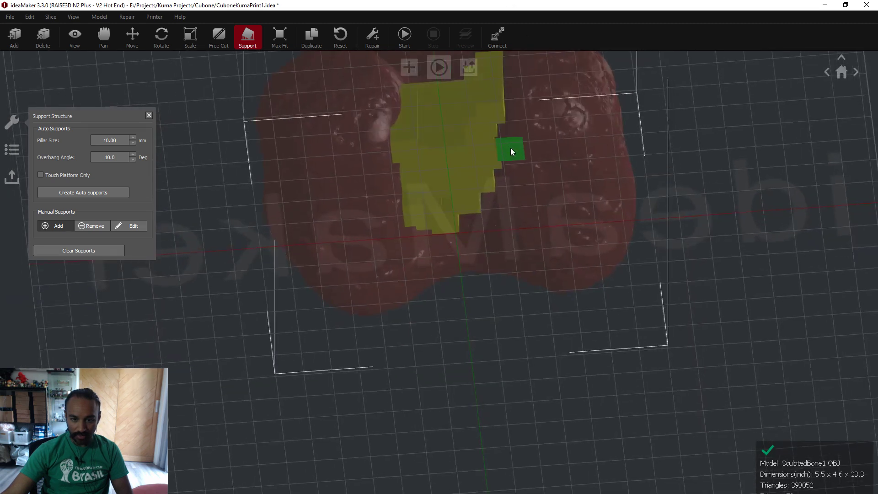
- Check from the side how the condyles and supports meet the build platform, and clear all supports
{"action": "right_click_drag", "start_coordinate": [525, 188], "coordinate": [369, 310]}
{"action": "left_click", "coordinate": [143, 40]}
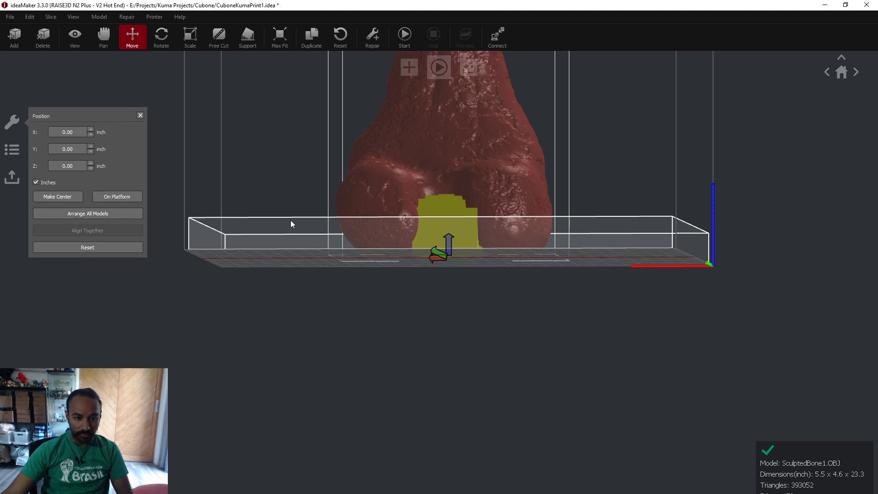
{"action": "right_click_drag", "start_coordinate": [290, 221], "coordinate": [413, 245]}
{"action": "scroll", "coordinate": [377, 261], "scroll_direction": "up", "scroll_amount": 5}
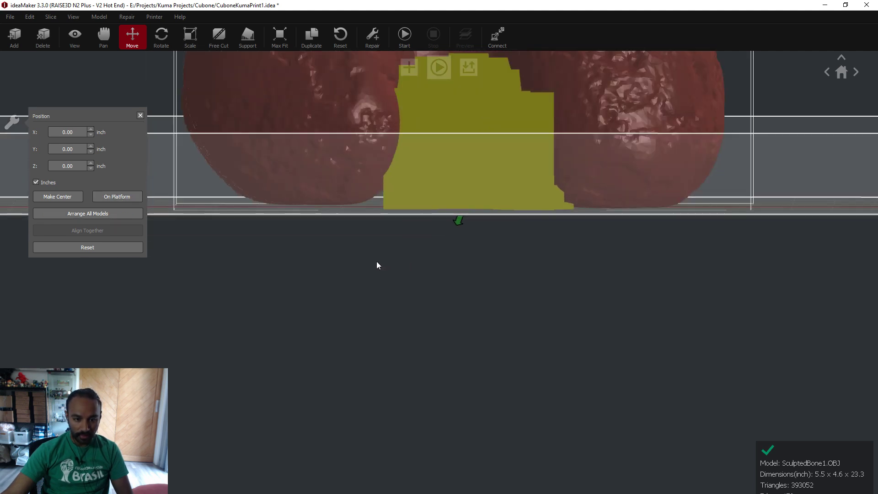
{"action": "left_click", "coordinate": [247, 36]}
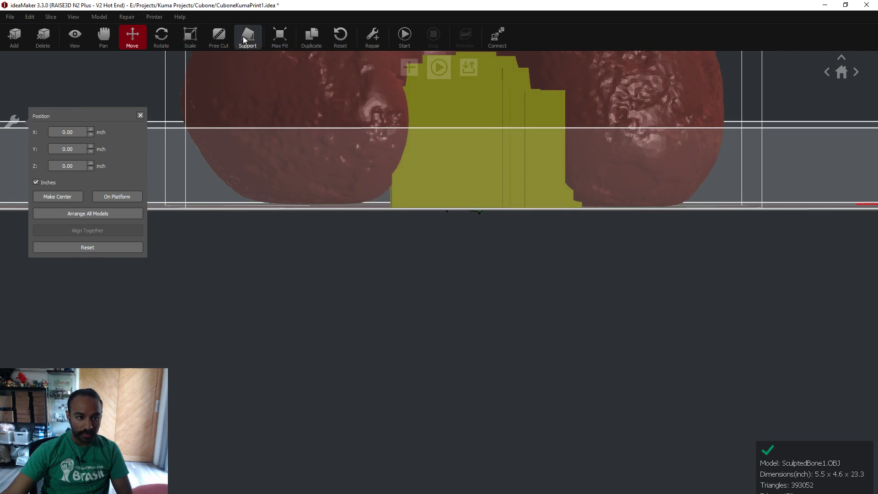
{"action": "left_click", "coordinate": [96, 250]}
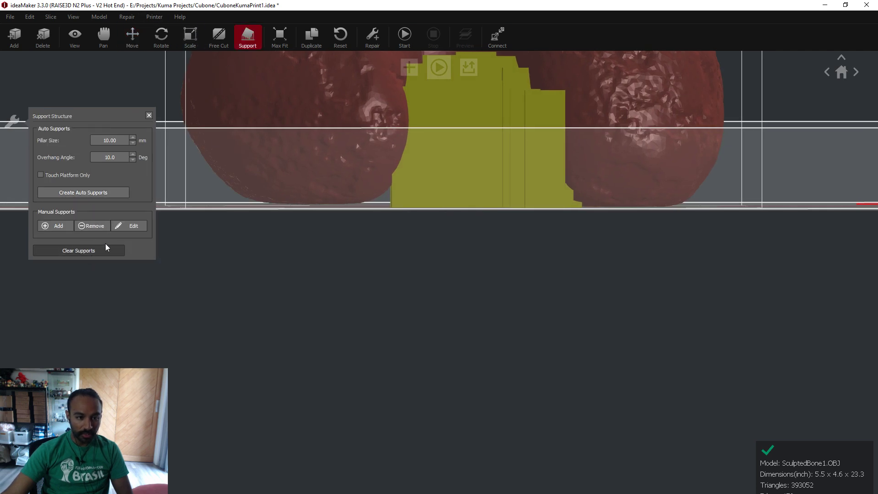
{"action": "left_click", "coordinate": [132, 37]}
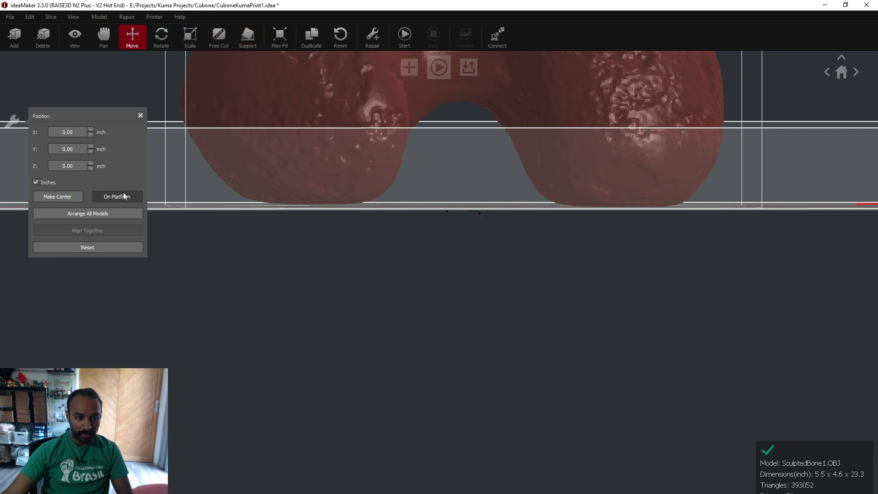
- Place manual supports with a 10 mm pillar size from below, starting at the notch between the two condyles
{"action": "left_click", "coordinate": [248, 37]}
{"action": "right_click_drag", "start_coordinate": [510, 247], "coordinate": [358, 271]}
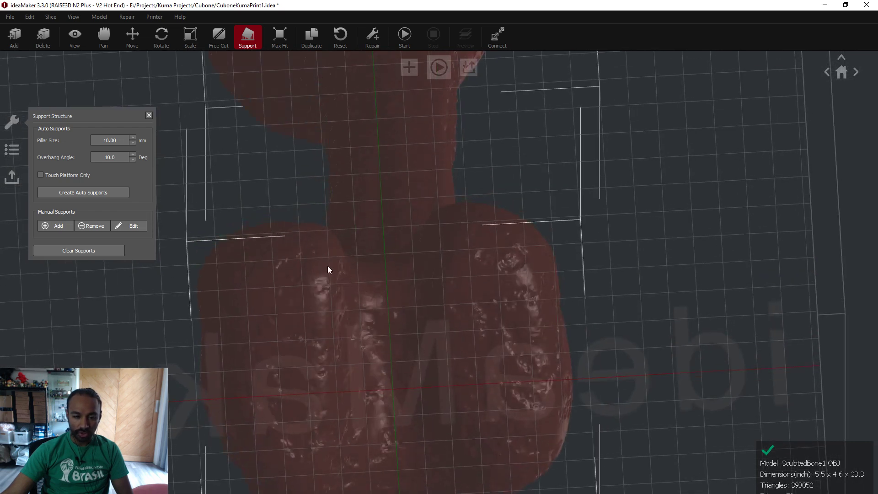
{"action": "left_click", "coordinate": [59, 226]}
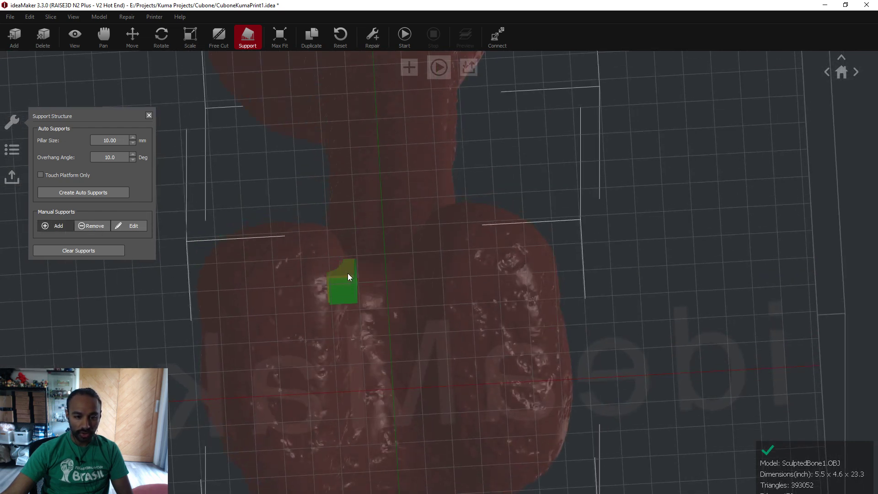
{"action": "mouse_move", "coordinate": [347, 273]}
{"action": "left_mouse_down"}
{"action": "mouse_move", "coordinate": [414, 264]}
{"action": "mouse_move", "coordinate": [426, 278]}
{"action": "mouse_move", "coordinate": [426, 306]}
{"action": "left_mouse_up"}
{"action": "left_click", "coordinate": [378, 311]}
{"action": "left_click", "coordinate": [340, 308]}
{"action": "right_click_drag", "start_coordinate": [363, 301], "coordinate": [374, 269]}
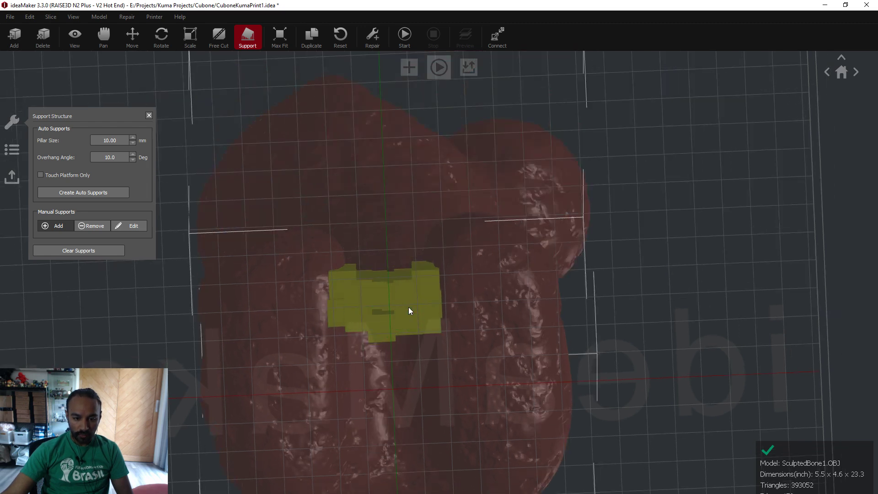
{"action": "right_click_drag", "start_coordinate": [404, 339], "coordinate": [378, 308]}
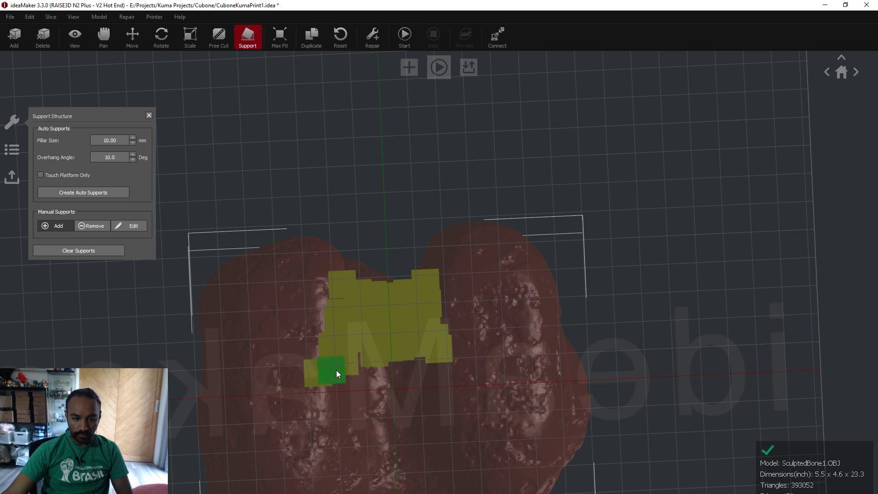
- Extend the manual supports along the underside of the arch toward the edge opposite the notch
{"action": "left_click_drag", "start_coordinate": [369, 388], "coordinate": [431, 363]}
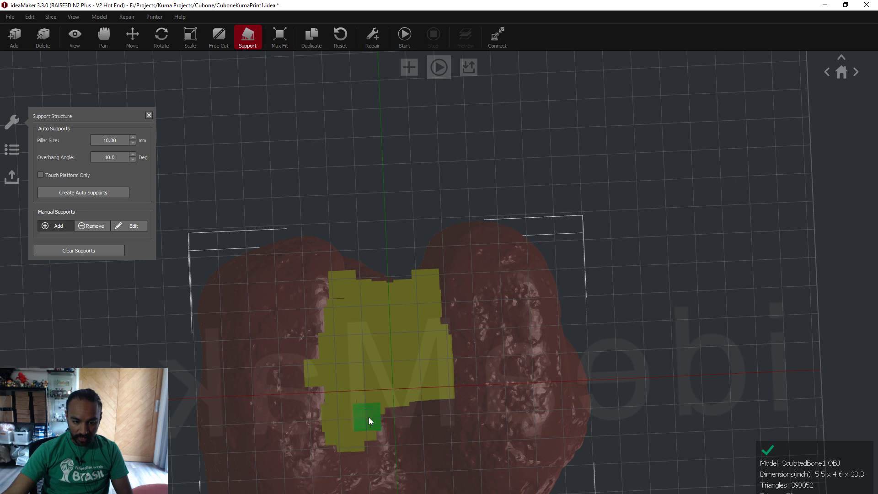
{"action": "mouse_move", "coordinate": [385, 431]}
{"action": "left_mouse_down"}
{"action": "mouse_move", "coordinate": [402, 407]}
{"action": "mouse_move", "coordinate": [418, 430]}
{"action": "mouse_move", "coordinate": [438, 401]}
{"action": "mouse_move", "coordinate": [446, 426]}
{"action": "left_mouse_up"}
{"action": "middle_click_drag", "start_coordinate": [492, 473], "coordinate": [456, 381]}
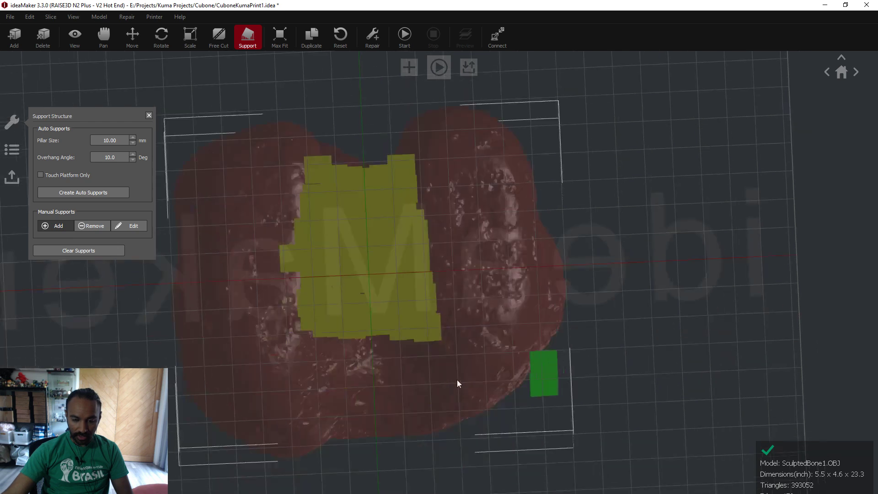
{"action": "left_click_drag", "start_coordinate": [408, 349], "coordinate": [394, 349]}
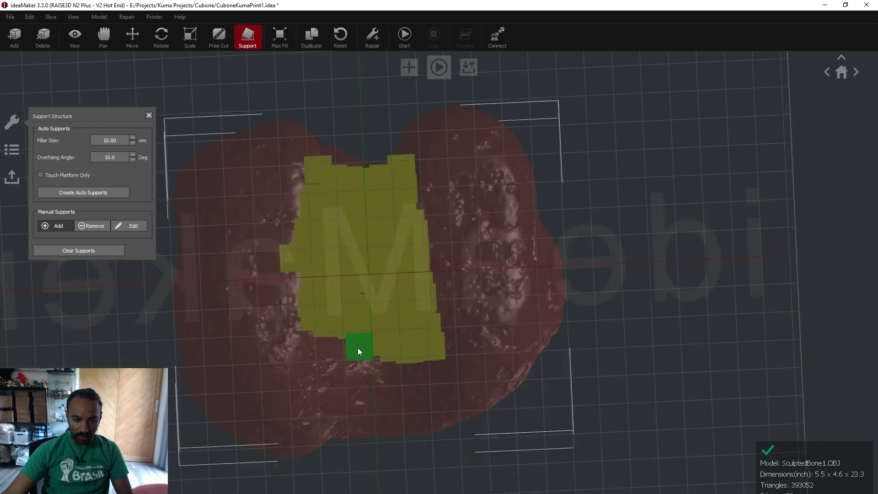
{"action": "mouse_move", "coordinate": [335, 343]}
{"action": "left_mouse_down"}
{"action": "mouse_move", "coordinate": [309, 335]}
{"action": "mouse_move", "coordinate": [311, 364]}
{"action": "left_mouse_up"}
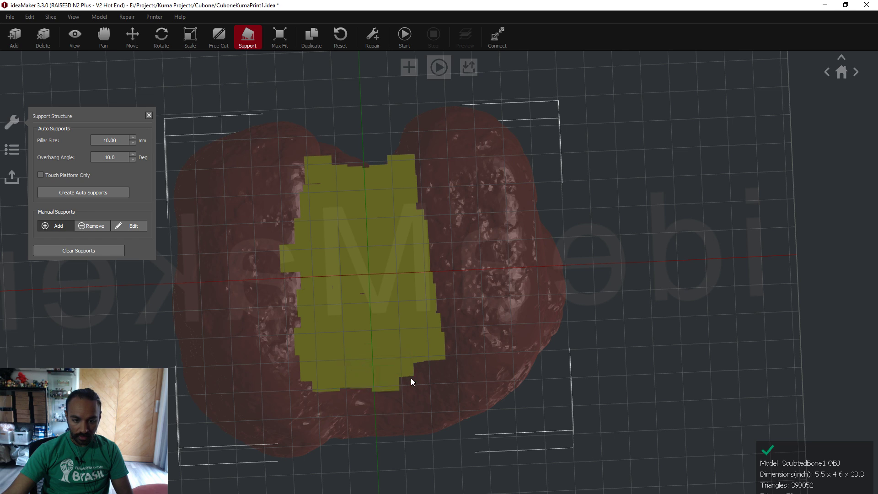
{"action": "left_click_drag", "start_coordinate": [410, 378], "coordinate": [428, 366]}
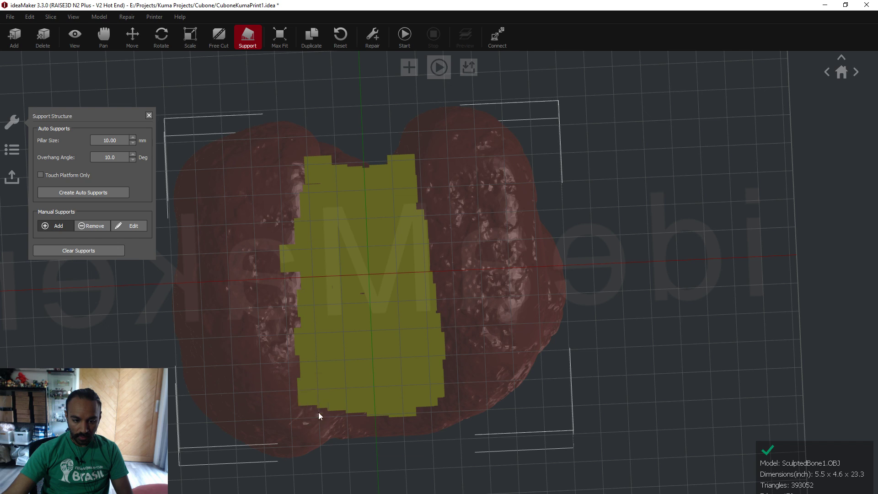
- Fill the outer edge of the arch with manual supports up to the peak of its opening
{"action": "mouse_move", "coordinate": [394, 426]}
{"action": "right_mouse_down"}
{"action": "mouse_move", "coordinate": [386, 309]}
{"action": "mouse_move", "coordinate": [426, 410]}
{"action": "mouse_move", "coordinate": [441, 350]}
{"action": "mouse_move", "coordinate": [439, 467]}
{"action": "right_mouse_up"}
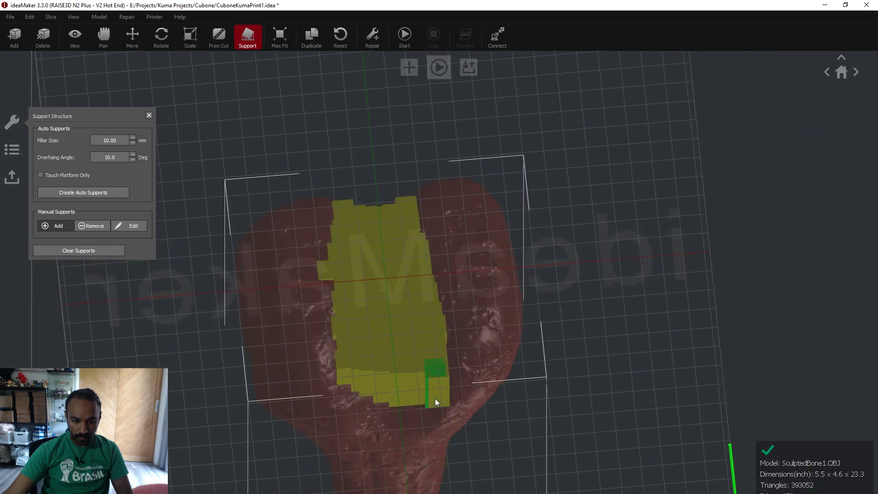
{"action": "mouse_move", "coordinate": [435, 400]}
{"action": "left_mouse_down"}
{"action": "mouse_move", "coordinate": [411, 416]}
{"action": "mouse_move", "coordinate": [385, 418]}
{"action": "mouse_move", "coordinate": [345, 394]}
{"action": "mouse_move", "coordinate": [373, 426]}
{"action": "mouse_move", "coordinate": [418, 422]}
{"action": "mouse_move", "coordinate": [528, 376]}
{"action": "left_mouse_up"}
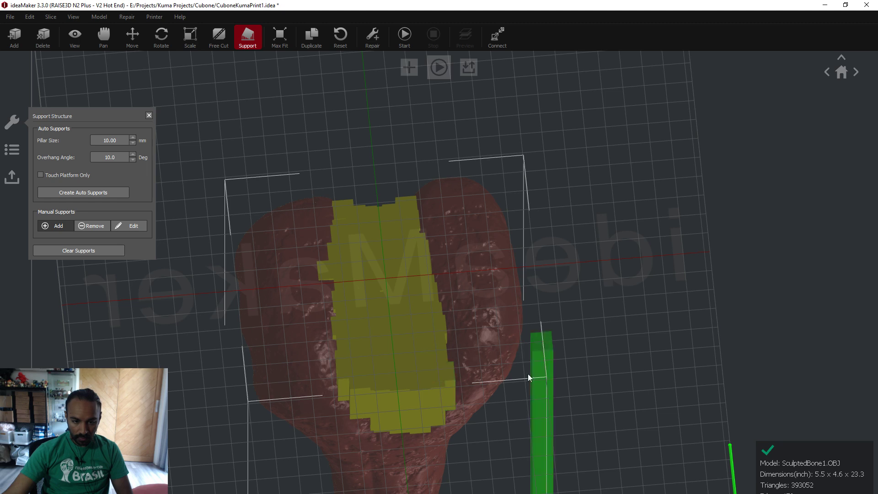
{"action": "right_click_drag", "start_coordinate": [527, 374], "coordinate": [480, 417]}
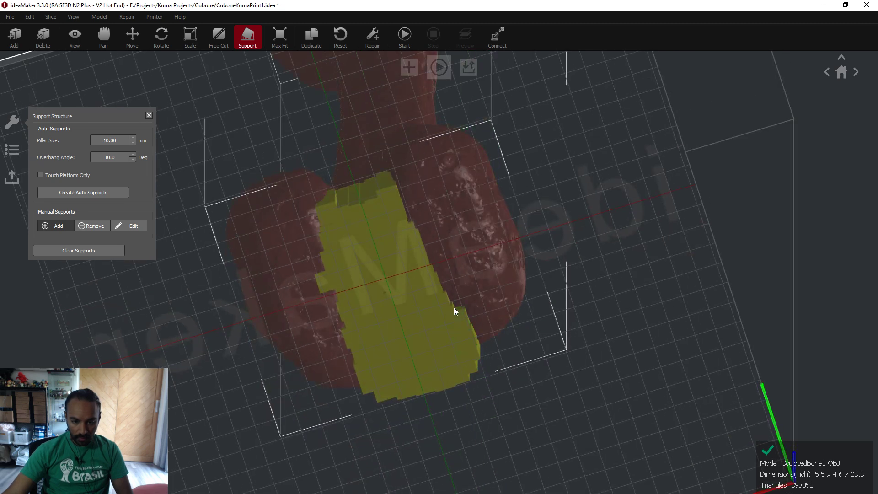
{"action": "mouse_move", "coordinate": [439, 271]}
{"action": "right_mouse_down"}
{"action": "mouse_move", "coordinate": [488, 412]}
{"action": "mouse_move", "coordinate": [486, 255]}
{"action": "mouse_move", "coordinate": [506, 398]}
{"action": "mouse_move", "coordinate": [717, 400]}
{"action": "mouse_move", "coordinate": [517, 348]}
{"action": "mouse_move", "coordinate": [474, 285]}
{"action": "mouse_move", "coordinate": [287, 295]}
{"action": "mouse_move", "coordinate": [170, 248]}
{"action": "mouse_move", "coordinate": [300, 255]}
{"action": "mouse_move", "coordinate": [396, 218]}
{"action": "right_mouse_up"}
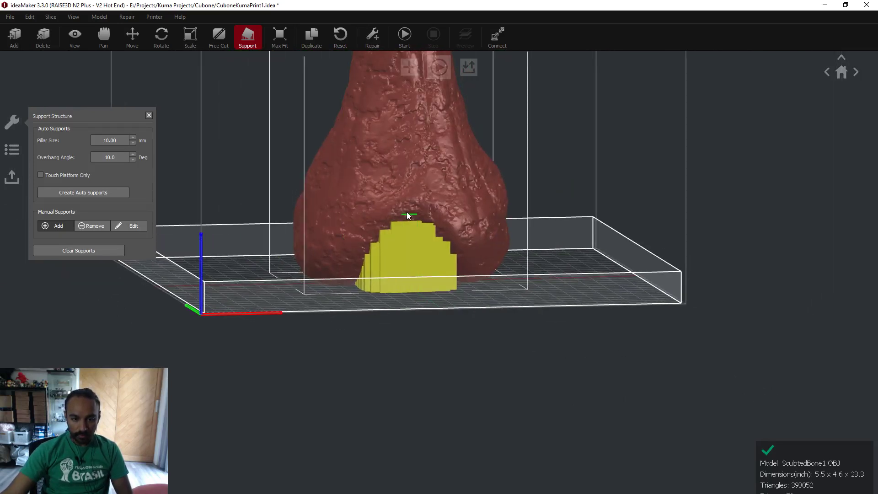
{"action": "right_click", "coordinate": [406, 211]}
{"action": "left_click", "coordinate": [401, 212]}
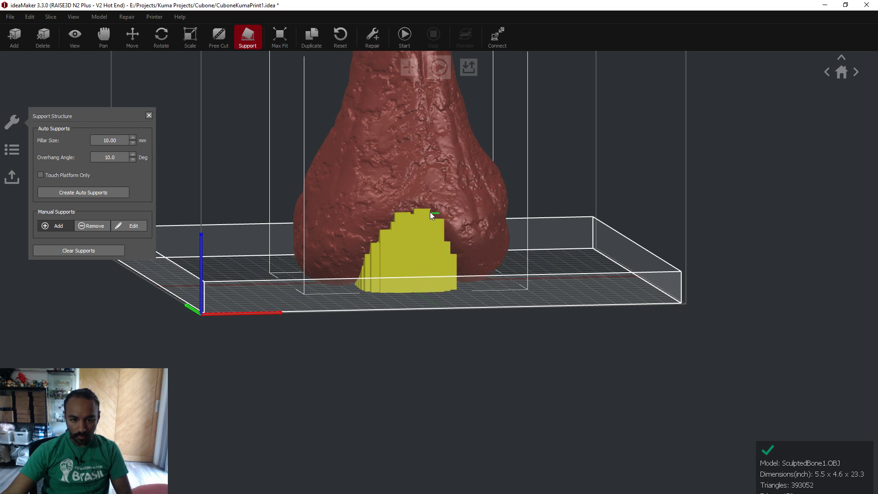
{"action": "right_click_drag", "start_coordinate": [602, 254], "coordinate": [780, 247]}
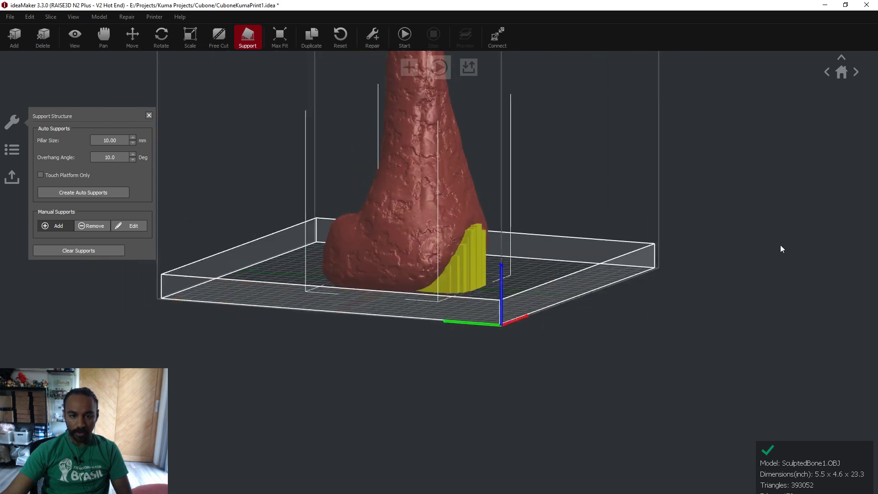
- Slice the supported bone with the Speed - N2 Plus - PLA template
{"action": "middle_click_drag", "start_coordinate": [477, 283], "coordinate": [467, 388]}
{"action": "right_click_drag", "start_coordinate": [467, 388], "coordinate": [586, 290]}
{"action": "left_click_drag", "start_coordinate": [588, 294], "coordinate": [430, 215]}
{"action": "left_click", "coordinate": [404, 35]}
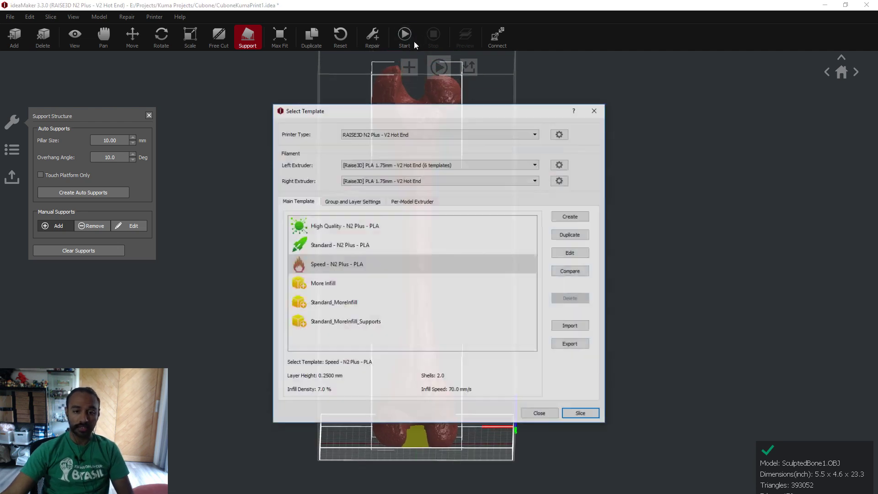
{"action": "left_click", "coordinate": [581, 414]}
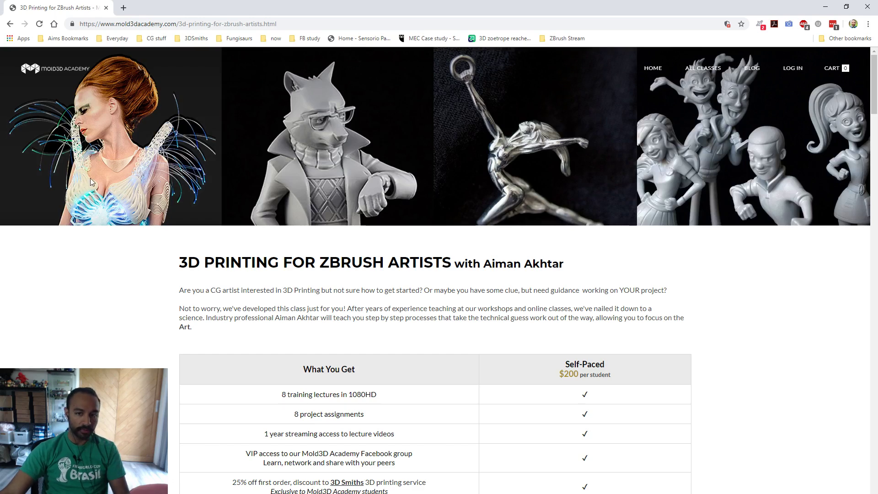
- Review the Mold3D Academy page for the 3D Printing for ZBrush Artists class and return to ideaMaker
{"action": "scroll", "coordinate": [90, 181], "scroll_direction": "down", "scroll_amount": 10}
{"action": "scroll", "coordinate": [89, 199], "scroll_direction": "down", "scroll_amount": 3}
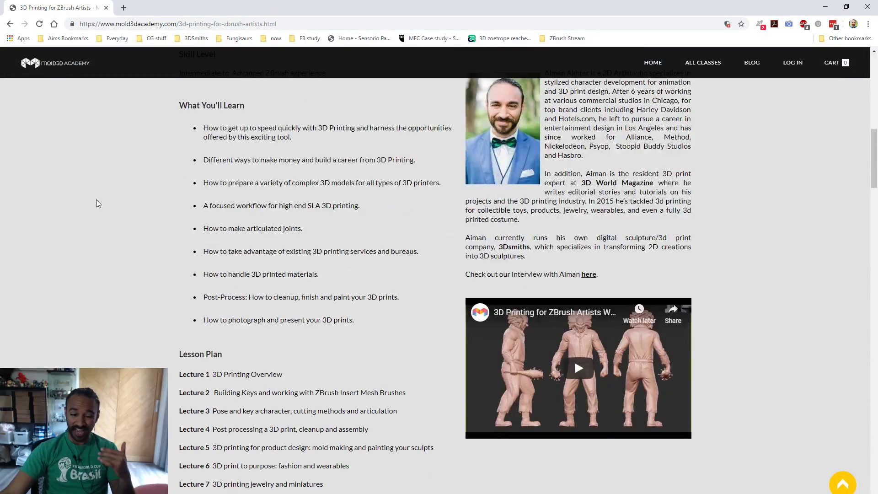
{"action": "scroll", "coordinate": [96, 204], "scroll_direction": "down", "scroll_amount": 7}
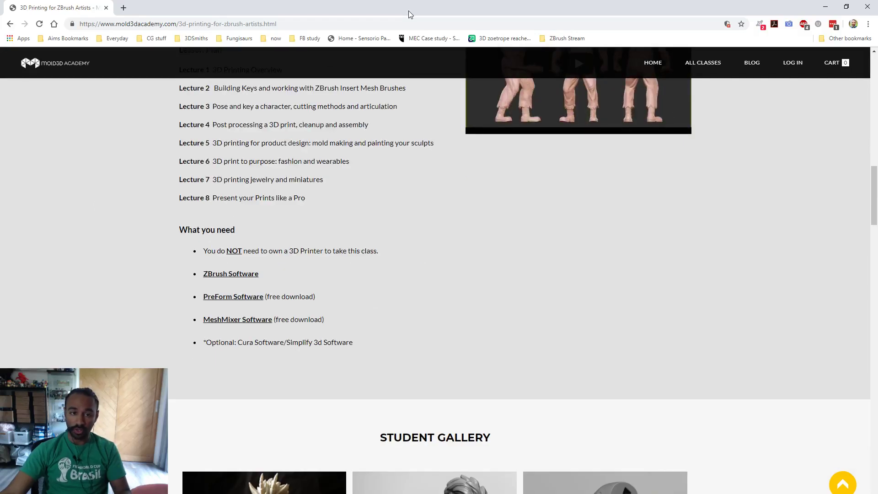
{"action": "scroll", "coordinate": [407, 251], "scroll_direction": "up", "scroll_amount": 20}
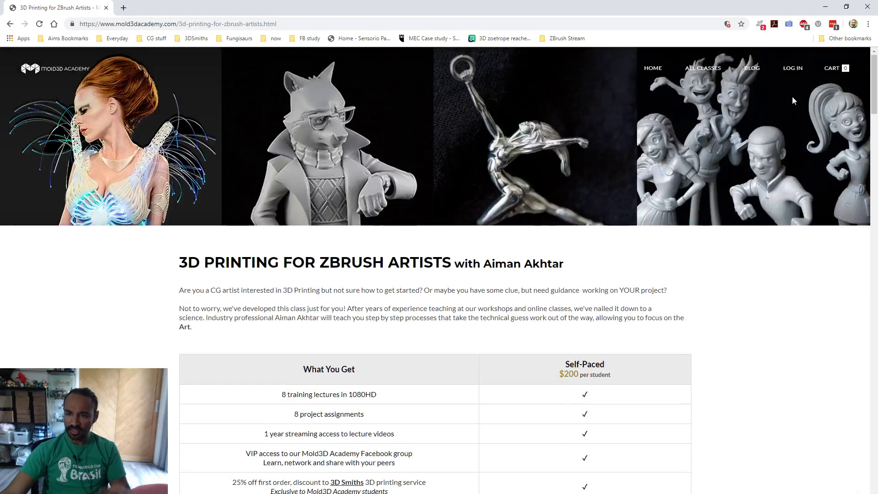
{"action": "left_click", "coordinate": [560, 24]}
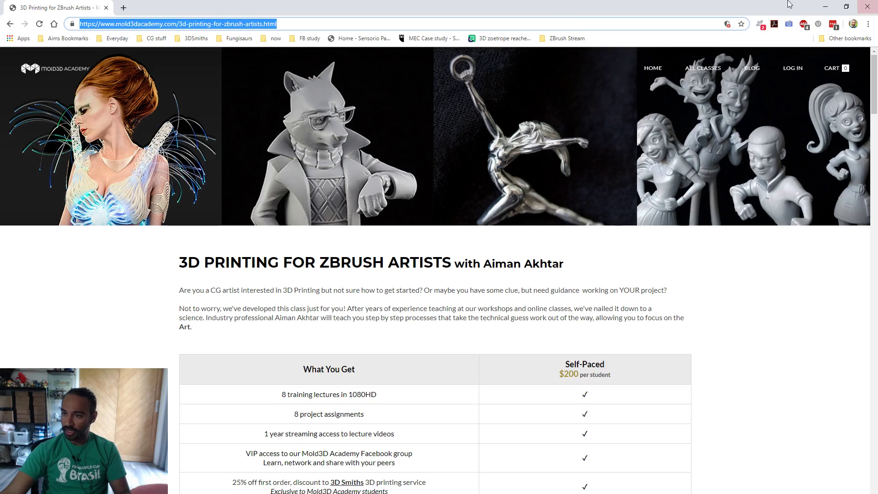
{"action": "left_click", "coordinate": [825, 7]}
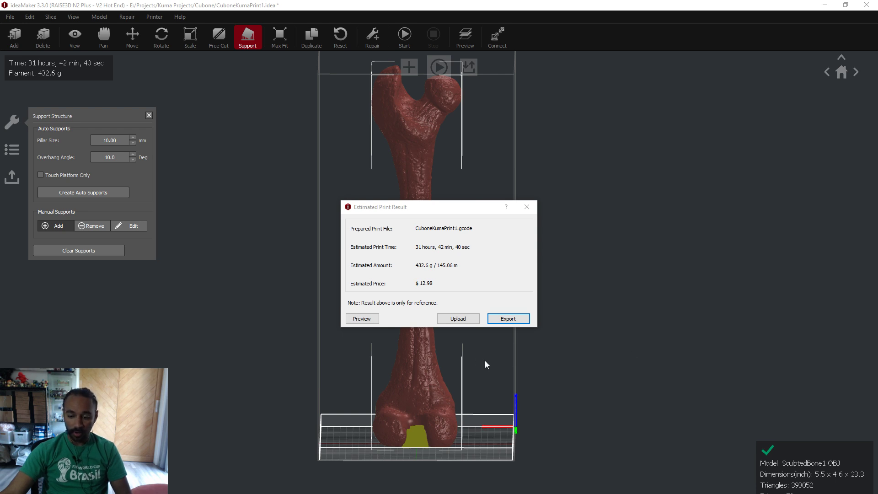
- Open the 3D slice preview of CuboneKumaPrint1.gcode from the print estimate and maximize it
{"action": "left_click_drag", "start_coordinate": [463, 213], "coordinate": [645, 226]}
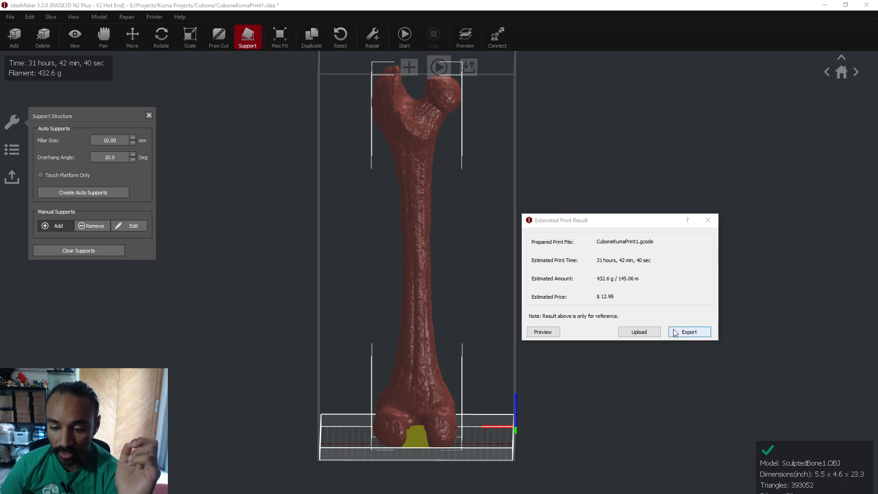
{"action": "left_click", "coordinate": [551, 331]}
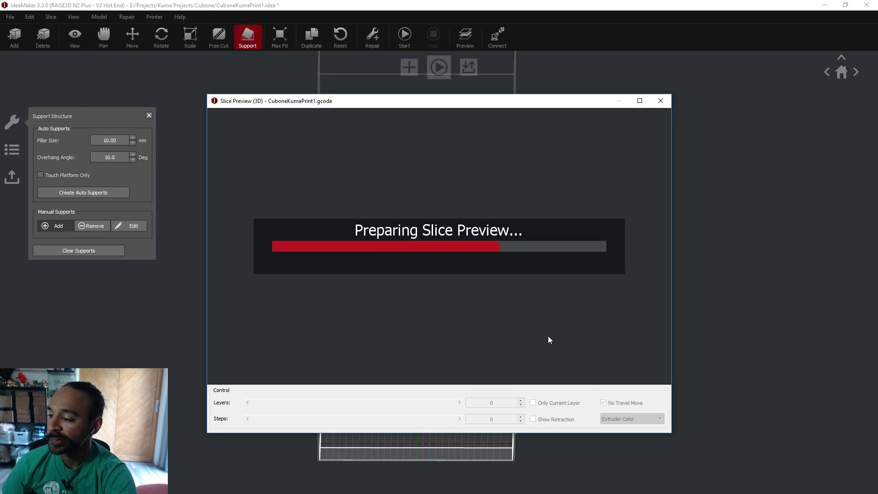
{"action": "left_click", "coordinate": [640, 102]}
- Examine from several sides how the sliced support pillars and raft meet the arch between the condyles
{"action": "scroll", "coordinate": [496, 273], "scroll_direction": "up", "scroll_amount": 5}
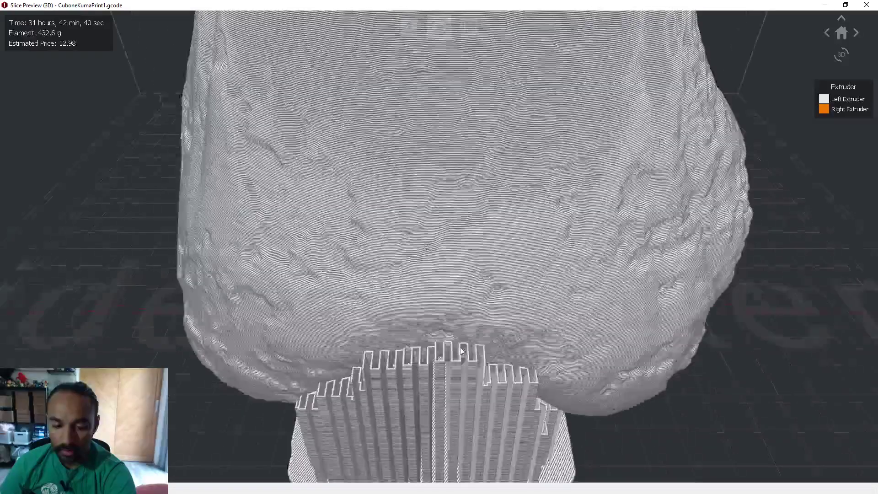
{"action": "scroll", "coordinate": [490, 252], "scroll_direction": "up", "scroll_amount": 3}
{"action": "scroll", "coordinate": [492, 251], "scroll_direction": "down", "scroll_amount": 1}
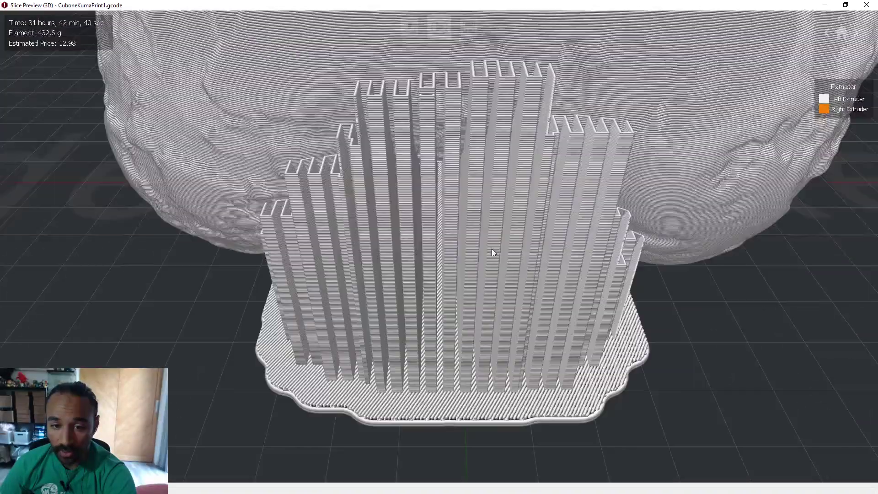
{"action": "right_click_drag", "start_coordinate": [491, 251], "coordinate": [544, 277]}
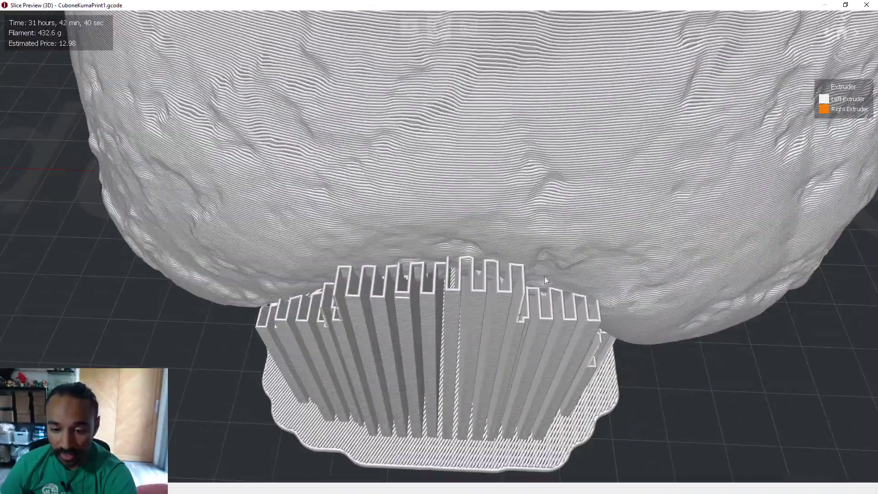
{"action": "left_click_drag", "start_coordinate": [557, 401], "coordinate": [611, 171]}
{"action": "left_click_drag", "start_coordinate": [471, 109], "coordinate": [832, 307]}
{"action": "scroll", "coordinate": [478, 195], "scroll_direction": "up", "scroll_amount": 10}
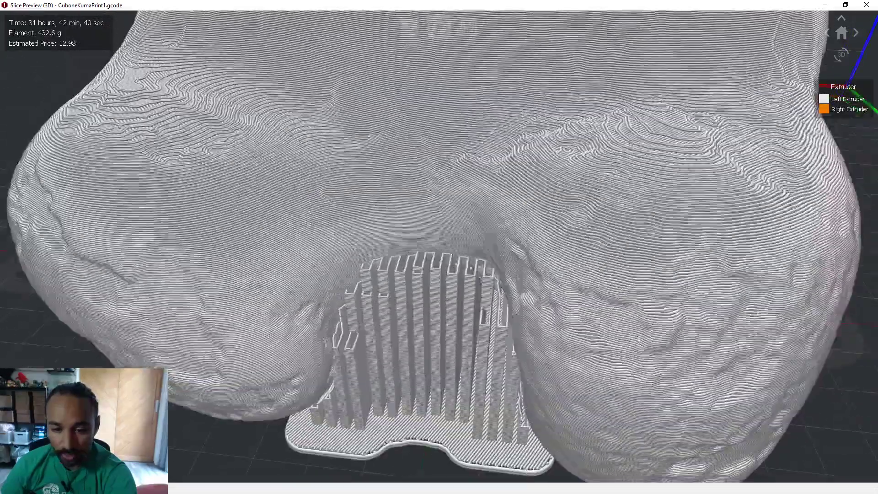
{"action": "scroll", "coordinate": [637, 339], "scroll_direction": "down", "scroll_amount": 4}
- Examine the printed layer lines on the condyles, the shaft and the ball-shaped head of the bone
{"action": "left_click_drag", "start_coordinate": [638, 339], "coordinate": [467, 313]}
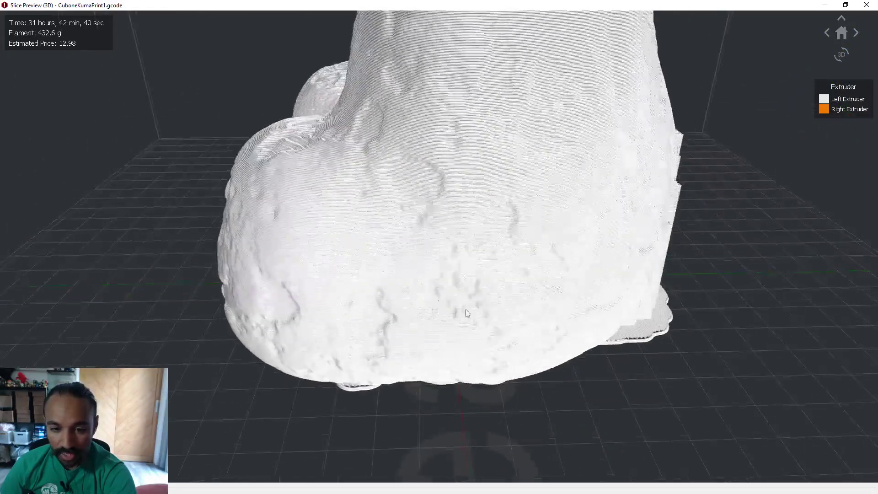
{"action": "left_click_drag", "start_coordinate": [435, 166], "coordinate": [510, 200]}
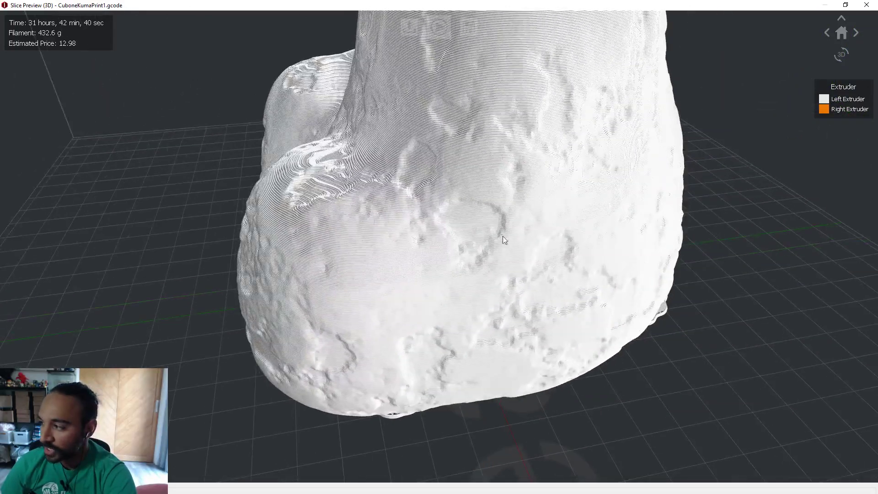
{"action": "left_click_drag", "start_coordinate": [402, 191], "coordinate": [515, 243]}
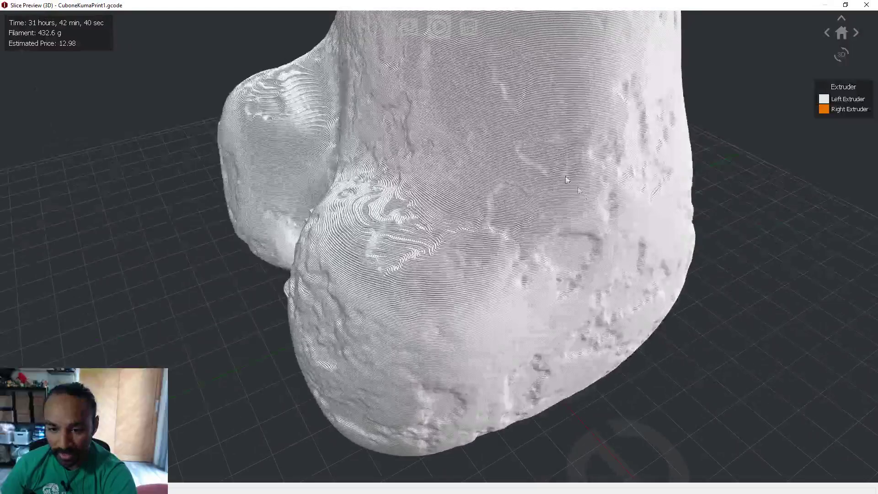
{"action": "left_click_drag", "start_coordinate": [433, 273], "coordinate": [517, 373]}
{"action": "left_click_drag", "start_coordinate": [295, 360], "coordinate": [284, 321]}
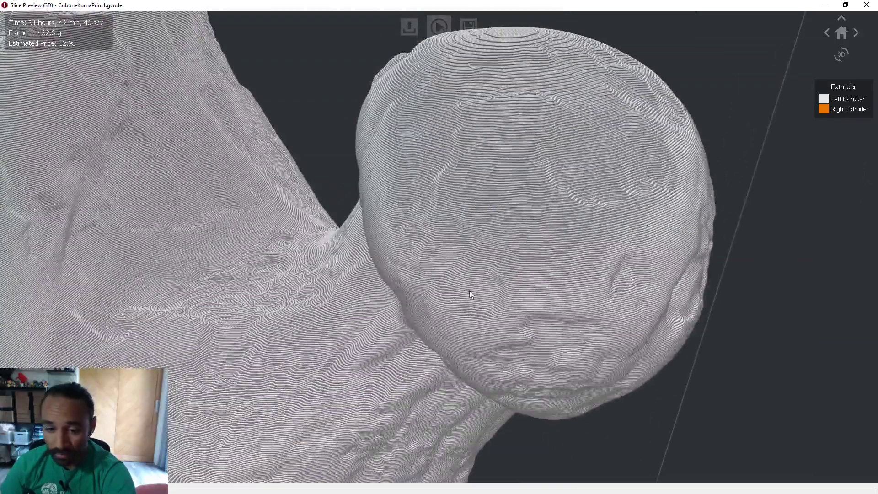
{"action": "scroll", "coordinate": [478, 235], "scroll_direction": "down", "scroll_amount": 6}
{"action": "left_click_drag", "start_coordinate": [469, 290], "coordinate": [466, 182]}
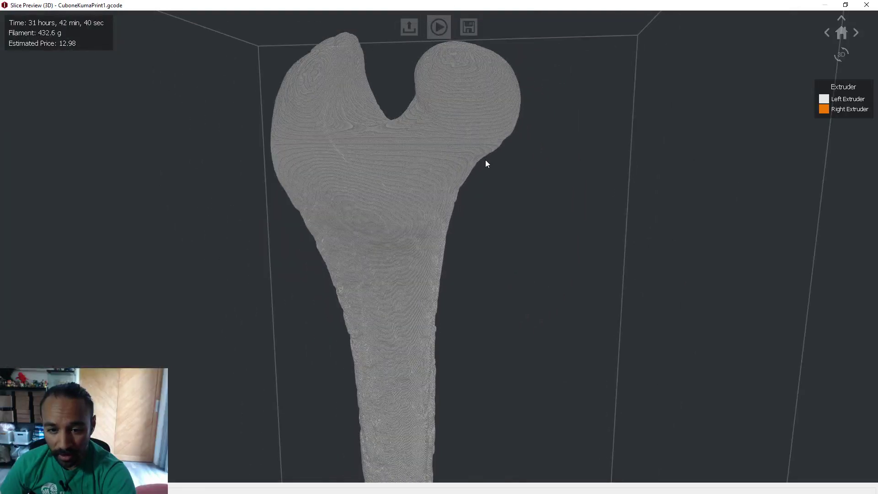
{"action": "left_click_drag", "start_coordinate": [520, 238], "coordinate": [598, 235]}
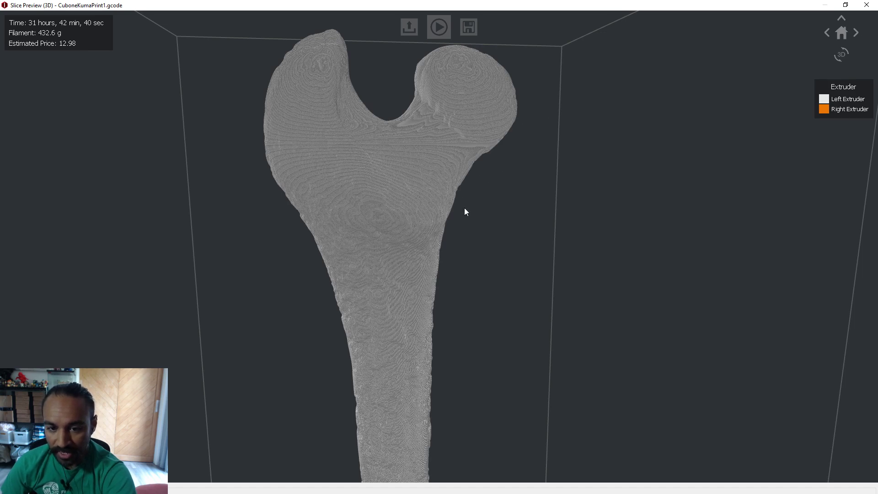
{"action": "left_click_drag", "start_coordinate": [513, 152], "coordinate": [55, 314]}
{"action": "scroll", "coordinate": [401, 274], "scroll_direction": "down", "scroll_amount": 10}
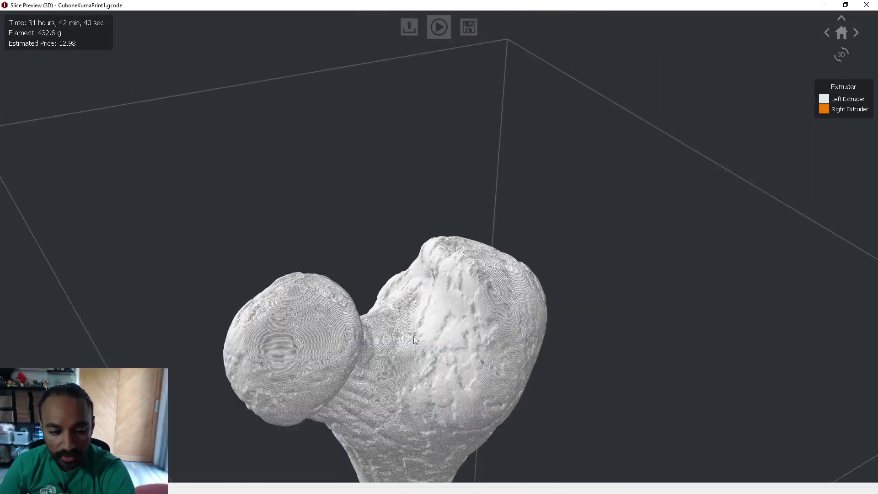
- Examine the whole sliced bone from several sides and close the slice preview
{"action": "scroll", "coordinate": [475, 366], "scroll_direction": "down", "scroll_amount": 8}
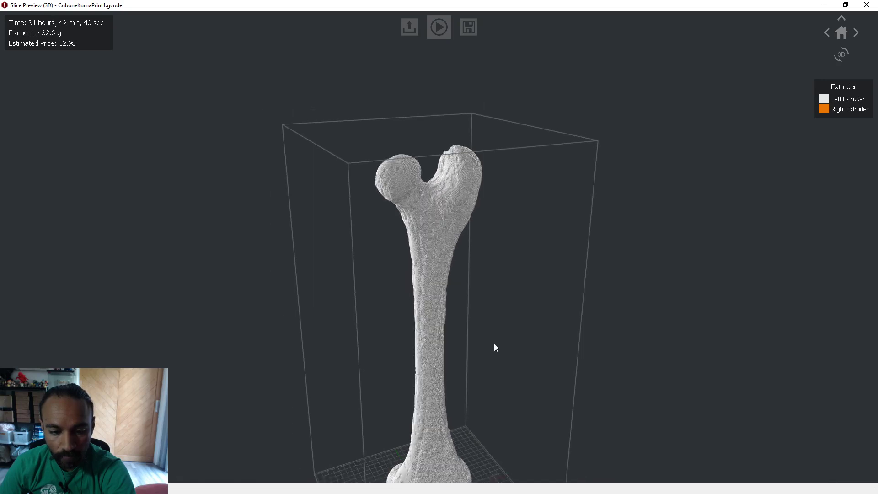
{"action": "left_click_drag", "start_coordinate": [466, 326], "coordinate": [390, 234]}
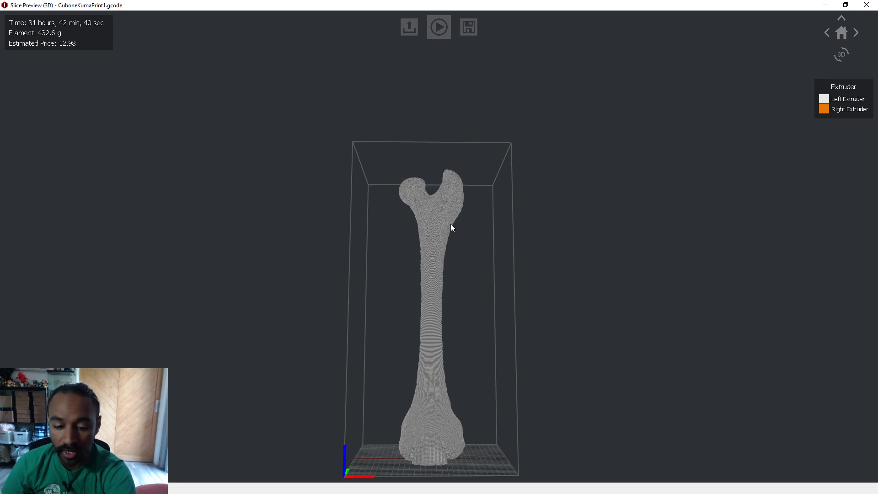
{"action": "left_click_drag", "start_coordinate": [450, 227], "coordinate": [416, 381]}
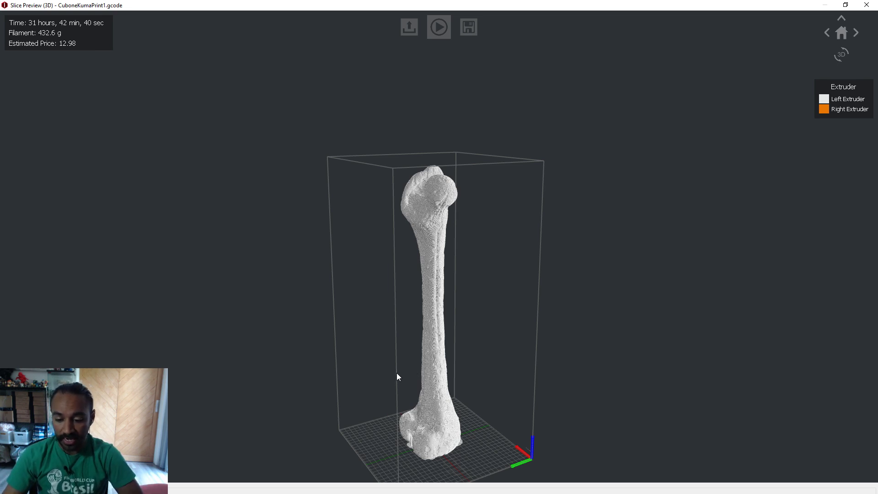
{"action": "left_click_drag", "start_coordinate": [441, 352], "coordinate": [695, 330]}
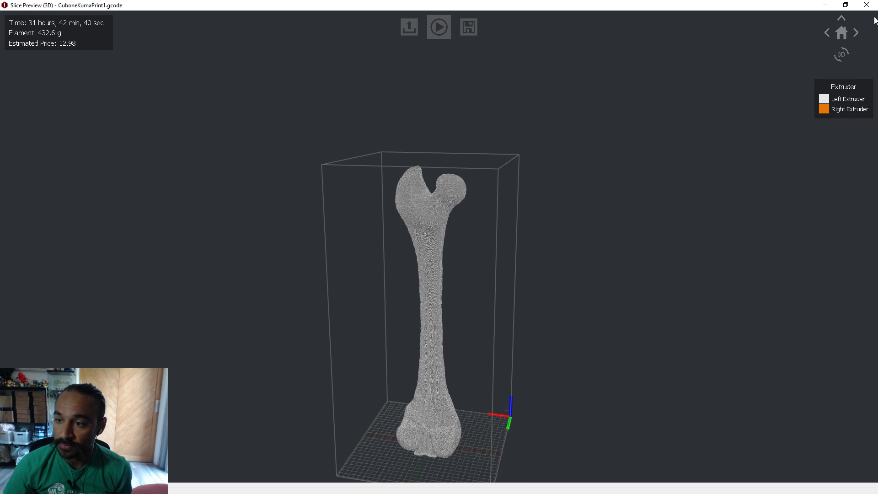
{"action": "left_click", "coordinate": [861, 8]}
- Export the sliced print file to the Desktop as SculptedBonePrint1 and close the print estimate
{"action": "left_click", "coordinate": [459, 314]}
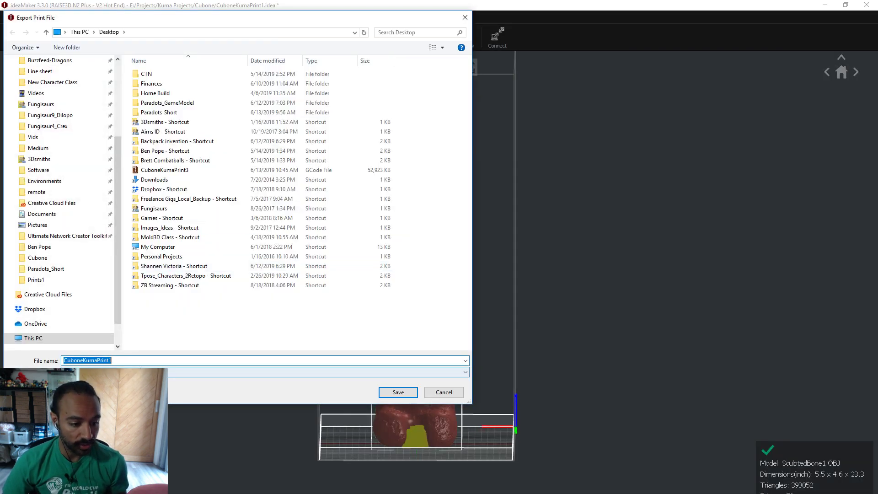
{"action": "left_click", "coordinate": [126, 360]}
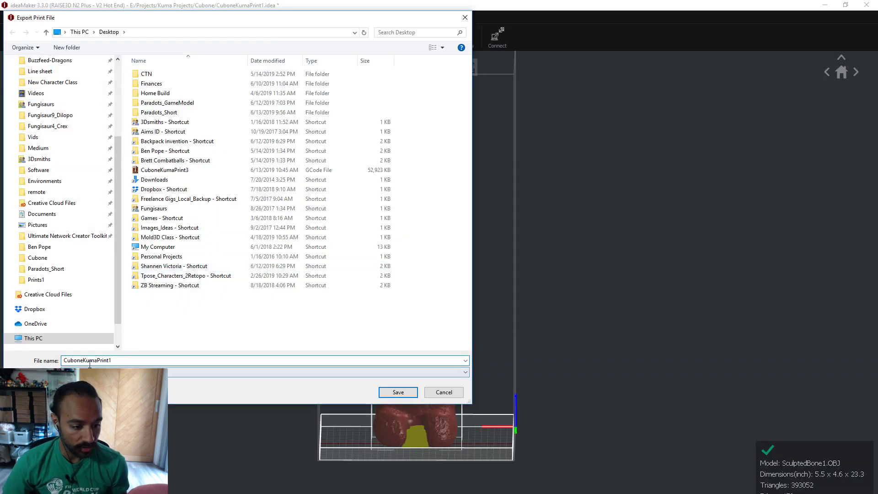
{"action": "key", "text": "BackSpace"}
{"action": "key", "text": "BackSpace"}
{"action": "key", "text": "BackSpace"}
{"action": "key", "text": "BackSpace"}
{"action": "key", "text": "BackSpace"}
{"action": "key", "text": "BackSpace"}
{"action": "key", "text": "BackSpace"}
{"action": "key", "text": "BackSpace"}
{"action": "key", "text": "BackSpace"}
{"action": "key", "text": "BackSpace"}
{"action": "key", "text": "BackSpace"}
{"action": "key", "text": "BackSpace"}
{"action": "key", "text": "BackSpace"}
{"action": "key", "text": "BackSpace"}
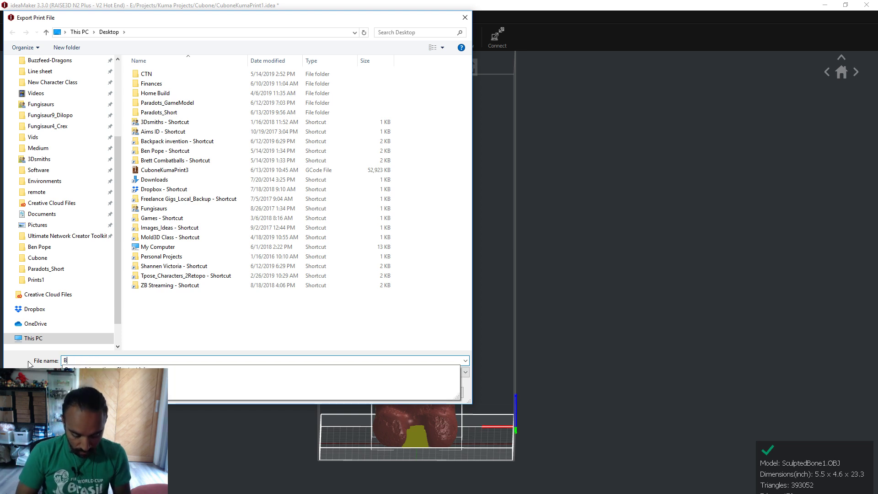
{"action": "type", "text": "SculptedBonePrint1"}
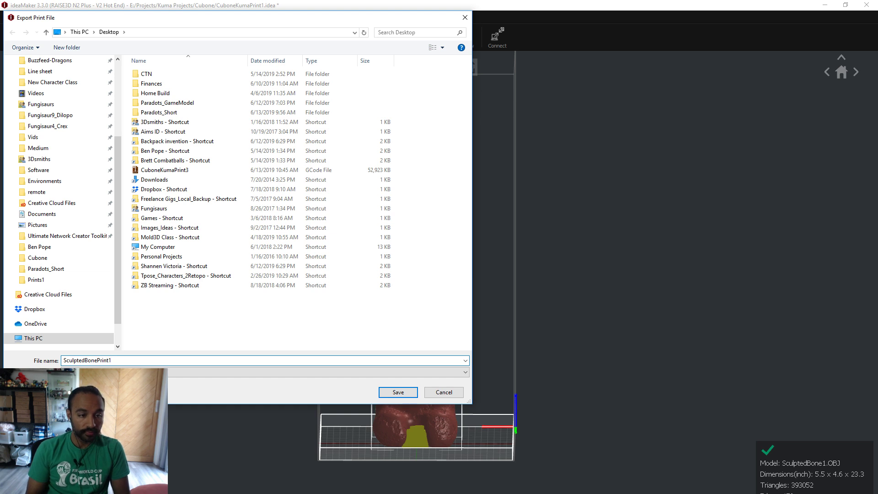
{"action": "key", "text": "Return"}
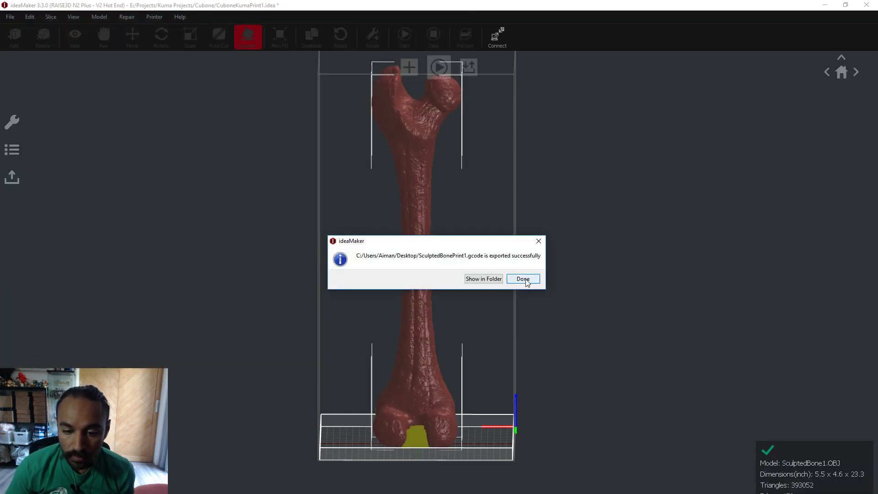
{"action": "left_click", "coordinate": [521, 278]}
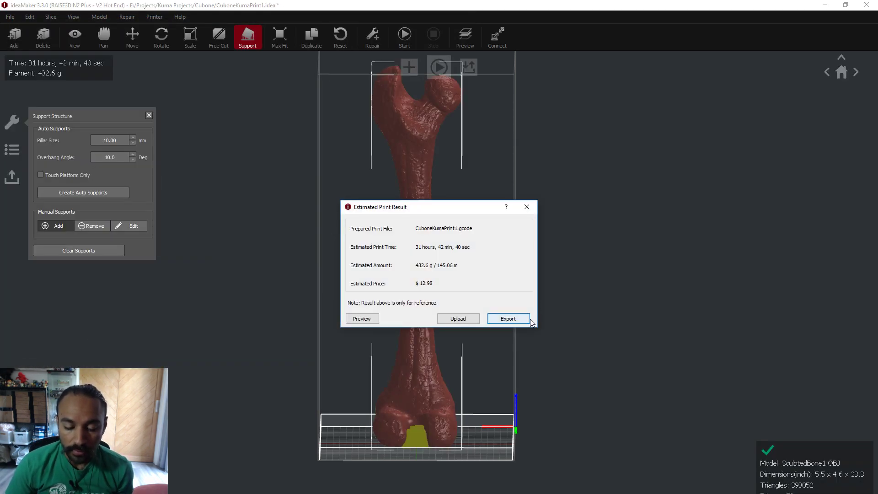
{"action": "left_click", "coordinate": [527, 207]}
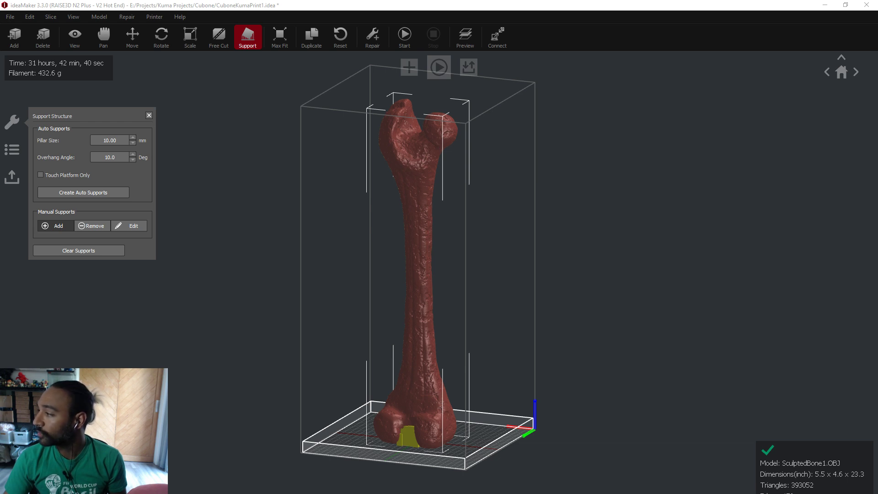
- Switch to Chrome and open the Fungisaurs profile on Instagram
{"action": "left_click_drag", "start_coordinate": [515, 0], "coordinate": [516, 2]}
{"action": "double_click", "coordinate": [517, 5]}
{"action": "type", "text": "inst"}
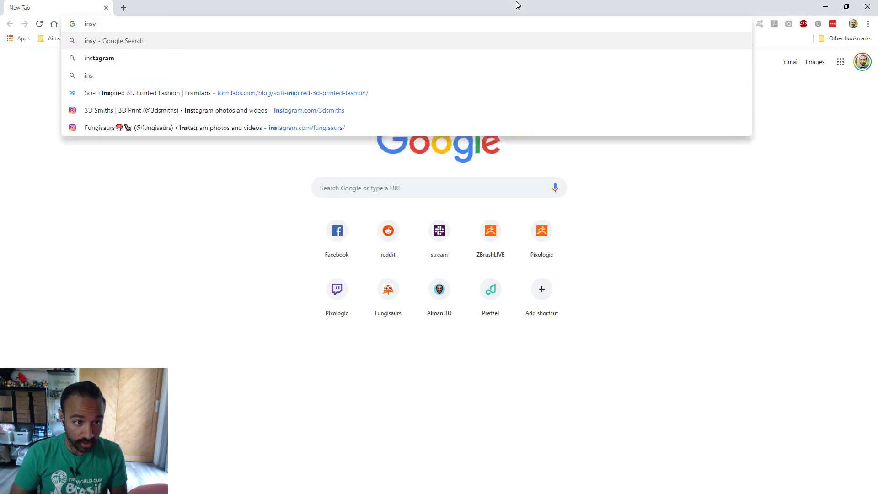
{"action": "key", "text": "Return"}
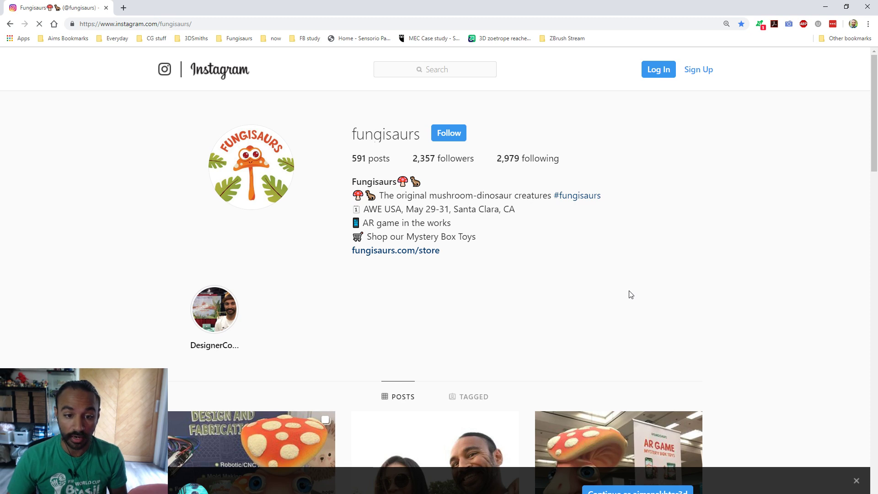
- View the Fungisaurs posts showing the AR game convention booth and the boxed mystery vinyl figures, closing each one
{"action": "scroll", "coordinate": [672, 309], "scroll_direction": "down", "scroll_amount": 5}
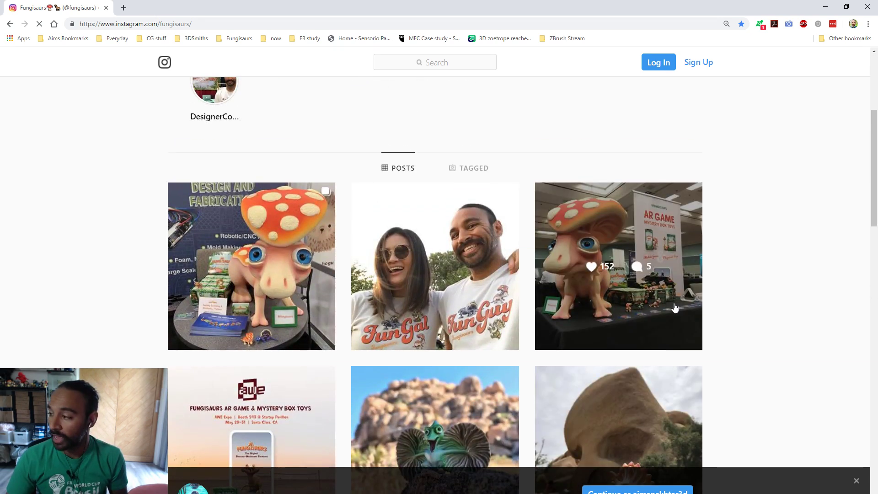
{"action": "left_click", "coordinate": [674, 307]}
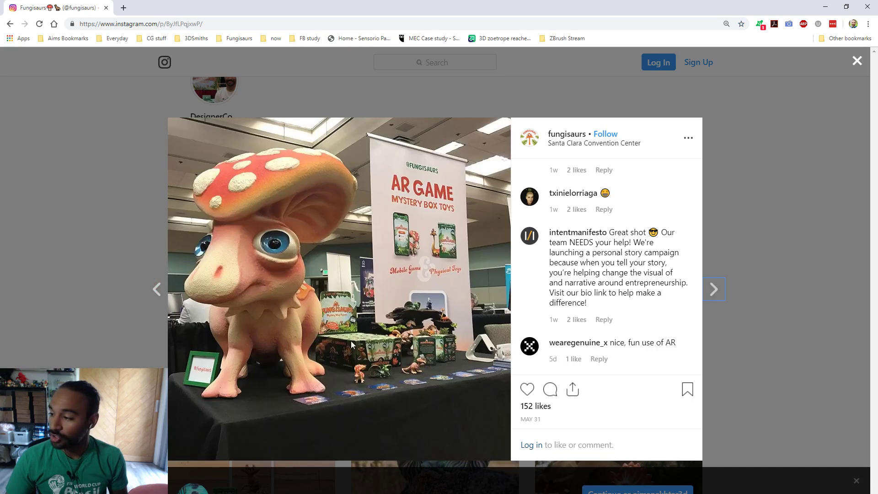
{"action": "left_click", "coordinate": [799, 318]}
{"action": "scroll", "coordinate": [795, 309], "scroll_direction": "down", "scroll_amount": 8}
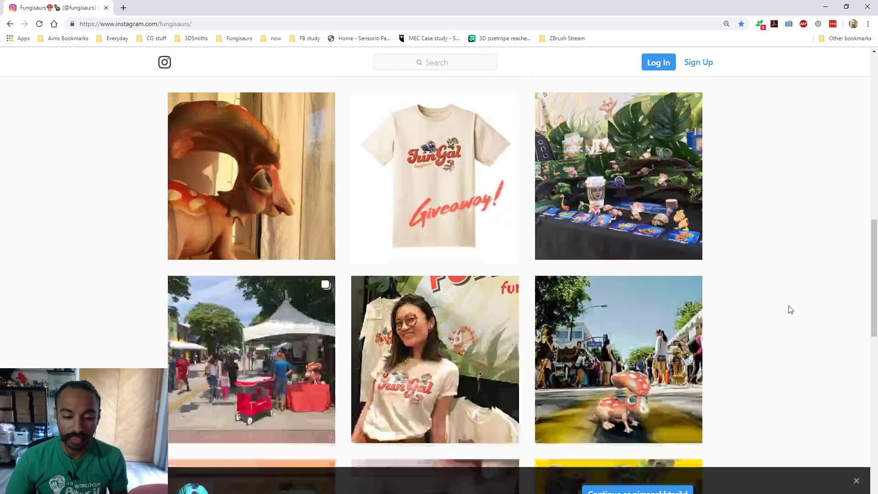
{"action": "scroll", "coordinate": [788, 307], "scroll_direction": "down", "scroll_amount": 7}
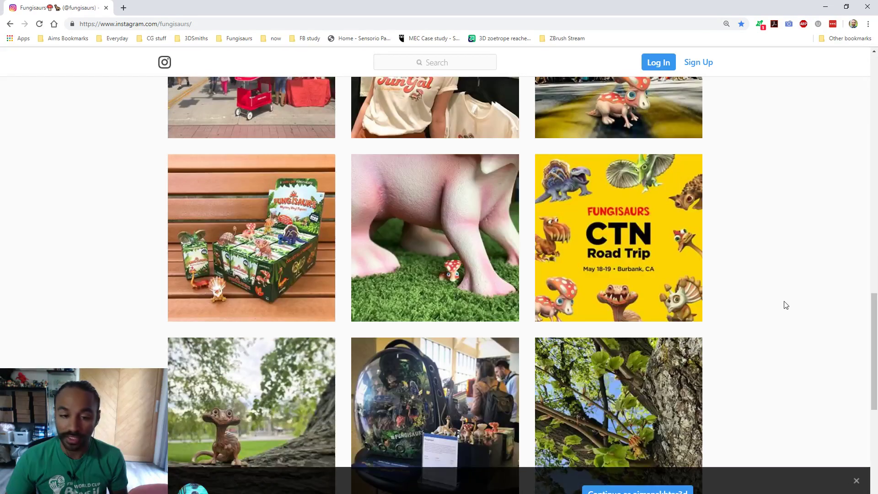
{"action": "left_click", "coordinate": [258, 291]}
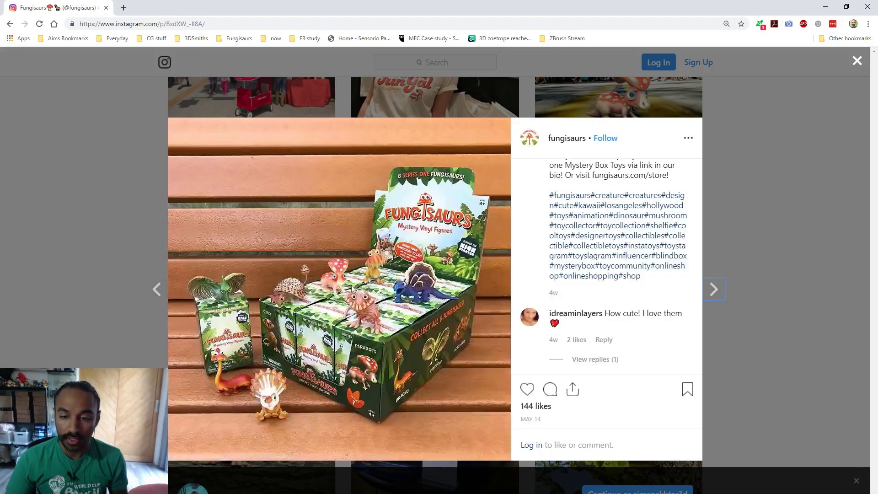
{"action": "left_click", "coordinate": [762, 287]}
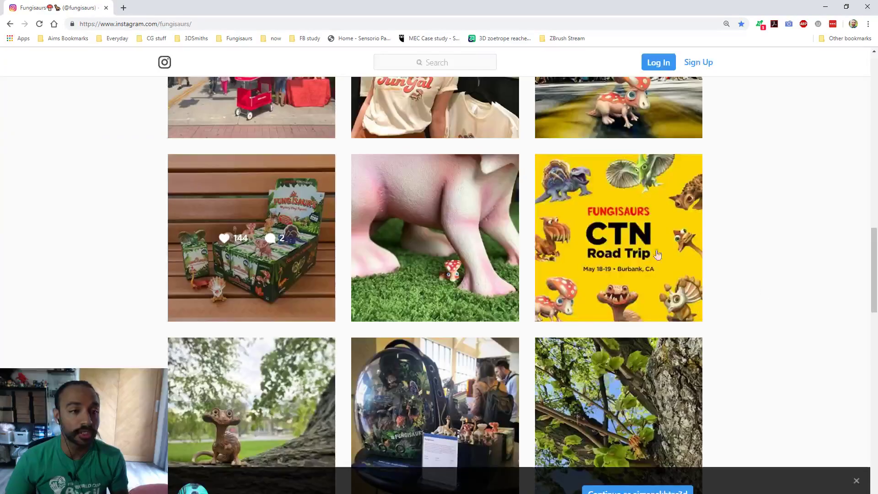
- Open the 3D artist's personal Instagram profile by replacing the account name in the Fungisaurs page address
{"action": "scroll", "coordinate": [192, 174], "scroll_direction": "up", "scroll_amount": 10}
{"action": "left_click", "coordinate": [141, 23]}
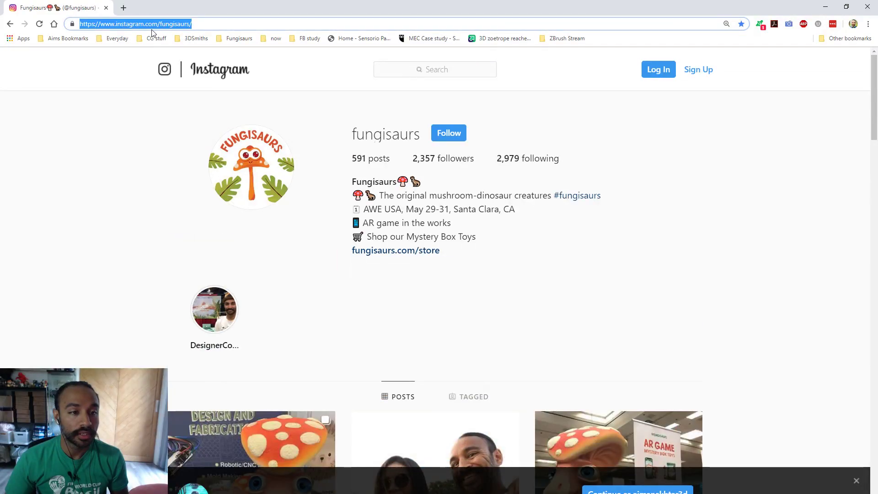
{"action": "left_click_drag", "start_coordinate": [161, 23], "coordinate": [410, 22]}
{"action": "type", "text": "aima"}
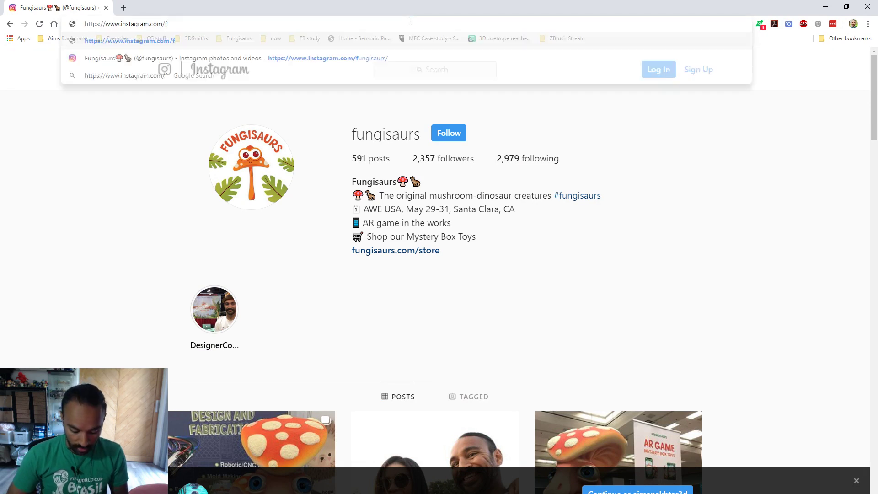
{"action": "type", "text": "n"}
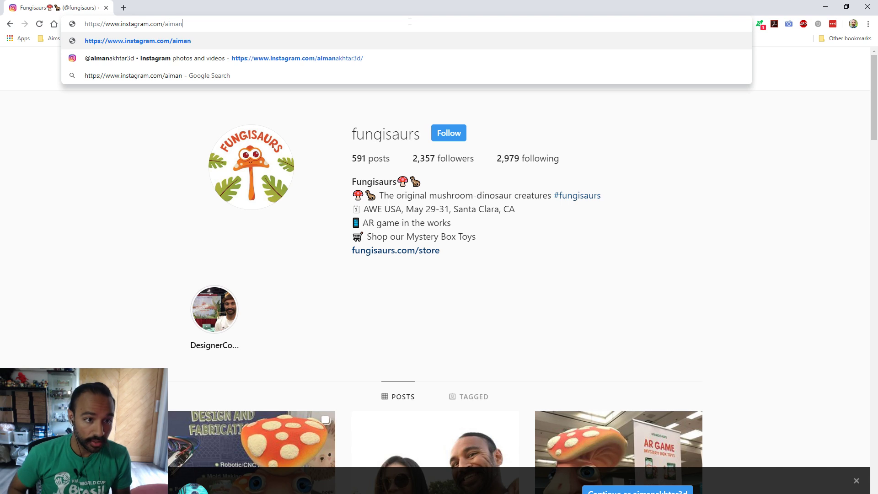
{"action": "key", "text": "Down"}
{"action": "key", "text": "Return"}
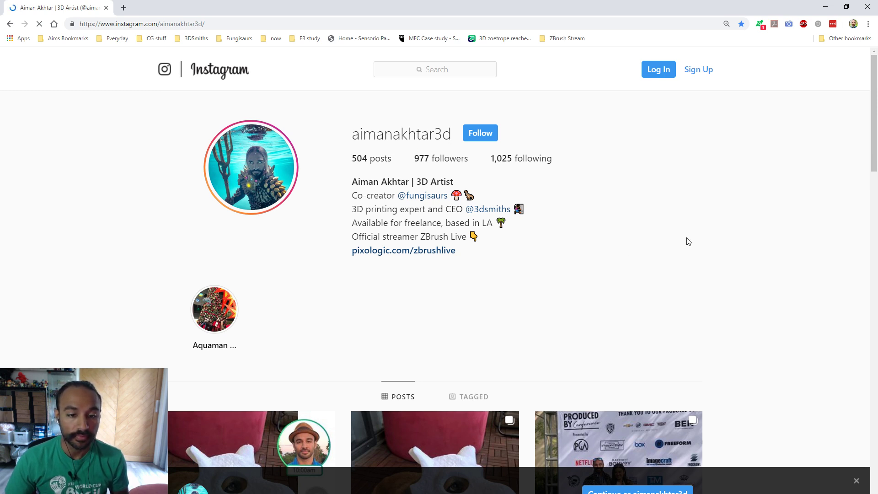
- View the light-painting night photo from Joshua Tree National Park among the artist's posts and close it
{"action": "scroll", "coordinate": [688, 241], "scroll_direction": "down", "scroll_amount": 15}
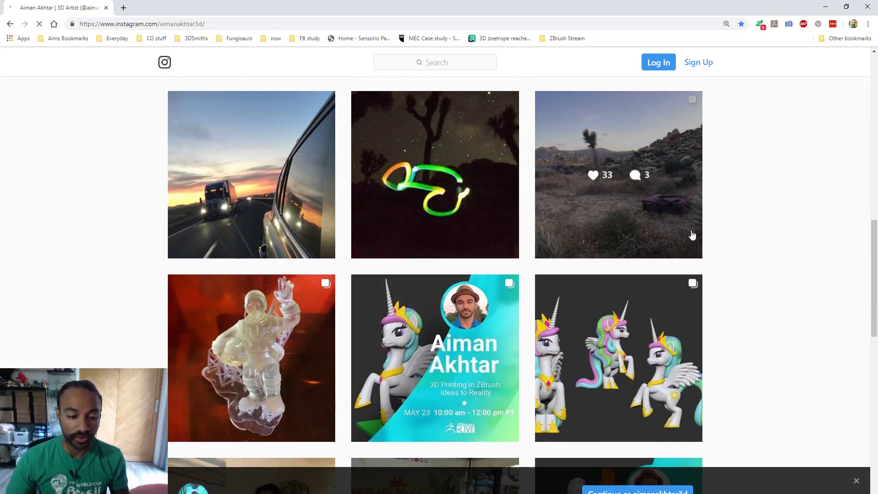
{"action": "scroll", "coordinate": [692, 235], "scroll_direction": "up", "scroll_amount": 2}
{"action": "left_click", "coordinate": [498, 249]}
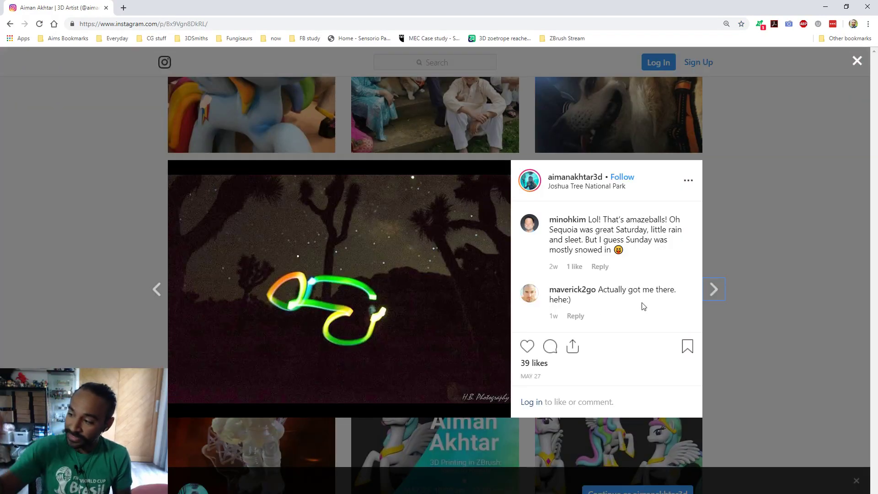
{"action": "left_click", "coordinate": [825, 269]}
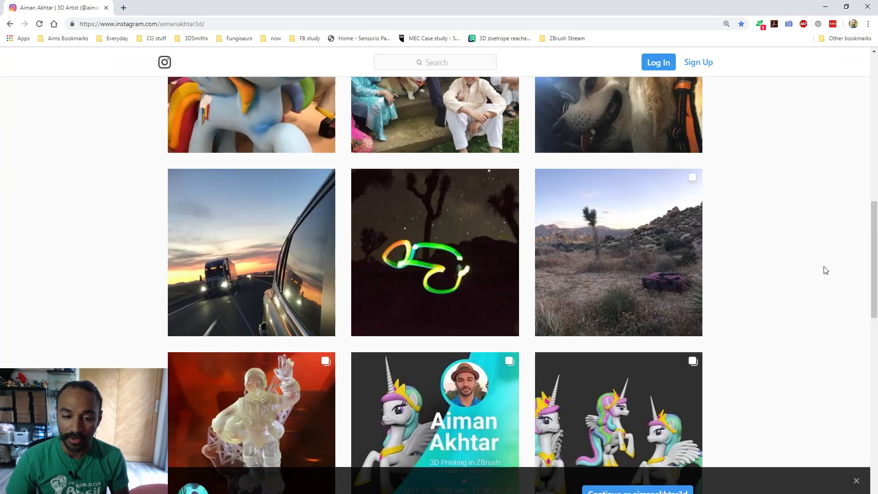